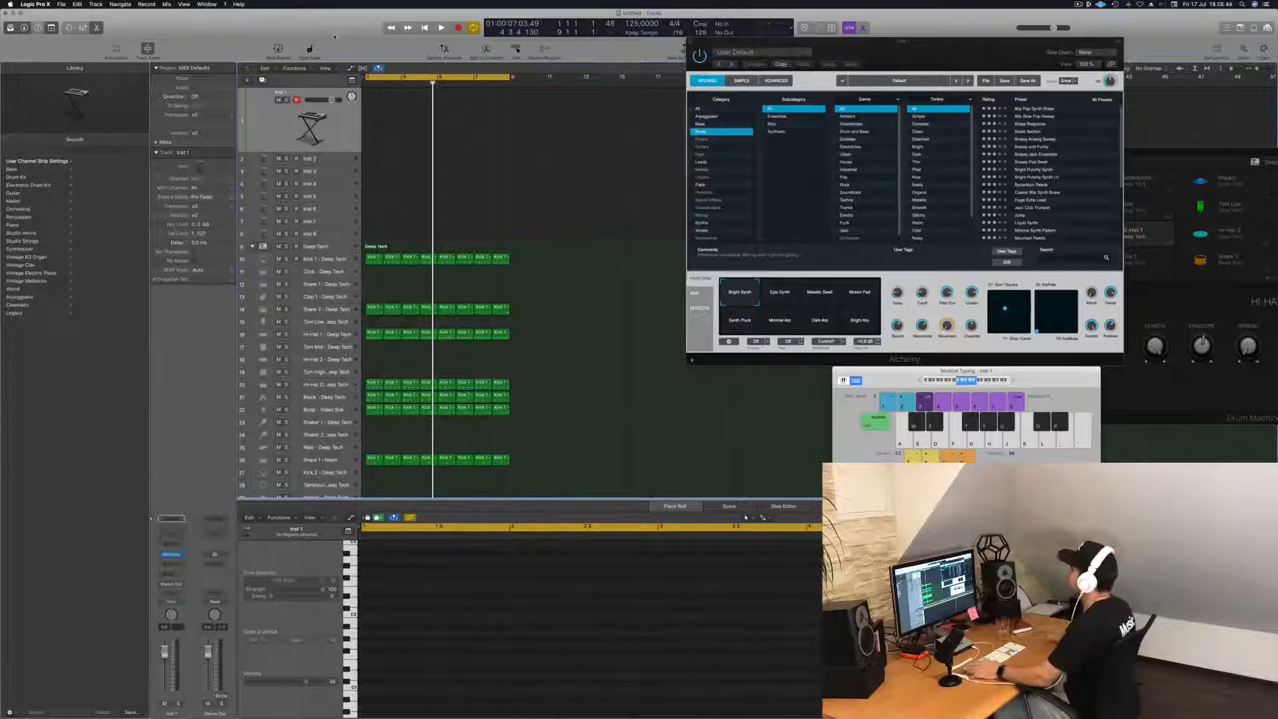
# Step: Start playing the drum loop and reposition the Musical Typing and Alchemy windows so both are accessible
pyautogui.press('space')
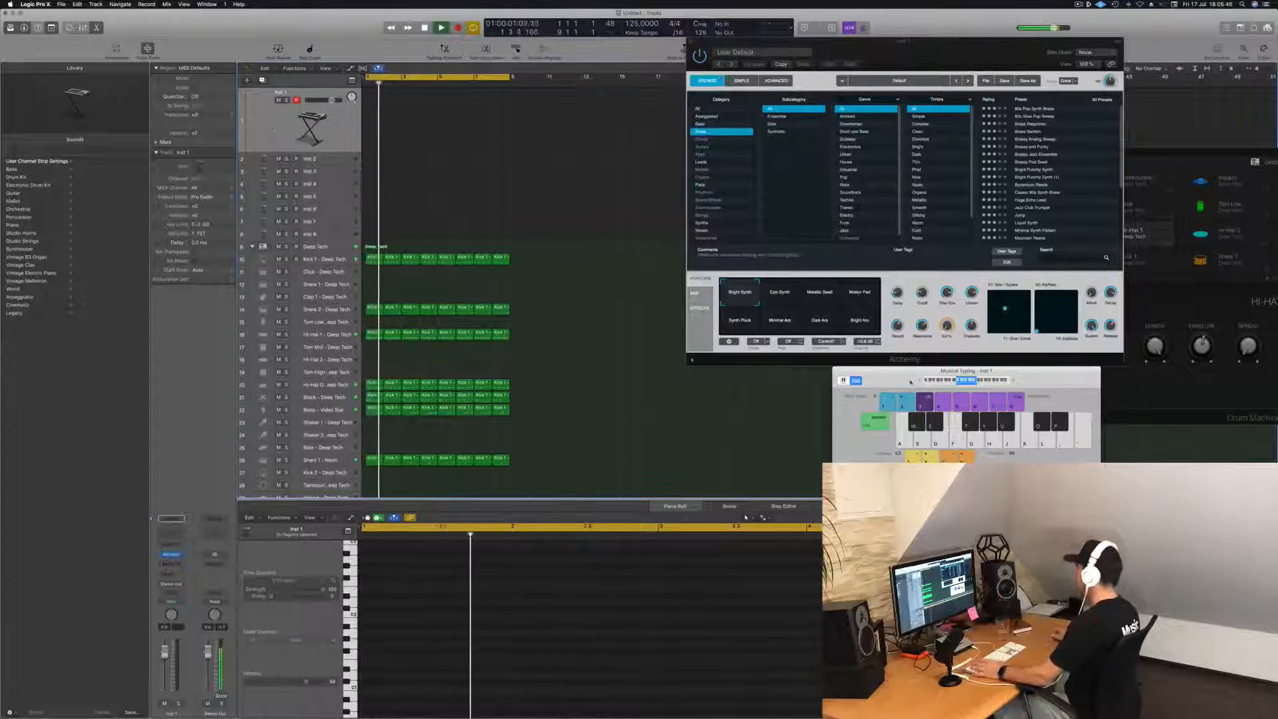
pyautogui.moveTo(911, 382); pyautogui.dragTo(760, 386)
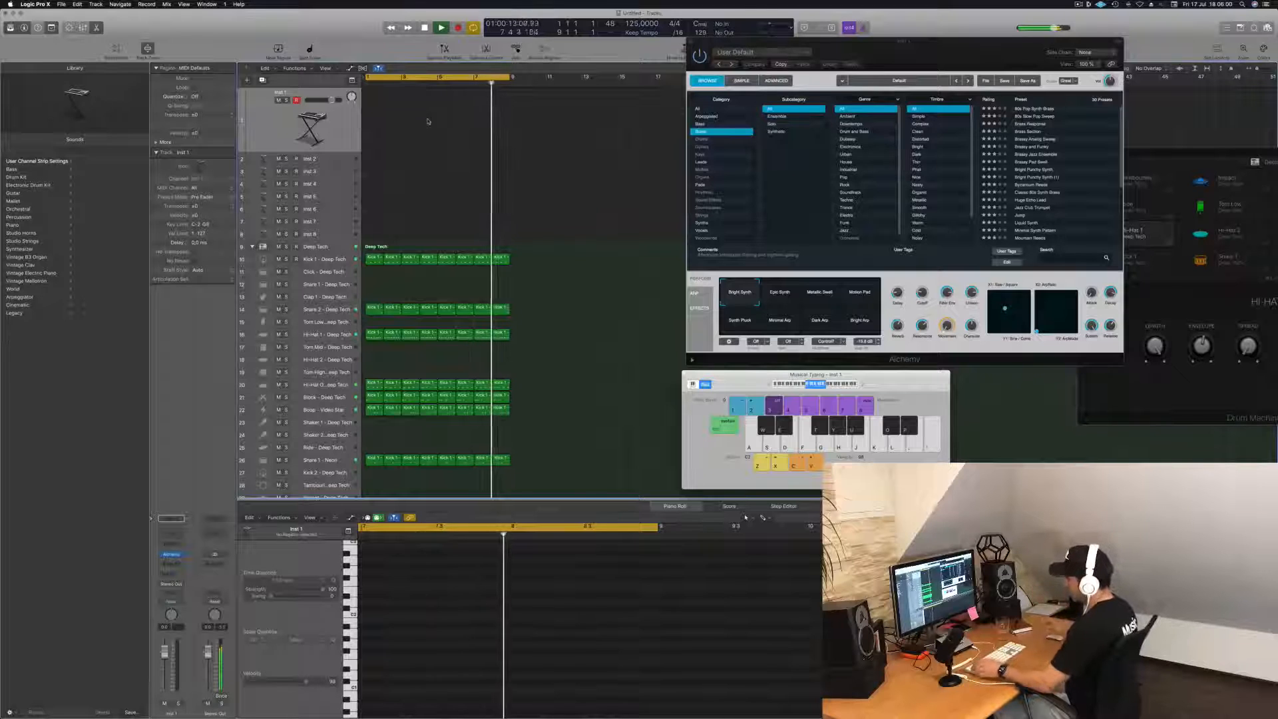
pyautogui.moveTo(899, 43); pyautogui.dragTo(880, 41)
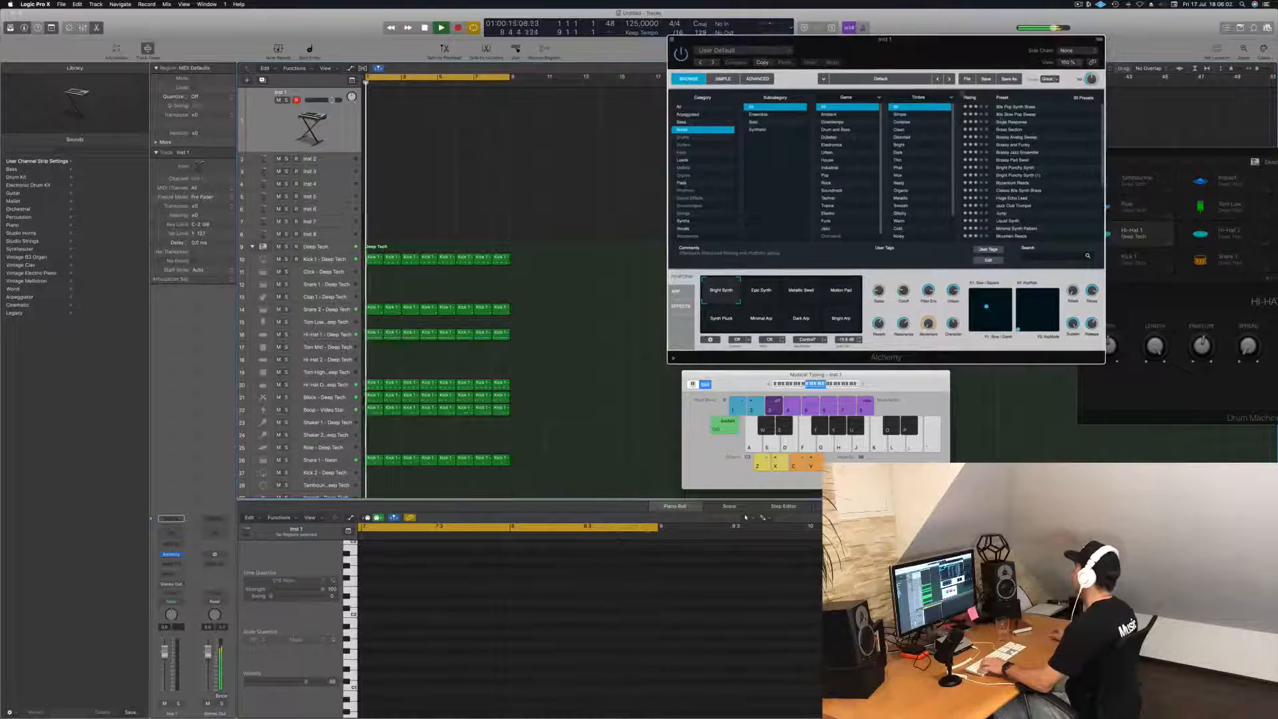
# Step: Audition Alchemy brass presets, starting with Brass Response and Brass Section, and load Brassy Pad Swell on the first instrument track
pyautogui.click(1010, 123)
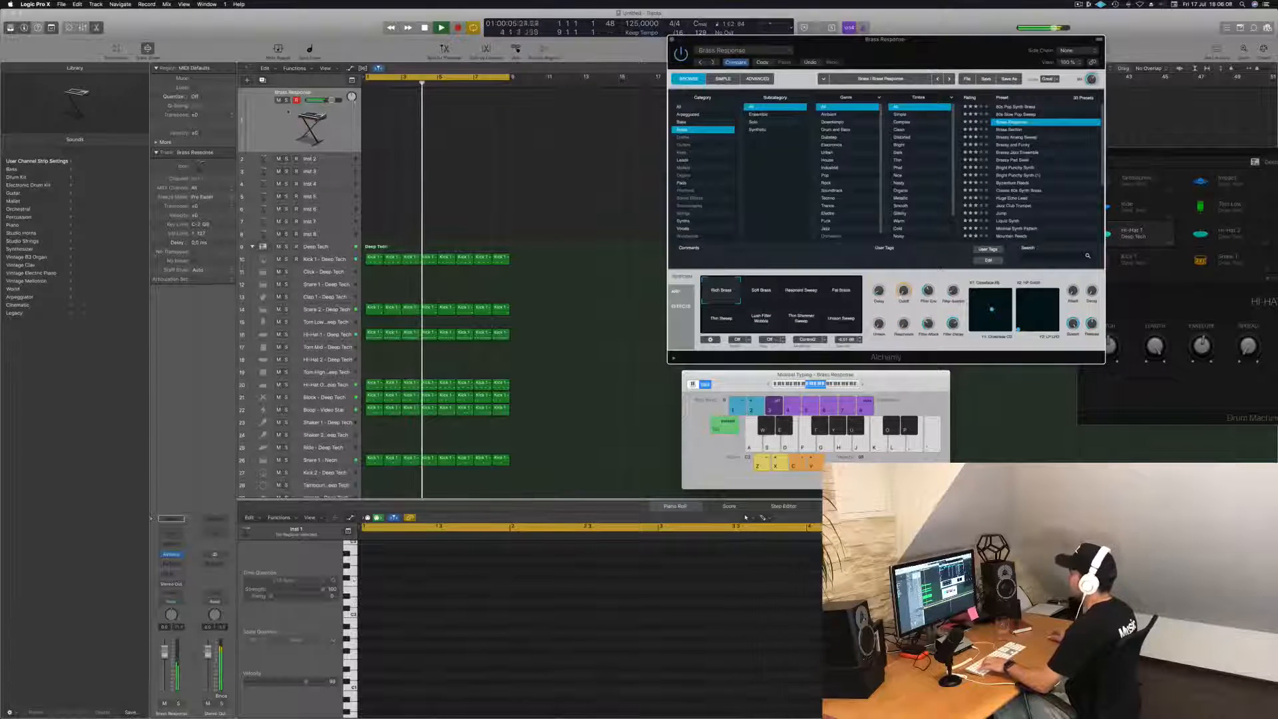
pyautogui.click(1022, 130)
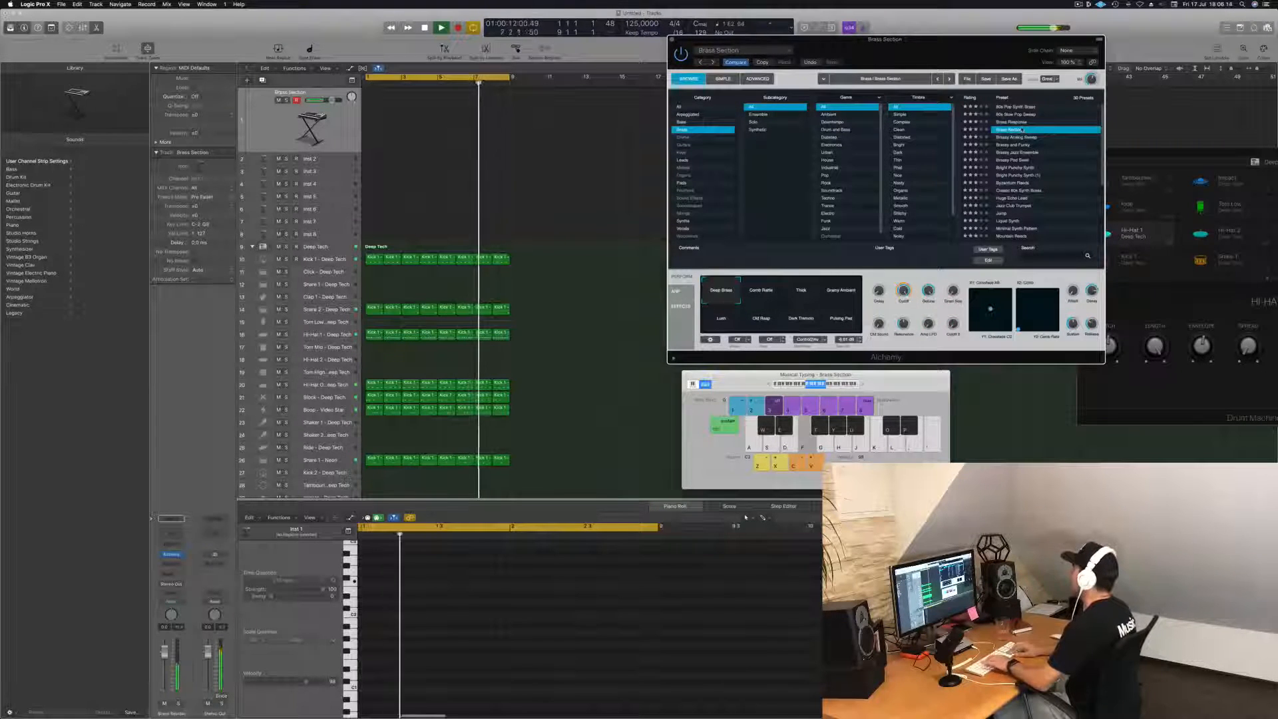
pyautogui.press('Down')
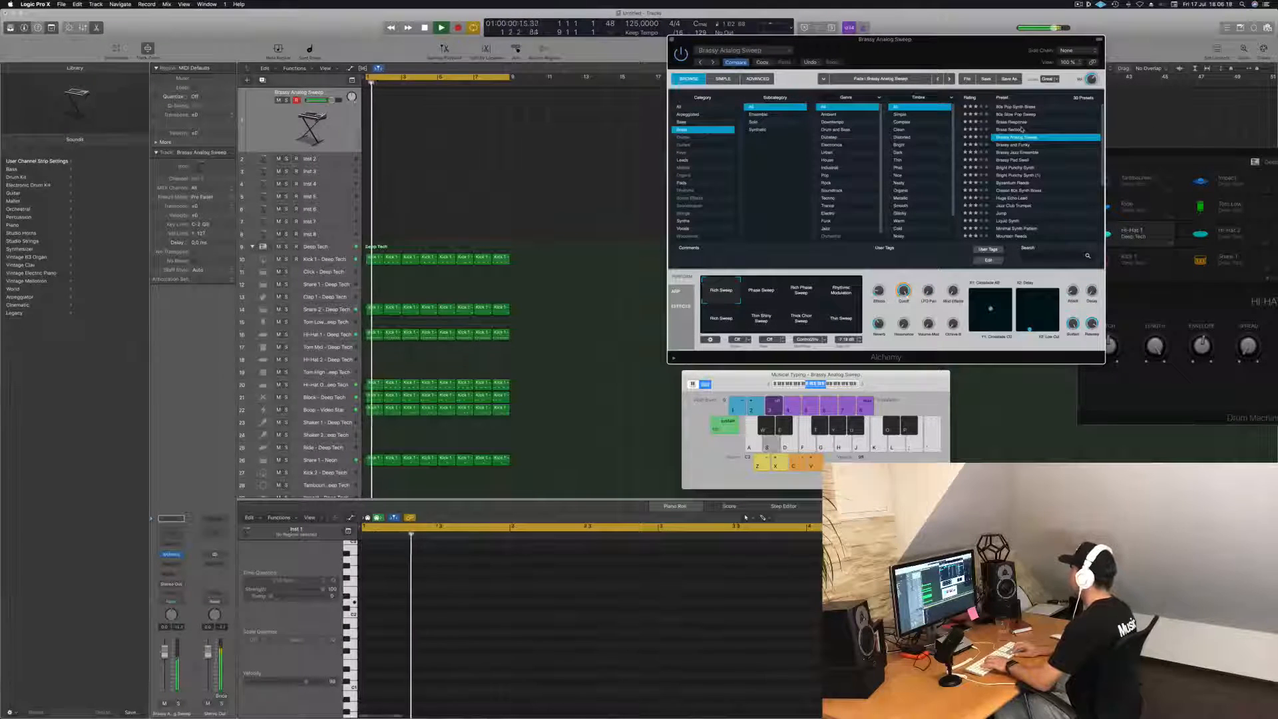
pyautogui.press('Down')
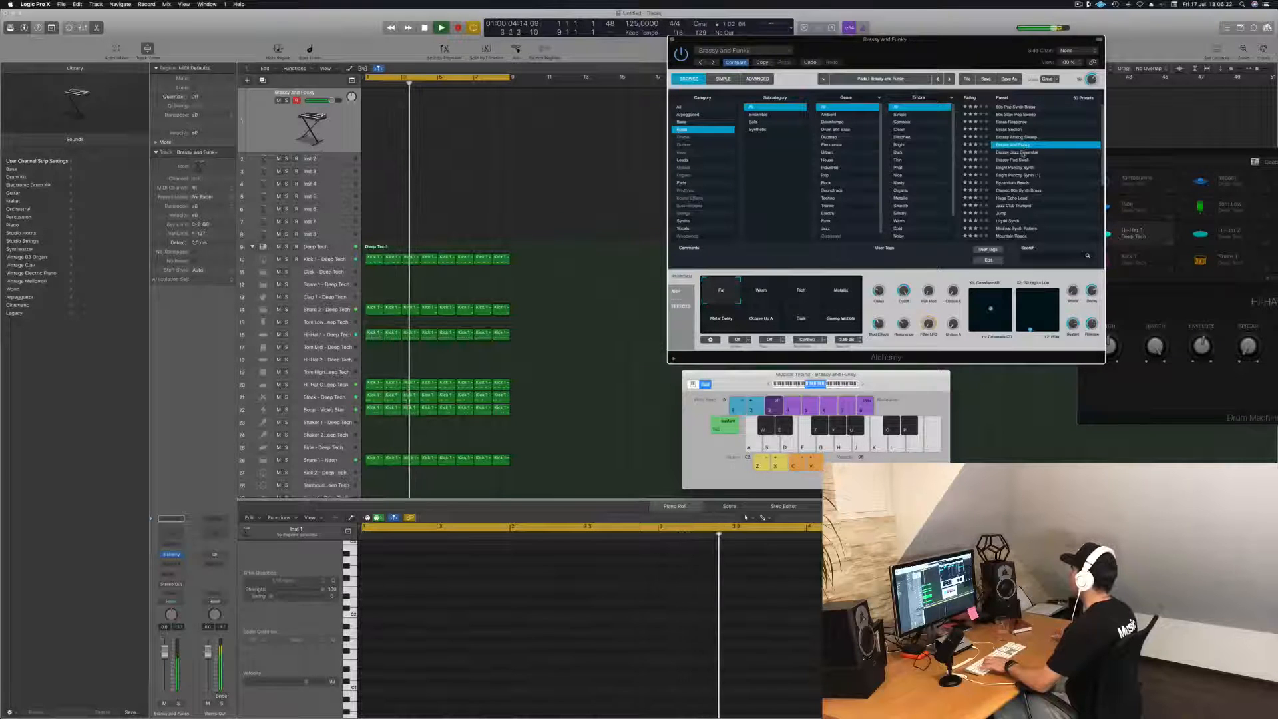
pyautogui.click(1023, 153)
pyautogui.click(1019, 161)
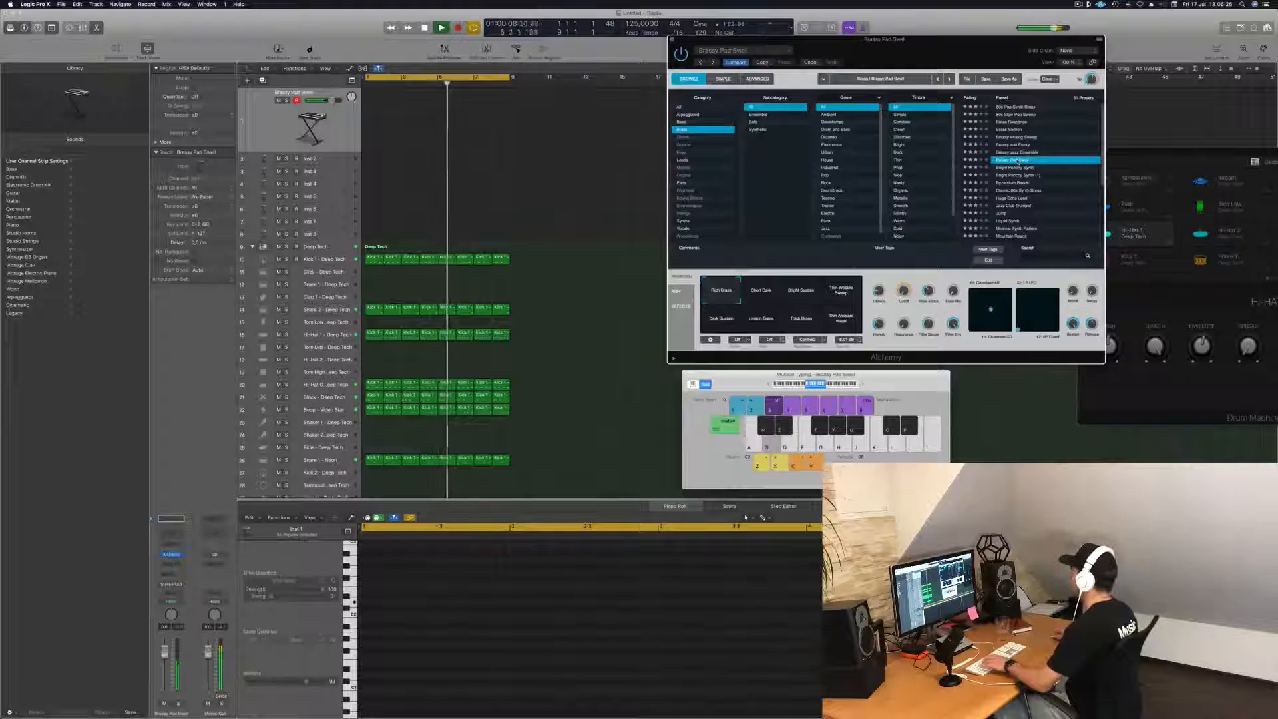
# Step: Rehearse and record a four-note line with Brassy Pad Swell over the drum loop on the first instrument track
pyautogui.press('d')
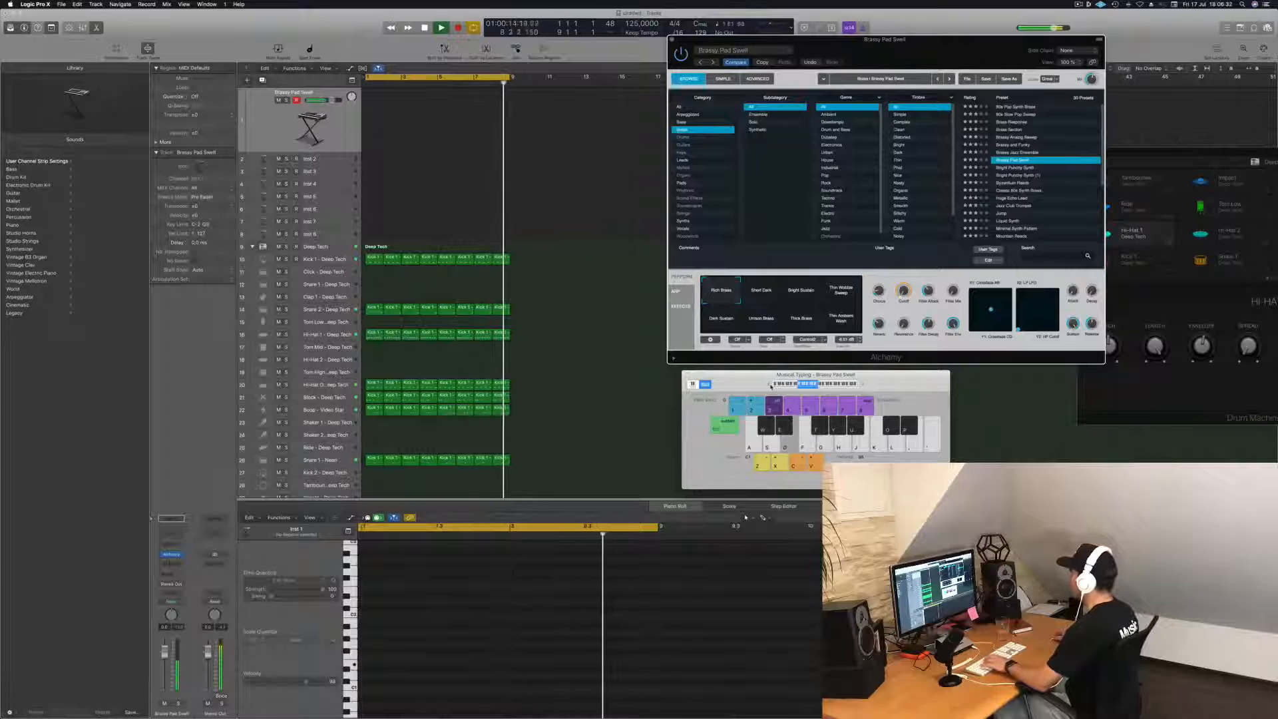
pyautogui.press('d')
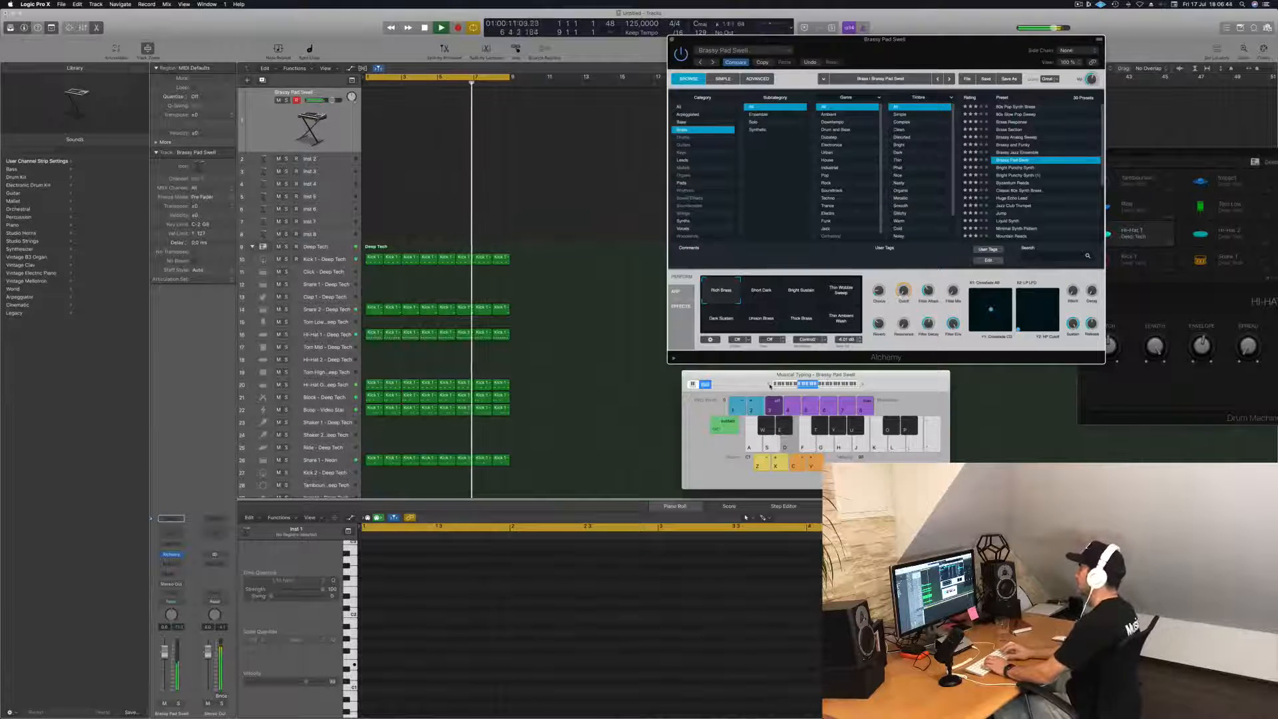
pyautogui.press('r')
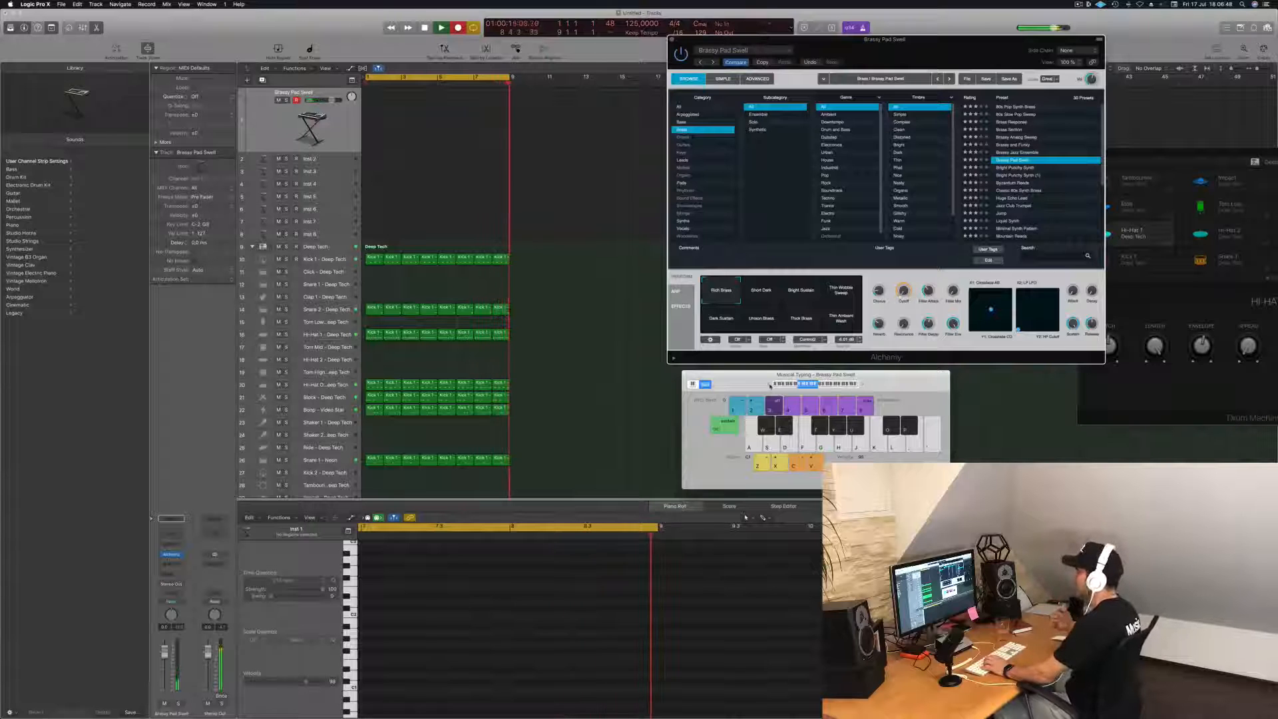
pyautogui.press('d')
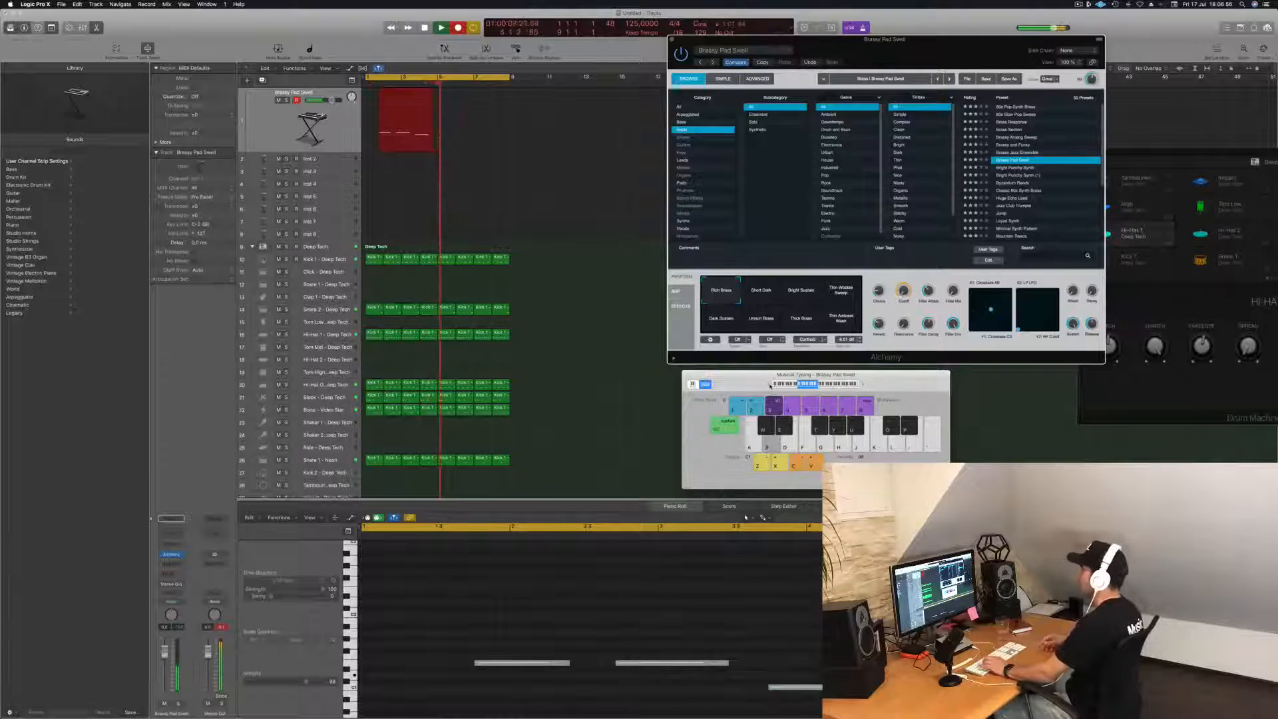
pyautogui.press('space')
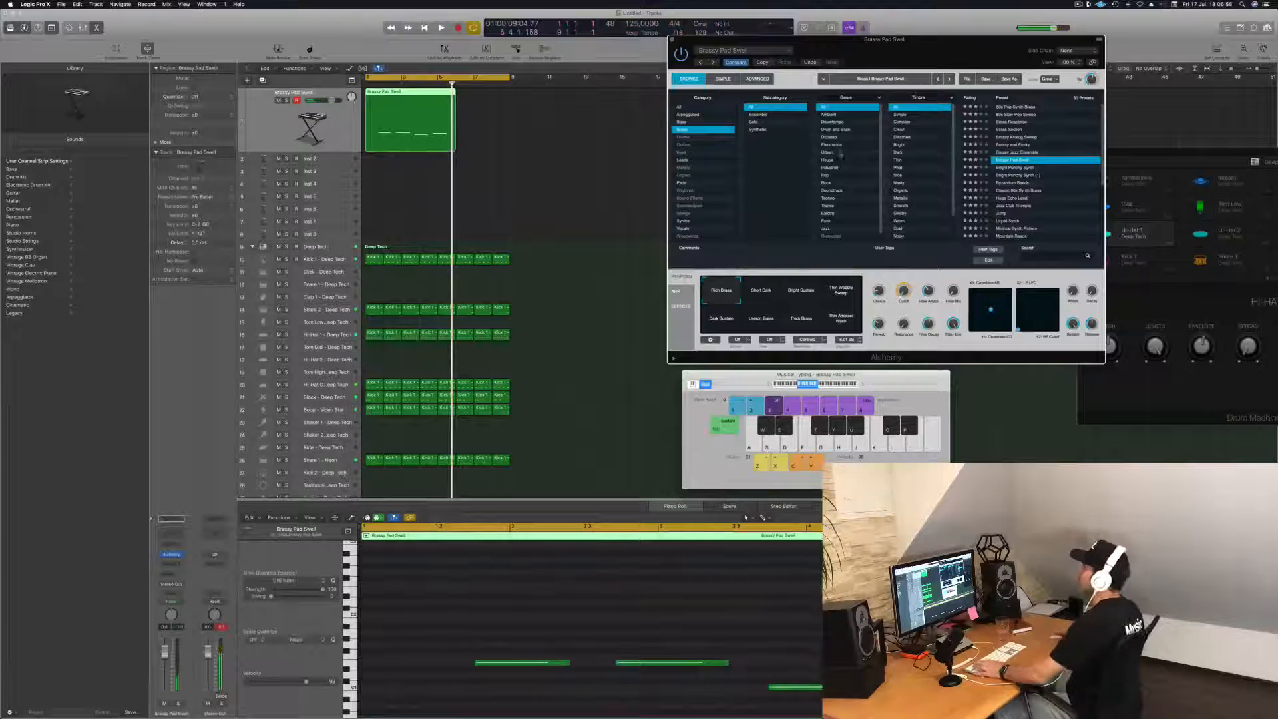
# Step: Play back the recorded line and nudge its second note slightly forward in time in the Piano Roll
pyautogui.scroll(-3, 622, 627)
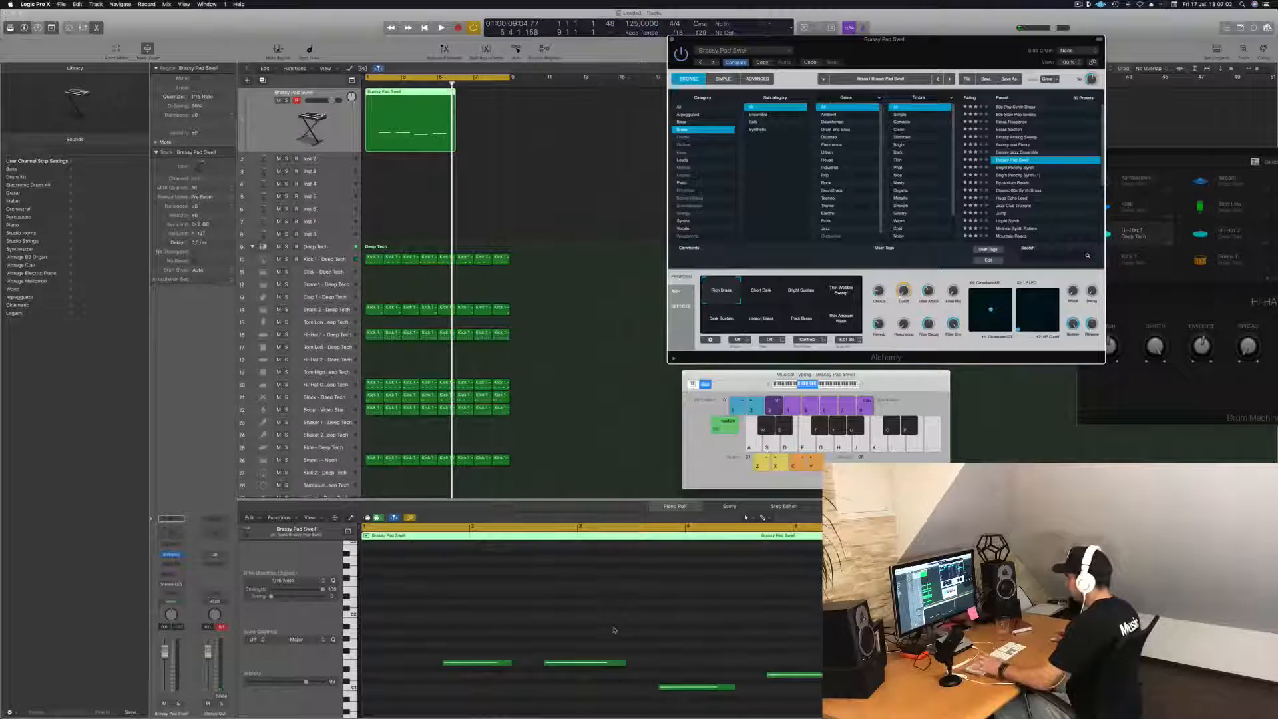
pyautogui.scroll(-3, 606, 628)
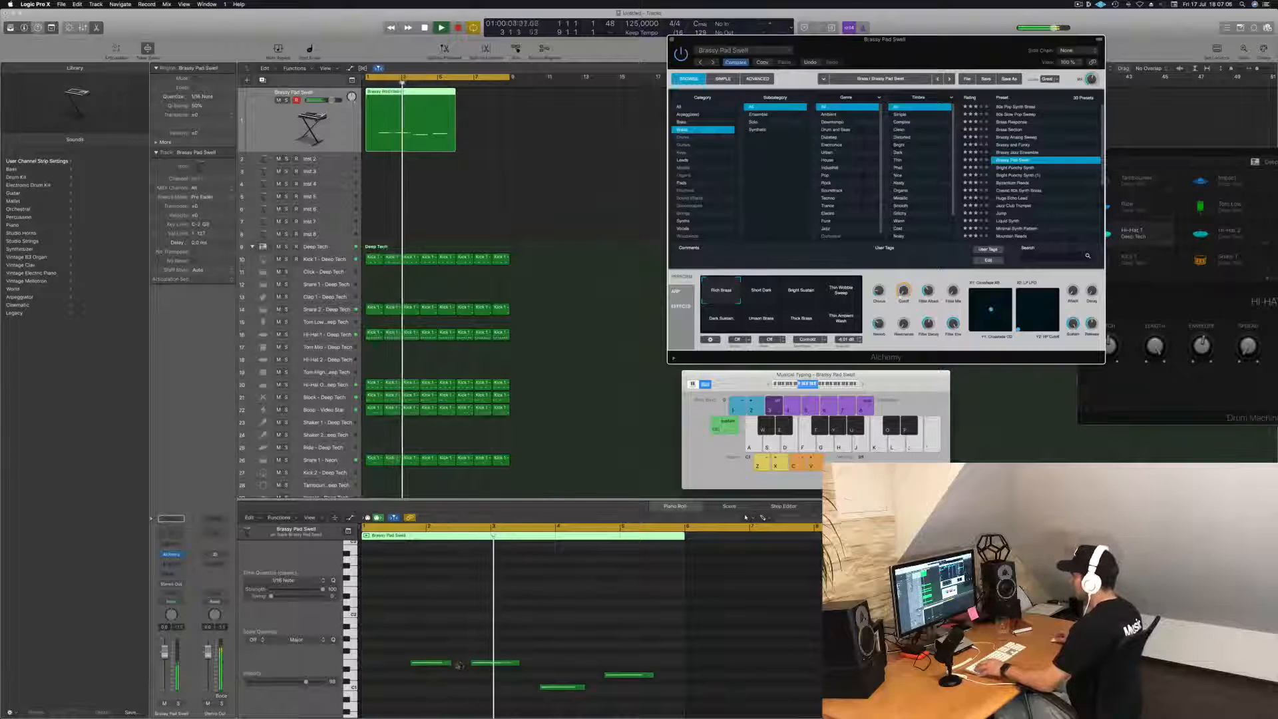
pyautogui.press('space')
pyautogui.click(502, 664)
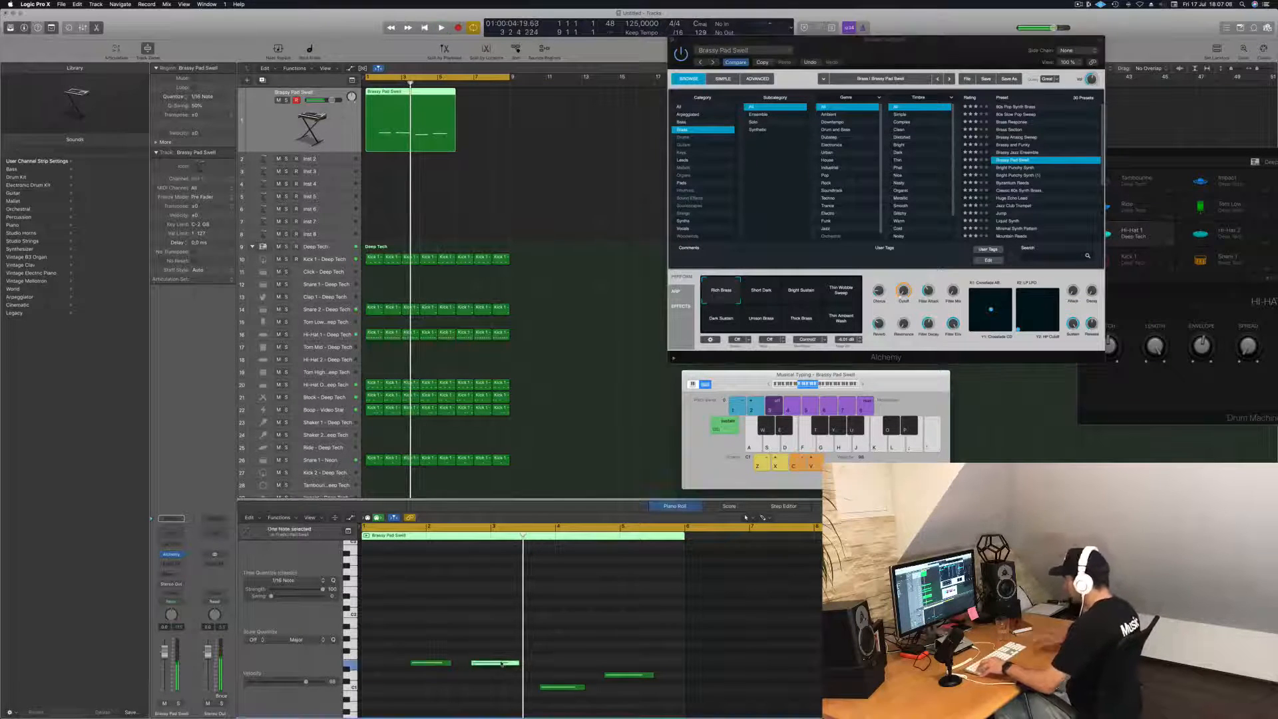
pyautogui.hotkey('alt', 'Right')
pyautogui.press('space')
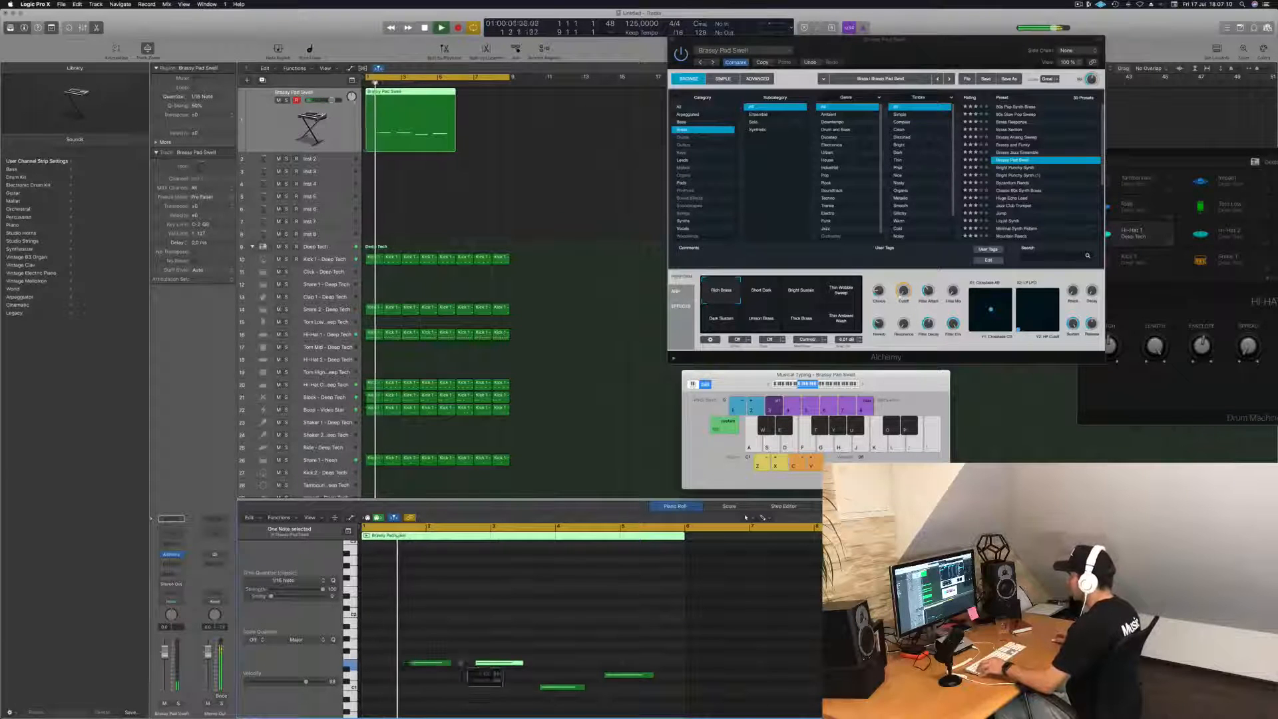
# Step: Lengthen the first note of the recorded line slightly and listen to the result
pyautogui.click(439, 663)
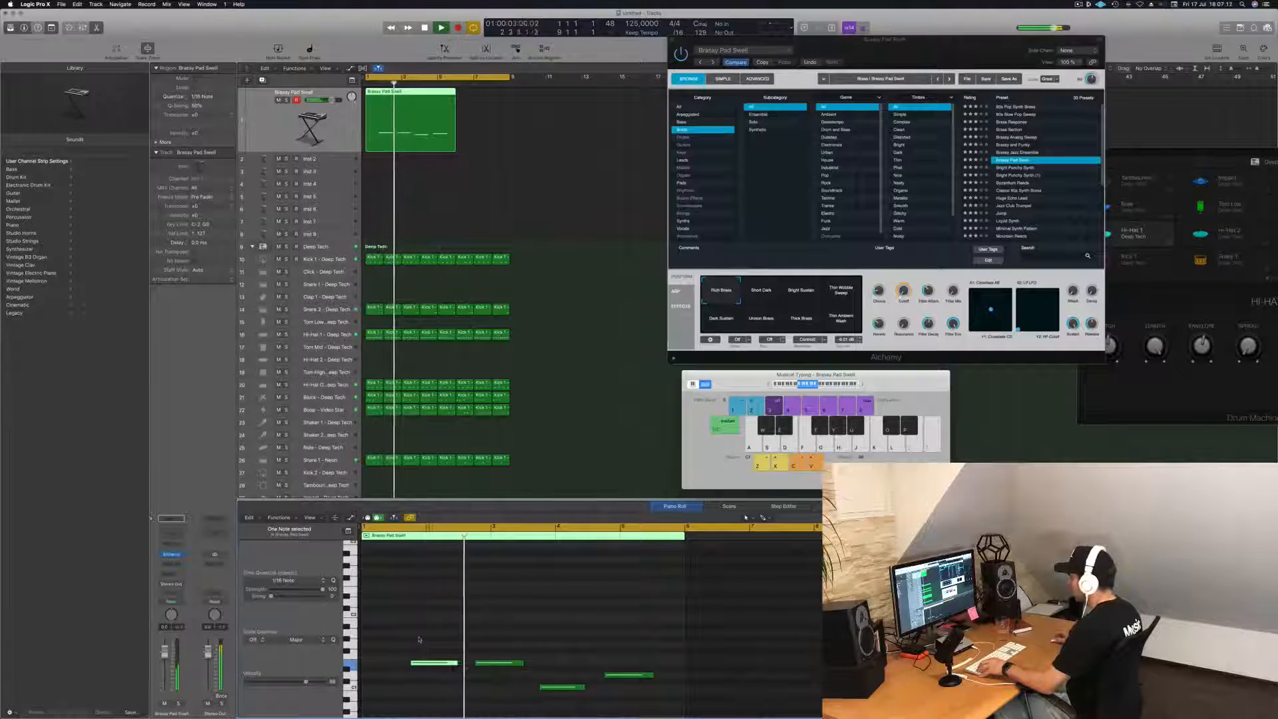
pyautogui.press('super+Right')
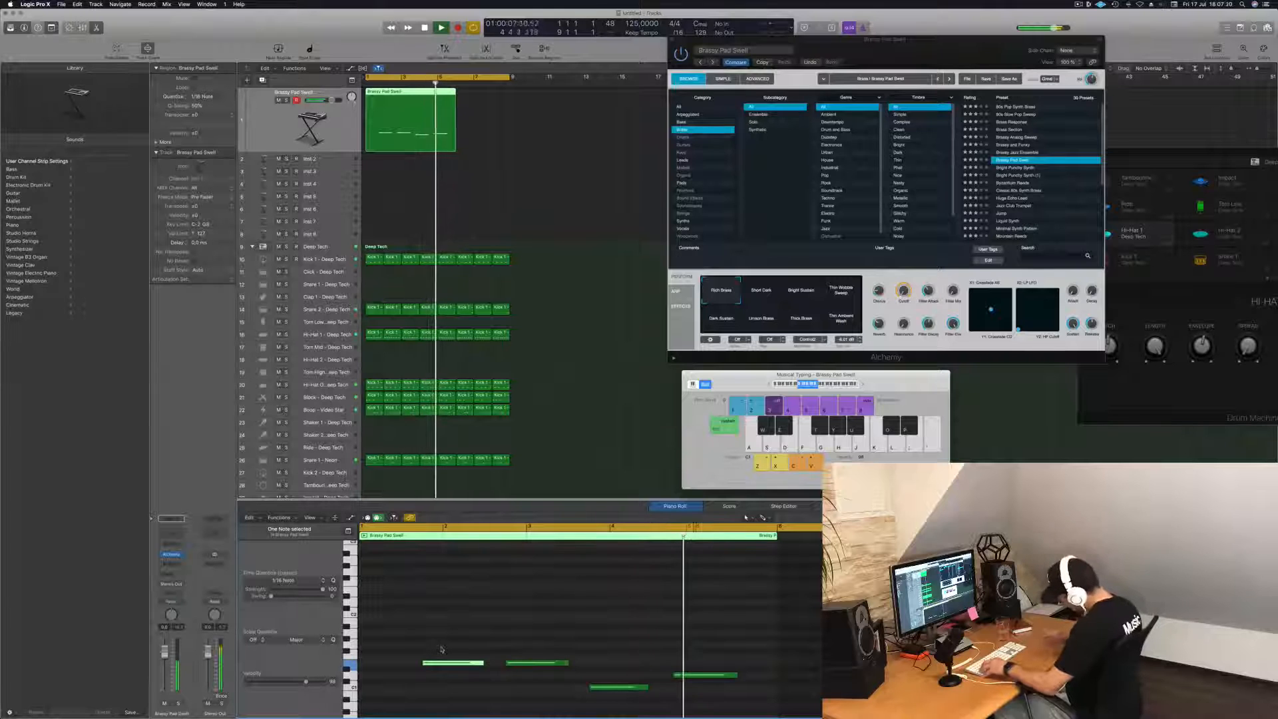
pyautogui.press('space')
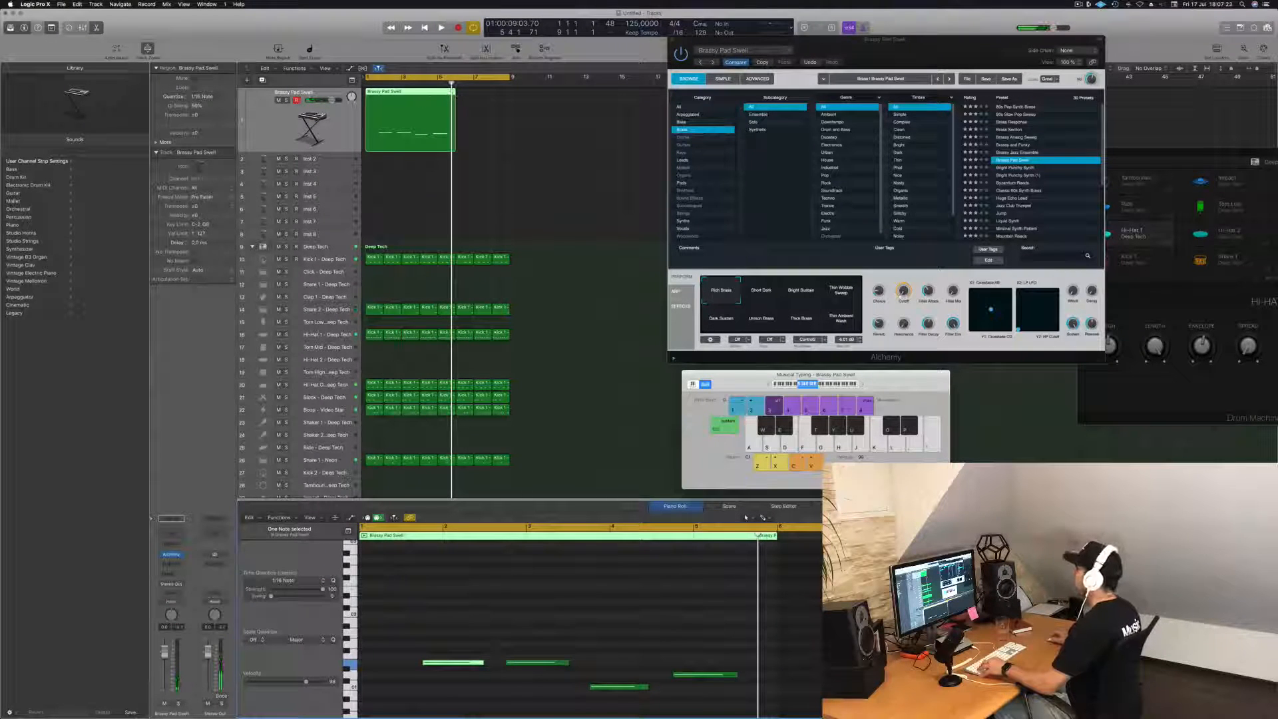
# Step: Remove the empty opening section of the Brassy Pad Swell region and place a copy of the region four bars after the original
pyautogui.moveTo(366, 147); pyautogui.dragTo(373, 103)
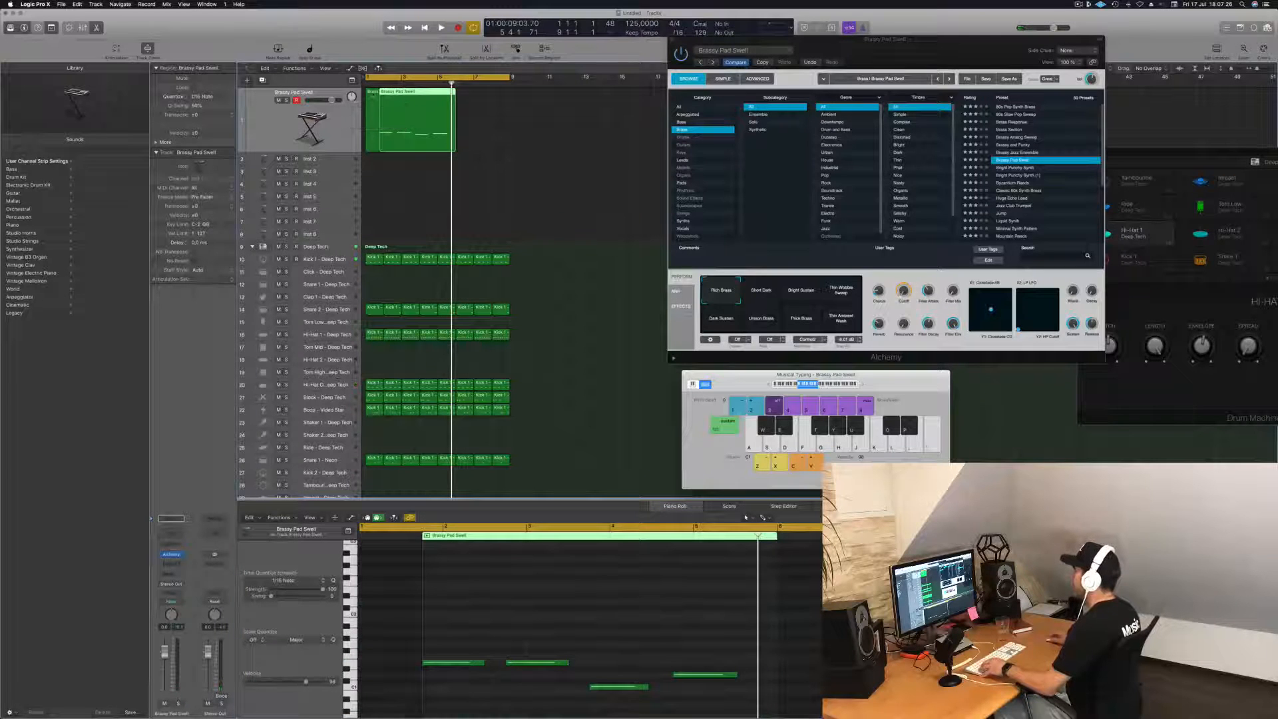
pyautogui.click(371, 97)
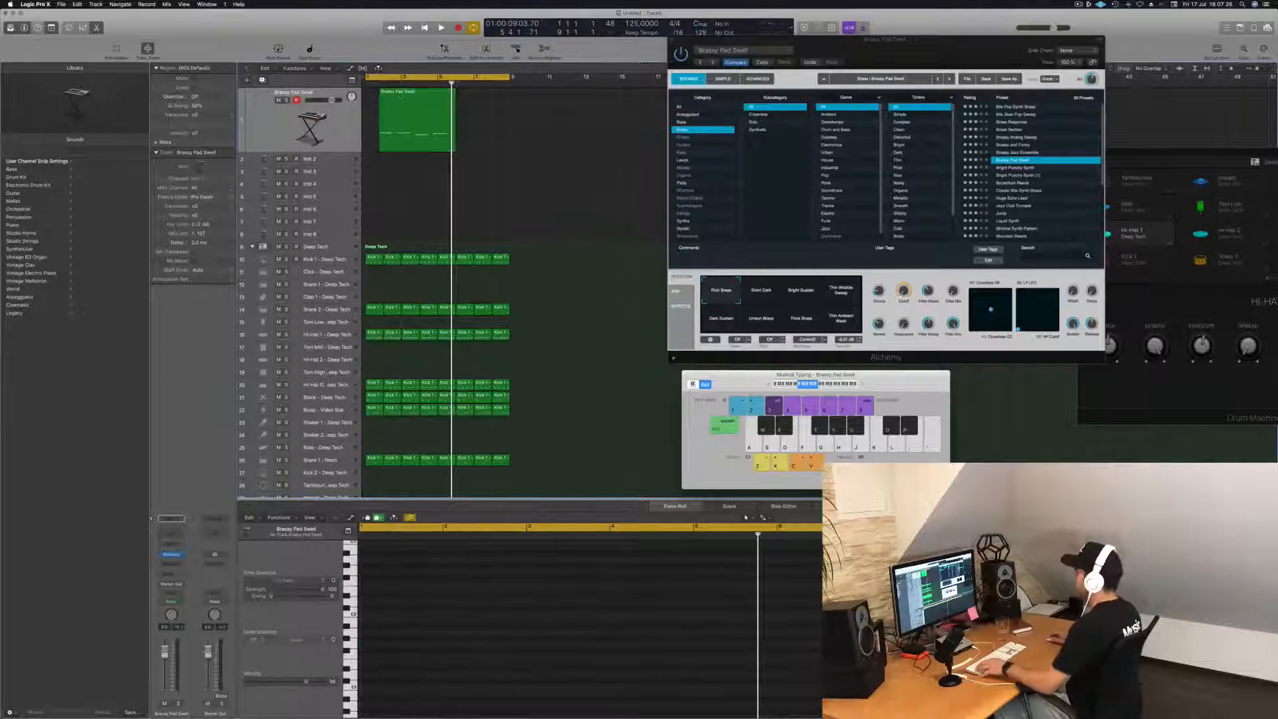
pyautogui.press('super+Right')
pyautogui.hscroll(-3, 393, 94)
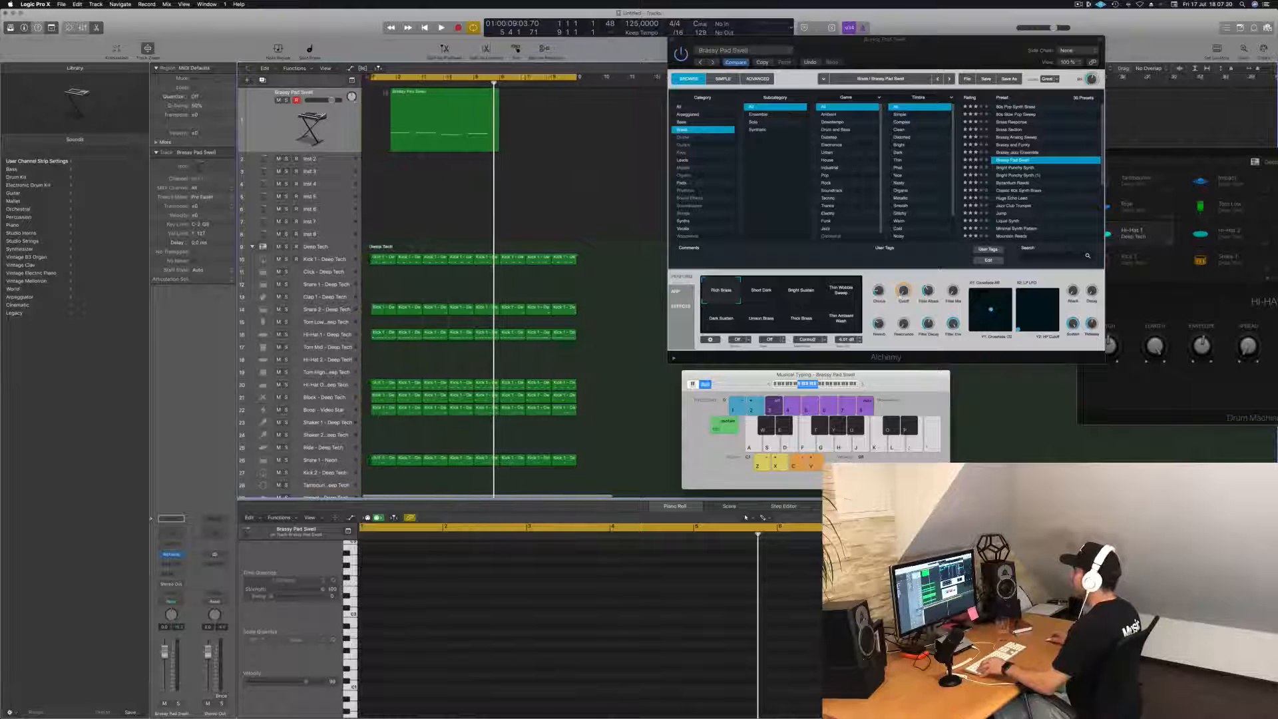
pyautogui.moveTo(402, 91); pyautogui.dragTo(510, 99)
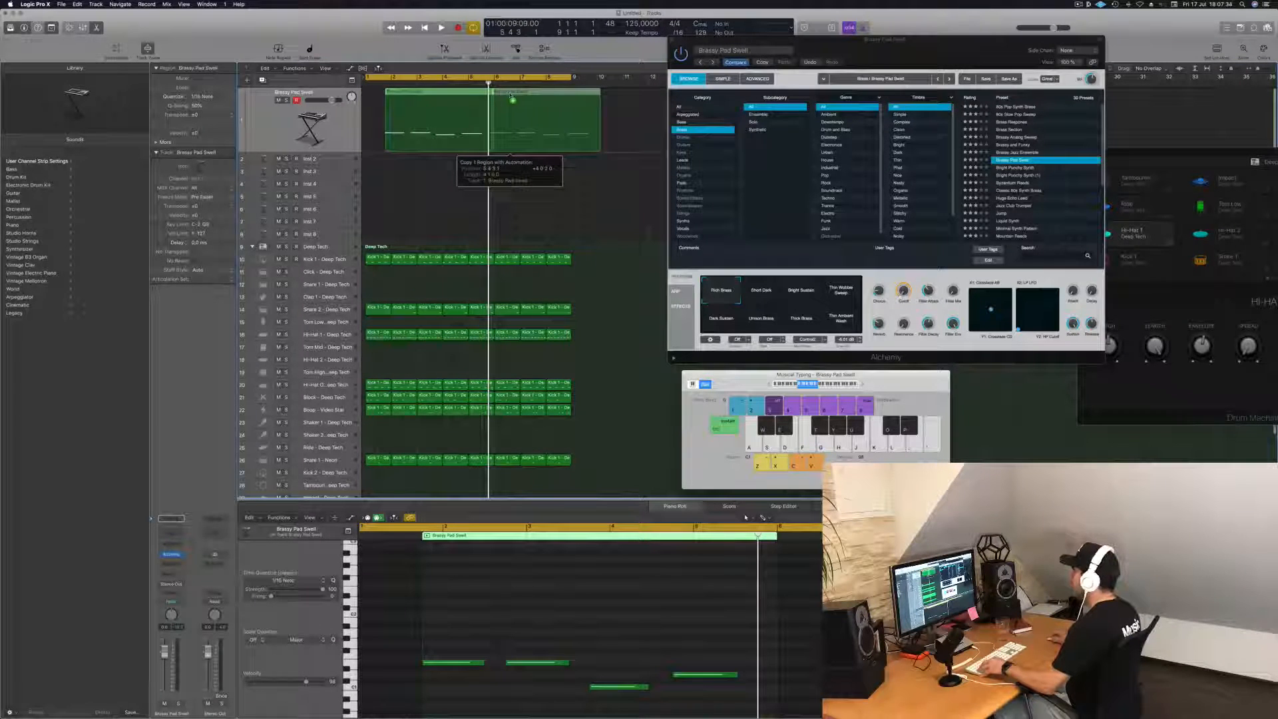
pyautogui.moveTo(510, 99); pyautogui.dragTo(509, 99)
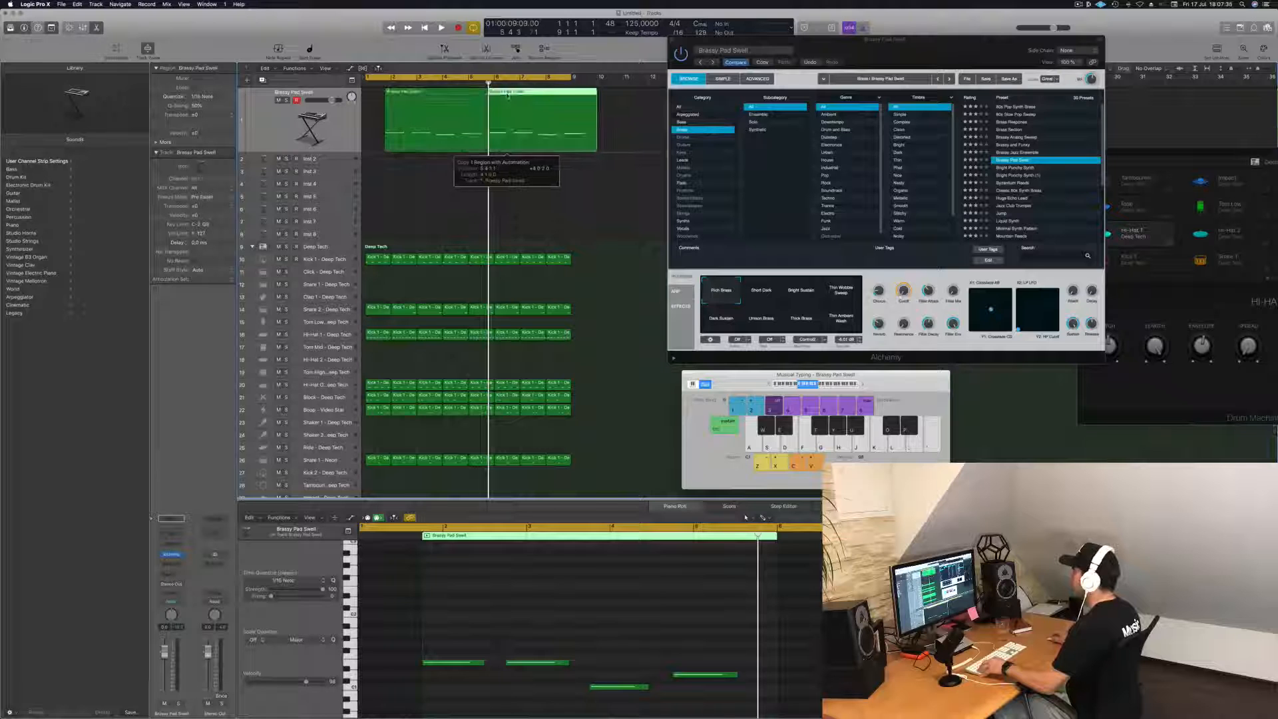
# Step: Play the loop with the duplicated pad line and select both Brassy Pad Swell regions
pyautogui.press('space')
pyautogui.press('super+Left')
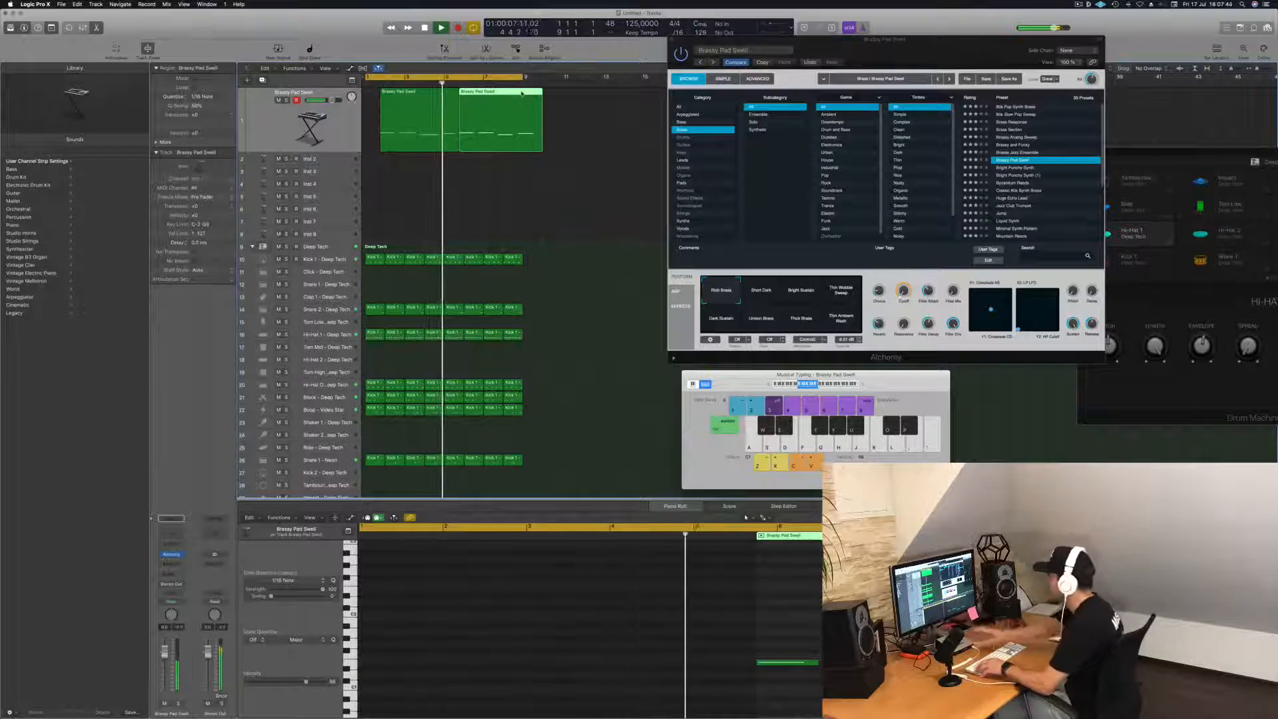
pyautogui.keyDown('shift'); pyautogui.click(412, 130); pyautogui.keyUp('shift')
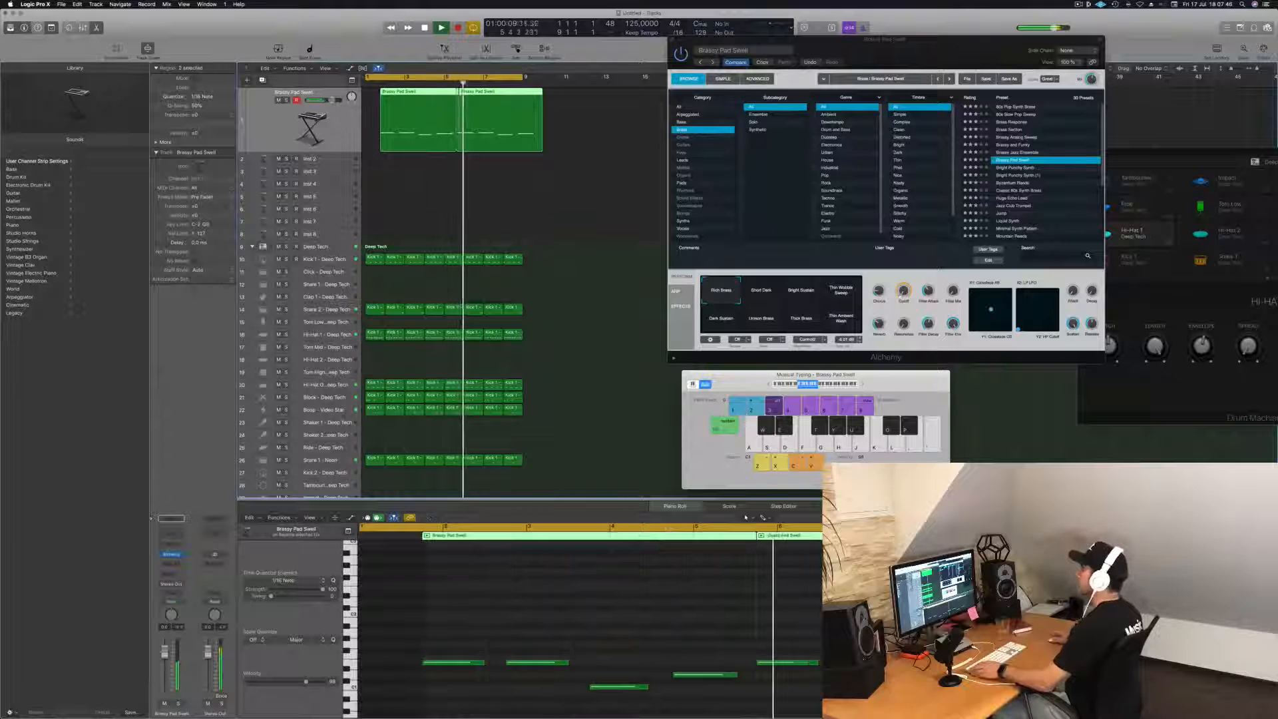
pyautogui.press('space')
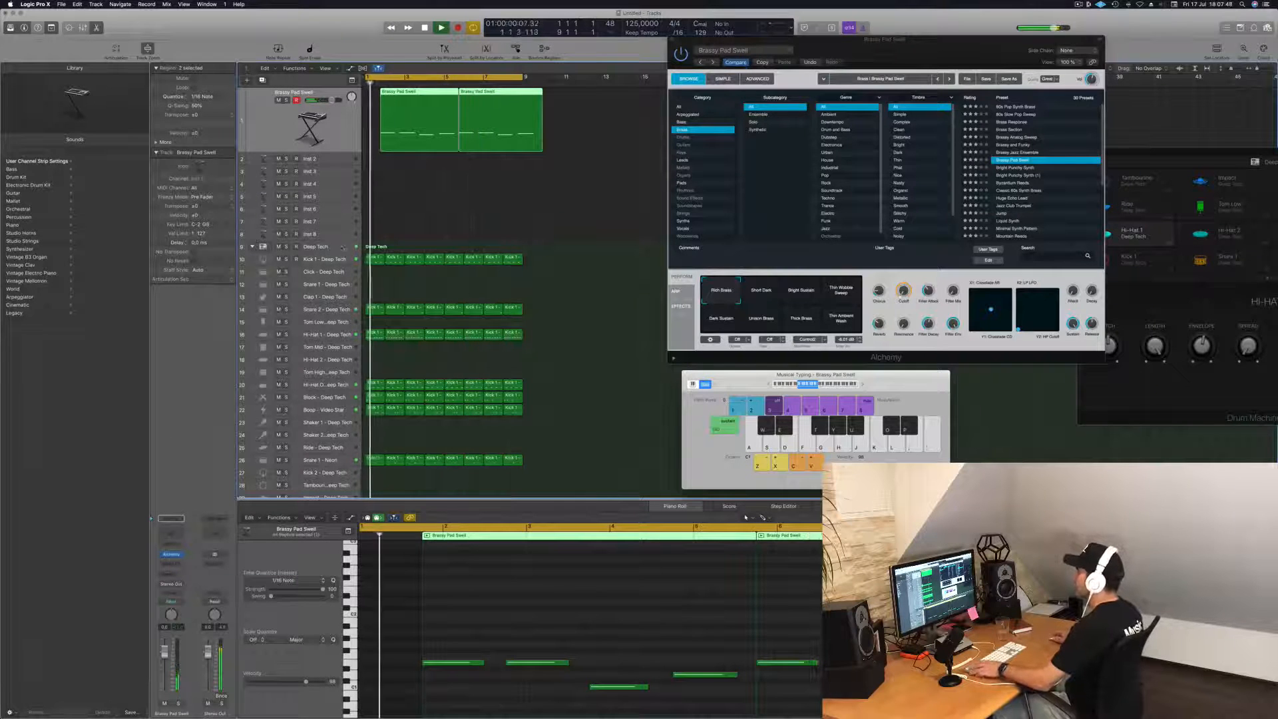
# Step: Check the Deep Tech and Brassy Pad Swell tracks during playback and select the Inst 2 track
pyautogui.click(315, 247)
pyautogui.press('space')
pyautogui.press('space')
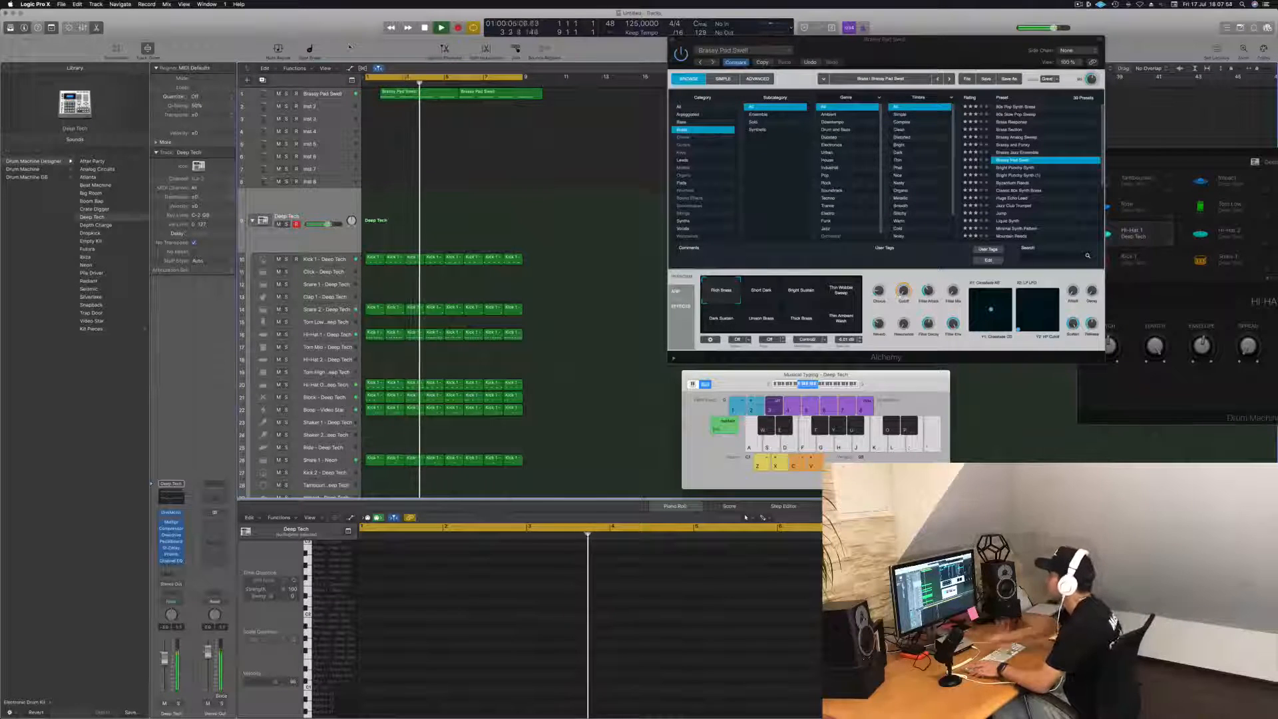
pyautogui.click(316, 94)
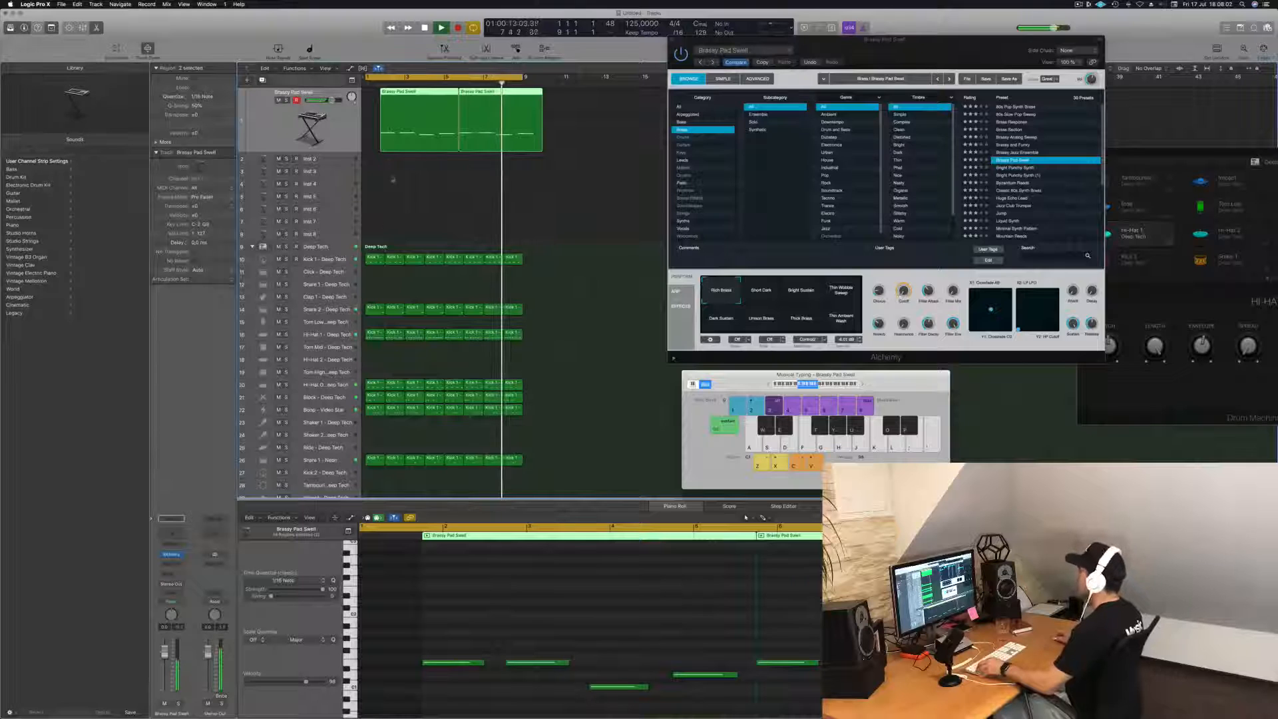
pyautogui.click(337, 161)
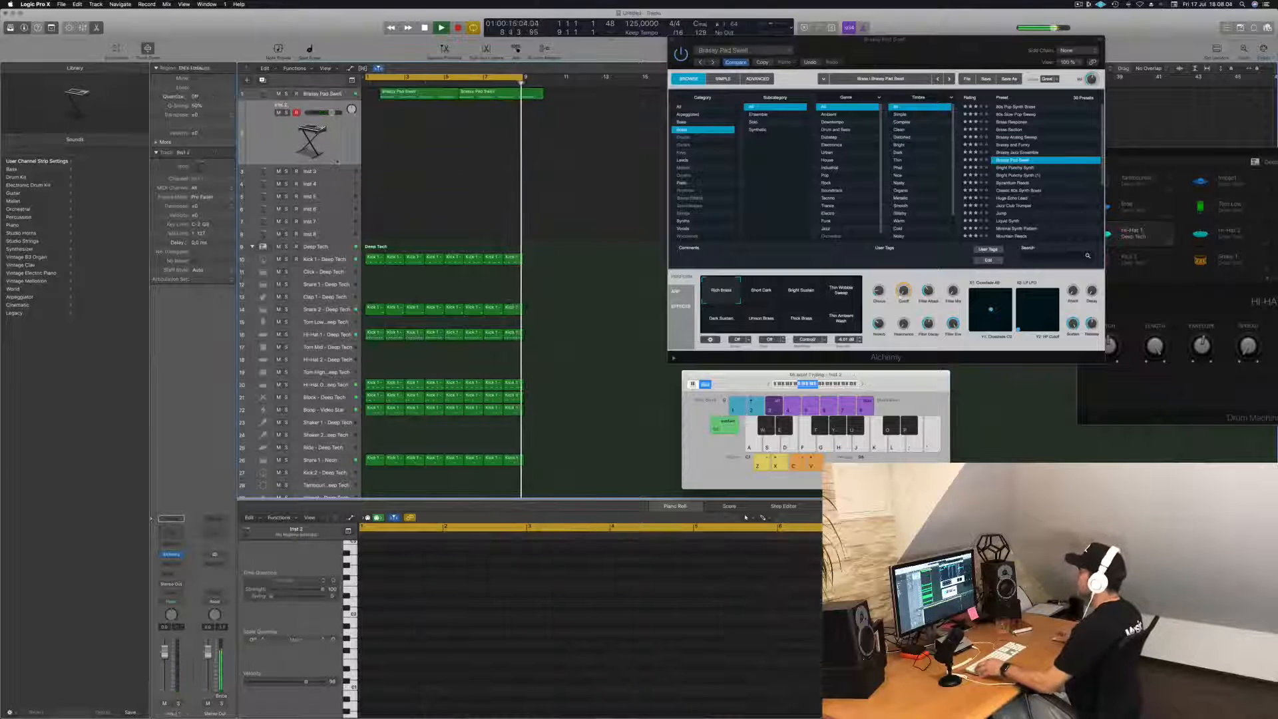
# Step: Split the second Brassy Pad Swell region at bar 9, splitting the crossing notes, and copy its overhanging end to bar 1
pyautogui.click(523, 94)
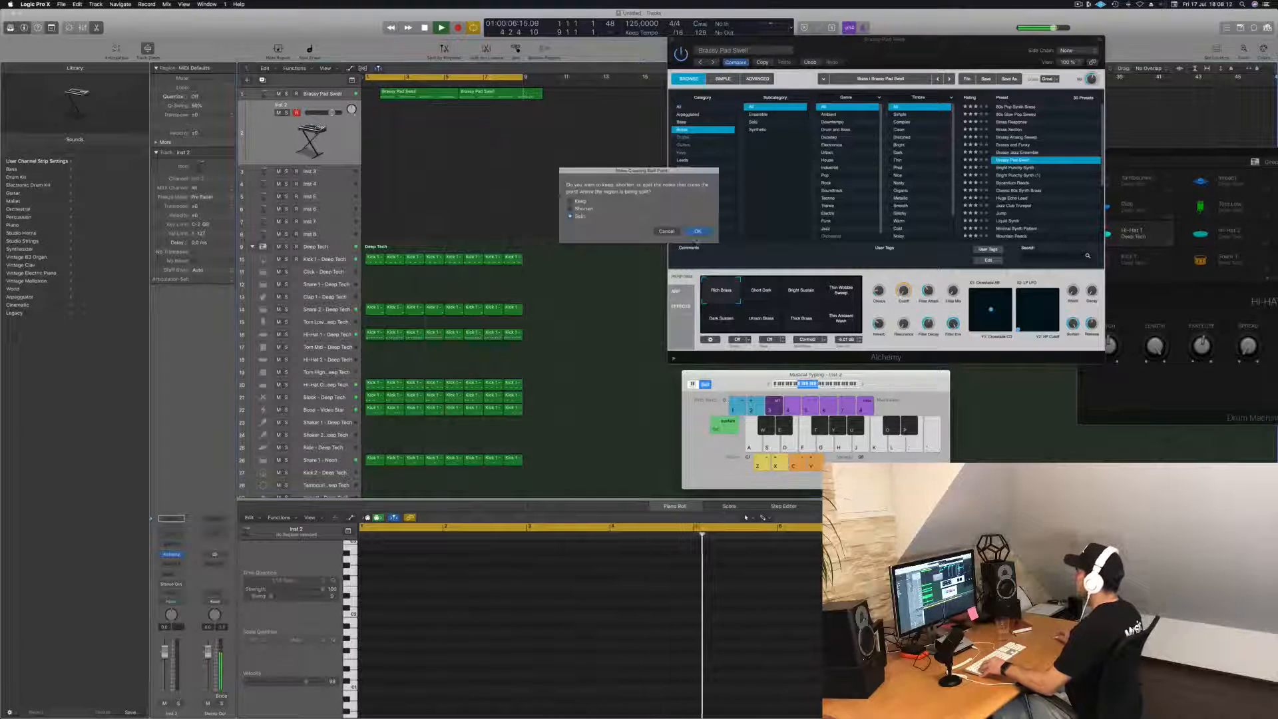
pyautogui.click(697, 232)
pyautogui.moveTo(537, 94); pyautogui.dragTo(378, 94)
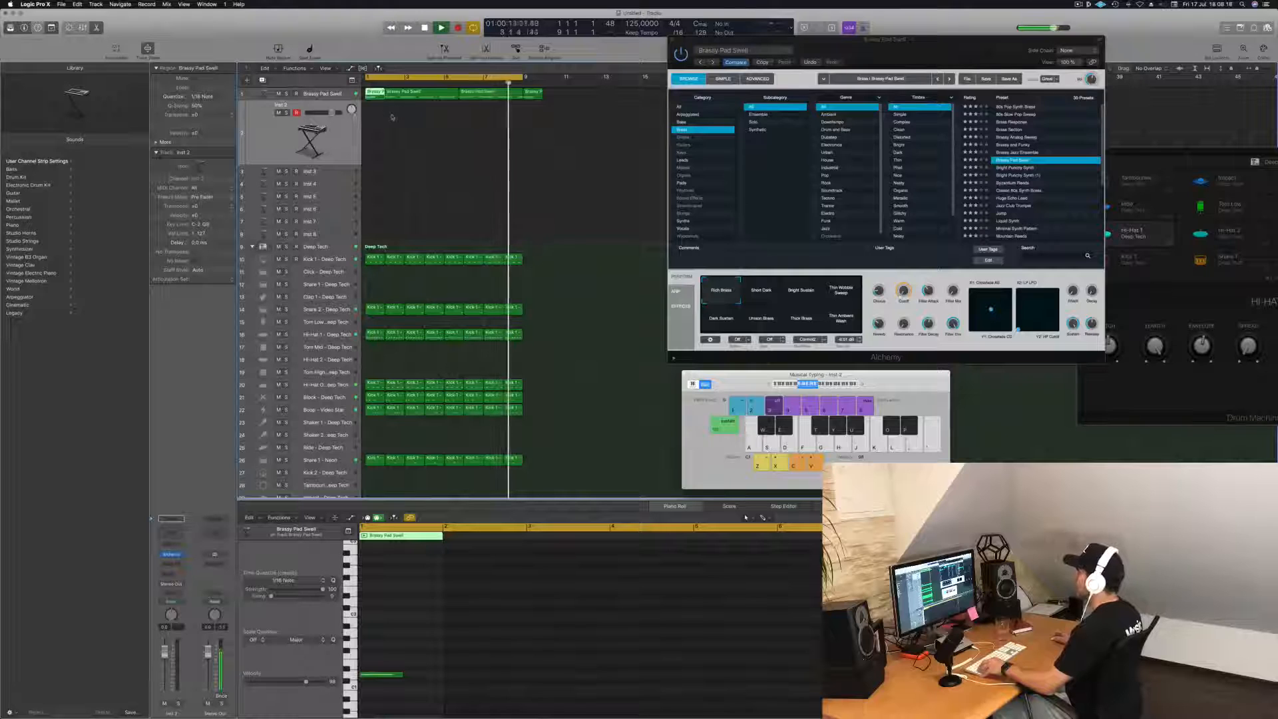
pyautogui.hscroll(8, 391, 116)
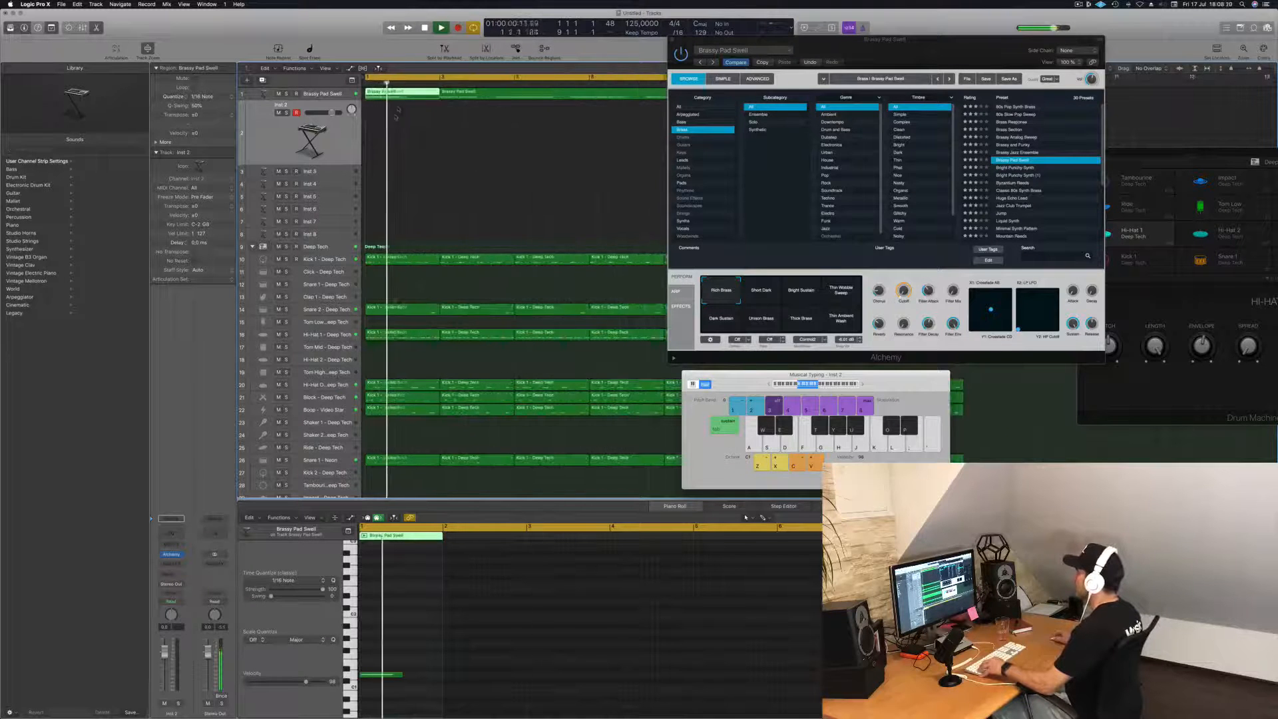
pyautogui.hscroll(-3, 414, 94)
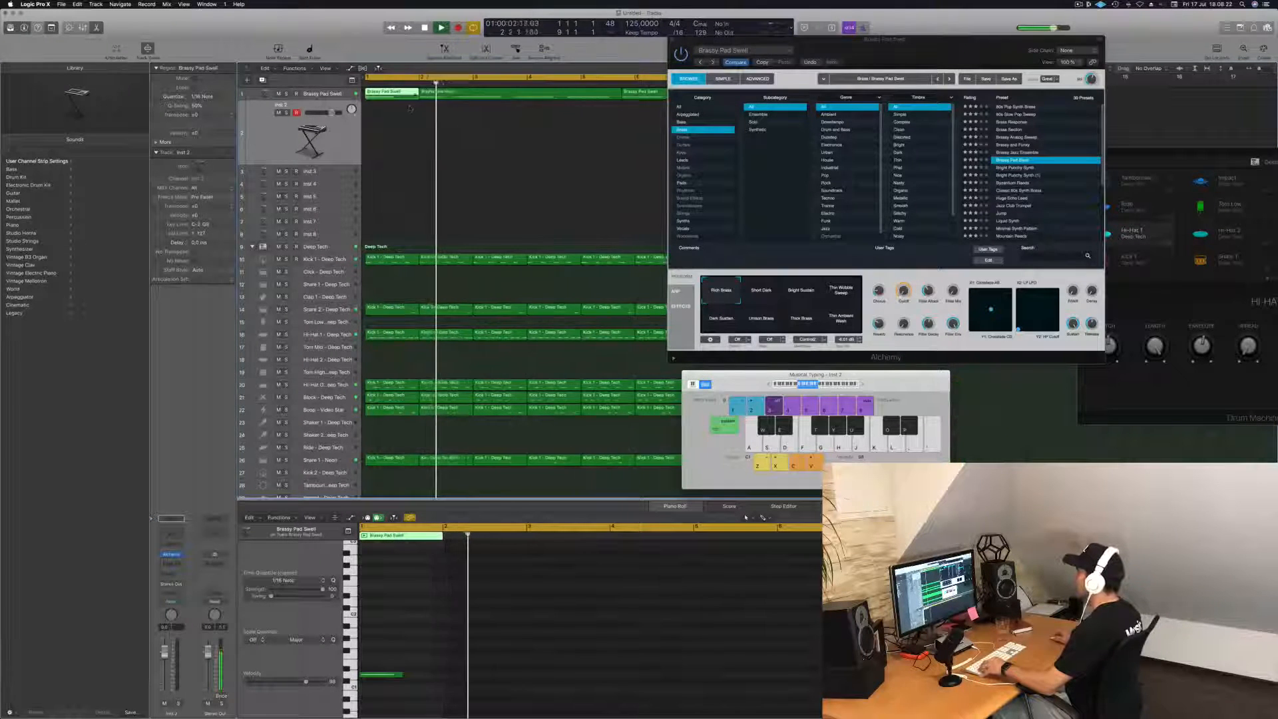
# Step: Place a copy of the short Brassy Pad Swell region from bar 9 at bar 1 and stop playback
pyautogui.hscroll(-5, 410, 108)
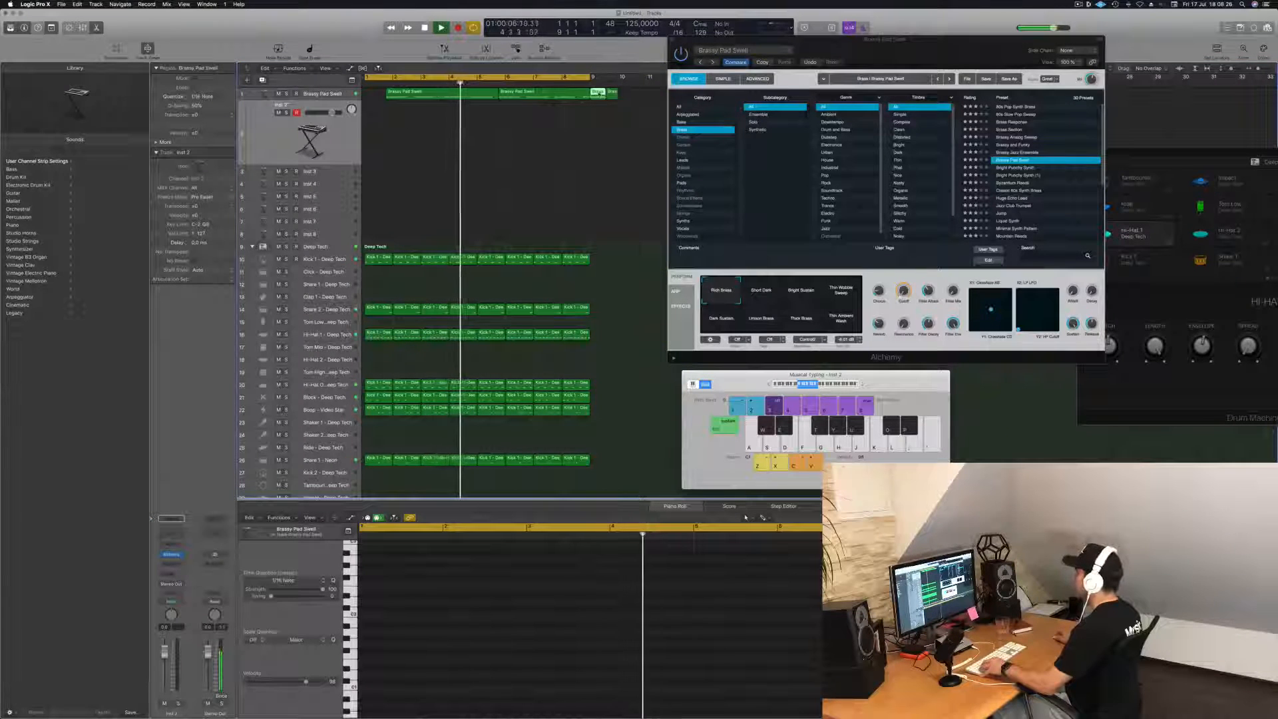
pyautogui.moveTo(600, 95); pyautogui.dragTo(376, 97)
pyautogui.press('space')
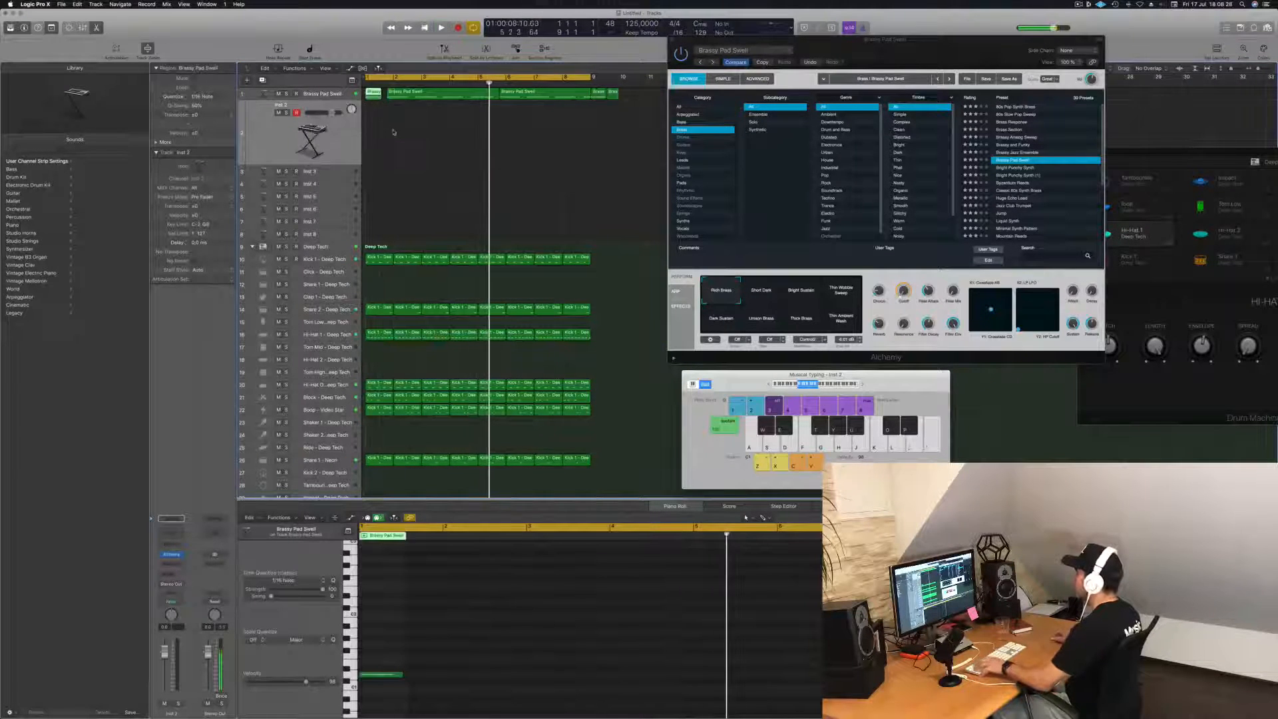
# Step: Restart the loop and delete the two leftover Brassy Pad Swell regions after bar 9
pyautogui.press('space')
pyautogui.hscroll(-2, 604, 96)
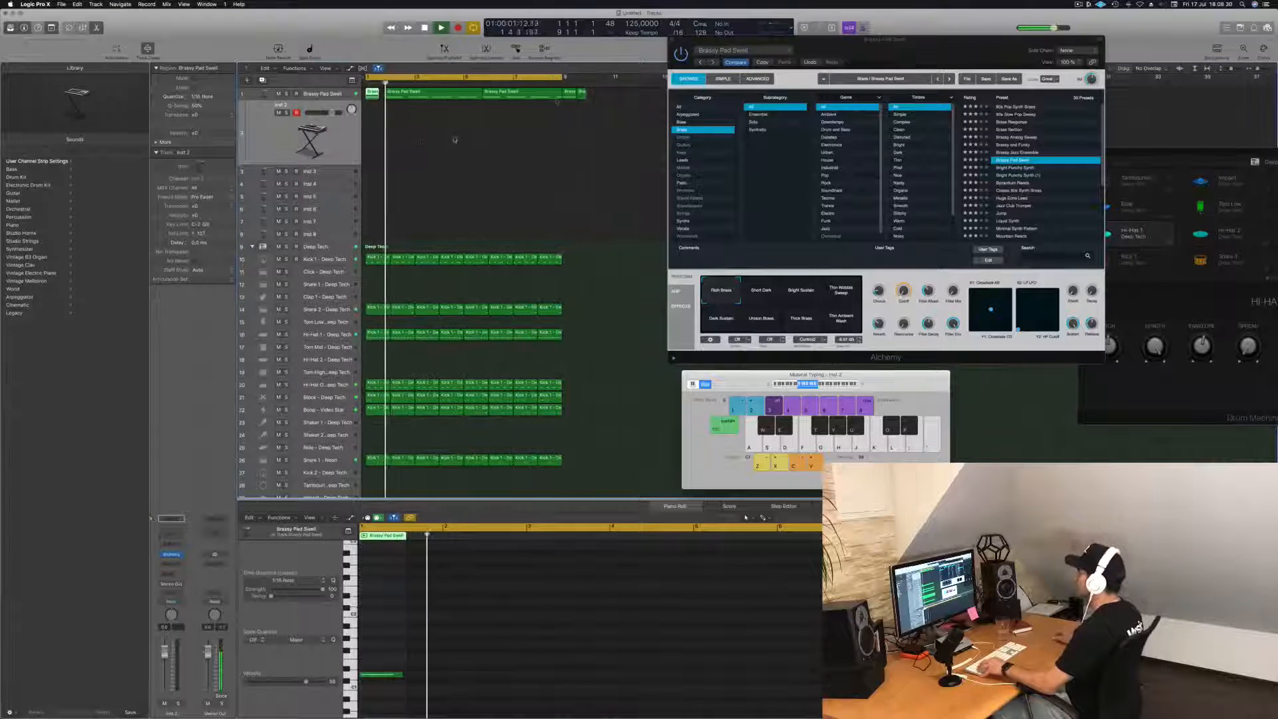
pyautogui.moveTo(605, 97); pyautogui.dragTo(573, 103)
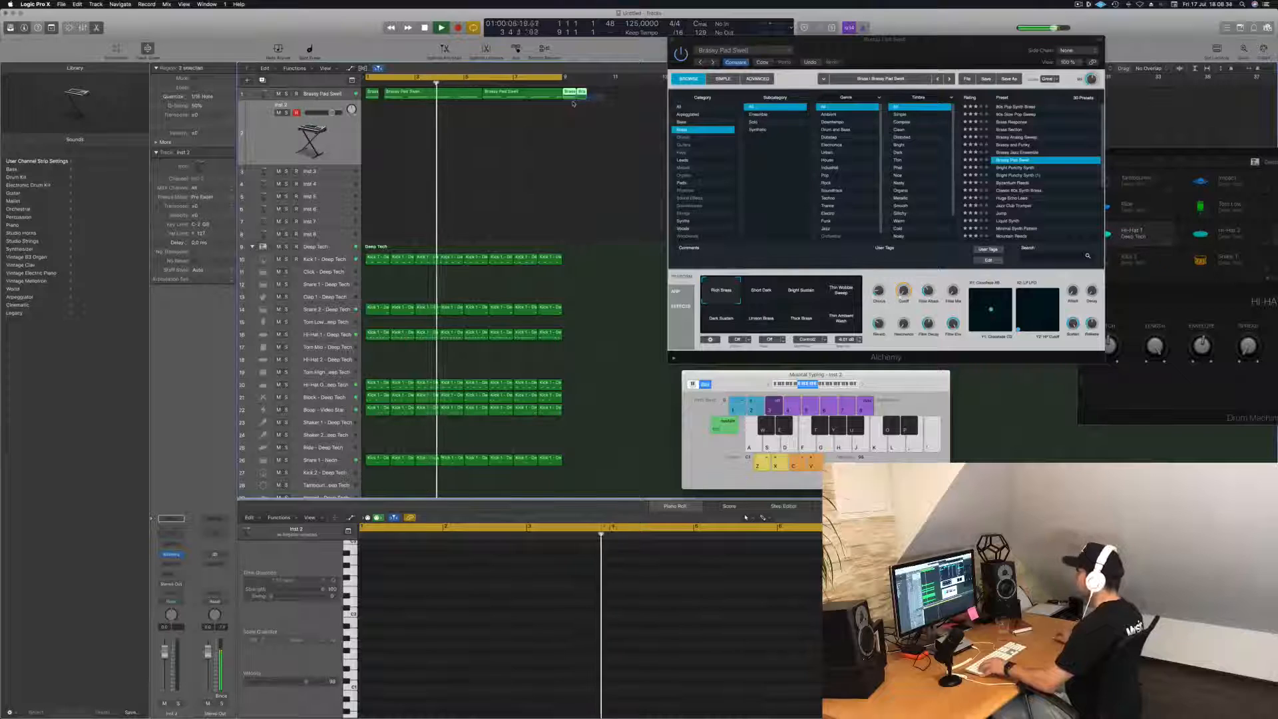
pyautogui.press('Delete')
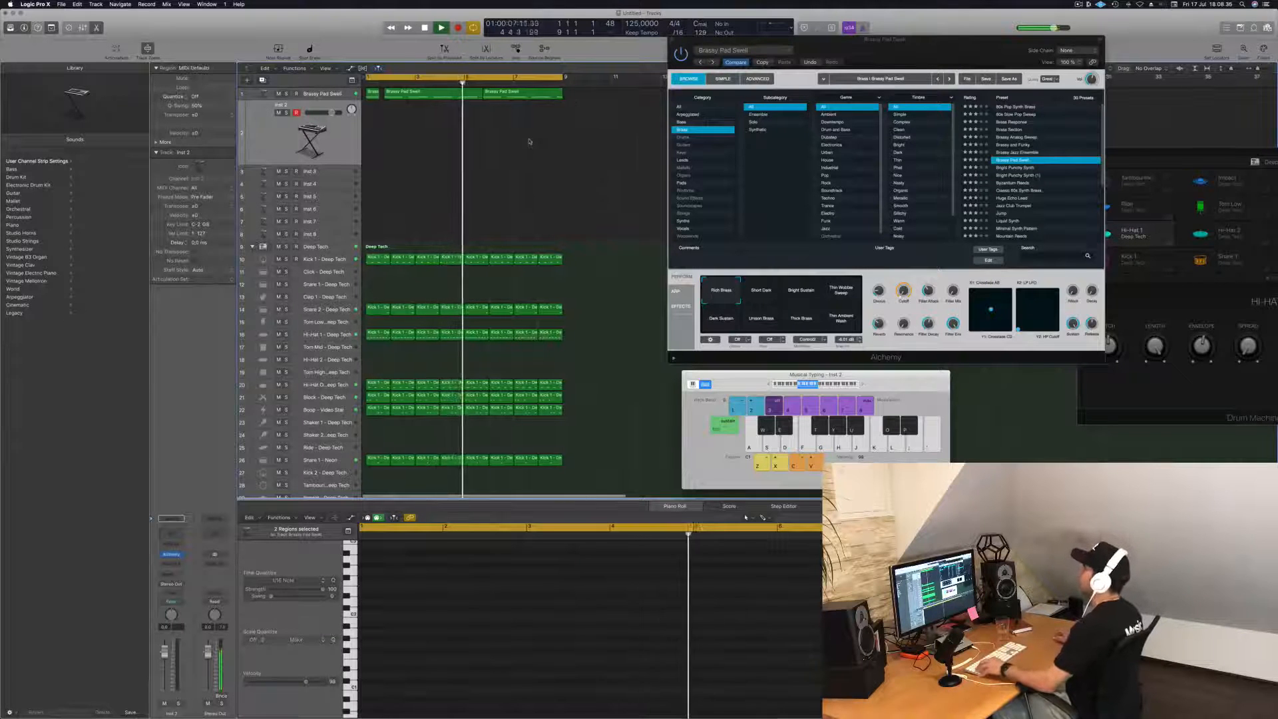
# Step: Select the Brassy Pad Swell track and audition the Alchemy performance snapshots, including Thin Wobble Sweep, Unison Brass and Rich Brass, during playback
pyautogui.click(338, 95)
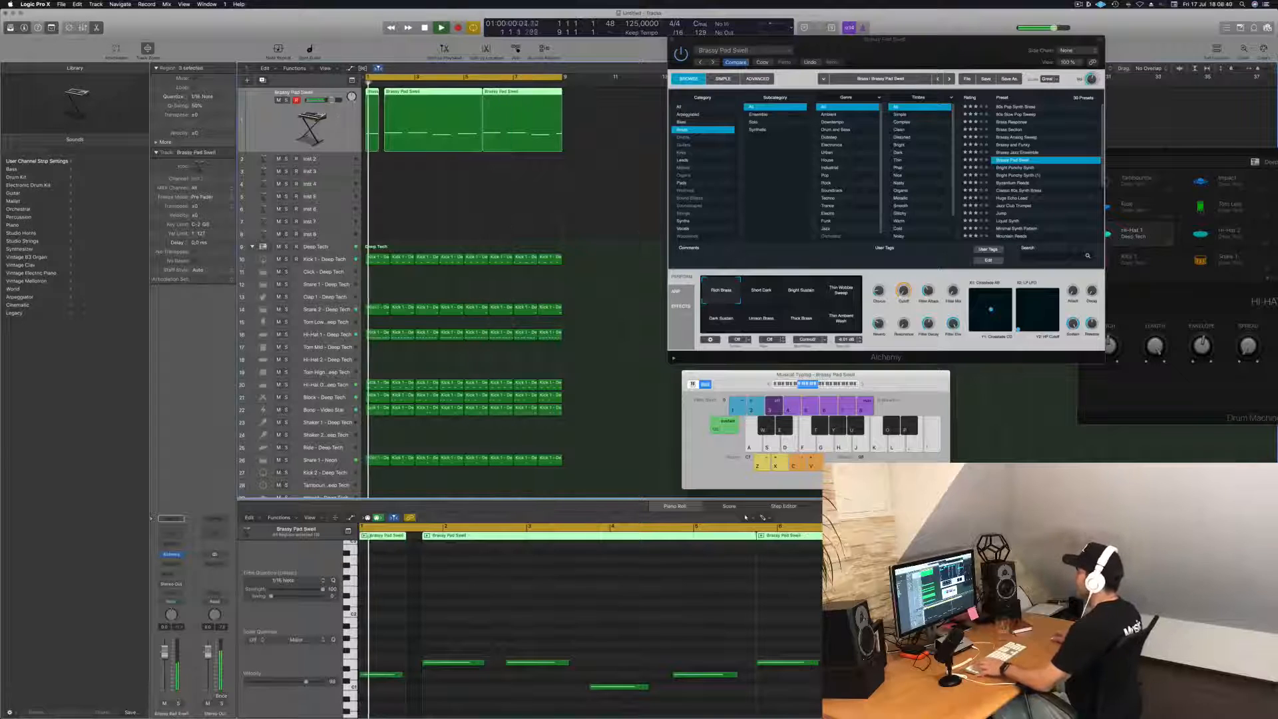
pyautogui.click(763, 295)
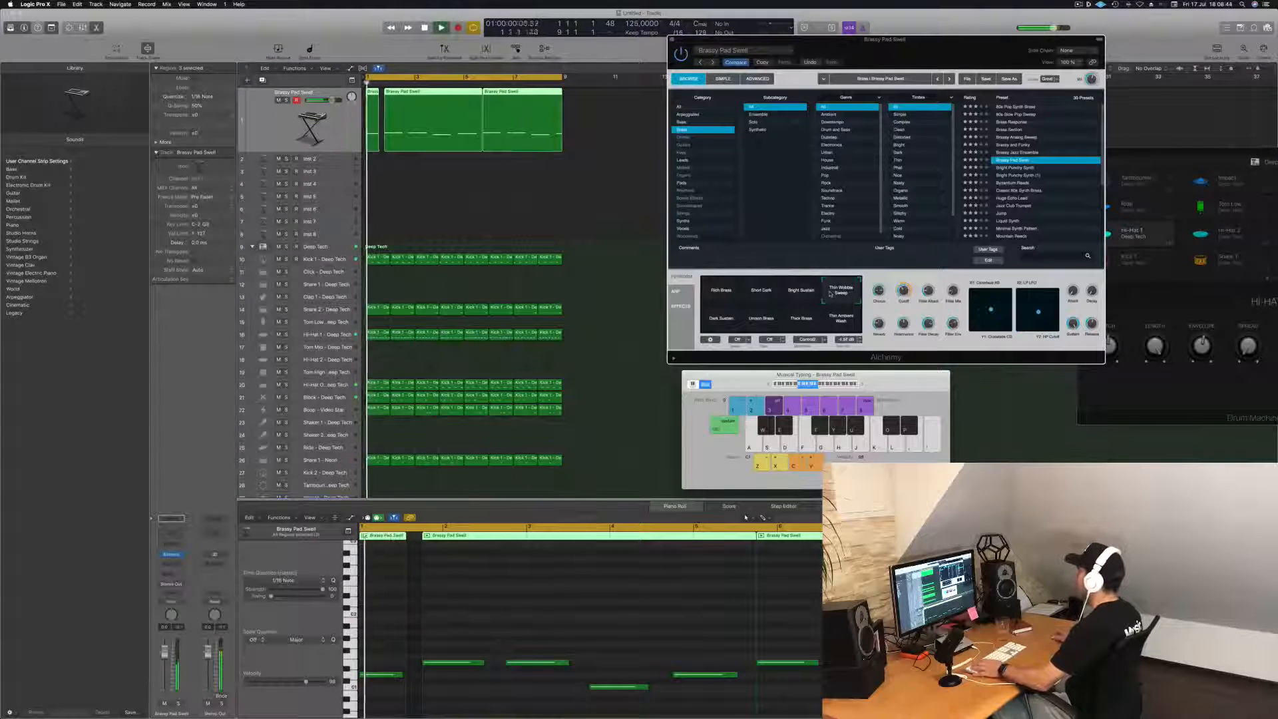
pyautogui.click(721, 319)
pyautogui.click(757, 321)
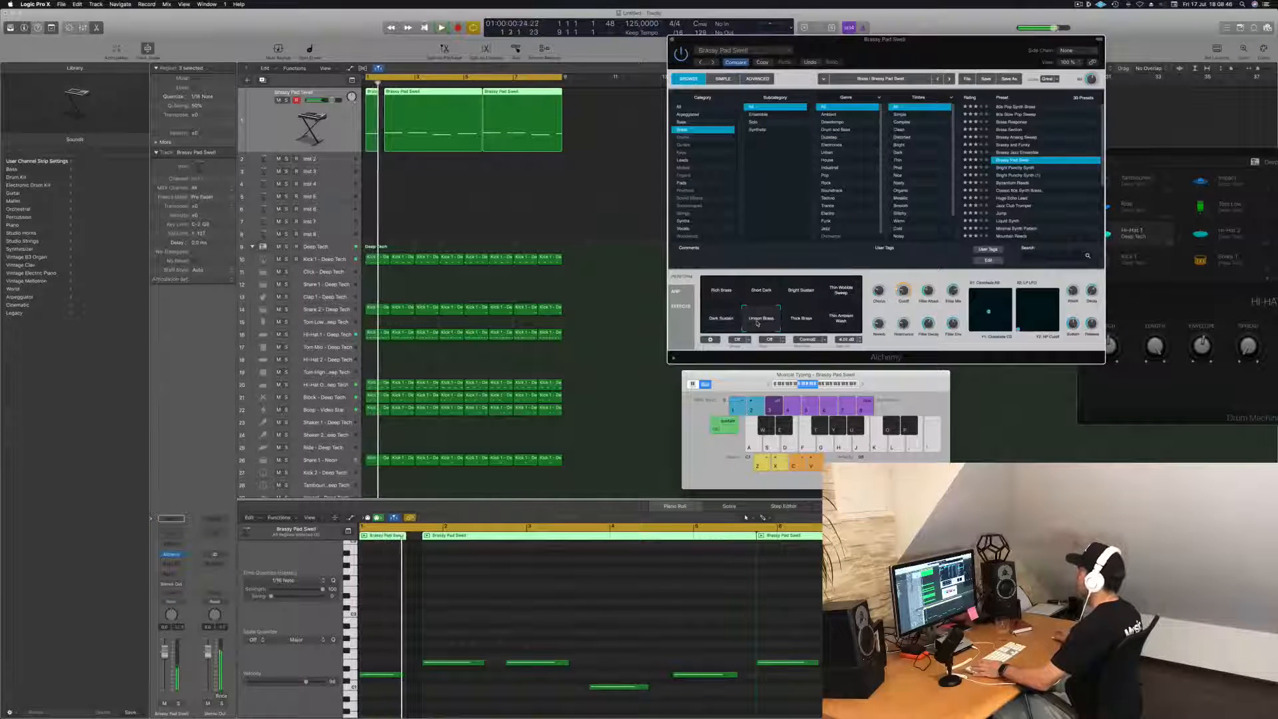
pyautogui.click(807, 322)
pyautogui.click(836, 322)
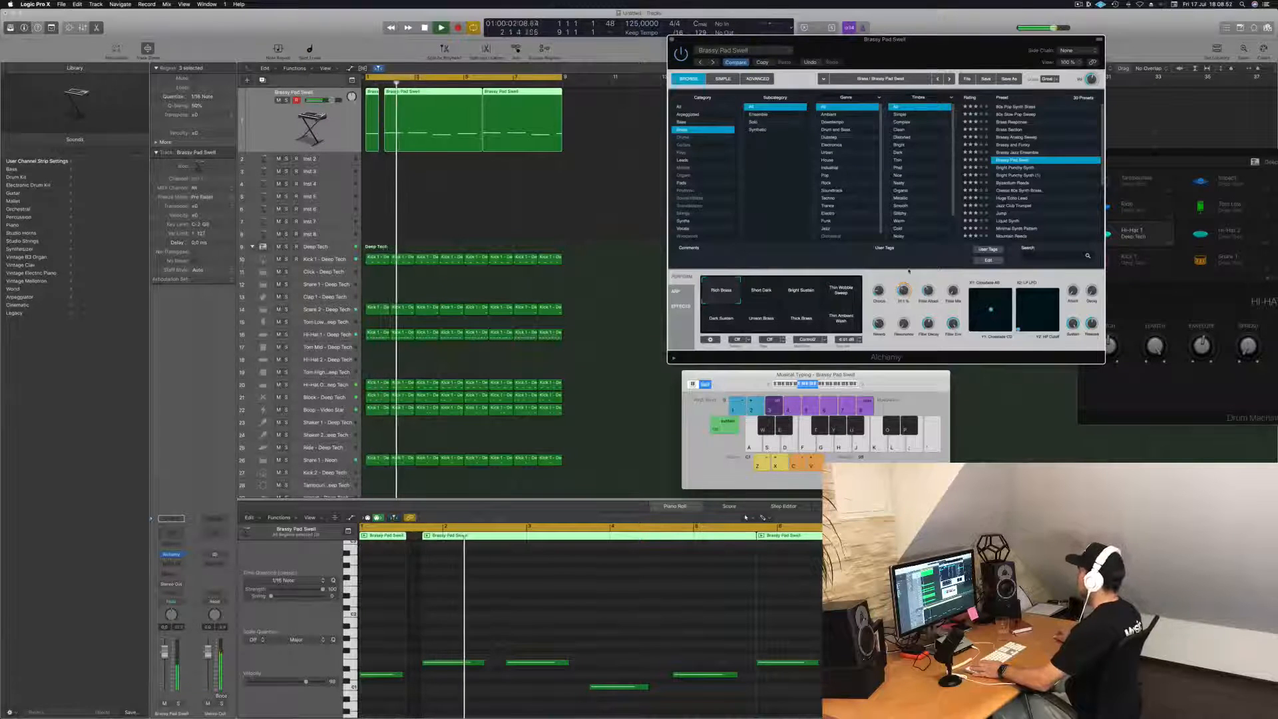
pyautogui.moveTo(904, 296)
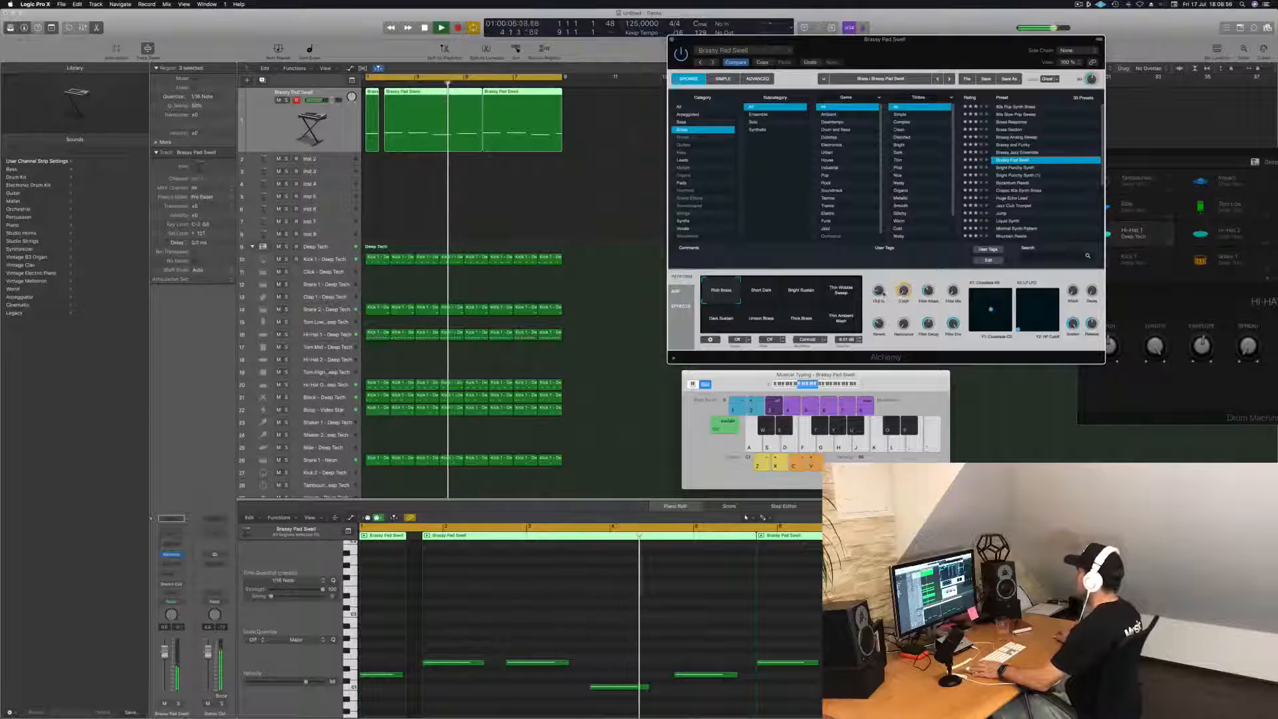
pyautogui.moveTo(883, 277)
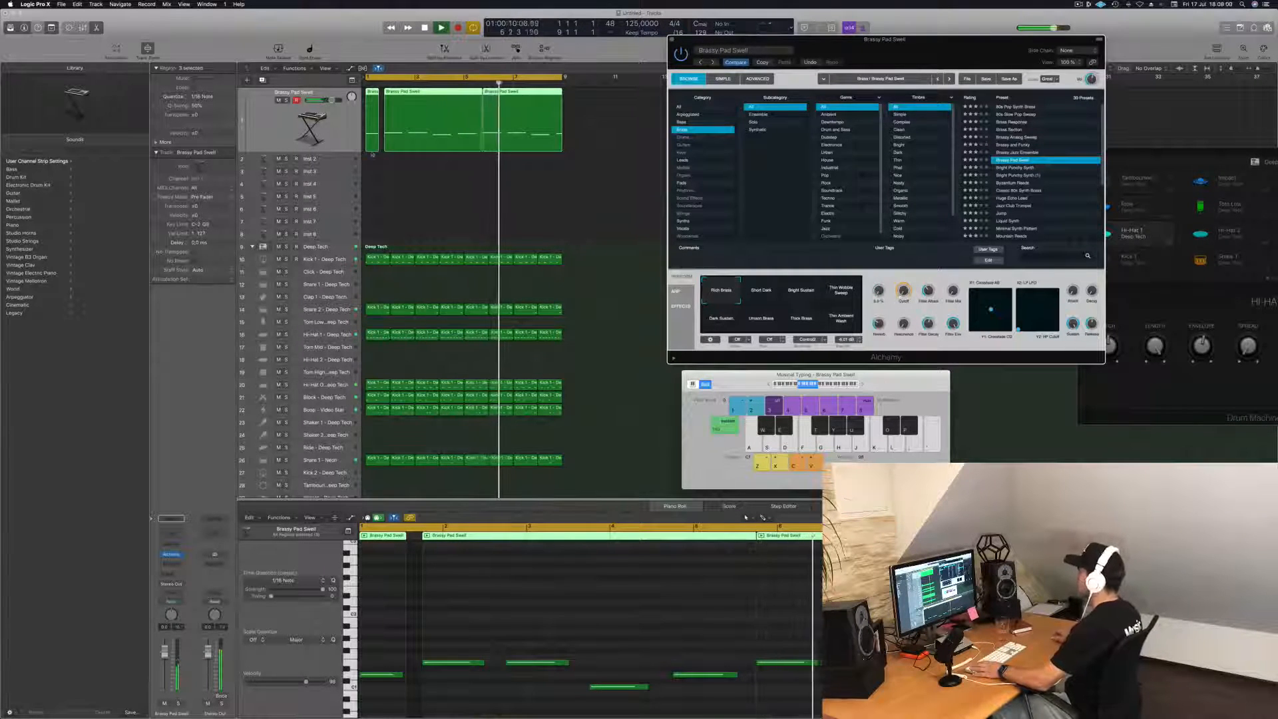
# Step: Select the Inst 2 track and open its Alchemy synth, placing the window over the other Alchemy window
pyautogui.click(92, 676)
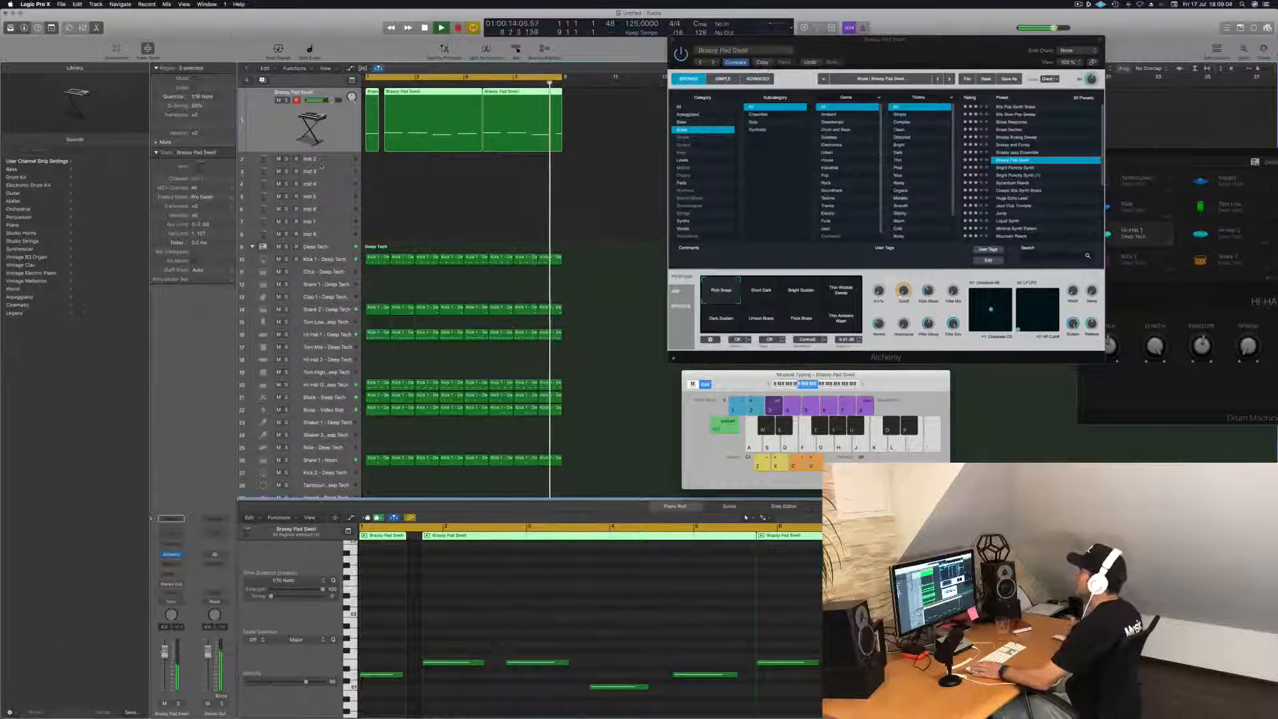
pyautogui.press('Down')
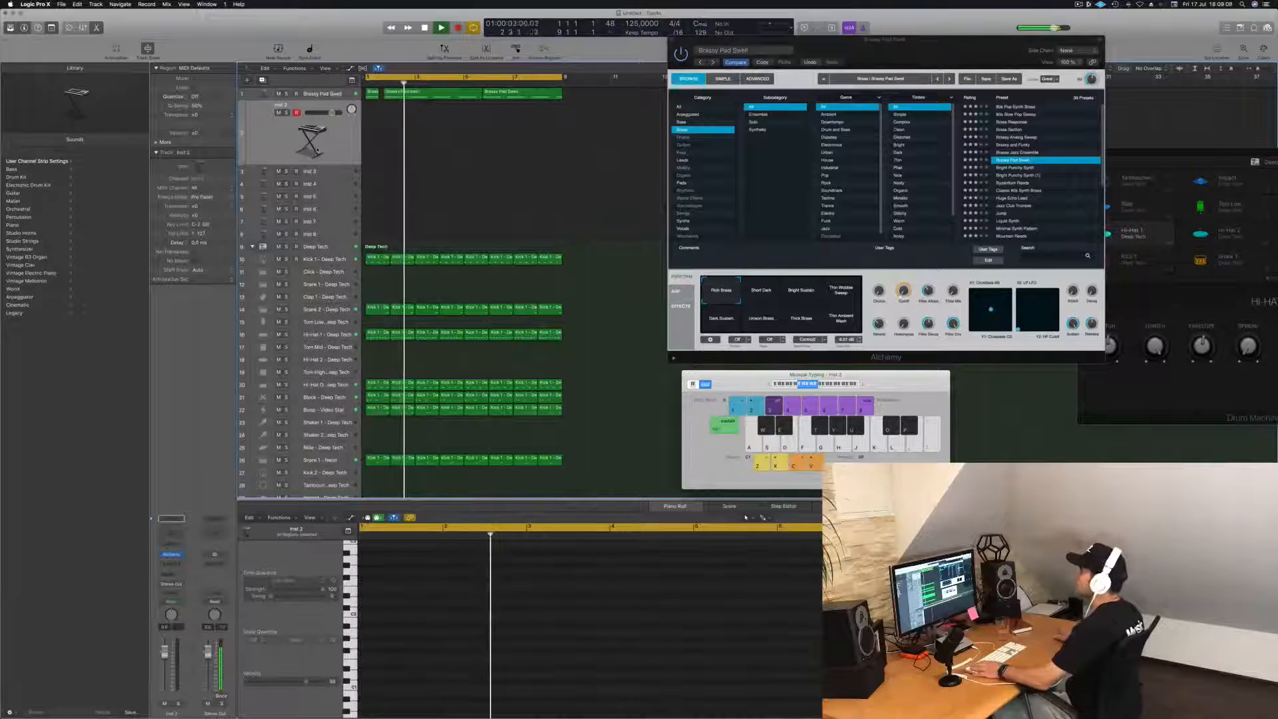
pyautogui.click(171, 555)
pyautogui.moveTo(240, 32); pyautogui.dragTo(895, 115)
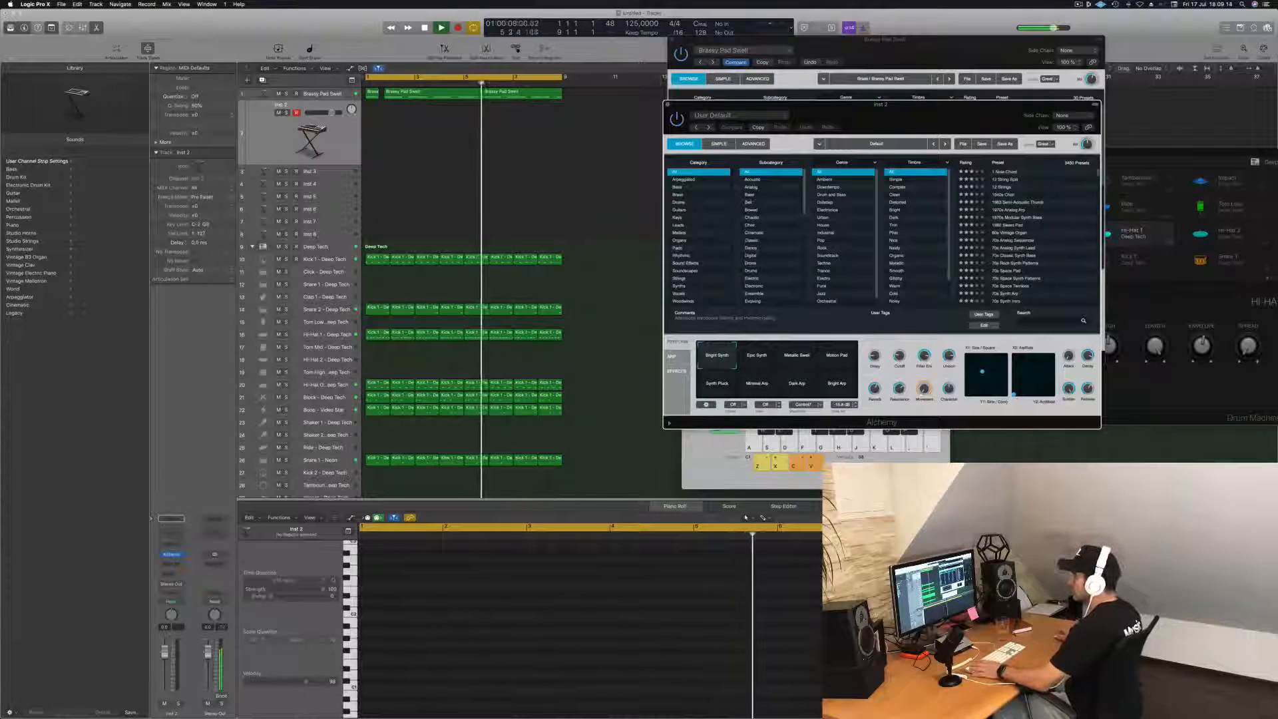
# Step: Add a send from Inst 2 to Bus 11 and insert a Channel EQ on the resulting aux channel
pyautogui.click(173, 576)
pyautogui.moveTo(186, 588)
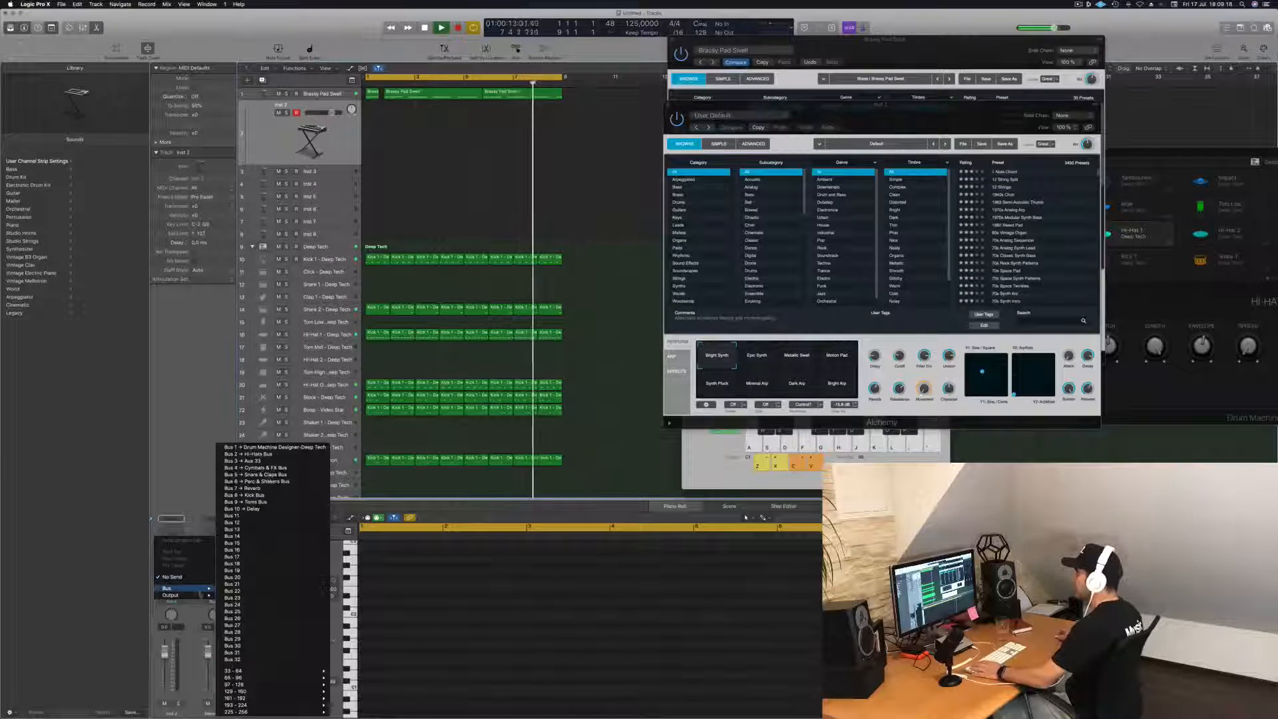
pyautogui.click(254, 517)
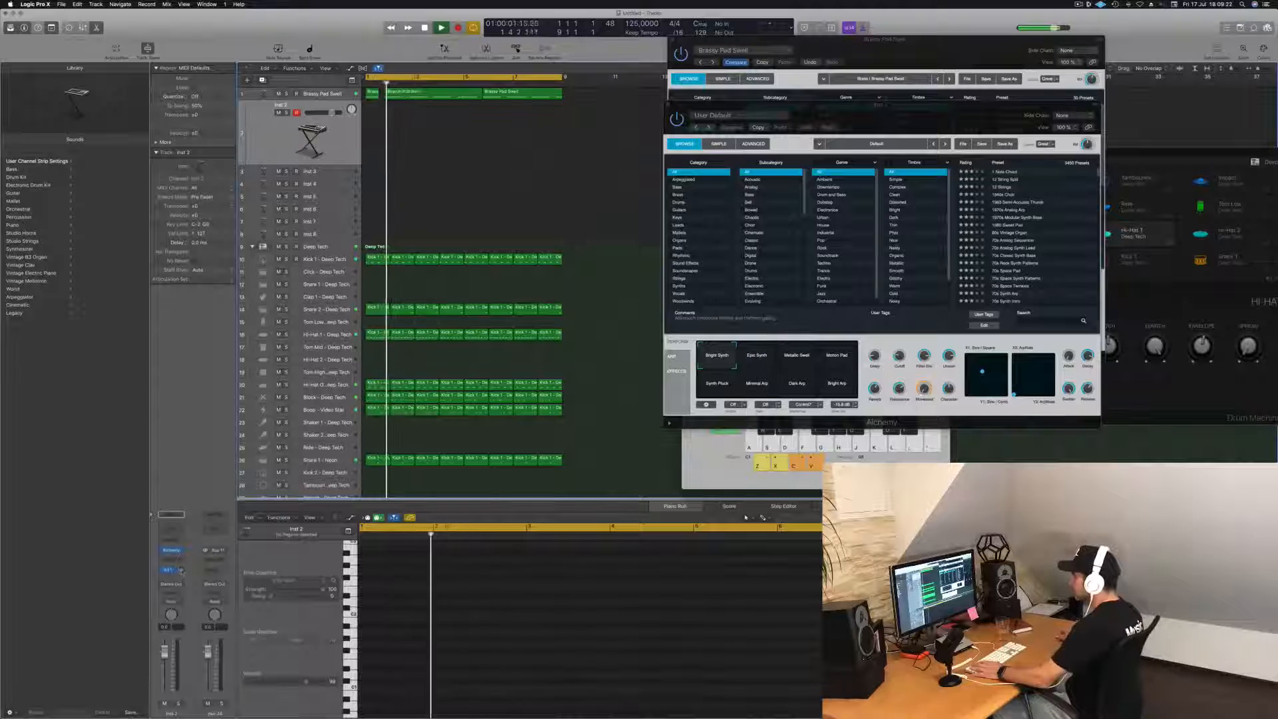
pyautogui.click(219, 526)
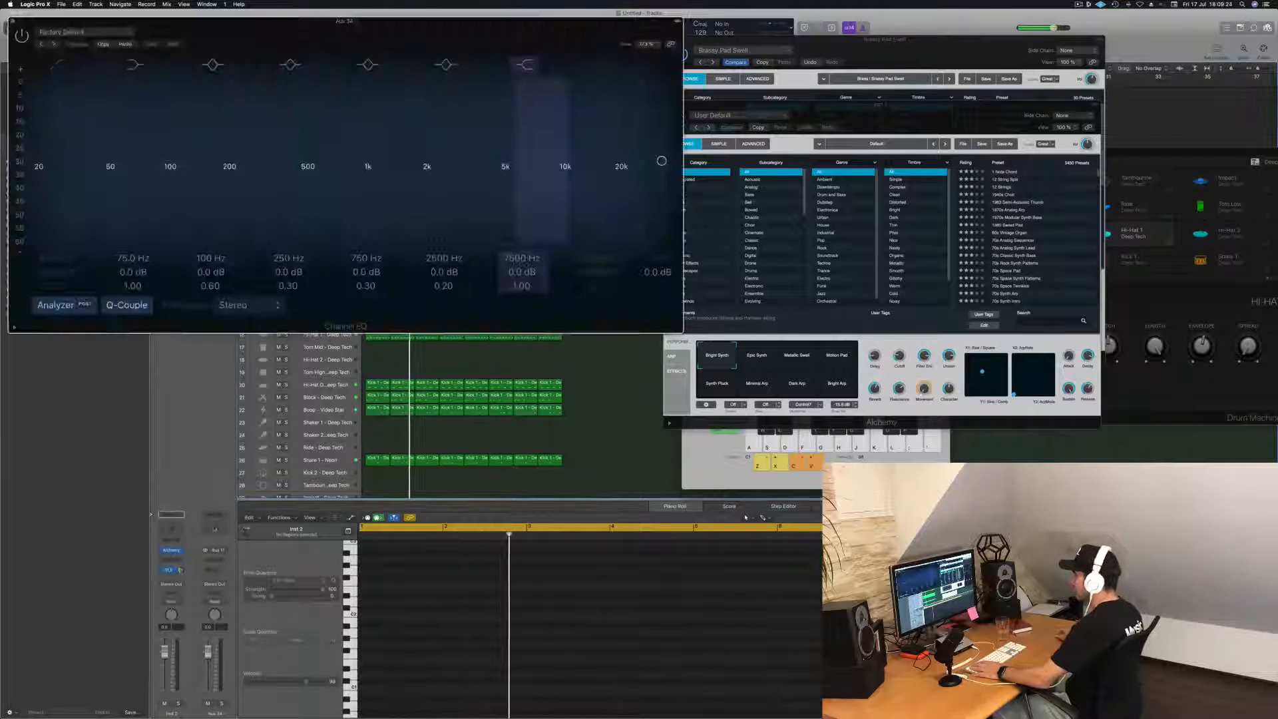
# Step: Insert a ChromaVerb reverb after the Channel EQ on the Bus 11 aux channel
pyautogui.click(216, 561)
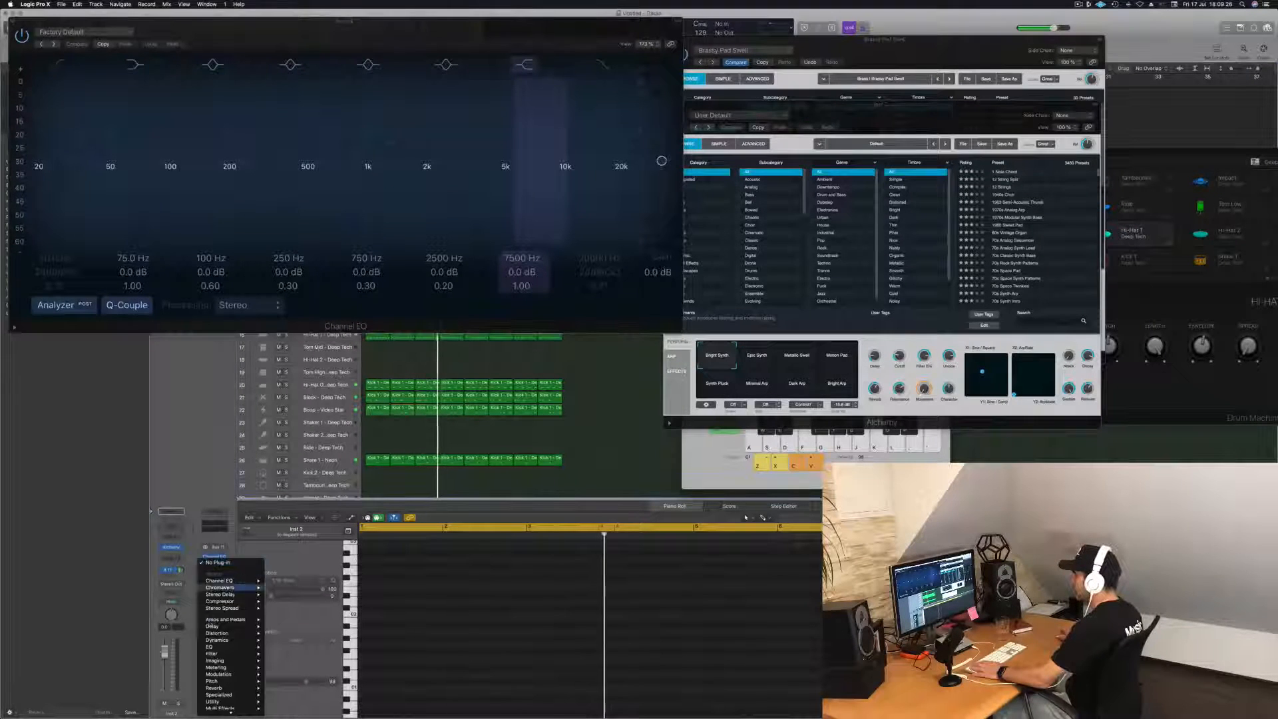
pyautogui.moveTo(224, 594)
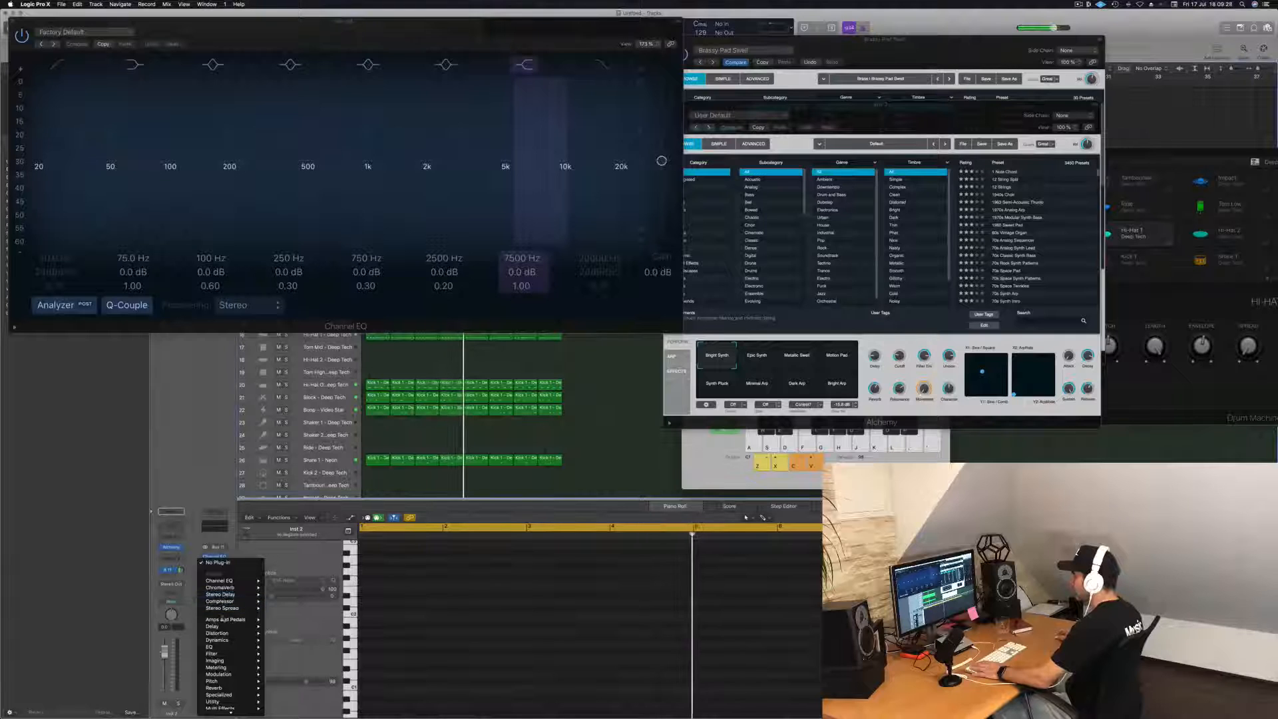
pyautogui.moveTo(220, 627)
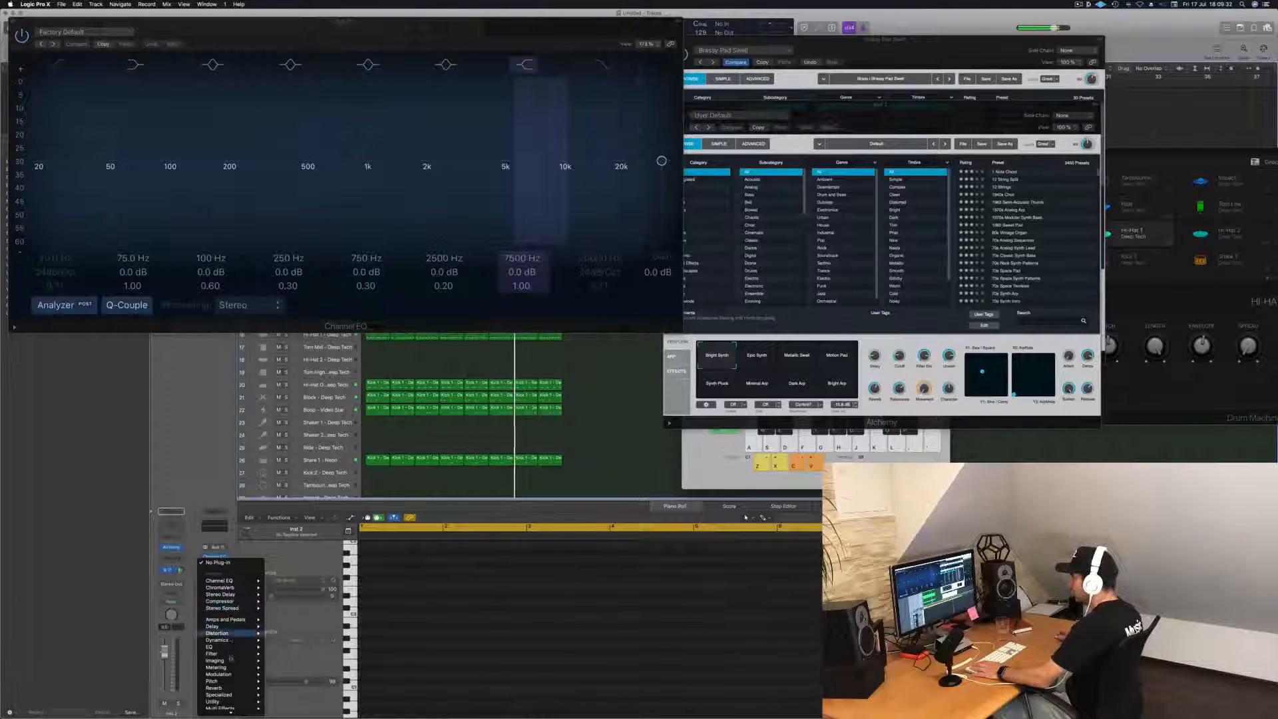
pyautogui.moveTo(232, 688)
pyautogui.moveTo(298, 703)
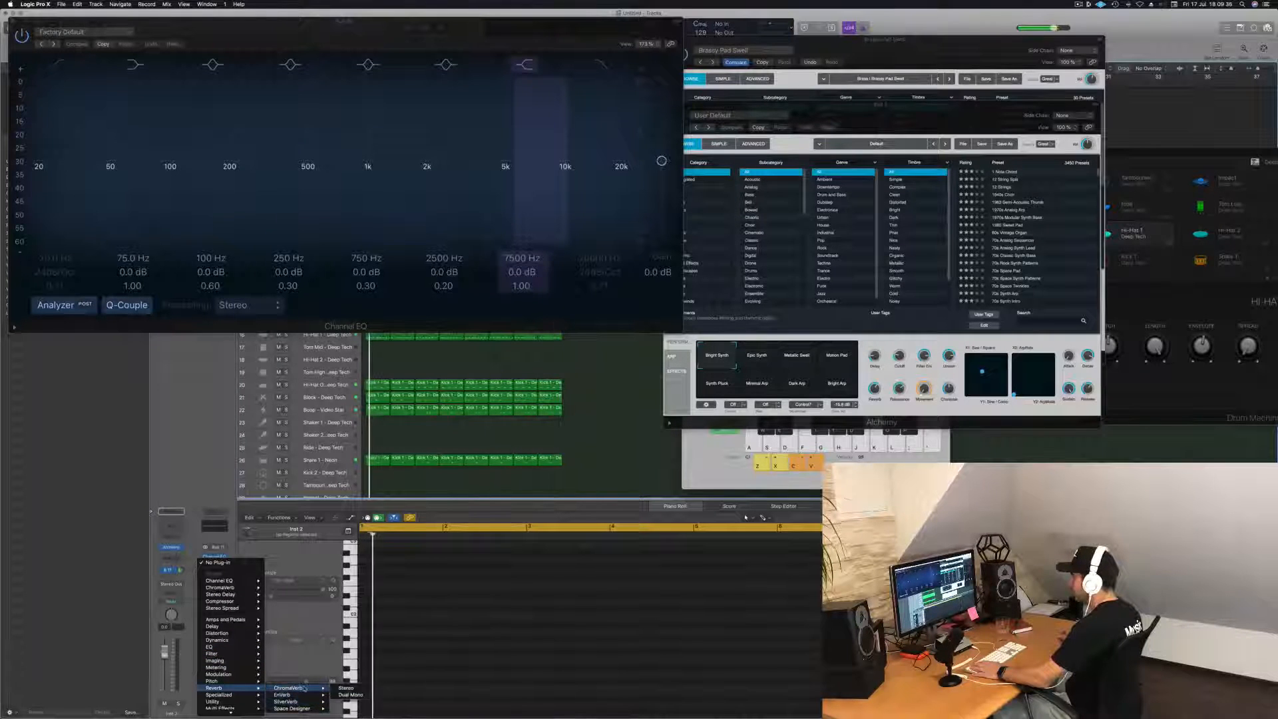
pyautogui.click(346, 702)
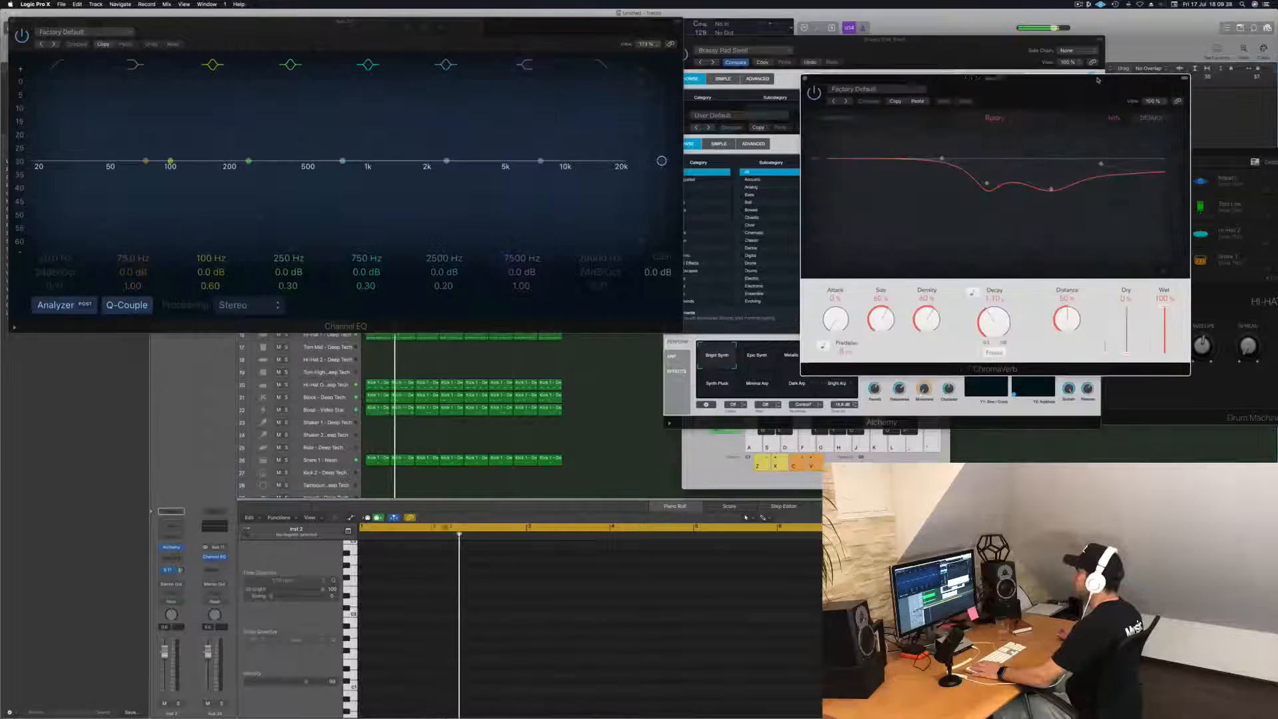
# Step: Load the Cave preset from the FX group in ChromaVerb and close the Channel EQ window
pyautogui.click(840, 89)
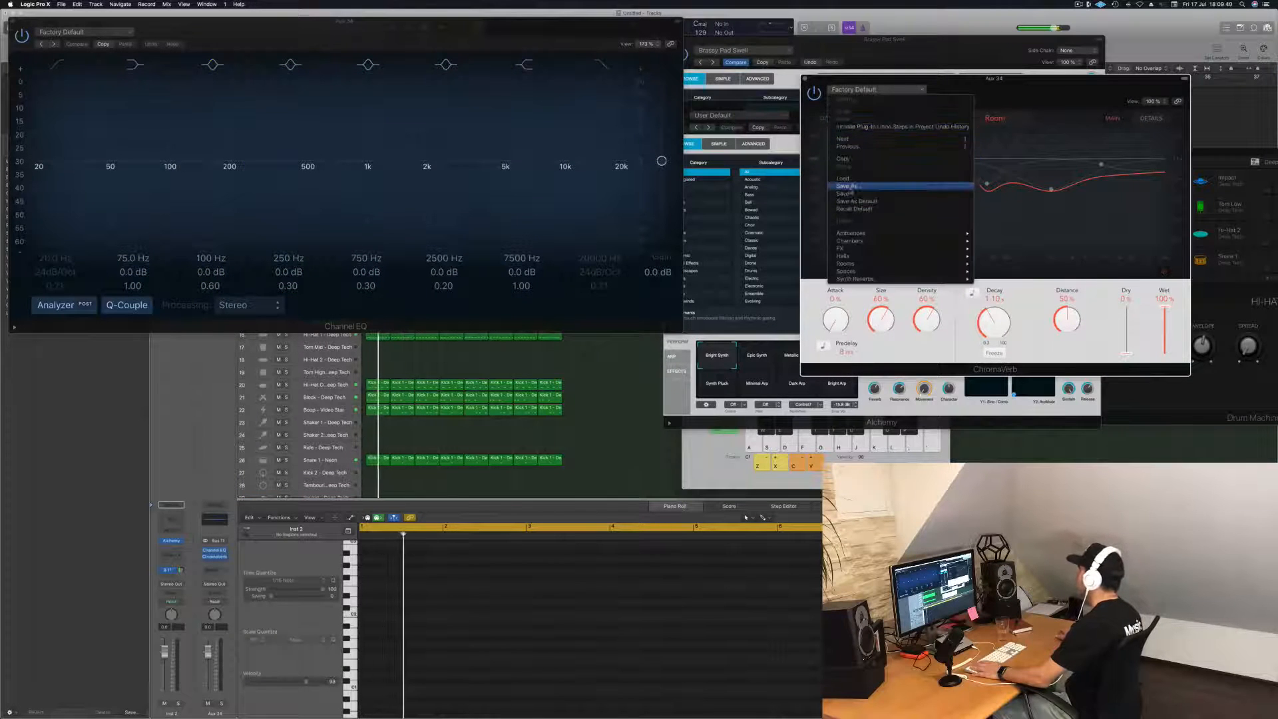
pyautogui.moveTo(867, 249)
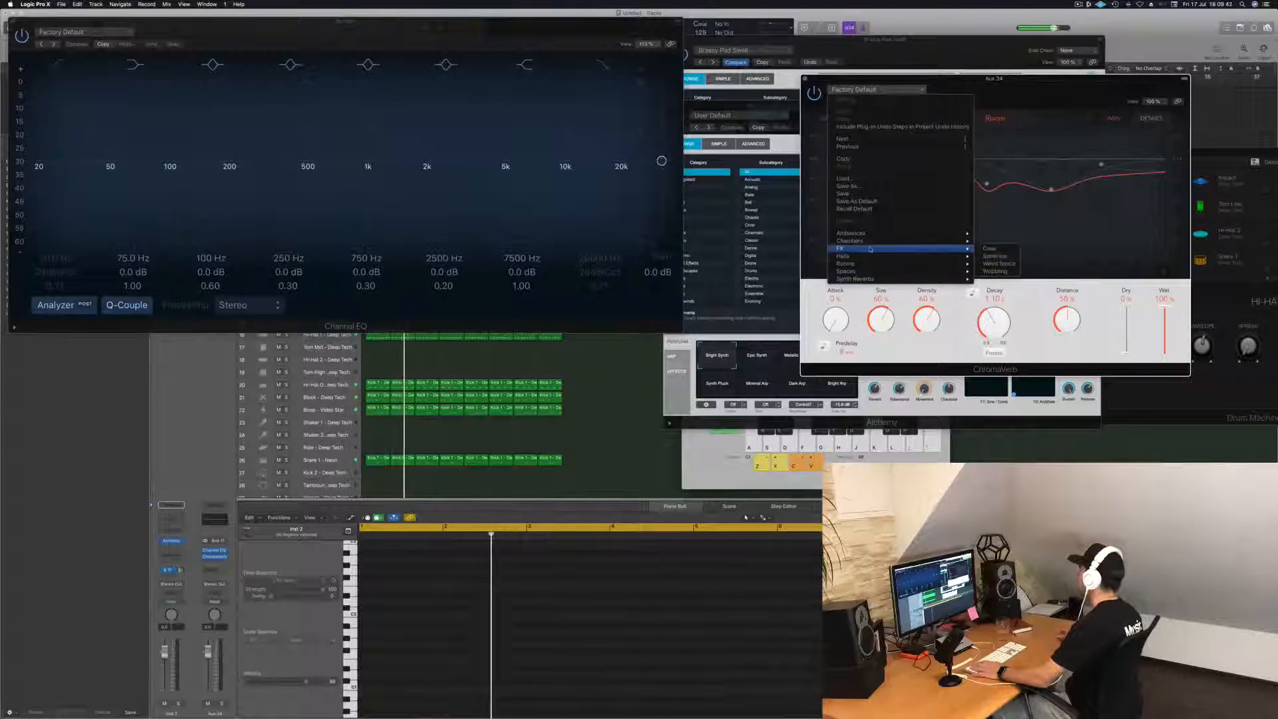
pyautogui.click(992, 248)
pyautogui.moveTo(548, 40); pyautogui.dragTo(804, 112)
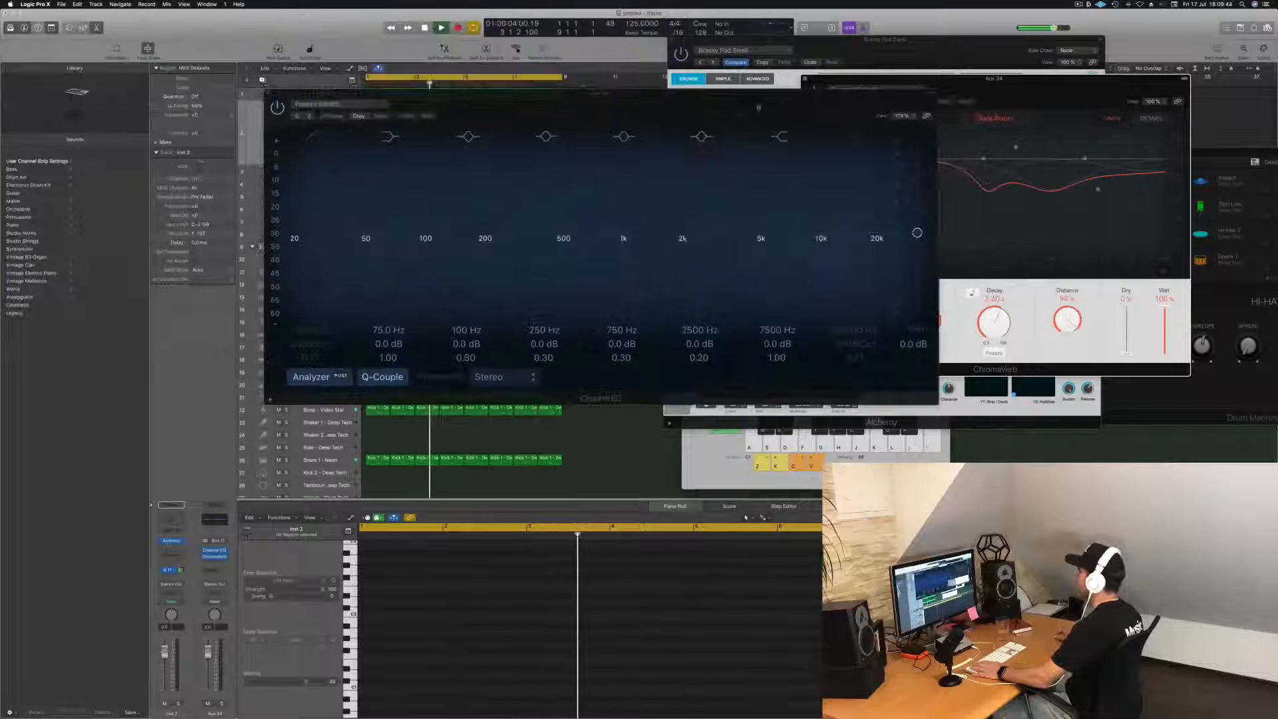
pyautogui.click(268, 94)
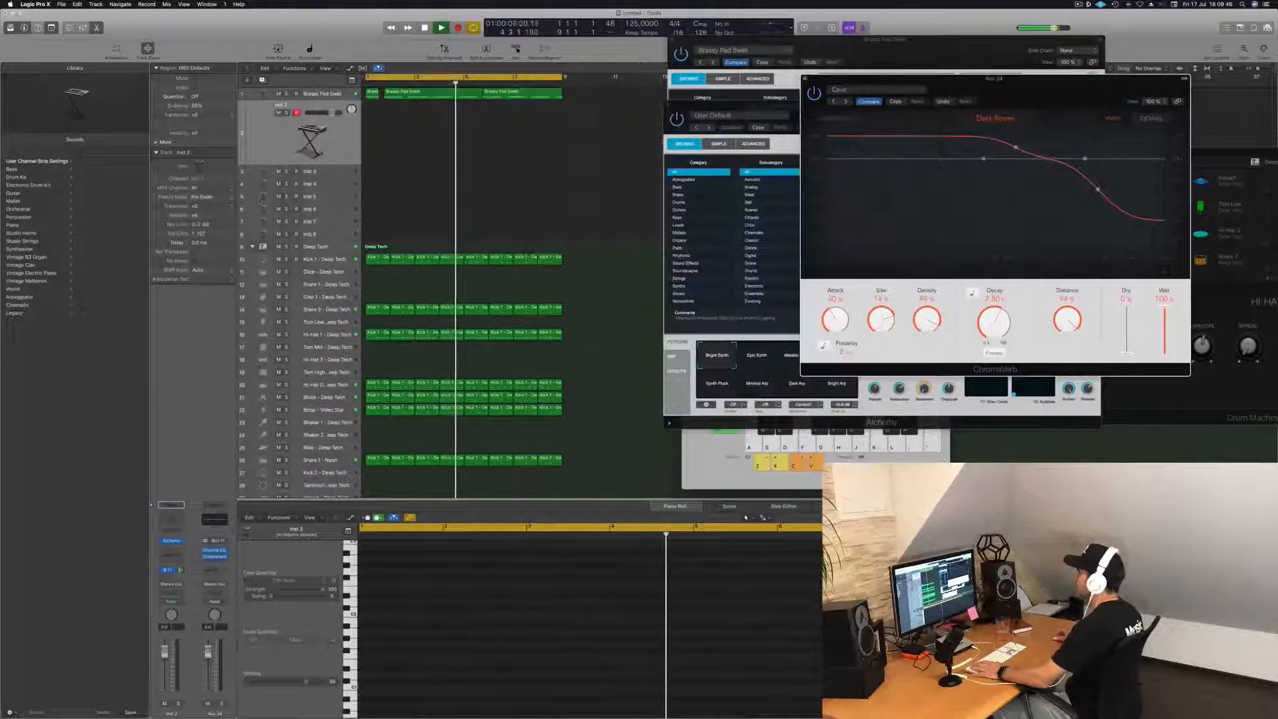
# Step: Bring Inst 2's Alchemy window to the front and load the 80s Pop Electric Piano preset from the Keys category
pyautogui.click(657, 125)
pyautogui.moveTo(666, 123); pyautogui.dragTo(425, 187)
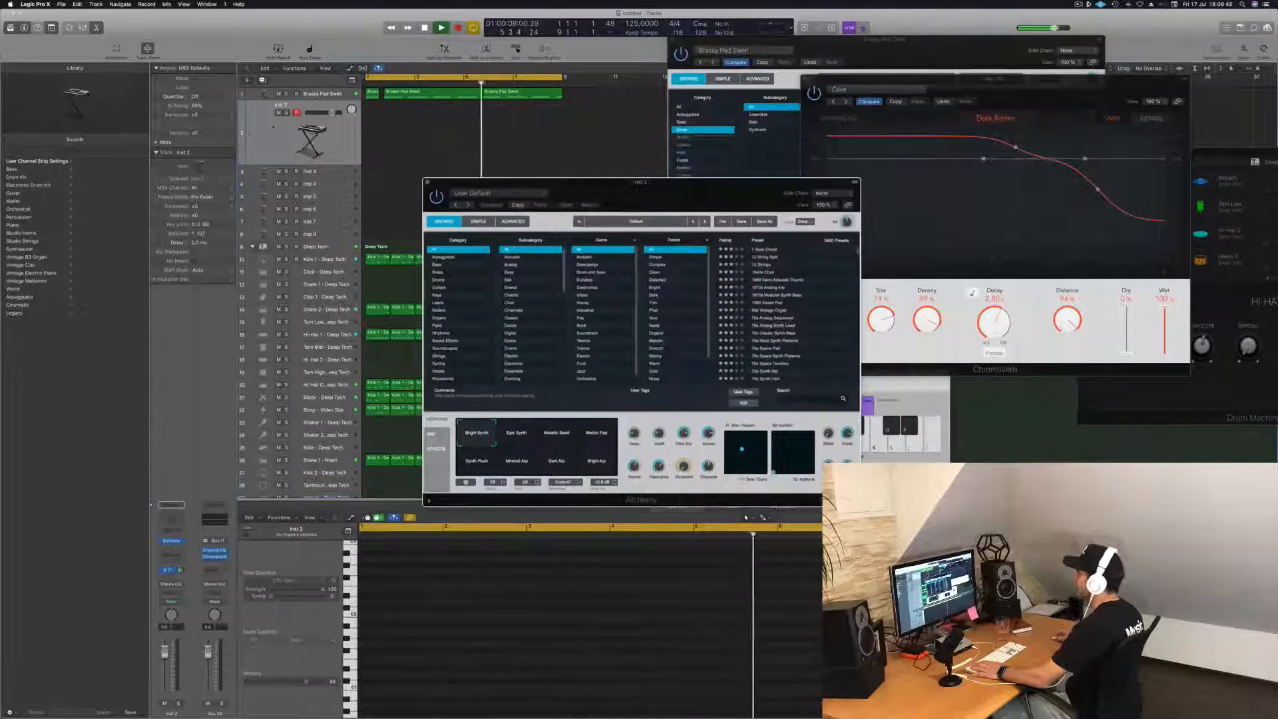
pyautogui.click(251, 135)
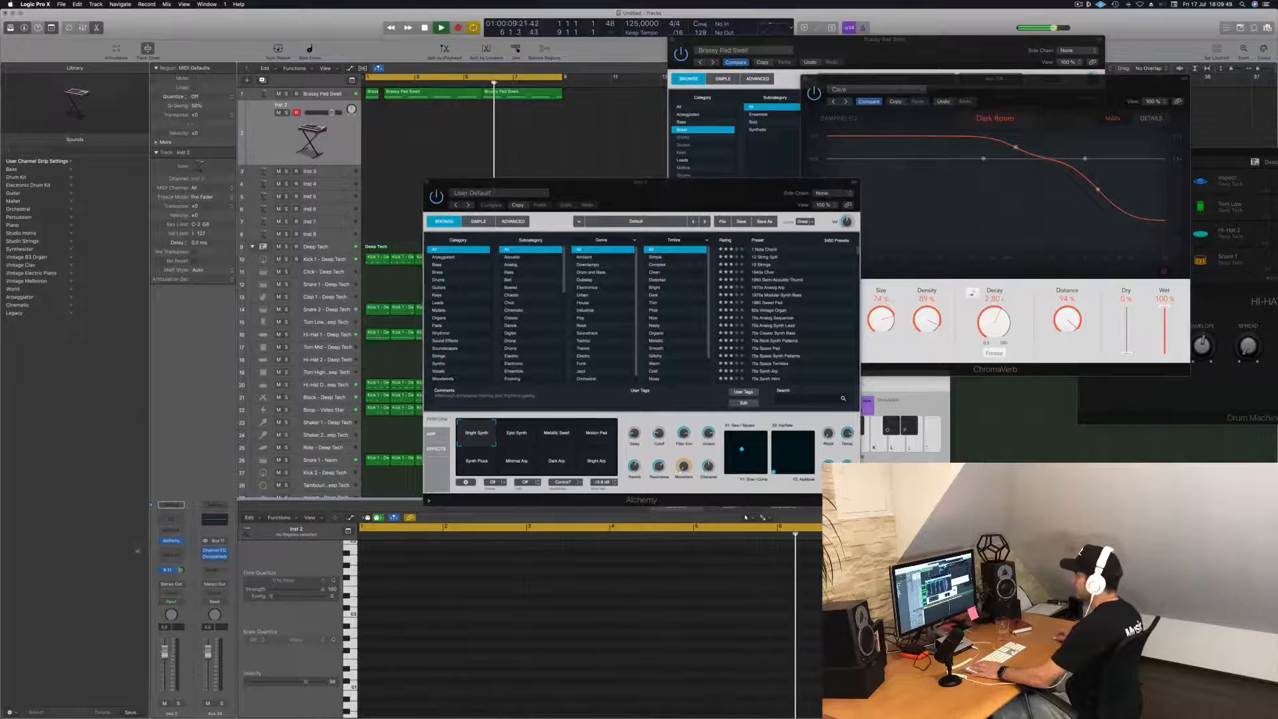
pyautogui.click(172, 542)
pyautogui.click(172, 542)
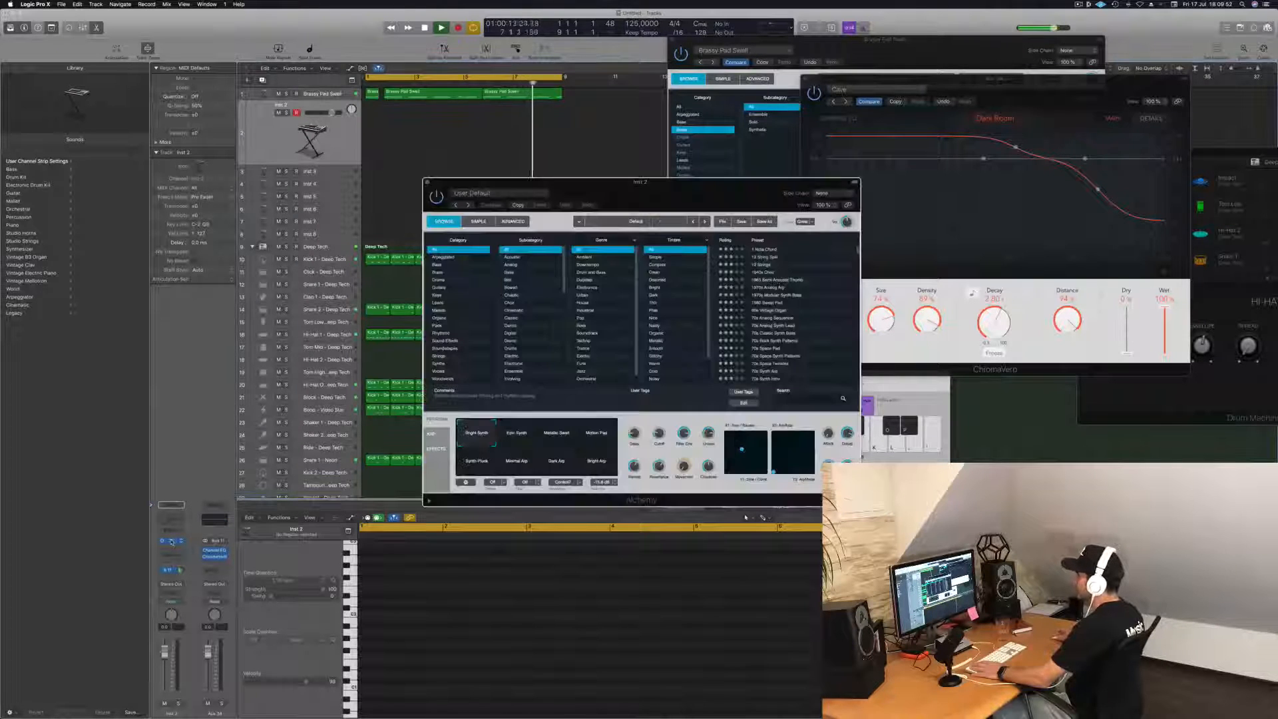
pyautogui.moveTo(710, 191); pyautogui.dragTo(589, 178)
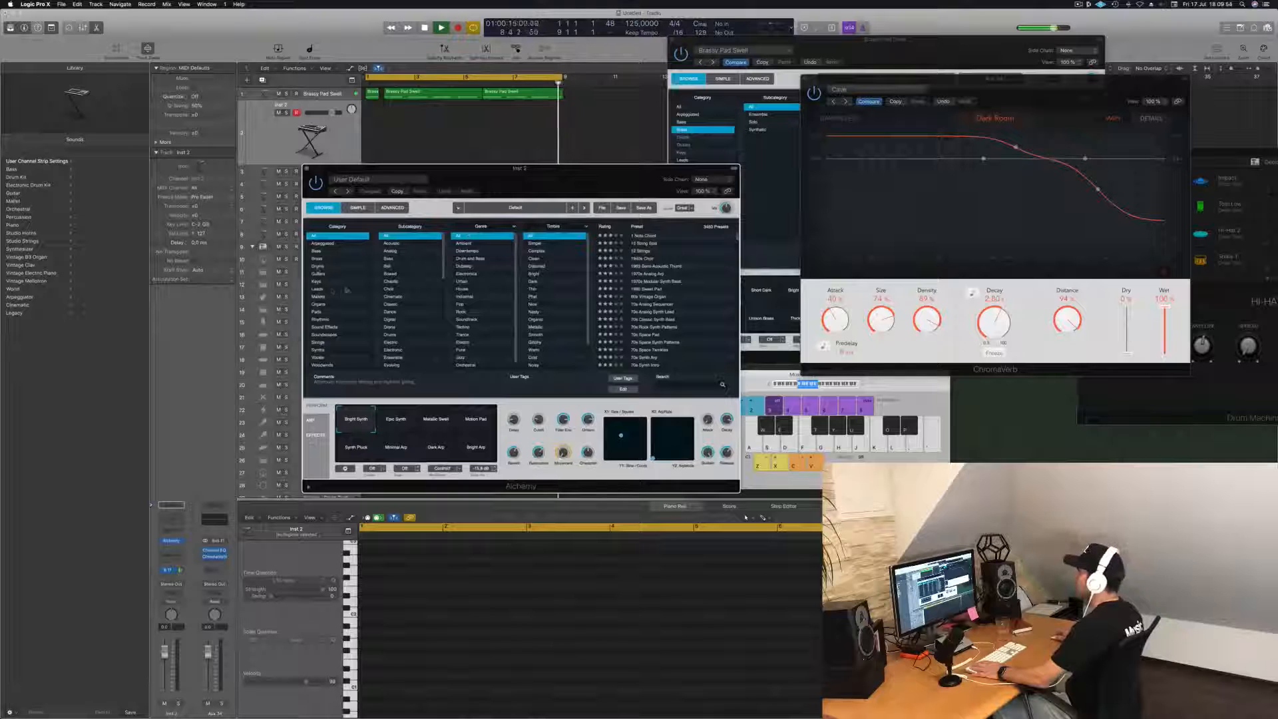
pyautogui.click(317, 282)
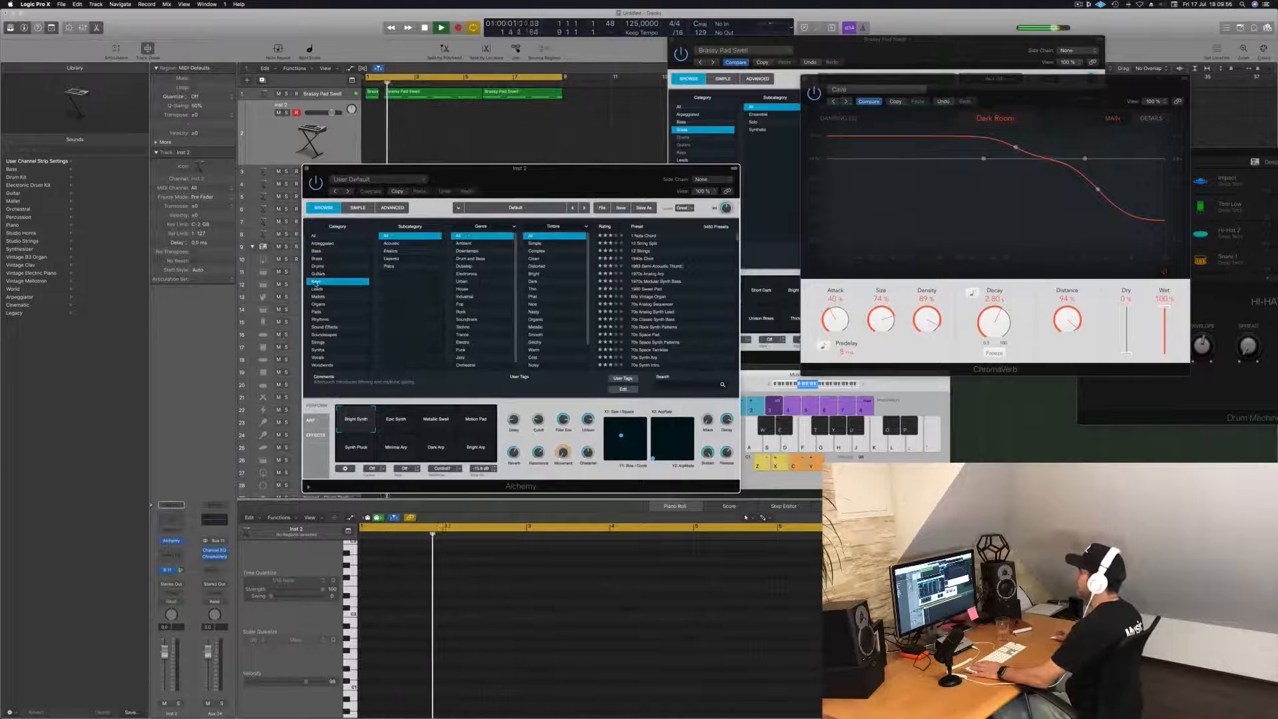
pyautogui.click(650, 258)
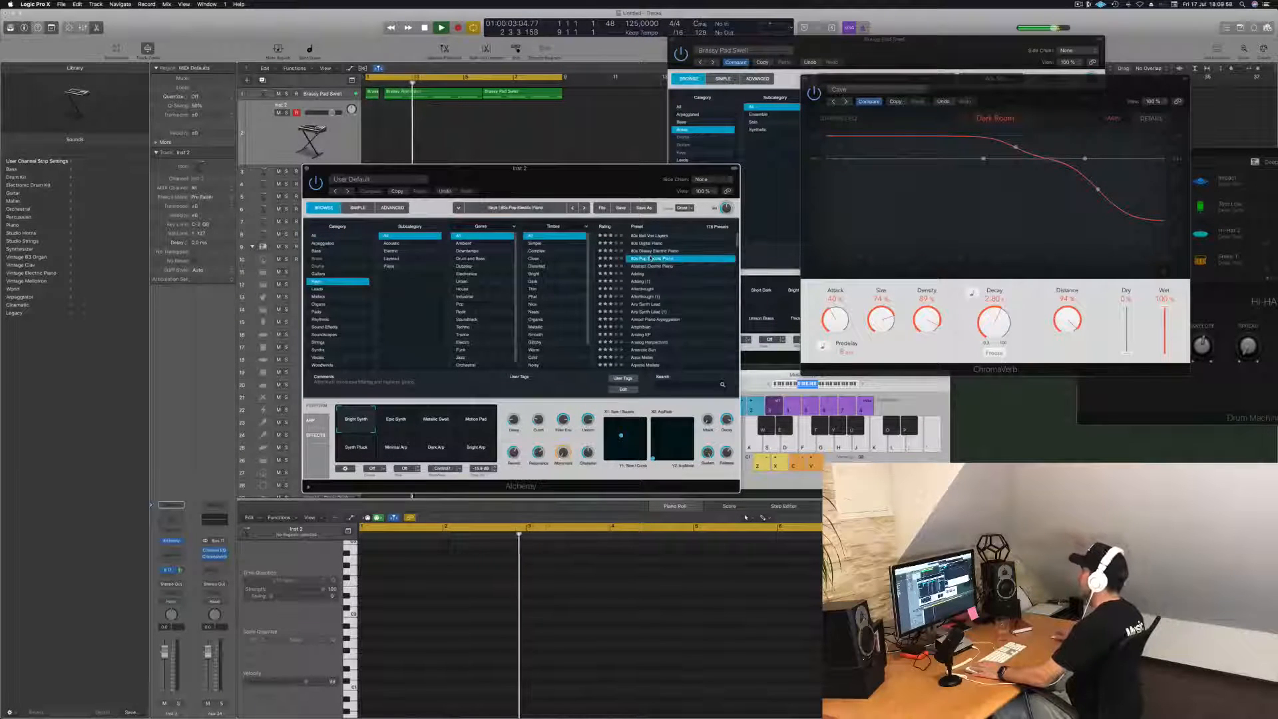
pyautogui.moveTo(592, 184); pyautogui.dragTo(645, 196)
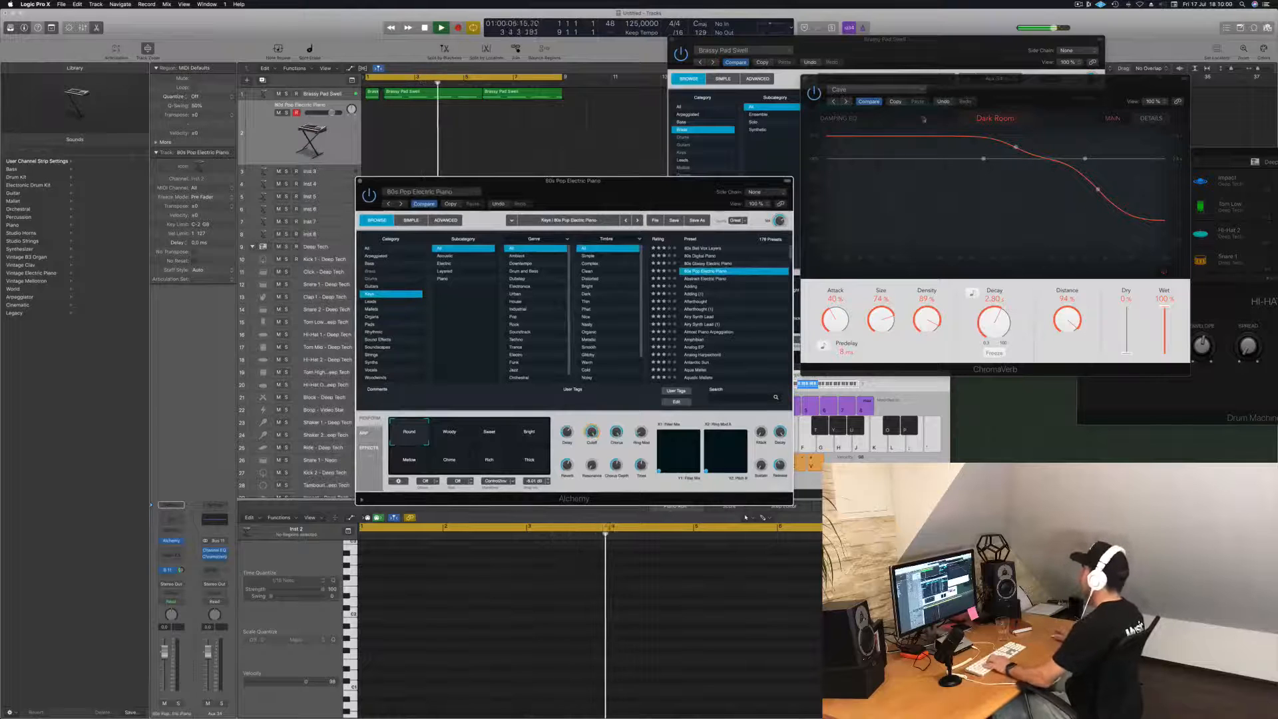
# Step: Close the Brassy Pad Swell Alchemy window and move Musical Typing clear of the electric piano's Alchemy window
pyautogui.moveTo(811, 45); pyautogui.dragTo(858, 56)
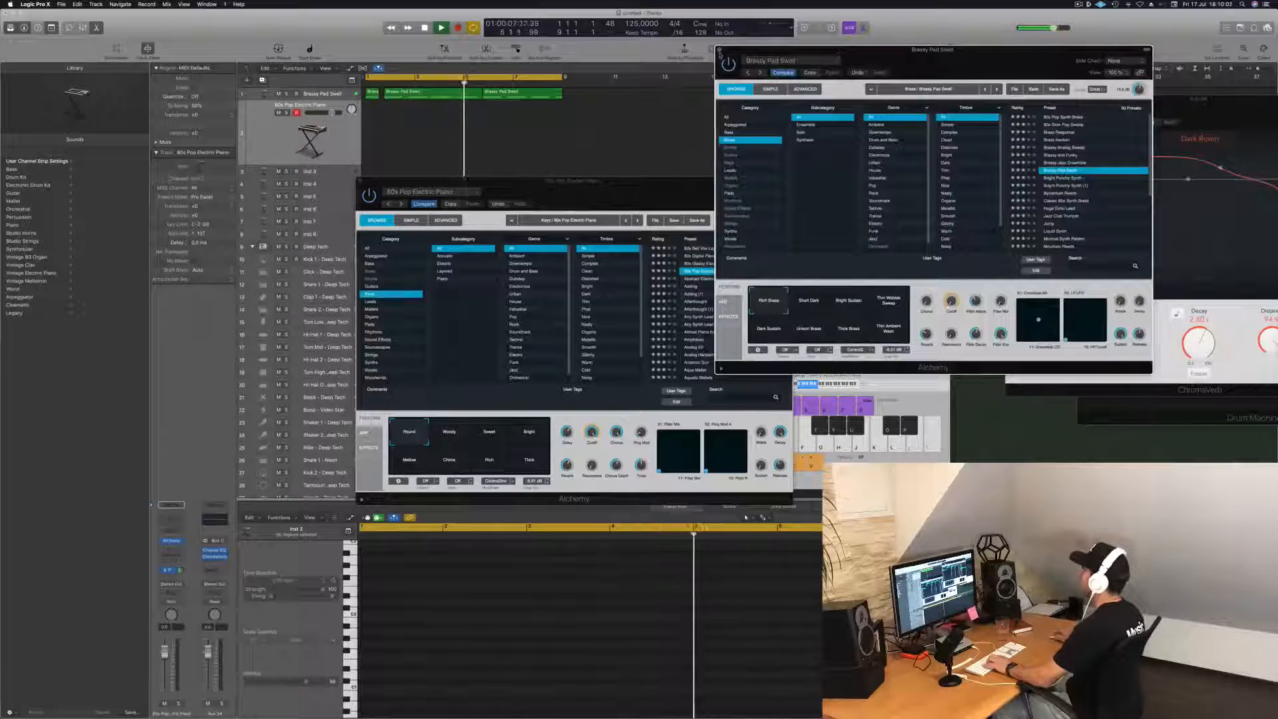
pyautogui.click(719, 50)
pyautogui.moveTo(882, 381); pyautogui.dragTo(1016, 243)
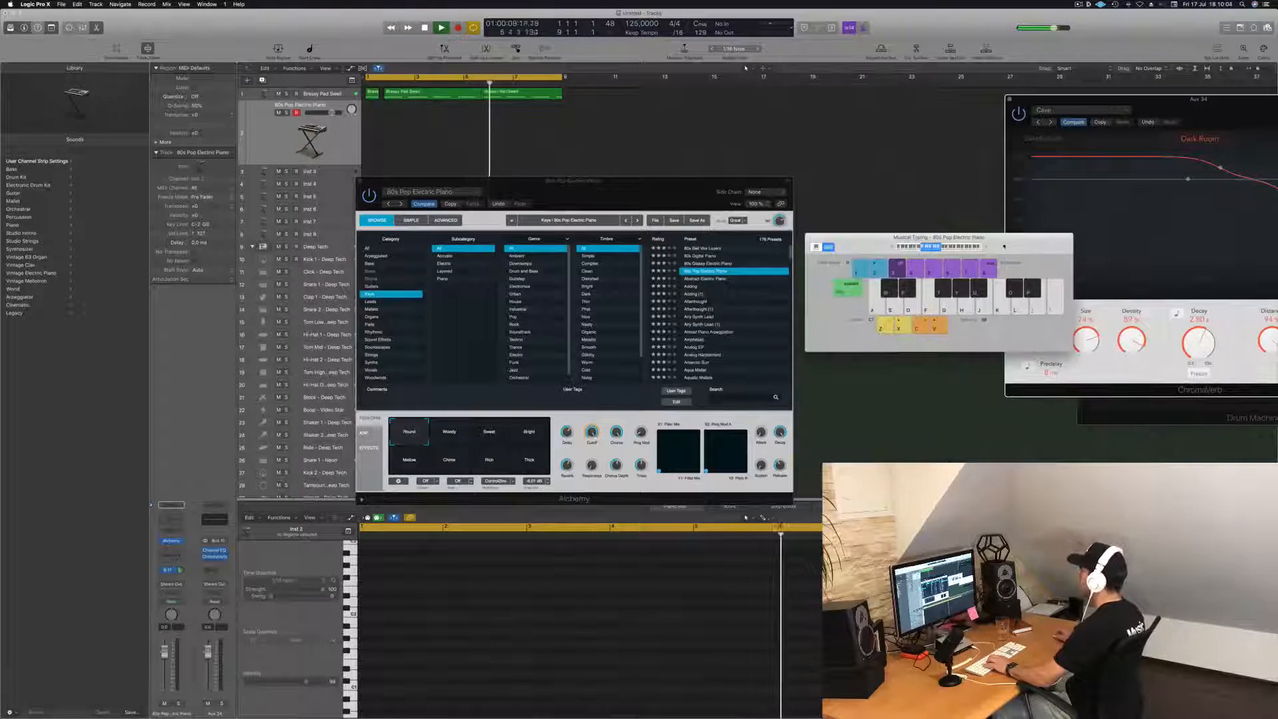
# Step: Move the Alchemy window, raise the Musical Typing range one octave and play a short melody with 80s Pop Electric Piano
pyautogui.click(639, 200)
pyautogui.moveTo(639, 200); pyautogui.dragTo(672, 188)
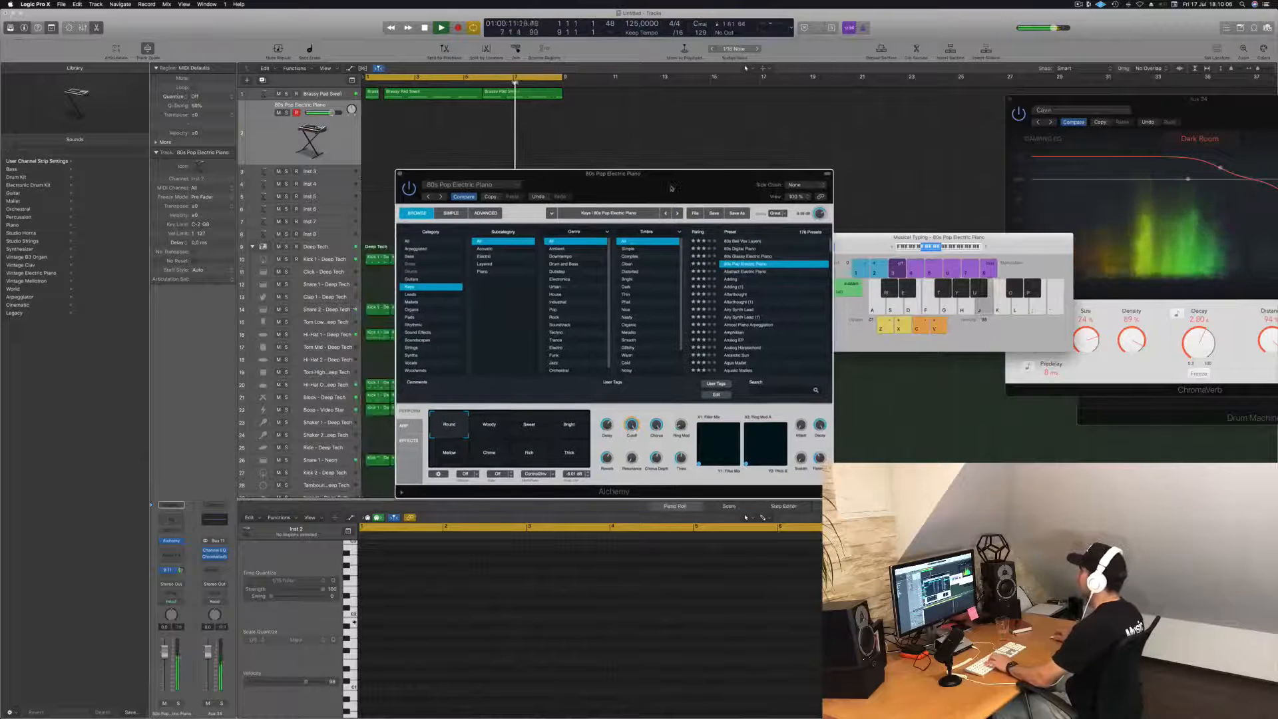
pyautogui.click(986, 249)
pyautogui.press('l')
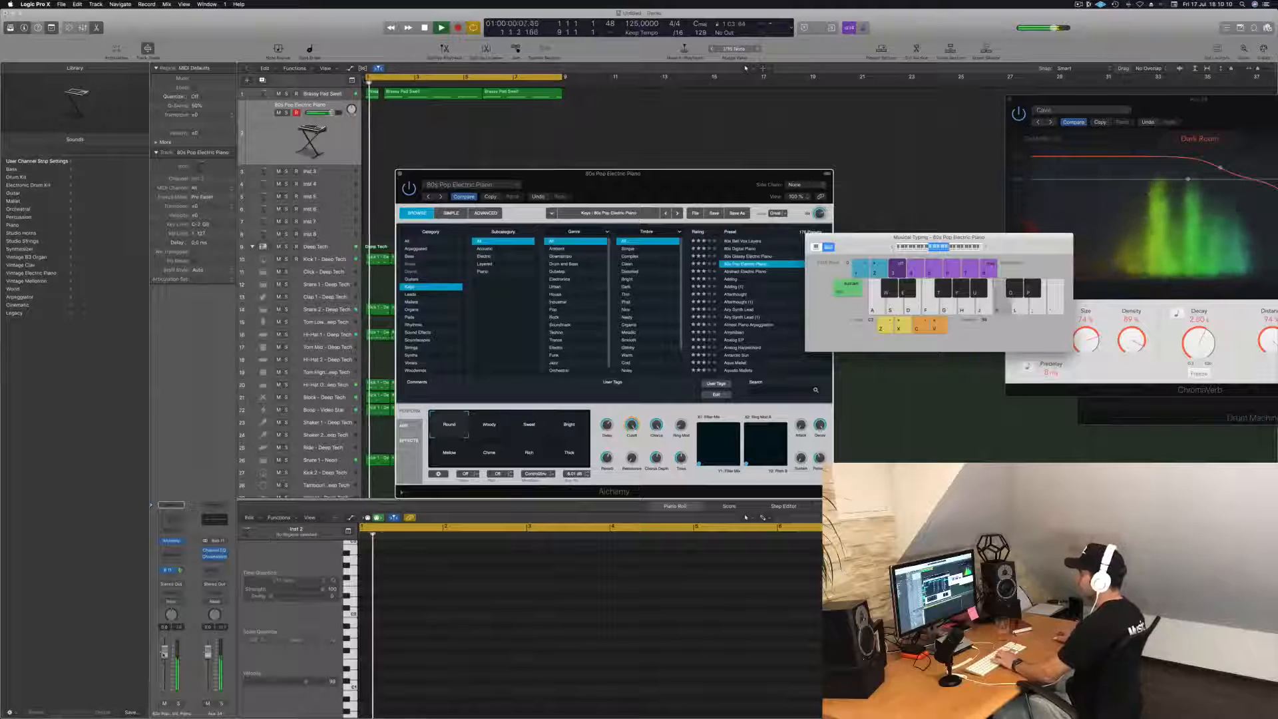
pyautogui.press('l')
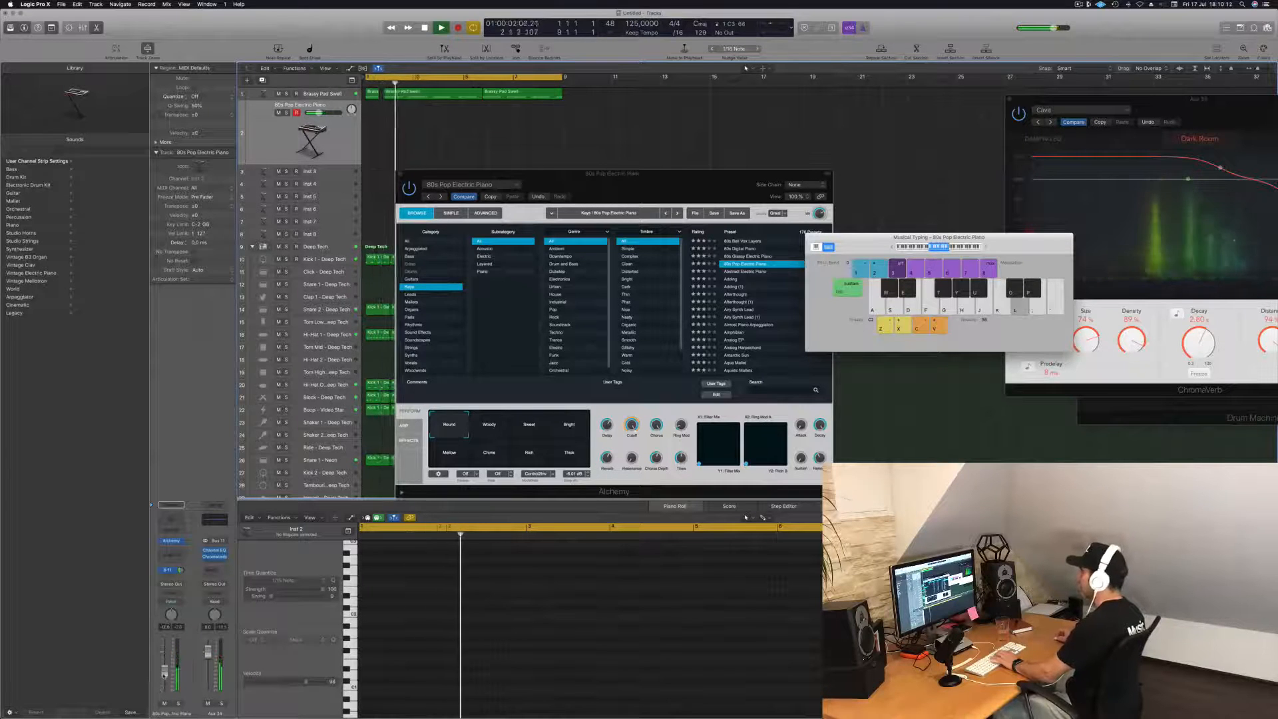
pyautogui.press(';')
pyautogui.press("'")
pyautogui.press('l')
pyautogui.press(';')
pyautogui.press('l')
# Step: Raise the Musical Typing range another octave and play test notes with 80s Pop Electric Piano
pyautogui.click(986, 248)
pyautogui.press('j')
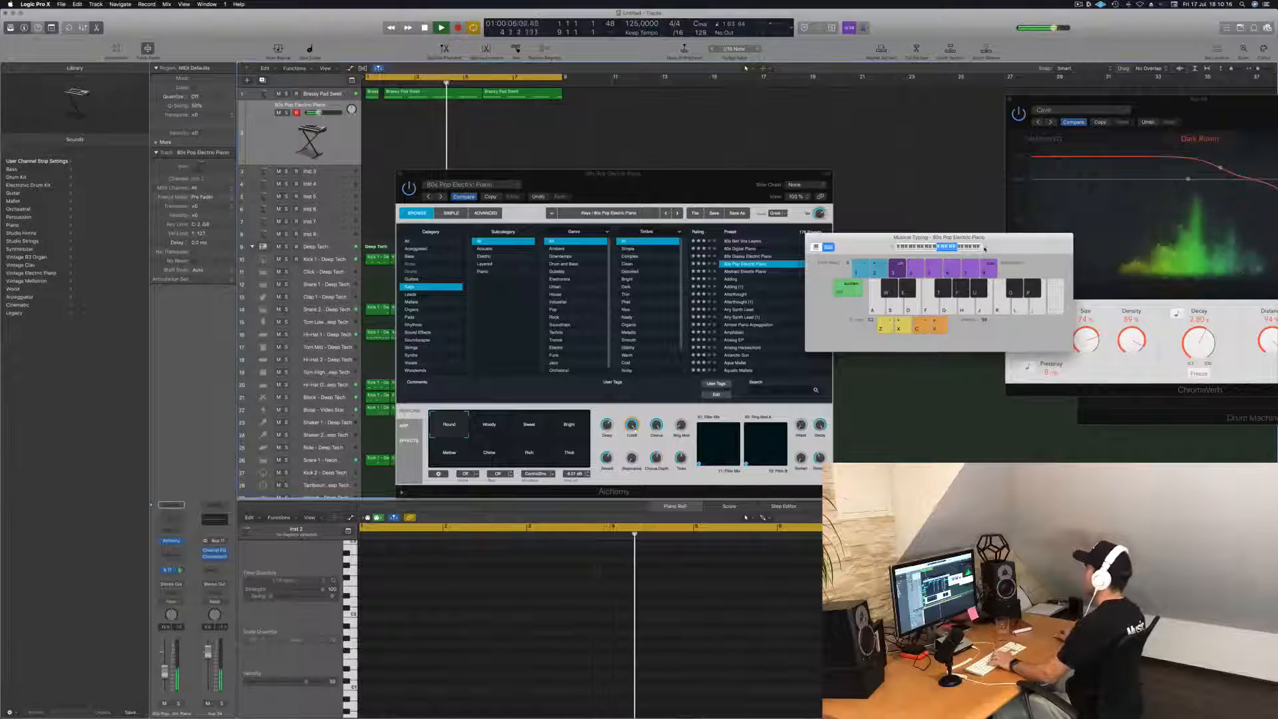
pyautogui.press('g')
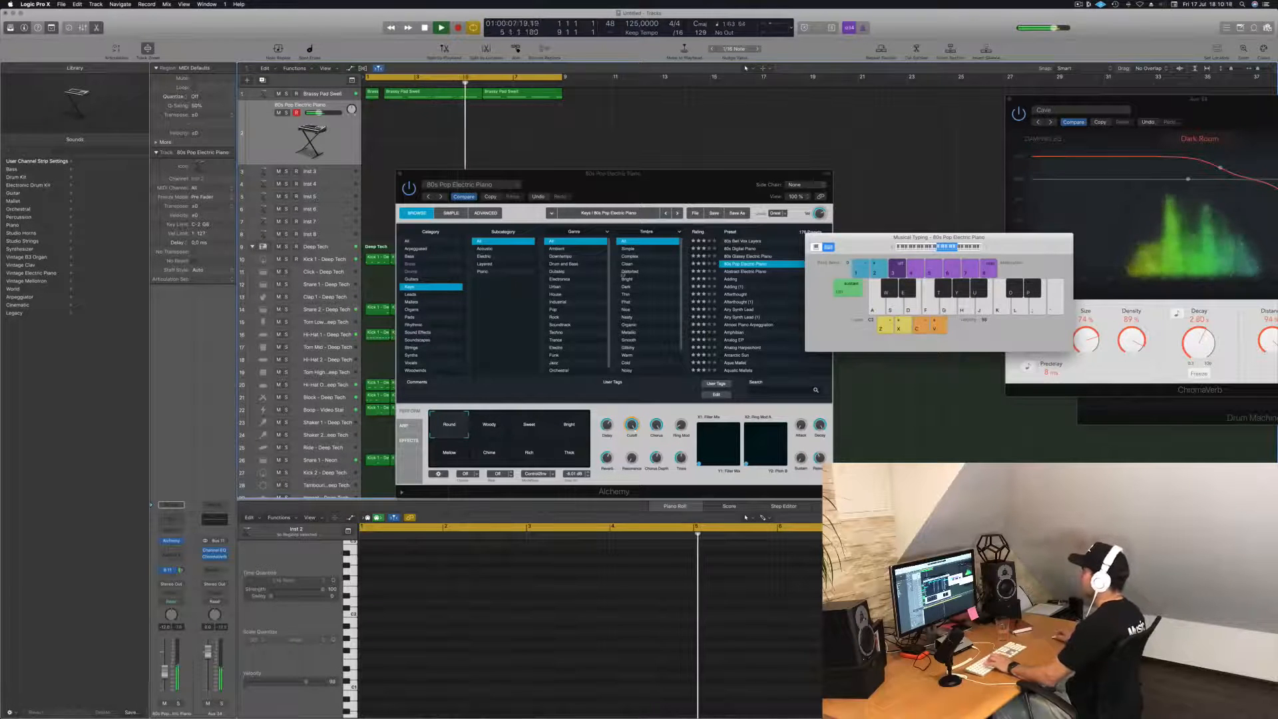
# Step: Audition the Abstract Electric Piano and Adding presets in Alchemy with a few played notes
pyautogui.click(748, 275)
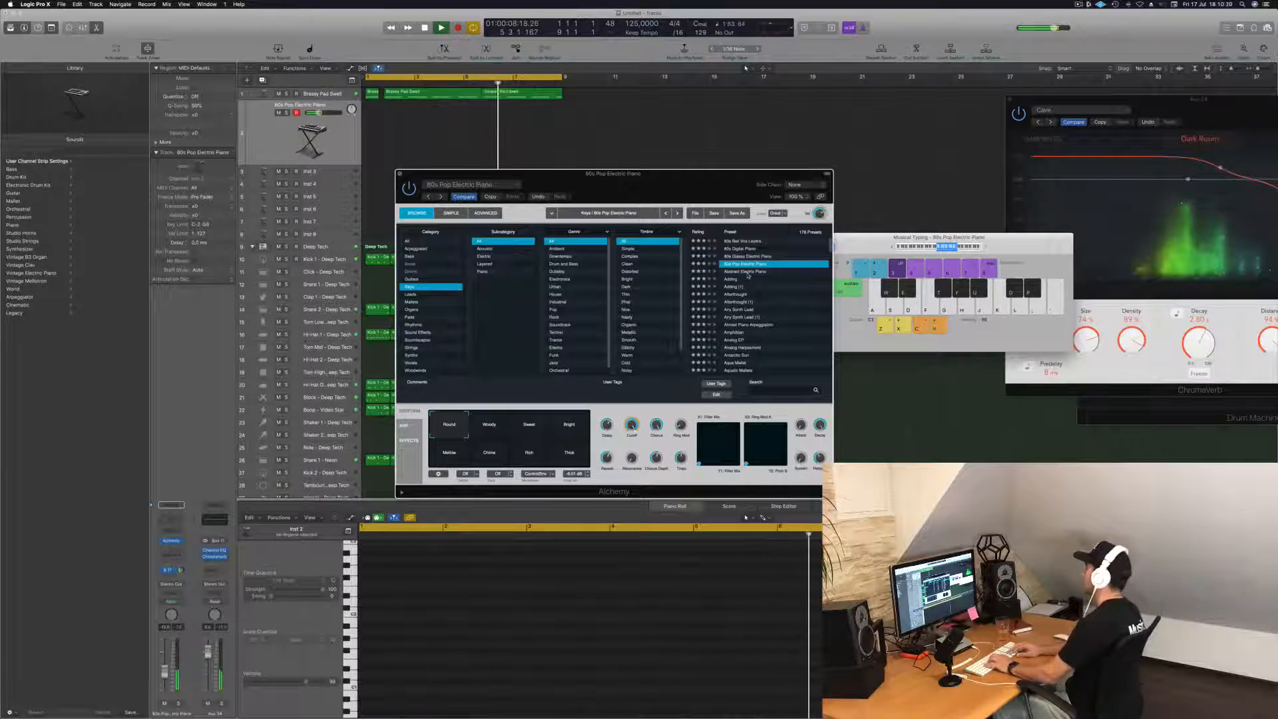
pyautogui.click(748, 272)
pyautogui.press('j')
pyautogui.press('h')
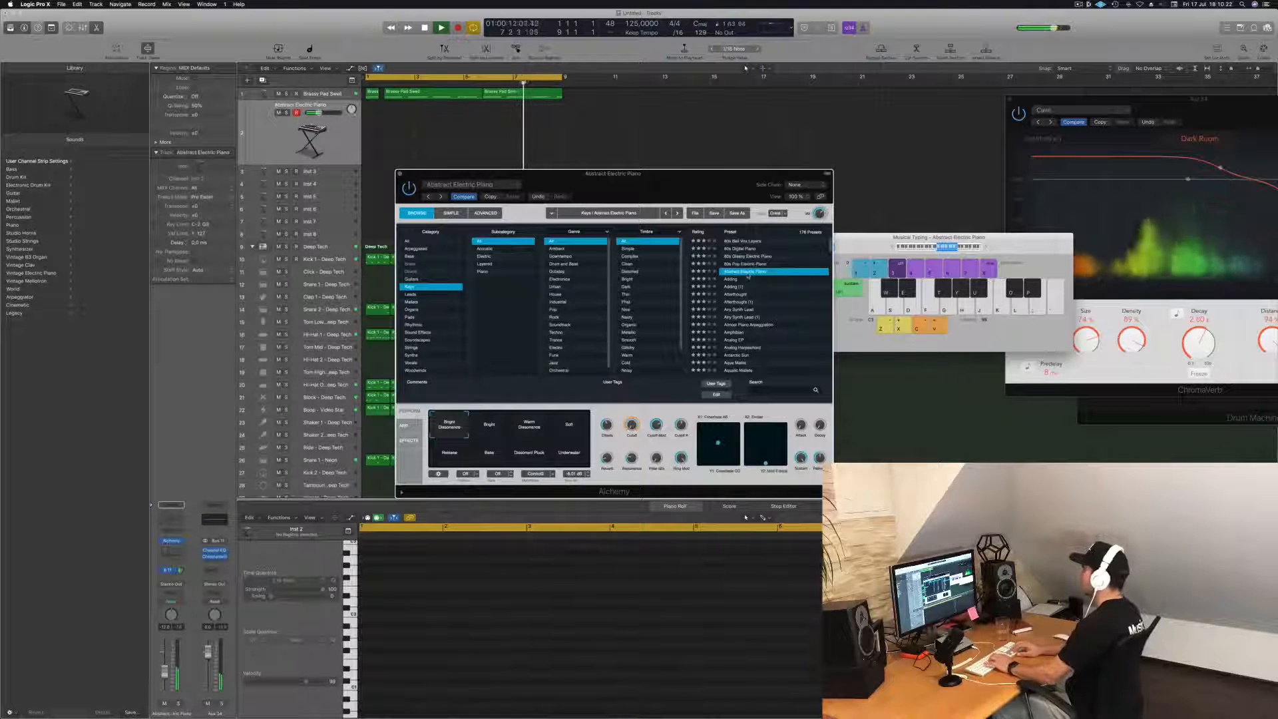
pyautogui.click(748, 277)
pyautogui.press('j')
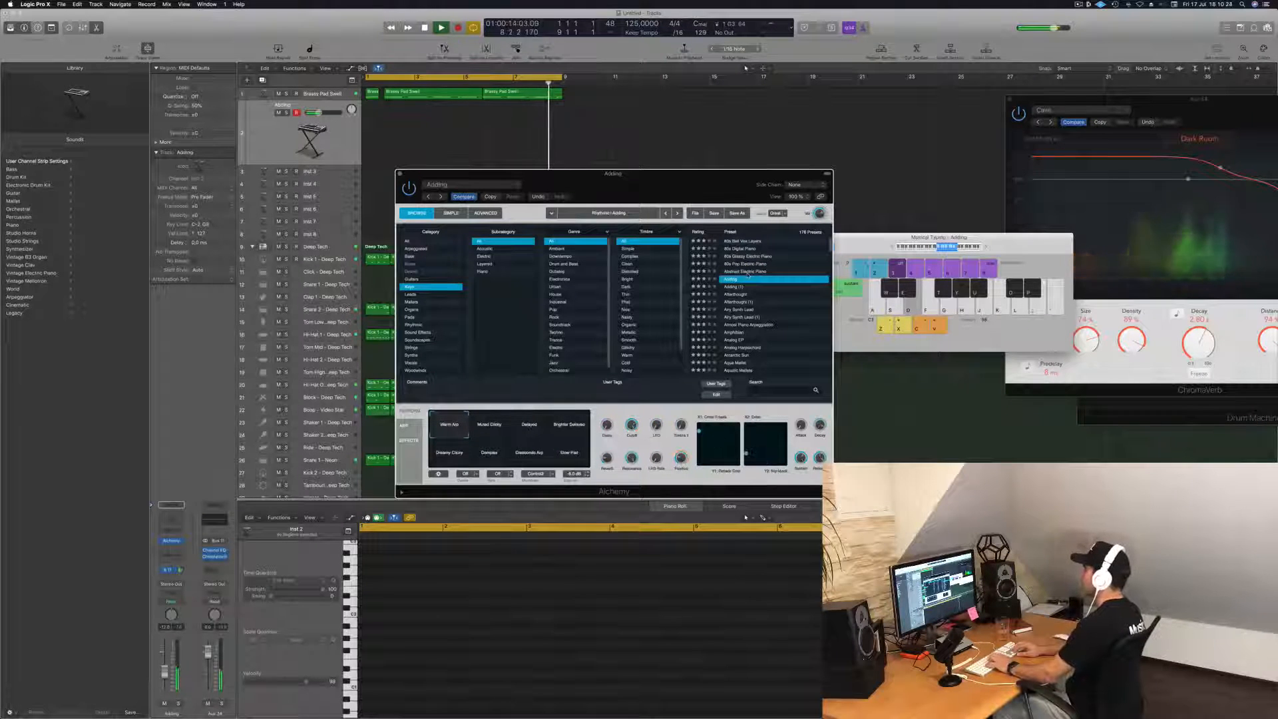
# Step: Audition the Adding (1) and Afterthought presets in Alchemy with a few played notes
pyautogui.press('Down')
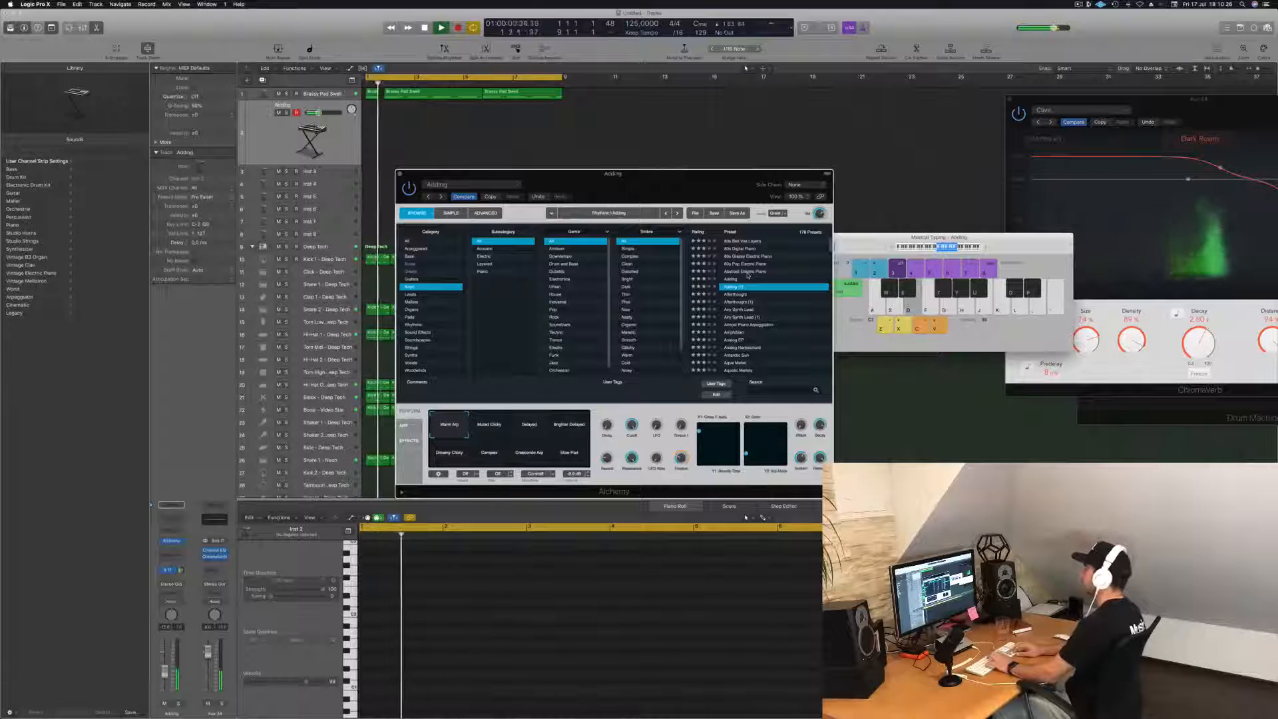
pyautogui.press('d')
pyautogui.press('a')
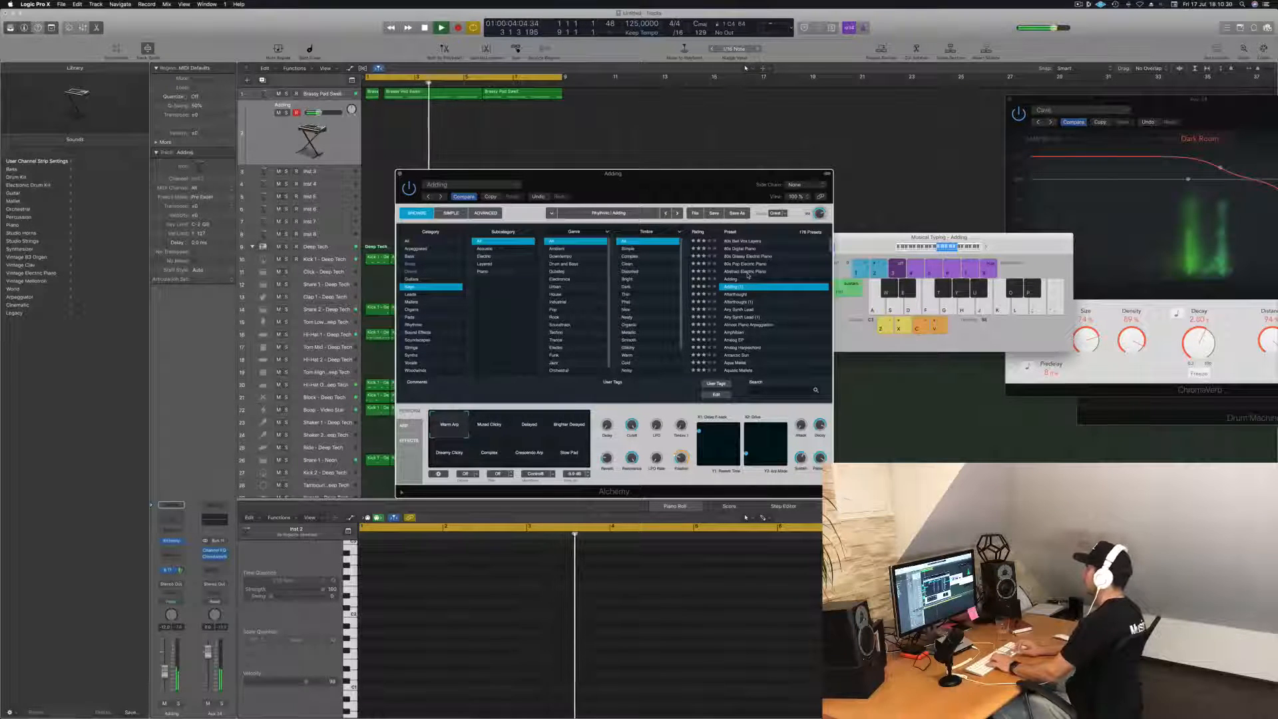
pyautogui.press('Down')
pyautogui.press('f')
pyautogui.press('f')
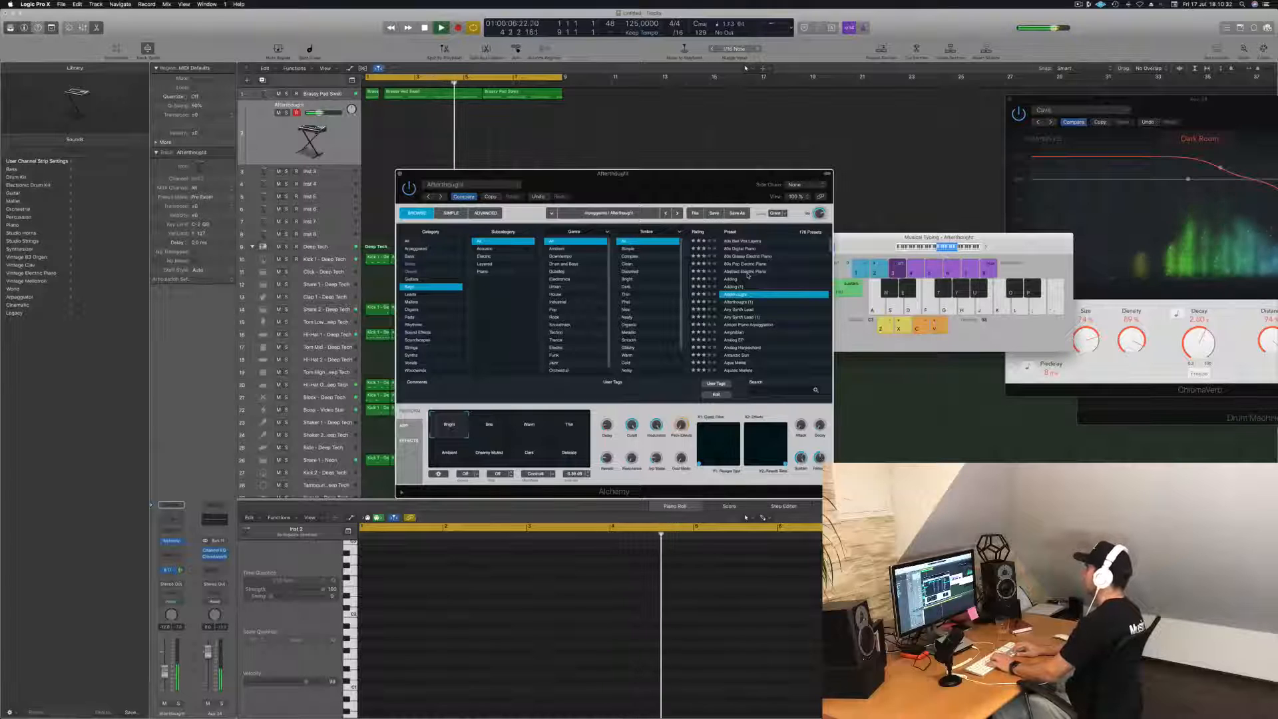
# Step: Try the Warm variation of the Afterthought preset and play notes with it
pyautogui.click(531, 425)
pyautogui.press('j')
pyautogui.press('h')
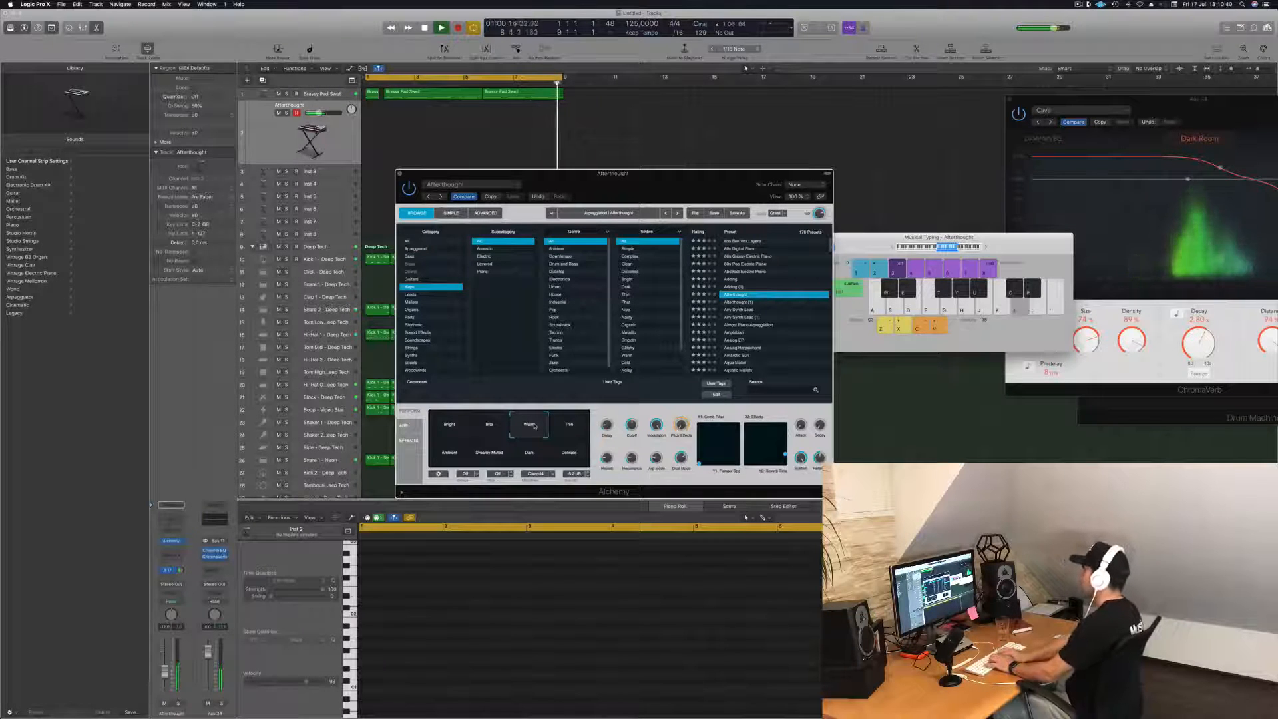
pyautogui.press('l')
pyautogui.press('g')
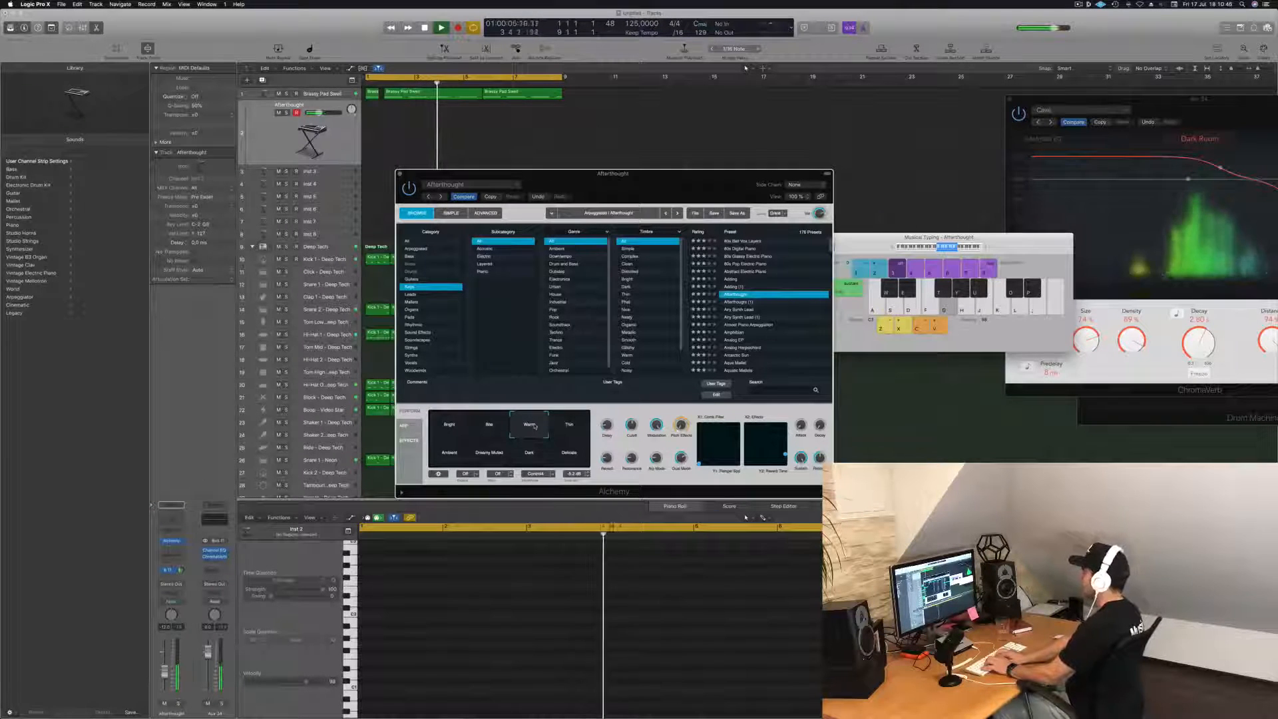
pyautogui.press('g')
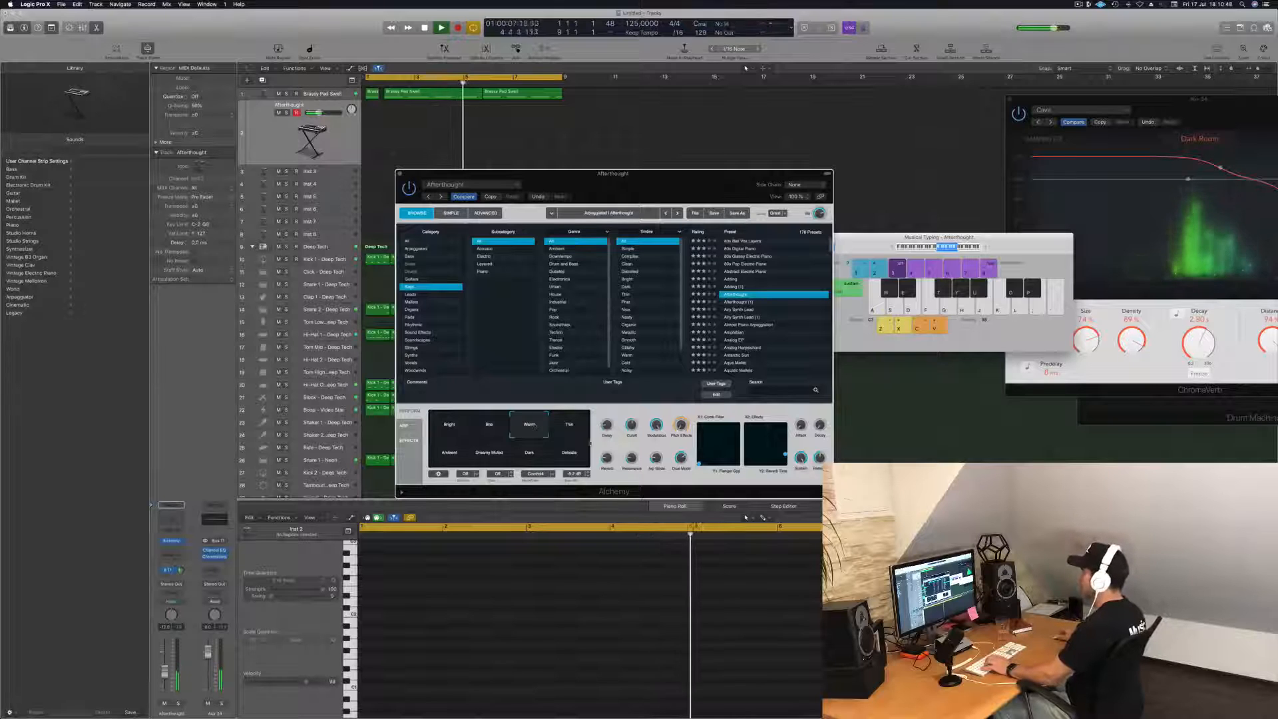
# Step: Compare the Thin, Ambient, Dreamy Muted and Dark variations of the Afterthought preset while playing notes
pyautogui.click(571, 427)
pyautogui.press('g')
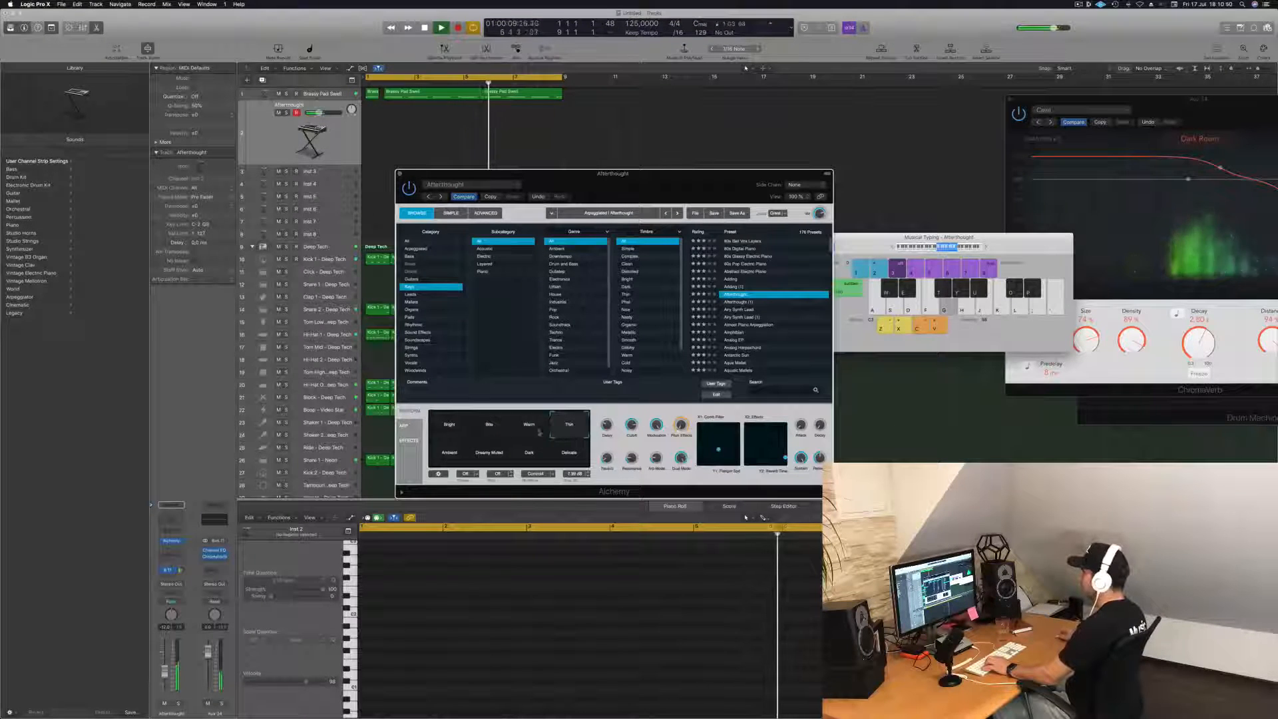
pyautogui.click(449, 456)
pyautogui.click(496, 460)
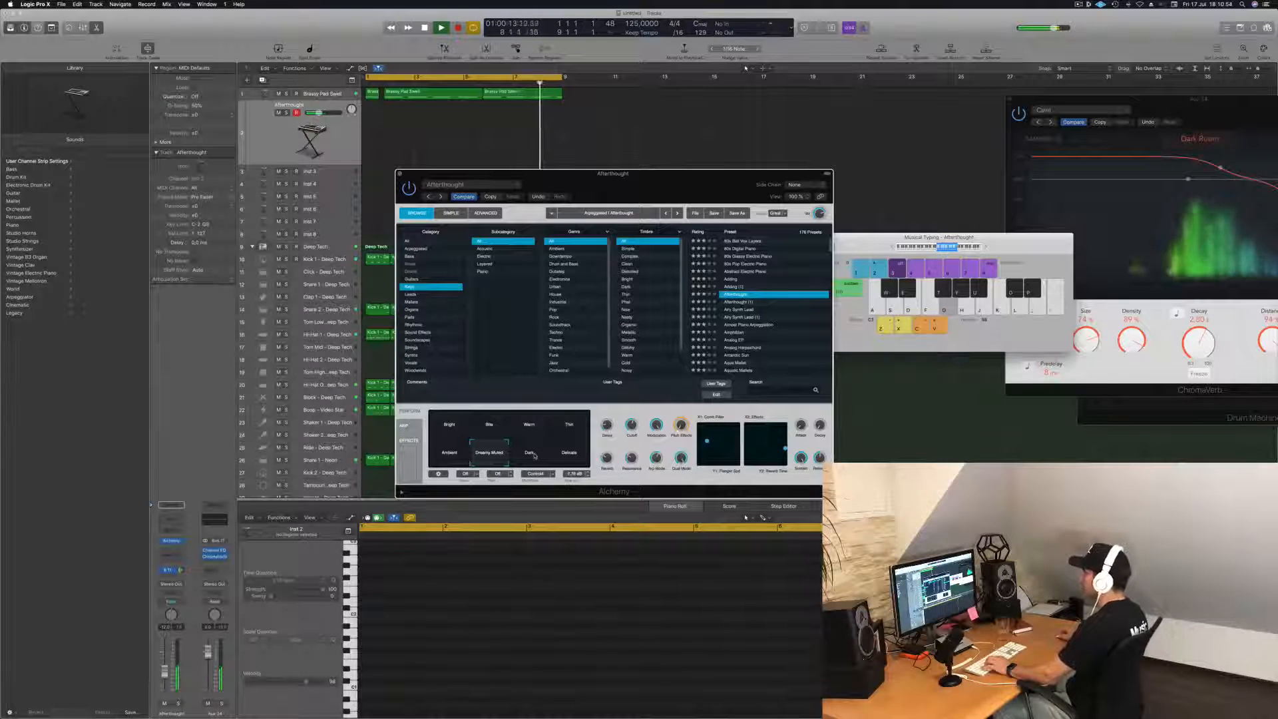
pyautogui.click(526, 456)
pyautogui.press('g')
# Step: Return Afterthought to its Dreamy Muted variation and play a few notes over the loop
pyautogui.click(486, 456)
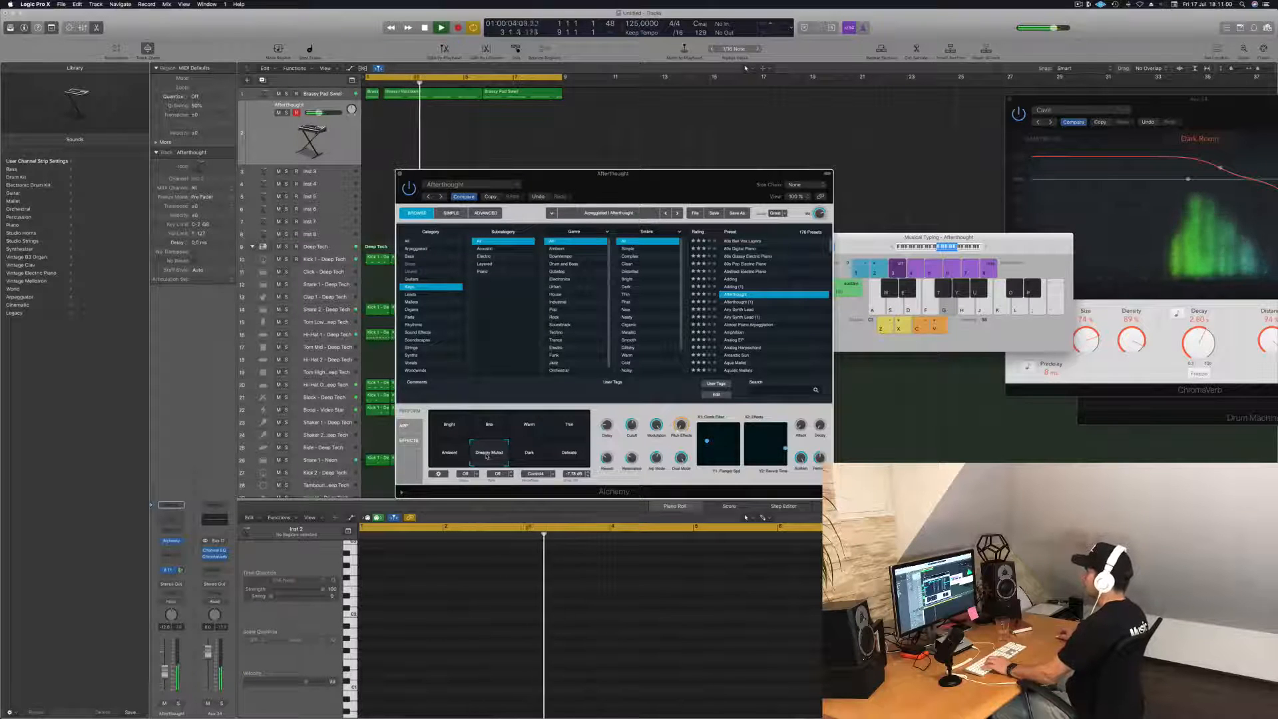
pyautogui.press('f')
pyautogui.press('d')
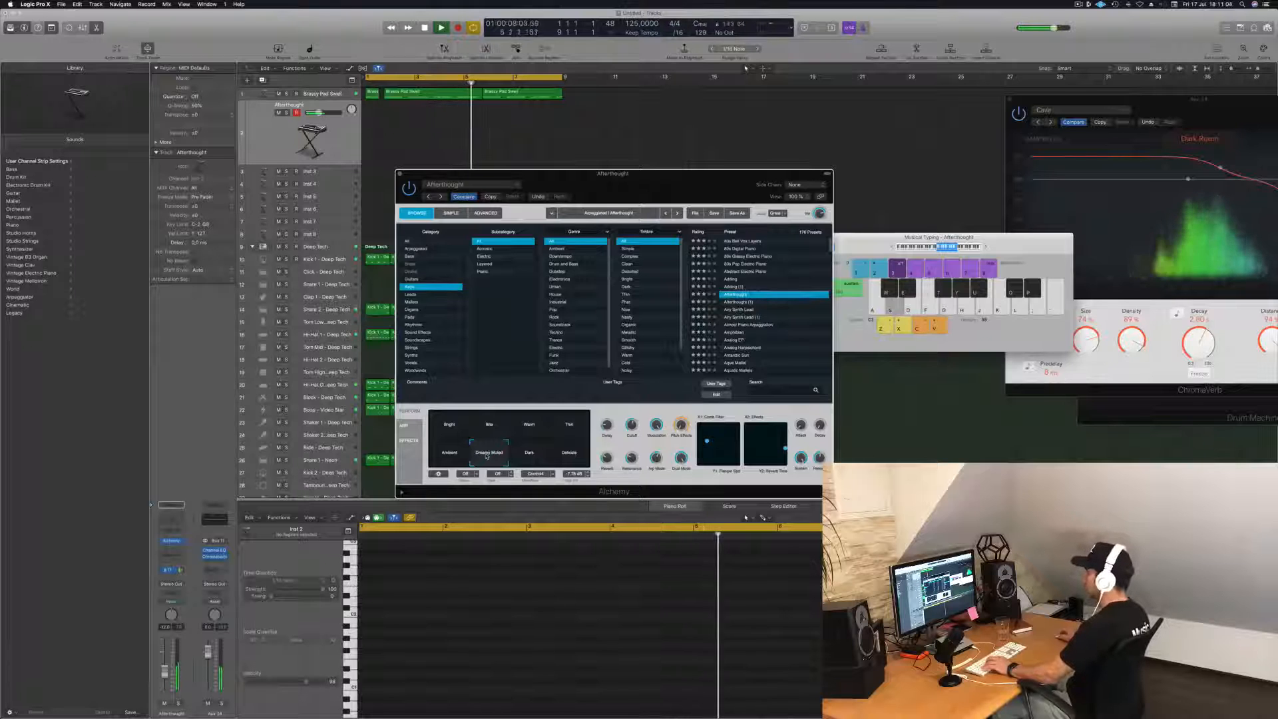
pyautogui.press('g')
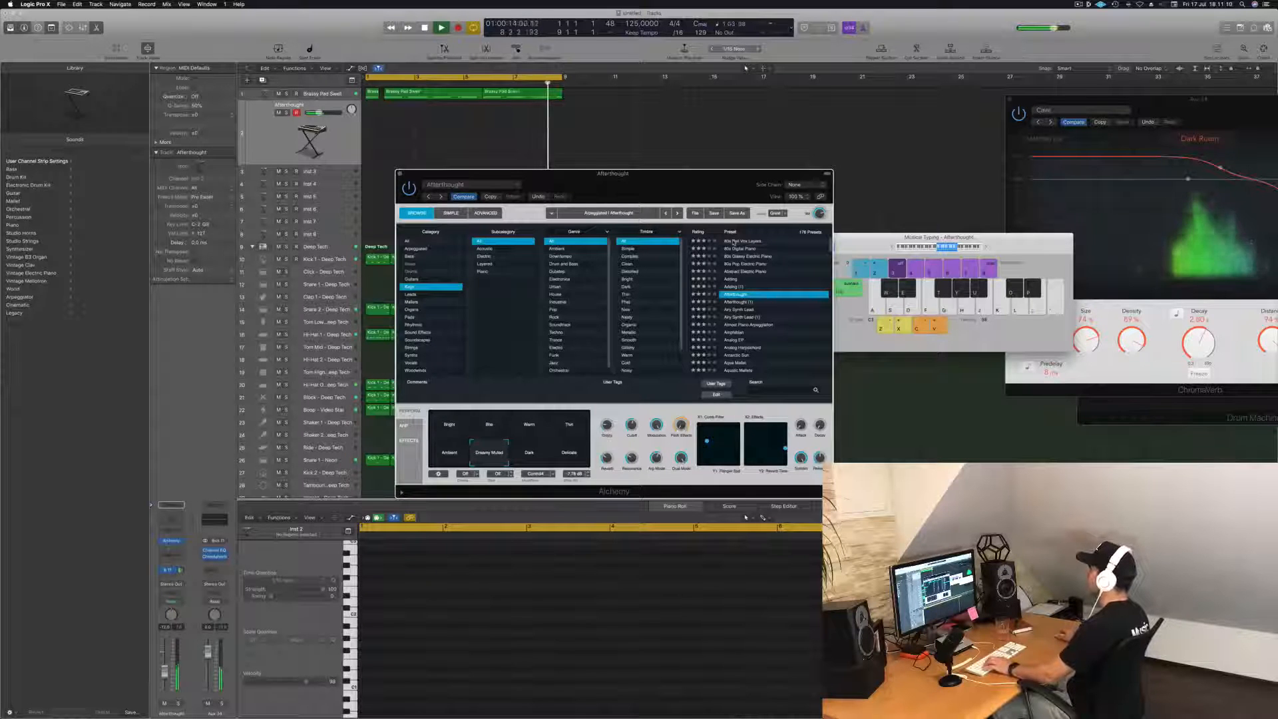
pyautogui.press('f')
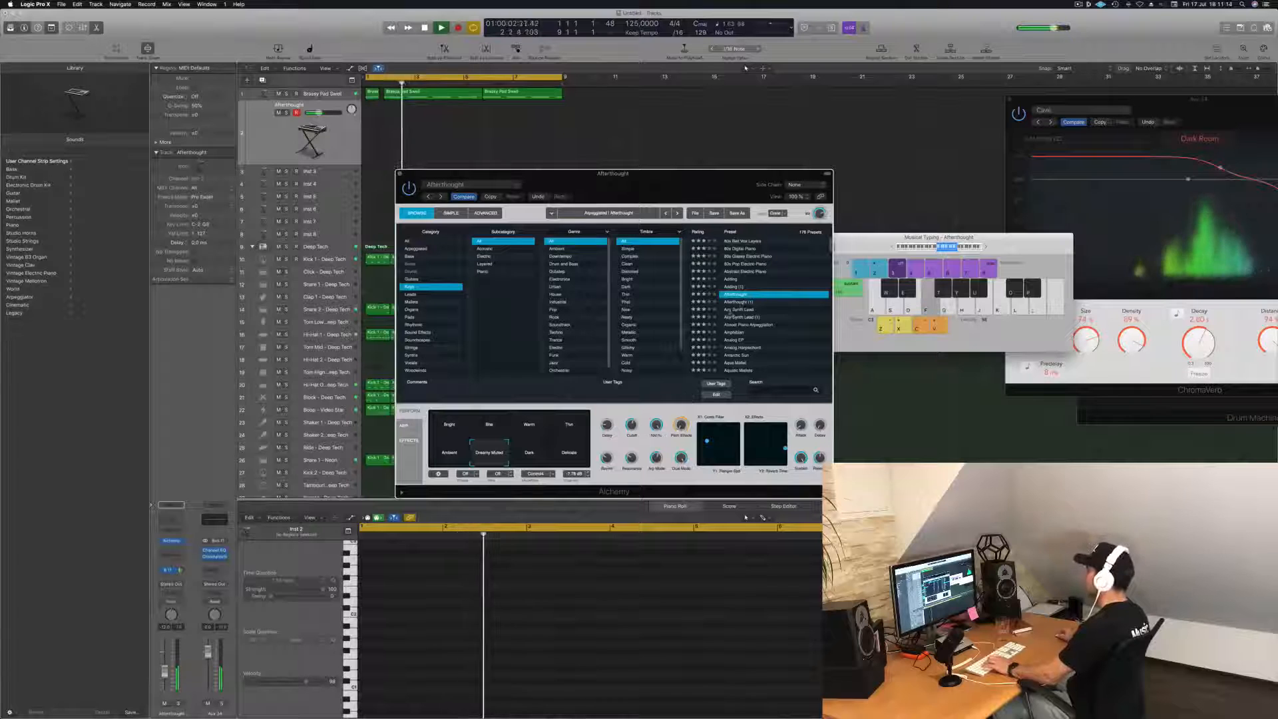
# Step: Audition Afterthought (1) in its Warm variation and the Airy Synth Lead preset
pyautogui.click(739, 303)
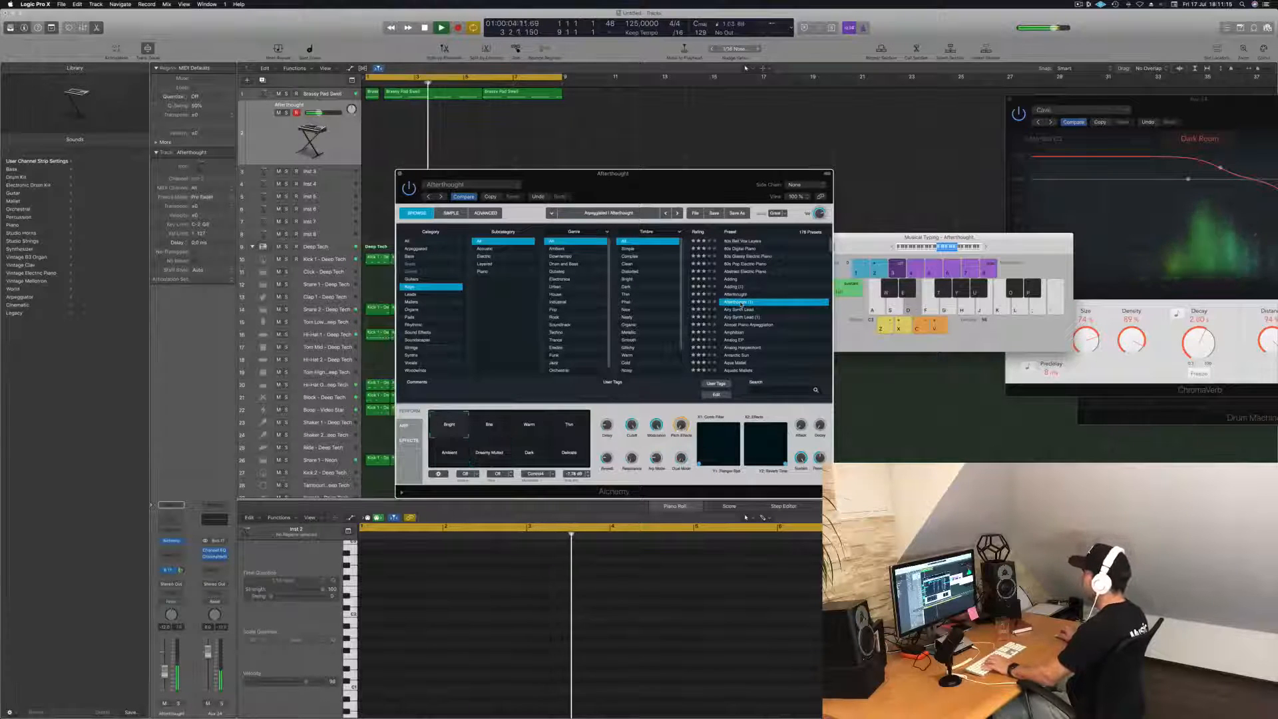
pyautogui.click(530, 428)
pyautogui.press('f')
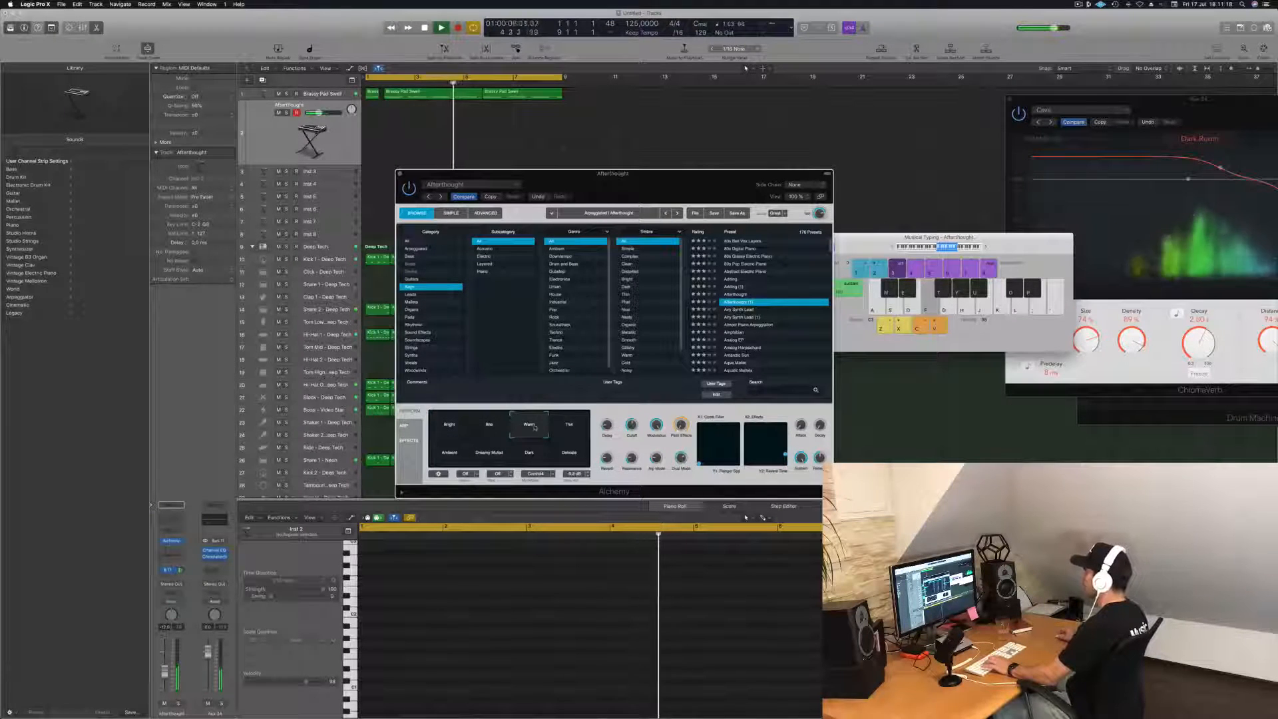
pyautogui.press('Down')
pyautogui.press('d')
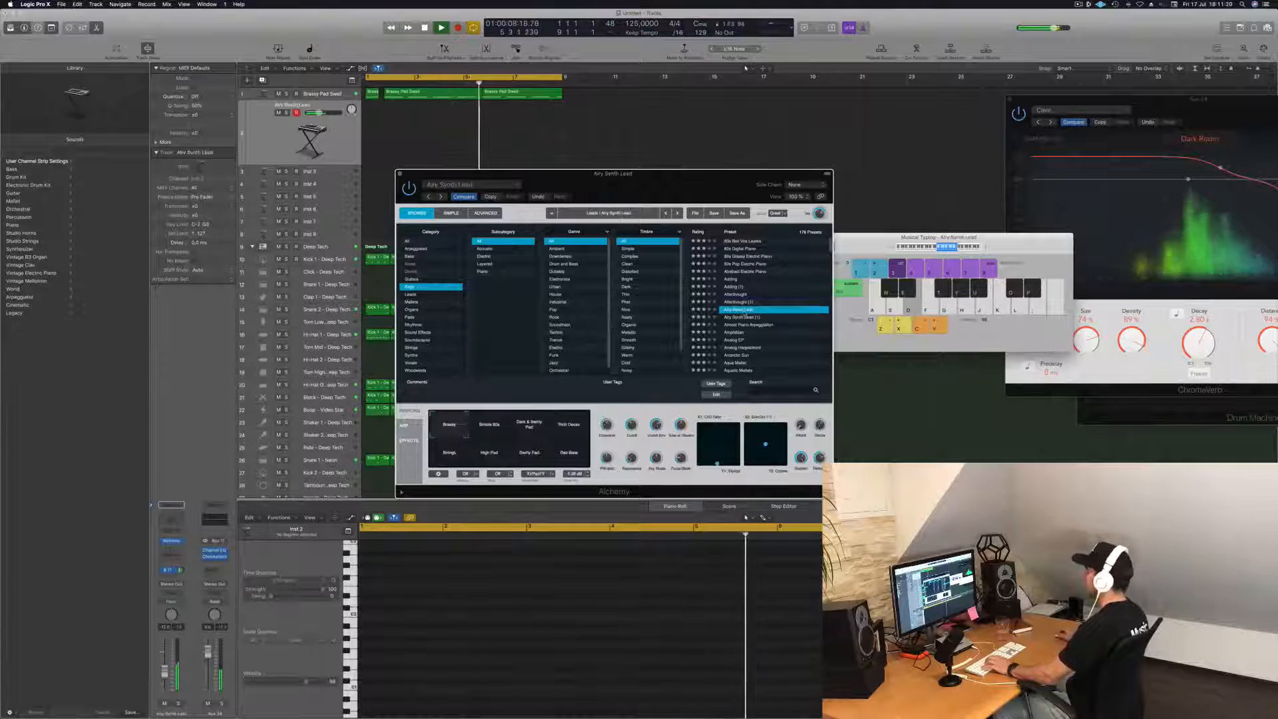
# Step: Audition further Keys presets, from Almost Piano Arpeggiation through Bell Like Vox Vibes to Bottle Bells
pyautogui.click(745, 326)
pyautogui.scroll(-5, 752, 306)
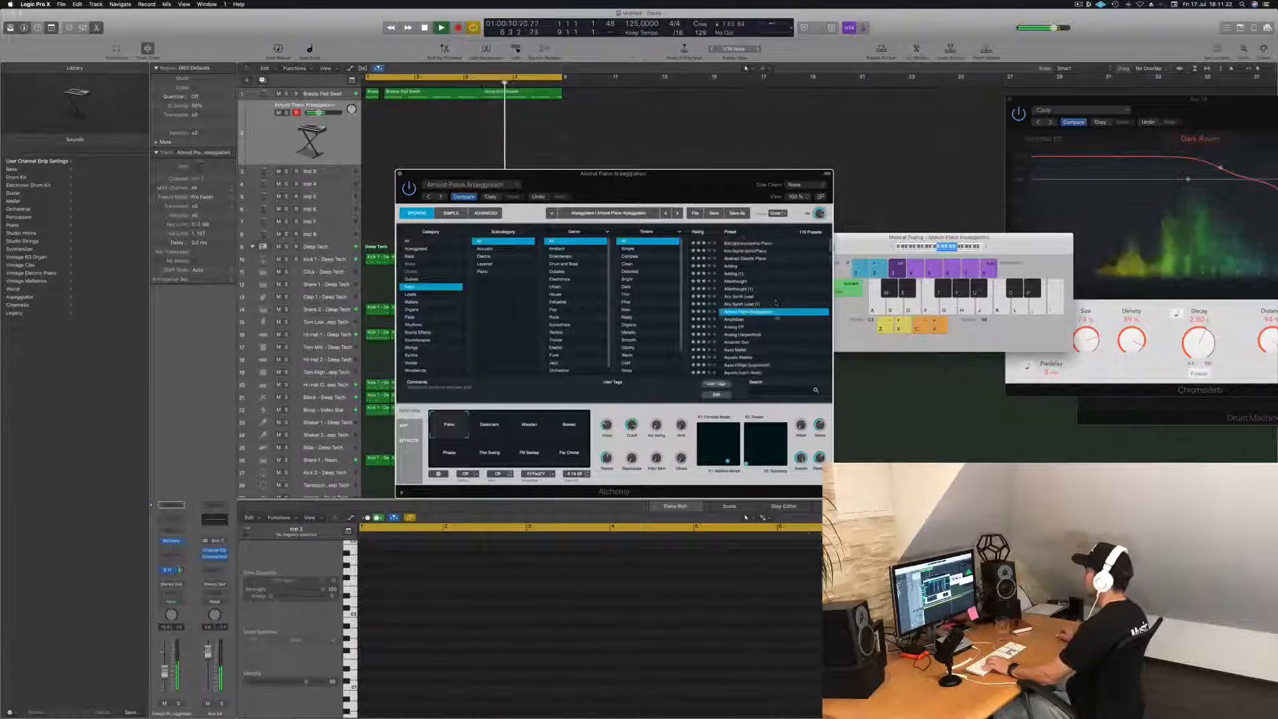
pyautogui.scroll(-1, 749, 297)
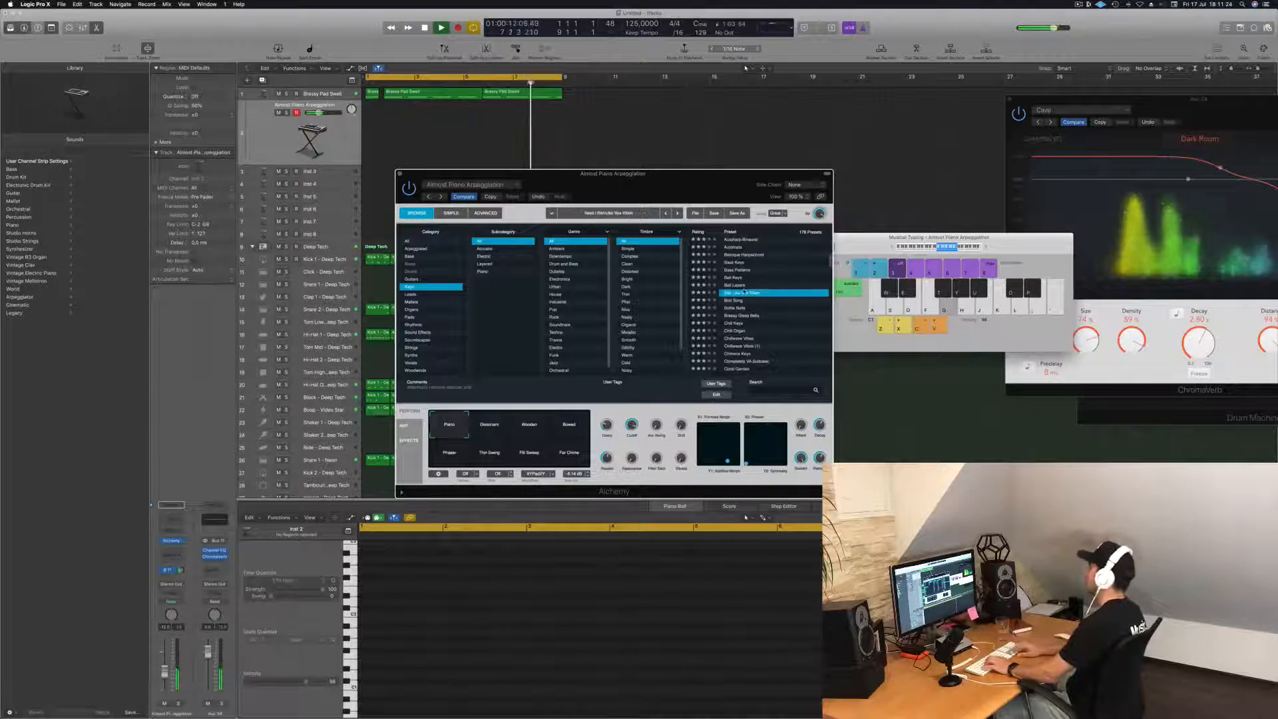
pyautogui.press('Down')
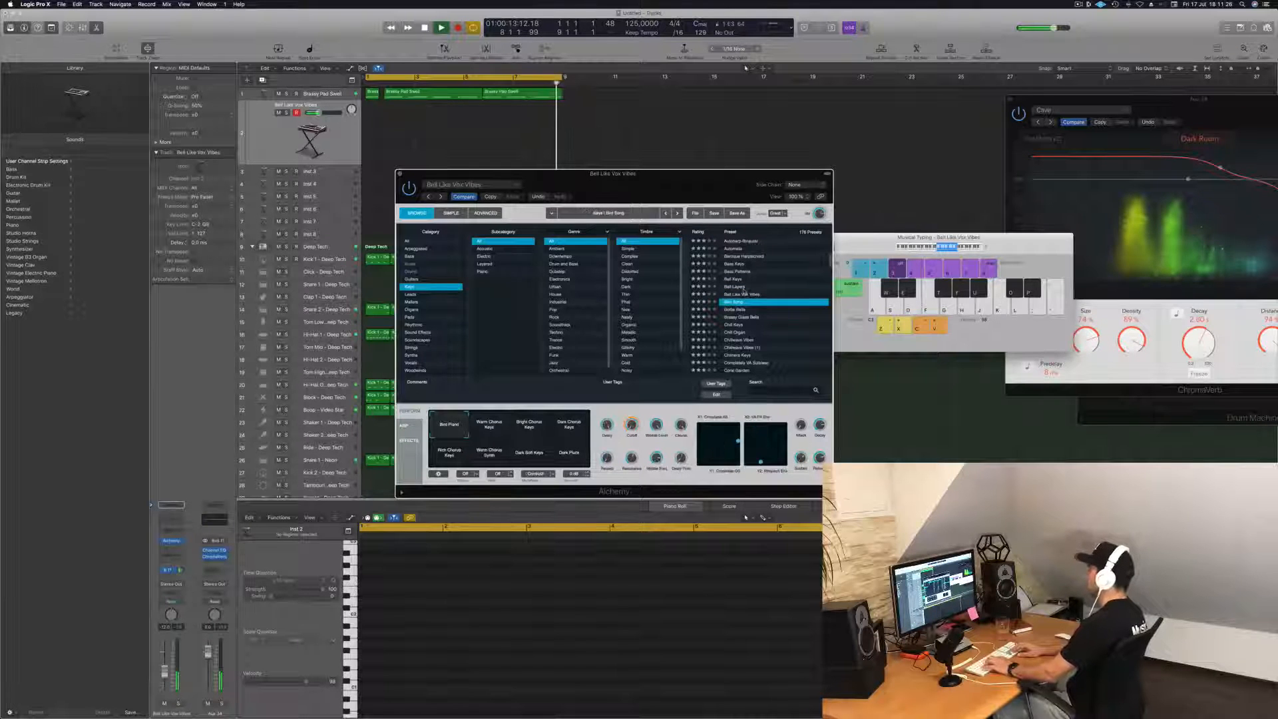
pyautogui.press('Down')
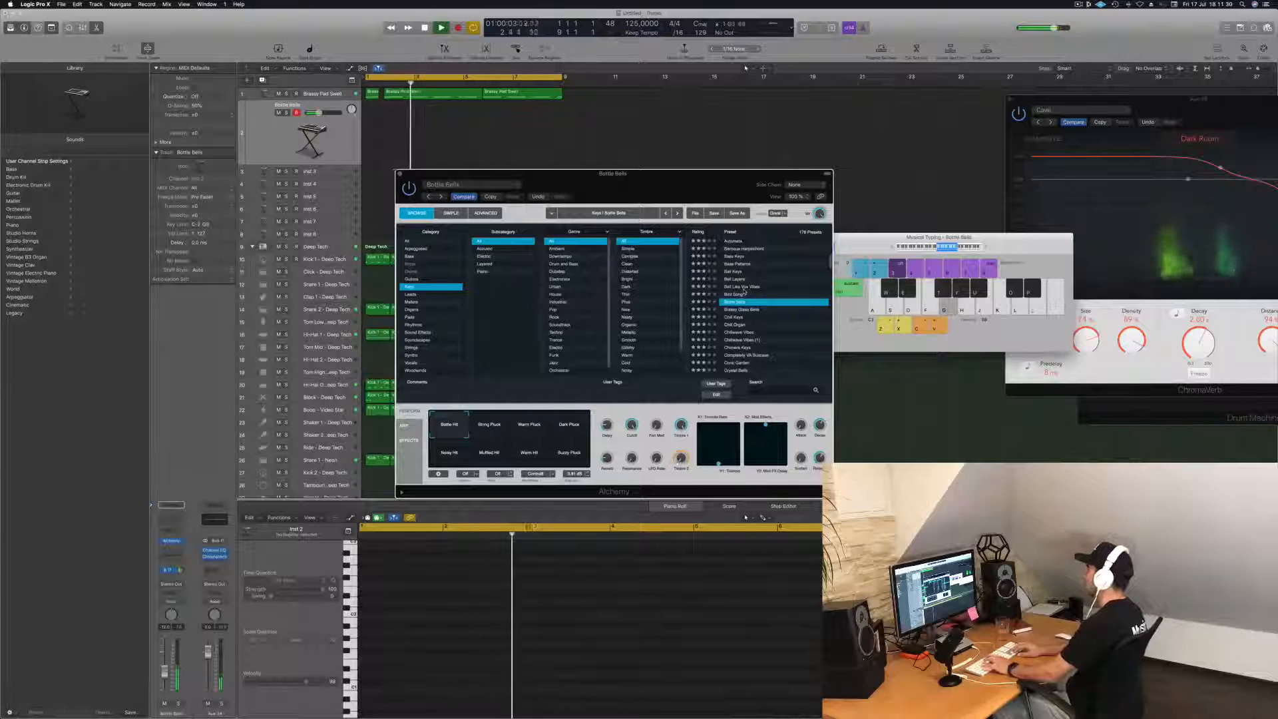
# Step: Step through the Keys presets past Chill Keys and Chill Organ, and load Chillwave Vibes
pyautogui.press('Down')
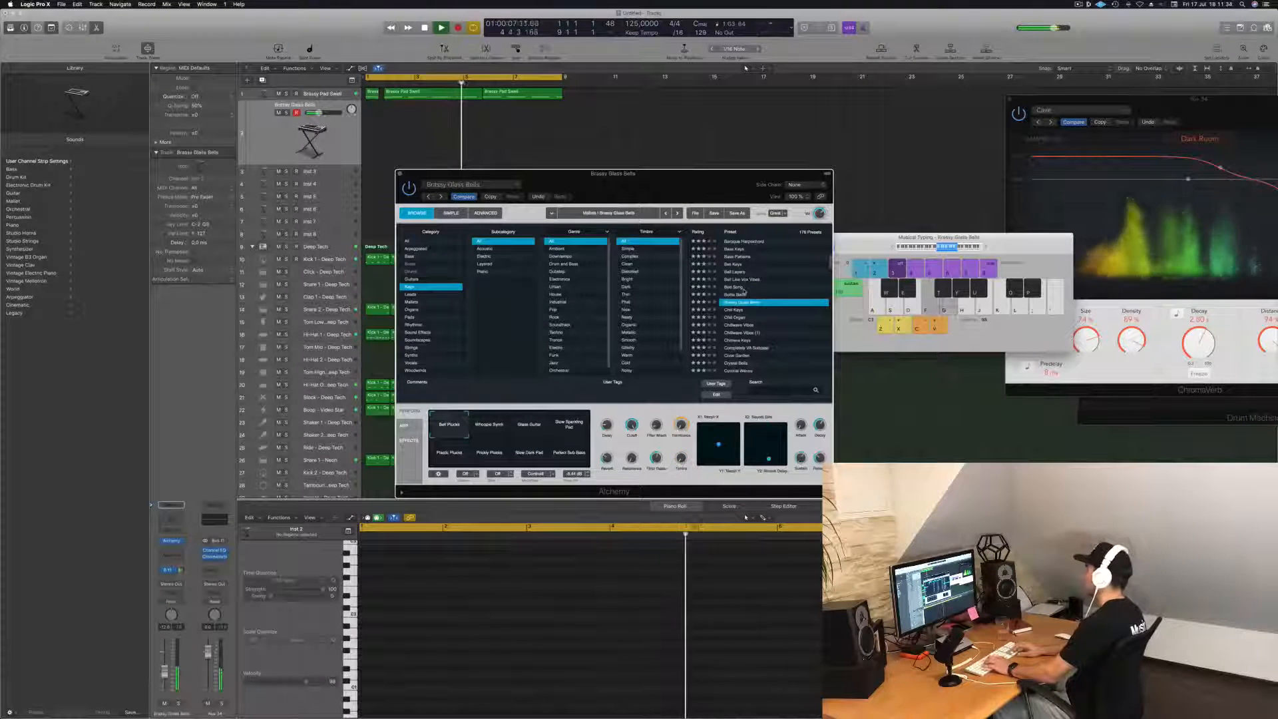
pyautogui.press('Down')
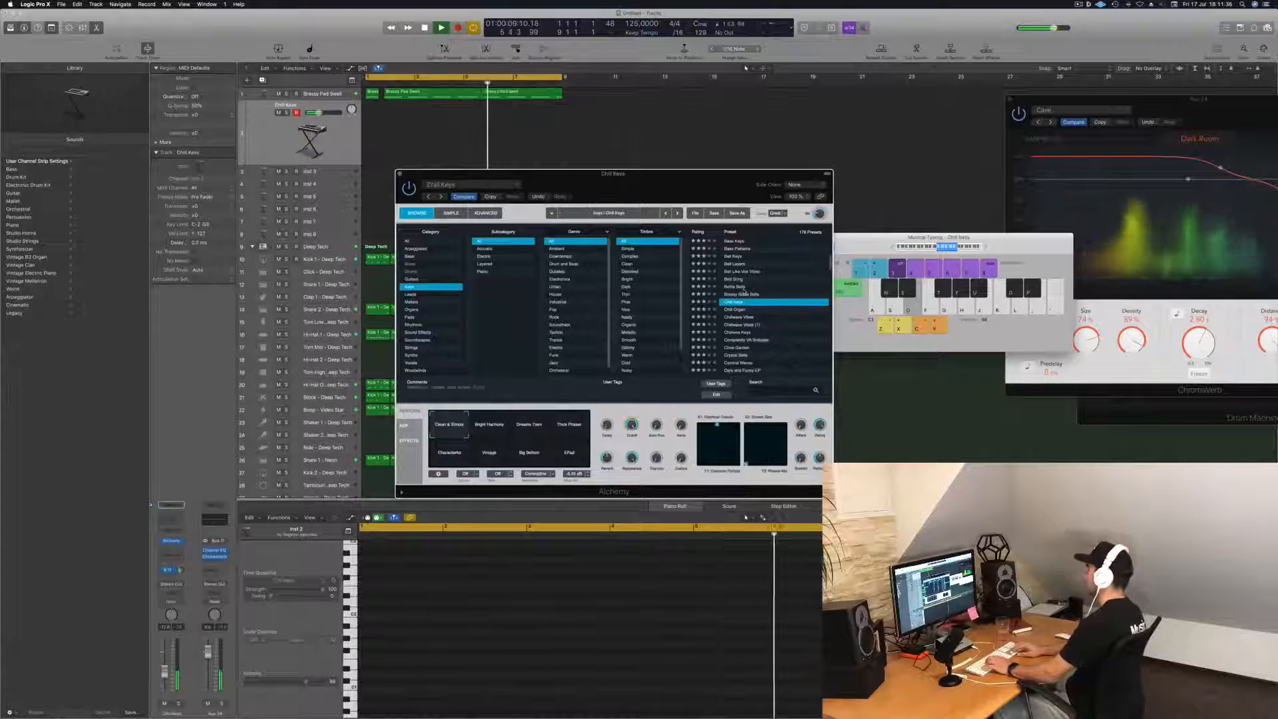
pyautogui.press('Down')
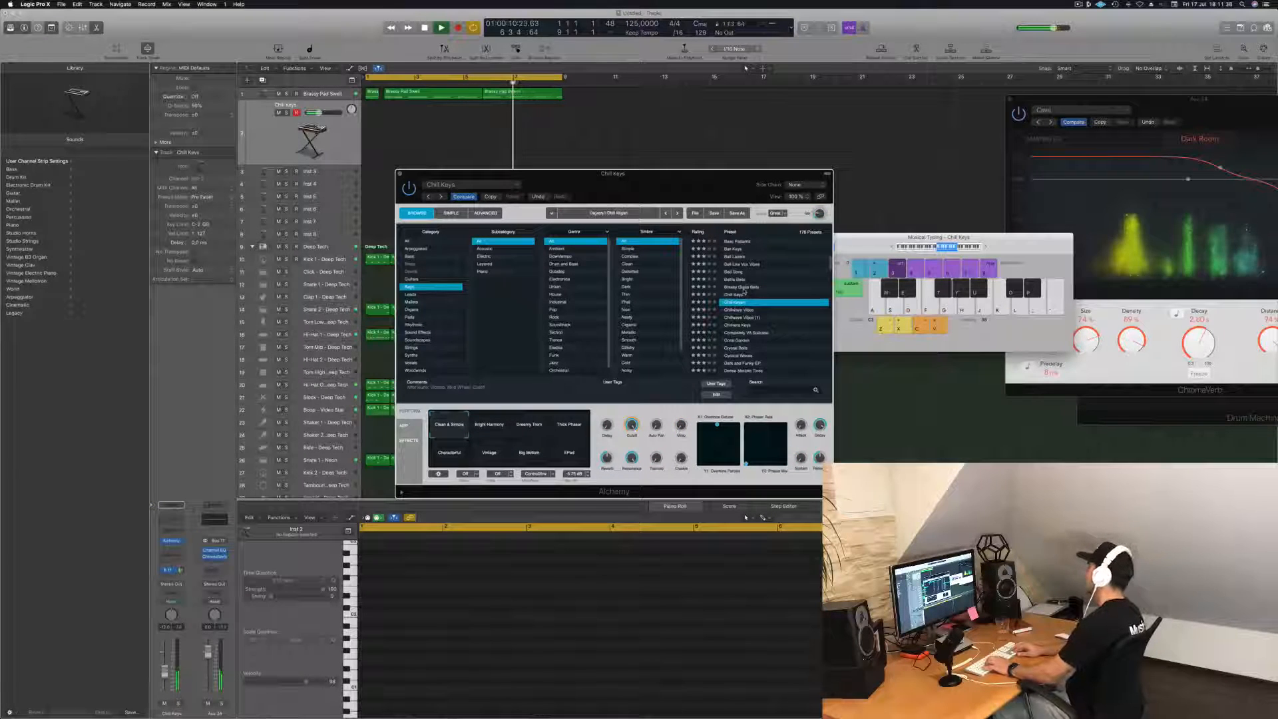
pyautogui.press('Down')
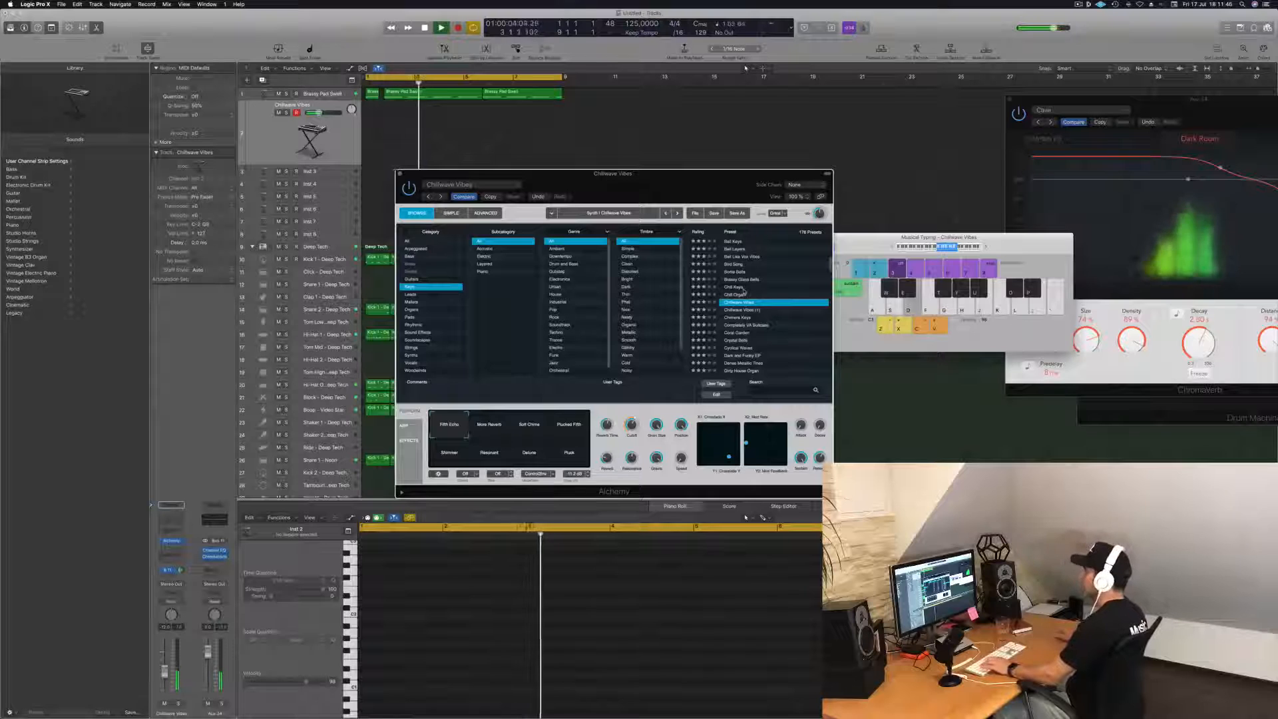
# Step: Try the Soft Chime and Plucked Fifth variations of Chillwave Vibes and raise the track's channel volume
pyautogui.click(528, 429)
pyautogui.click(569, 426)
pyautogui.moveTo(165, 673); pyautogui.dragTo(165, 663)
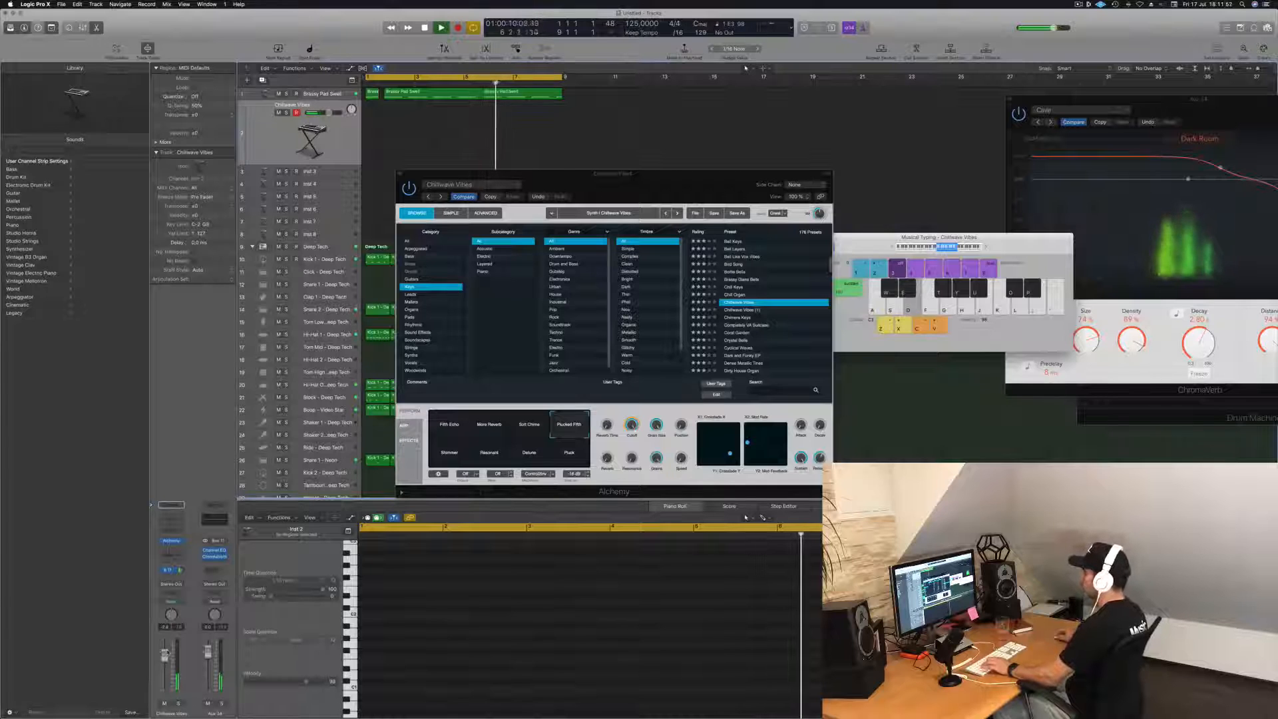
# Step: Compare the Soft Chime, More Reverb, Resonant, Detune and Pluck variations of Chillwave Vibes and select Resonant
pyautogui.click(531, 427)
pyautogui.click(488, 429)
pyautogui.click(489, 454)
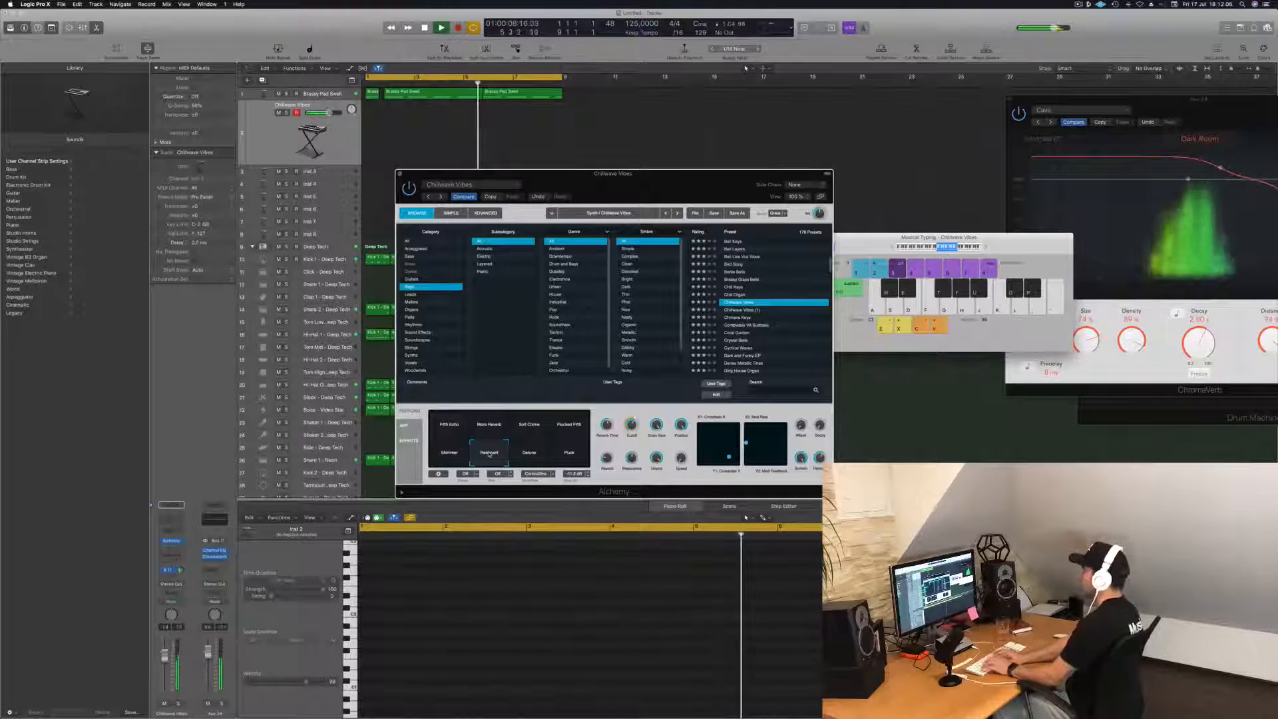
pyautogui.click(528, 453)
pyautogui.click(565, 456)
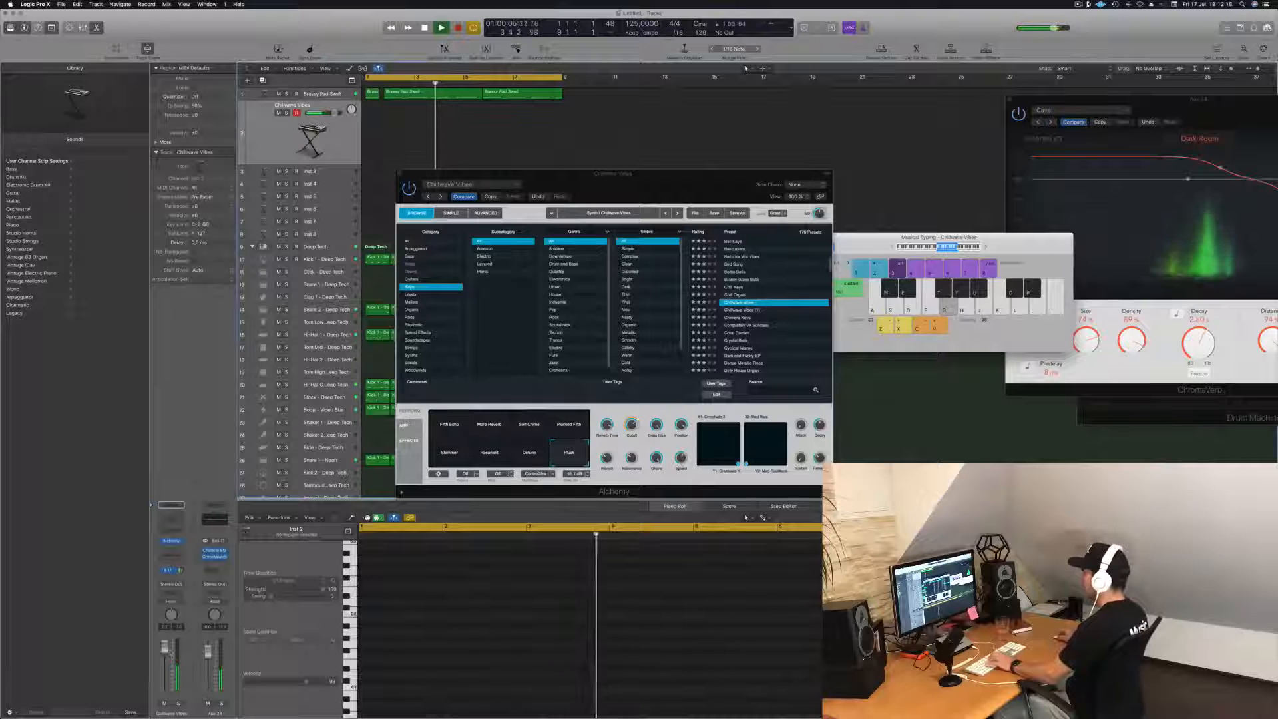
pyautogui.click(487, 458)
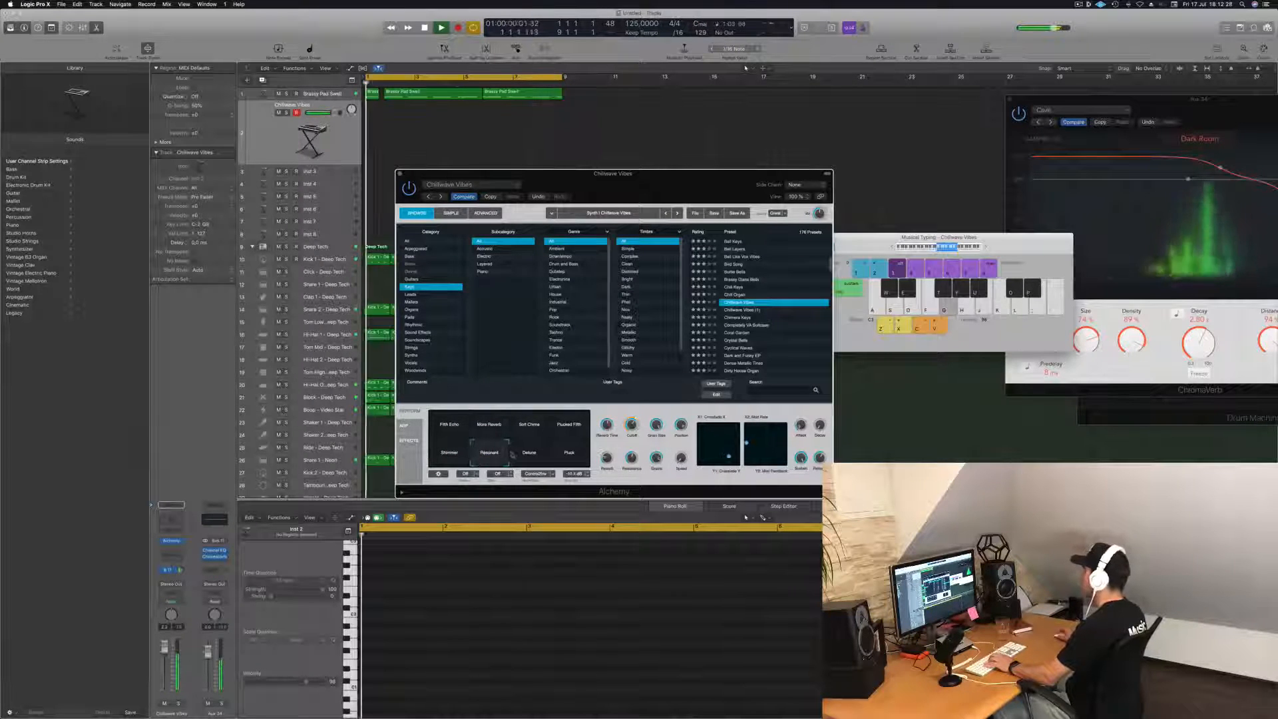
# Step: Move the Musical Typing keyboard over the Alchemy window and record a Chillwave Vibes melody across the eight-bar cycle
pyautogui.click(933, 248)
pyautogui.moveTo(1008, 241); pyautogui.dragTo(928, 232)
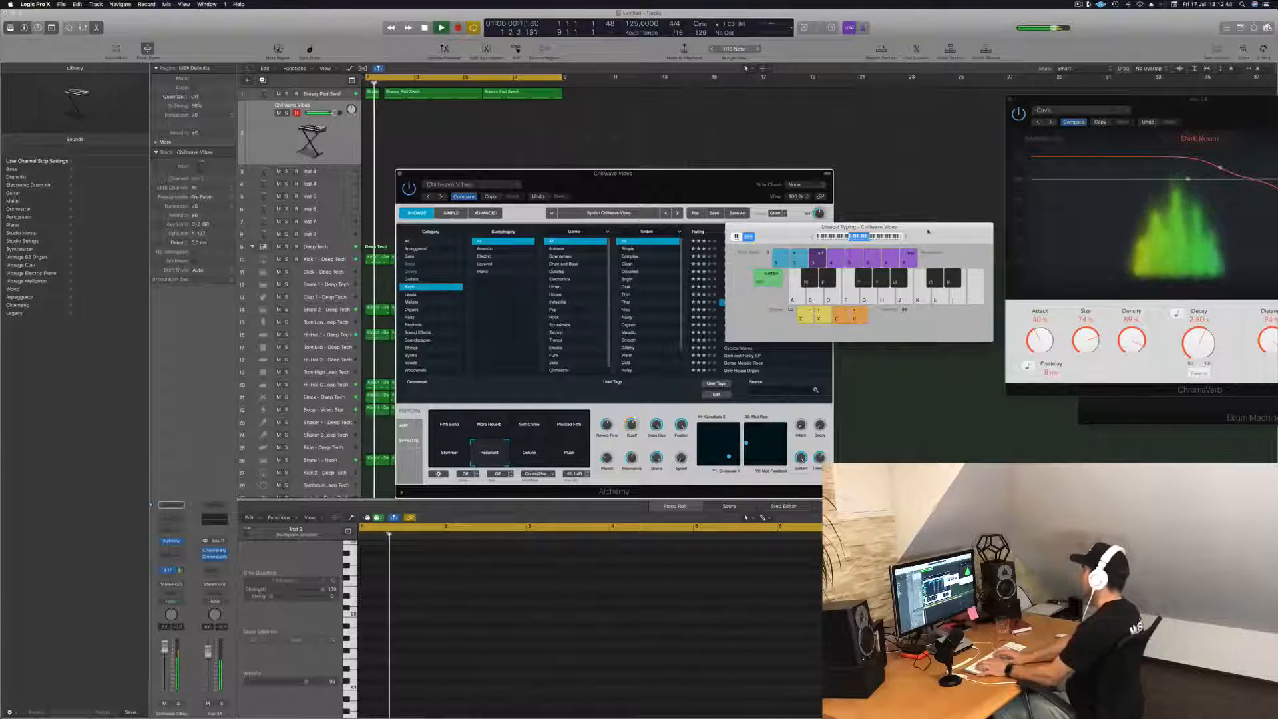
pyautogui.press('r')
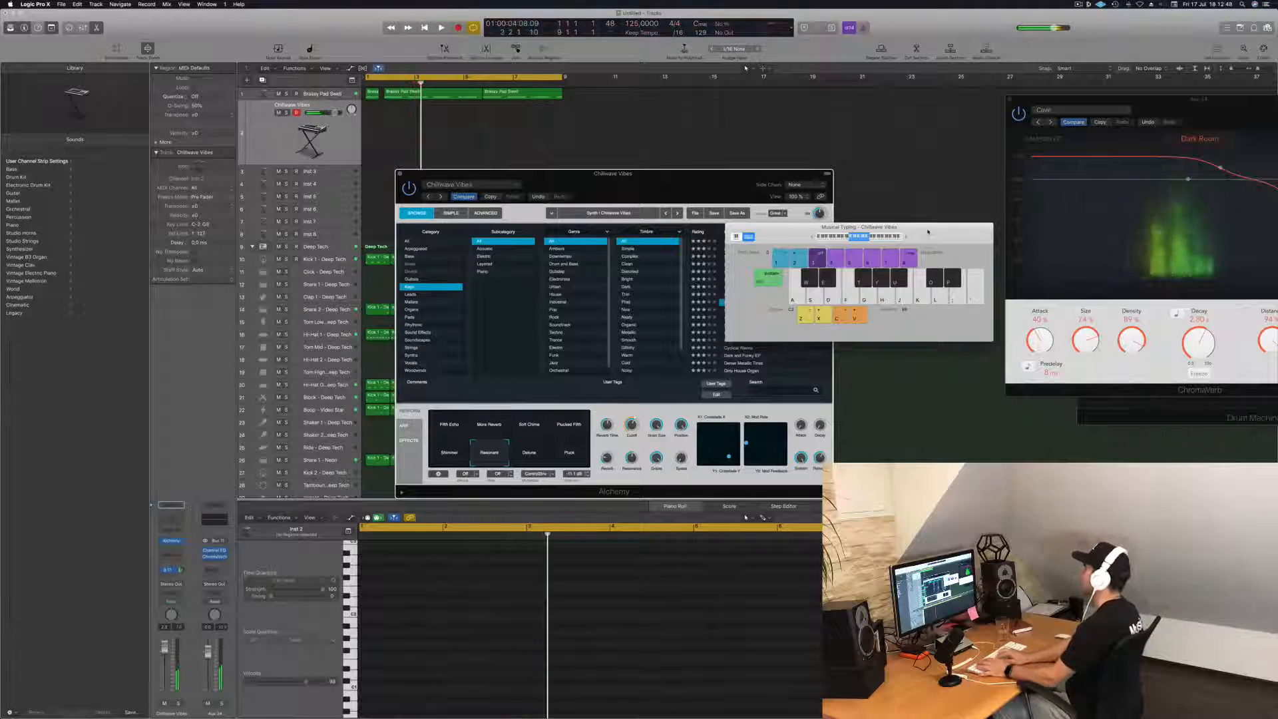
pyautogui.press('r')
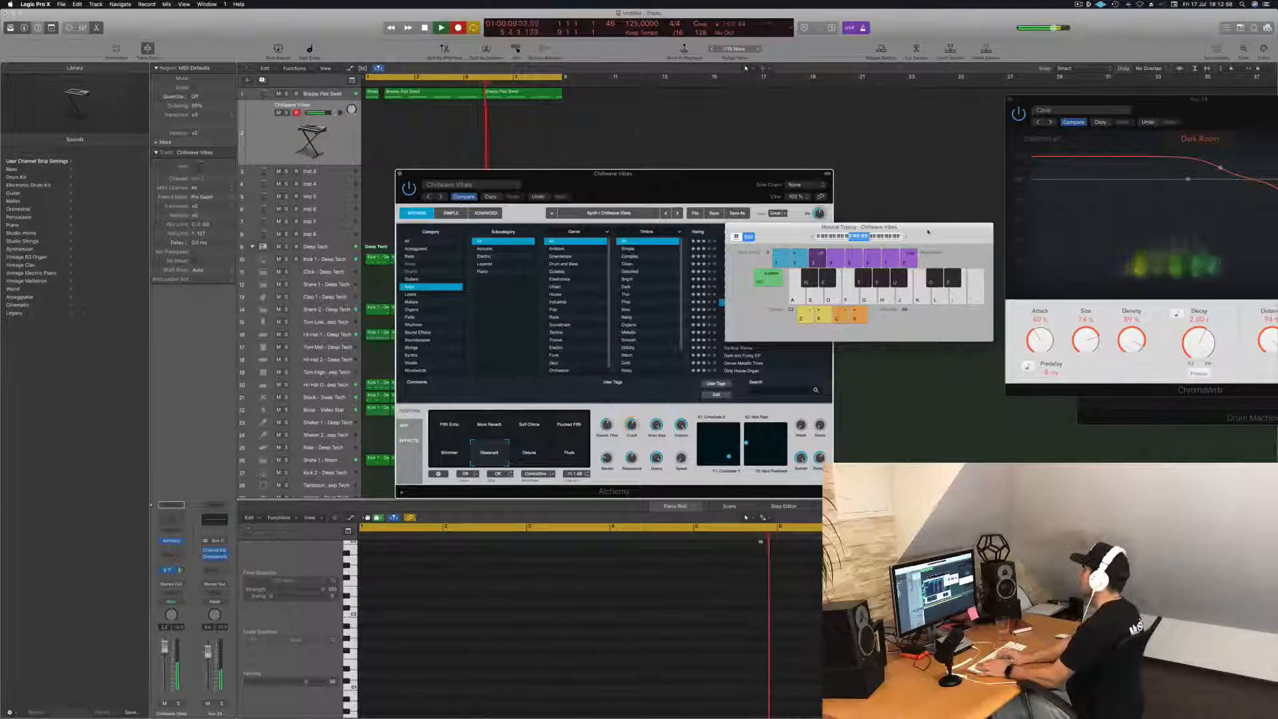
pyautogui.press('k')
pyautogui.press(';')
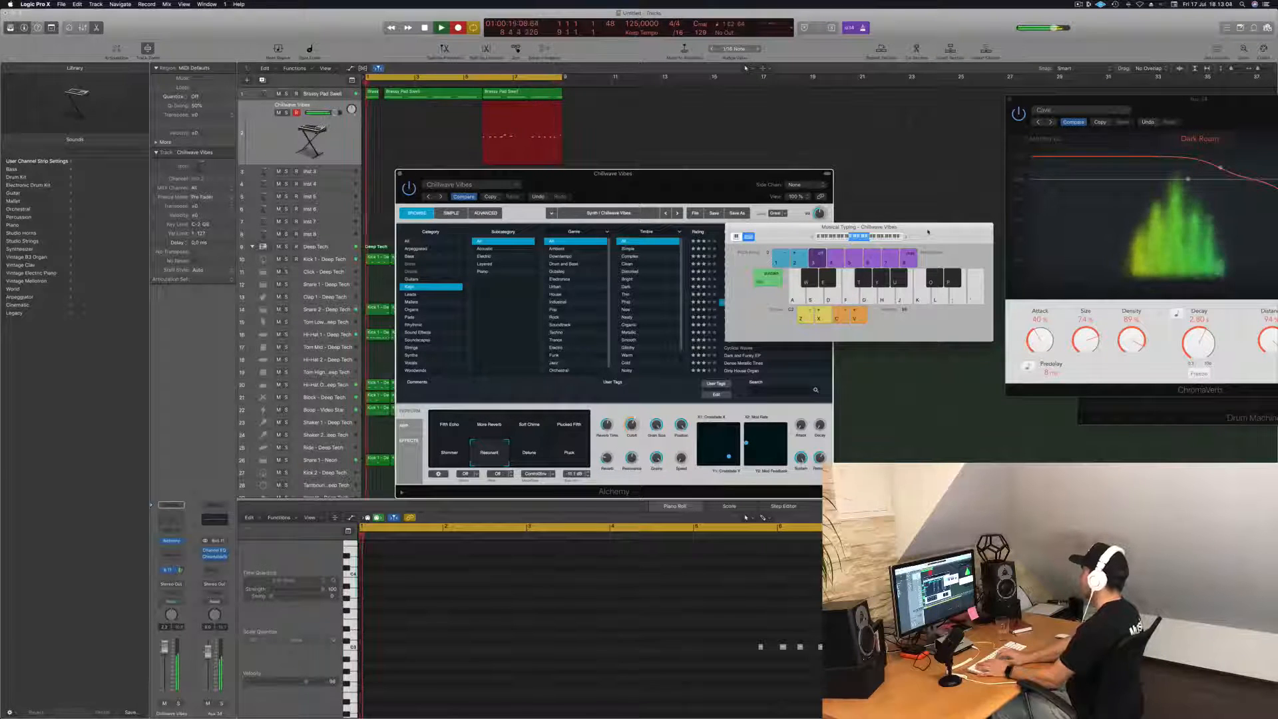
pyautogui.press('space')
pyautogui.press('k')
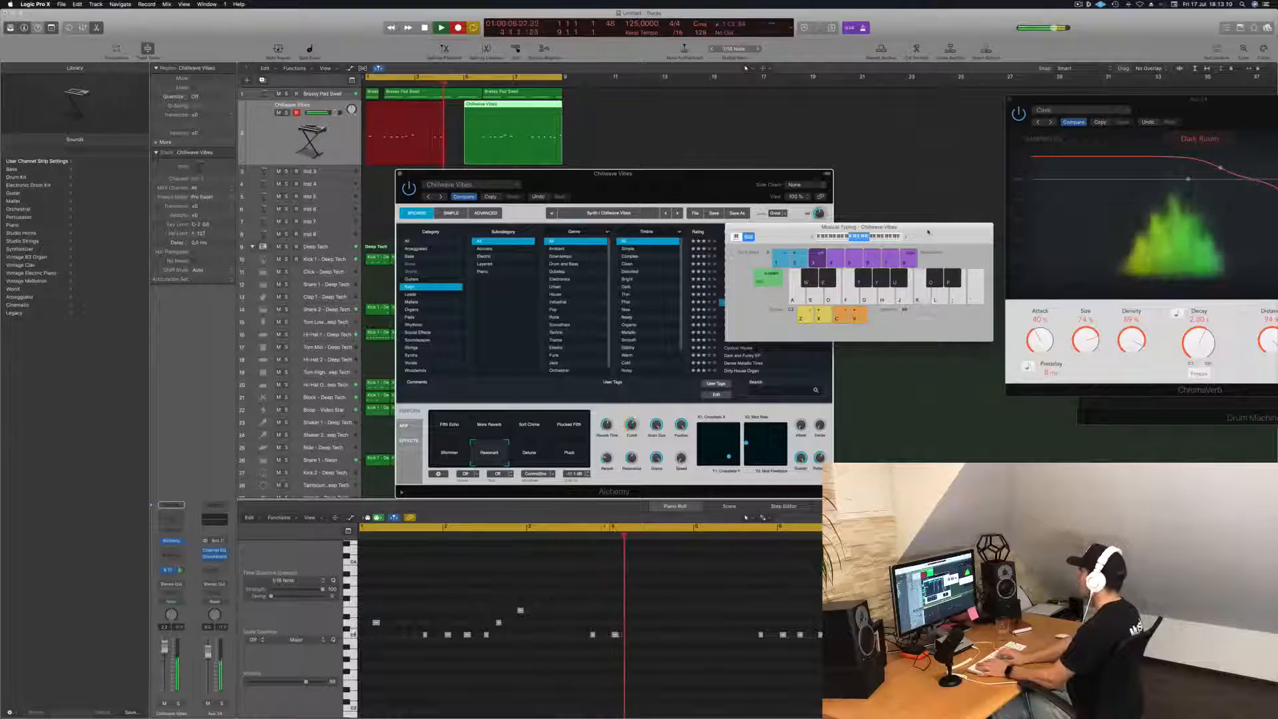
pyautogui.press('k')
pyautogui.press('space')
pyautogui.press('space')
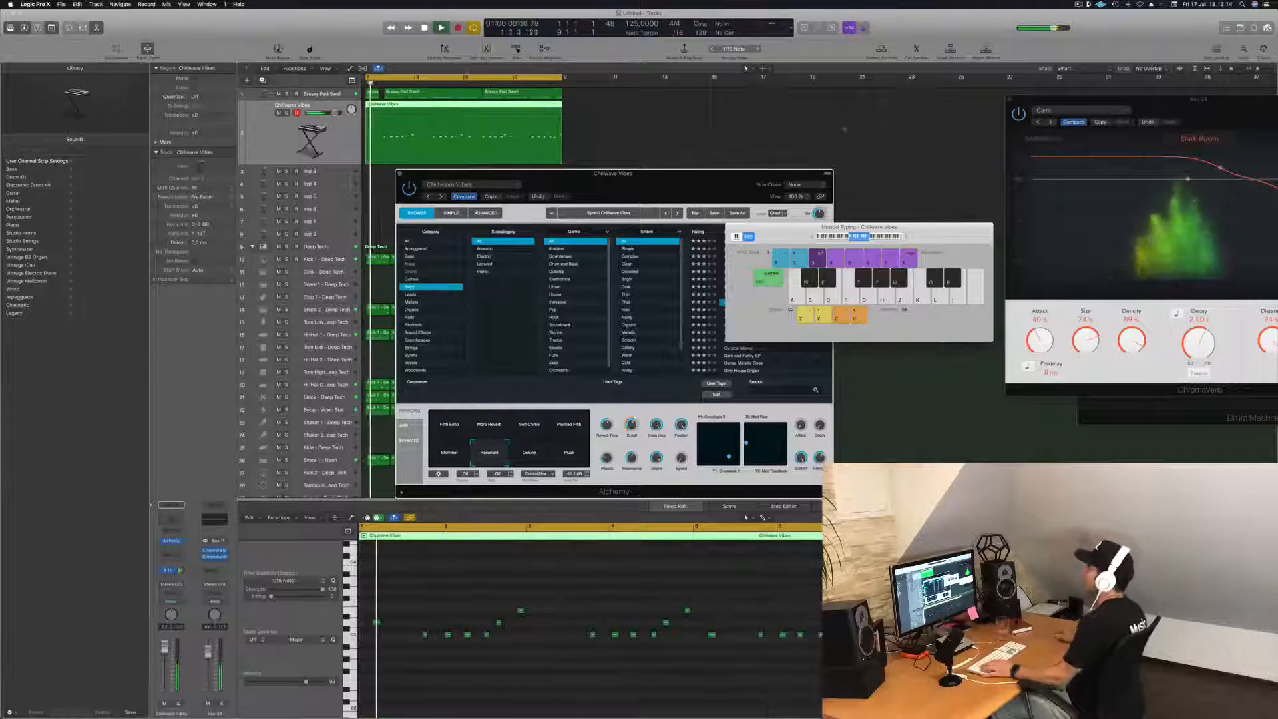
# Step: Split the recorded Chillwave Vibes region just before bar 4 and delete the part ahead of the cut
pyautogui.click(434, 116)
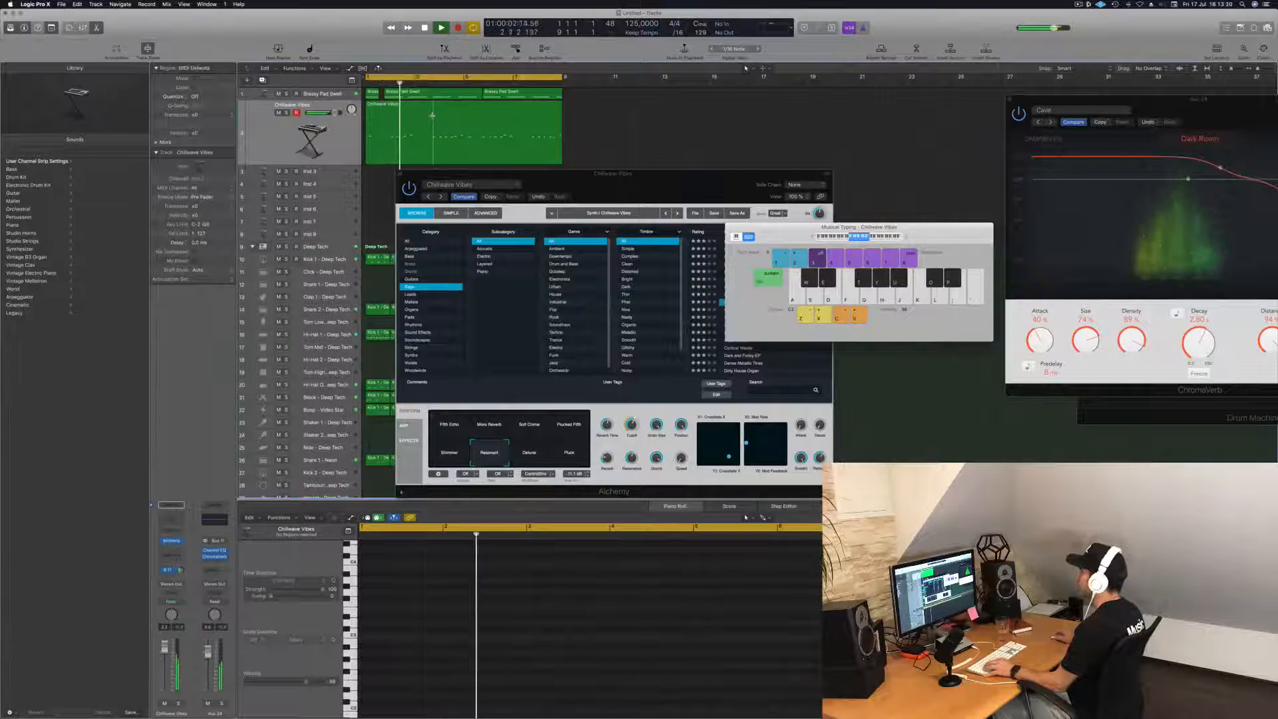
pyautogui.click(432, 116)
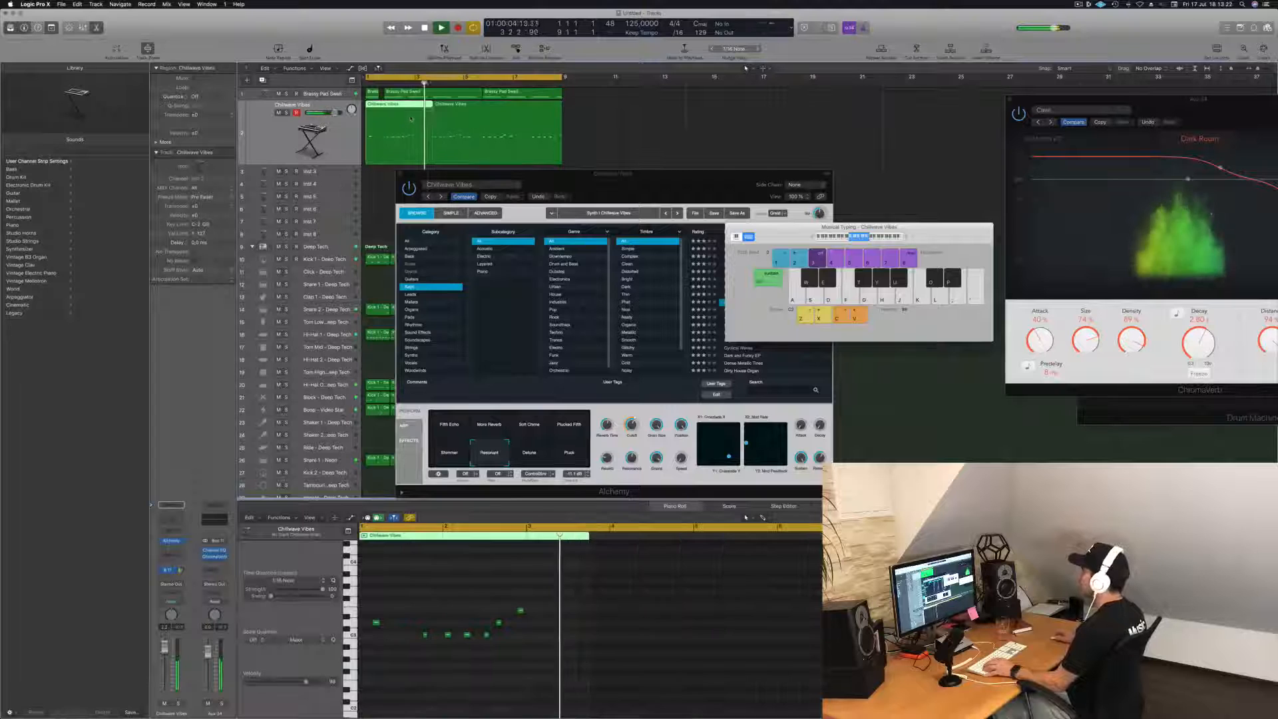
pyautogui.press('Delete')
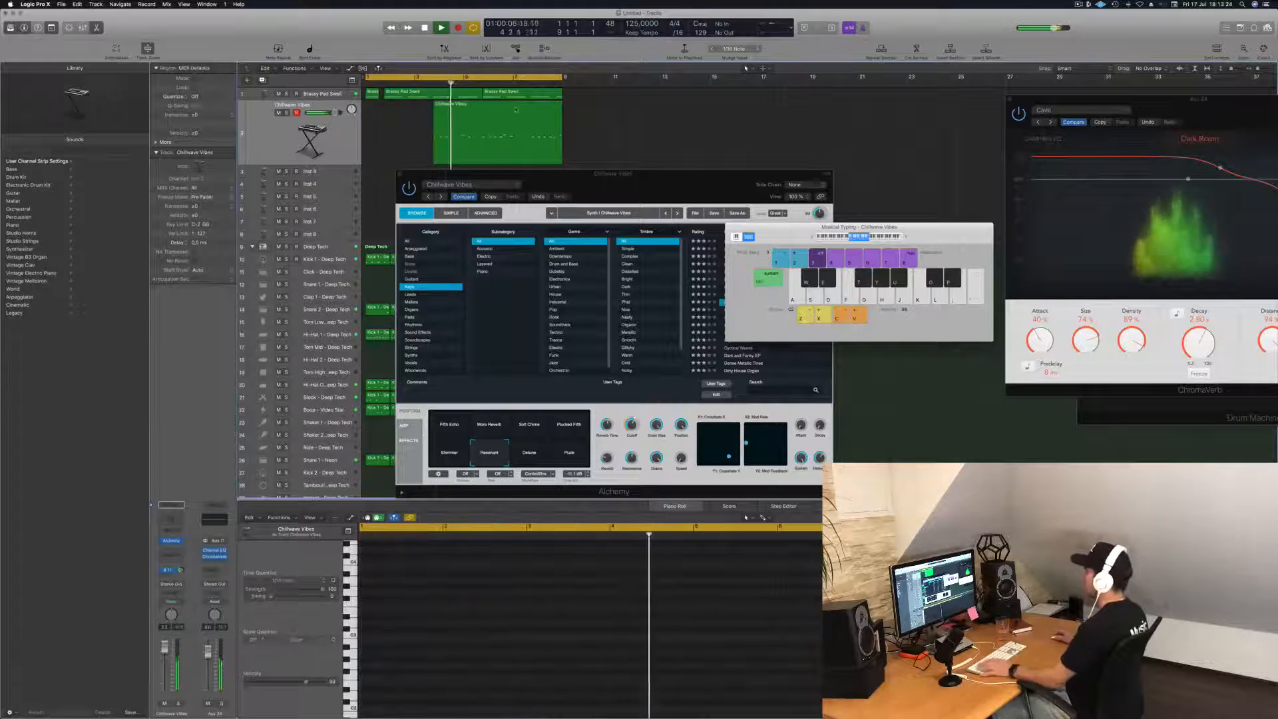
# Step: Split the remaining Chillwave Vibes region just before bar 6 and delete the part after the cut
pyautogui.click(516, 110)
pyautogui.press('Return')
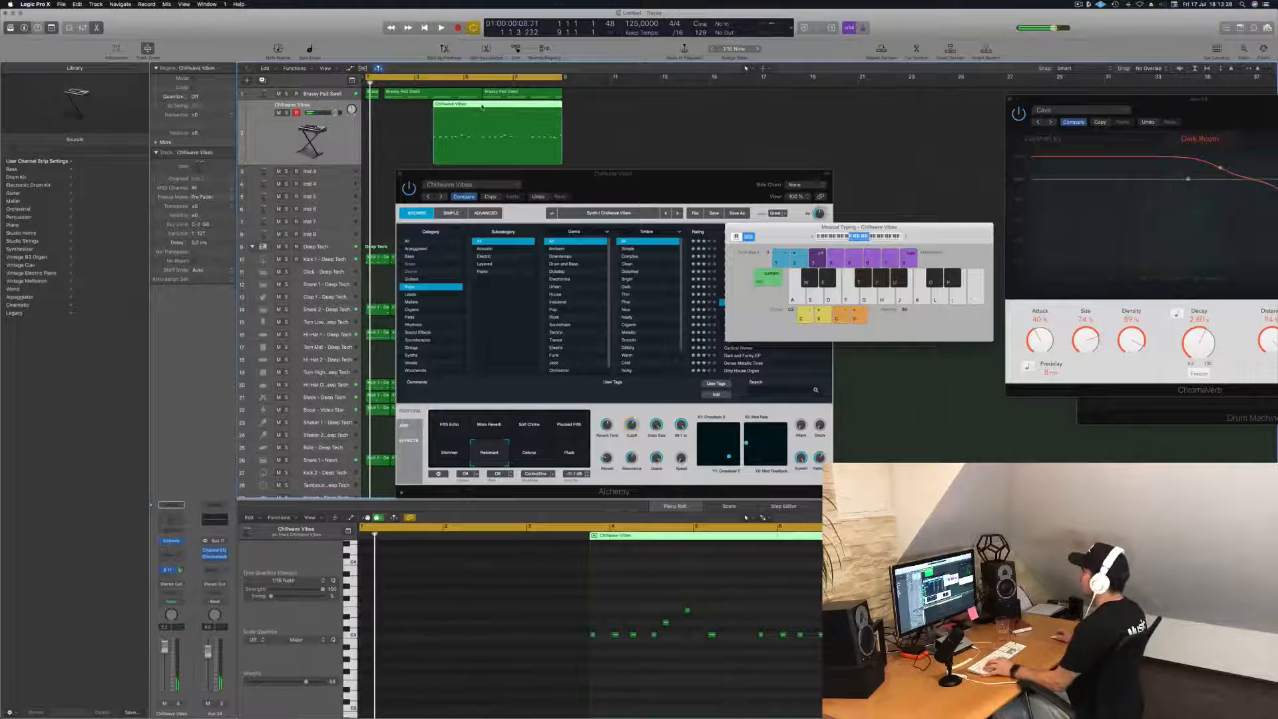
pyautogui.hscroll(1, 482, 106)
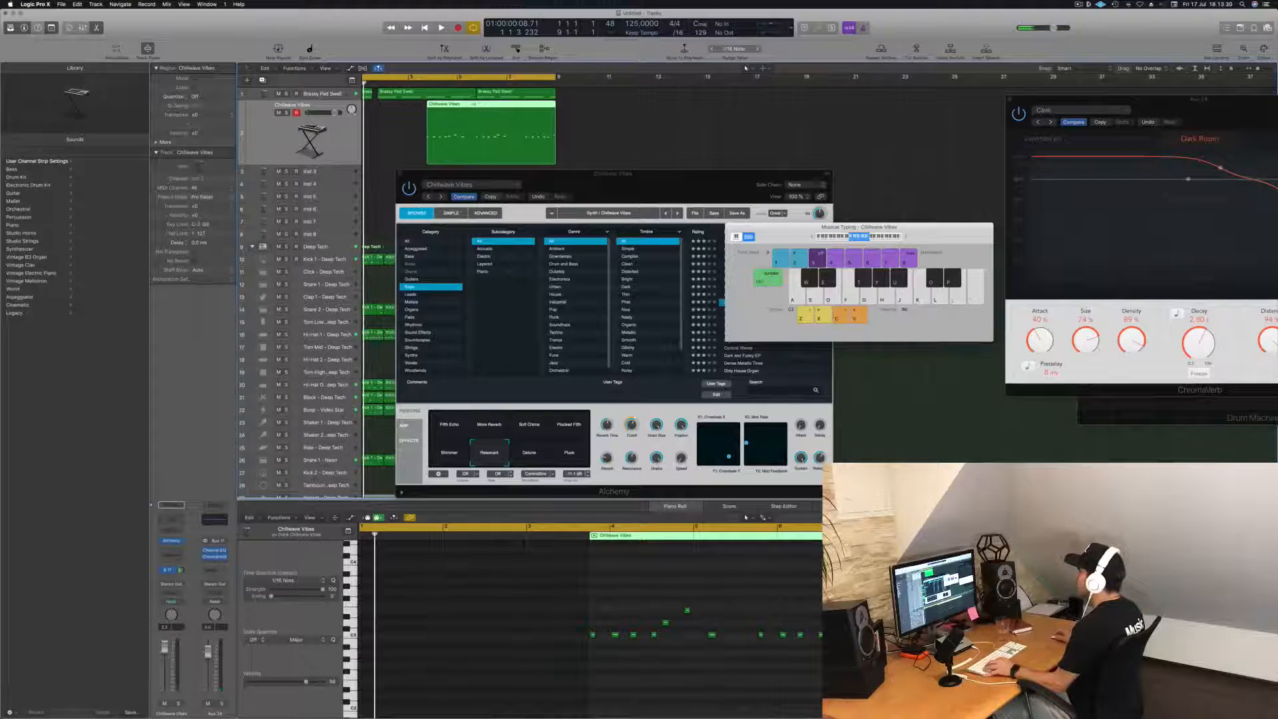
pyautogui.keyDown('super'); pyautogui.doubleClick(475, 104); pyautogui.keyUp('super')
pyautogui.press('Delete')
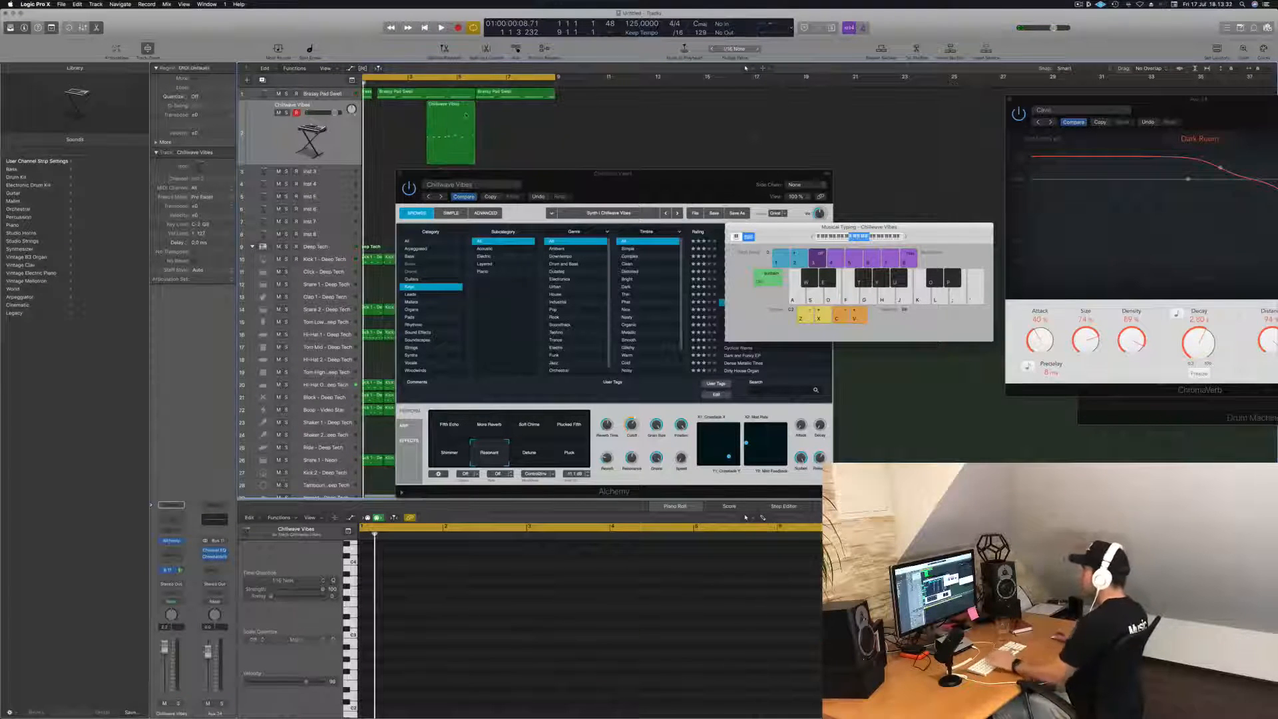
# Step: Move the Alchemy window off the tracks and adjust the Chillwave Vibes region's end to a two-bar length
pyautogui.click(466, 162)
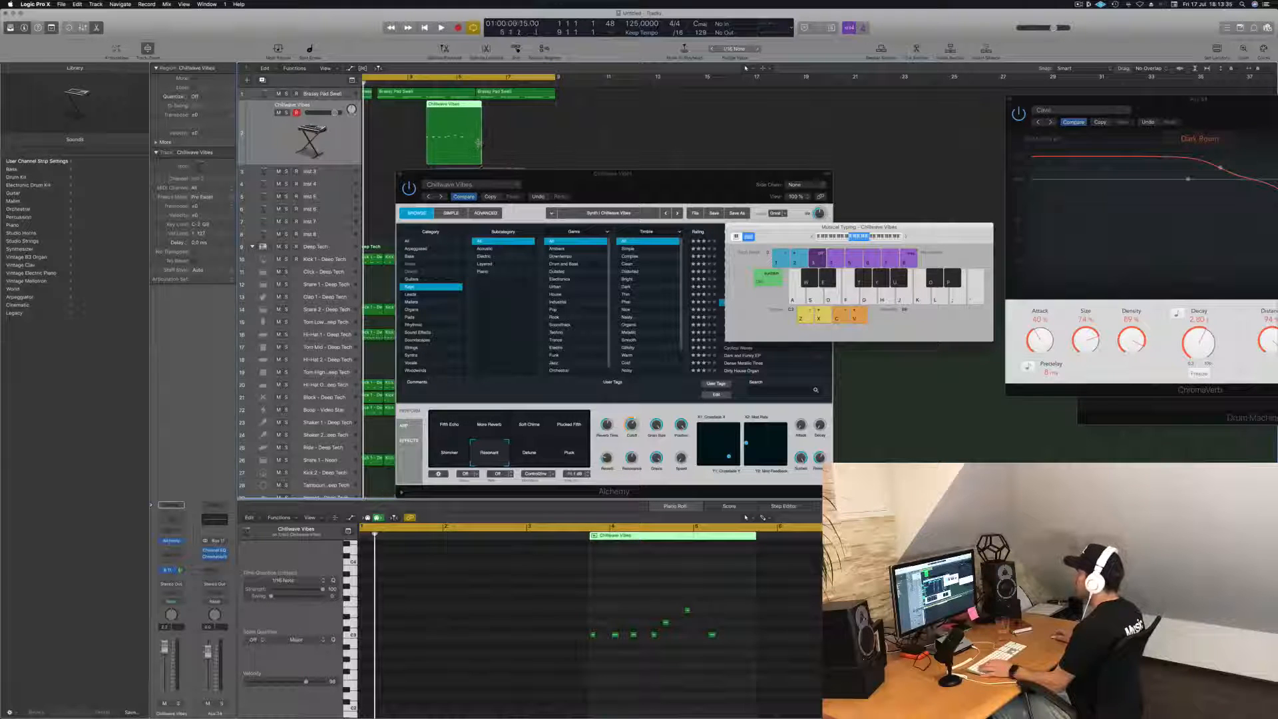
pyautogui.moveTo(499, 174); pyautogui.dragTo(668, 301)
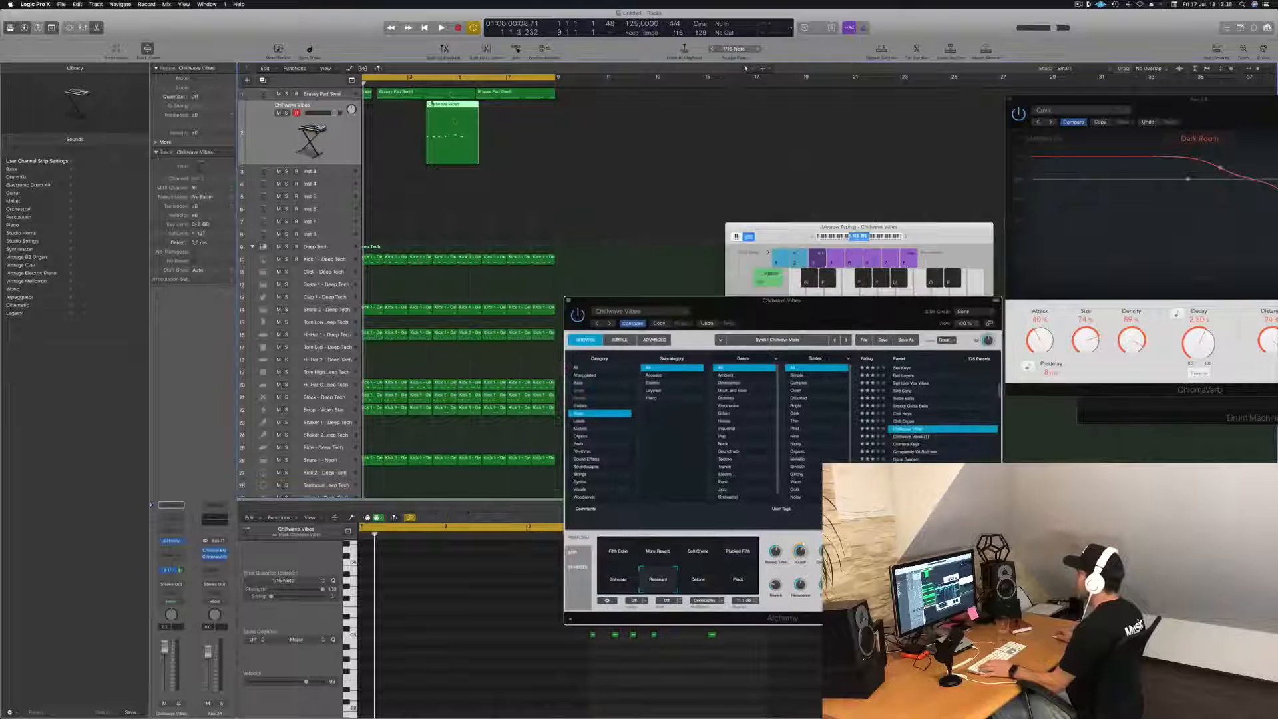
pyautogui.click(457, 123)
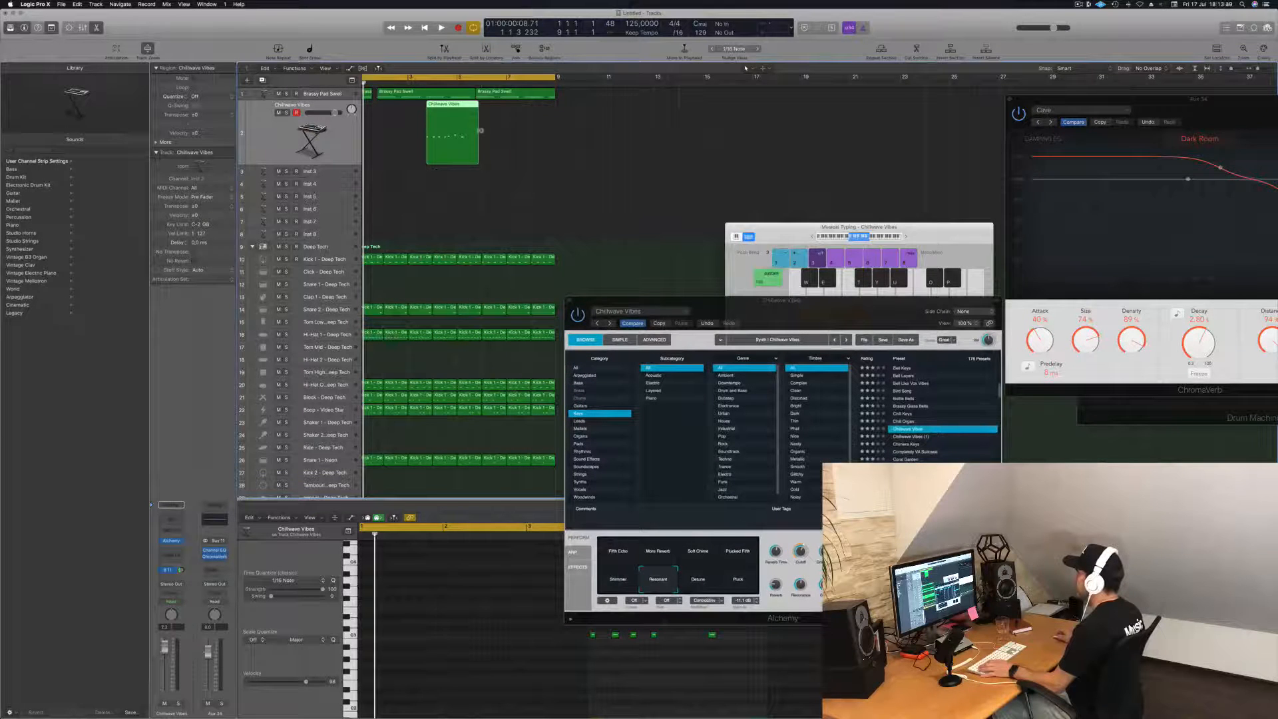
pyautogui.moveTo(478, 161); pyautogui.dragTo(491, 160)
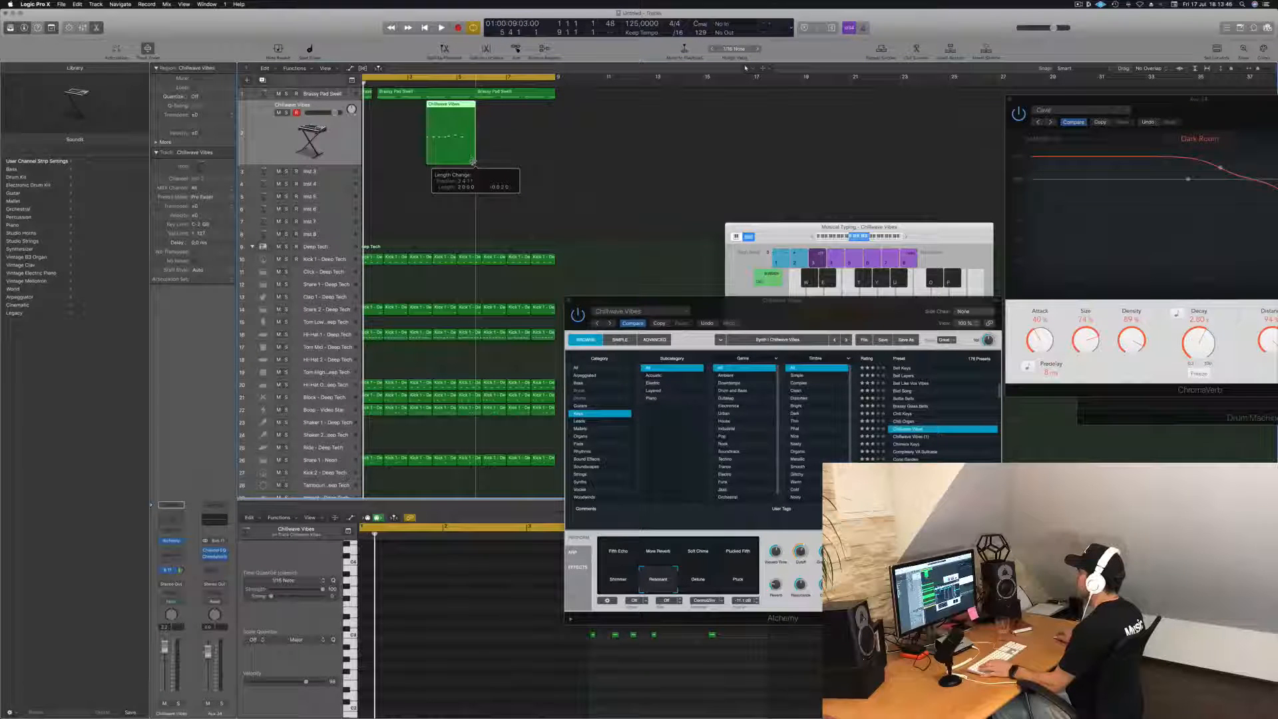
pyautogui.moveTo(473, 161); pyautogui.dragTo(472, 161)
# Step: Copy the two-bar region into four back-to-back Chillwave Vibes regions starting just before bar 2, and play the loop
pyautogui.press('space')
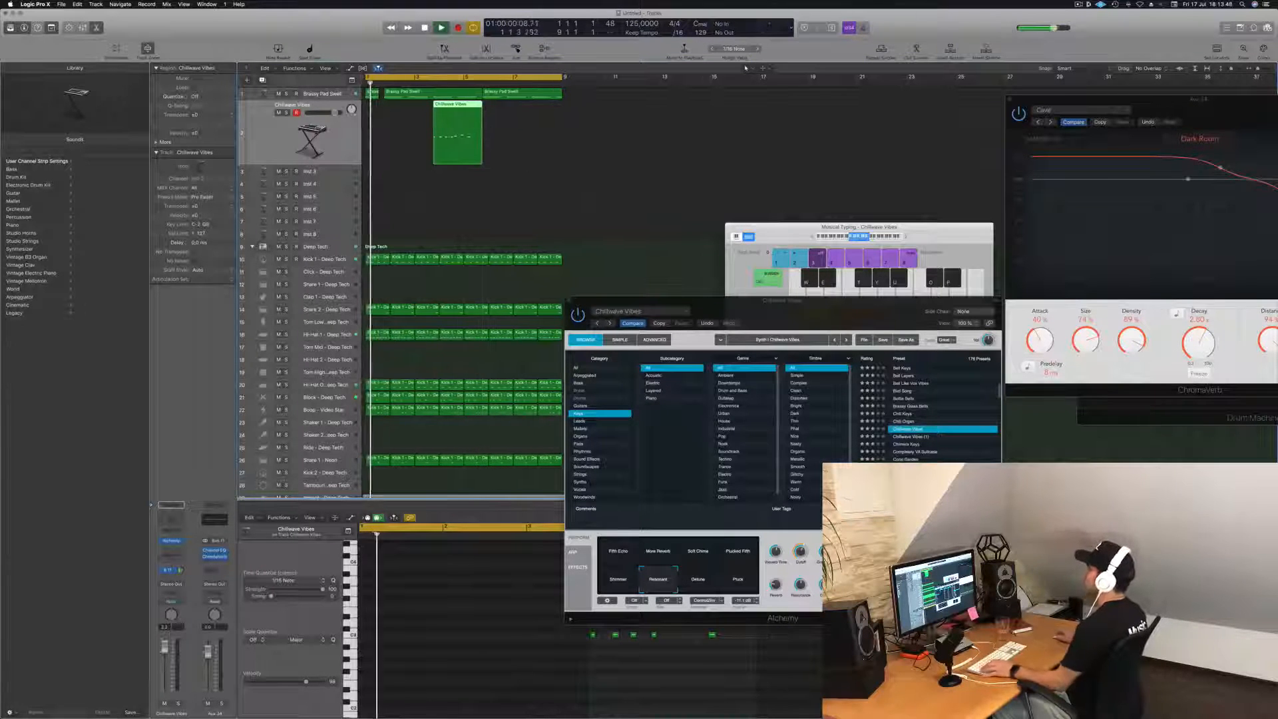
pyautogui.moveTo(440, 112); pyautogui.dragTo(500, 108)
pyautogui.click(351, 131)
pyautogui.press('space')
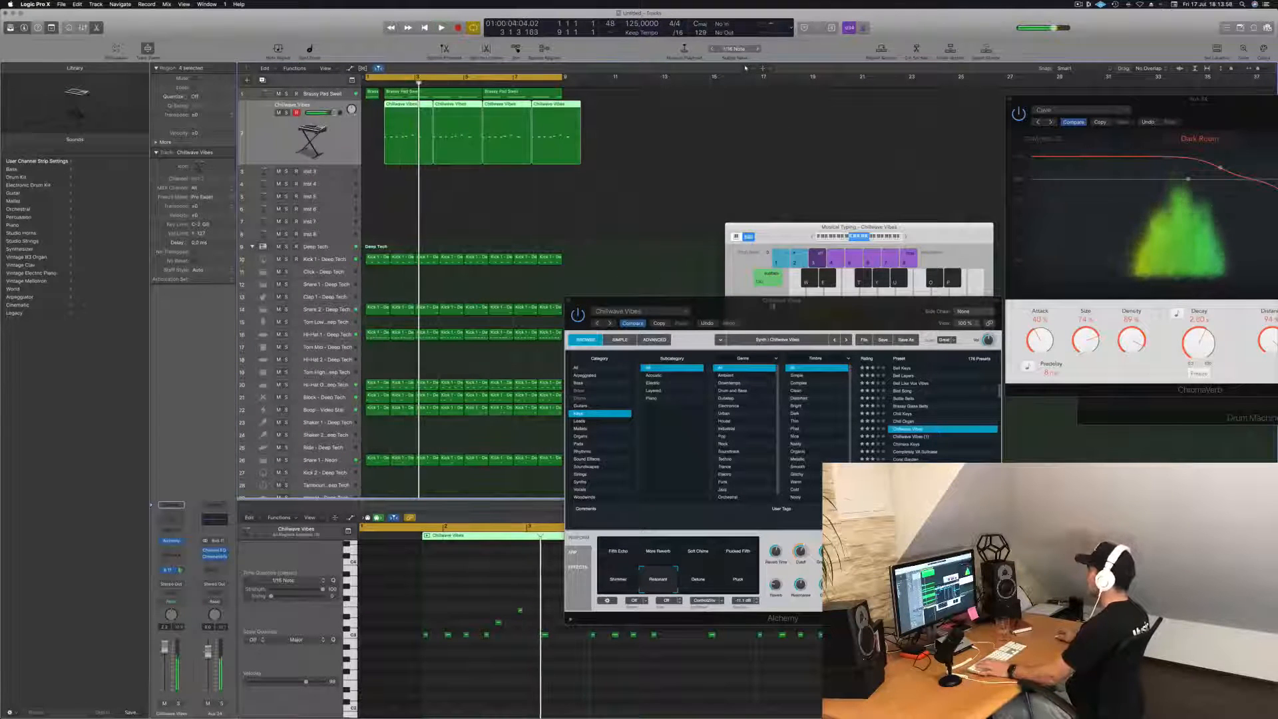
pyautogui.moveTo(769, 313); pyautogui.dragTo(701, 204)
pyautogui.press('space')
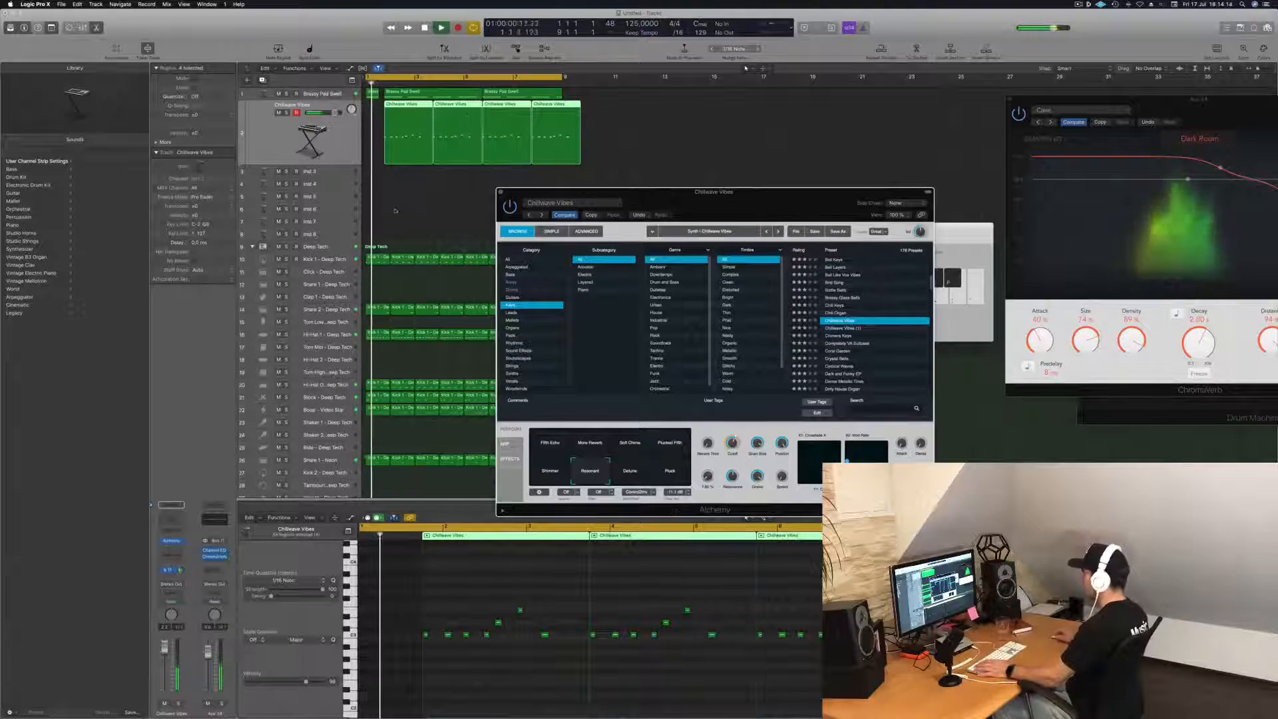
# Step: Raise the last note of the second Chillwave Vibes region to the pitch of that phrase's highest note
pyautogui.click(484, 622)
pyautogui.press('super+a')
pyautogui.scroll(3, 526, 674)
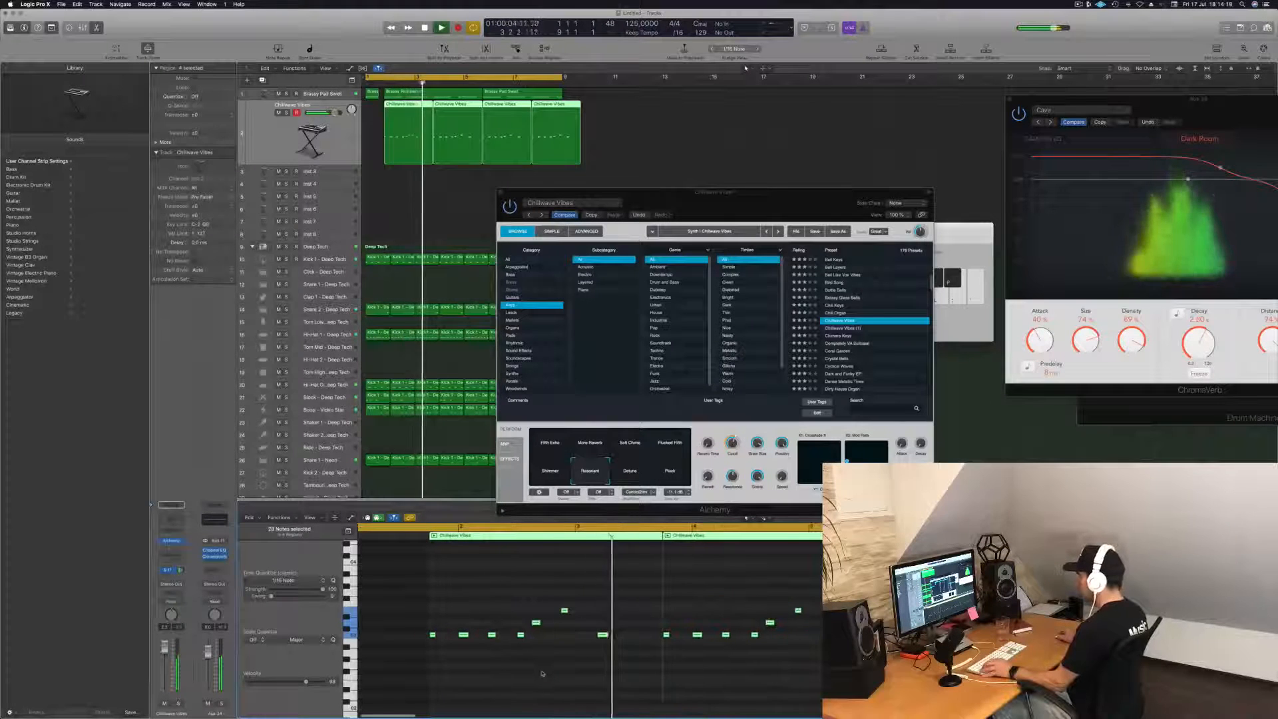
pyautogui.scroll(-3, 543, 673)
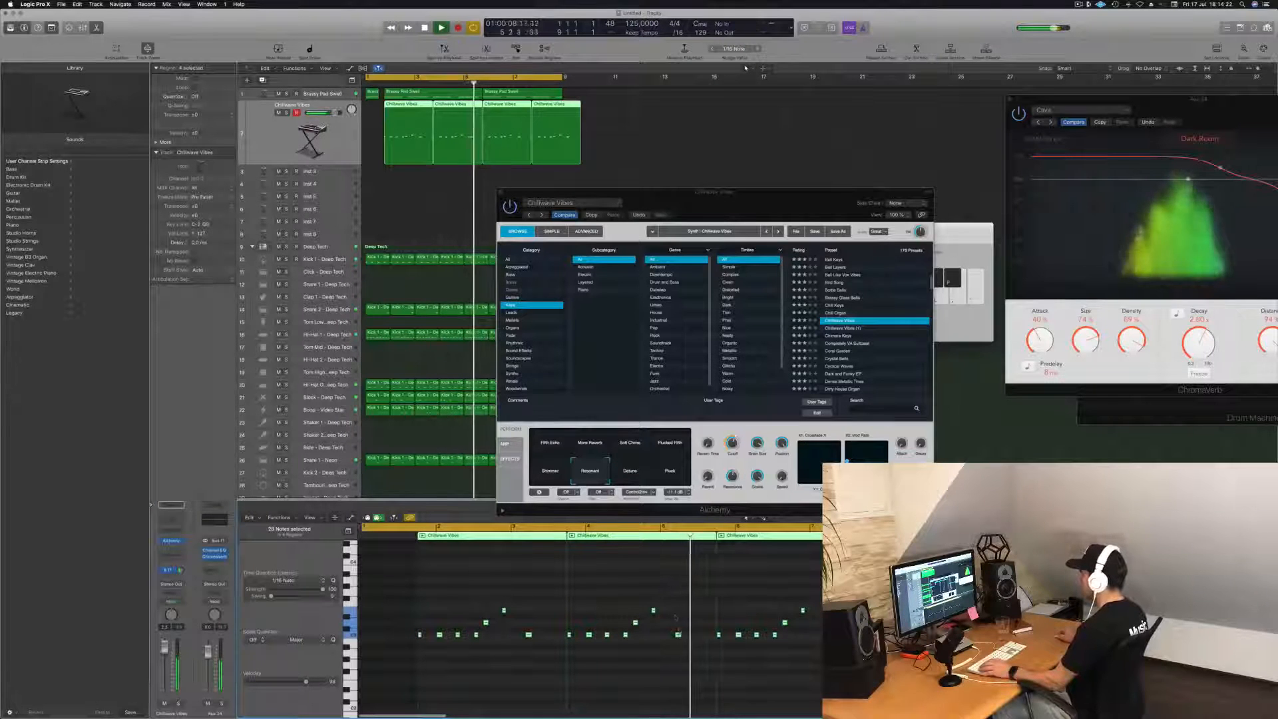
pyautogui.click(679, 635)
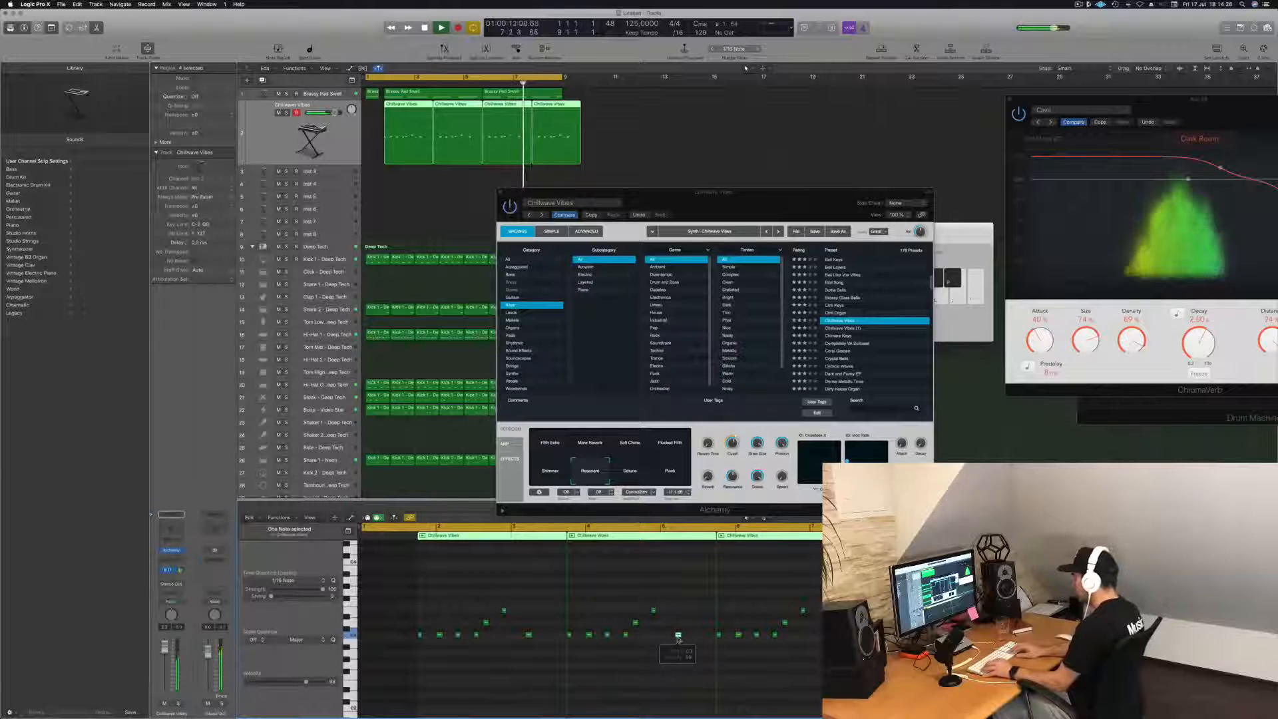
pyautogui.press('Return')
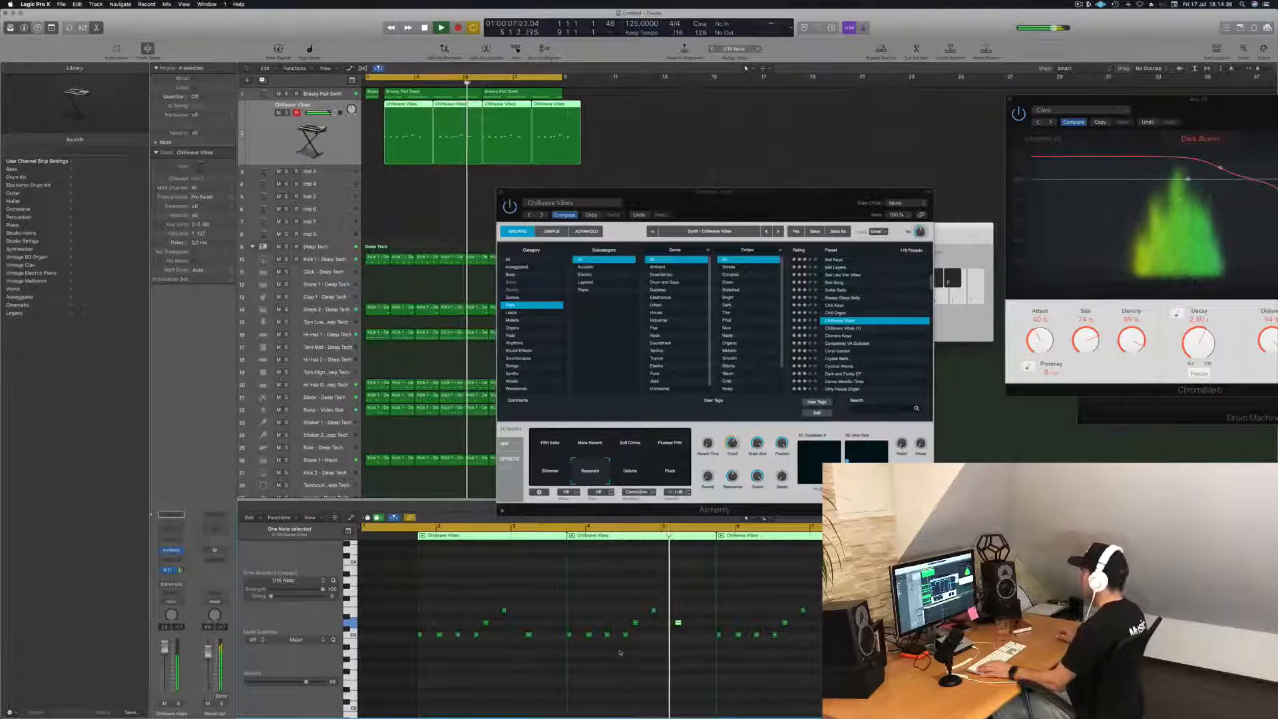
pyautogui.press('Return')
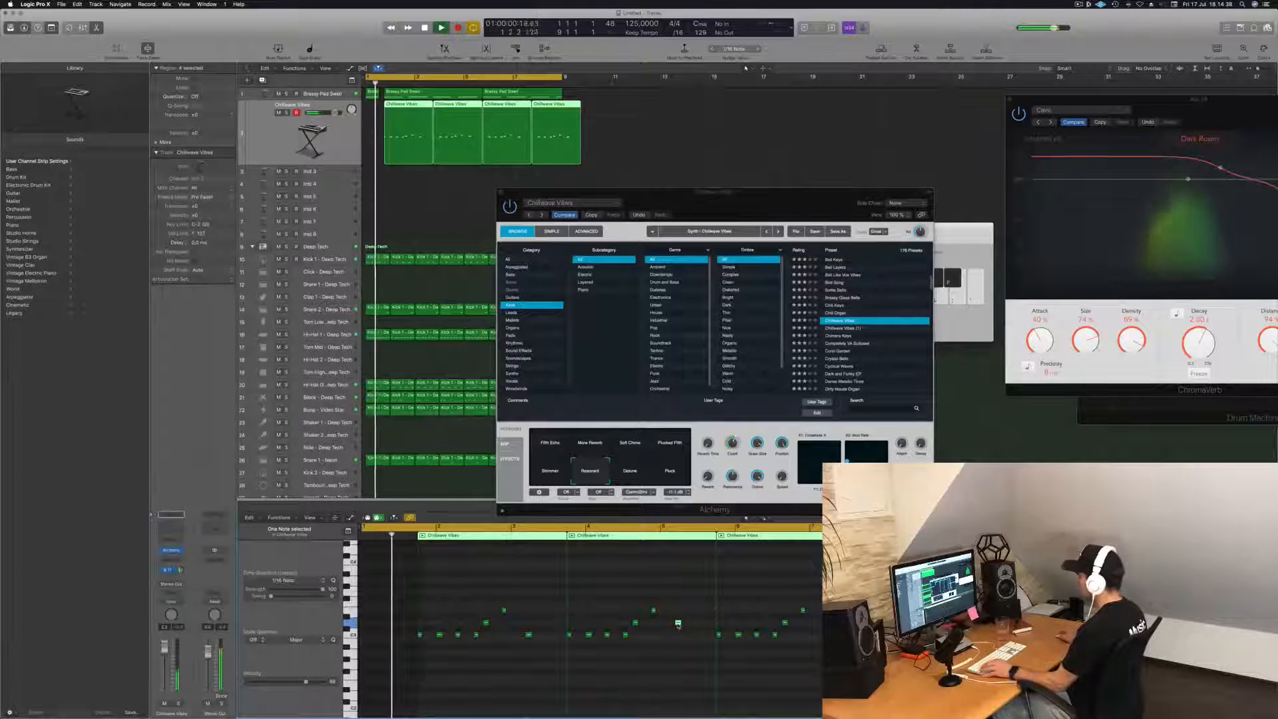
pyautogui.hotkey('alt', 'Up')
pyautogui.hotkey('alt', 'Up')
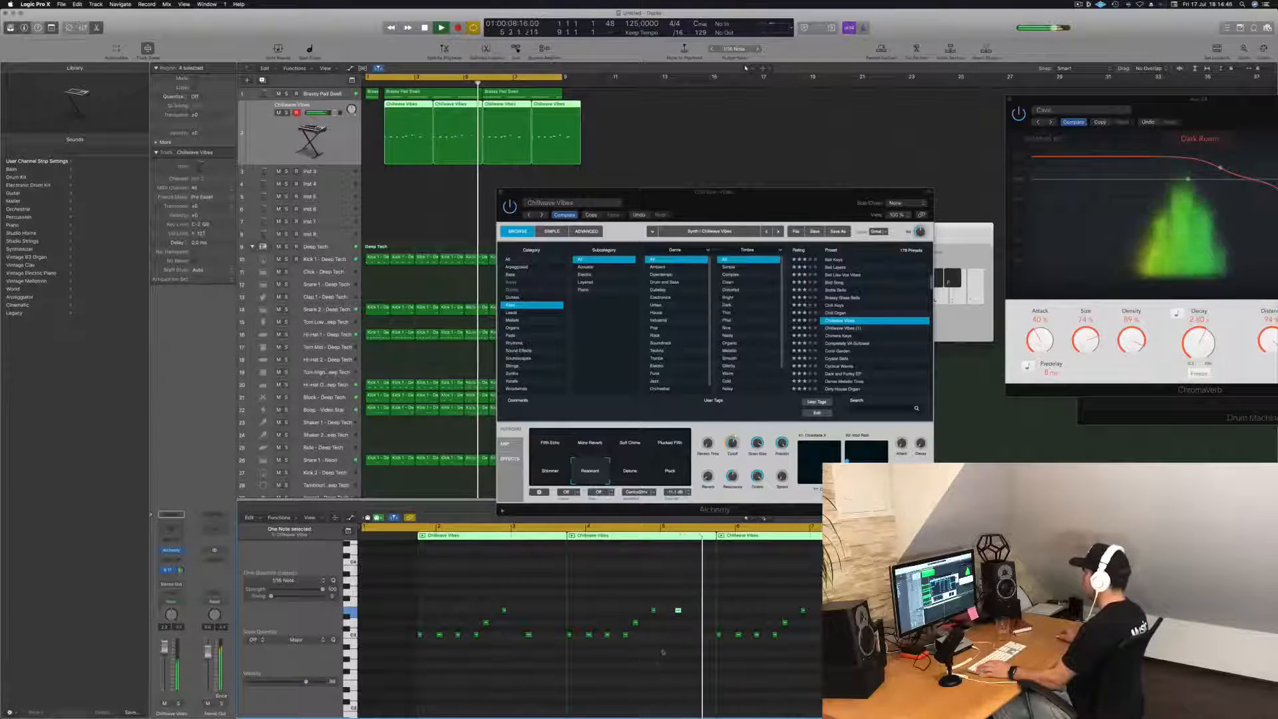
# Step: Replace the last two Chillwave Vibes regions with copies of the first two and replay from the start
pyautogui.moveTo(649, 116); pyautogui.dragTo(505, 111)
pyautogui.press('Delete')
pyautogui.moveTo(649, 209); pyautogui.dragTo(764, 256)
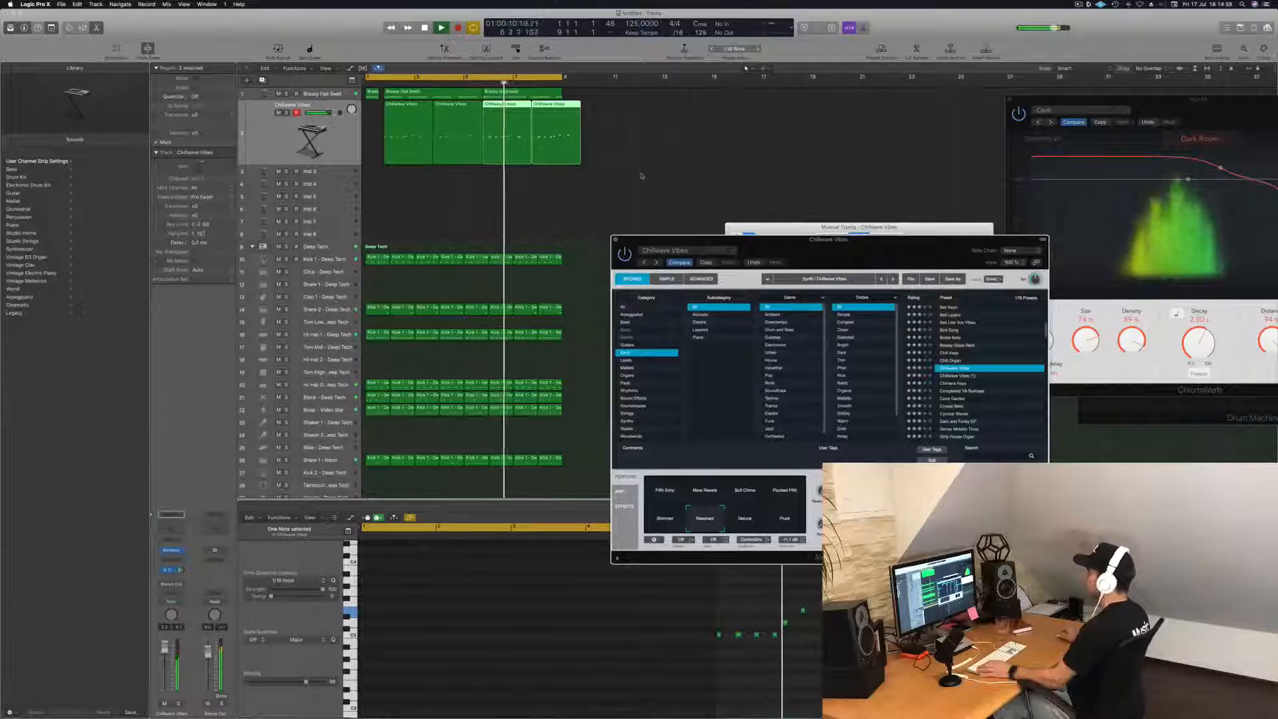
pyautogui.press('Return')
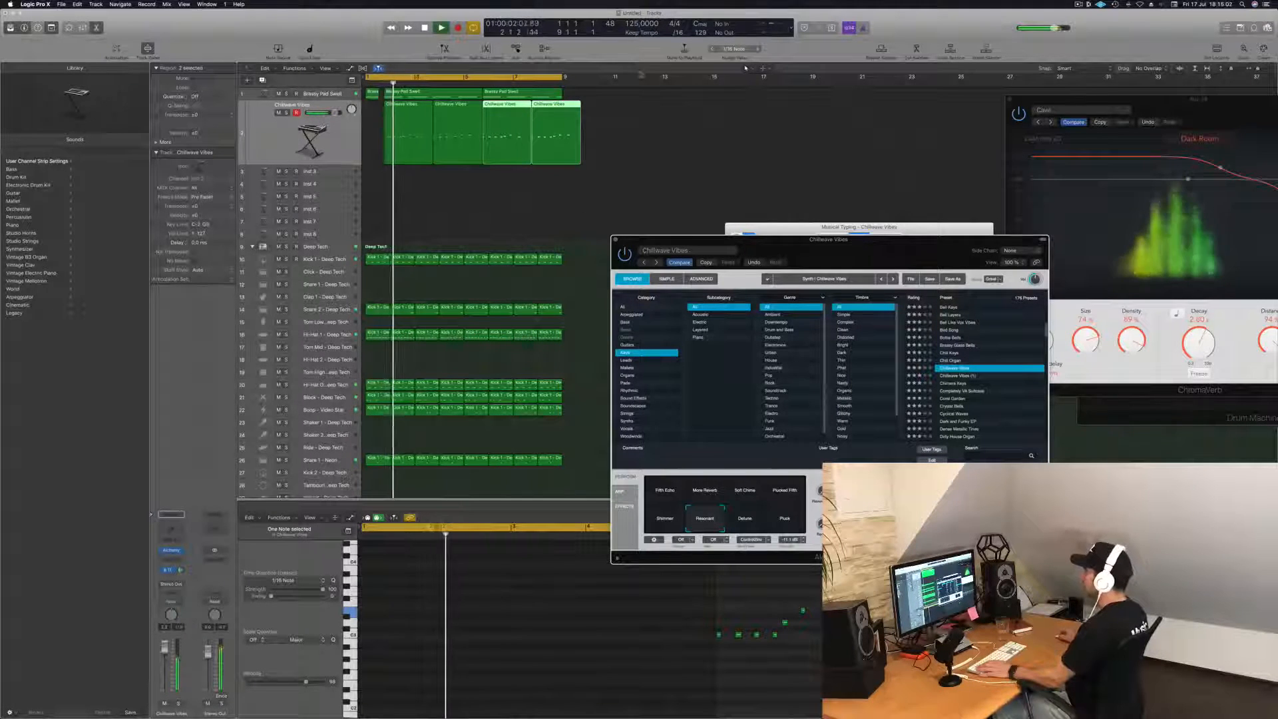
# Step: Extend the second brass pad region to the end of the keys regions and delete the short pad fragment at the start
pyautogui.click(561, 95)
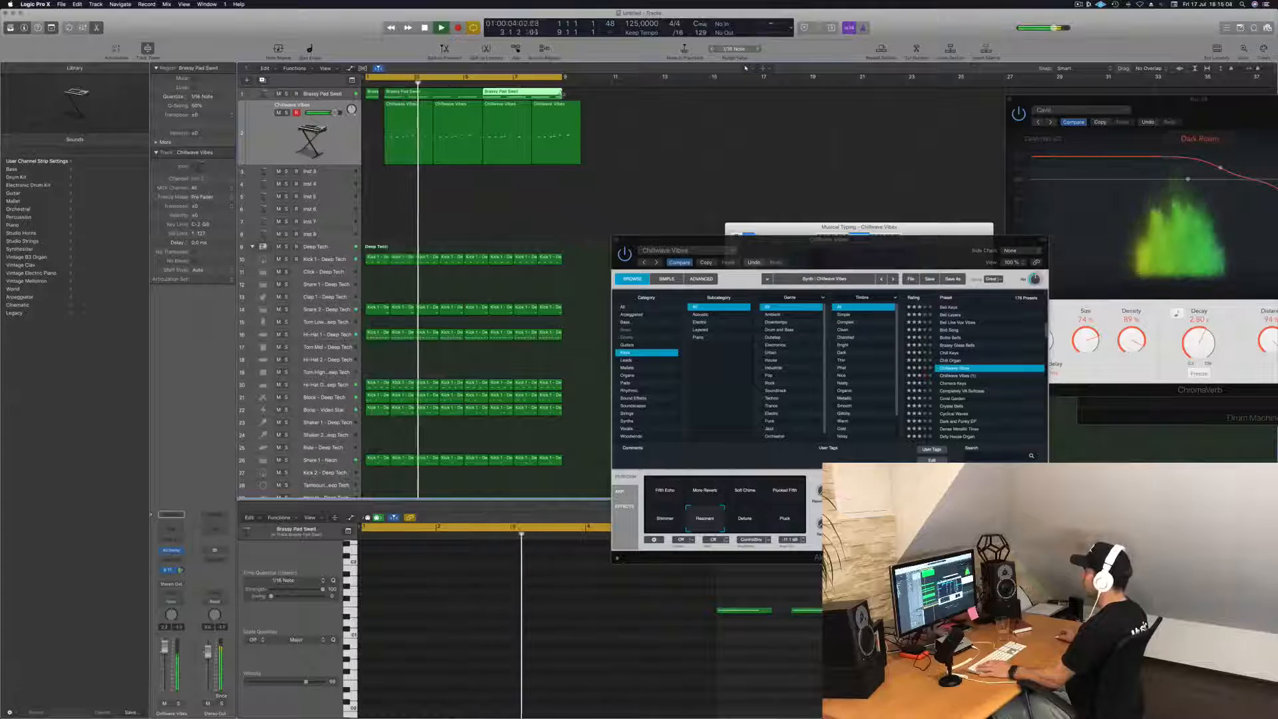
pyautogui.moveTo(561, 94); pyautogui.dragTo(578, 94)
pyautogui.press('Return')
pyautogui.click(373, 97)
pyautogui.press('Delete')
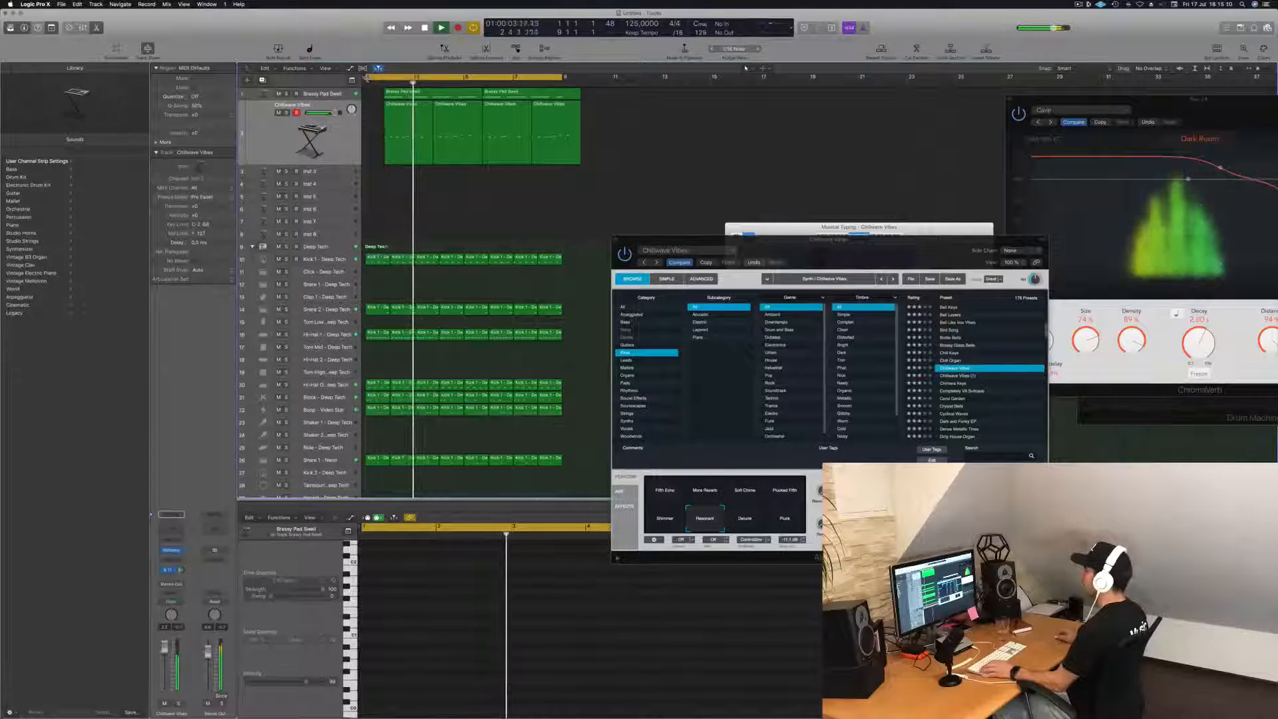
# Step: Shift the cycle range to span exactly the brass pad and Chillwave Vibes regions during playback
pyautogui.press('space')
pyautogui.press('space')
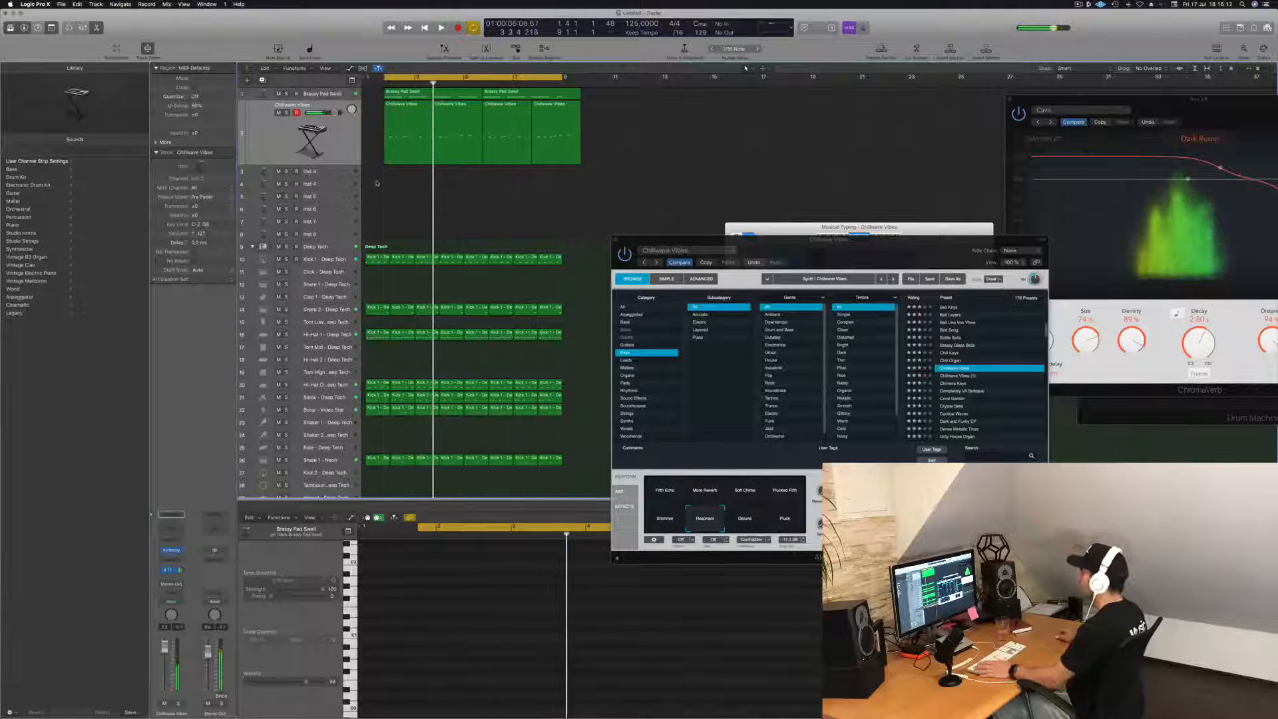
pyautogui.hscroll(1, 444, 229)
pyautogui.hscroll(1, 456, 231)
pyautogui.hscroll(-3, 492, 236)
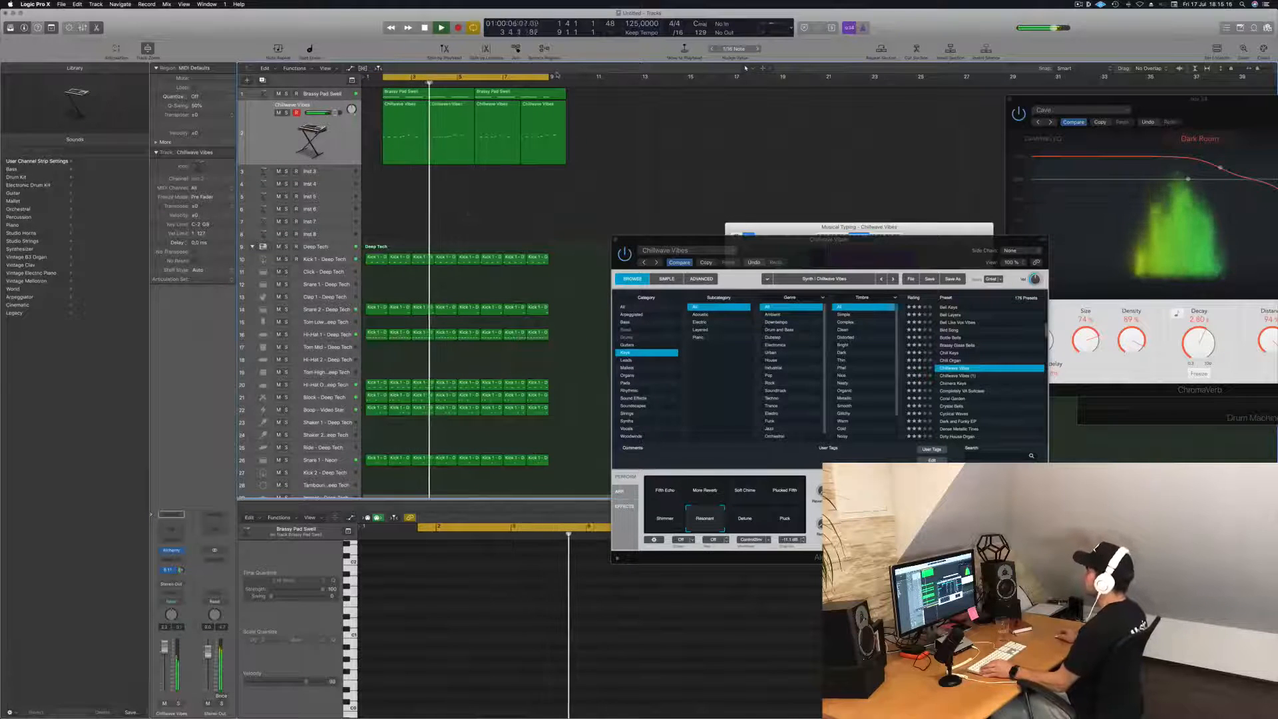
pyautogui.moveTo(551, 77); pyautogui.dragTo(566, 78)
# Step: Select the first note of the second brass pad region and close the Alchemy window
pyautogui.click(538, 91)
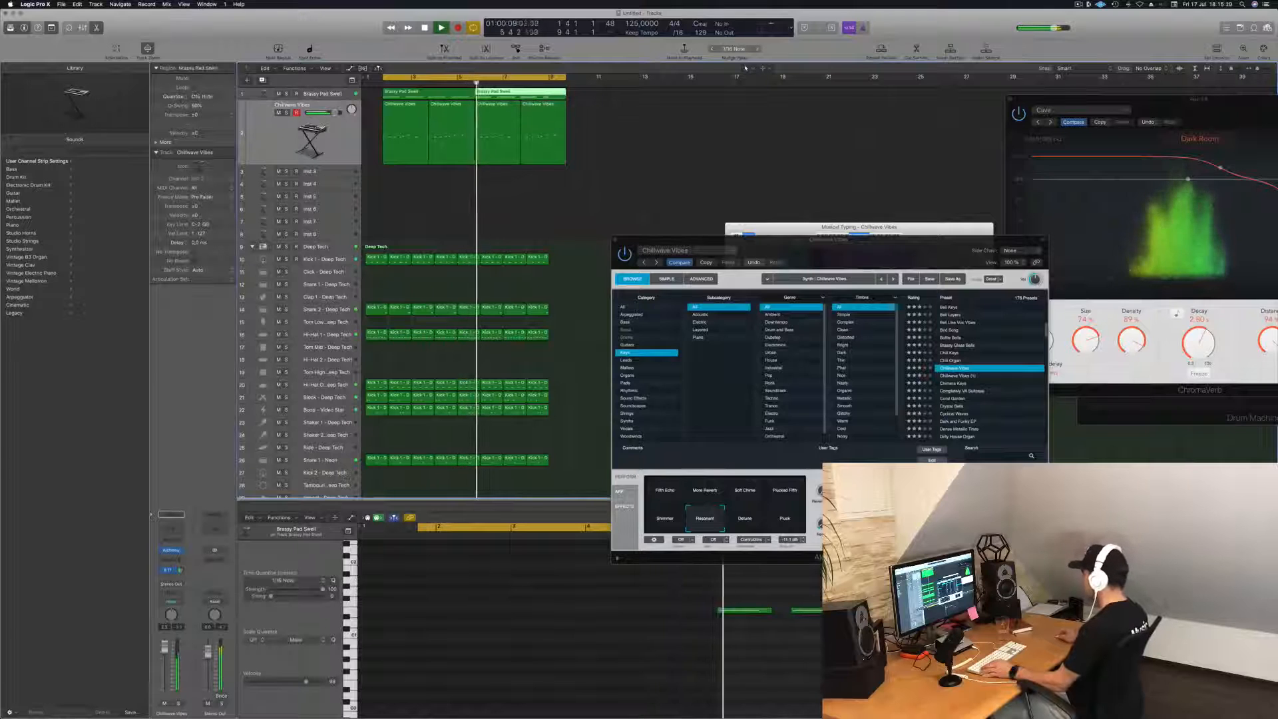
pyautogui.click(719, 612)
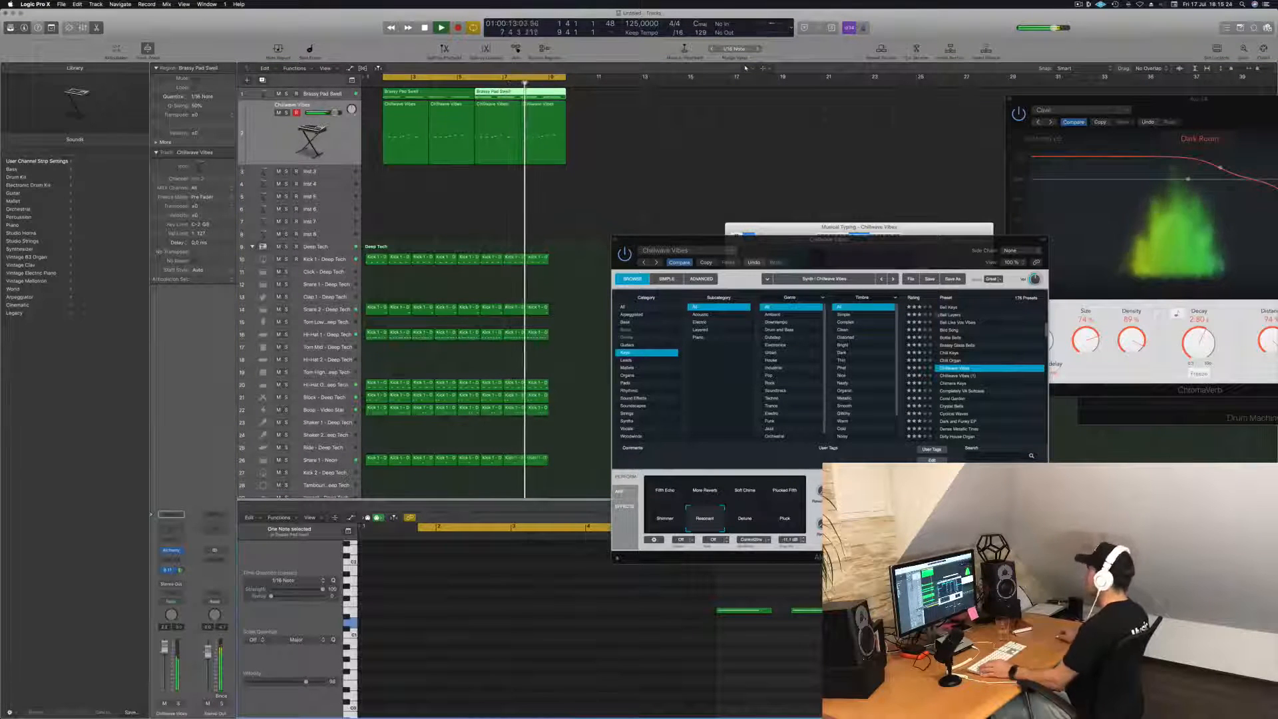
pyautogui.moveTo(882, 248); pyautogui.dragTo(905, 245)
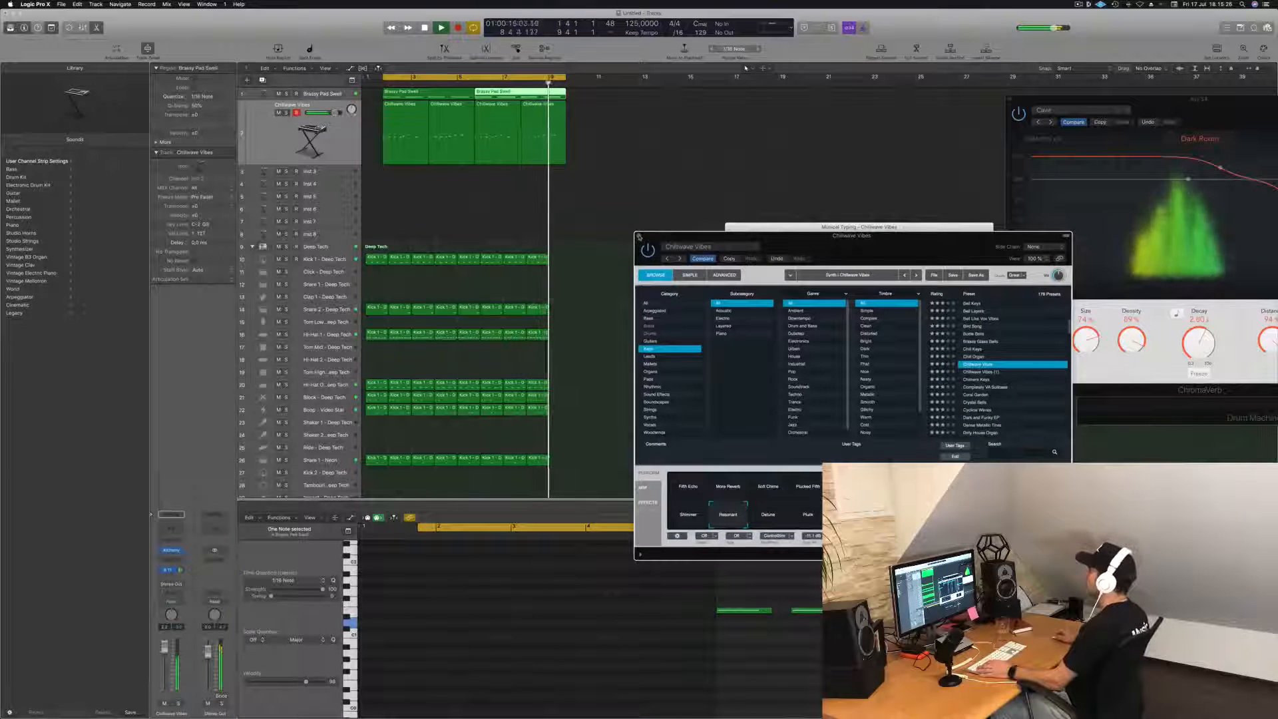
pyautogui.click(638, 236)
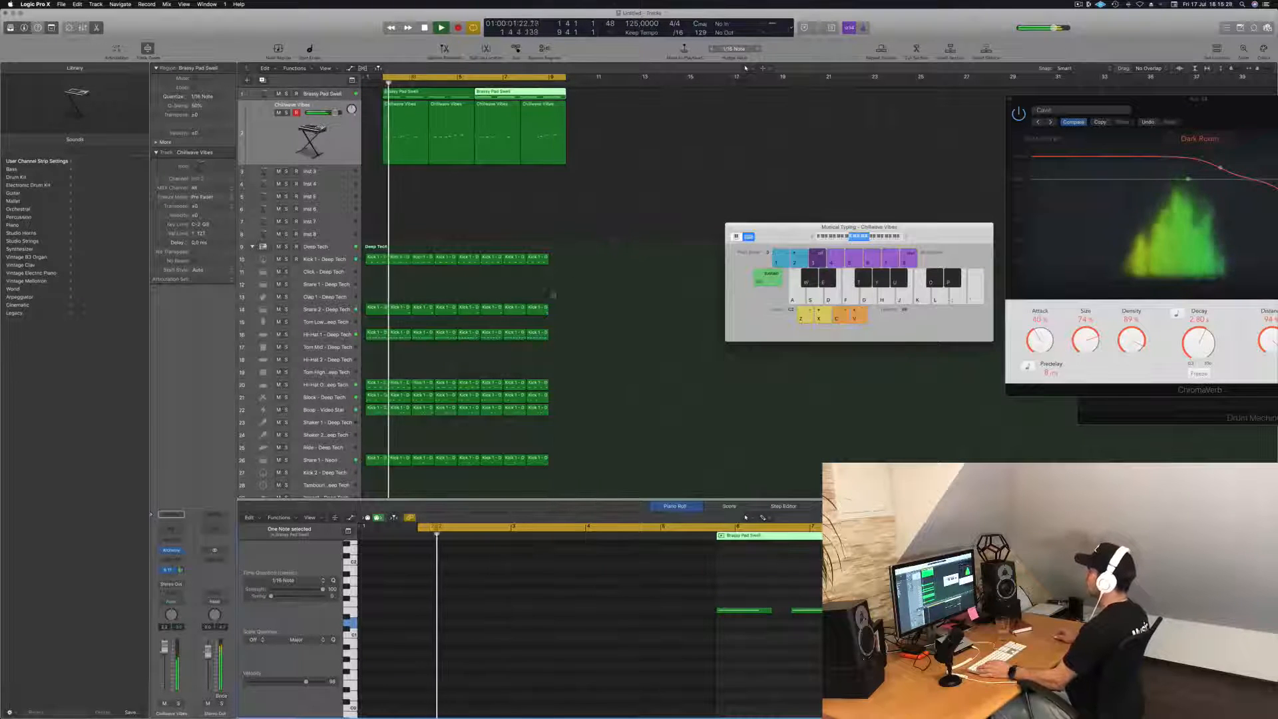
# Step: Copy the last set of Deep Tech drum regions directly behind them, extending the drum pattern past the melody regions' end
pyautogui.moveTo(566, 243); pyautogui.dragTo(536, 473)
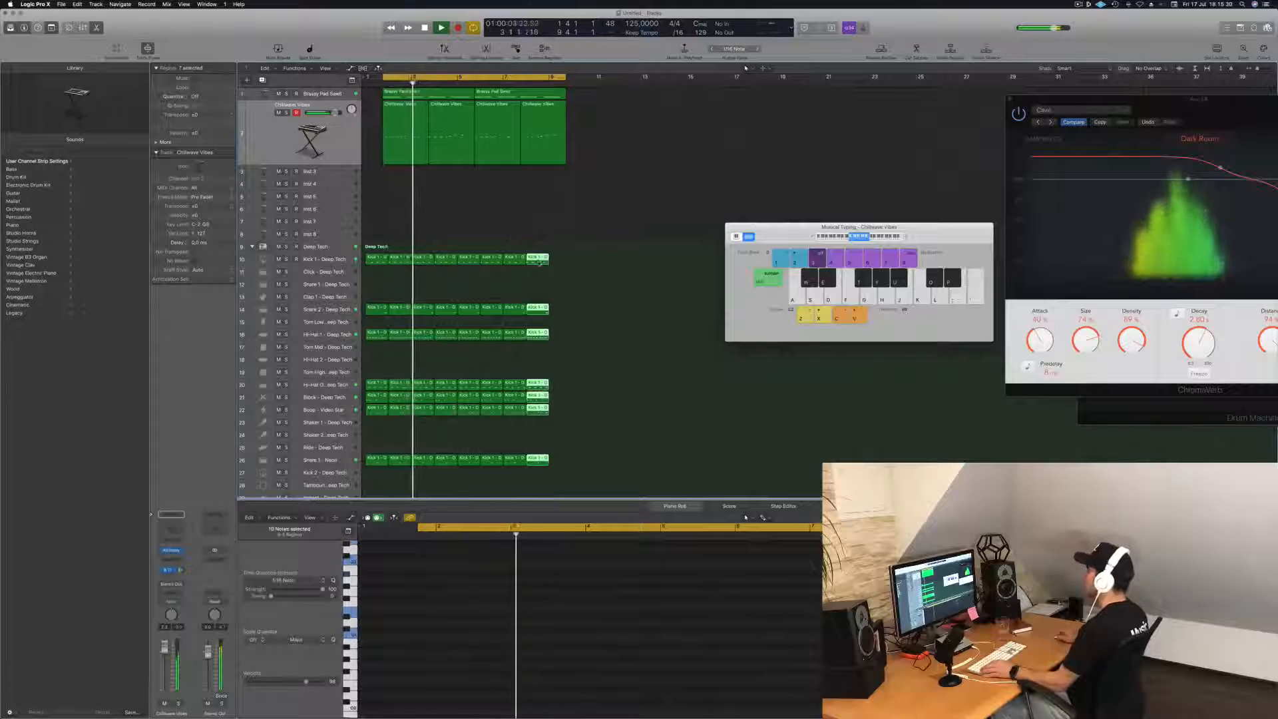
pyautogui.moveTo(538, 258); pyautogui.dragTo(560, 258)
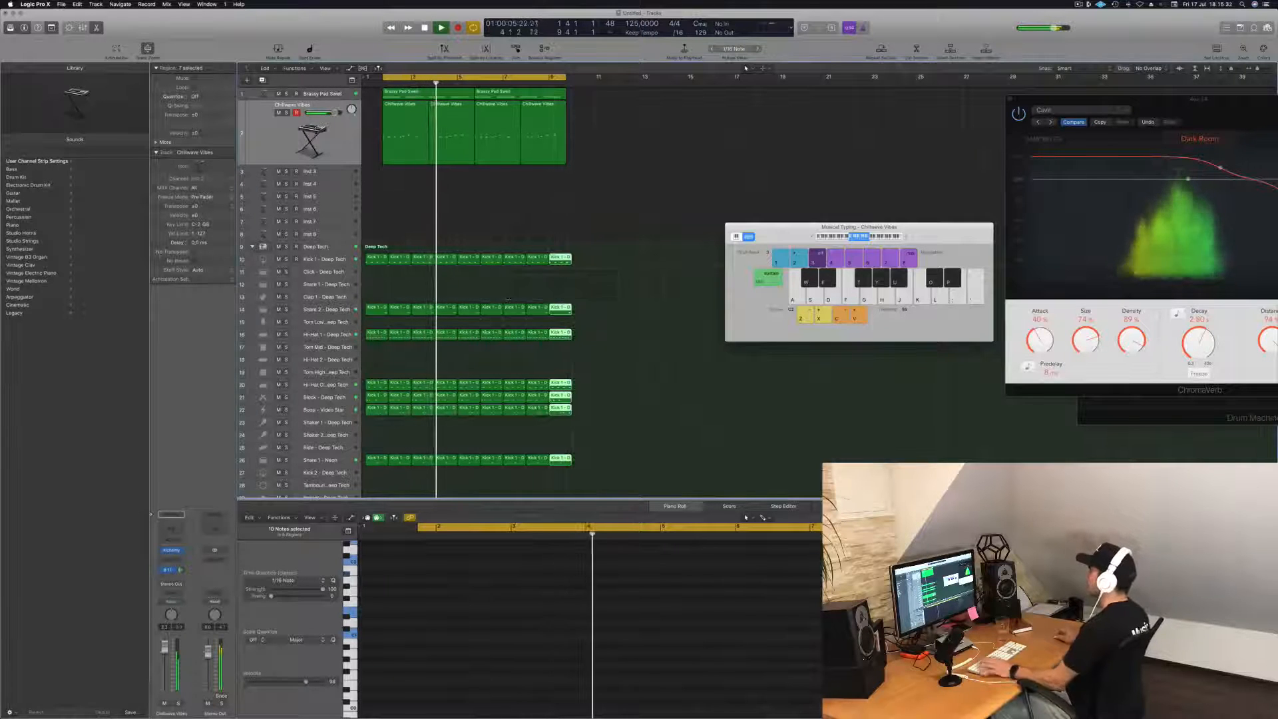
# Step: Open Alchemy on the Chillwave Vibes track and restart playback to hear its current sound
pyautogui.click(295, 128)
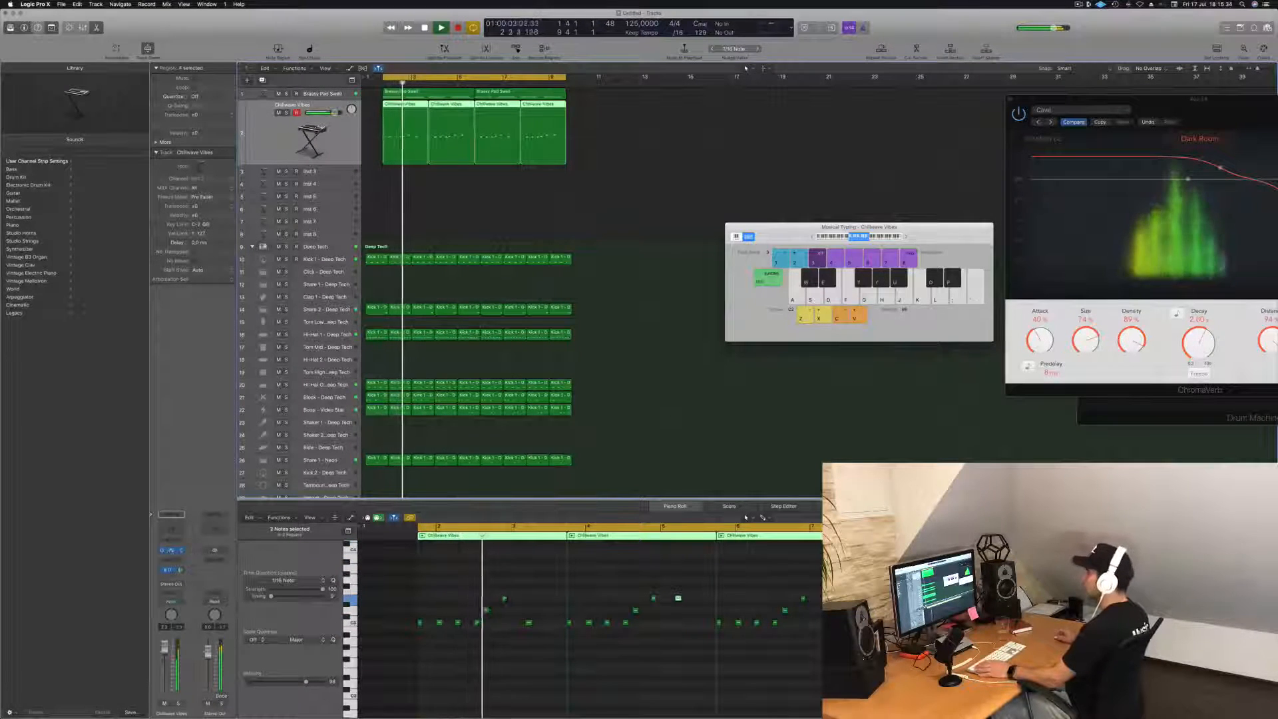
pyautogui.click(171, 551)
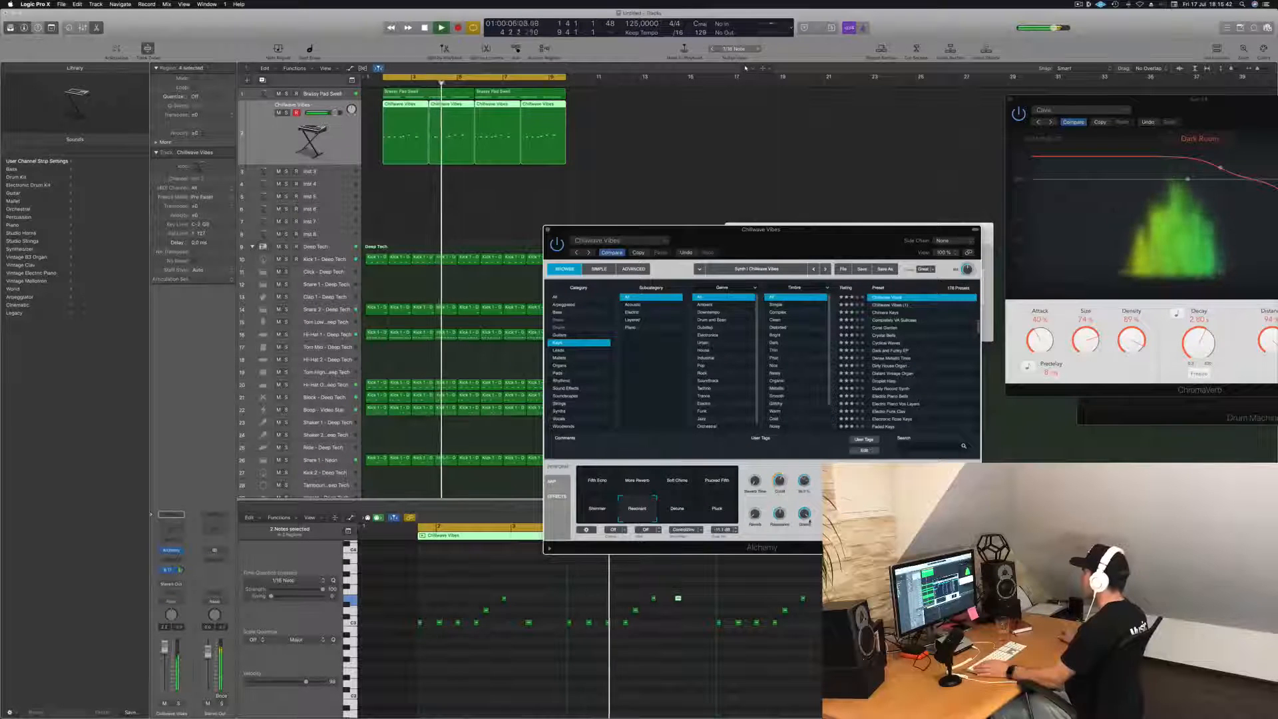
pyautogui.press('space')
pyautogui.press('space')
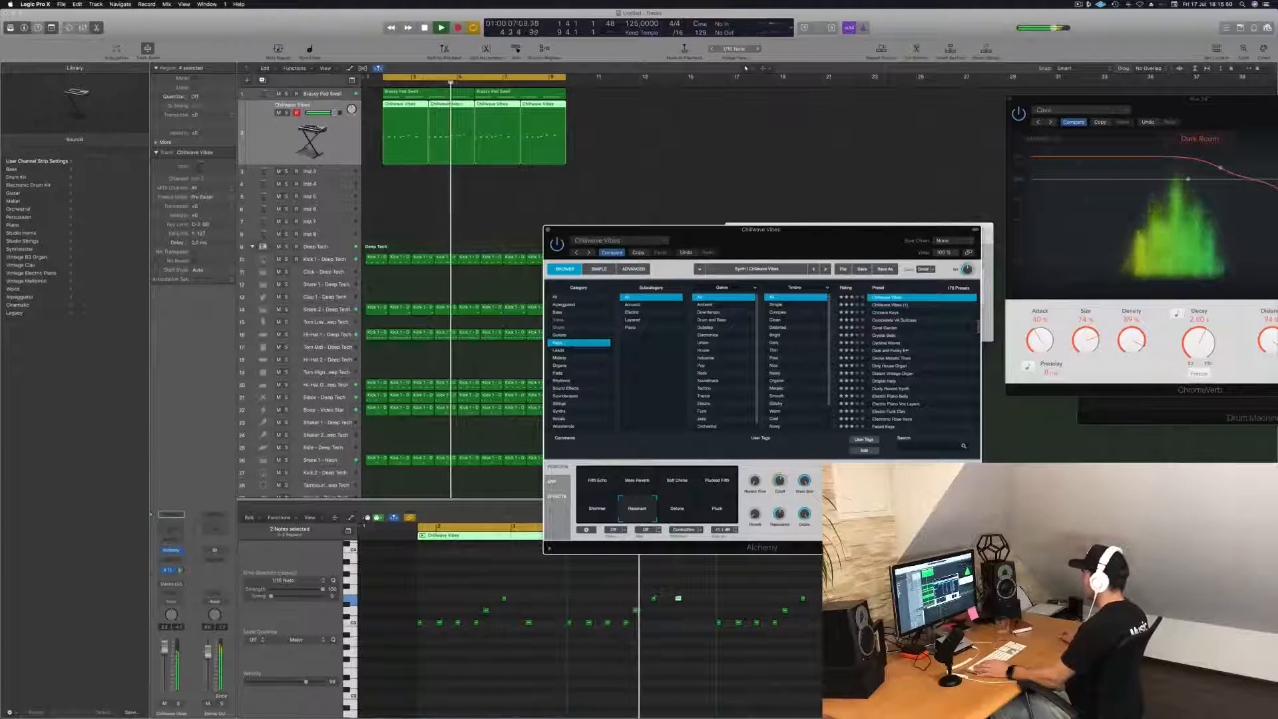
pyautogui.press('space')
pyautogui.press('space')
# Step: Audition the Fifth Echo, More Reverb, Soft Chime, Plucked Fifth and Resonant performance snapshots in Alchemy during playback
pyautogui.click(600, 486)
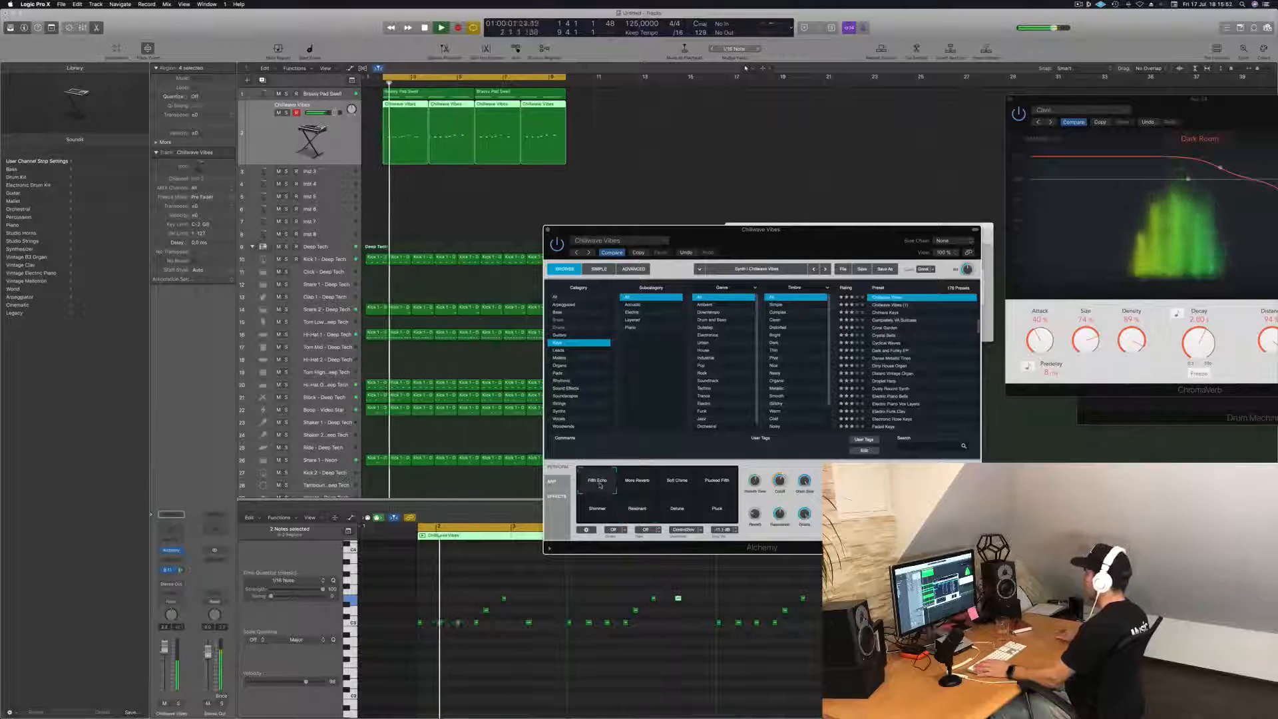
pyautogui.click(636, 484)
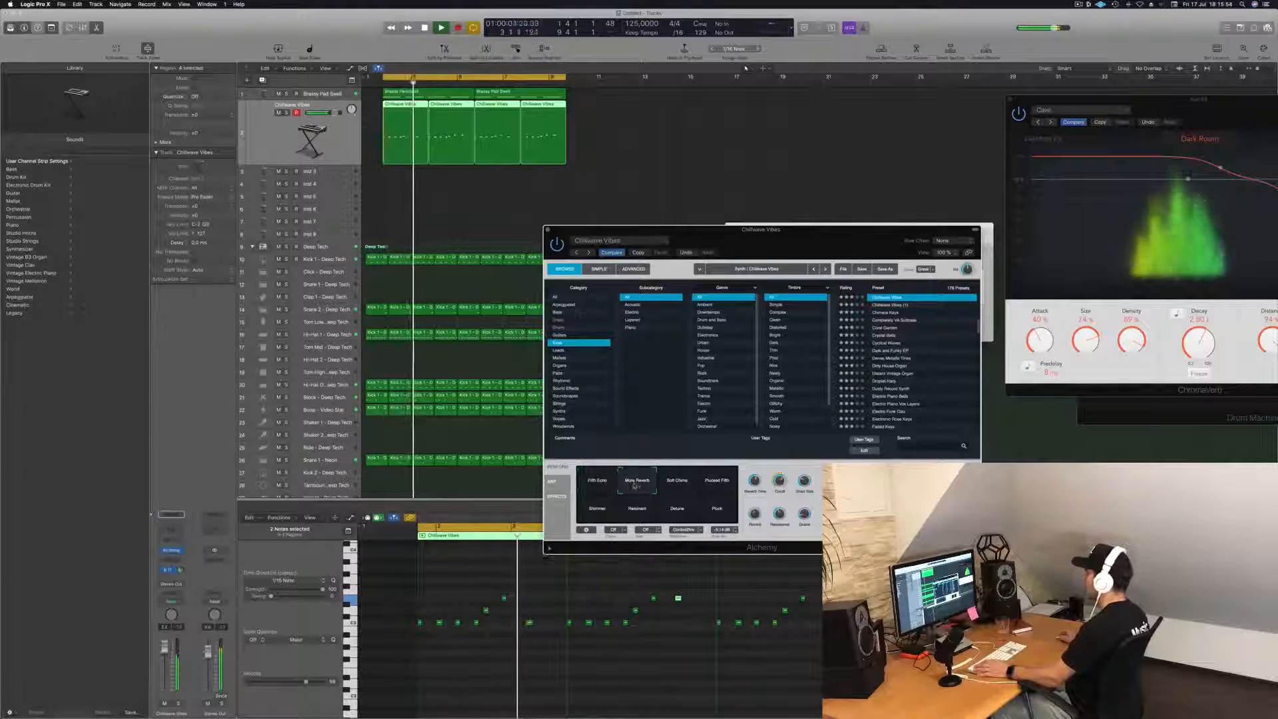
pyautogui.click(686, 484)
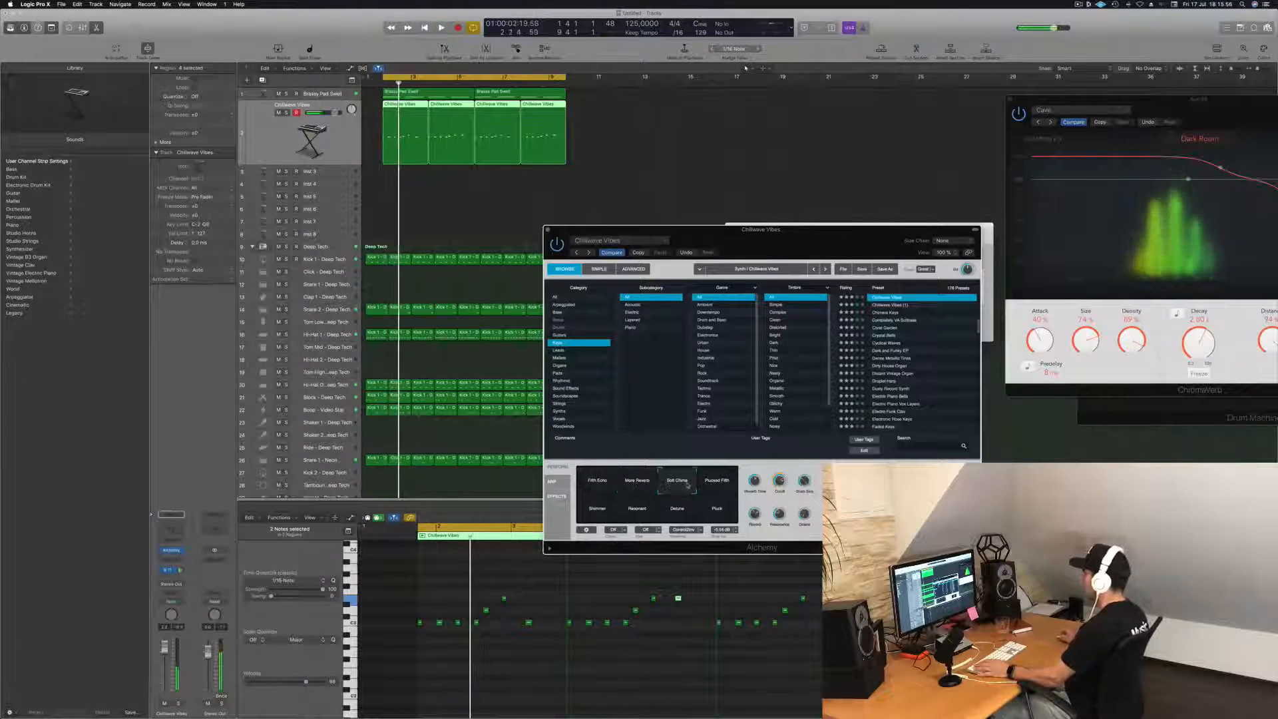
pyautogui.click(722, 484)
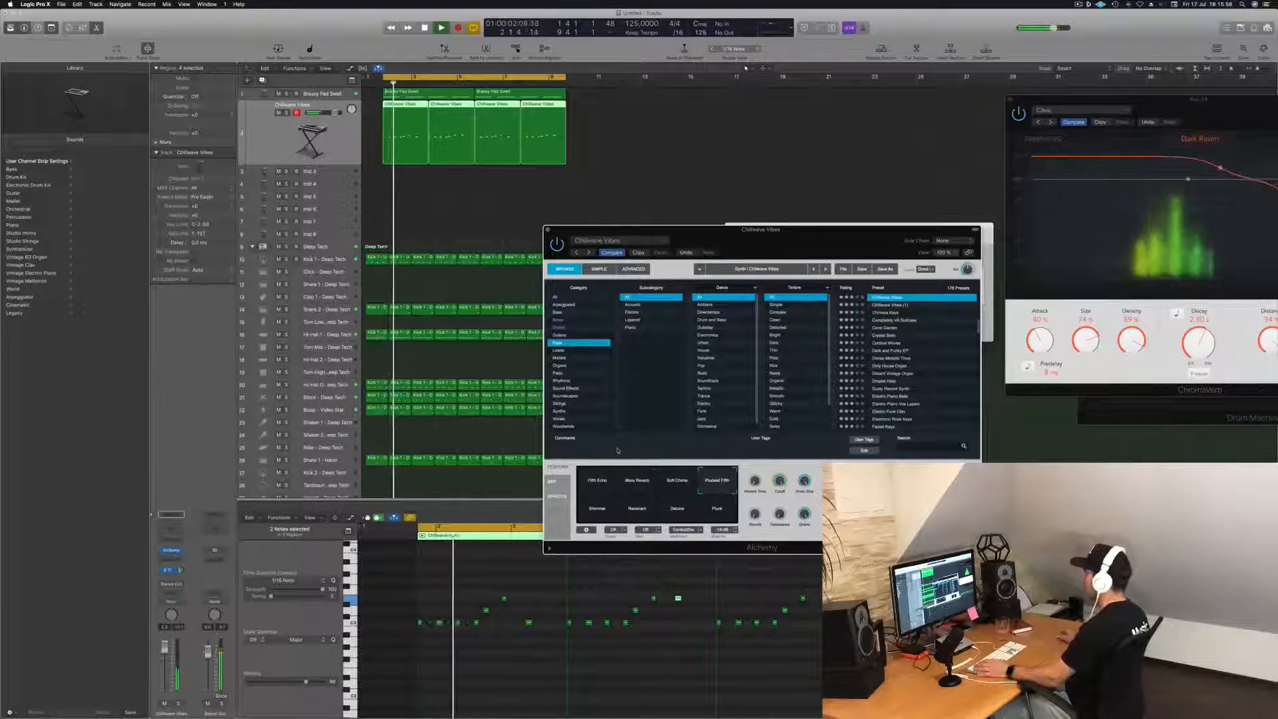
pyautogui.click(579, 483)
pyautogui.moveTo(782, 254); pyautogui.dragTo(792, 229)
pyautogui.click(616, 491)
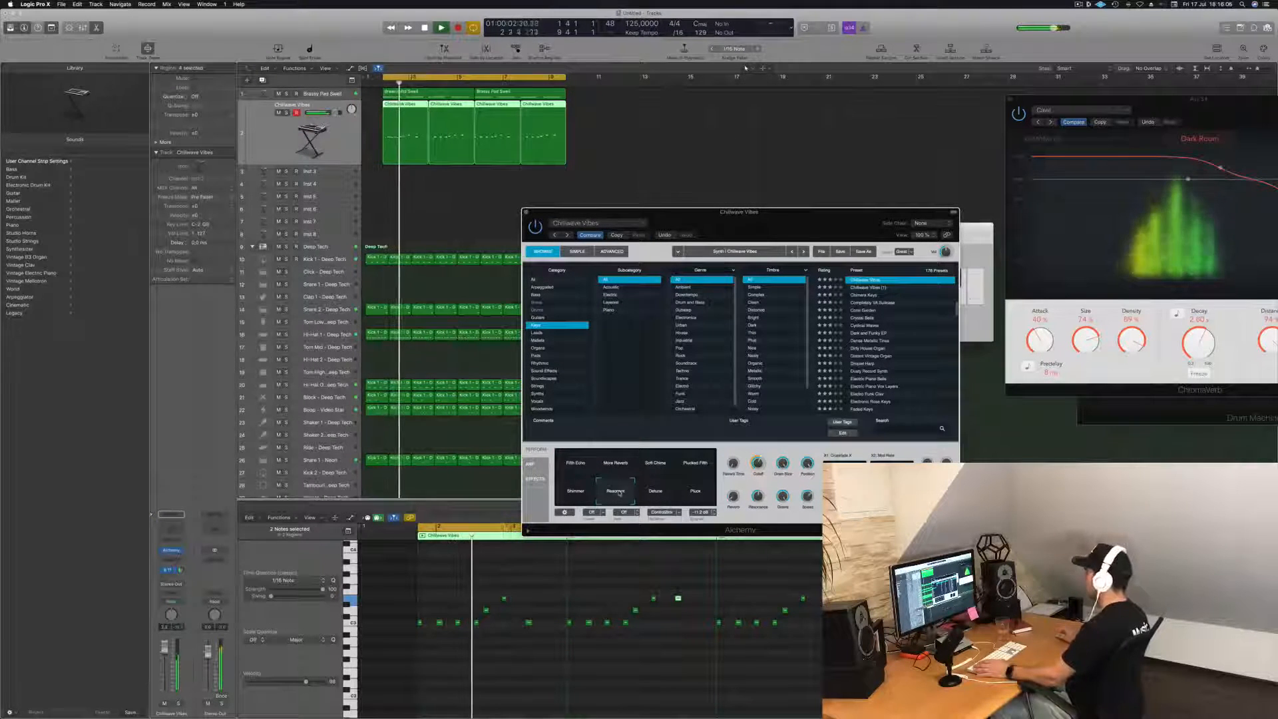
# Step: Set Alchemy's performance snapshot to Fifth Echo, close the plug-in window and replay from the start
pyautogui.click(572, 466)
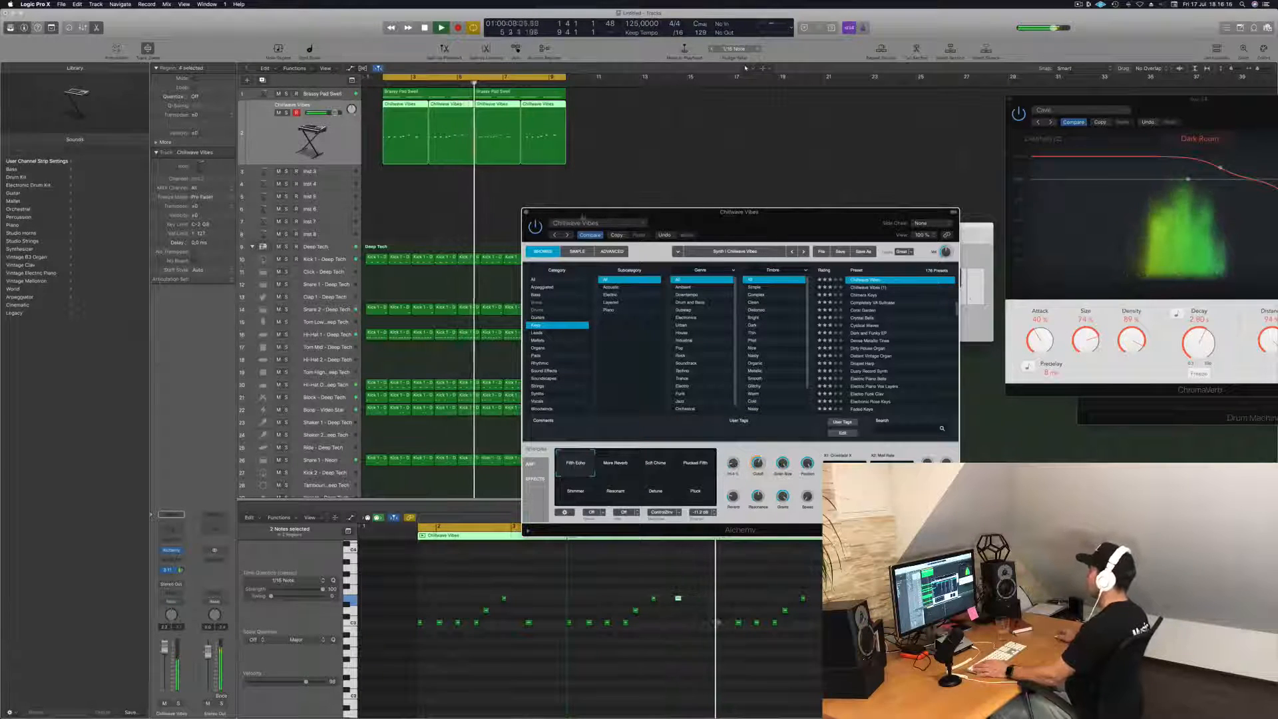
pyautogui.click(526, 212)
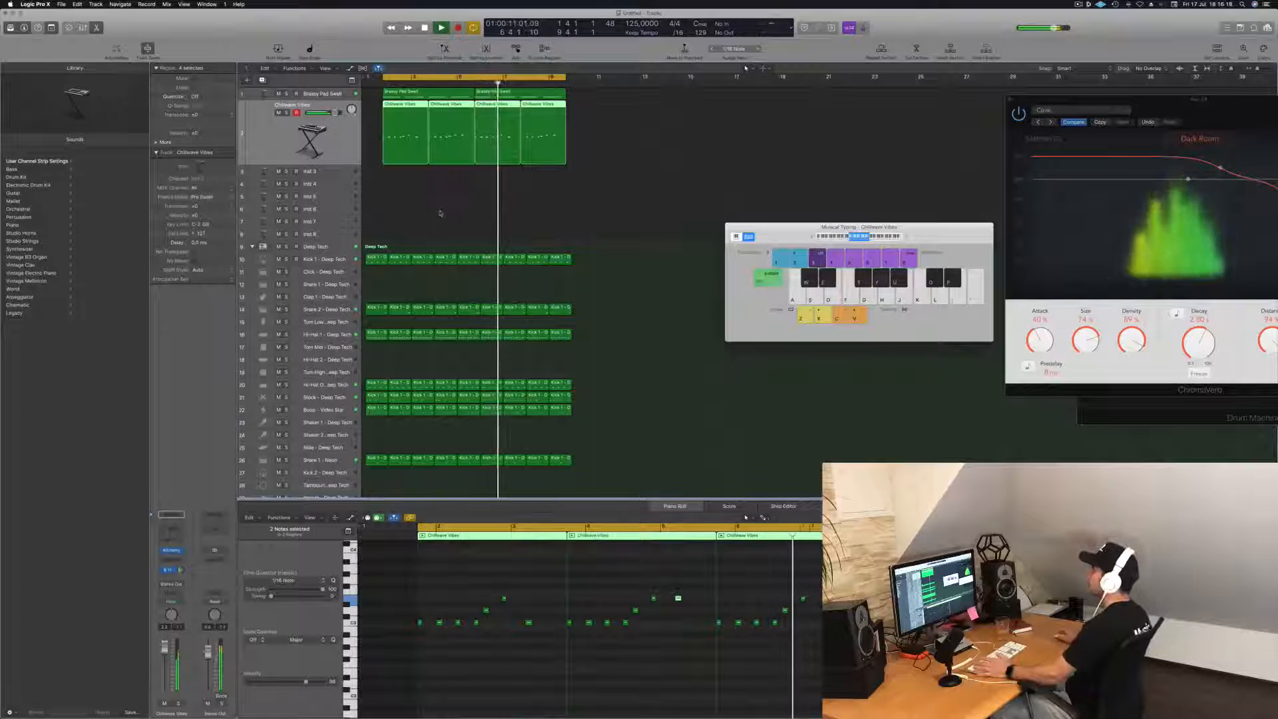
pyautogui.press('Return')
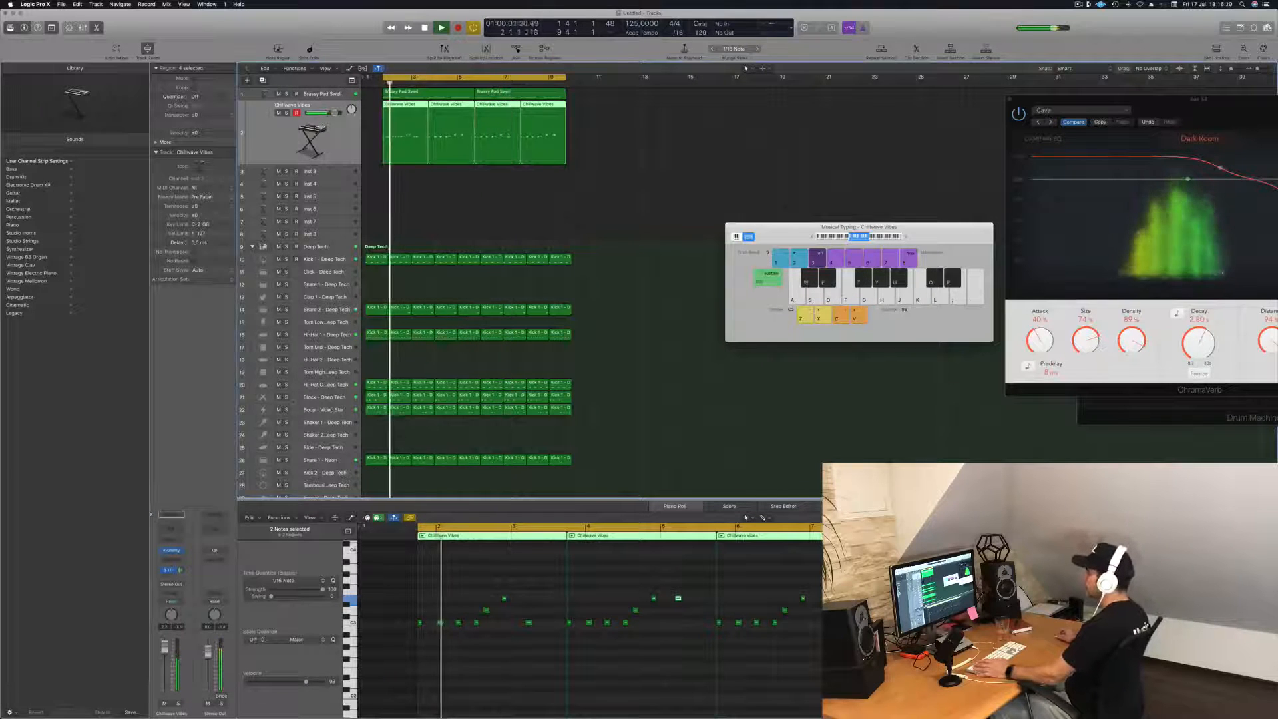
# Step: Mute the Block - Deep Tech track, select the open hi-hat track above it and replay from the start
pyautogui.click(320, 398)
pyautogui.press('m')
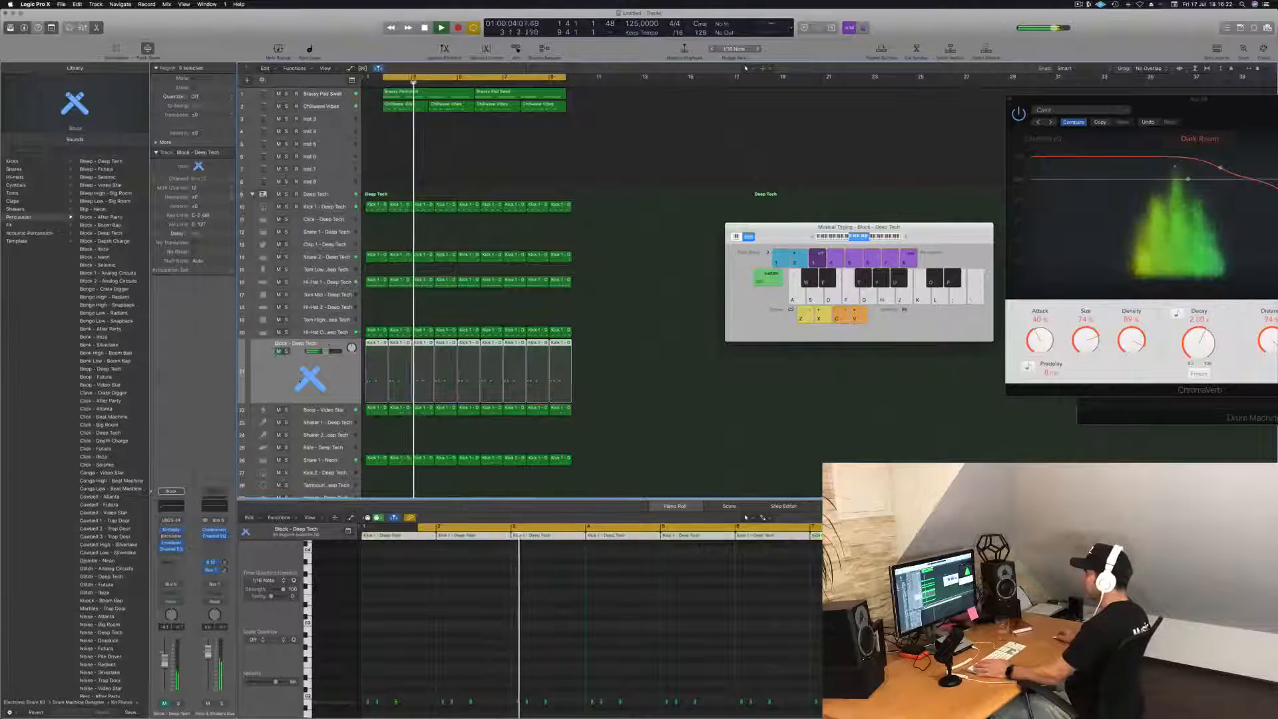
pyautogui.press('Up')
pyautogui.press('Return')
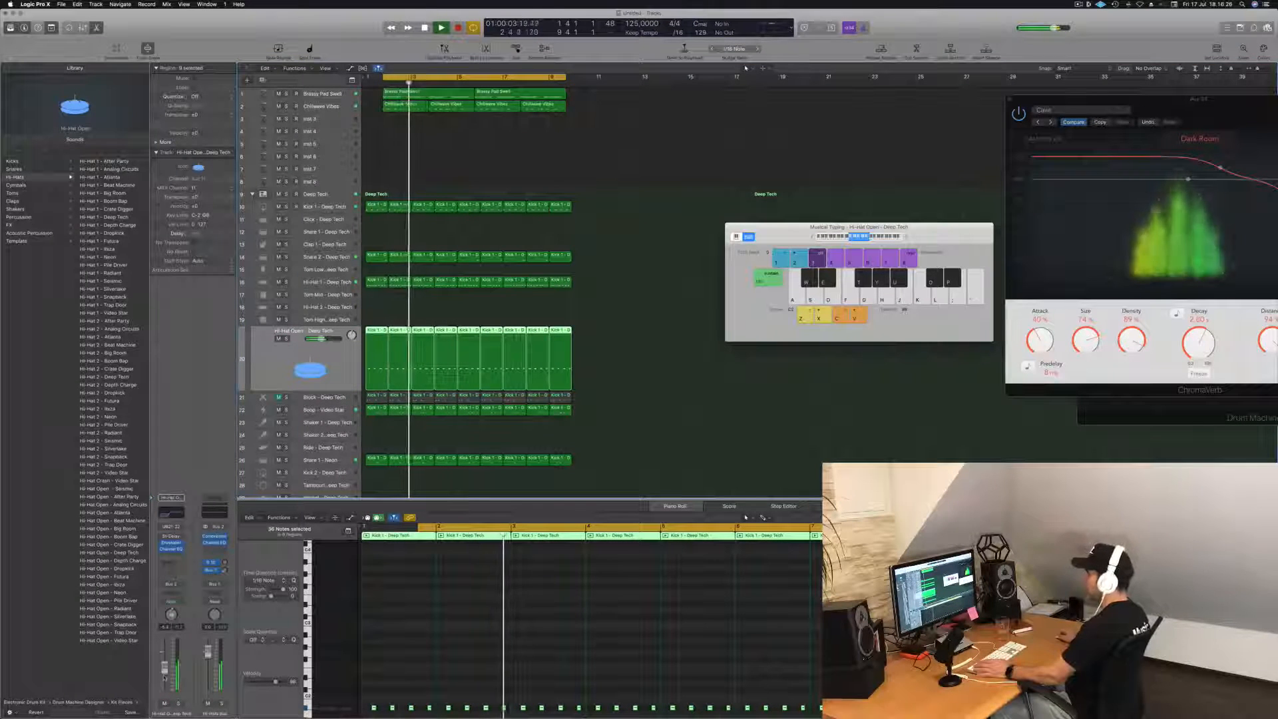
# Step: Stop playback, copy both Brassy Pad Swell regions onto the empty Inst 3 track and select that track
pyautogui.click(524, 149)
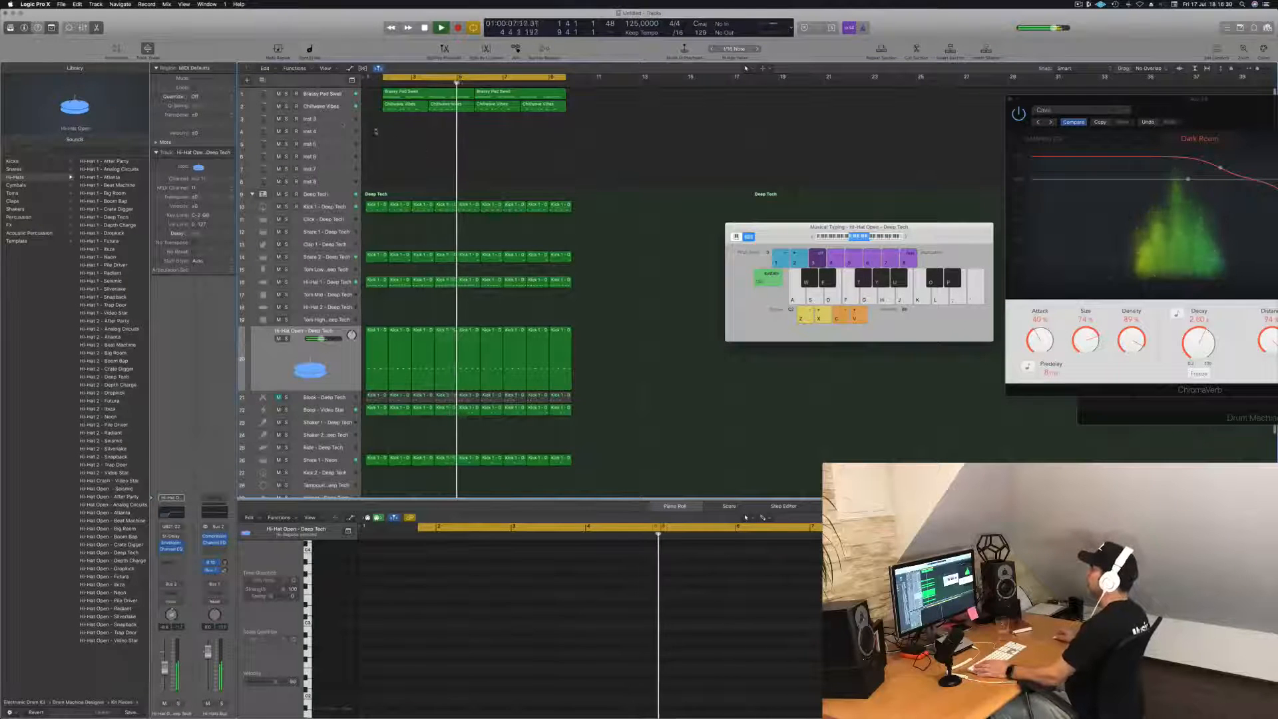
pyautogui.click(337, 120)
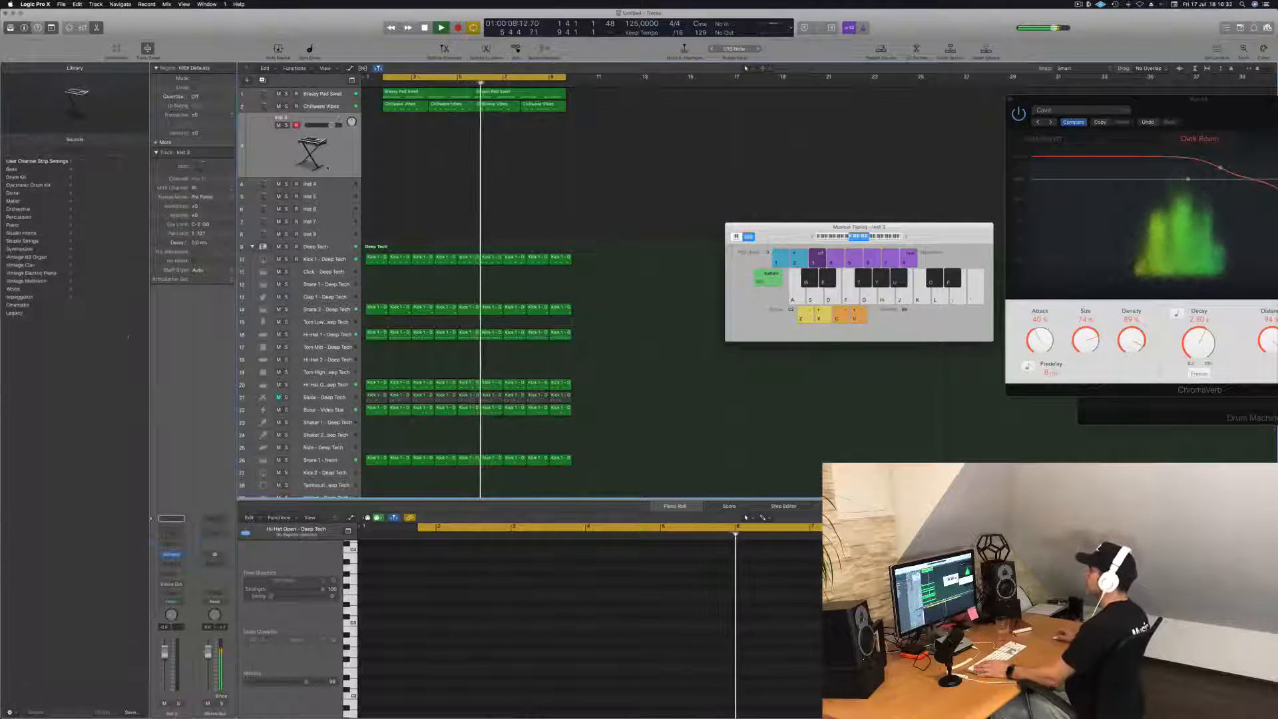
pyautogui.click(430, 93)
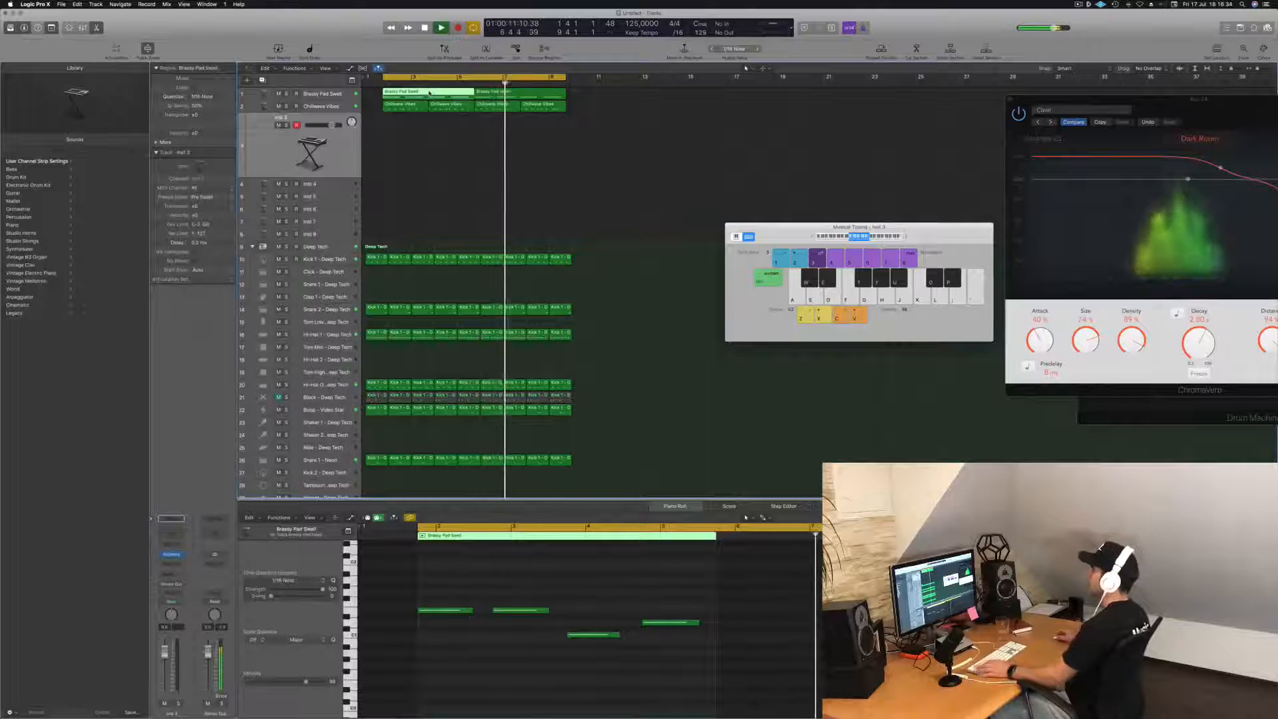
pyautogui.click(322, 93)
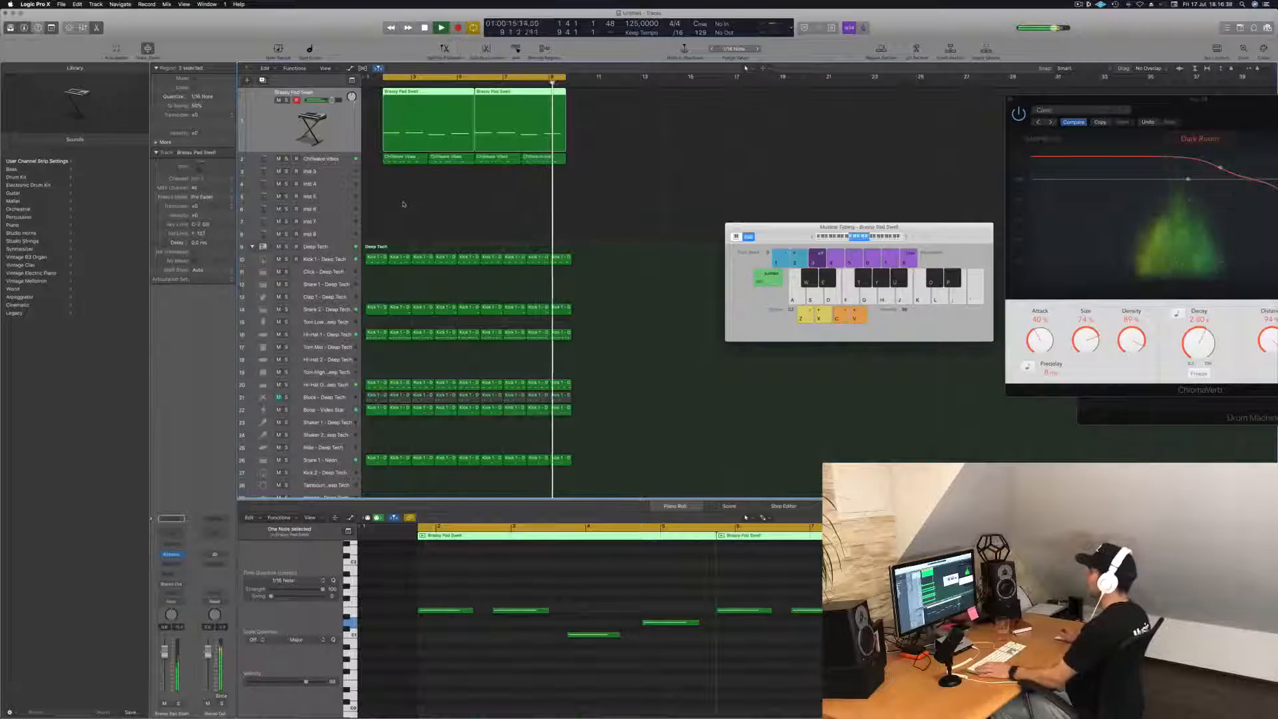
pyautogui.press('space')
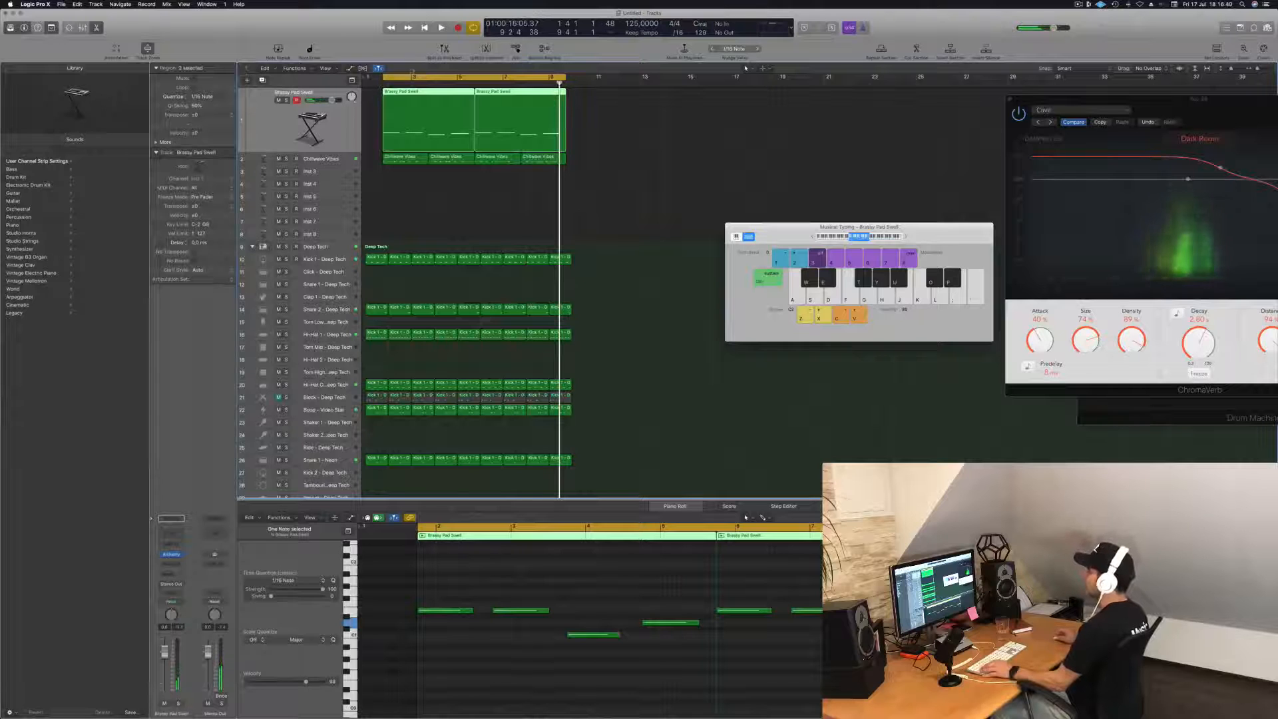
pyautogui.moveTo(403, 103); pyautogui.dragTo(404, 172)
pyautogui.click(343, 176)
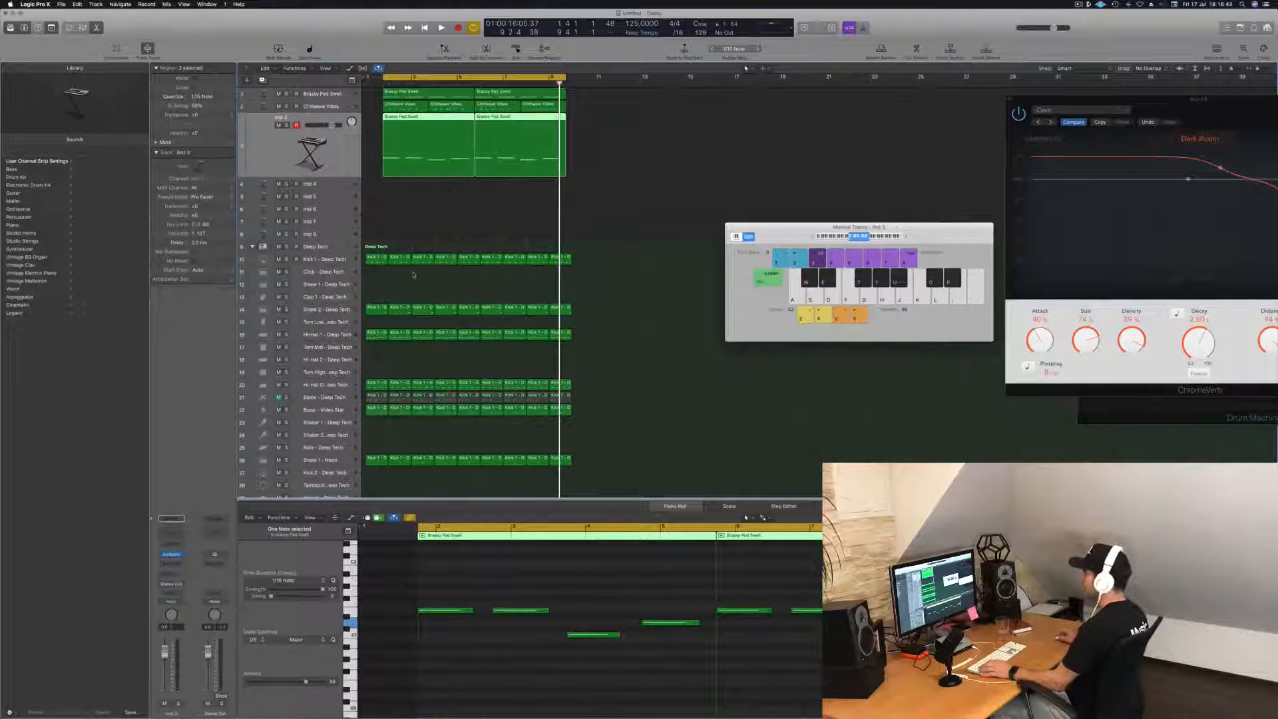
# Step: Select all notes in the two copied pad regions and shorten them together to brief notes
pyautogui.click(454, 595)
pyautogui.press('super+a')
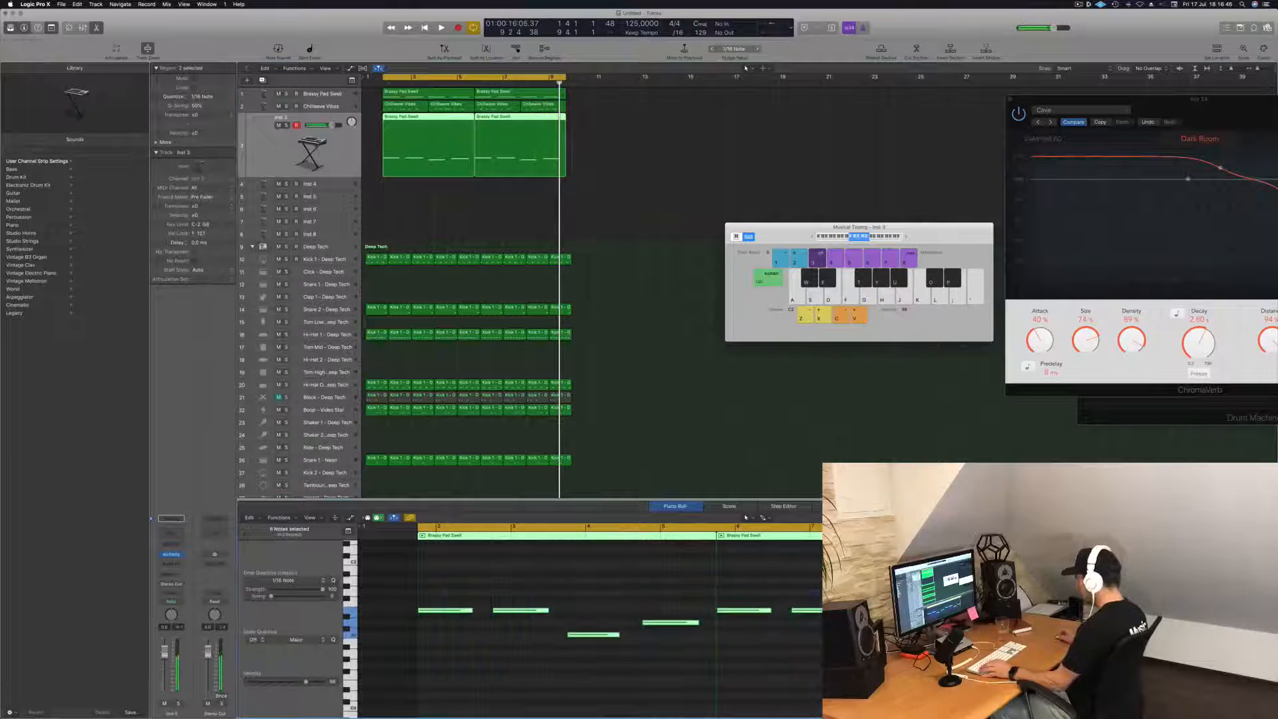
pyautogui.moveTo(992, 622); pyautogui.dragTo(947, 623)
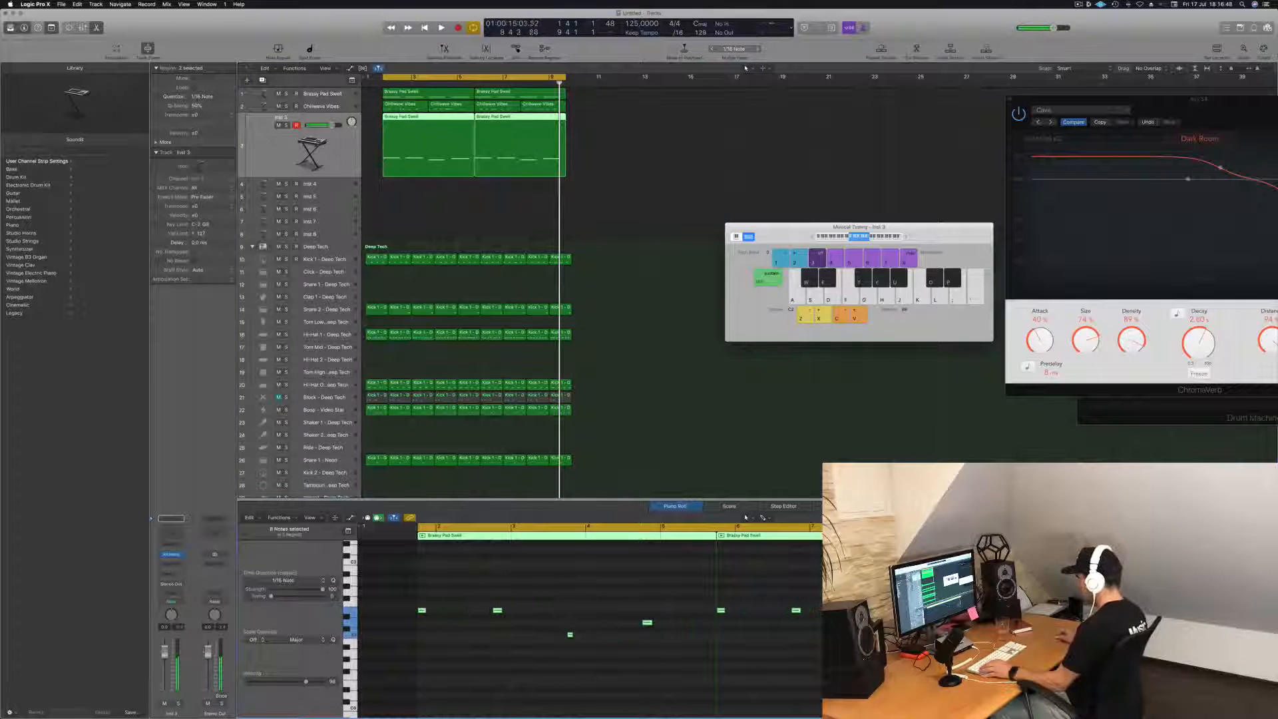
# Step: Duplicate the shortened notes in the copied regions to build a repeating bass rhythm on each pitch
pyautogui.hscroll(1, 465, 630)
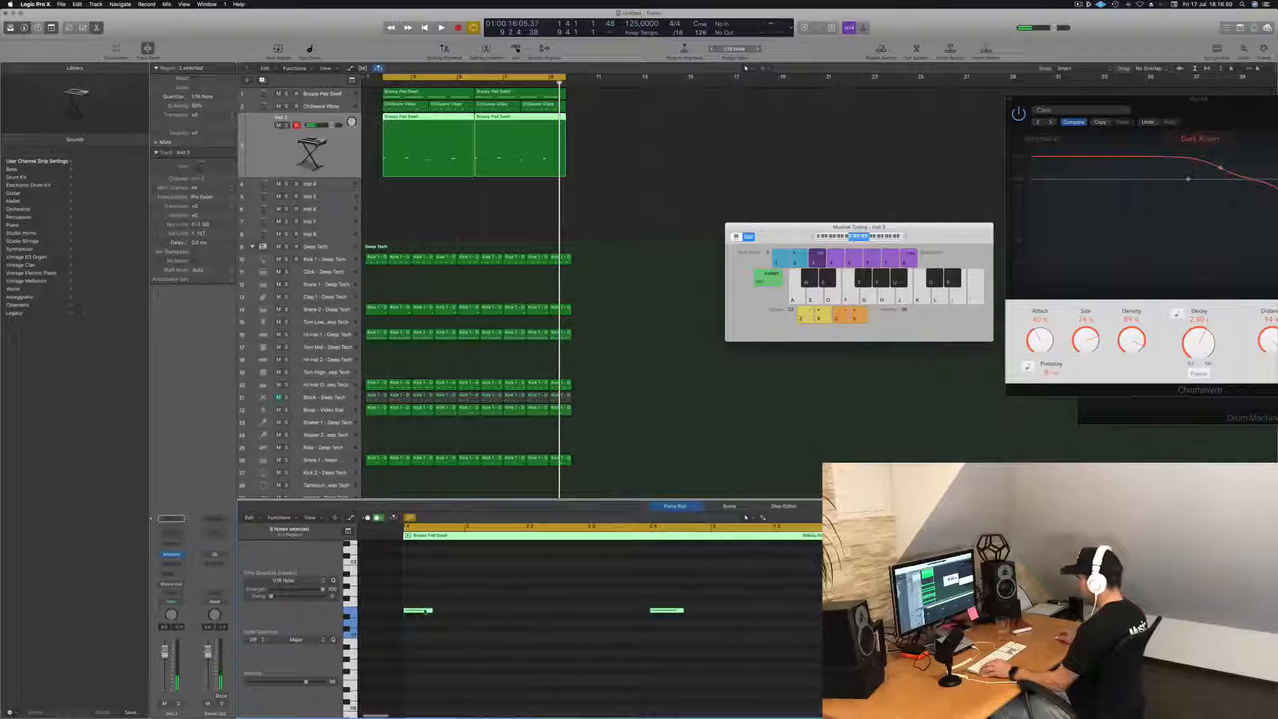
pyautogui.moveTo(423, 611); pyautogui.dragTo(576, 613)
pyautogui.scroll(-2, 575, 613)
# Step: Open Alchemy on the Inst 3 track, lower the track's volume slightly and load the Dusty Old Synth Bass preset
pyautogui.click(338, 158)
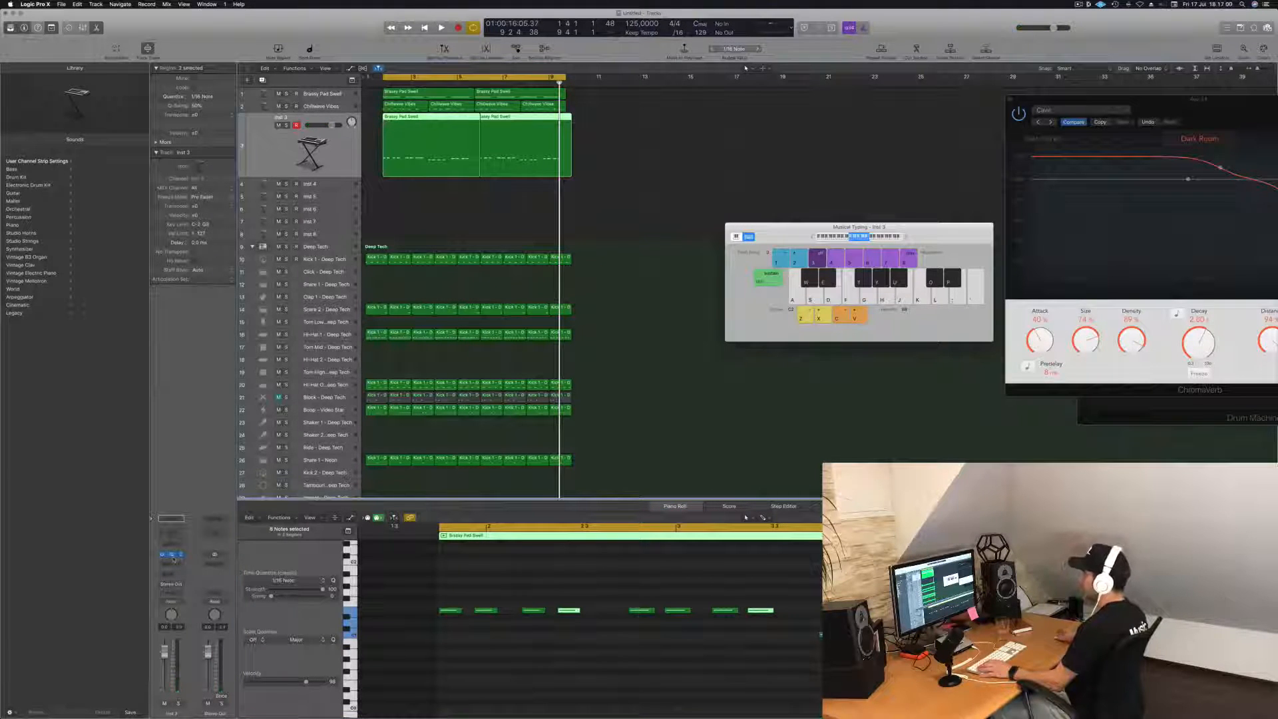
pyautogui.click(173, 557)
pyautogui.moveTo(272, 27); pyautogui.dragTo(813, 149)
pyautogui.moveTo(164, 652); pyautogui.dragTo(165, 659)
pyautogui.click(839, 152)
pyautogui.click(578, 225)
pyautogui.scroll(-10, 920, 247)
pyautogui.click(910, 259)
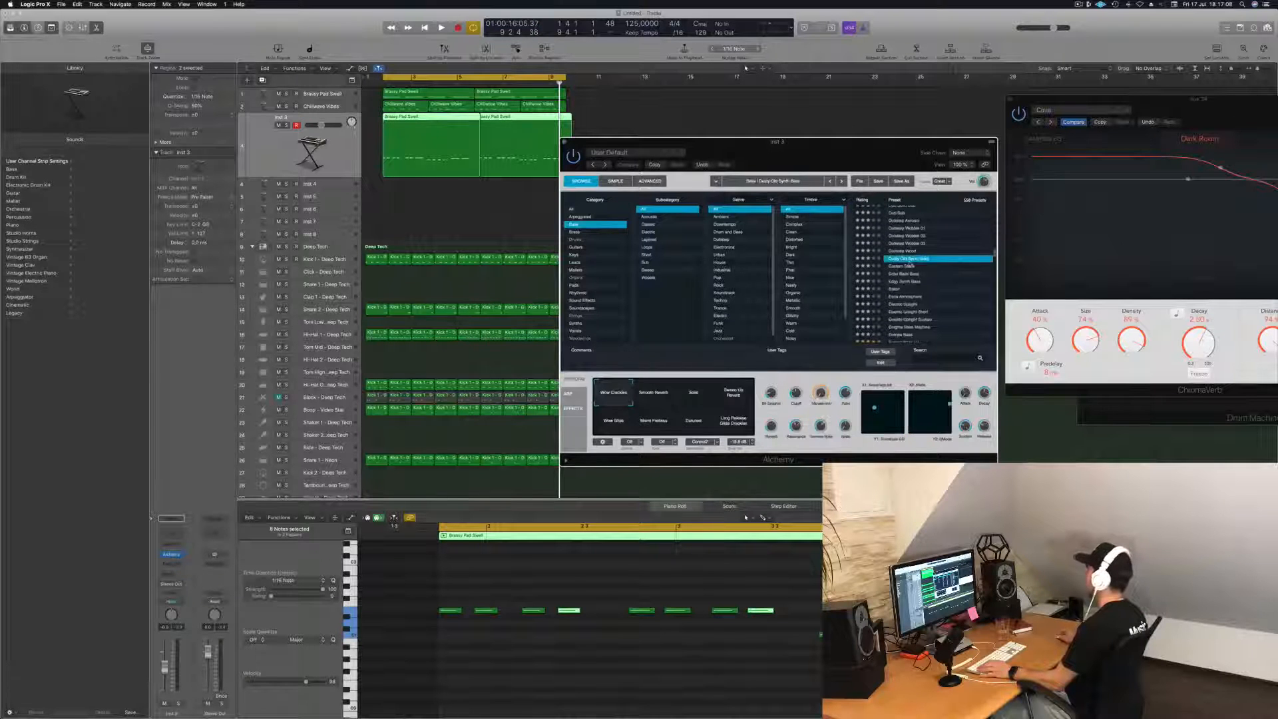
# Step: Move the Alchemy window aside, play the bass pattern with the new preset and deselect its notes
pyautogui.moveTo(854, 157); pyautogui.dragTo(882, 155)
pyautogui.press('space')
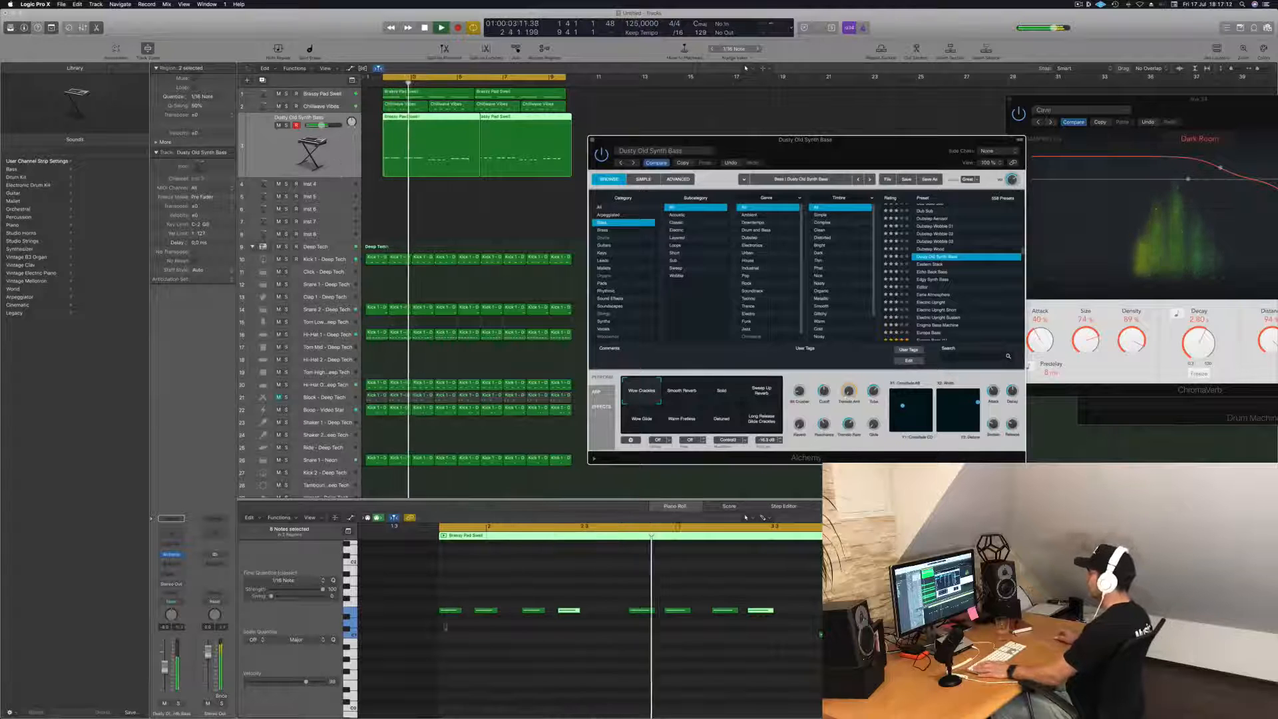
pyautogui.click(687, 685)
pyautogui.press('space')
pyautogui.press('space')
pyautogui.click(633, 661)
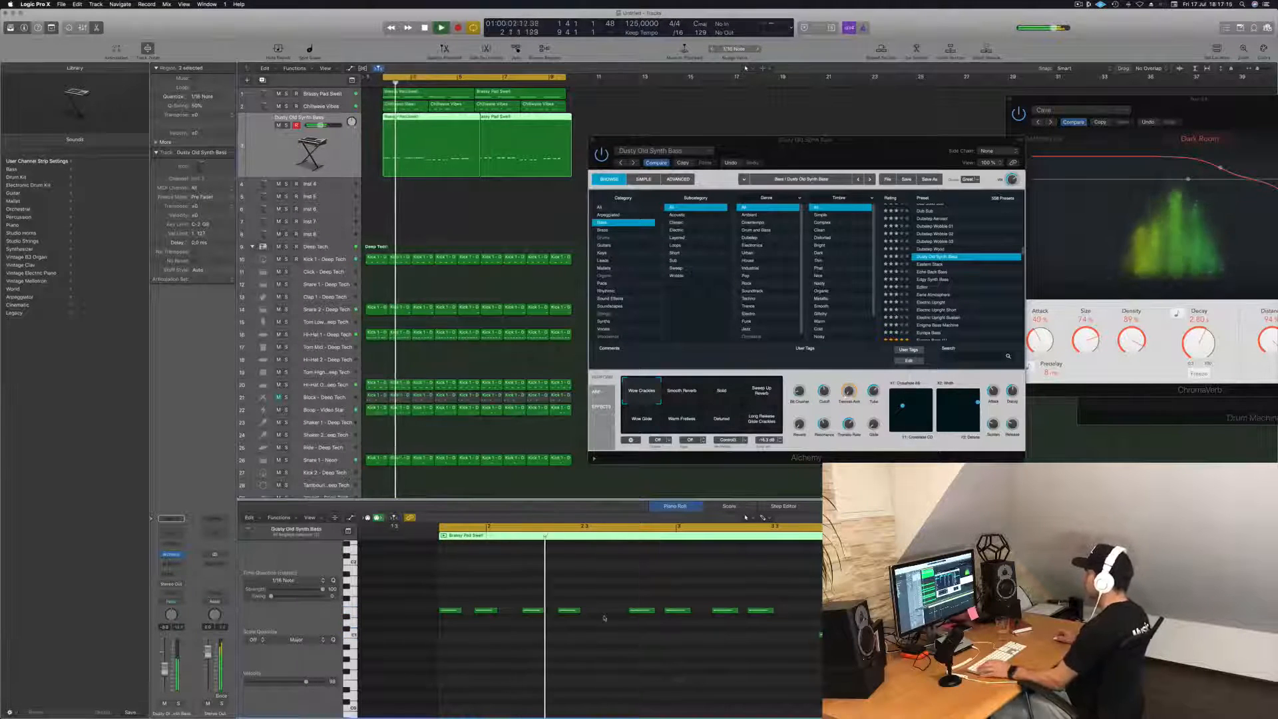
# Step: Stop playback, copy the fourth bass note into the gap before the fifth and play the loop again
pyautogui.press('space')
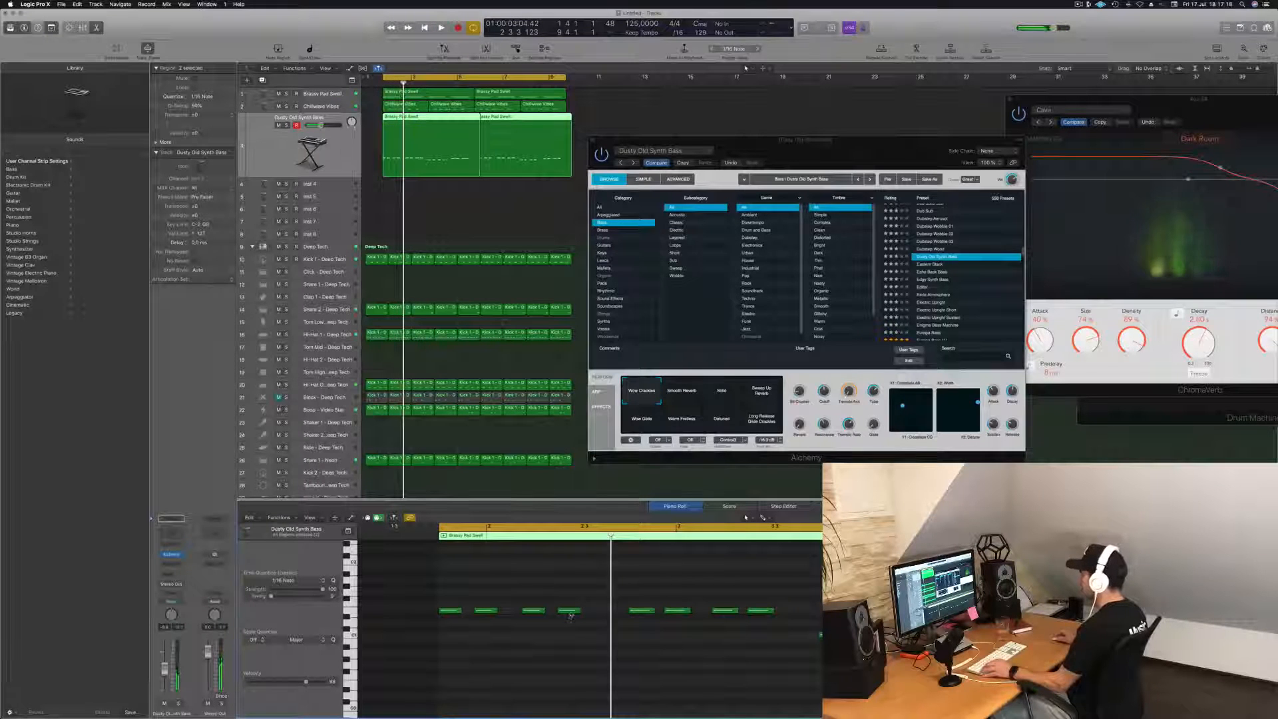
pyautogui.moveTo(571, 614); pyautogui.dragTo(605, 617)
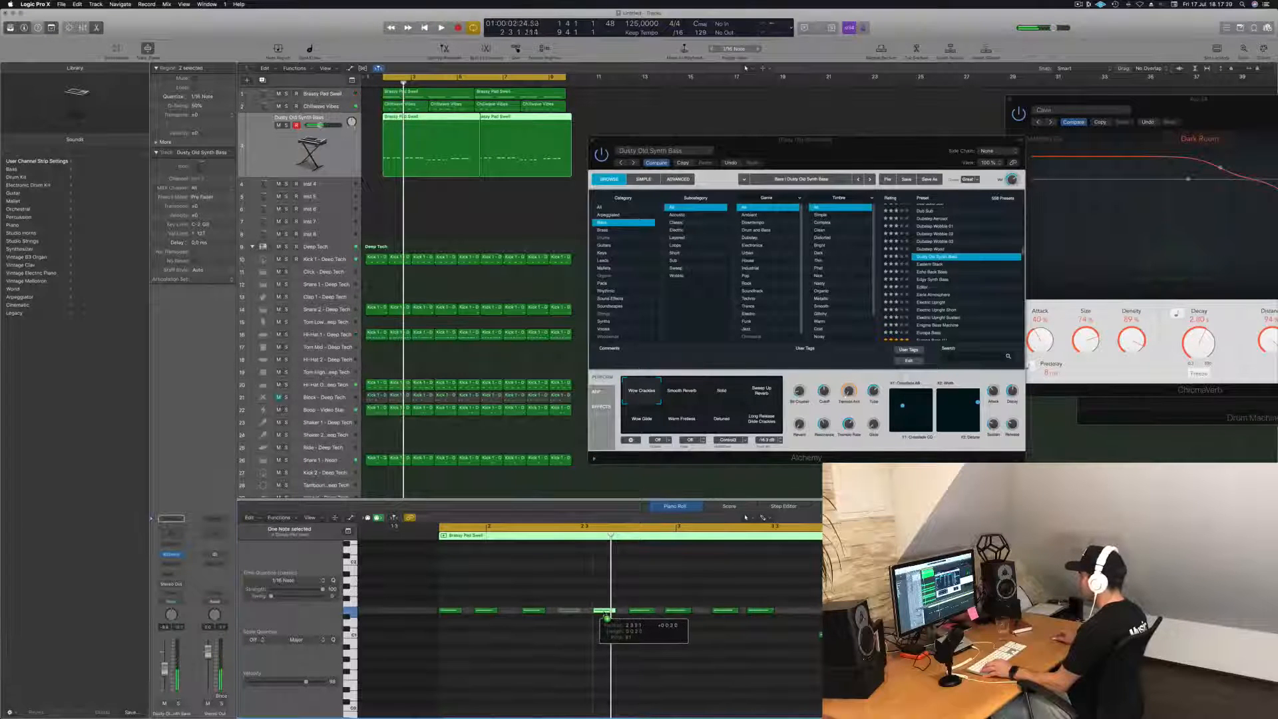
pyautogui.press('space')
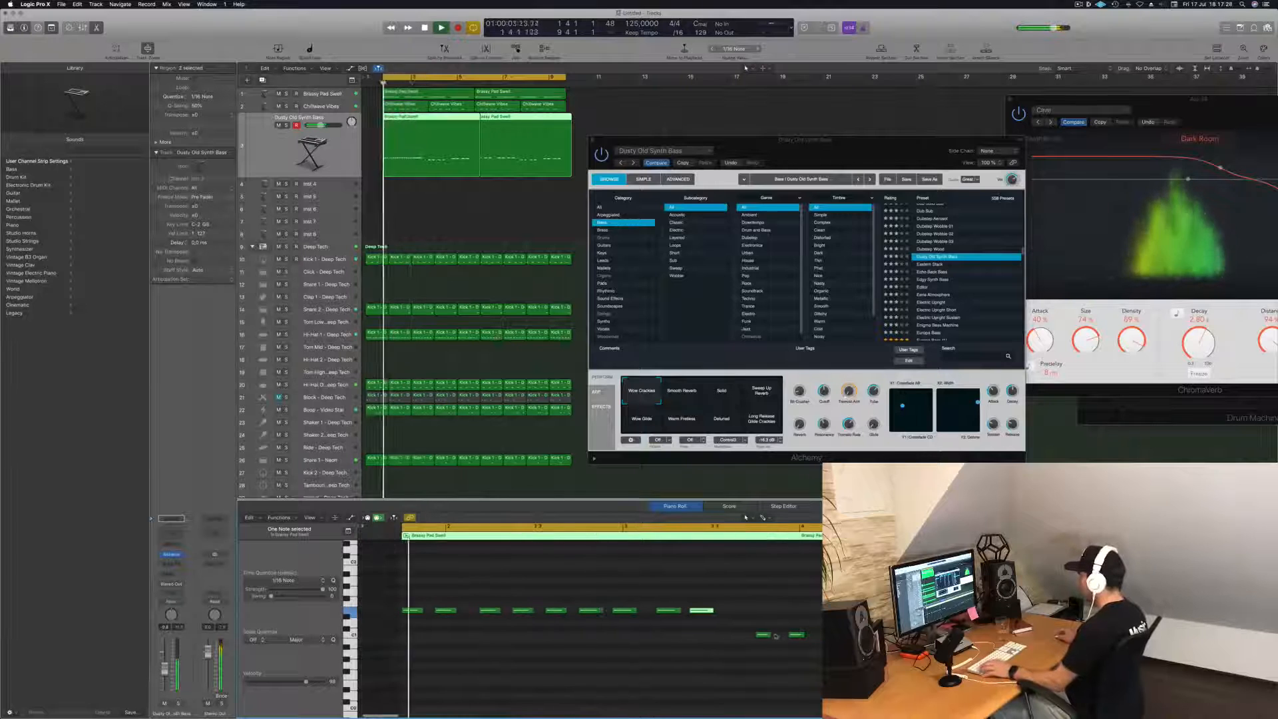
# Step: Move the first of the lowest bass notes earlier and copy it into the gap before the next one
pyautogui.click(764, 635)
pyautogui.moveTo(763, 635); pyautogui.dragTo(741, 635)
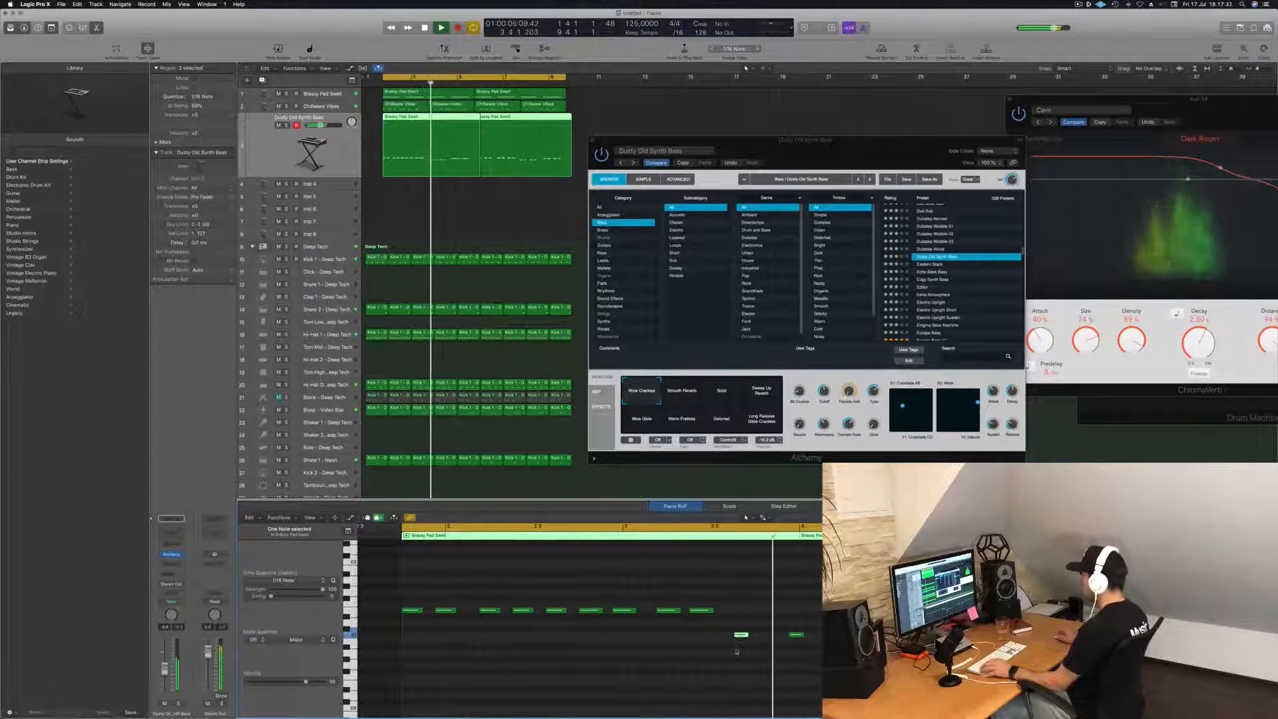
pyautogui.moveTo(742, 636); pyautogui.dragTo(764, 637)
pyautogui.press('super+Left')
pyautogui.press('super+Left')
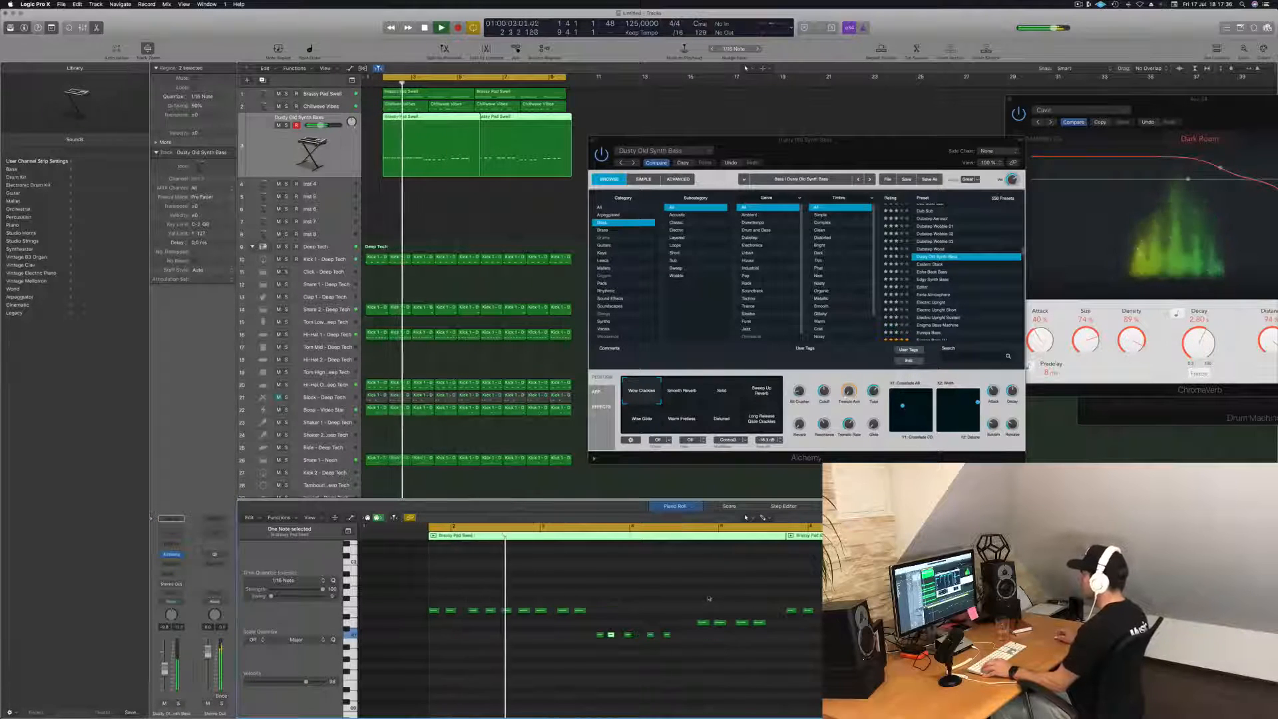
# Step: Copy the first note of the region's last bass note group to just before it
pyautogui.click(700, 623)
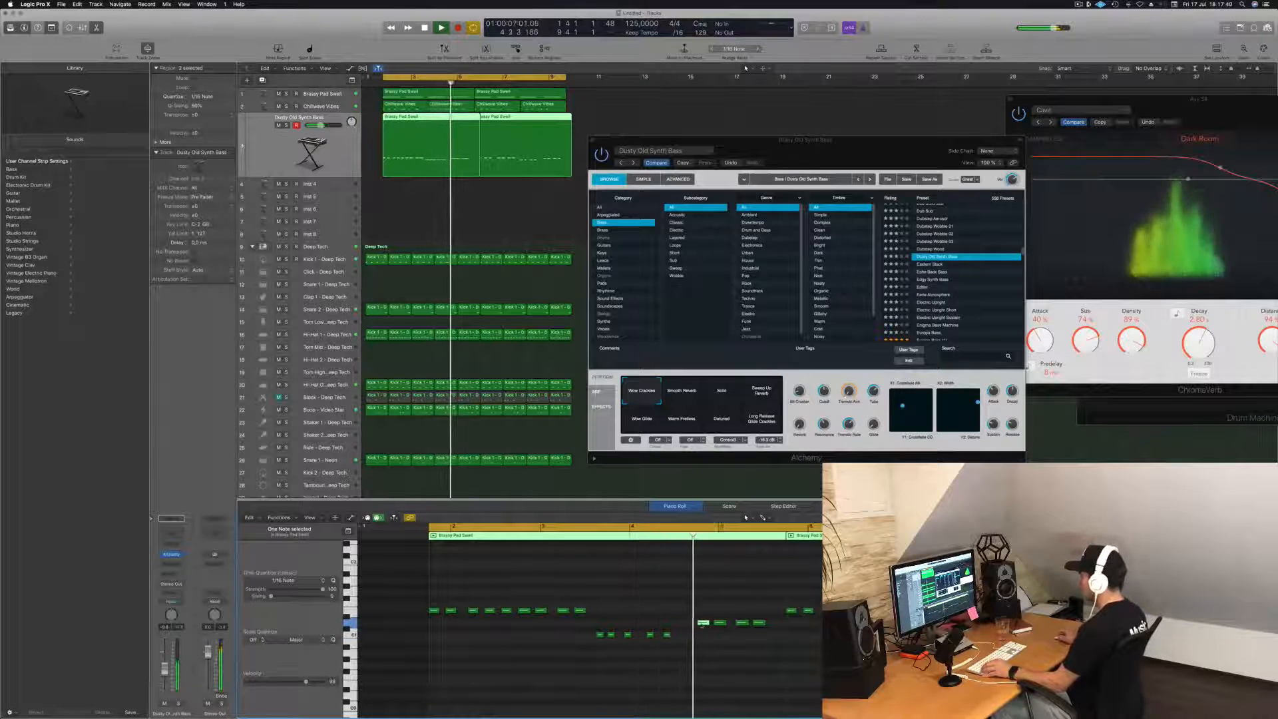
pyautogui.moveTo(703, 624); pyautogui.dragTo(696, 628)
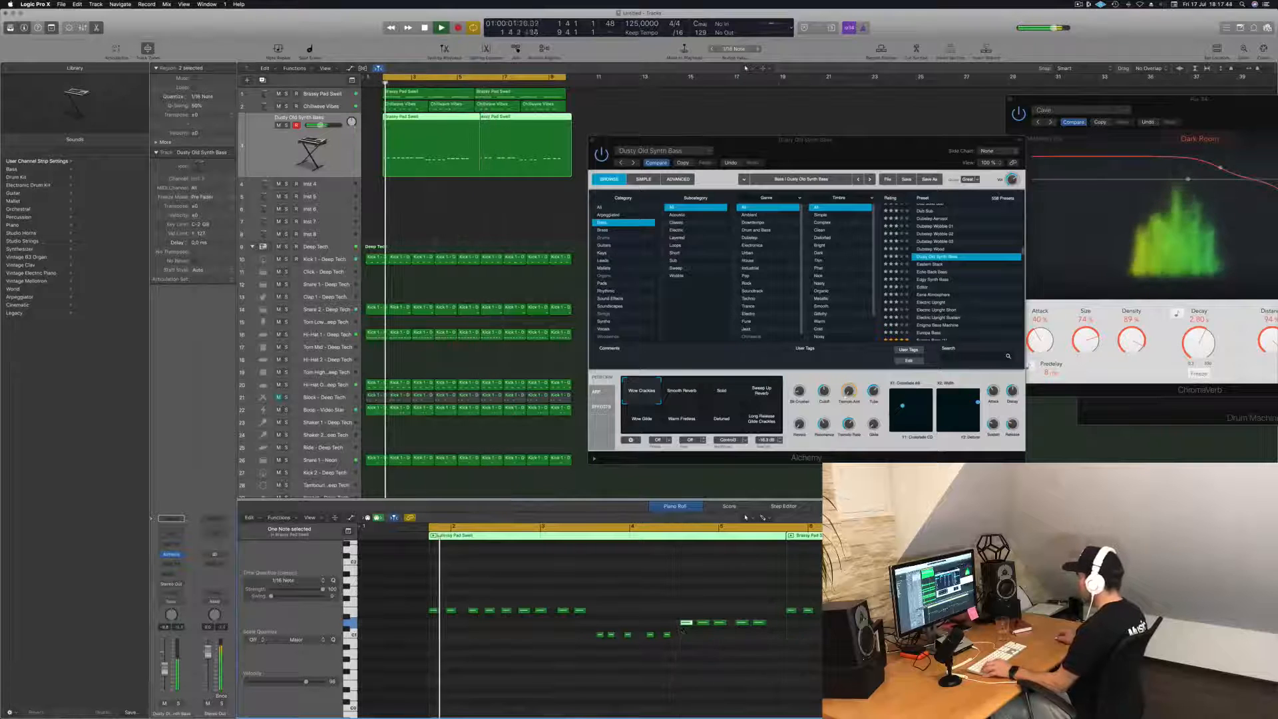
# Step: Audition the Eastern Stack, Echo Back Bass and Editor presets on the bass track while the loop plays
pyautogui.click(938, 264)
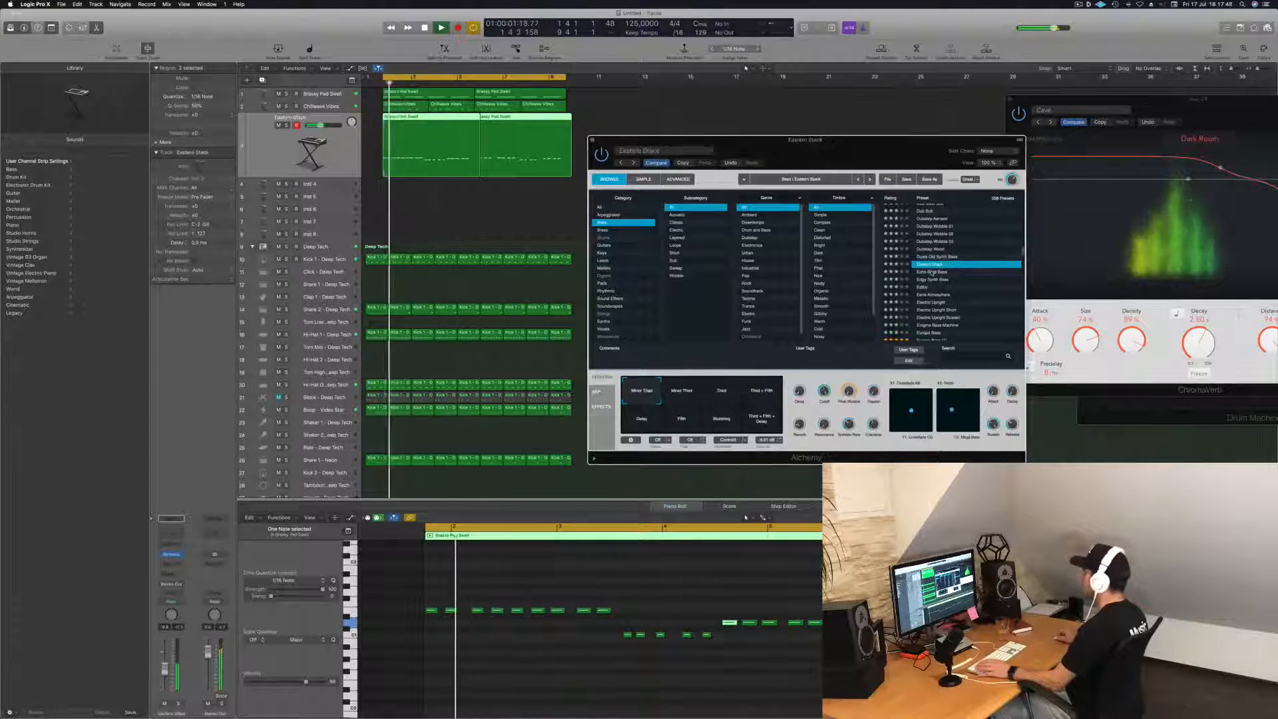
pyautogui.click(934, 273)
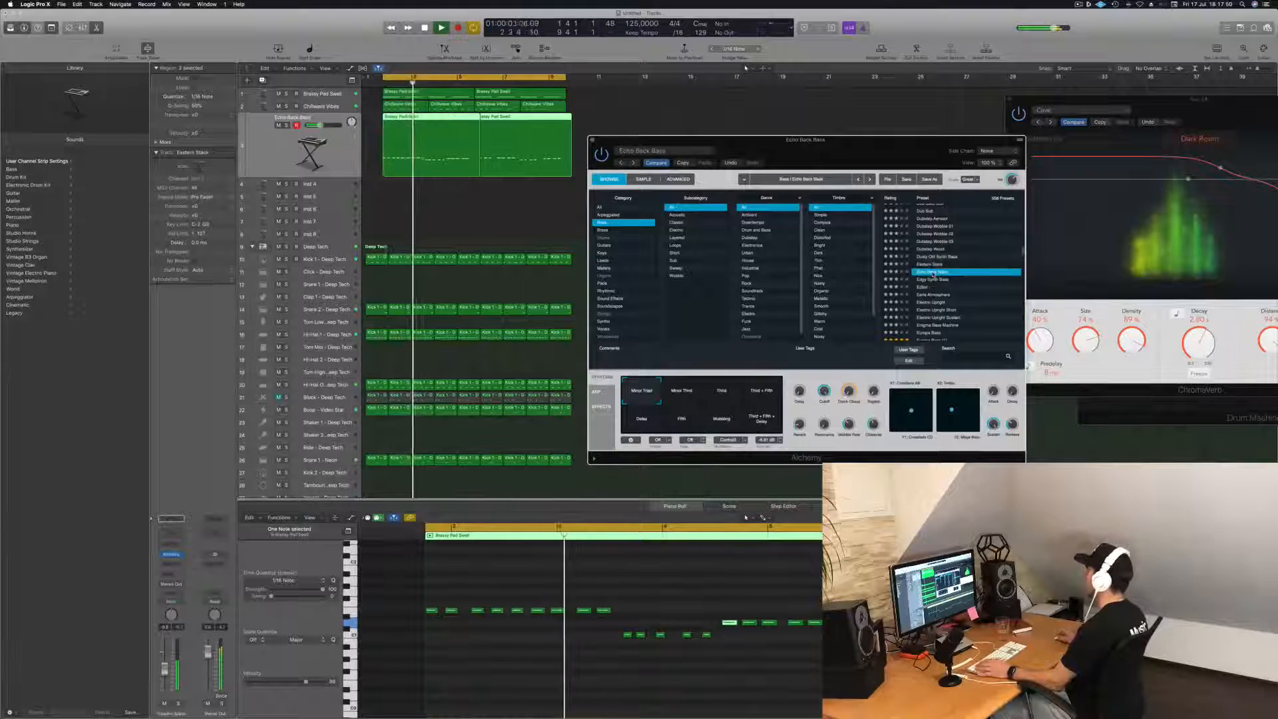
pyautogui.click(921, 286)
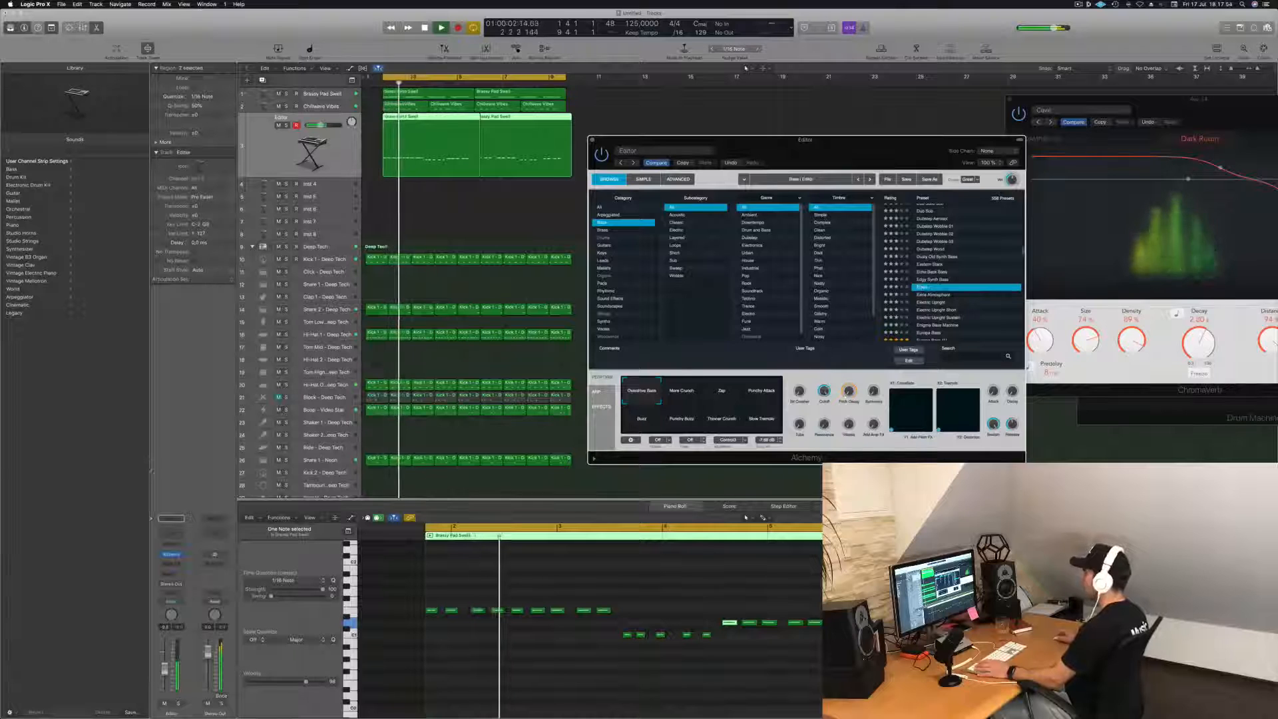
# Step: Transpose all the bass notes up one octave, move the Alchemy window aside and restart the loop
pyautogui.click(510, 684)
pyautogui.press('super+a')
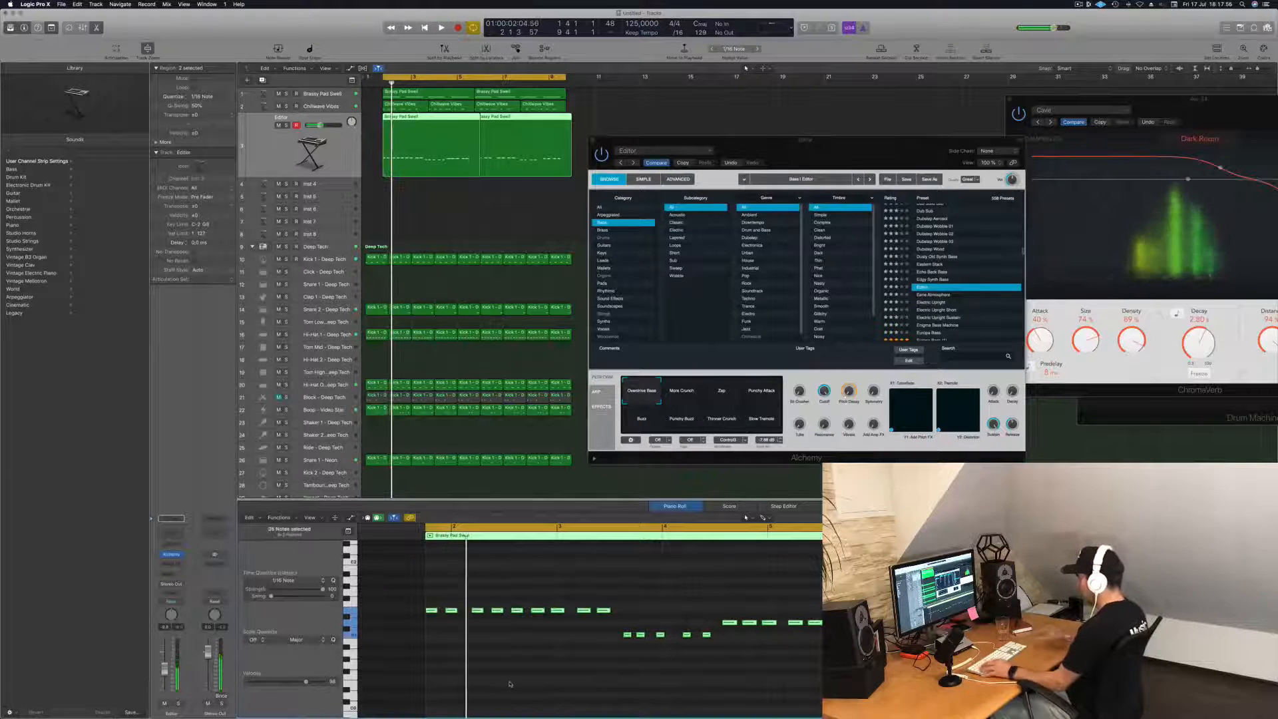
pyautogui.hotkey('shift', 'alt', 'Up')
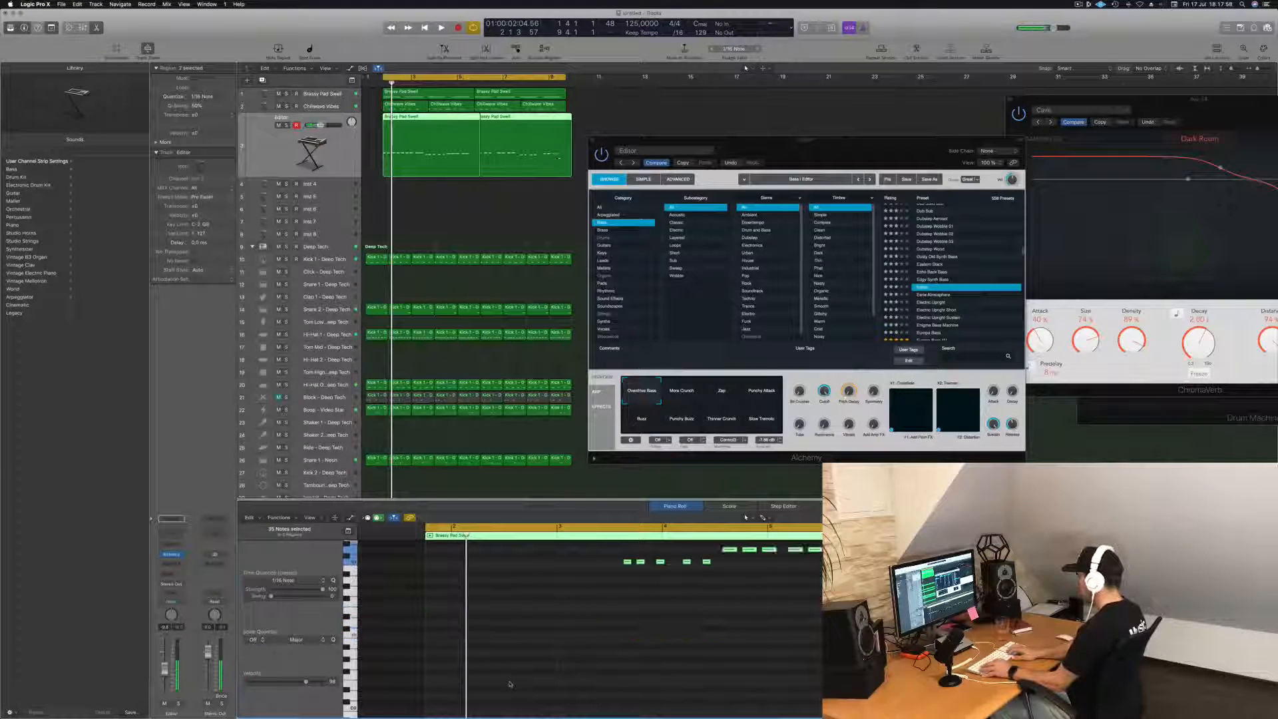
pyautogui.press('space')
pyautogui.moveTo(933, 148); pyautogui.dragTo(877, 110)
pyautogui.press('space')
pyautogui.press('space')
# Step: Audition the Eerie Atmosphere, Electric Upright, Europa Bass and Face Plant presets on the bass track
pyautogui.click(876, 257)
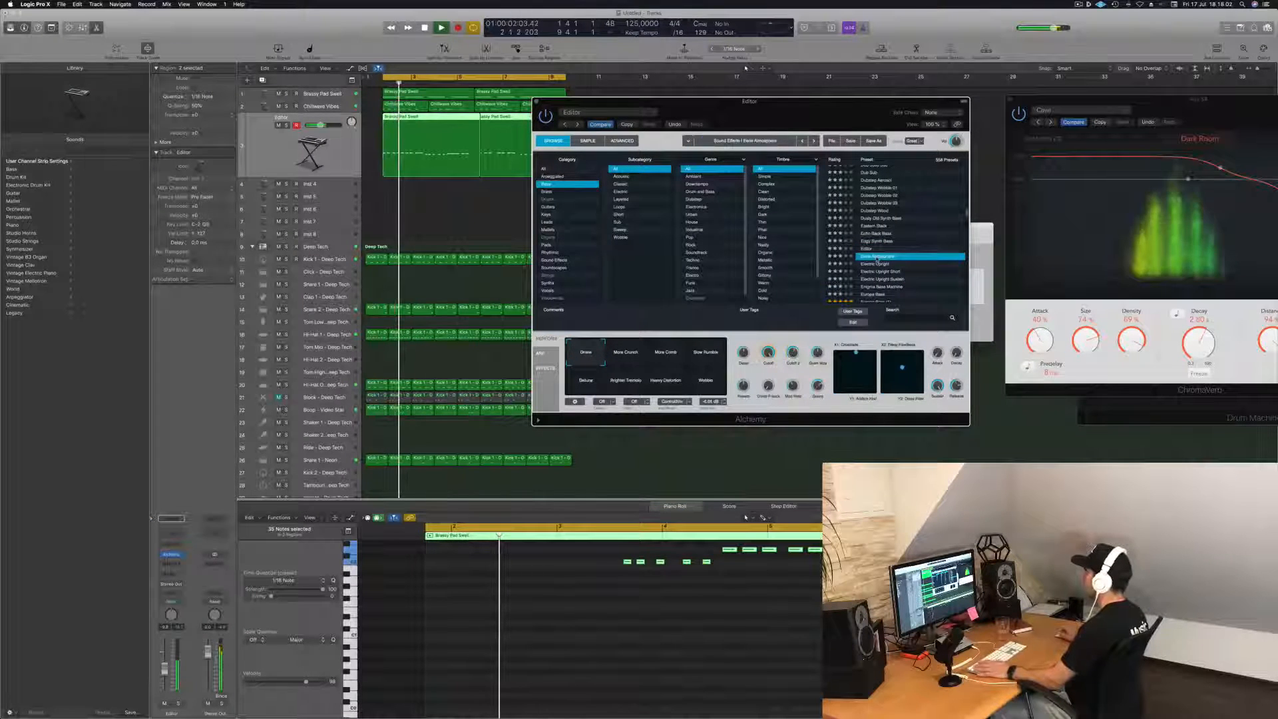
pyautogui.click(876, 264)
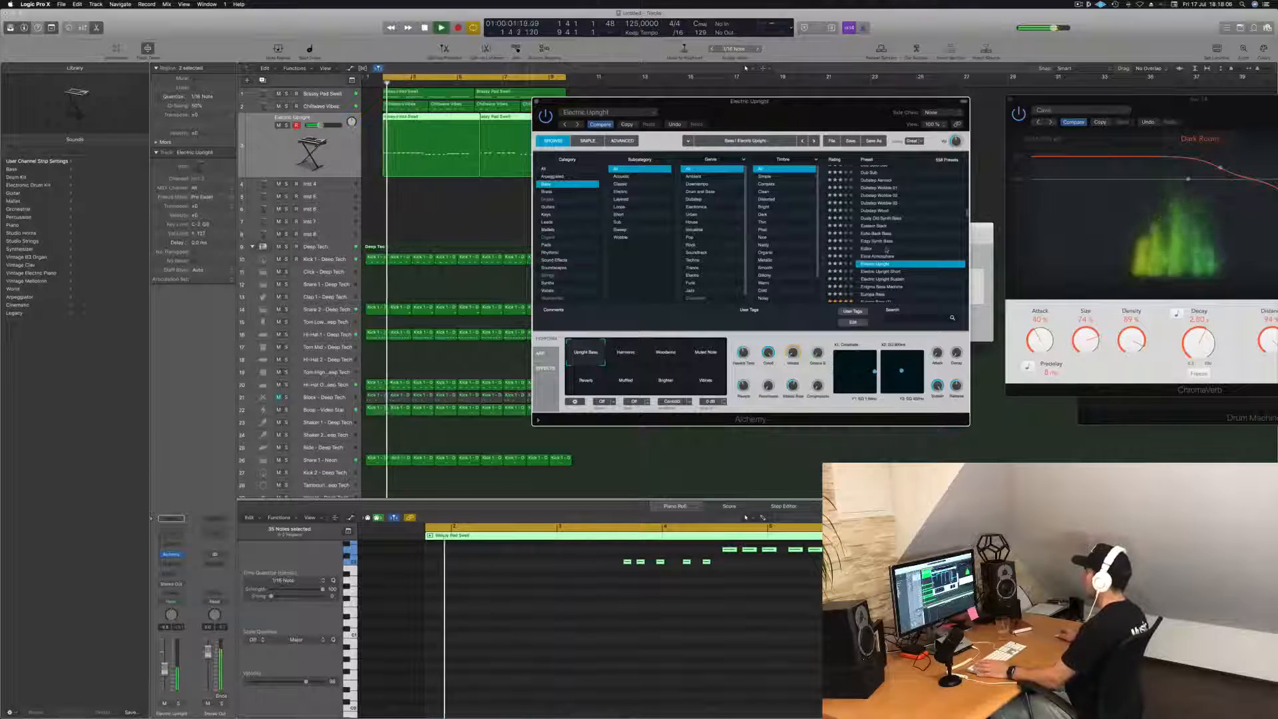
pyautogui.scroll(-3, 891, 233)
pyautogui.click(877, 251)
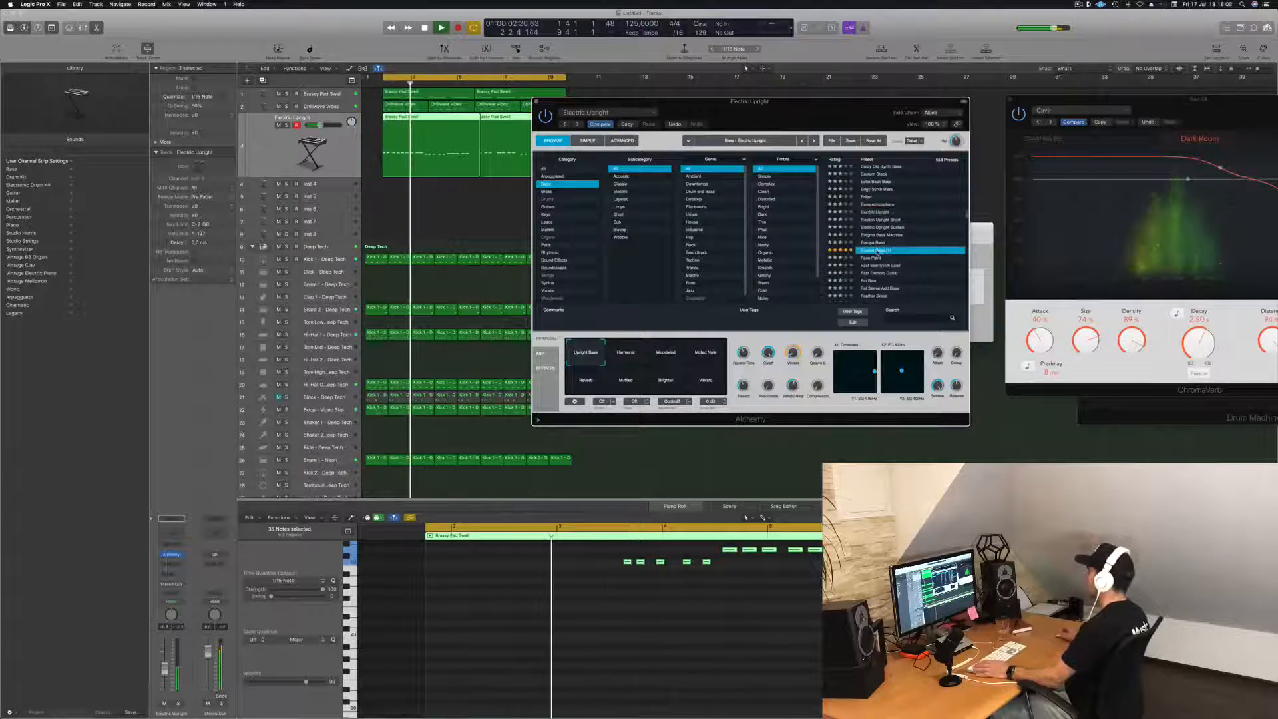
pyautogui.click(874, 259)
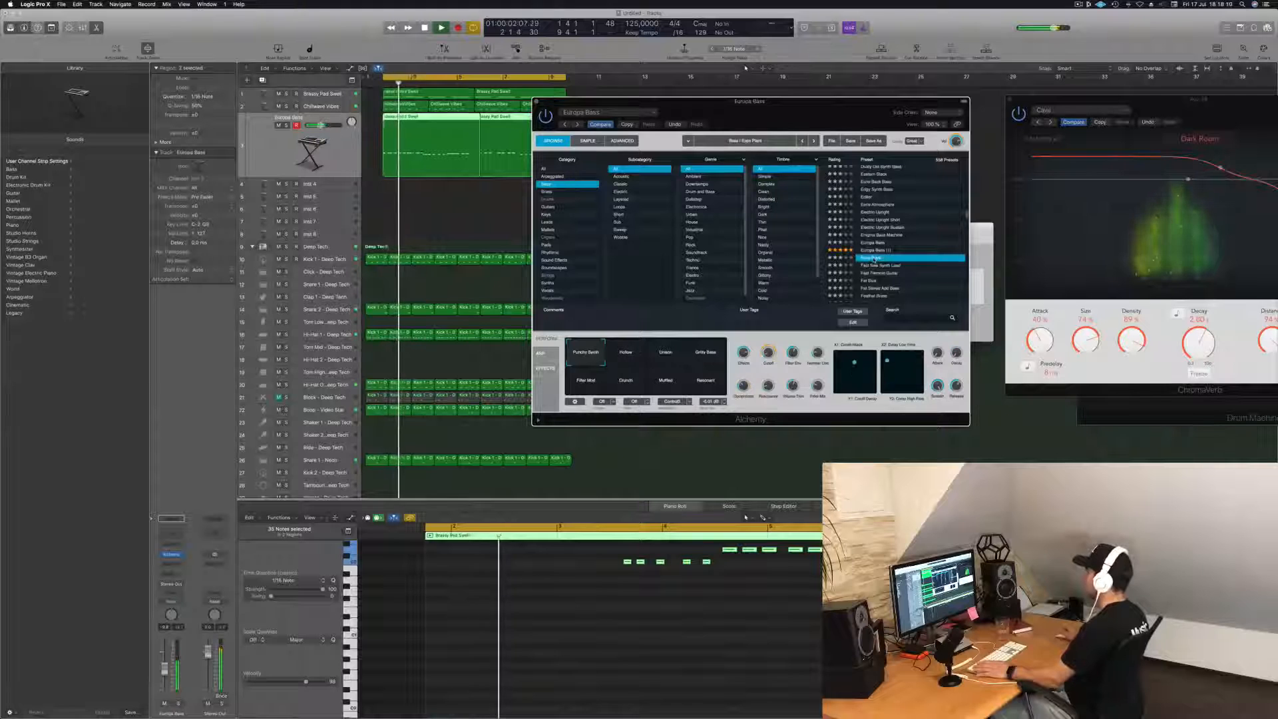
# Step: Audition the Fast Saw Synth Lead preset, and load Fat Blue on the bass track
pyautogui.click(879, 266)
pyautogui.scroll(-3, 879, 253)
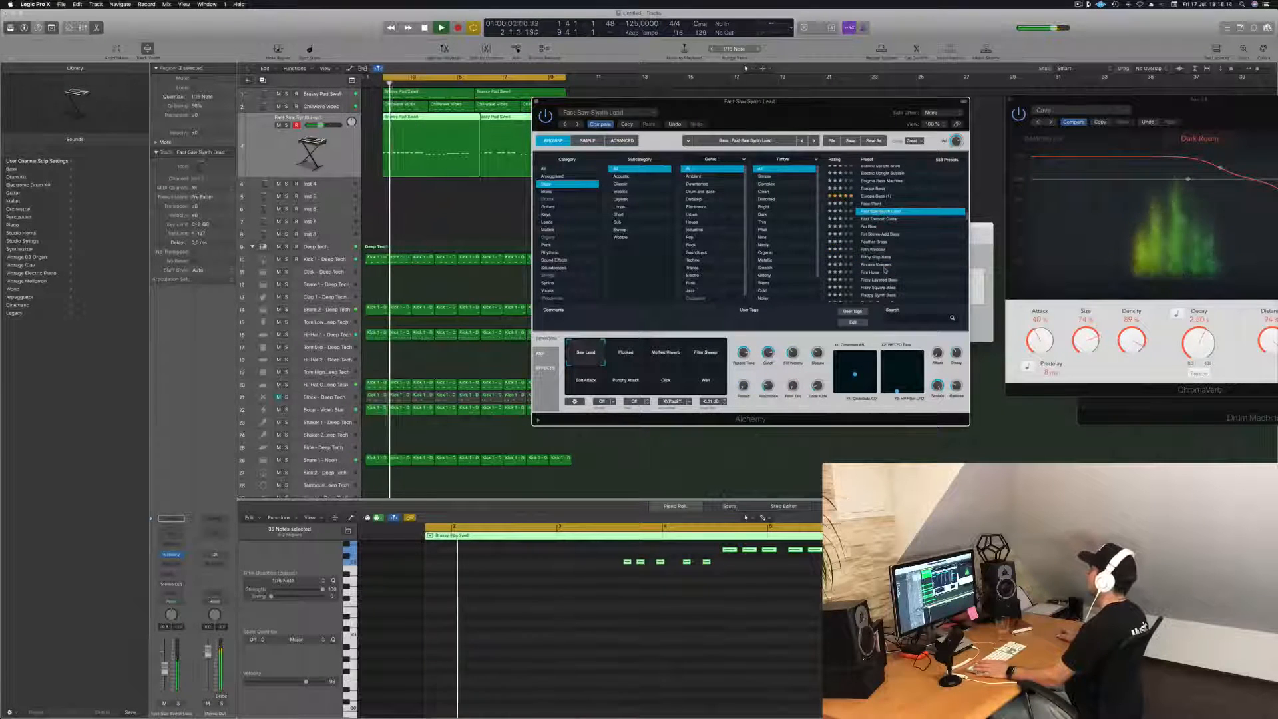
pyautogui.click(875, 227)
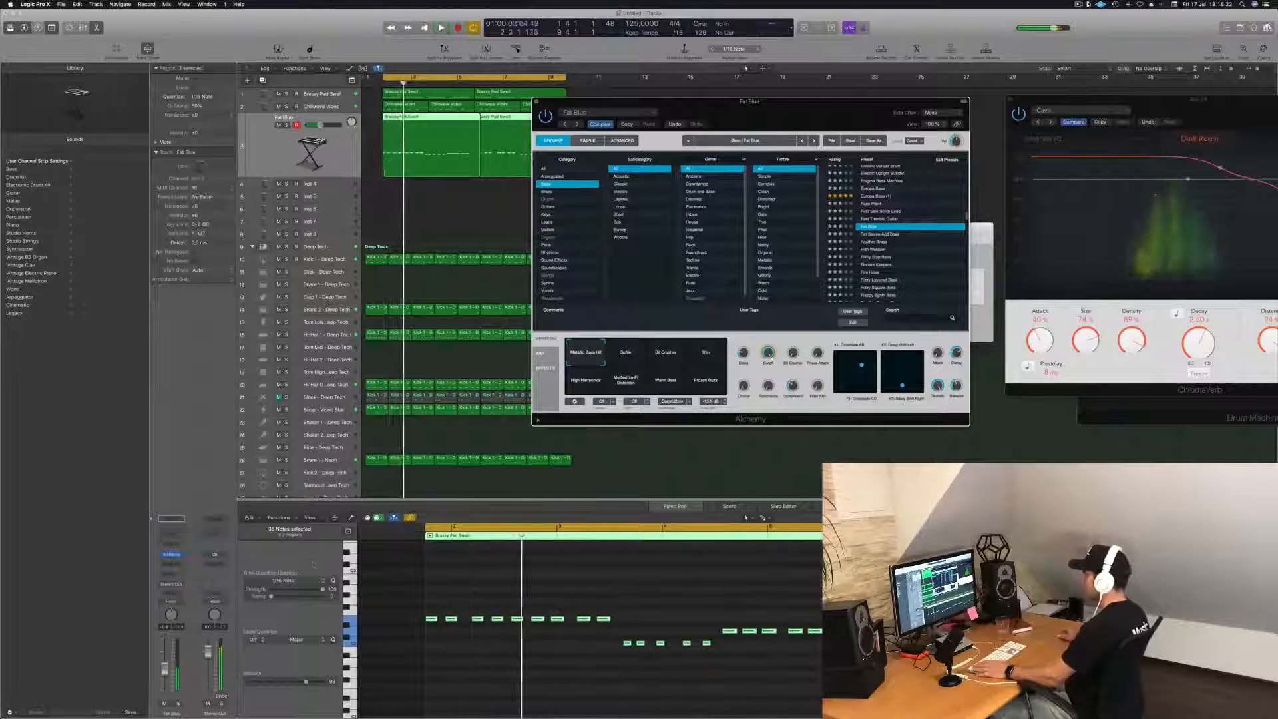
# Step: Raise the bass track's volume, and try its notes an octave lower before moving them back up
pyautogui.moveTo(164, 671); pyautogui.dragTo(165, 661)
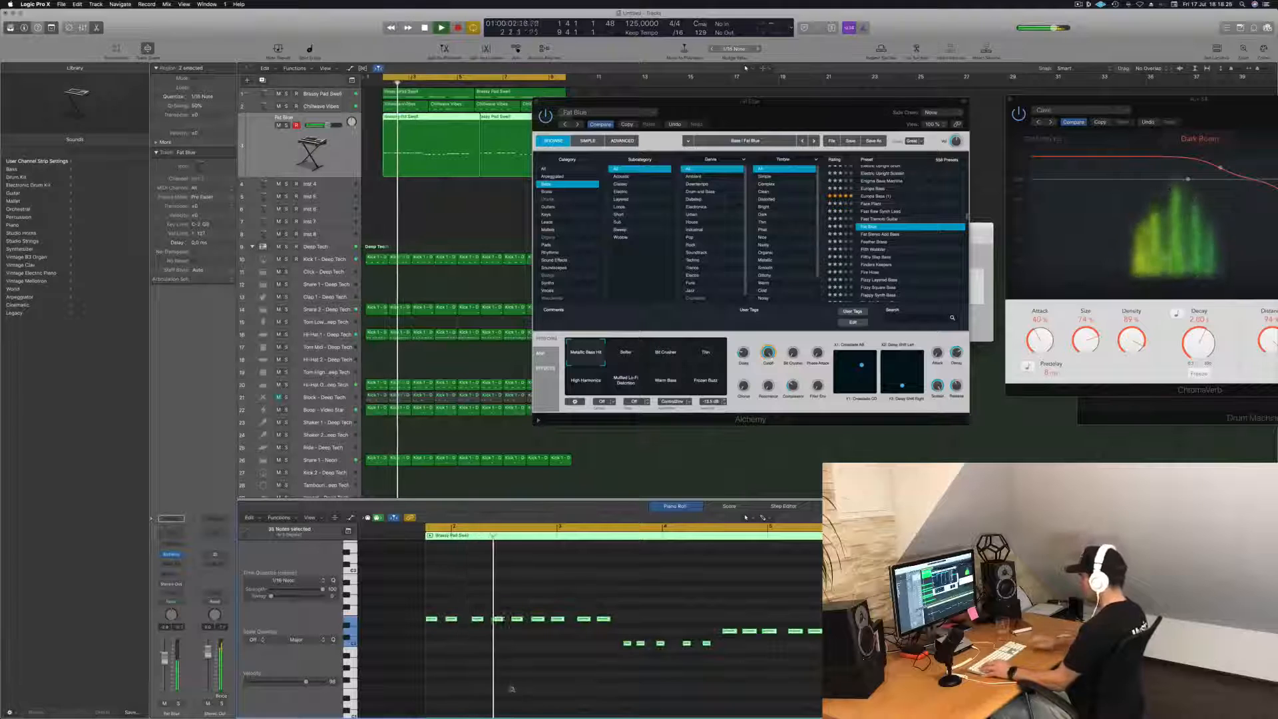
pyautogui.scroll(3, 513, 691)
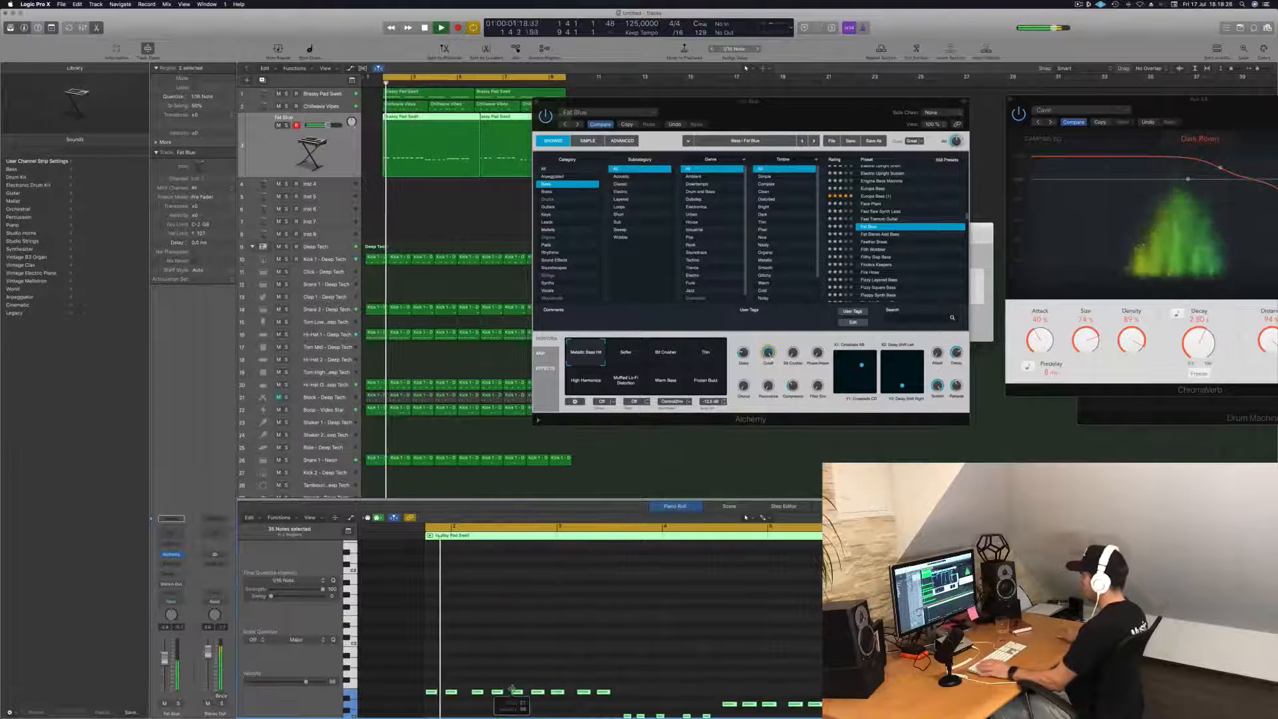
pyautogui.scroll(-3, 513, 689)
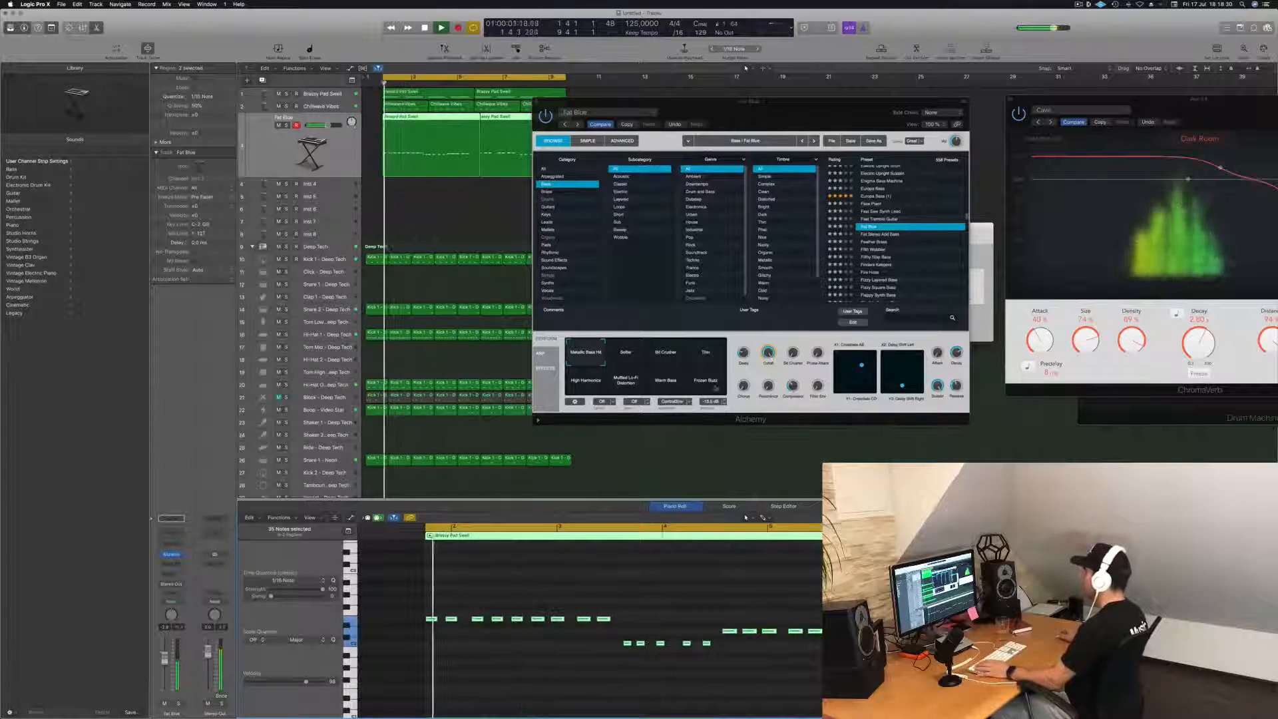
# Step: Try Fat Blue's Softer, Bit Crusher and Thin variations, and briefly solo the bass track
pyautogui.click(635, 353)
pyautogui.click(672, 354)
pyautogui.click(714, 356)
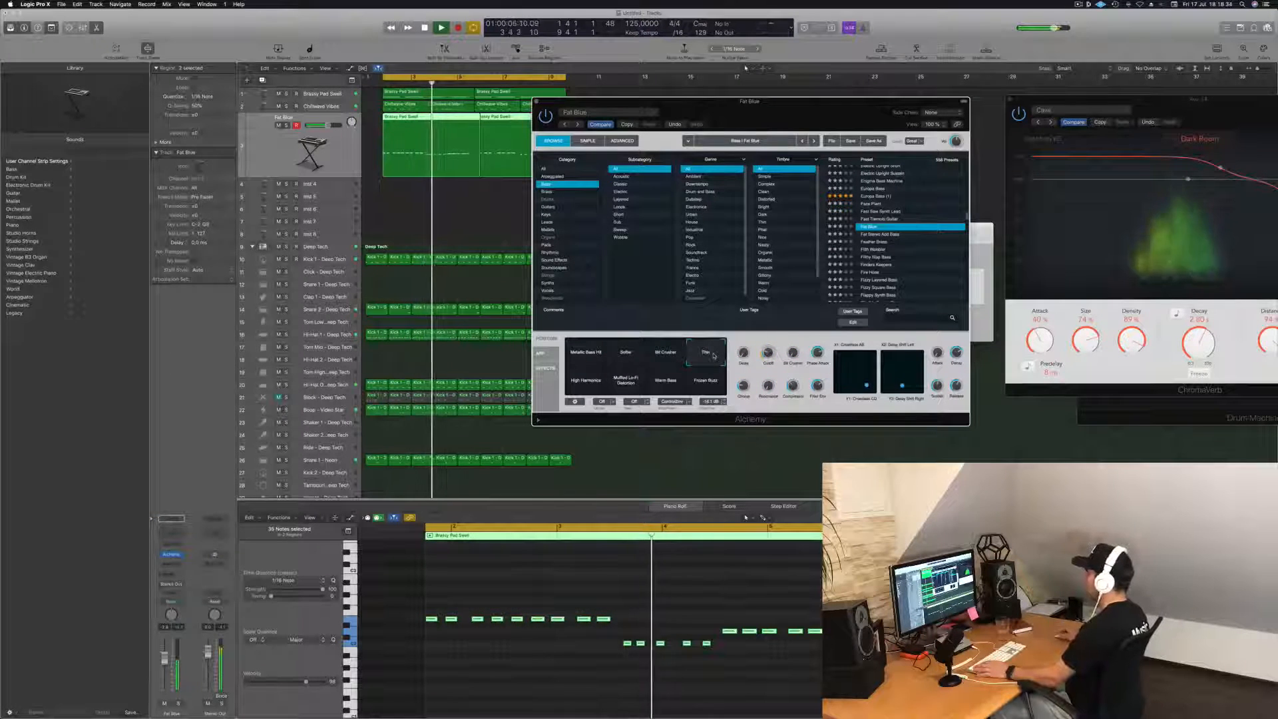
pyautogui.click(178, 703)
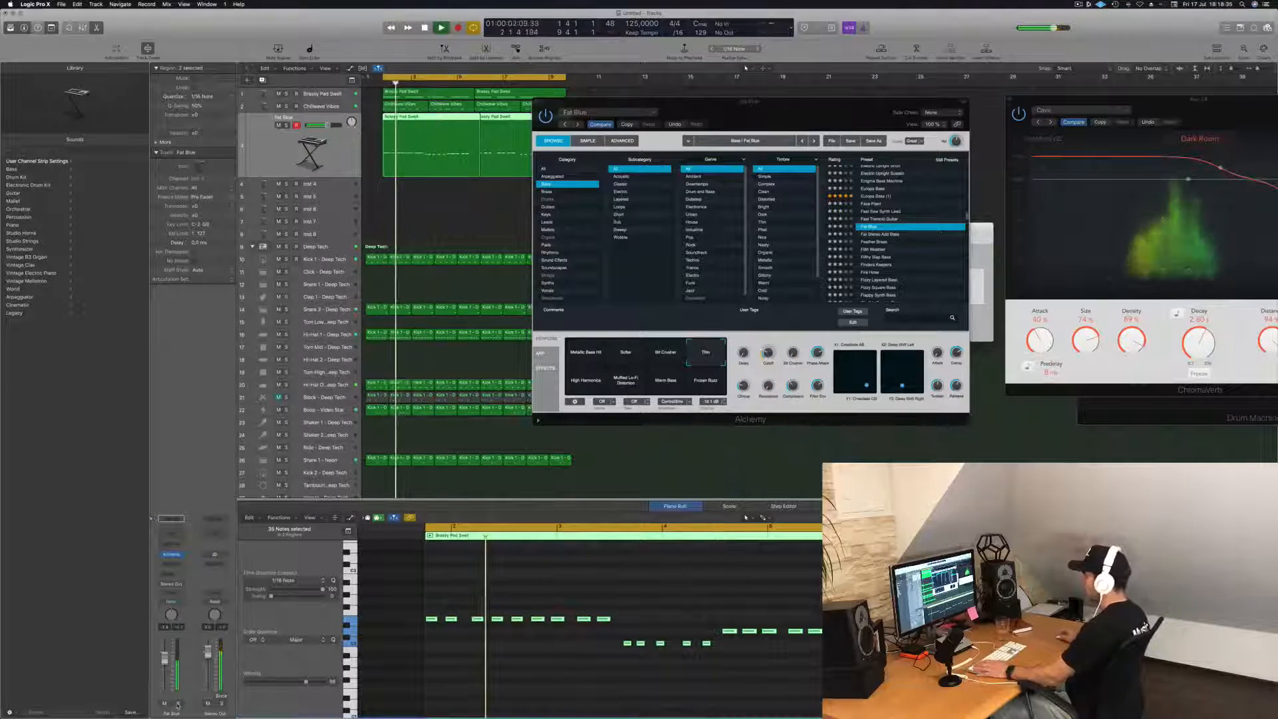
pyautogui.click(178, 703)
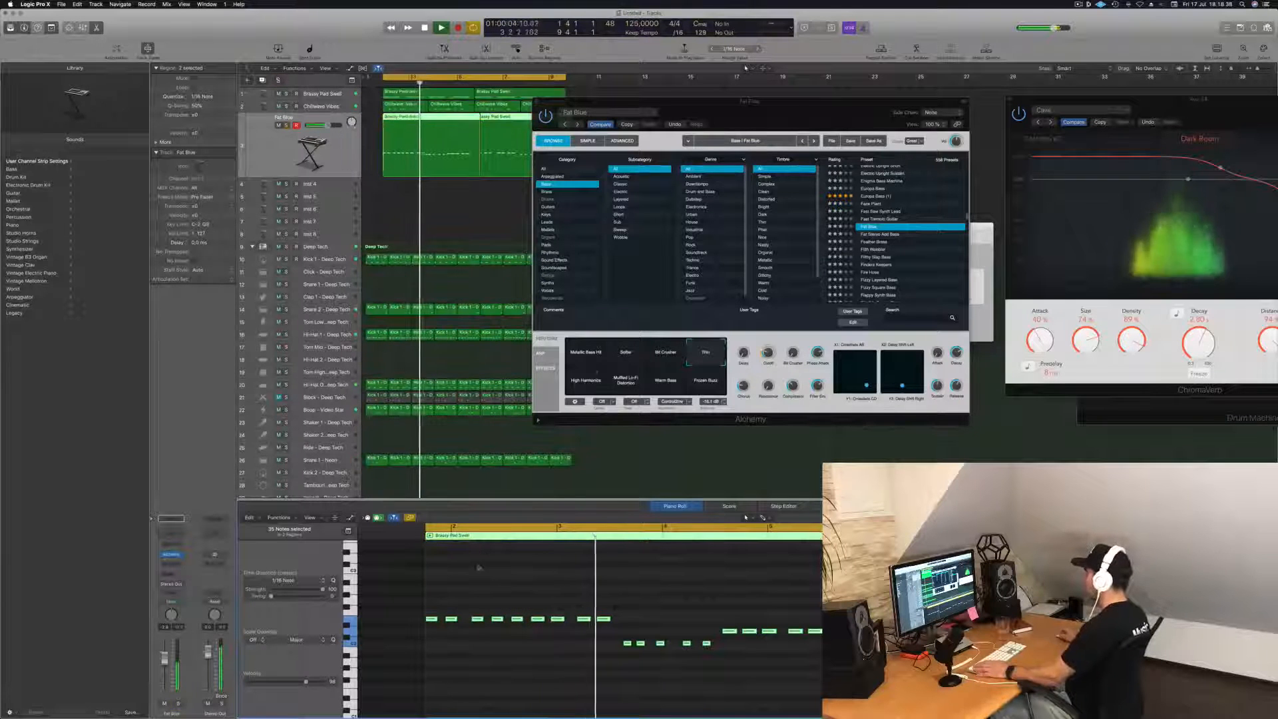
# Step: Try Fat Blue's High Harmonics, Muffled Lo-Fi Distortion and Warm Bass variations, restart the loop and solo the bass briefly
pyautogui.click(582, 387)
pyautogui.click(620, 385)
pyautogui.click(663, 385)
pyautogui.press('space')
pyautogui.press('space')
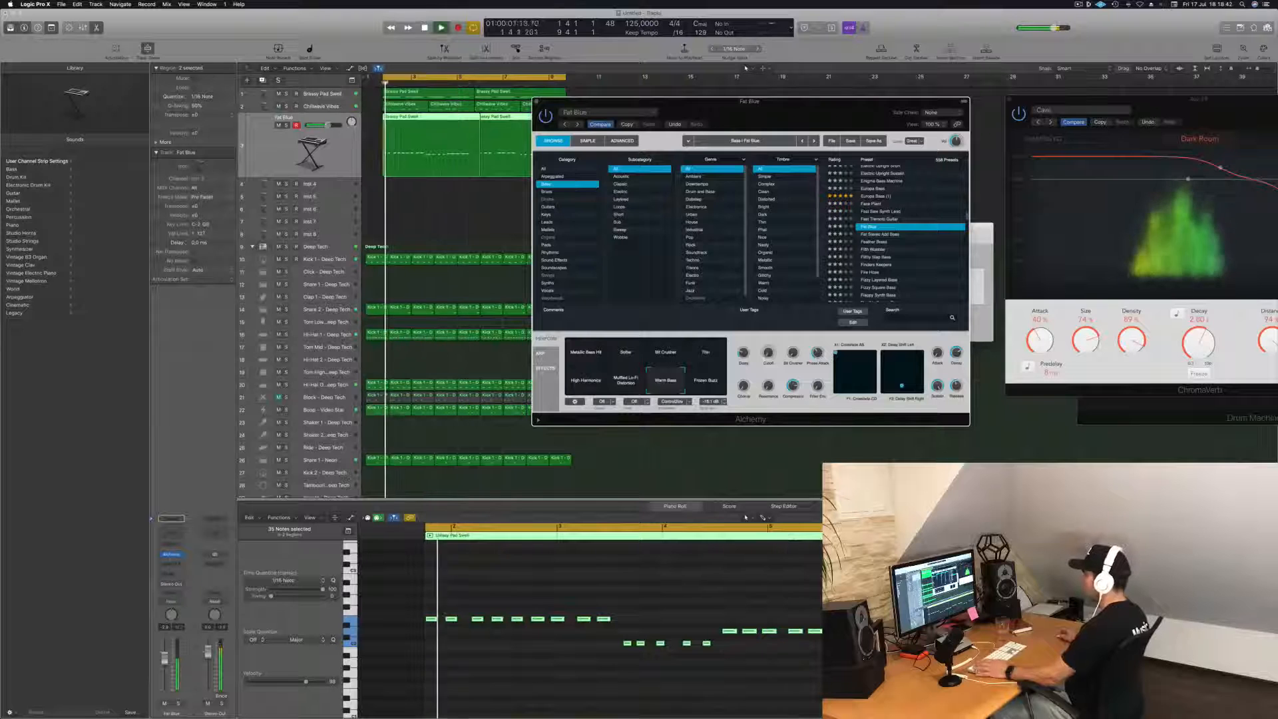
pyautogui.click(178, 703)
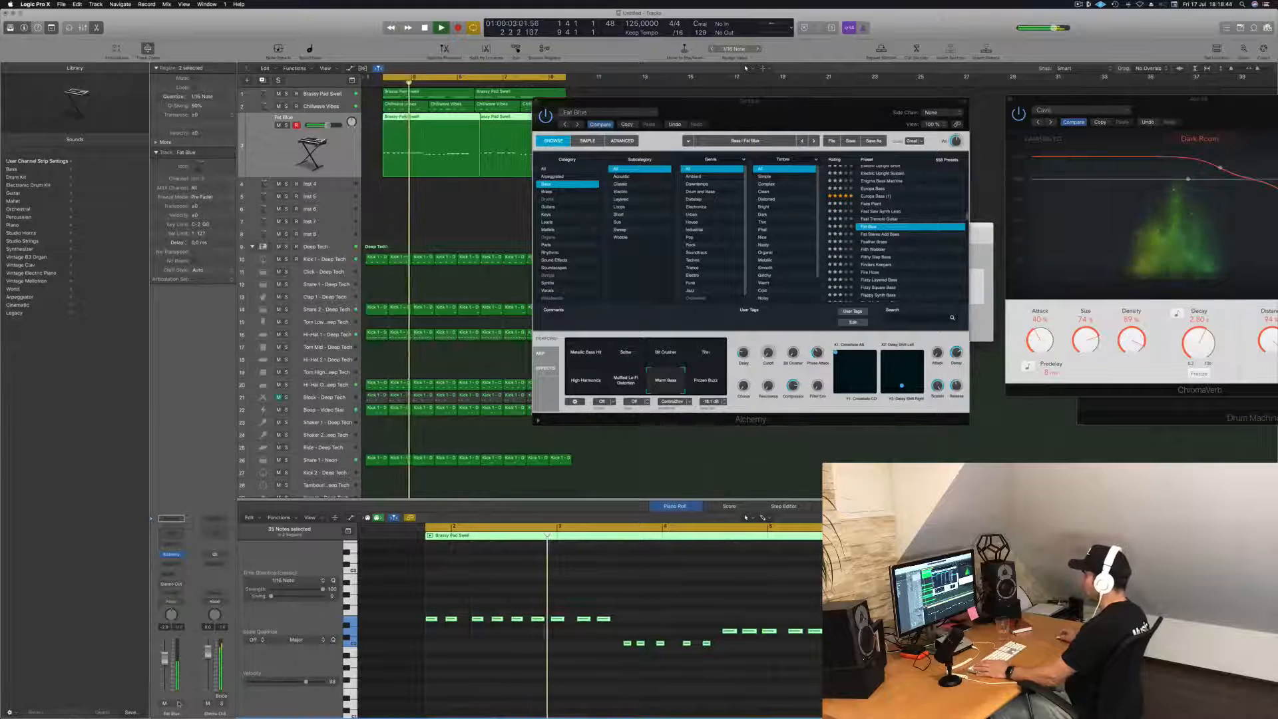
pyautogui.click(179, 704)
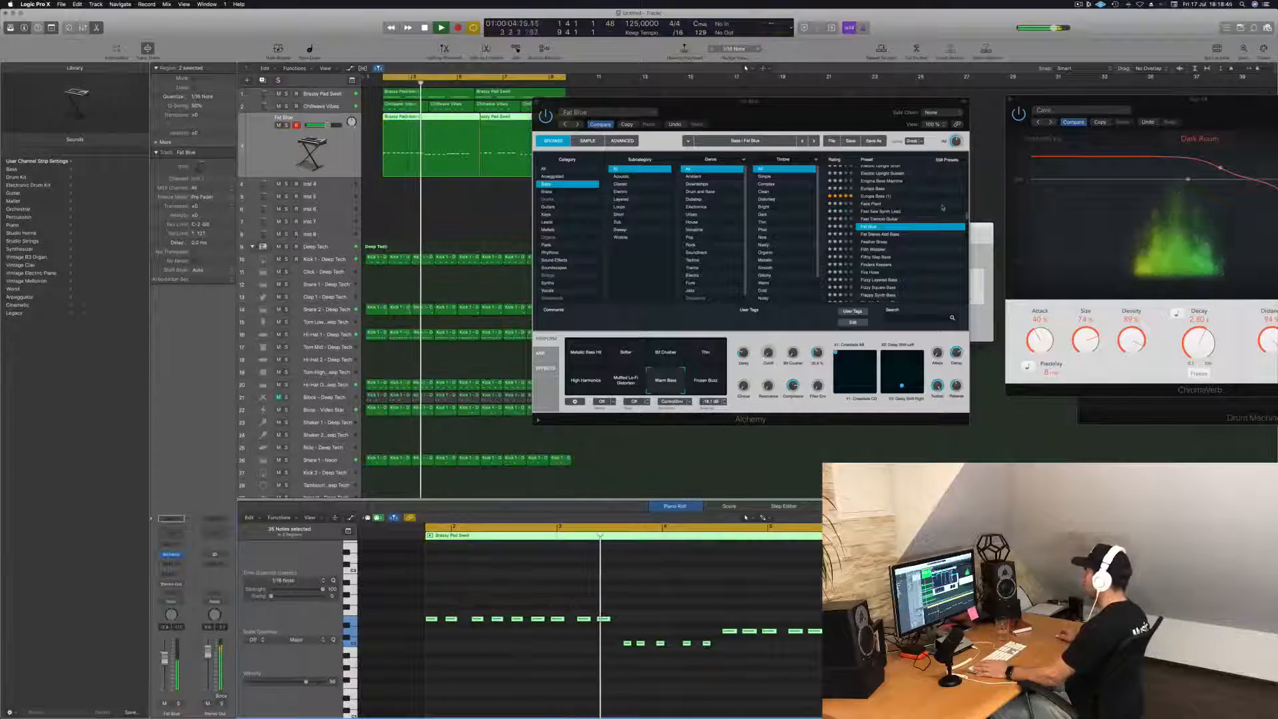
# Step: Audition the Fat Stereo Add Bass preset, and load Feather Brass on the bass track
pyautogui.click(887, 236)
pyautogui.click(885, 234)
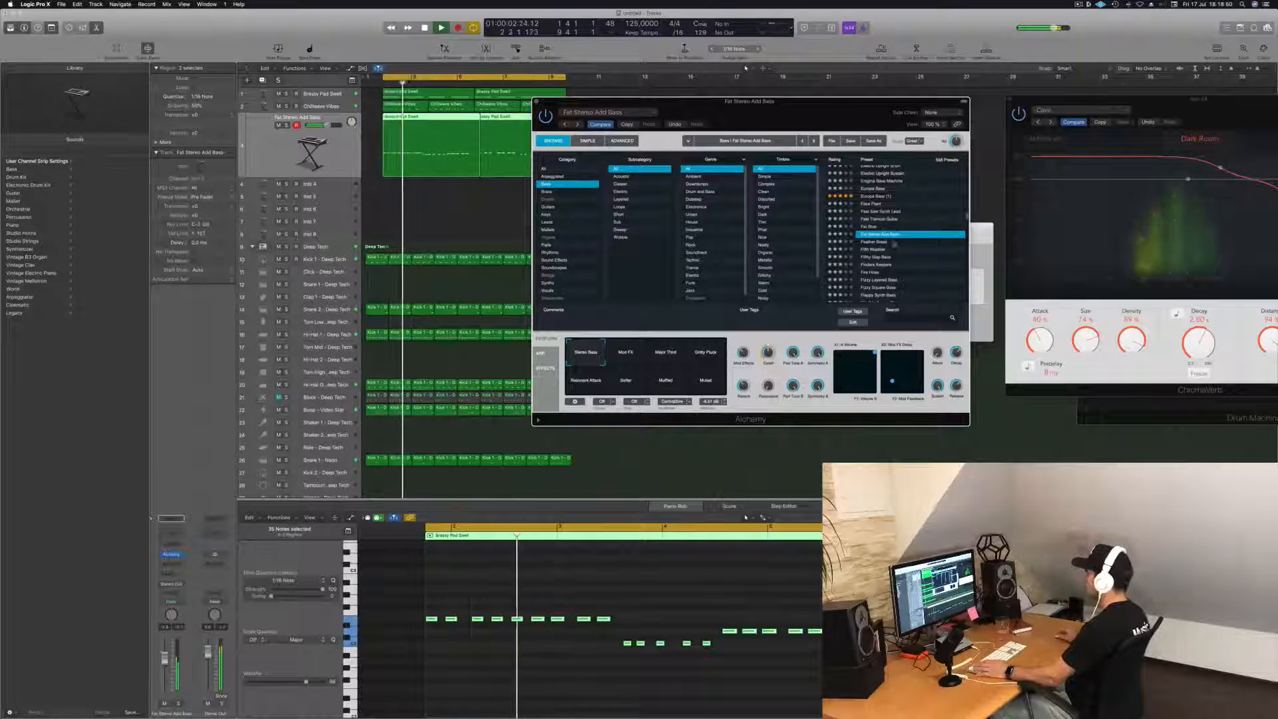
pyautogui.click(878, 243)
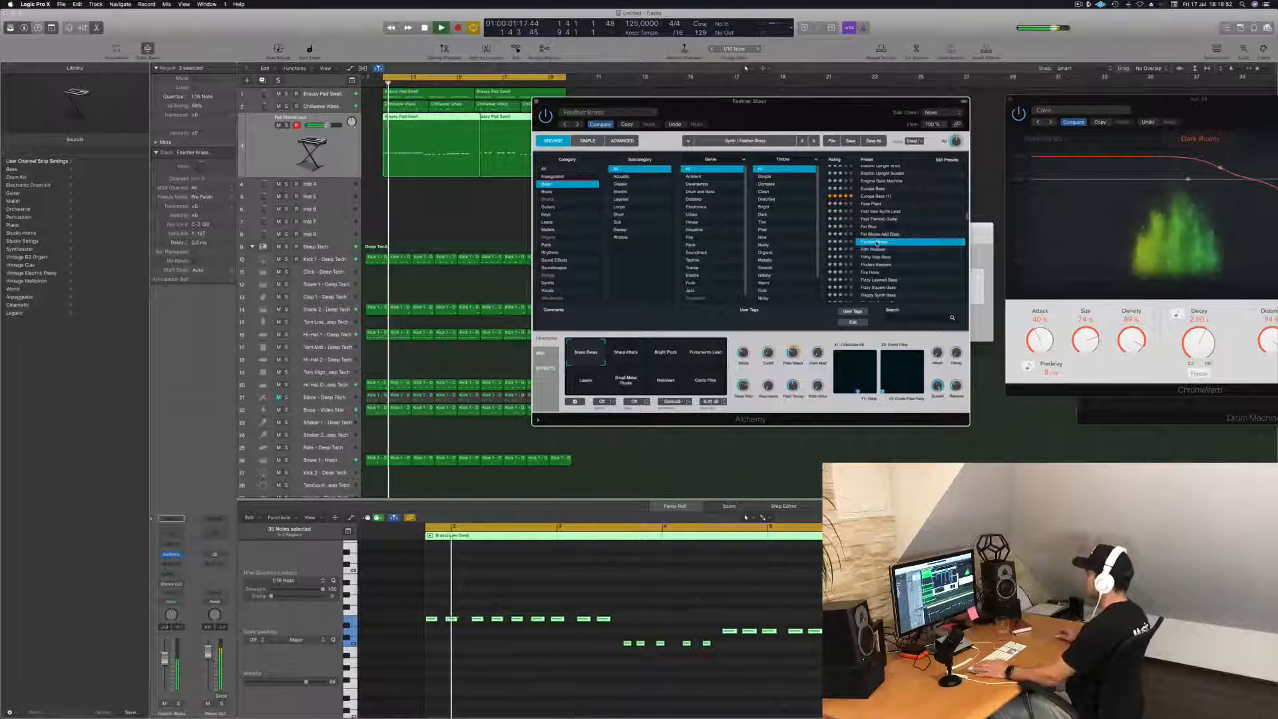
# Step: Move the Alchemy window clear of the track regions, play the loop and deselect the bass notes
pyautogui.moveTo(864, 119); pyautogui.dragTo(920, 169)
pyautogui.moveTo(936, 175)
pyautogui.mouseDown()
pyautogui.moveTo(954, 171)
pyautogui.moveTo(943, 178)
pyautogui.mouseUp()
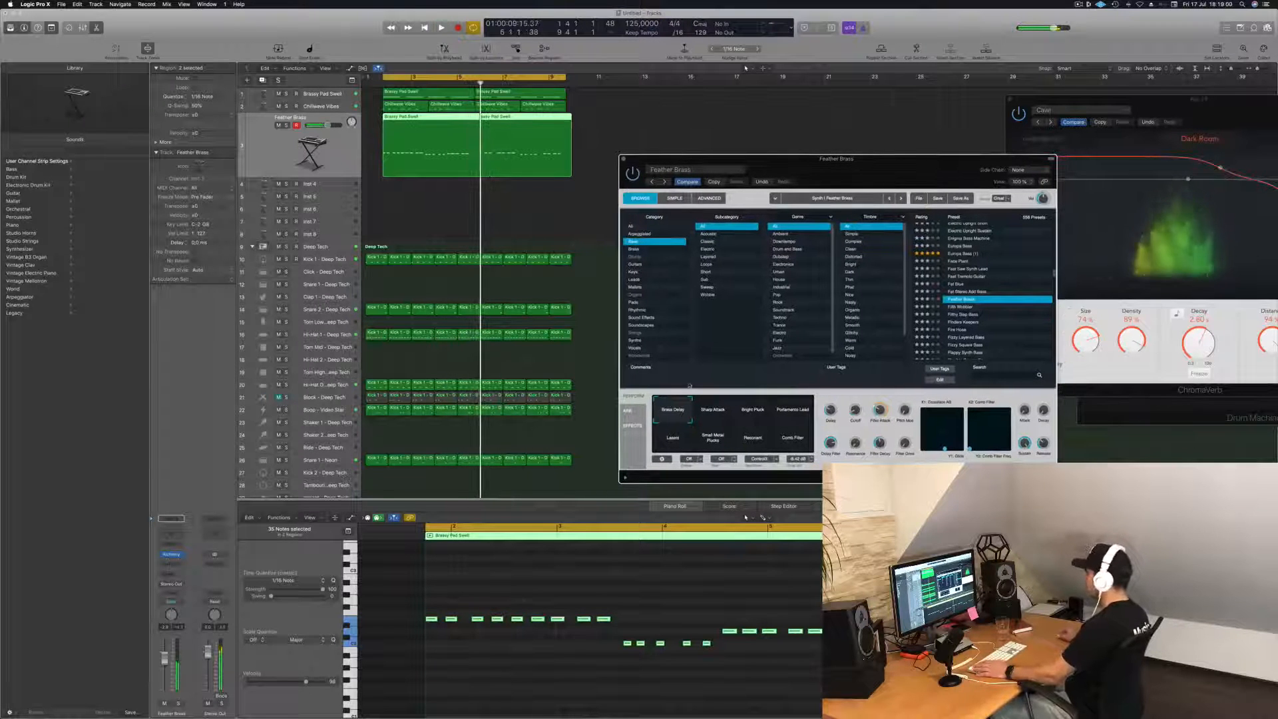
pyautogui.press('space')
pyautogui.click(746, 607)
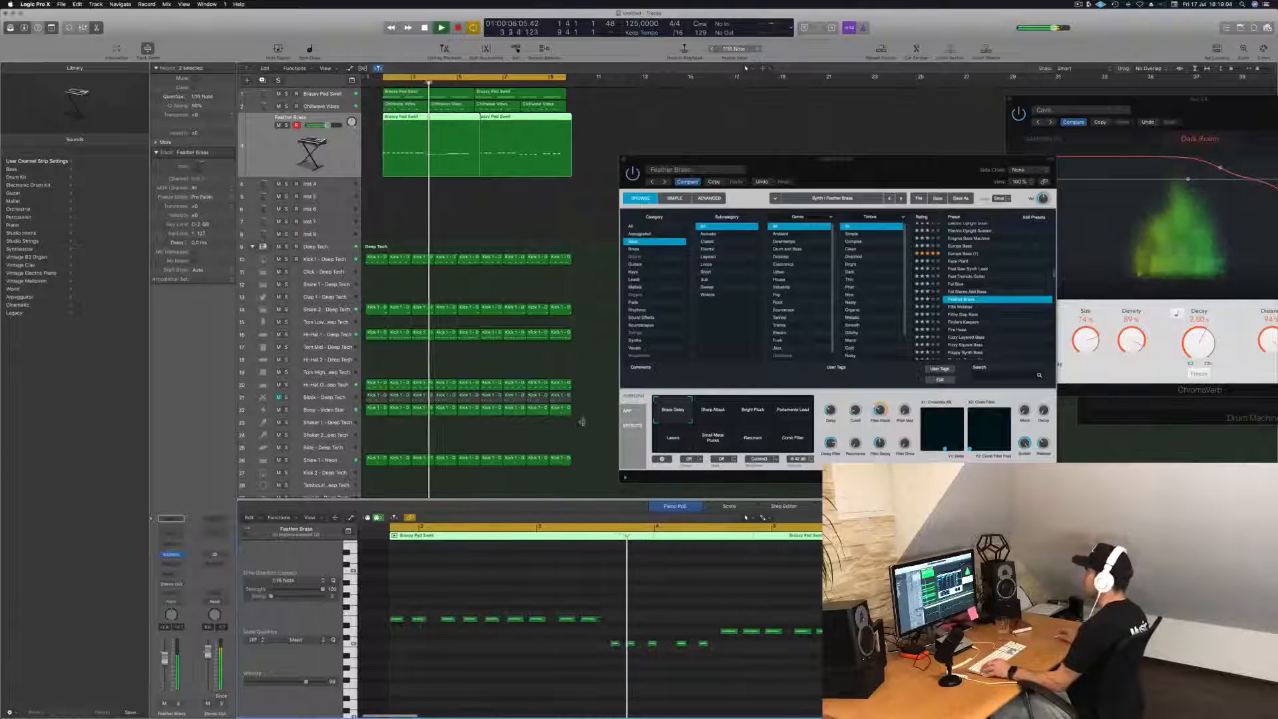
# Step: Try to cut the first bass region where it overlaps the second, undo the cut and stop playback
pyautogui.click(472, 123)
pyautogui.click(473, 125)
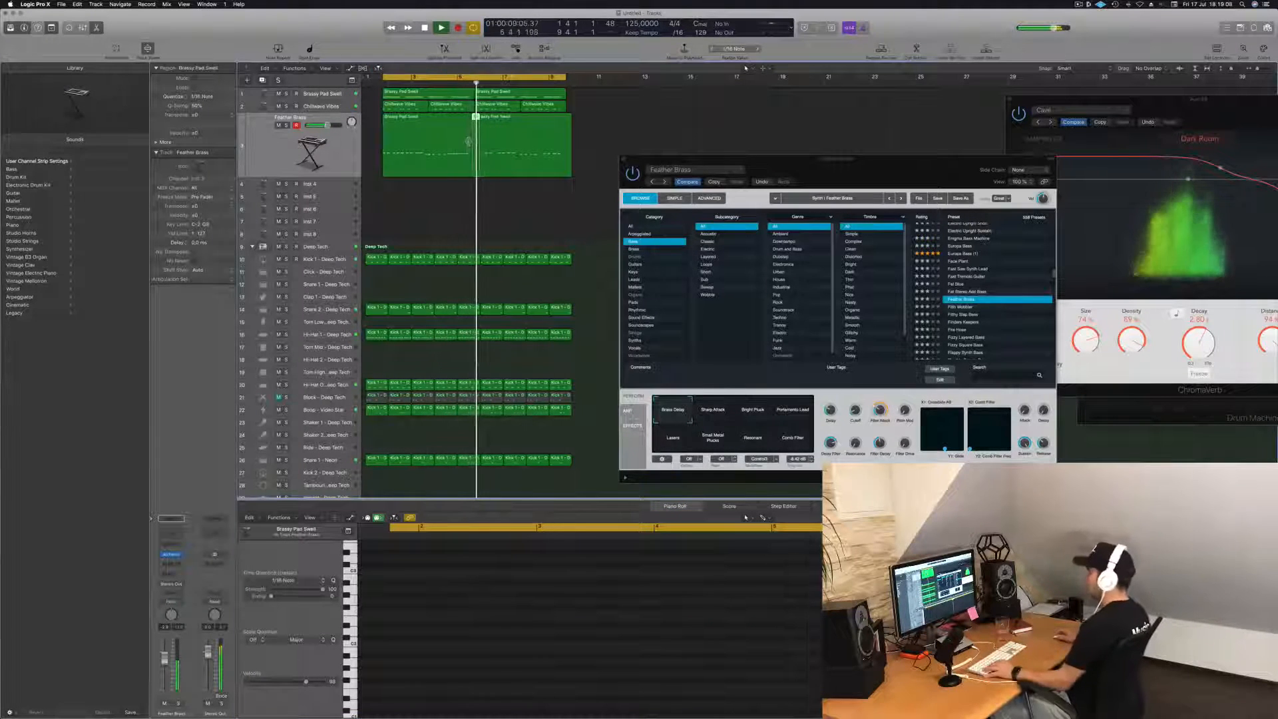
pyautogui.press('super+z')
pyautogui.press('space')
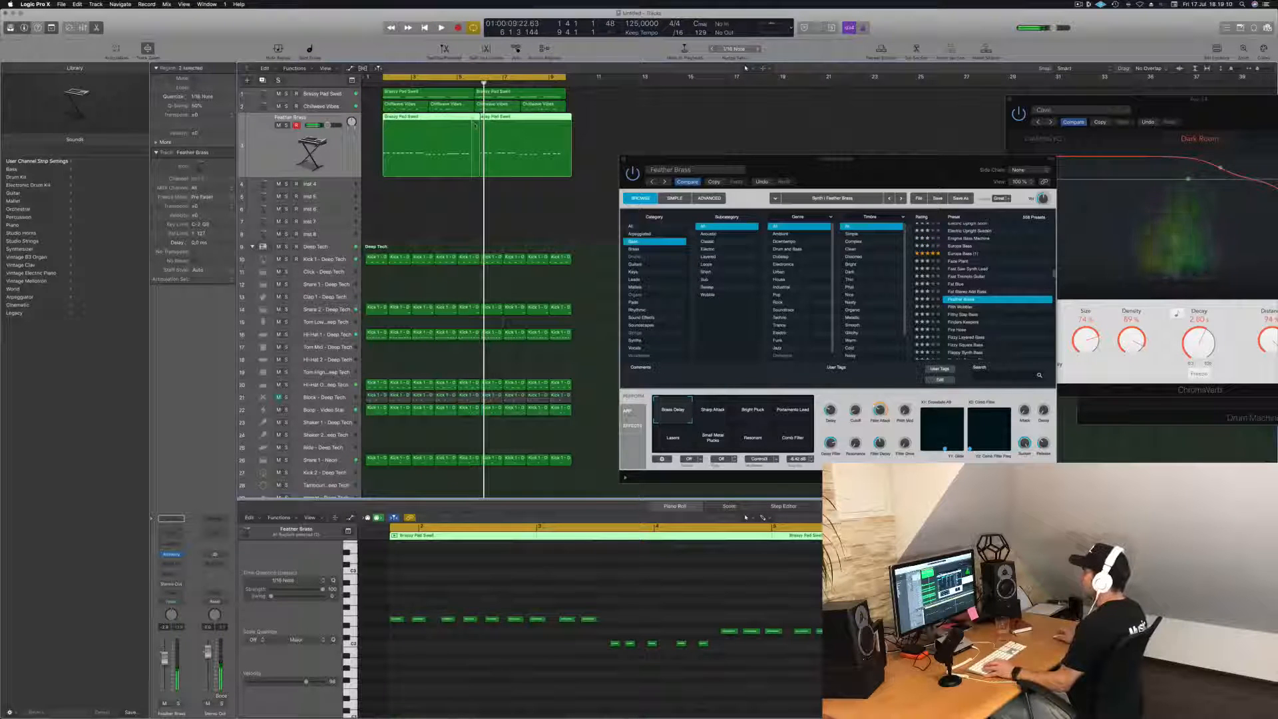
# Step: Cut off the end of the first bass region overlapping the second, select the first region and play it
pyautogui.click(475, 125)
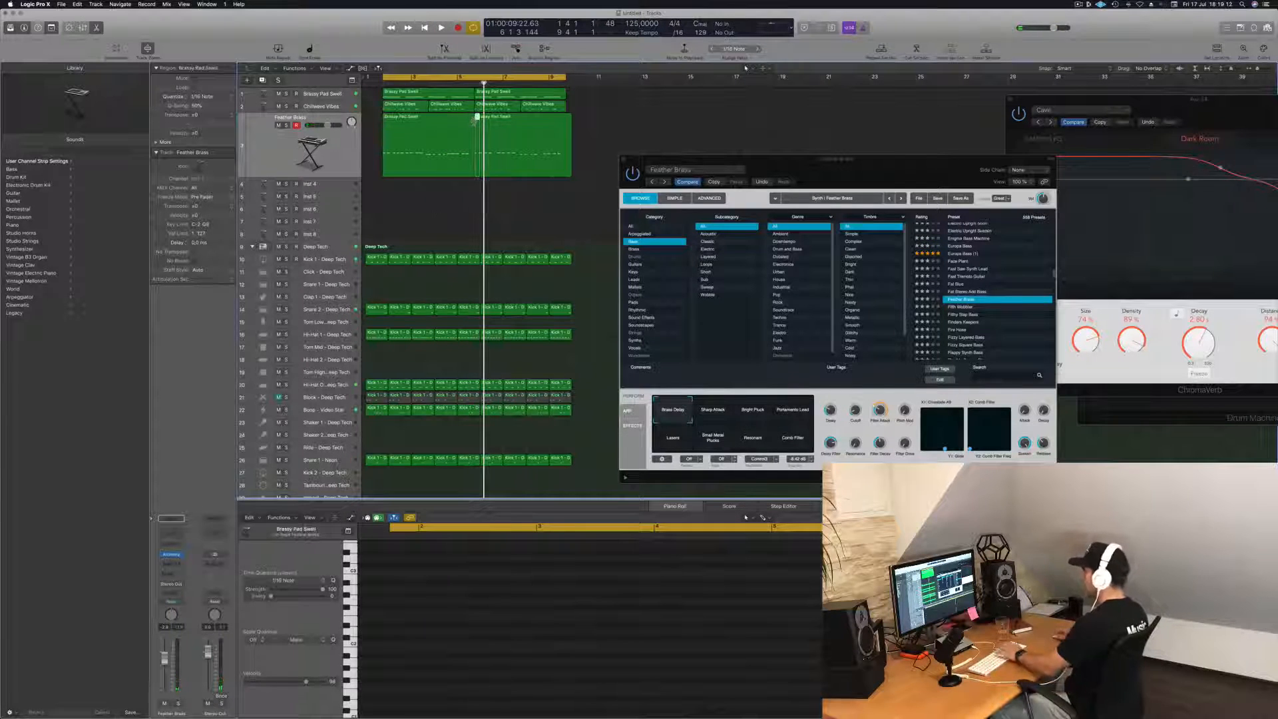
pyautogui.click(454, 133)
pyautogui.hotkey('shift', 'space')
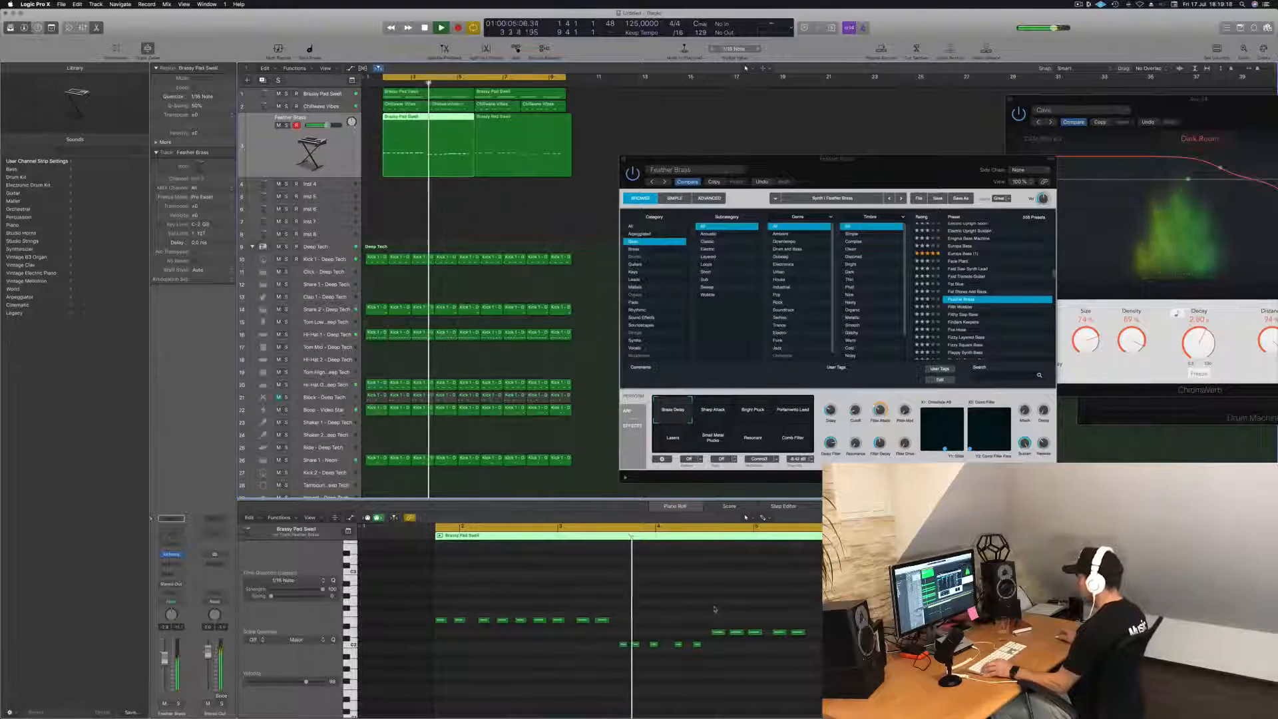
# Step: Copy the last note of the first bass note group to just after it and shorten the copy
pyautogui.click(591, 621)
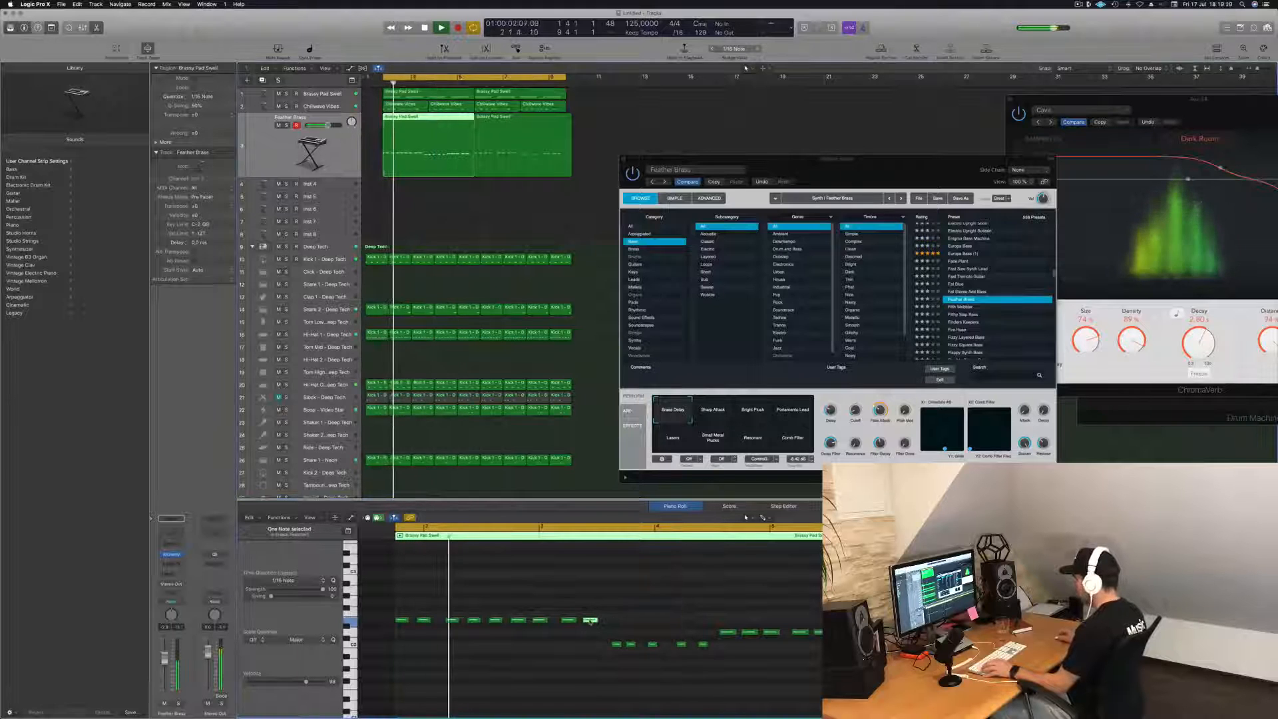
pyautogui.moveTo(605, 626); pyautogui.dragTo(613, 627)
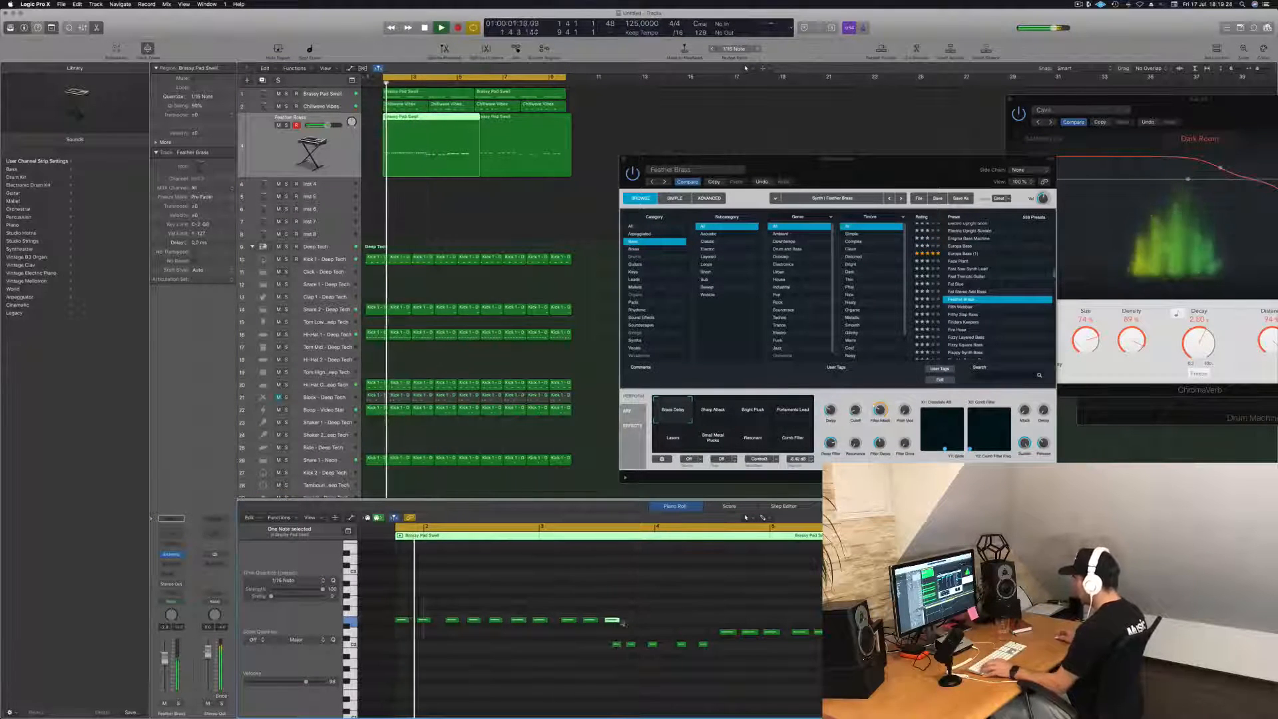
pyautogui.moveTo(619, 620); pyautogui.dragTo(615, 622)
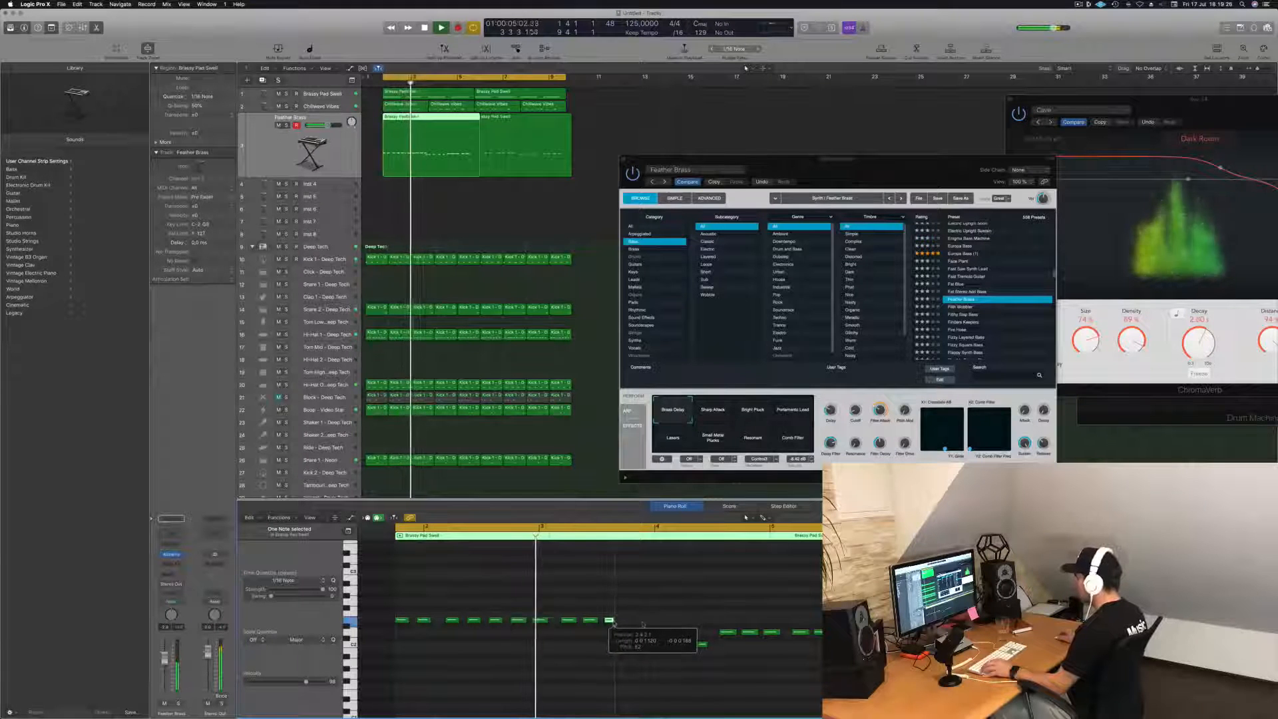
pyautogui.press('super+Left')
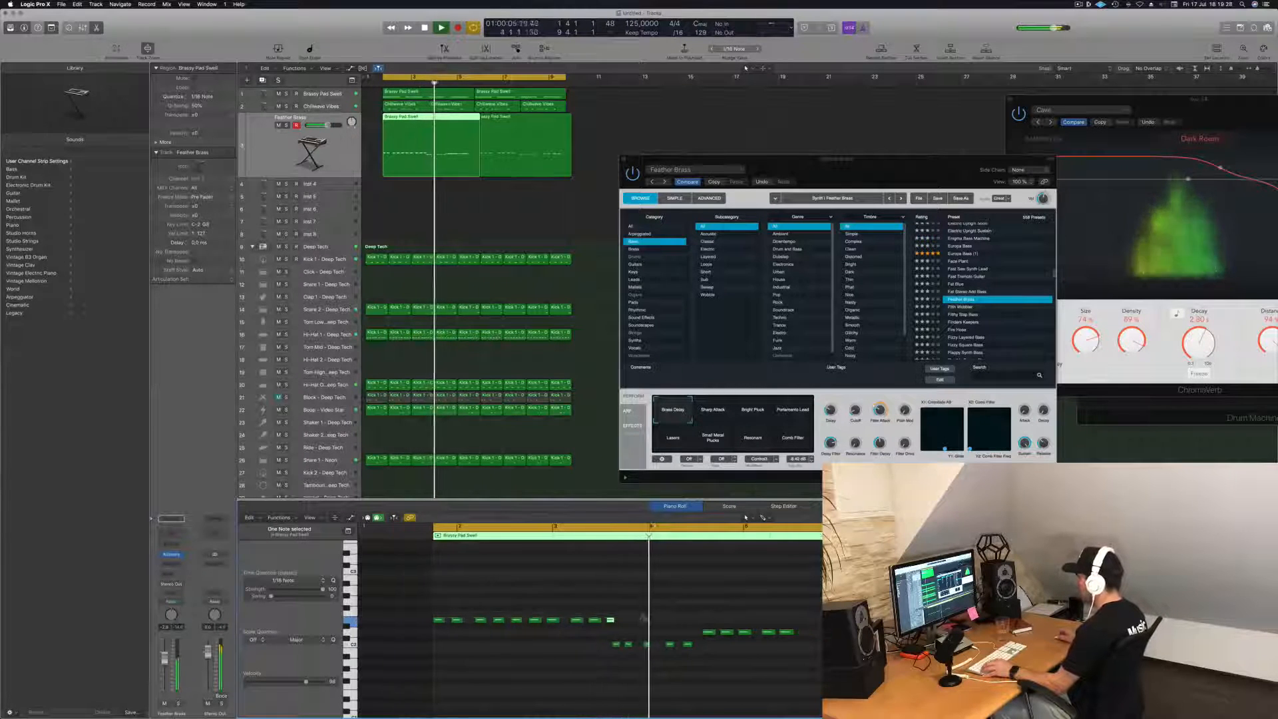
# Step: Copy the last of the lowest bass notes to just after it, extend the final group with two copied notes and replay
pyautogui.scroll(3, 658, 618)
pyautogui.scroll(-2, 662, 626)
pyautogui.press('Return')
pyautogui.moveTo(660, 646); pyautogui.dragTo(677, 646)
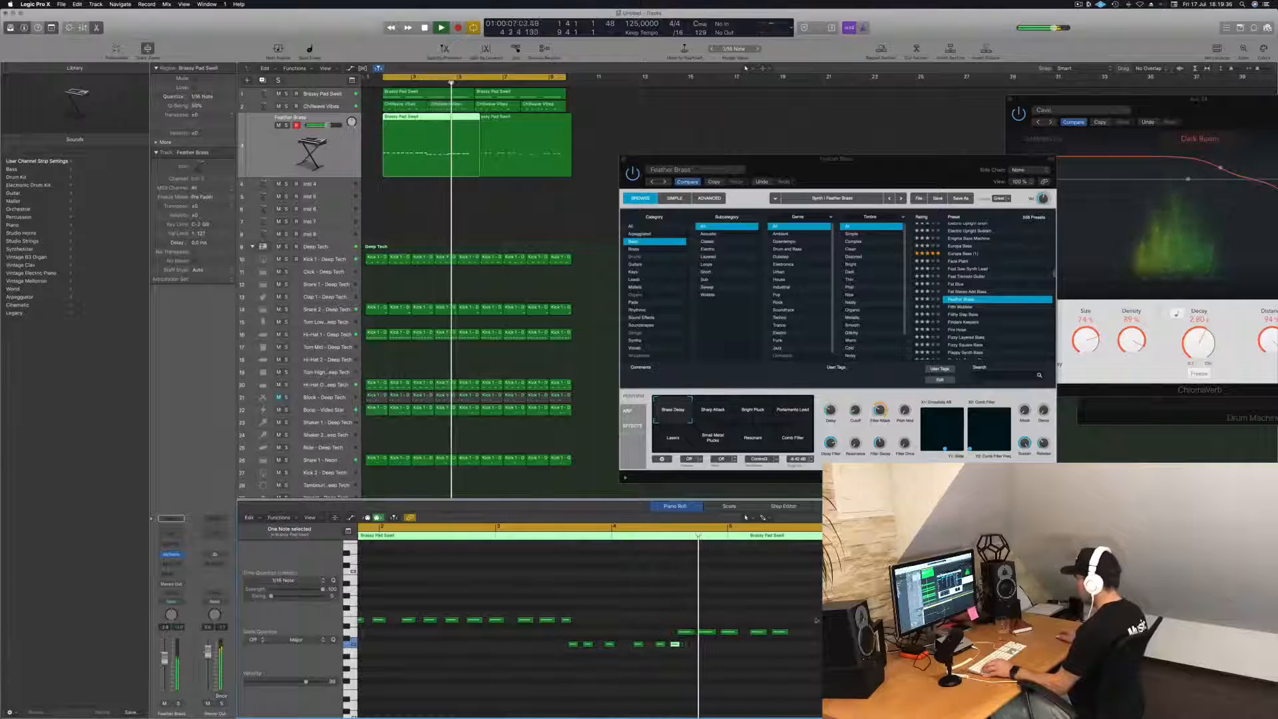
pyautogui.press('Return')
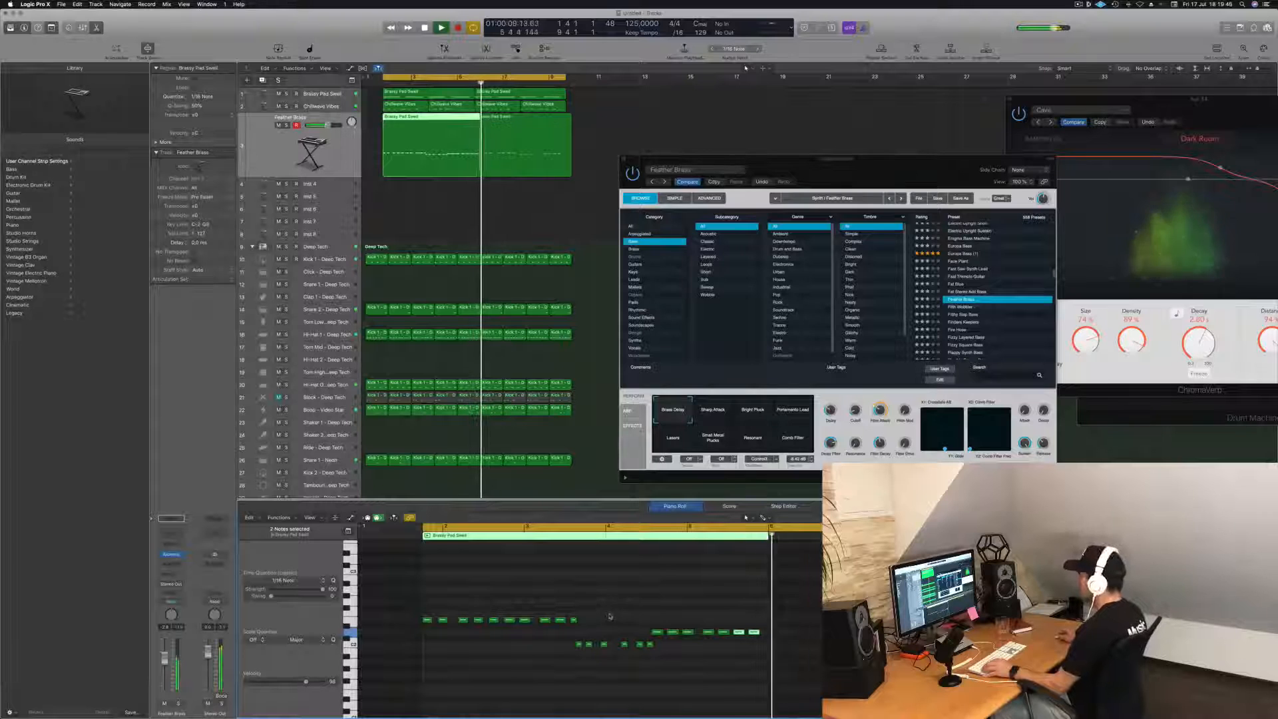
pyautogui.press('Return')
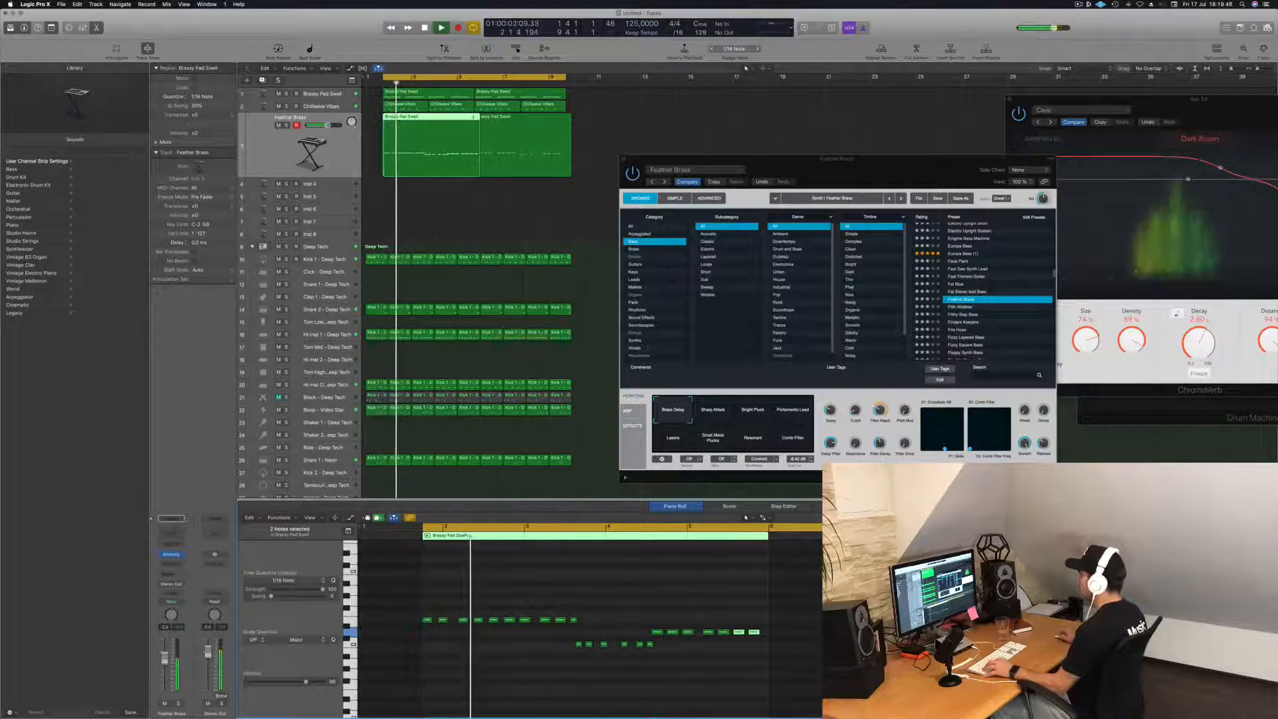
# Step: Trim the first bass region to end where the second pad region starts, and replace the second bass region with a copy of it
pyautogui.keyDown('super'); pyautogui.doubleClick(473, 119); pyautogui.keyUp('super')
pyautogui.click(508, 136)
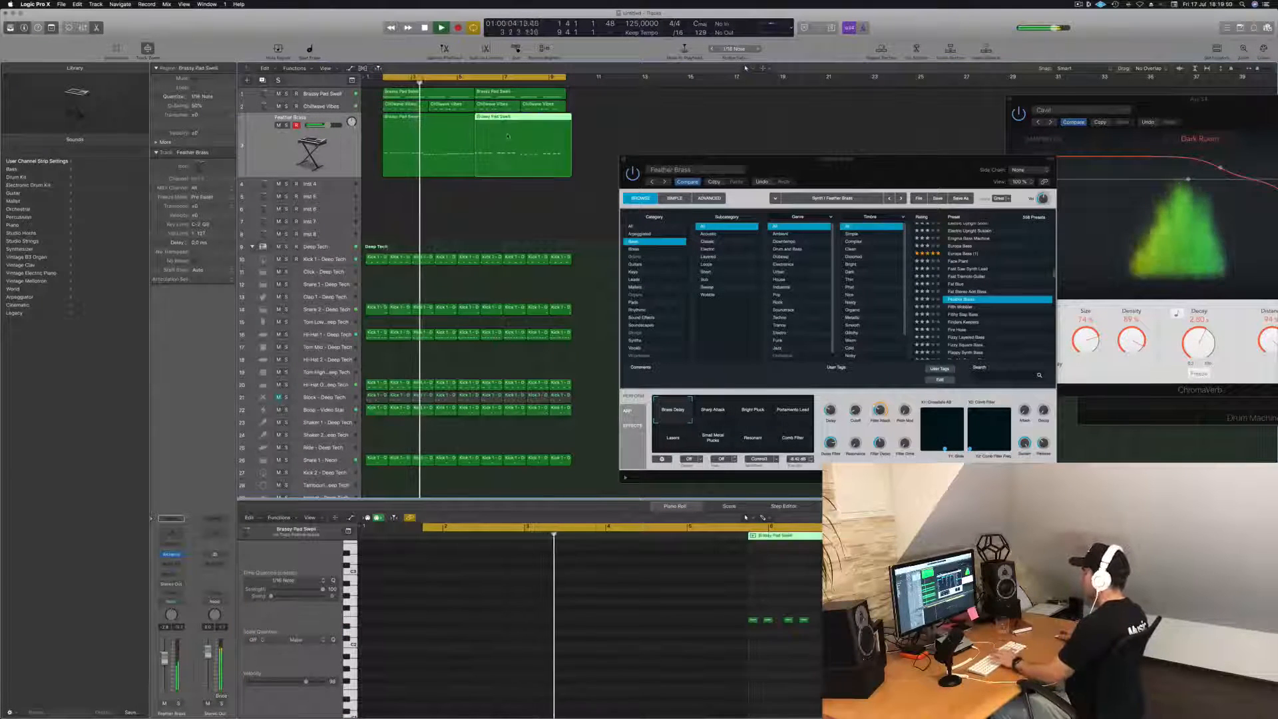
pyautogui.press('Delete')
pyautogui.click(416, 127)
pyautogui.press('Return')
pyautogui.keyDown('alt'); pyautogui.moveTo(412, 126); pyautogui.dragTo(508, 124); pyautogui.keyUp('alt')
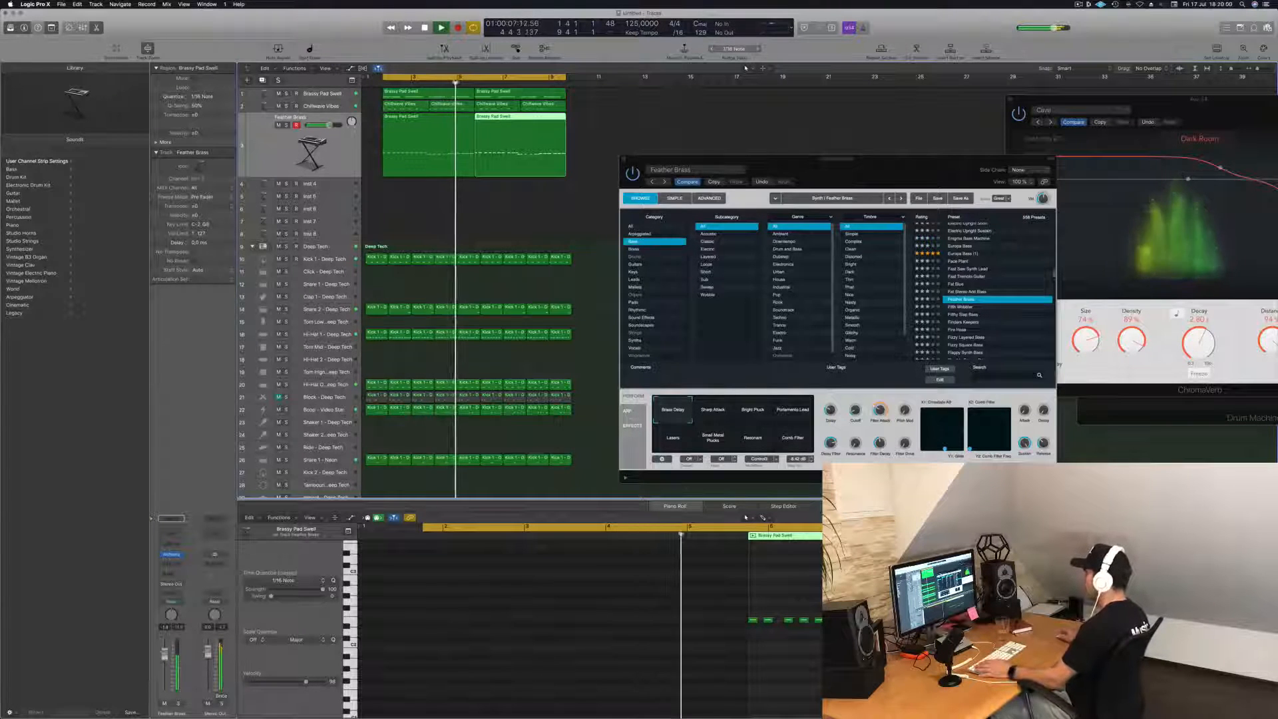
pyautogui.click(443, 153)
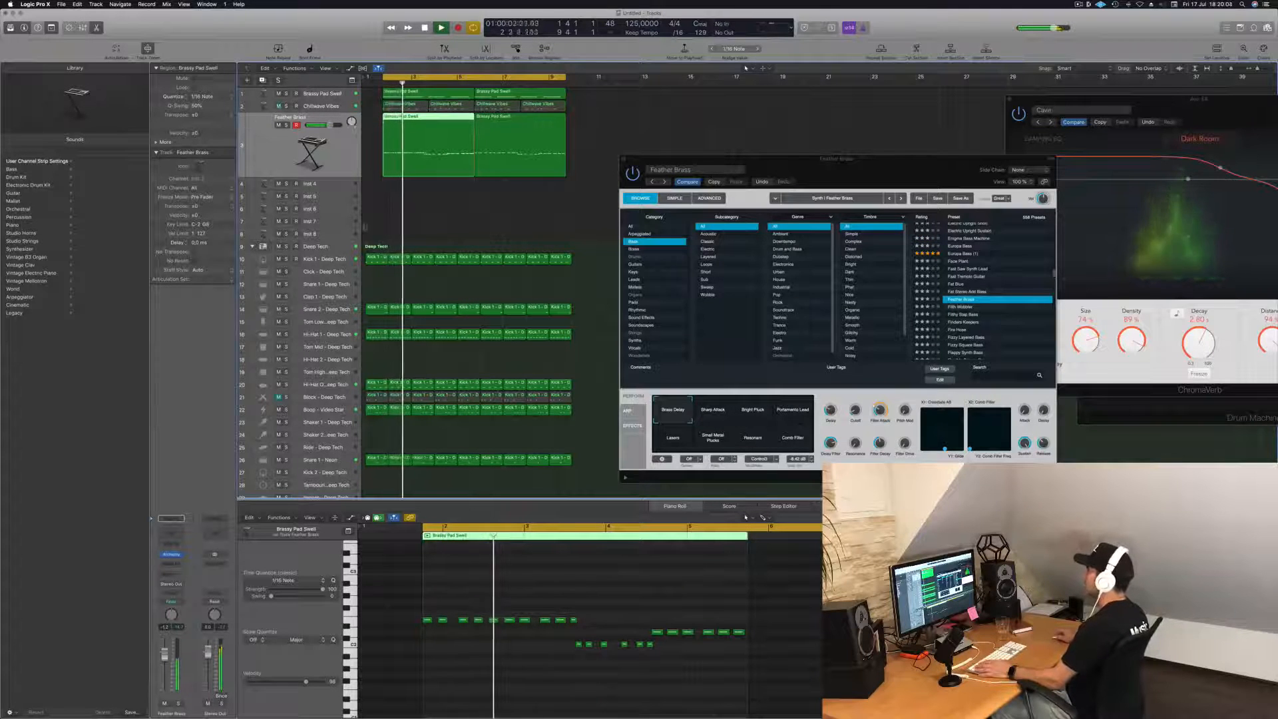
# Step: Move the Alchemy window up slightly and shorten the last note of the first note group in the first bass region
pyautogui.moveTo(797, 177); pyautogui.dragTo(833, 156)
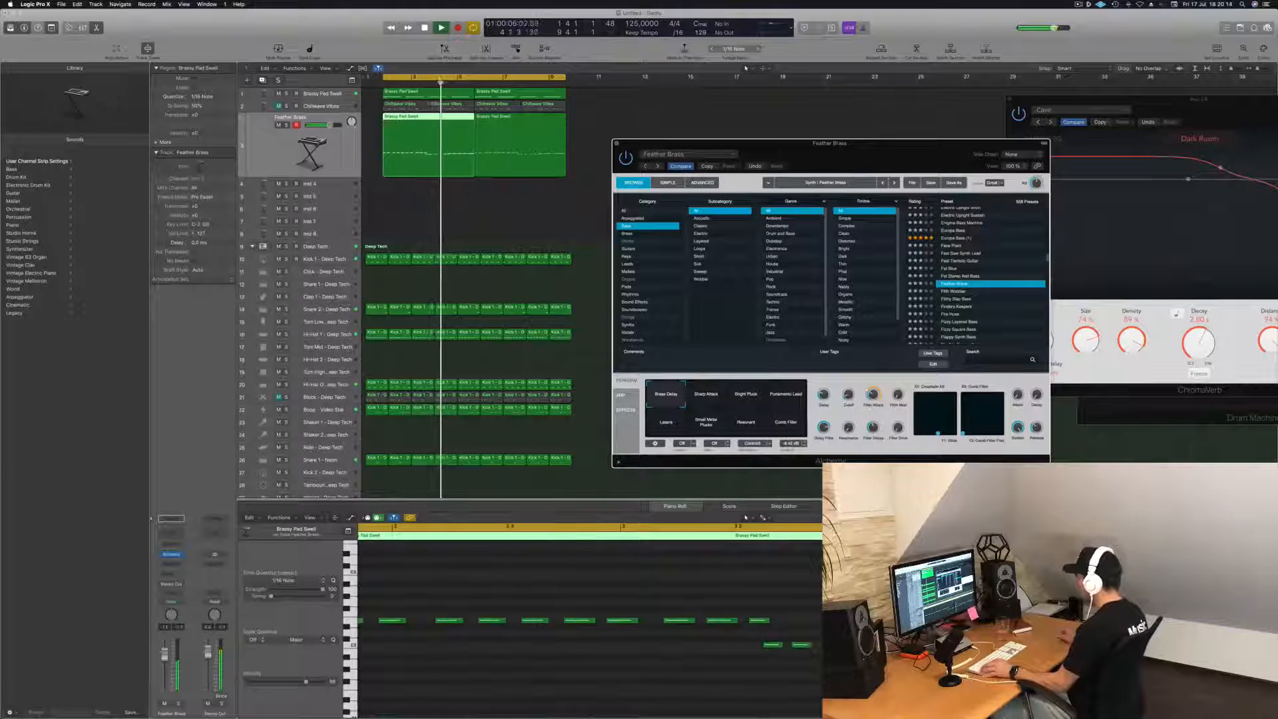
pyautogui.press('space')
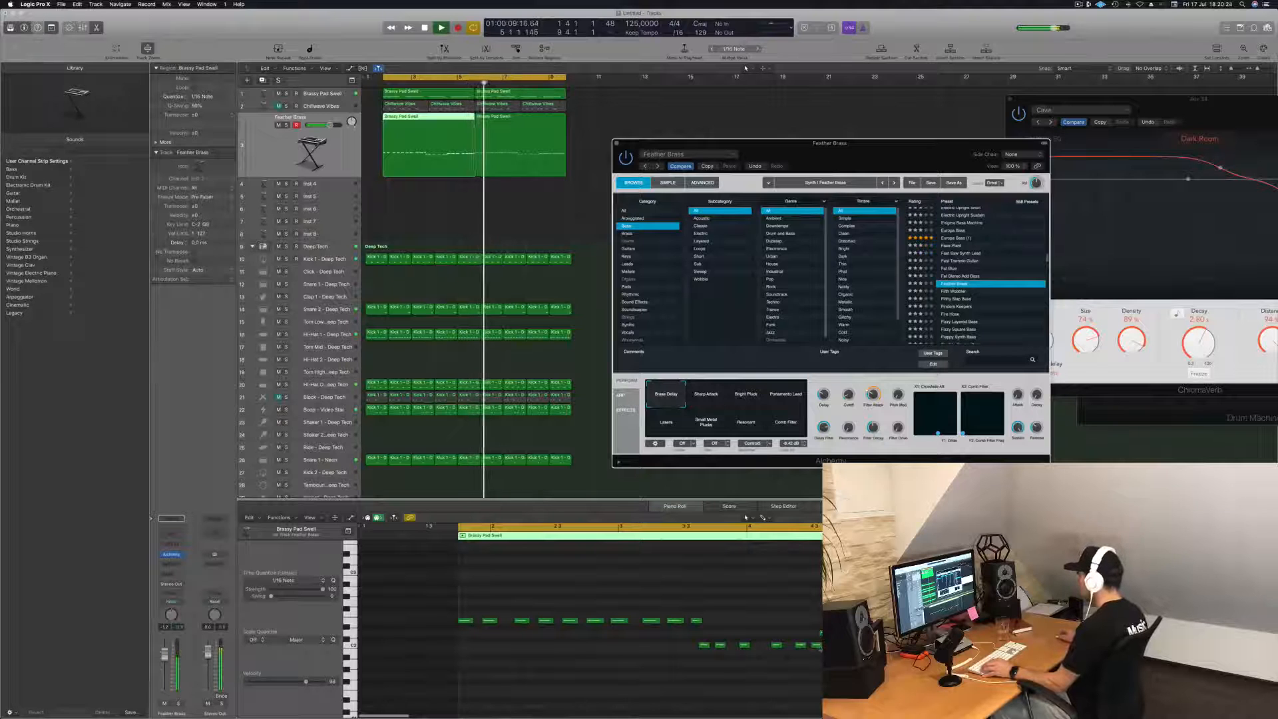
pyautogui.click(815, 645)
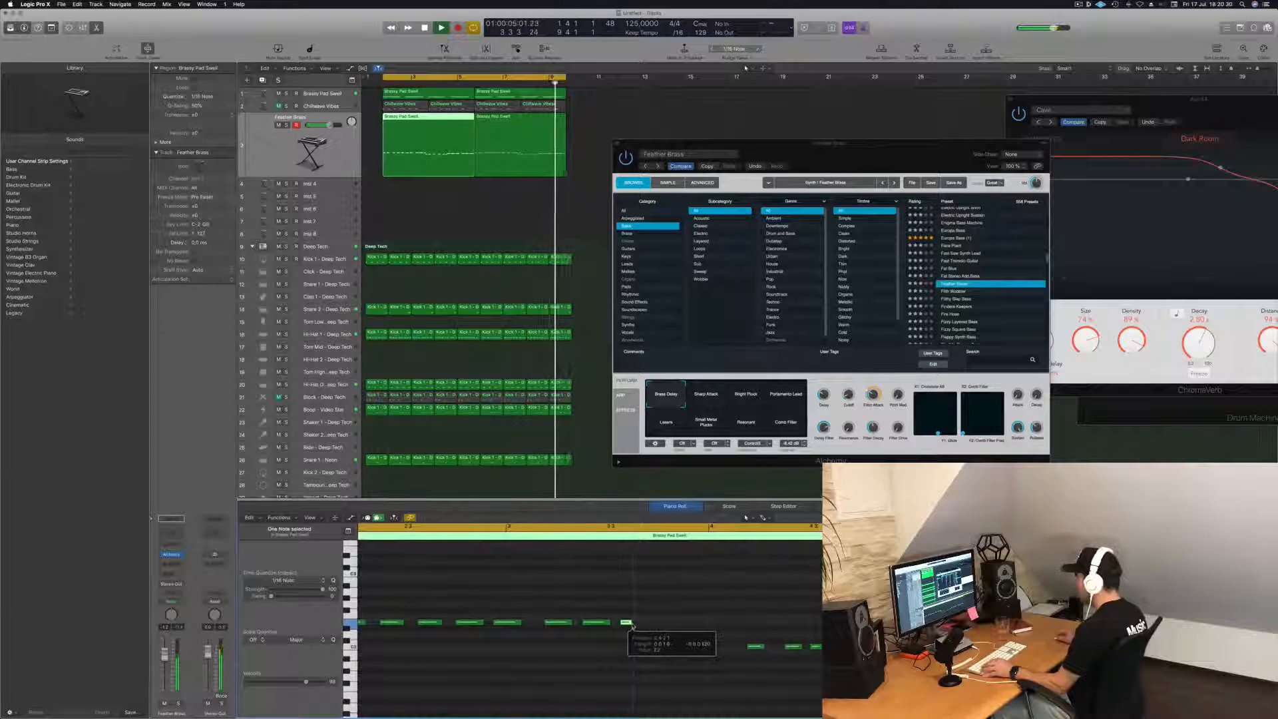
# Step: Delete the second bass region and loop the edited first region to the end of the pad regions
pyautogui.click(511, 127)
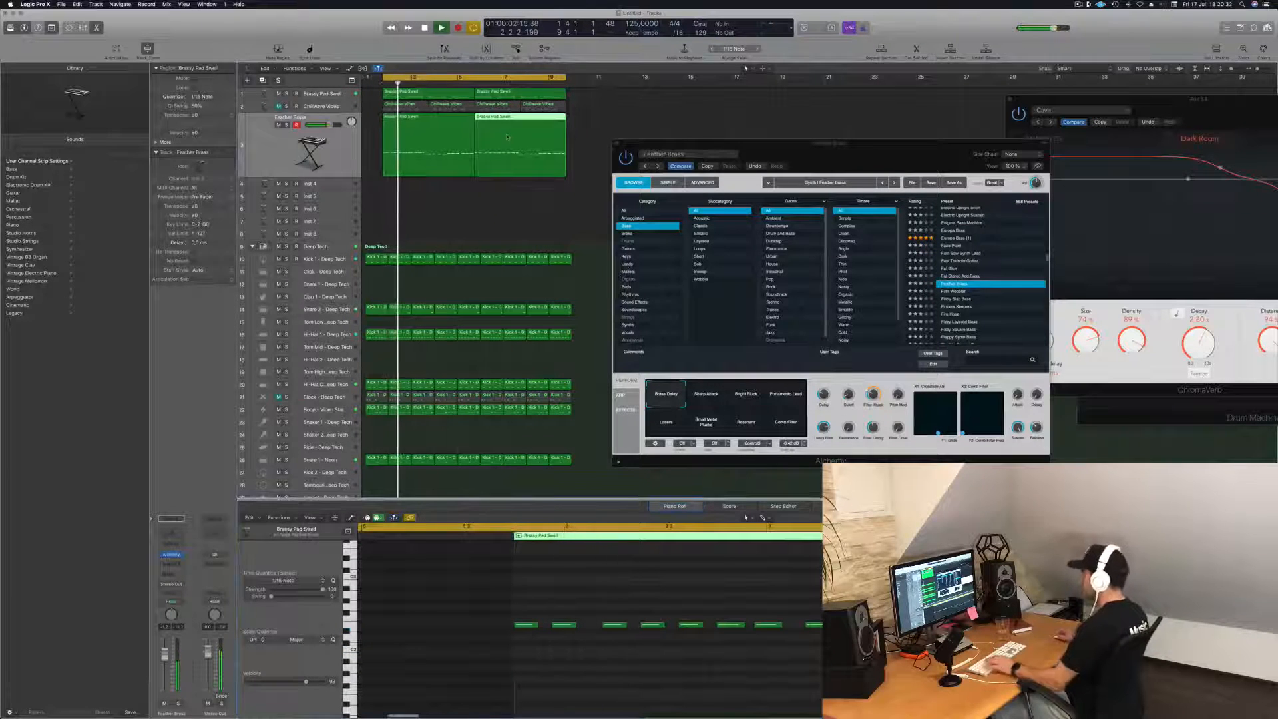
pyautogui.press('Delete')
pyautogui.click(433, 122)
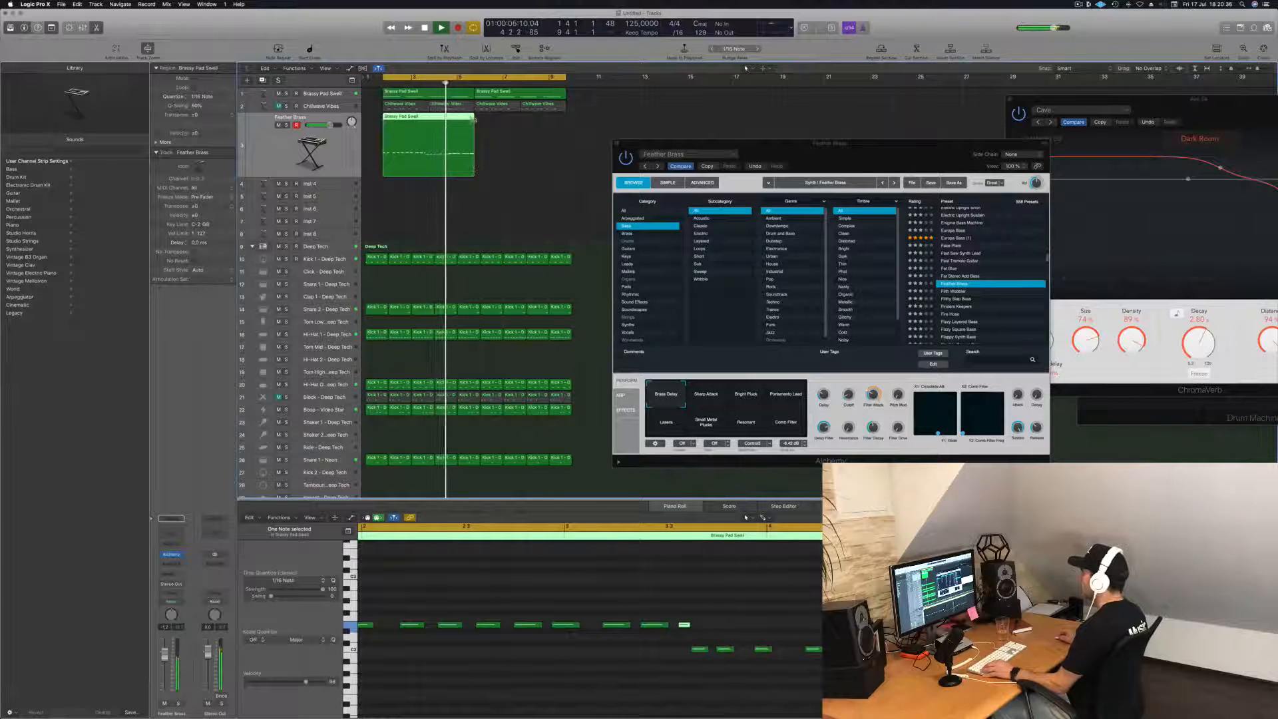
pyautogui.moveTo(474, 170); pyautogui.dragTo(568, 136)
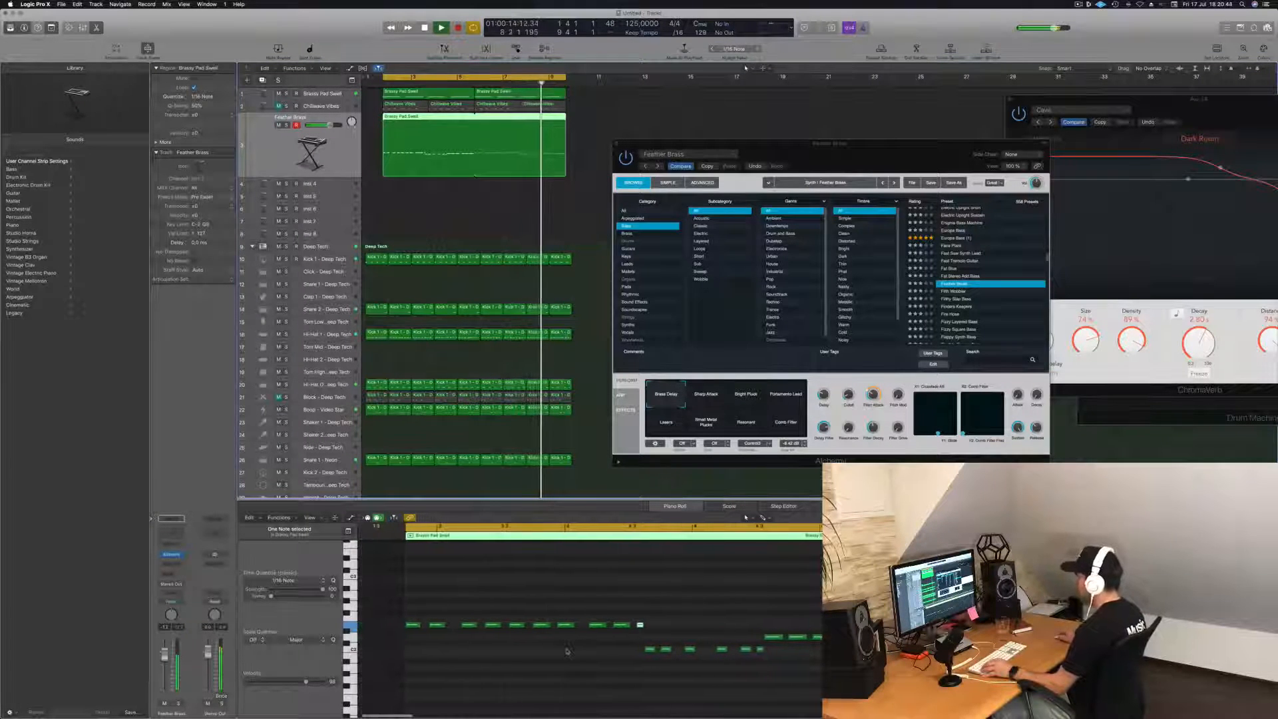
# Step: Check the short last note of the first bass note group and replay the looped bass part
pyautogui.click(529, 661)
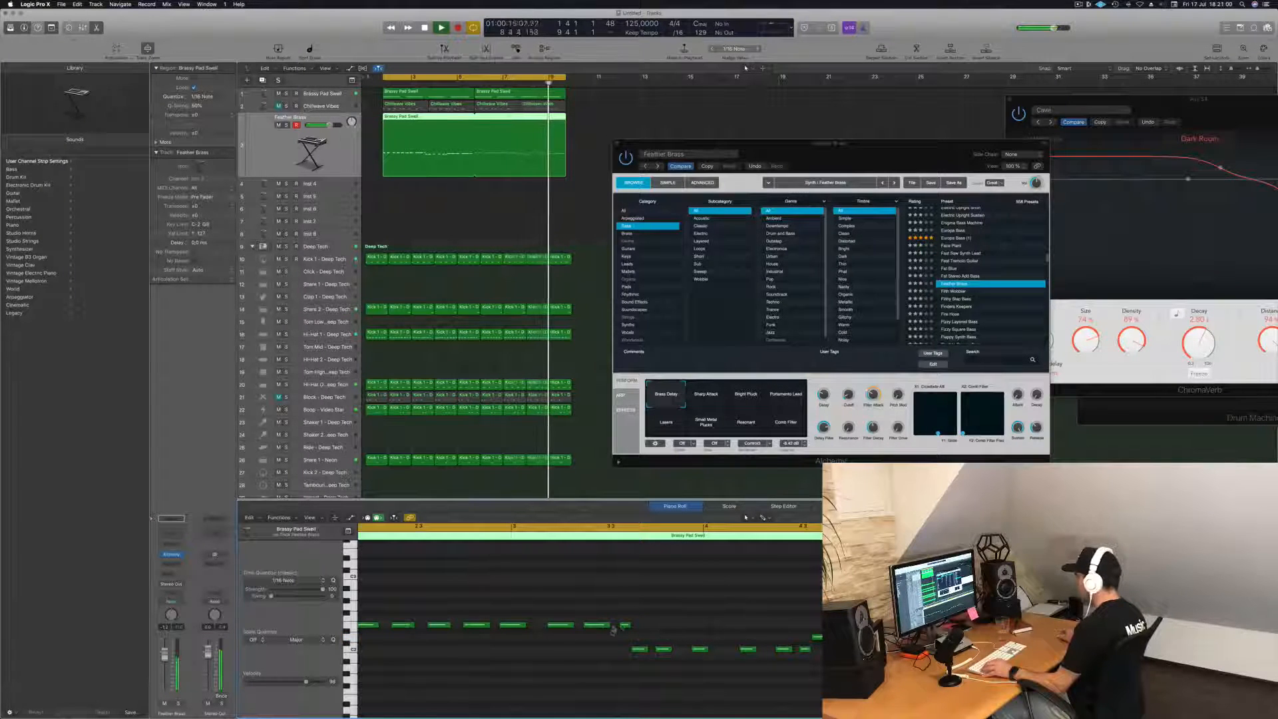
pyautogui.moveTo(626, 626); pyautogui.dragTo(626, 643)
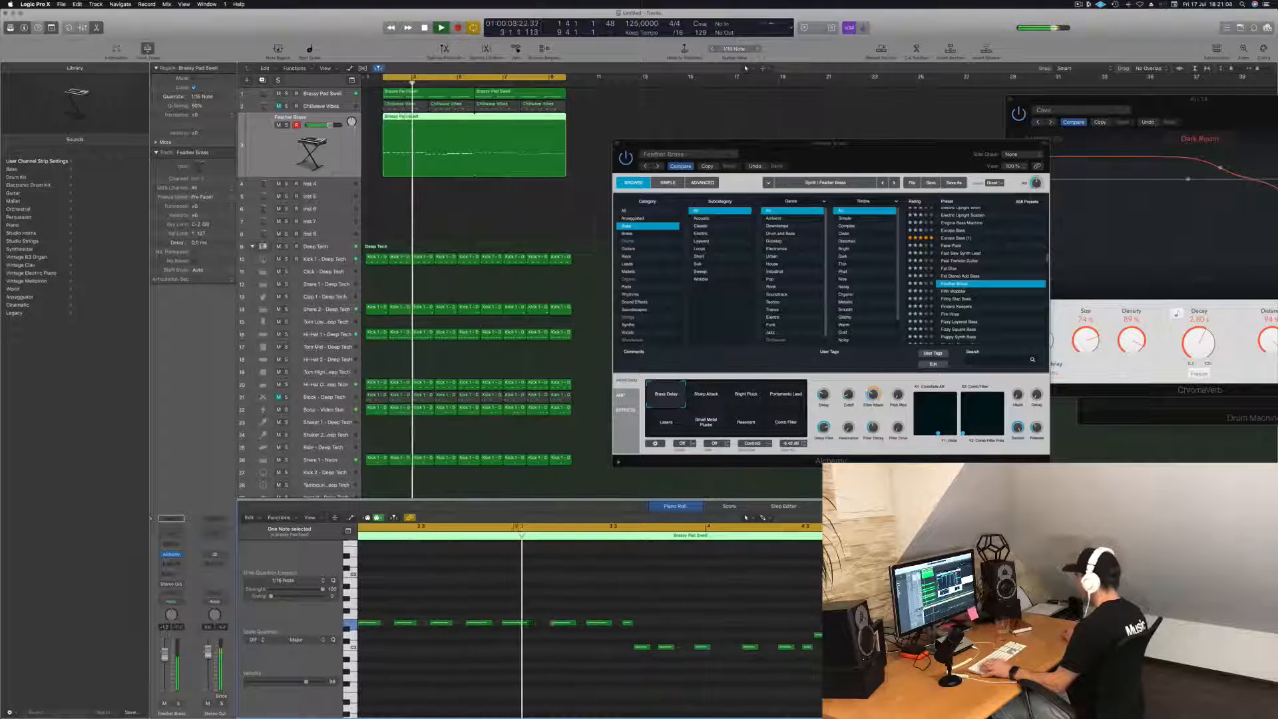
pyautogui.click(783, 604)
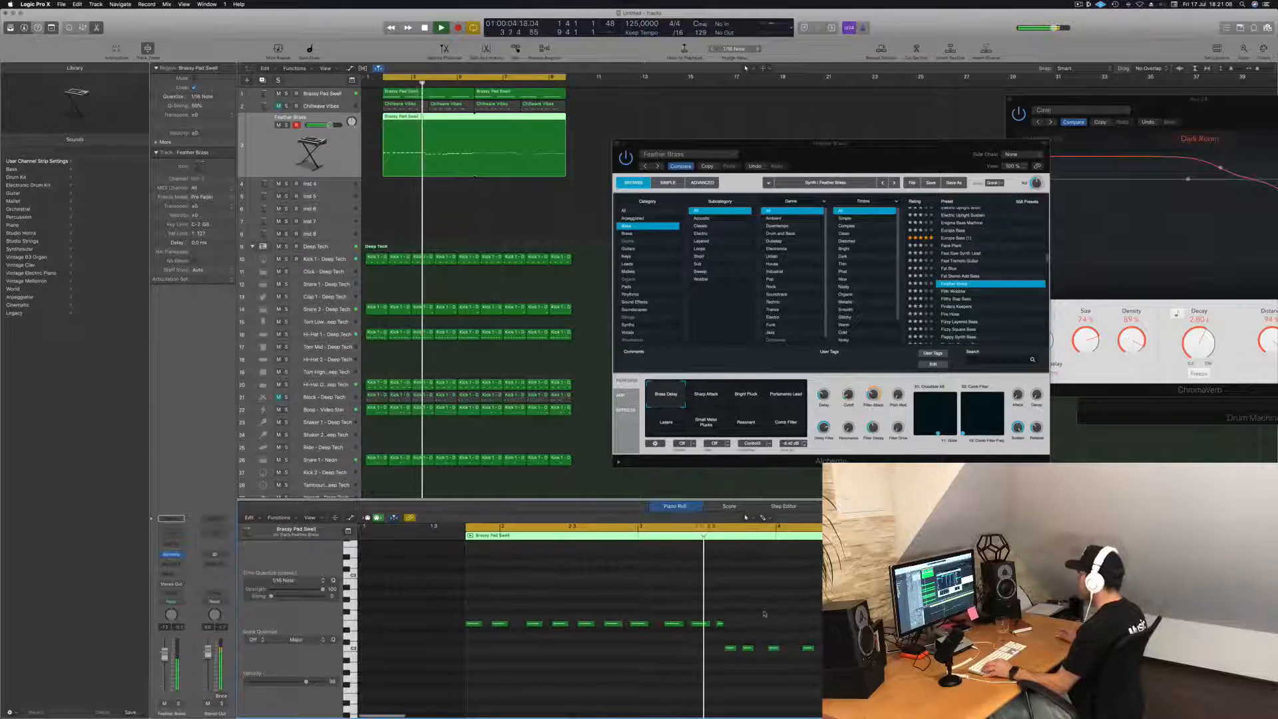
pyautogui.press('super+Left')
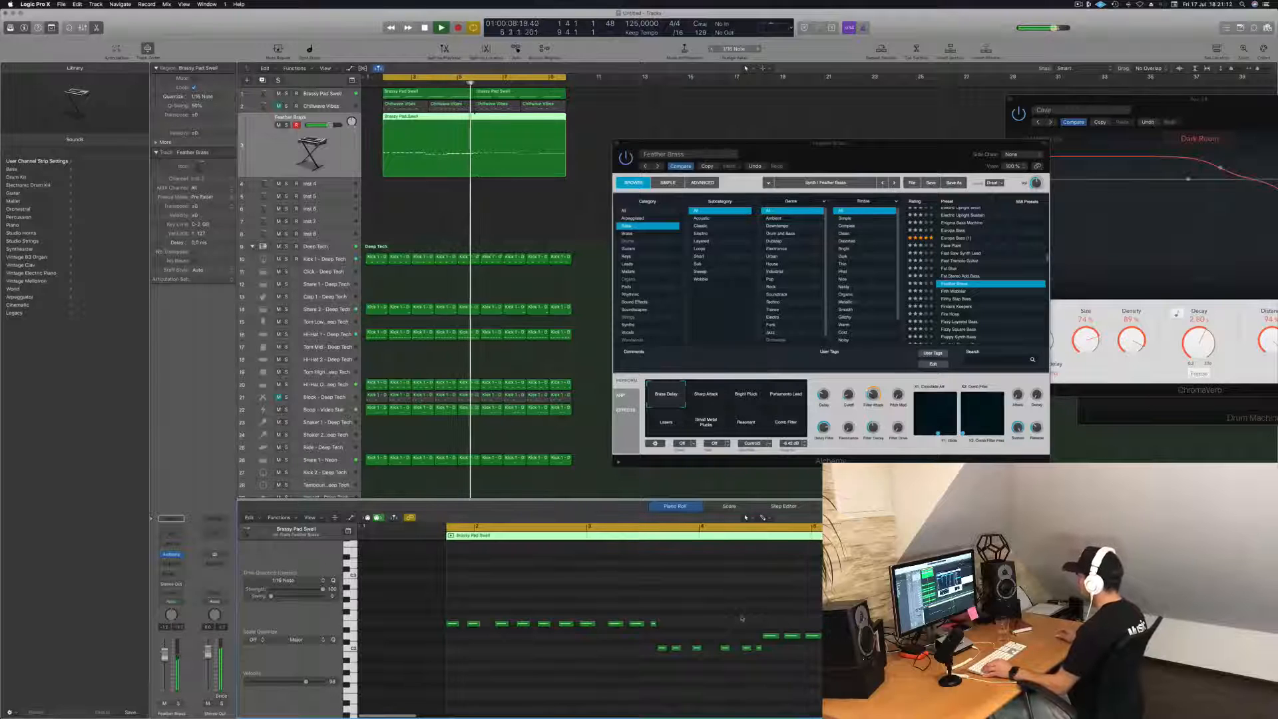
pyautogui.press('space')
pyautogui.press('space')
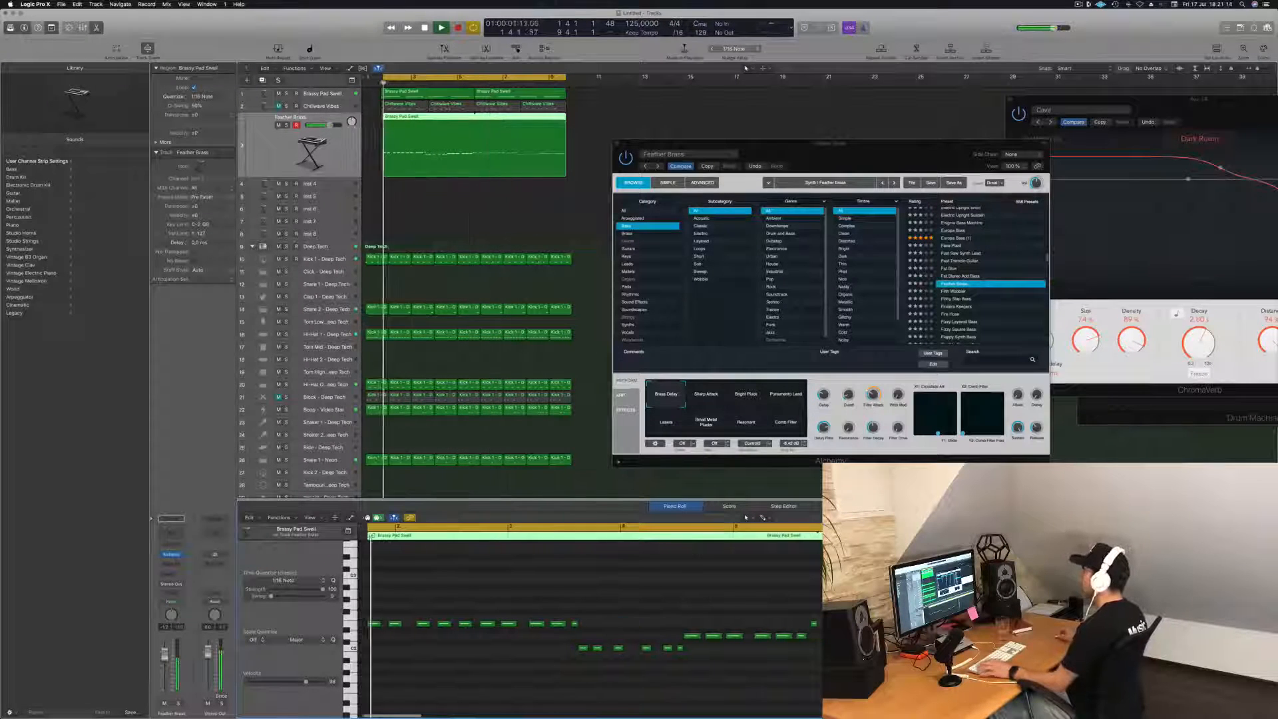
# Step: Audition Alchemy's performance snapshots on the bass, including Sharp Attack, Portamento Lead, Lasers, Small Metal Plucks and Comb Filter, and return to Brass Delay
pyautogui.click(705, 397)
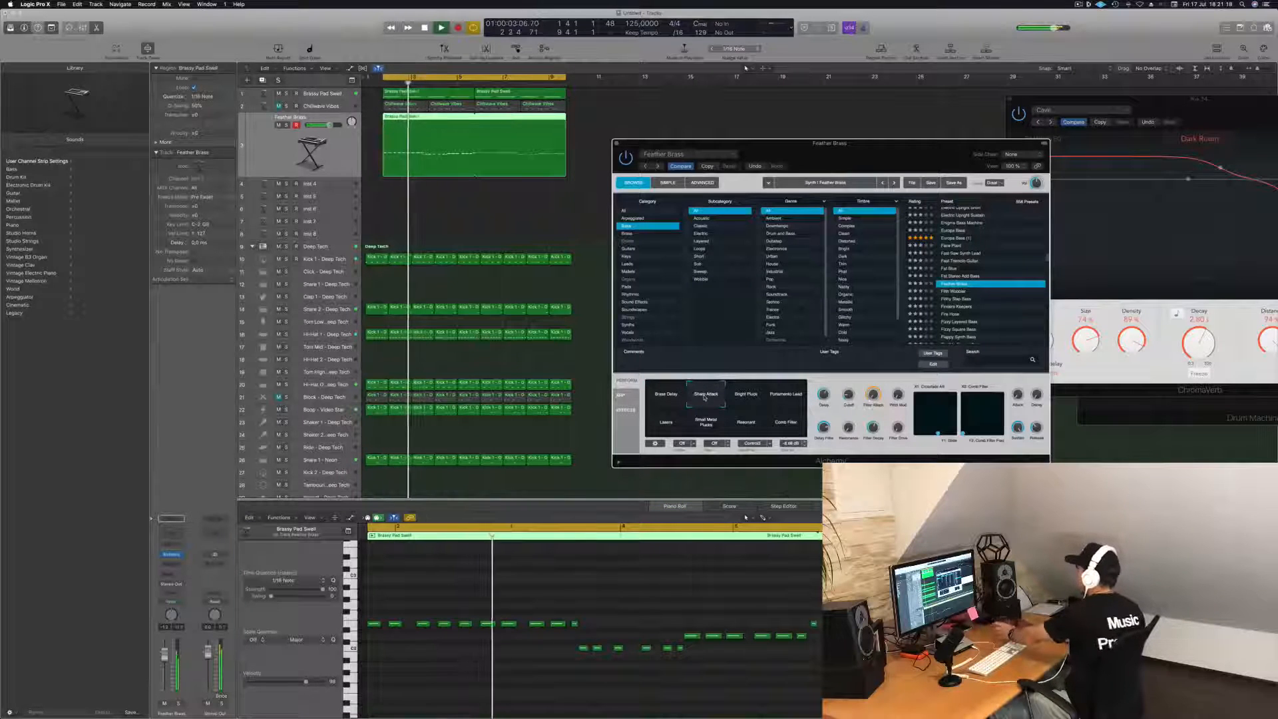
pyautogui.click(757, 397)
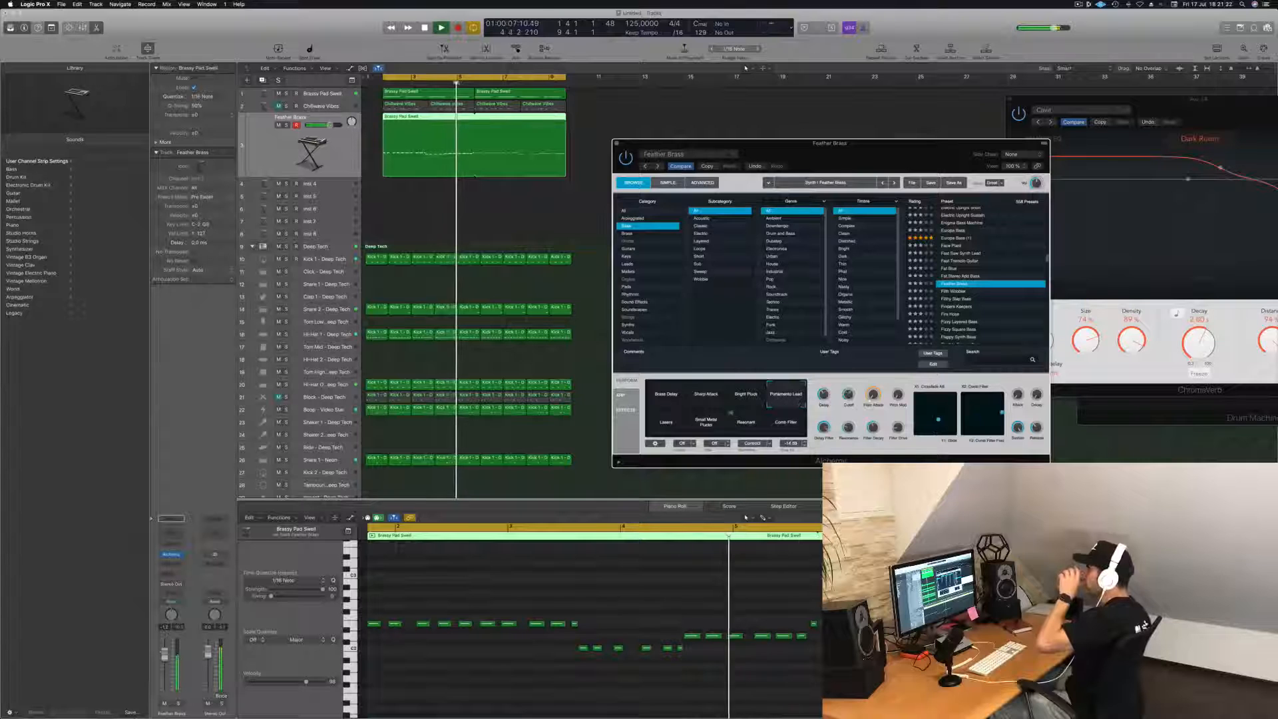
pyautogui.click(665, 423)
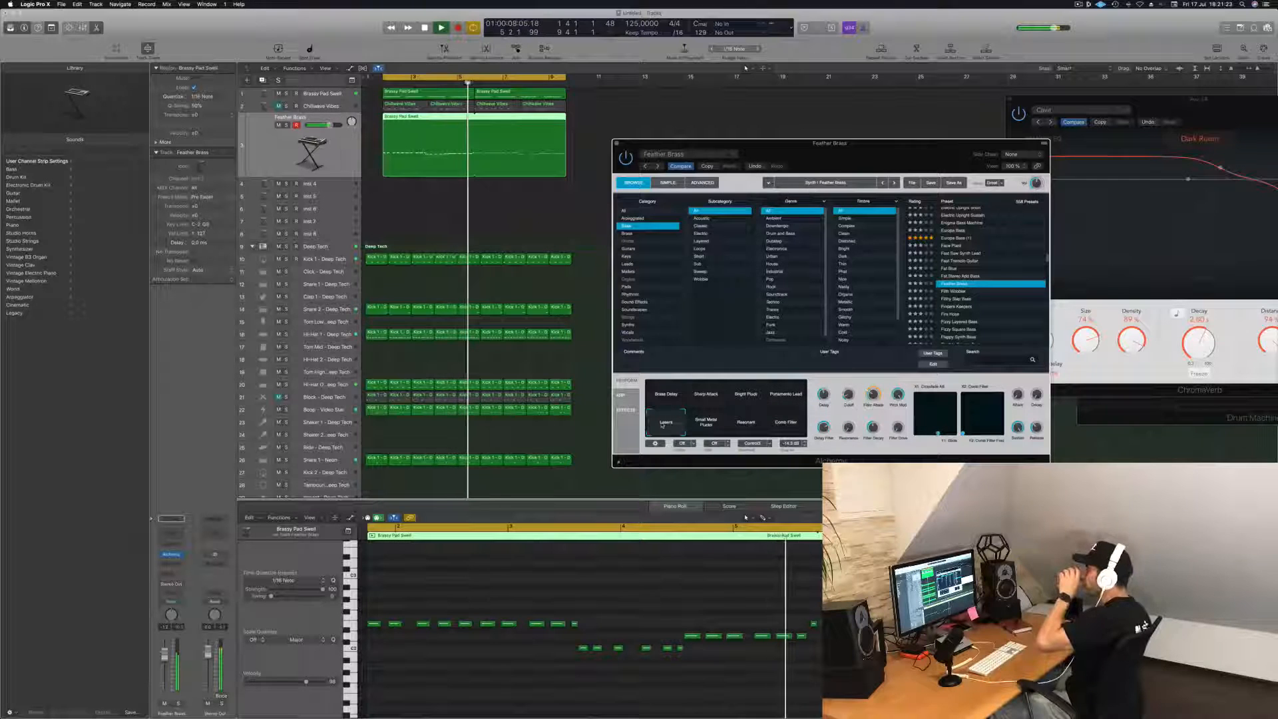
pyautogui.click(713, 424)
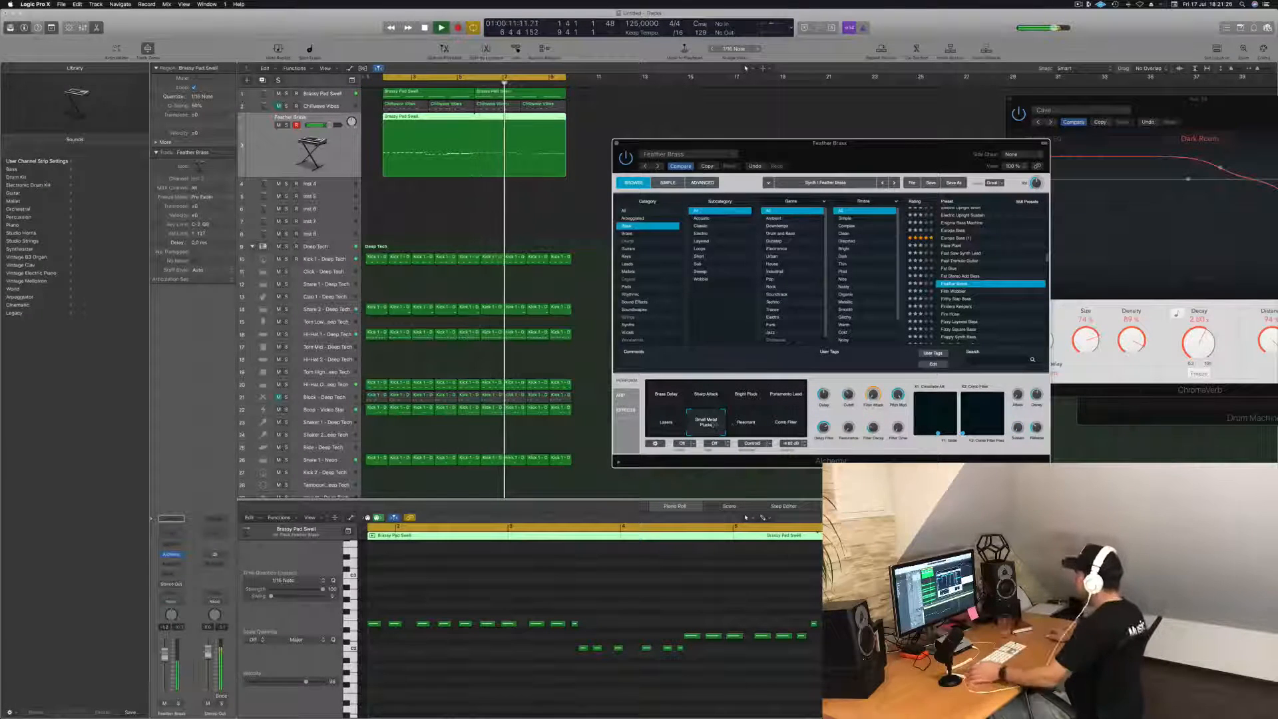
pyautogui.click(749, 427)
pyautogui.click(779, 426)
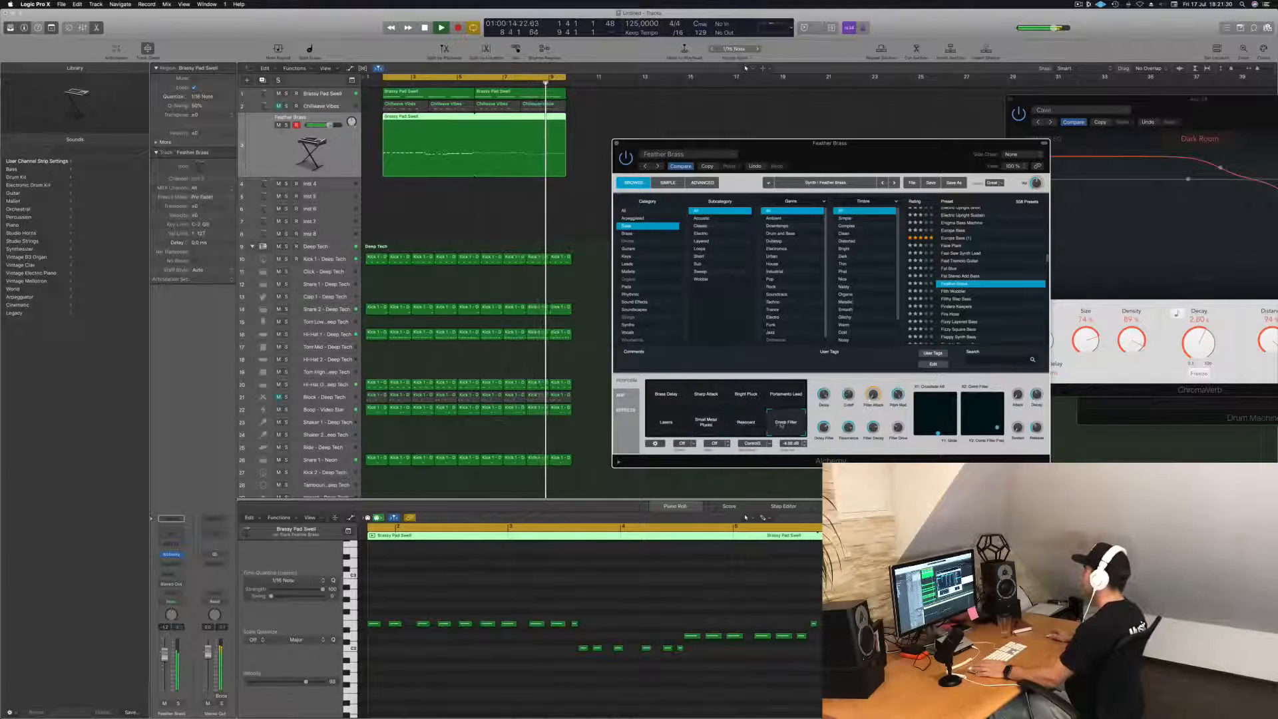
pyautogui.click(665, 398)
pyautogui.click(704, 398)
pyautogui.click(671, 398)
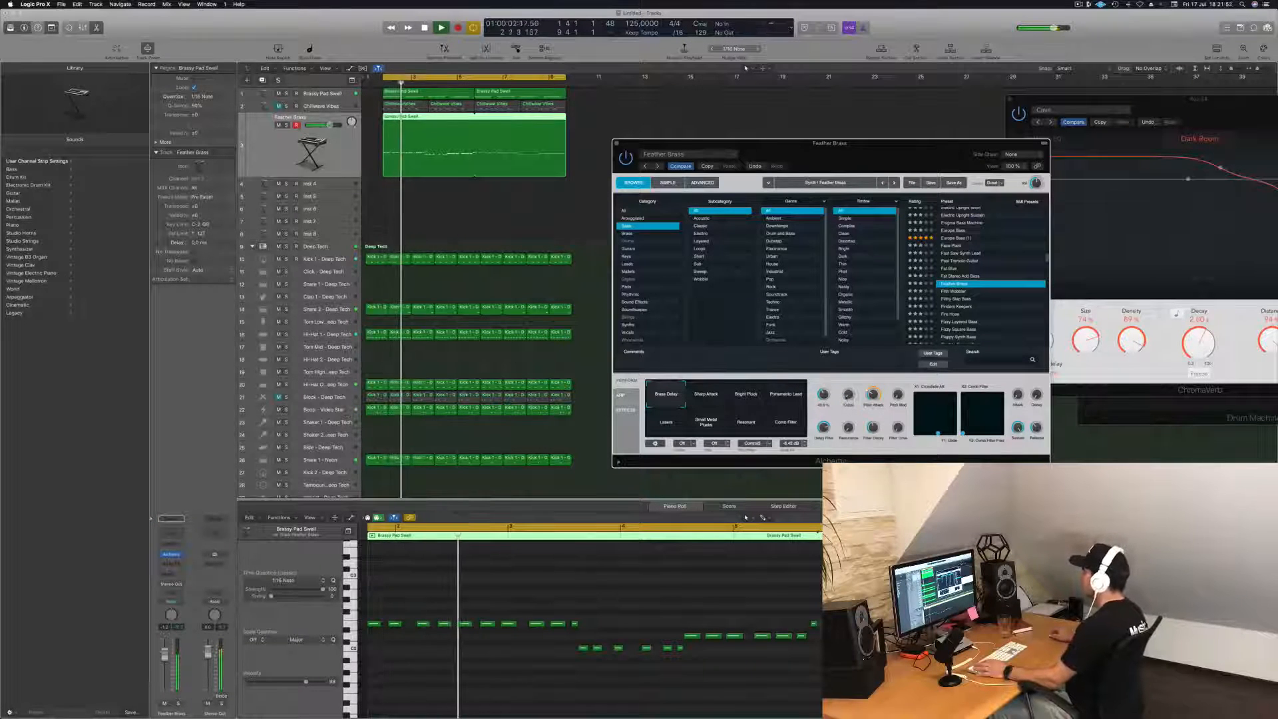
# Step: Close the Alchemy window and unmute the Chillwave Vibes track to play it with the bass
pyautogui.click(617, 143)
pyautogui.press('space')
pyautogui.press('space')
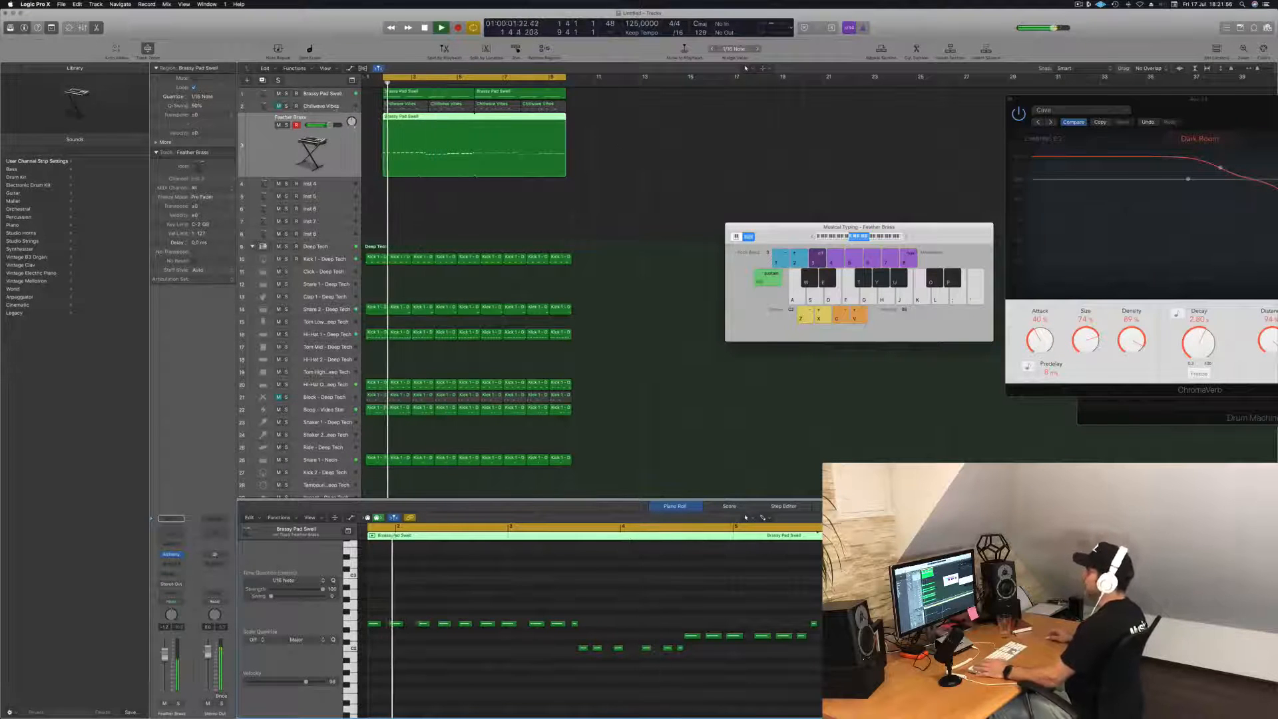
pyautogui.click(312, 108)
pyautogui.press('space')
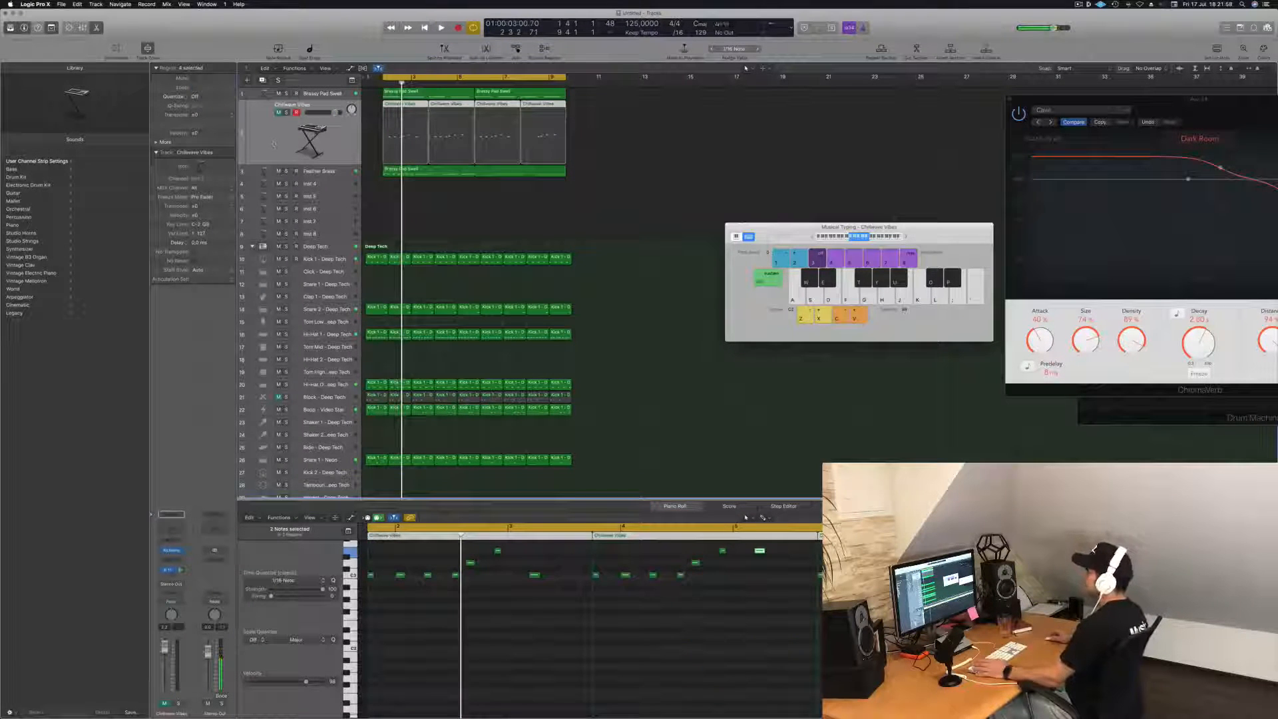
pyautogui.click(279, 112)
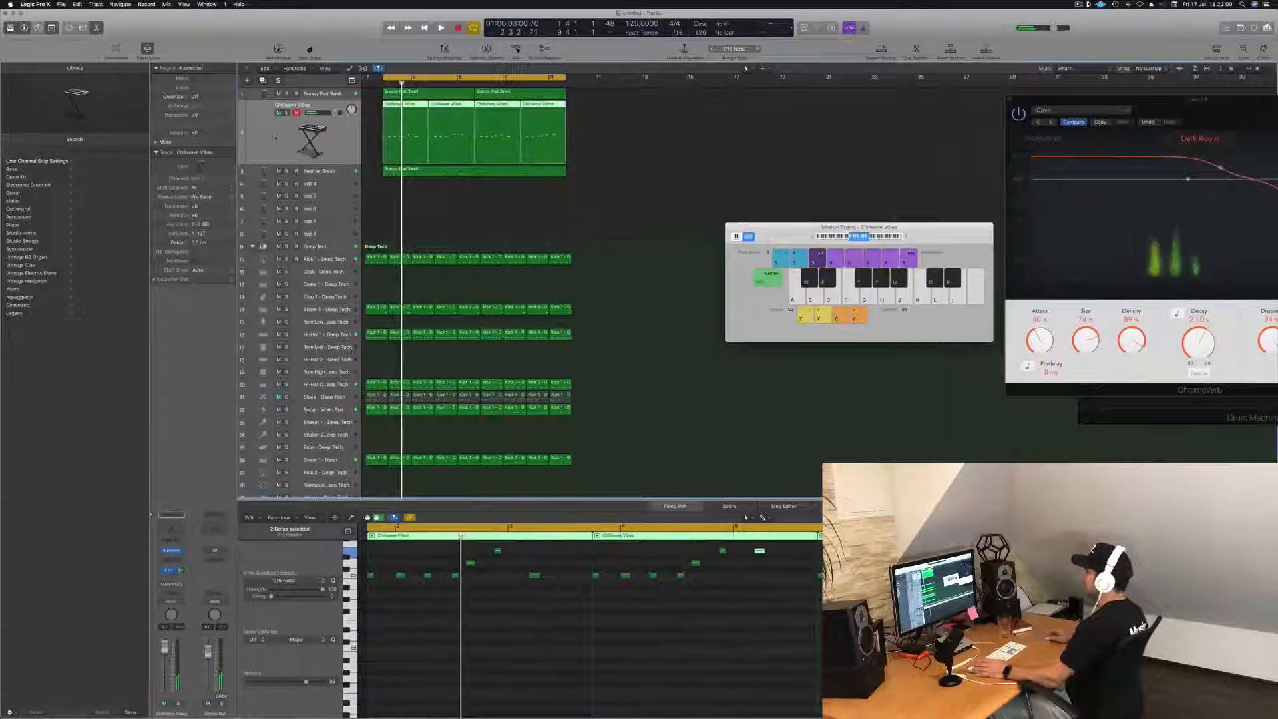
pyautogui.press('space')
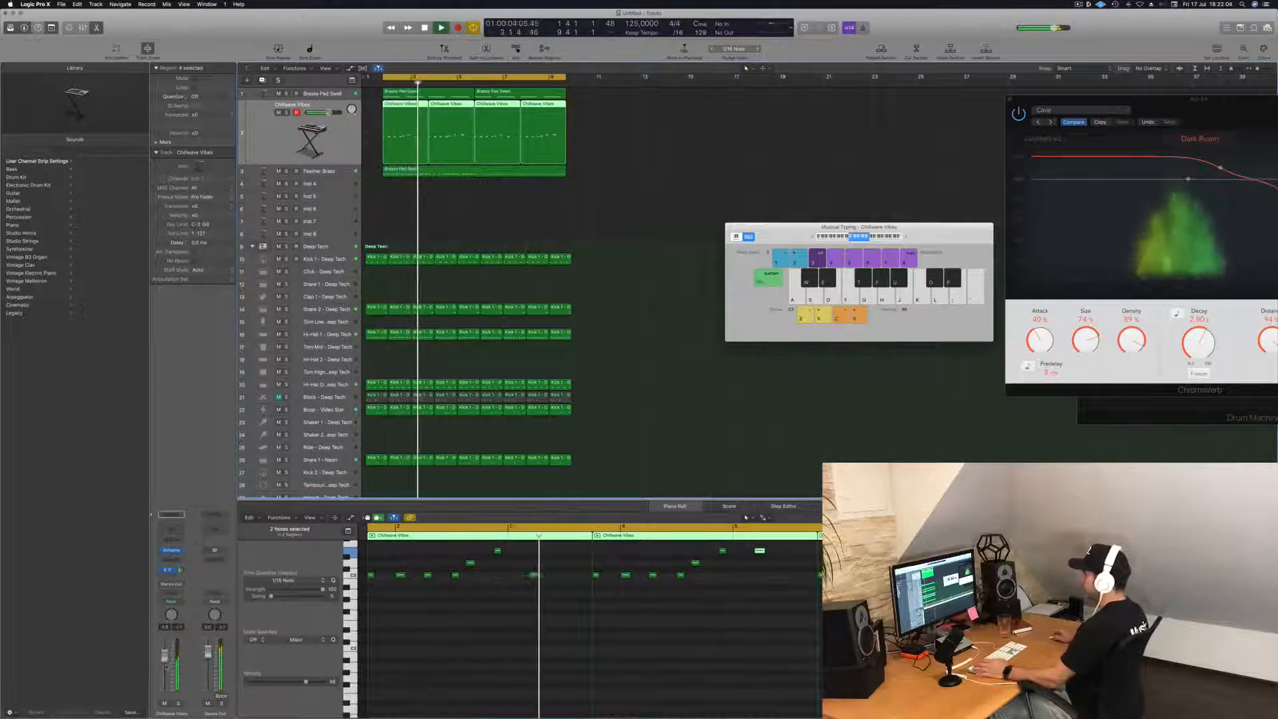
# Step: Add a Channel EQ to the Chillwave Vibes track with a 24 dB/Oct low cut at 320 Hz
pyautogui.click(175, 531)
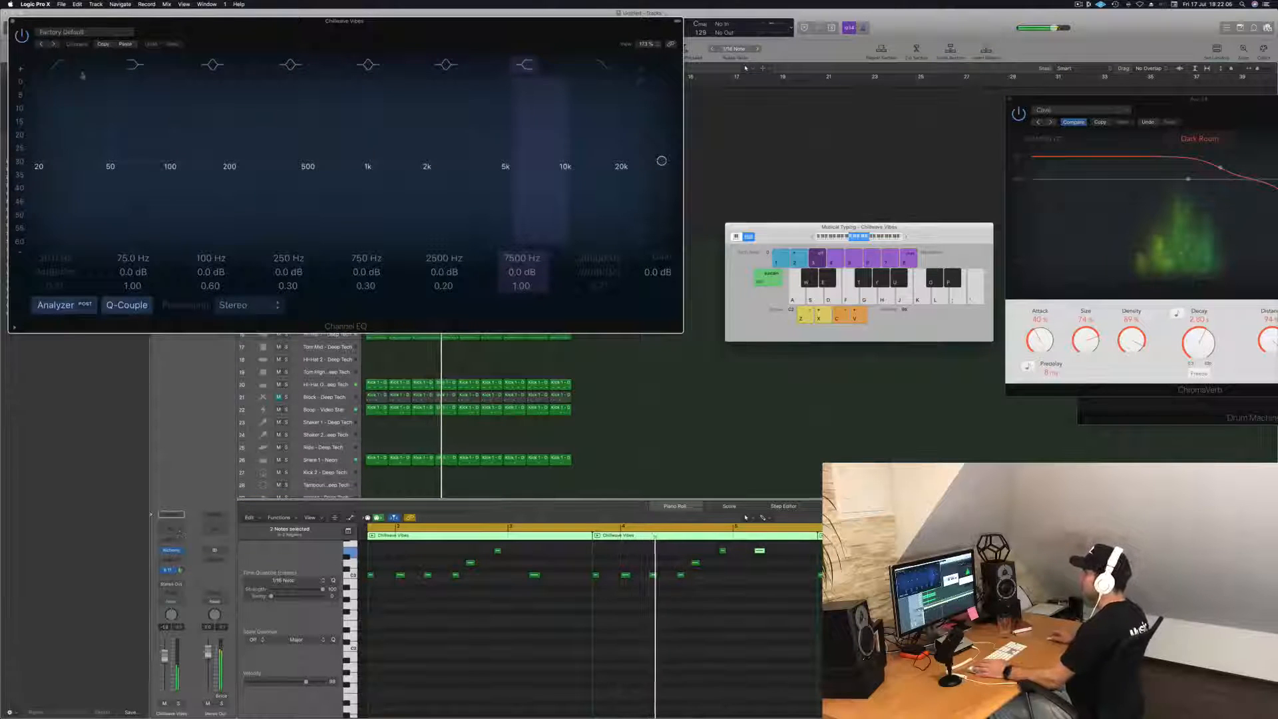
pyautogui.moveTo(59, 160); pyautogui.dragTo(313, 156)
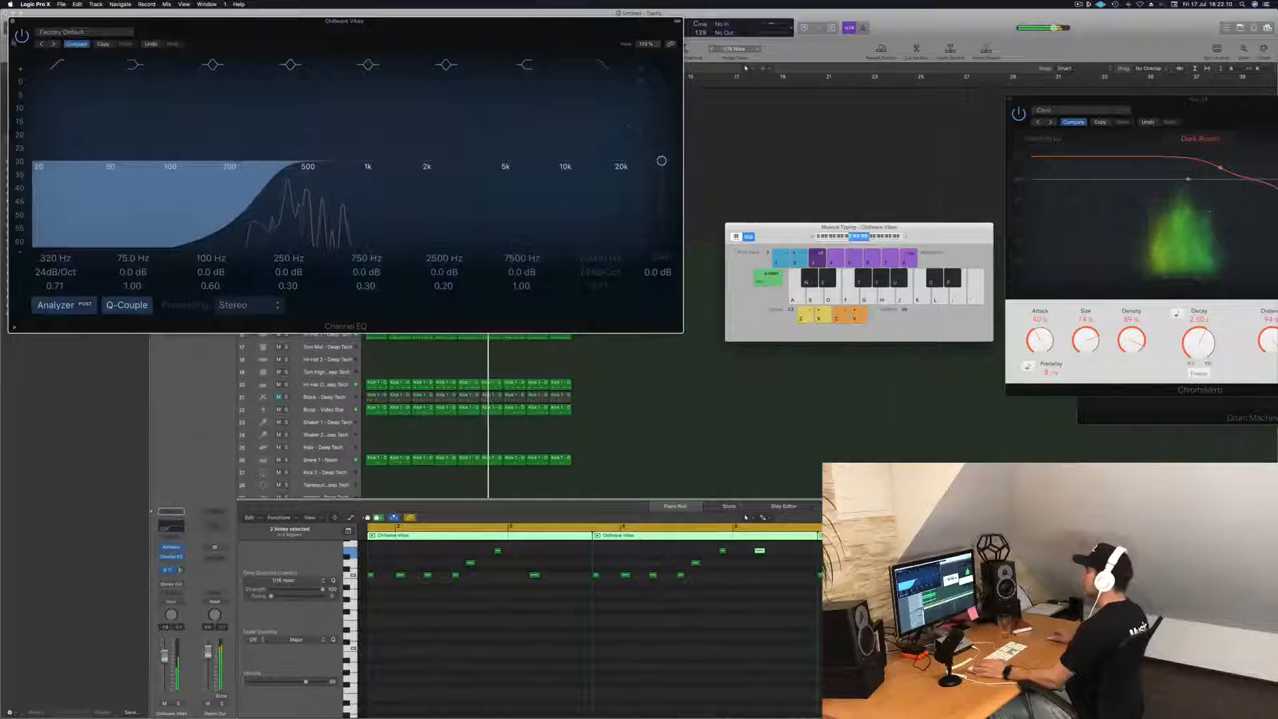
pyautogui.press('super+w')
# Step: Stop playback and delete the third and fourth Chillwave Vibes regions
pyautogui.press('space')
pyautogui.moveTo(673, 137); pyautogui.dragTo(437, 157)
pyautogui.press('Delete')
# Step: Change the pitches of the closing notes in the second Chillwave Vibes region and copy both regions into the empty space after them
pyautogui.click(726, 588)
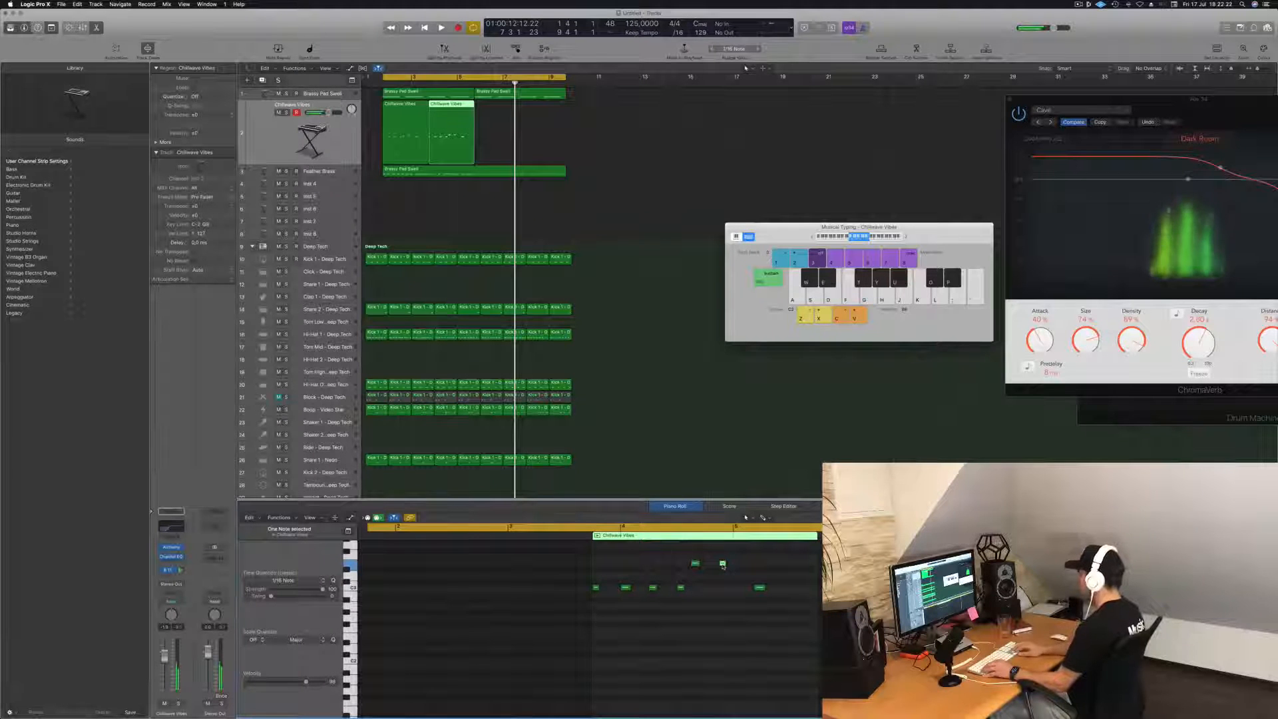
pyautogui.press('space')
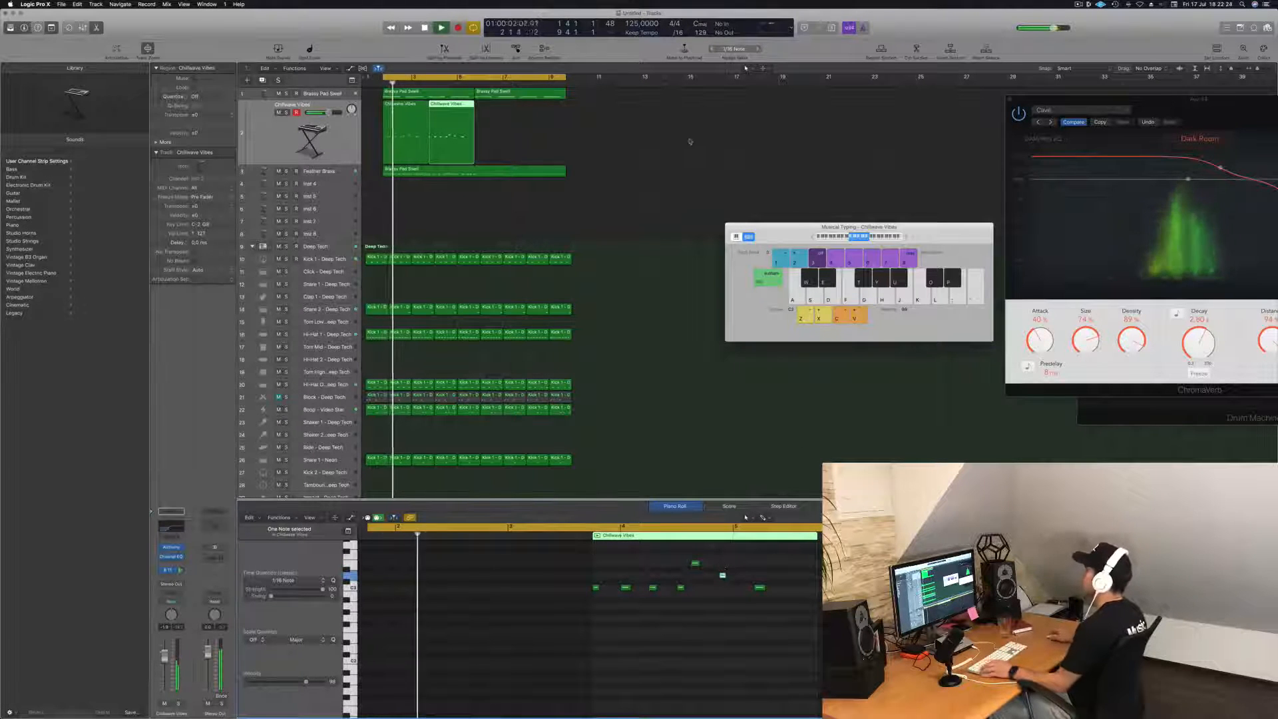
pyautogui.moveTo(402, 115); pyautogui.dragTo(494, 123)
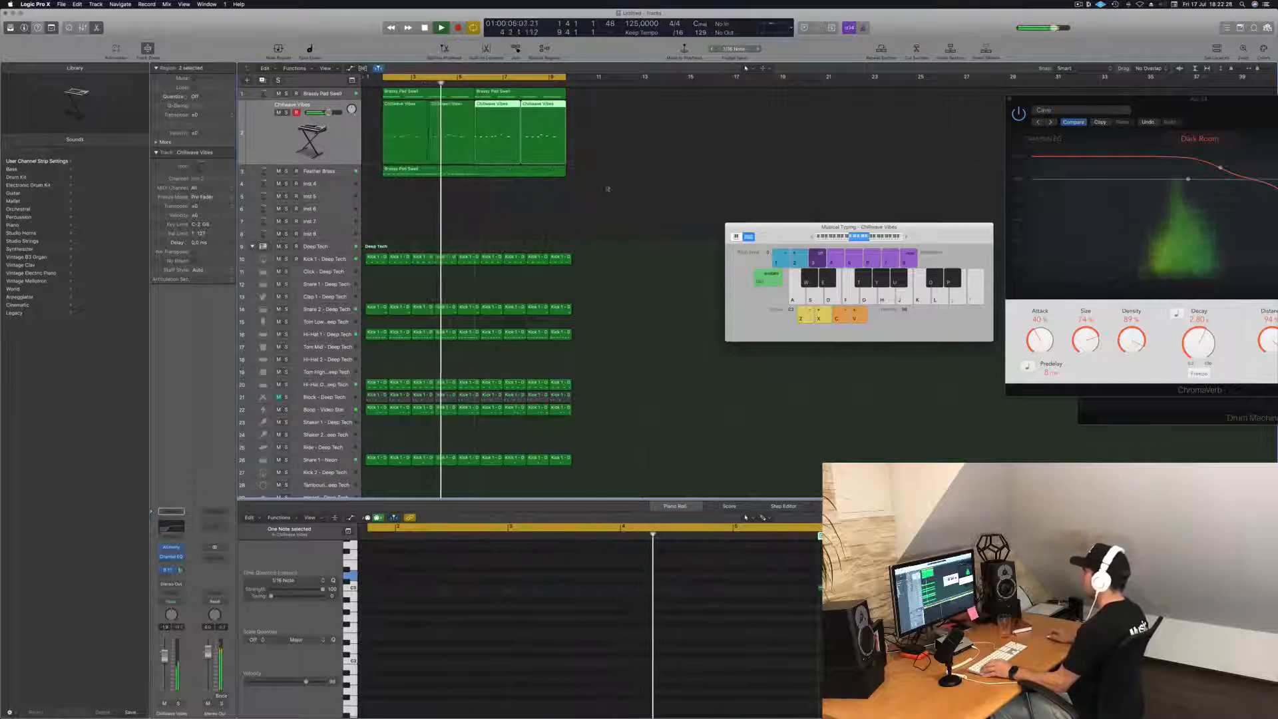
pyautogui.press('super+Left')
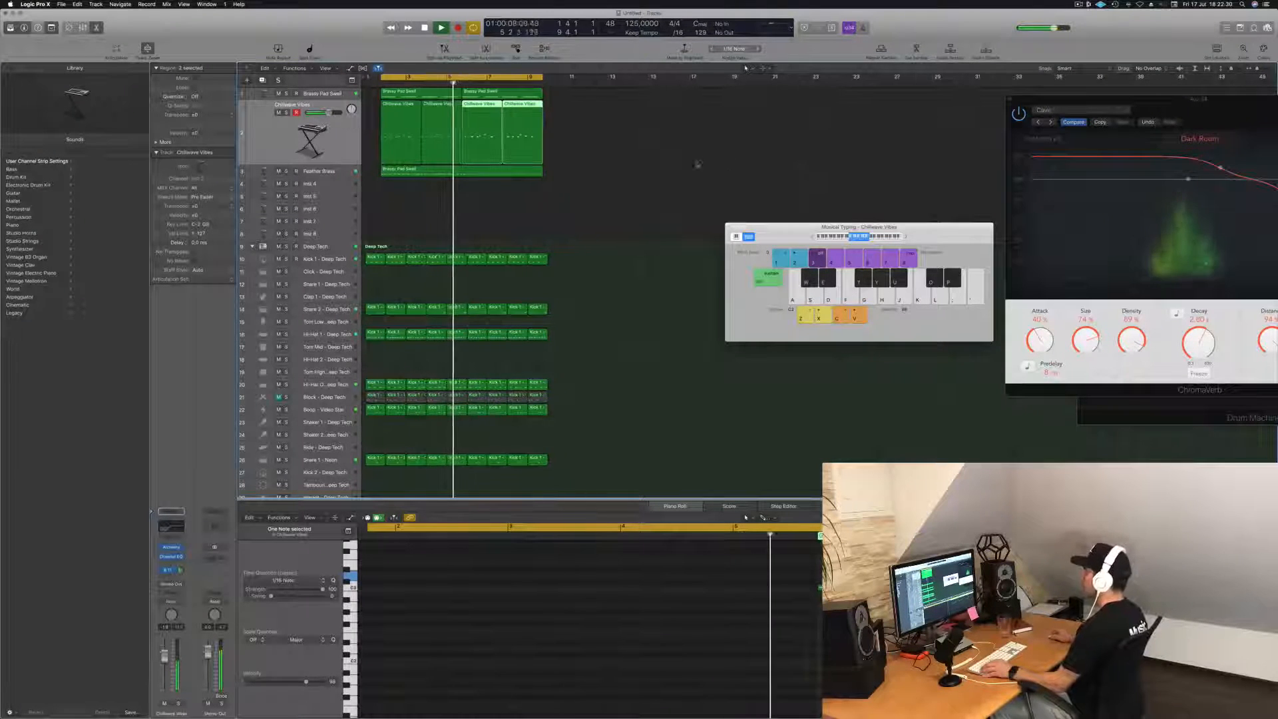
# Step: Remove the last note of the second Chillwave Vibes region and replace the third and fourth regions with copies of the first two
pyautogui.click(440, 105)
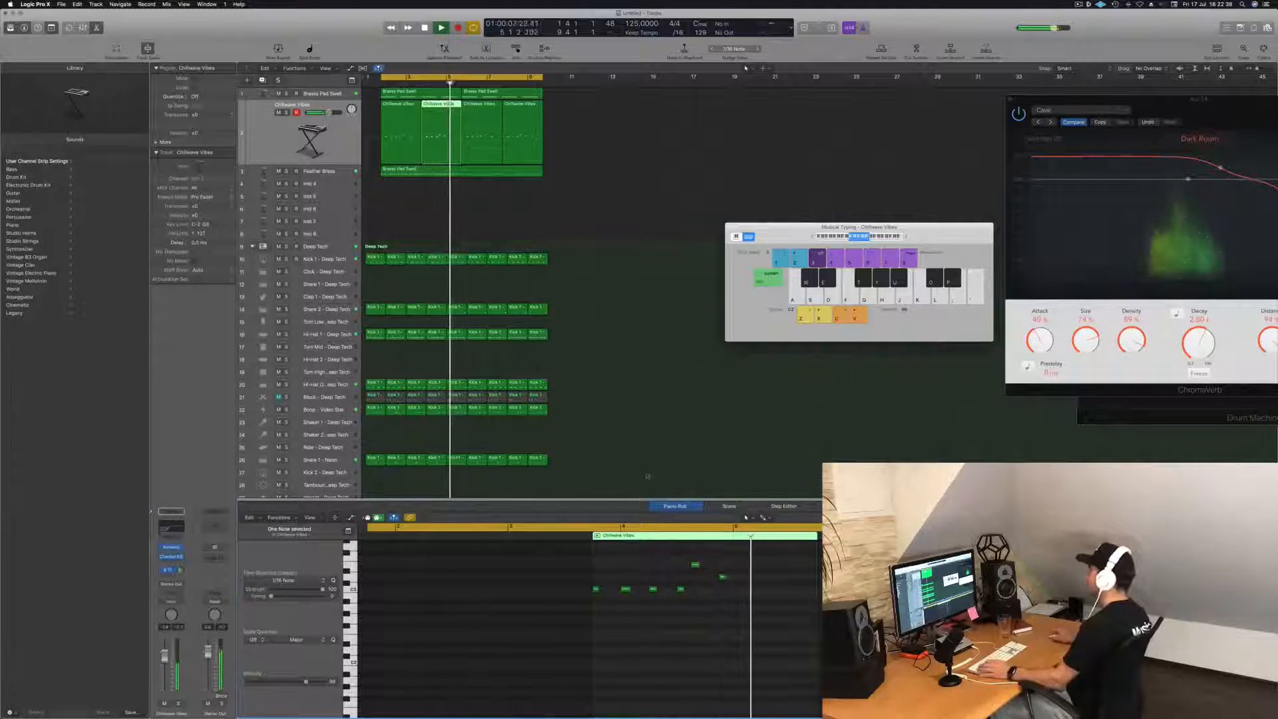
pyautogui.moveTo(619, 125); pyautogui.dragTo(483, 116)
pyautogui.press('Delete')
pyautogui.press('Return')
pyautogui.click(582, 130)
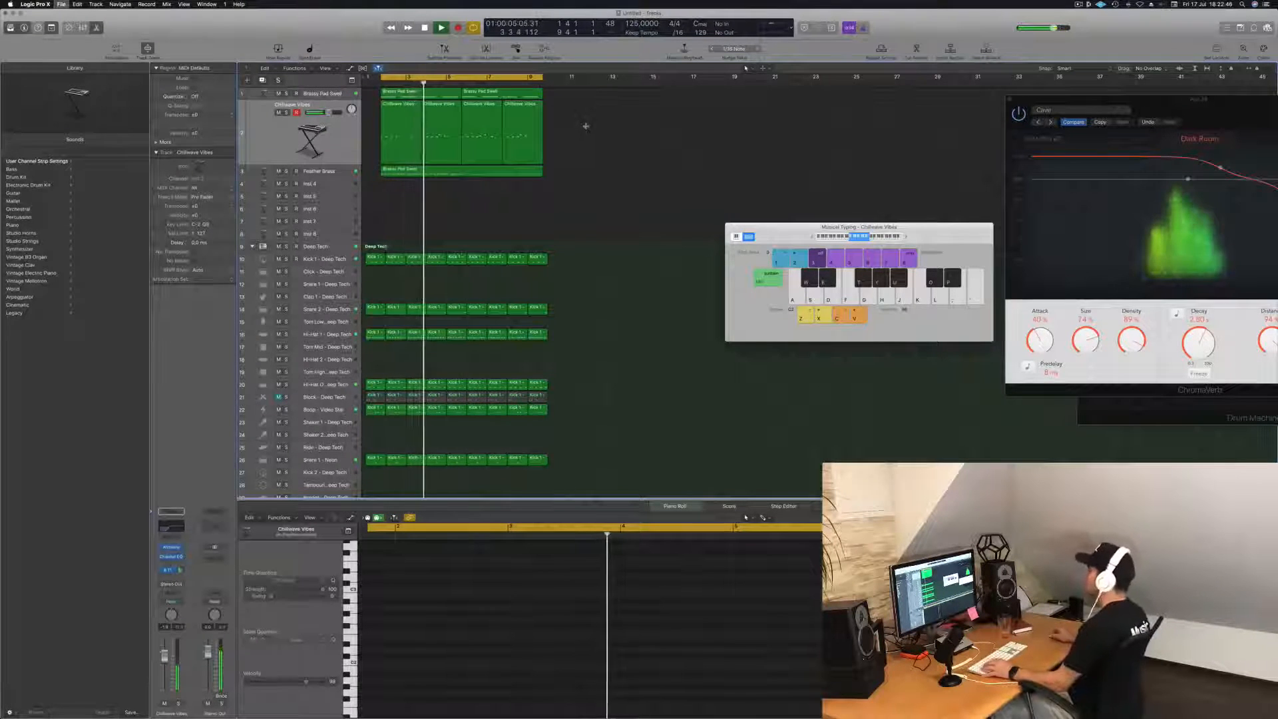
# Step: Save the project, restart playback and select the Chillwave Vibes track
pyautogui.press('super+s')
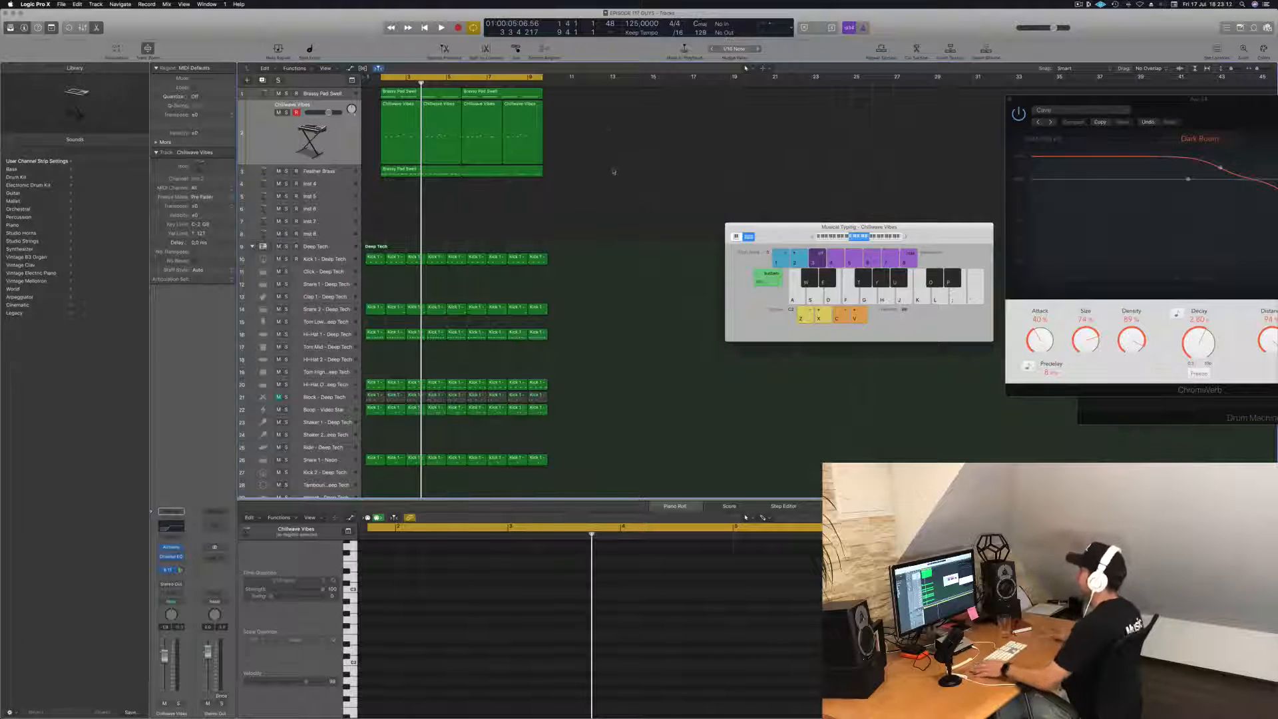
pyautogui.press('space')
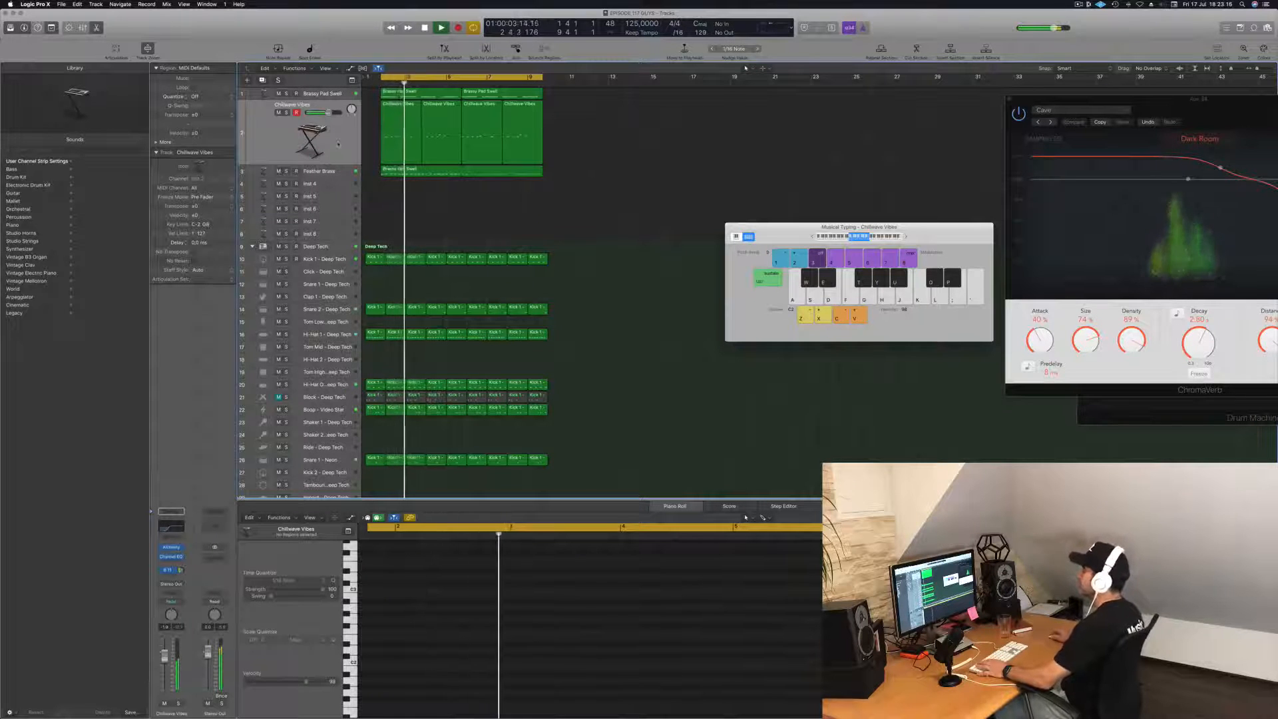
pyautogui.click(358, 143)
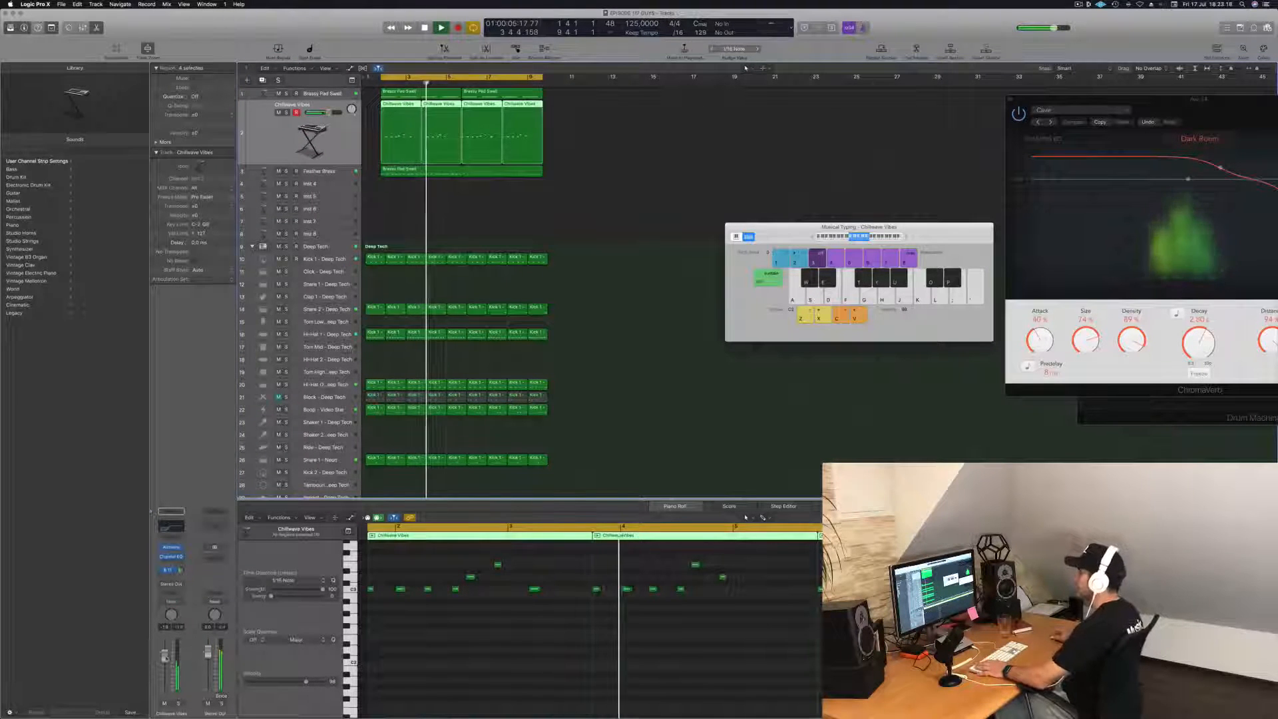
# Step: Play the arrangement from the start of the loop and review the bass region on the Feather Brass track
pyautogui.press('space')
pyautogui.press('space')
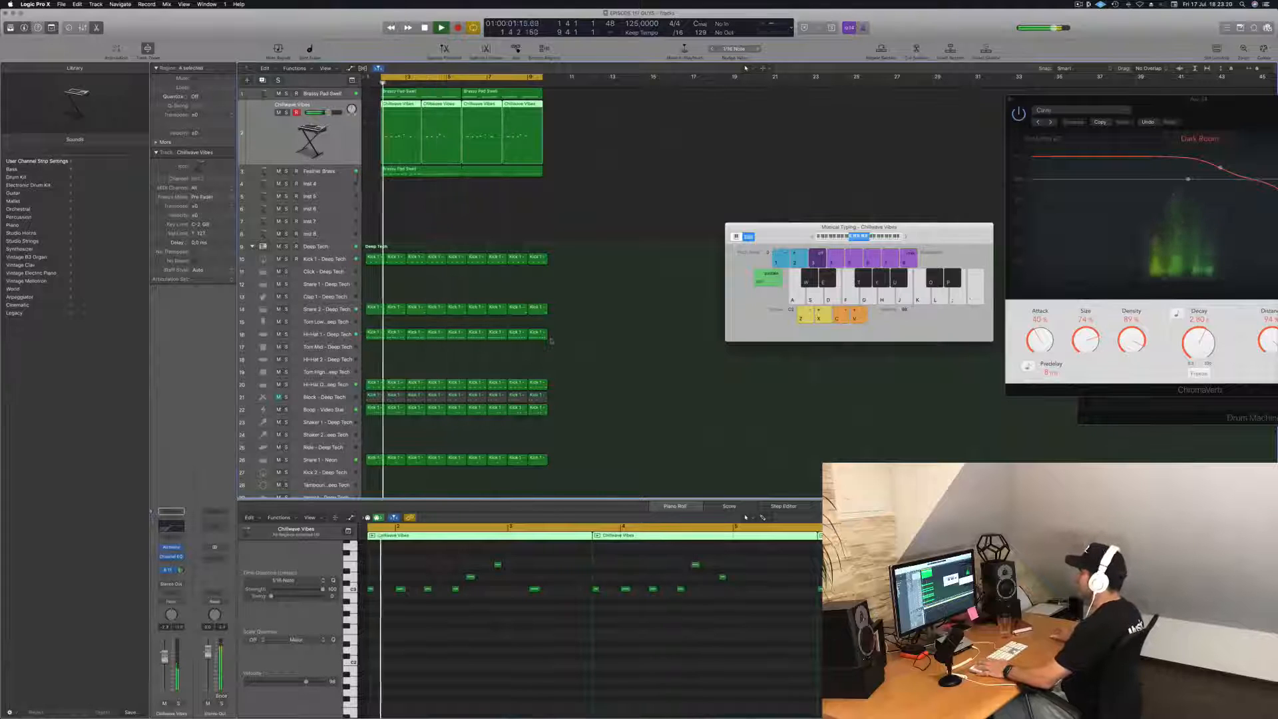
pyautogui.click(630, 214)
pyautogui.click(338, 171)
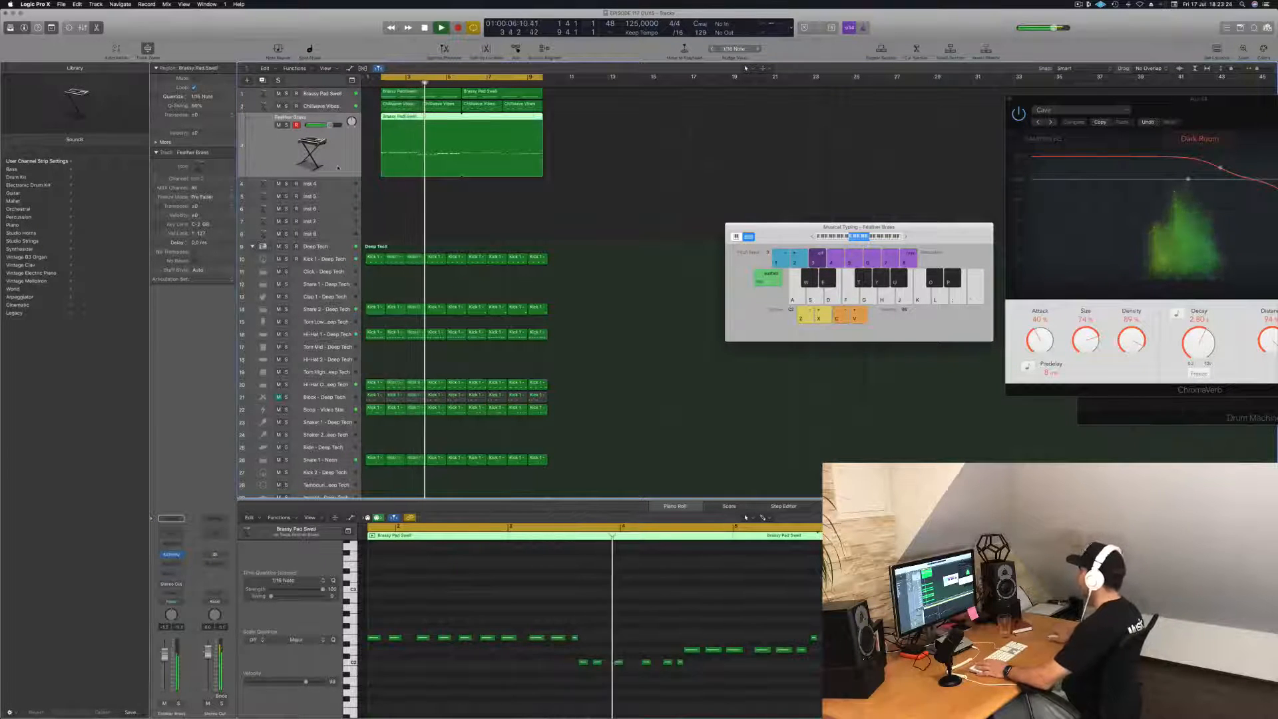
pyautogui.click(617, 199)
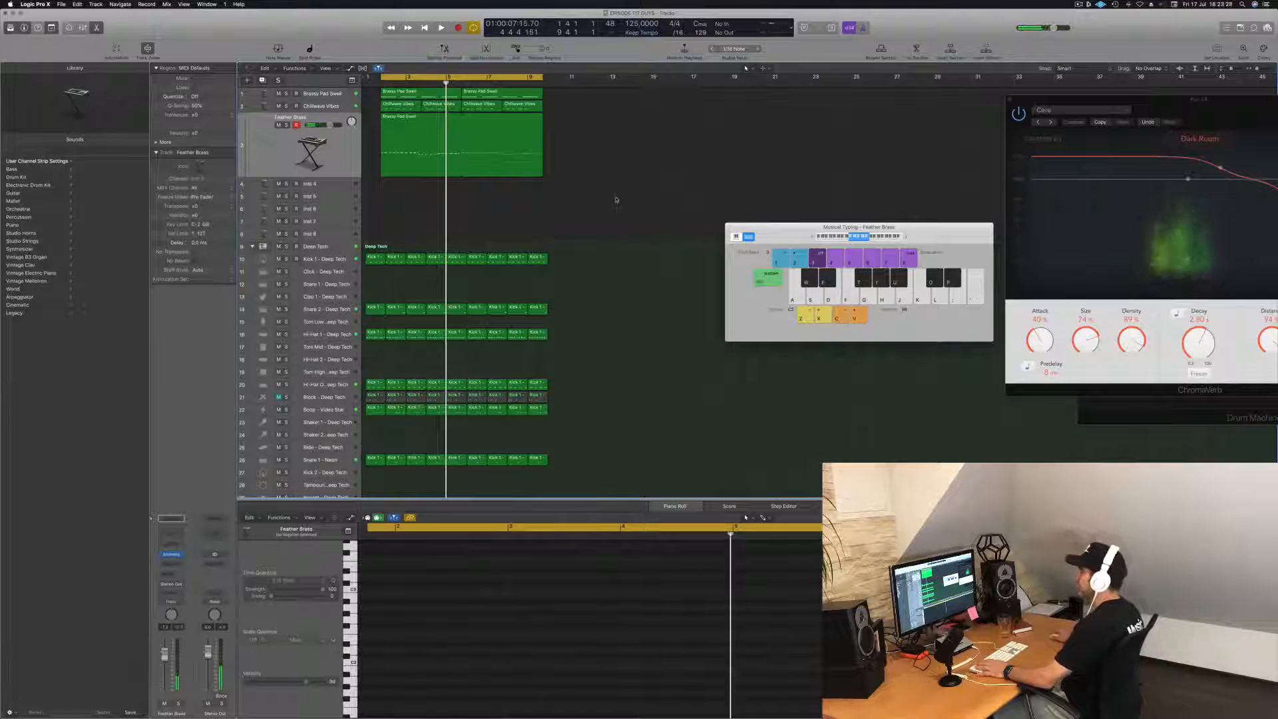
pyautogui.click(300, 159)
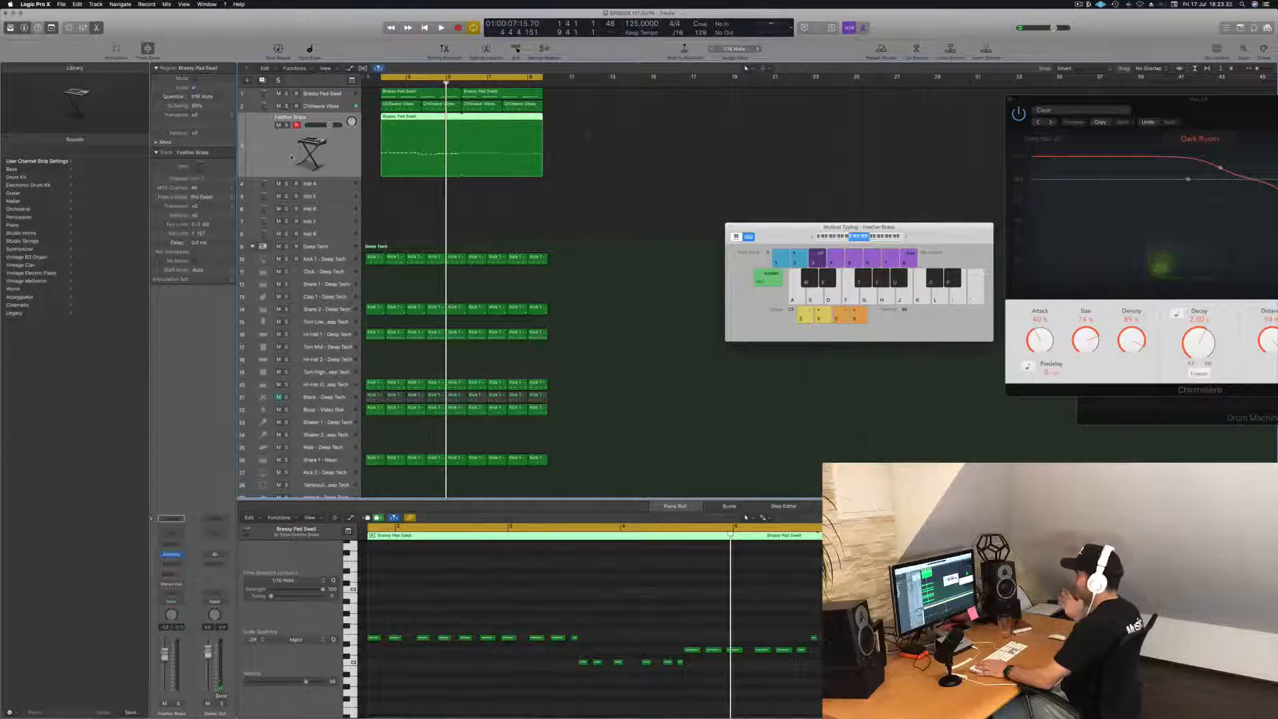
pyautogui.press('space')
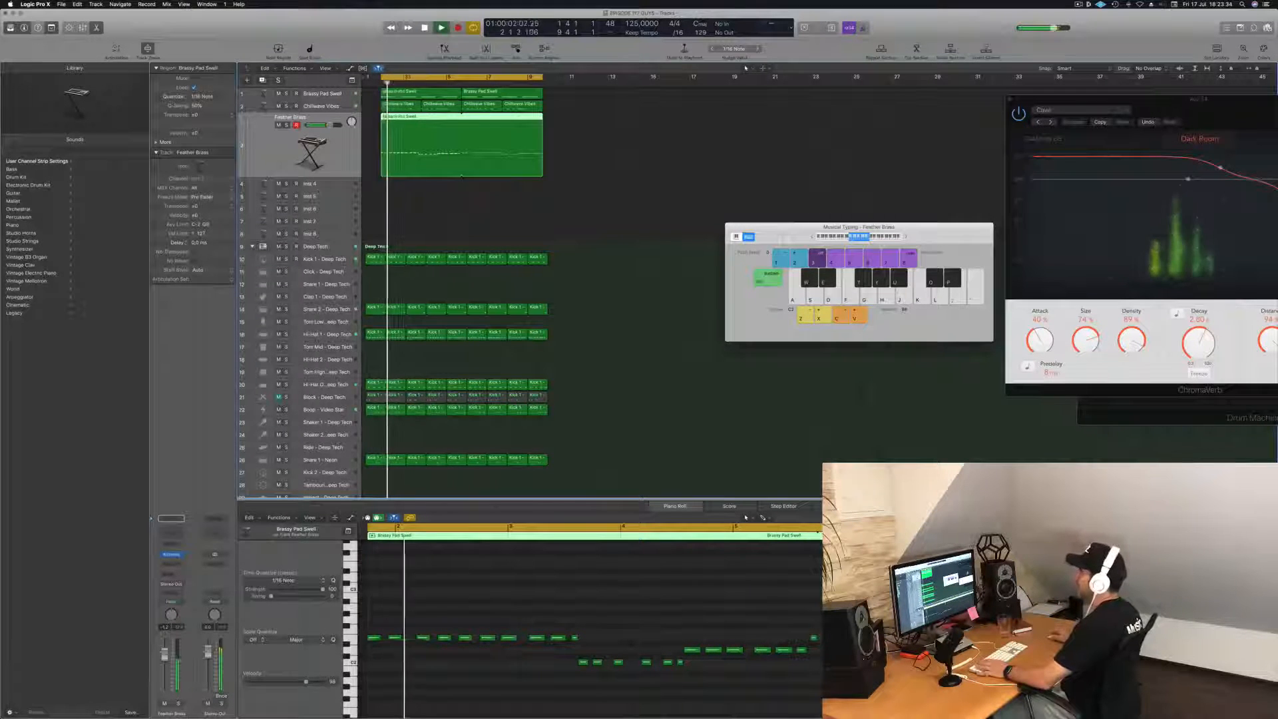
# Step: Open Alchemy on the Inst 4 track and copy the first Brassy Pad Swell region from the top track onto it
pyautogui.click(323, 185)
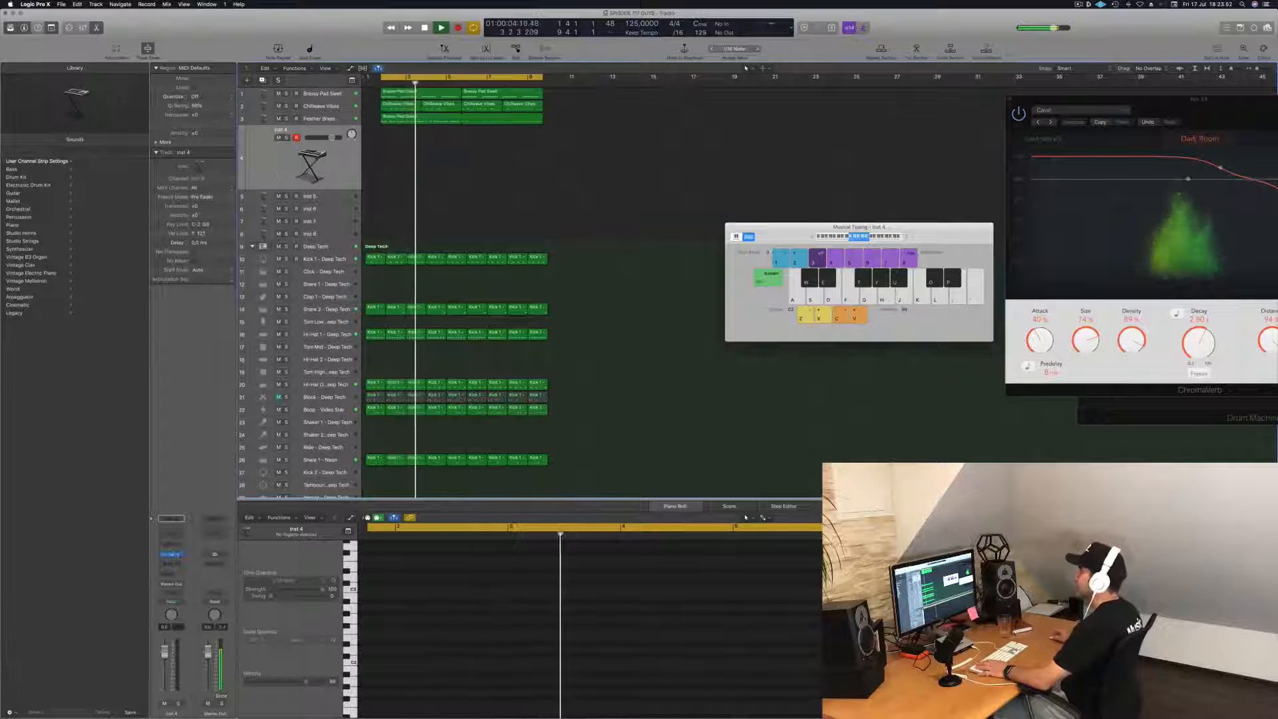
pyautogui.click(171, 554)
pyautogui.moveTo(231, 32); pyautogui.dragTo(898, 155)
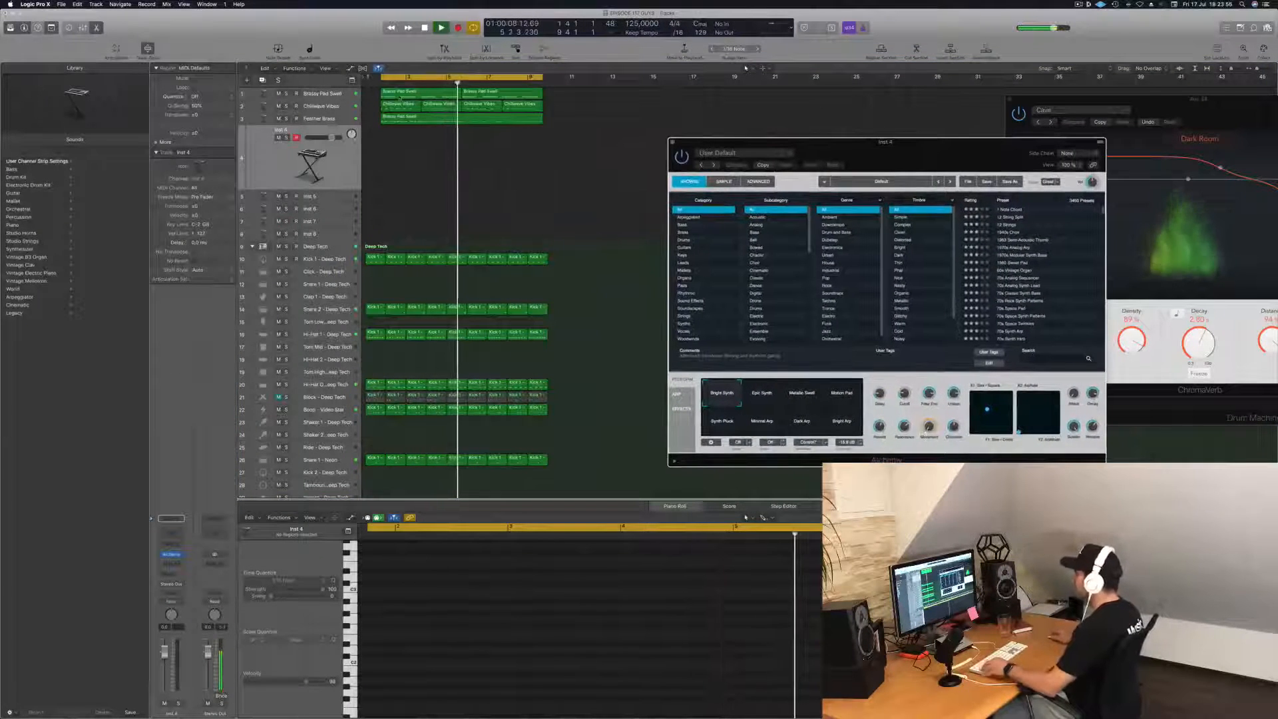
pyautogui.click(403, 93)
pyautogui.moveTo(401, 118); pyautogui.dragTo(399, 139)
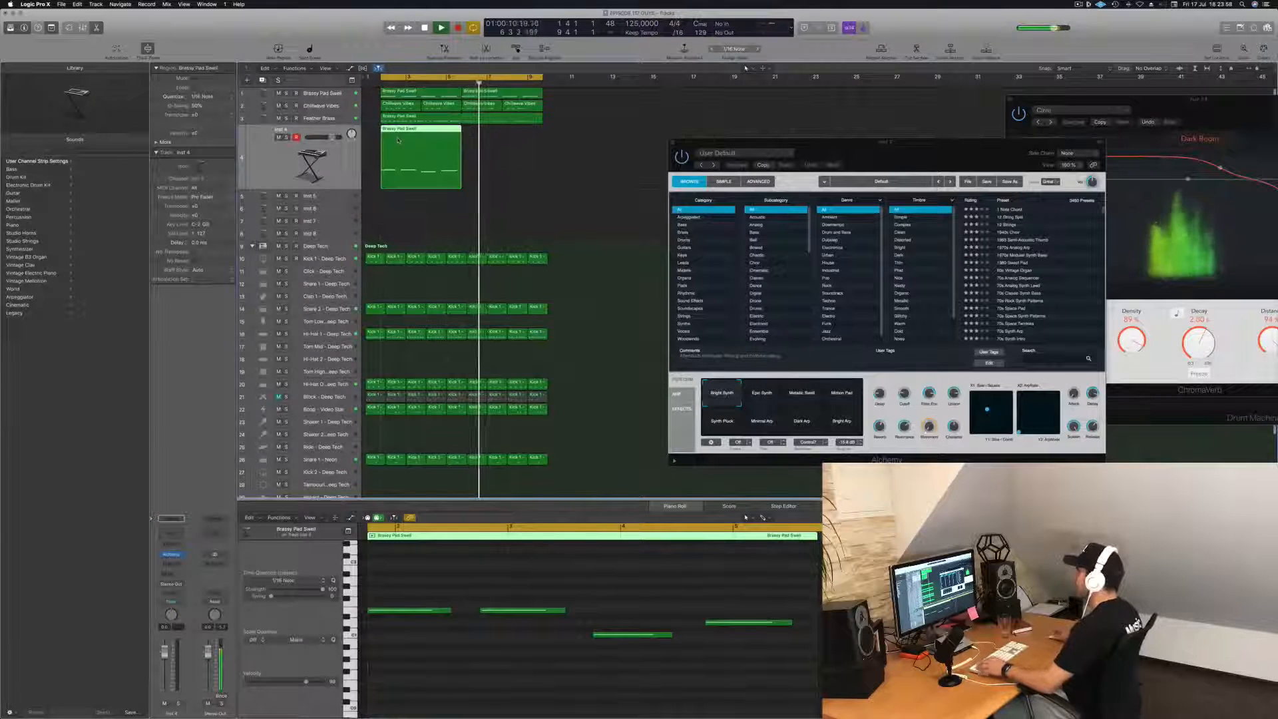
# Step: Lengthen the notes of the Inst 4 region, double them an octave higher, and copy the region directly after itself
pyautogui.moveTo(413, 570); pyautogui.dragTo(768, 678)
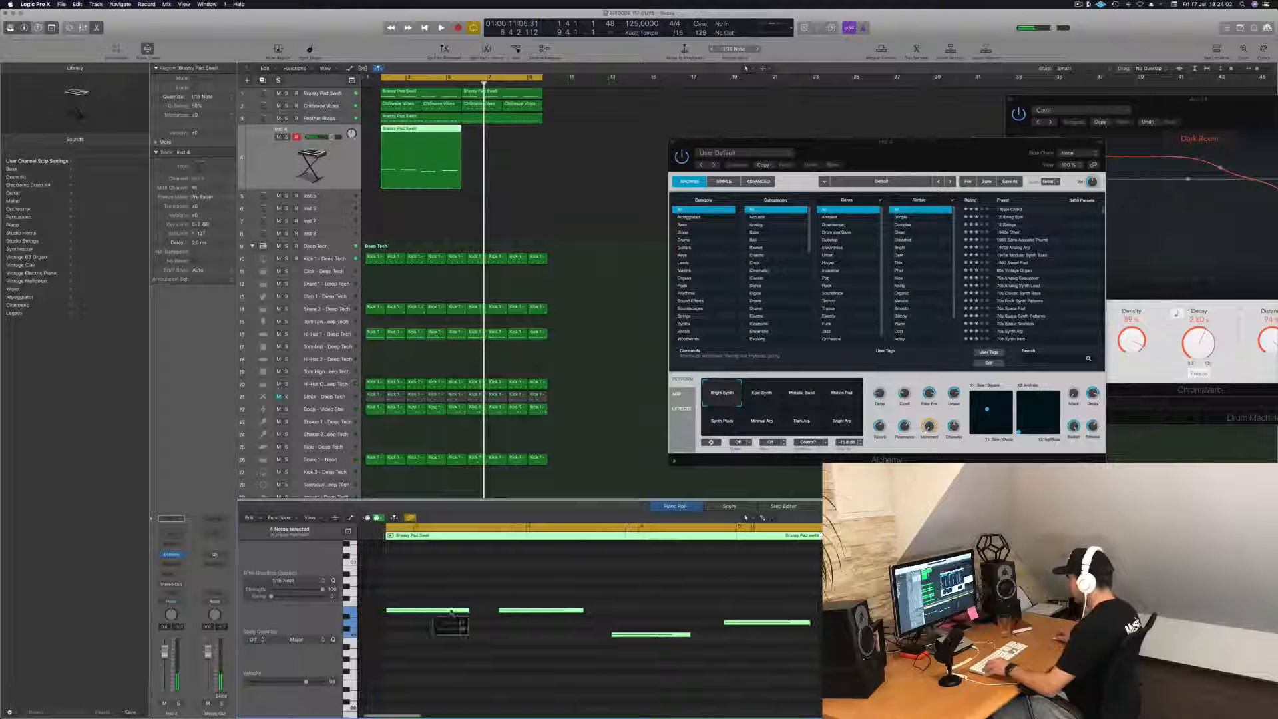
pyautogui.moveTo(468, 607); pyautogui.dragTo(456, 553)
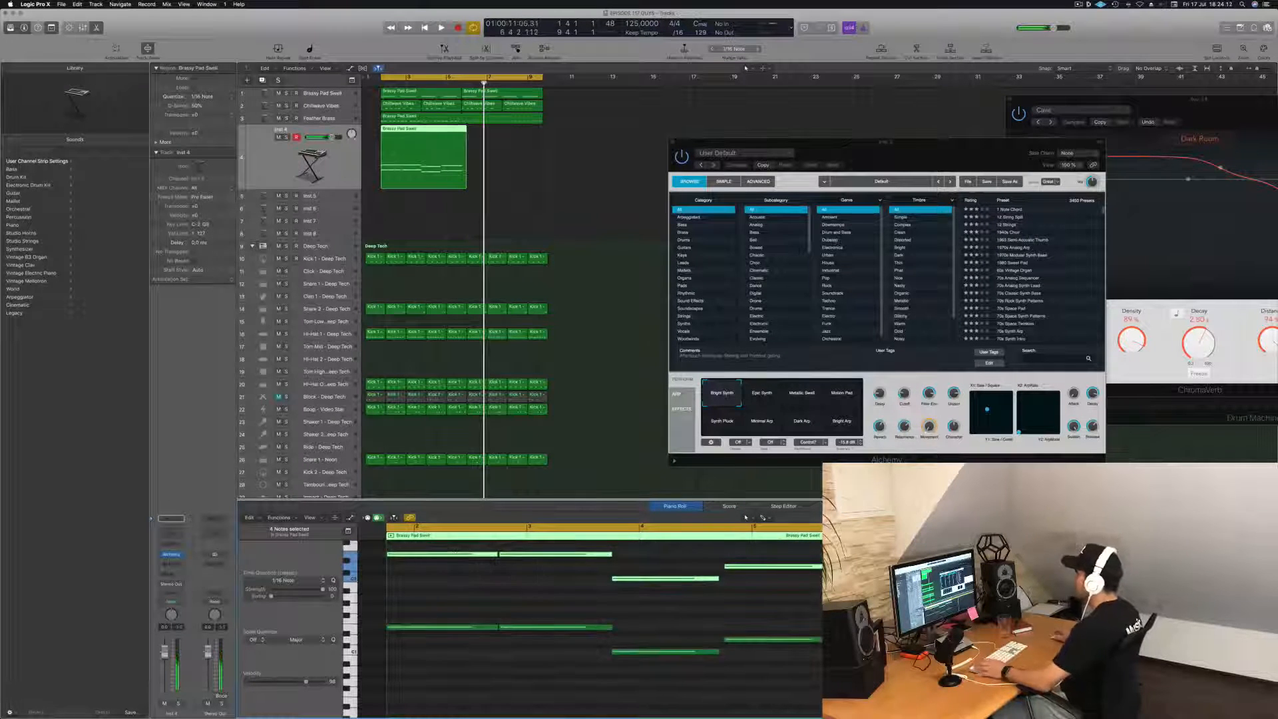
pyautogui.moveTo(416, 135); pyautogui.dragTo(496, 131)
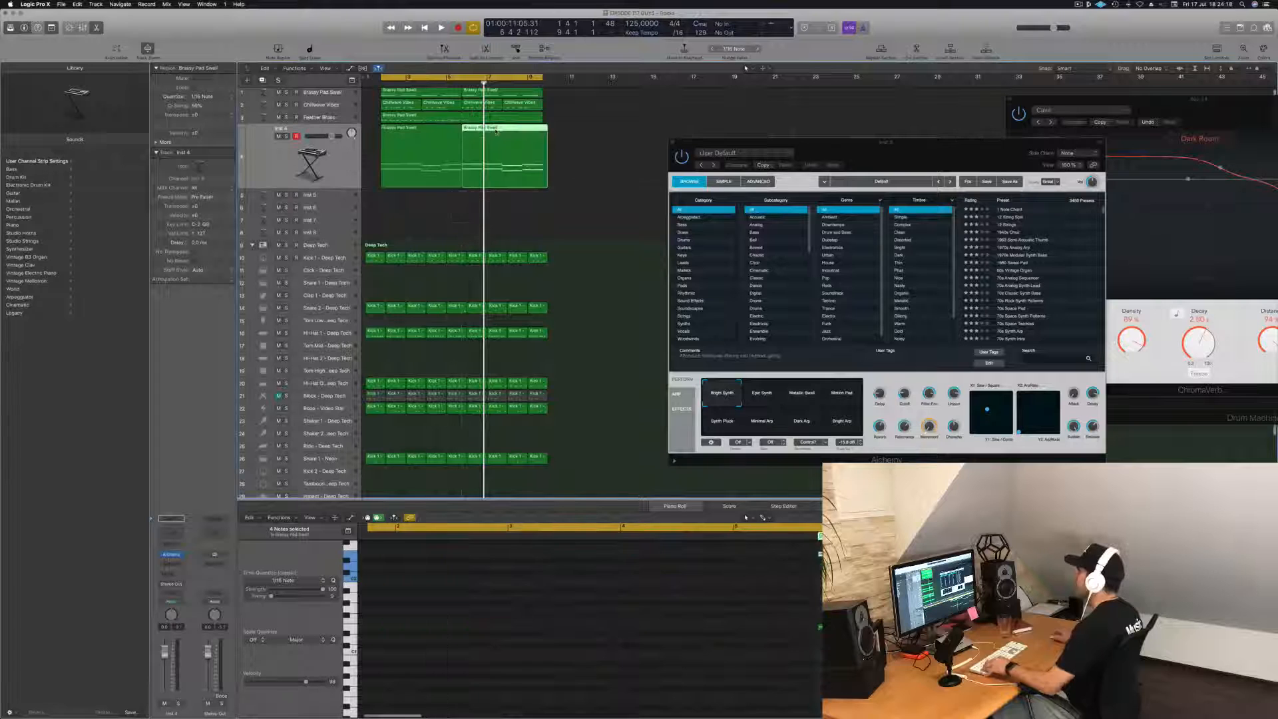
pyautogui.click(318, 167)
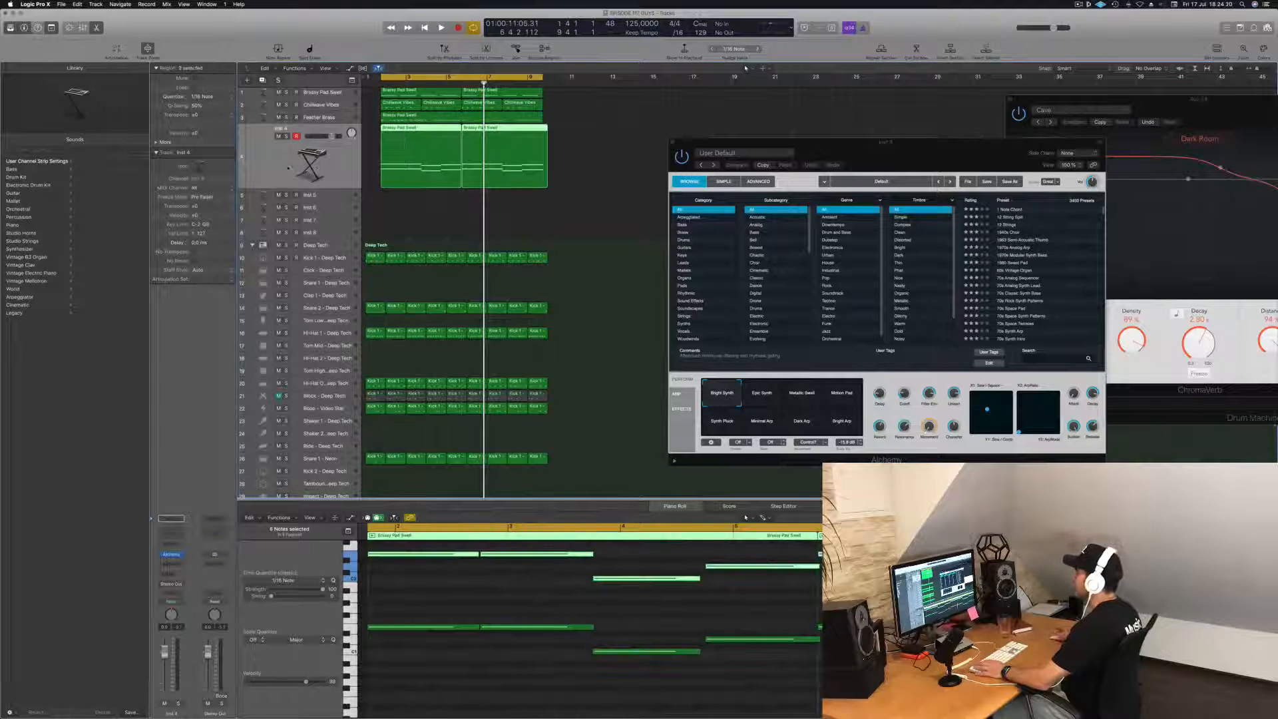
# Step: Replace the Alchemy instrument on the Inst 4 track with Retro Synth and place its window beside the regions
pyautogui.click(178, 555)
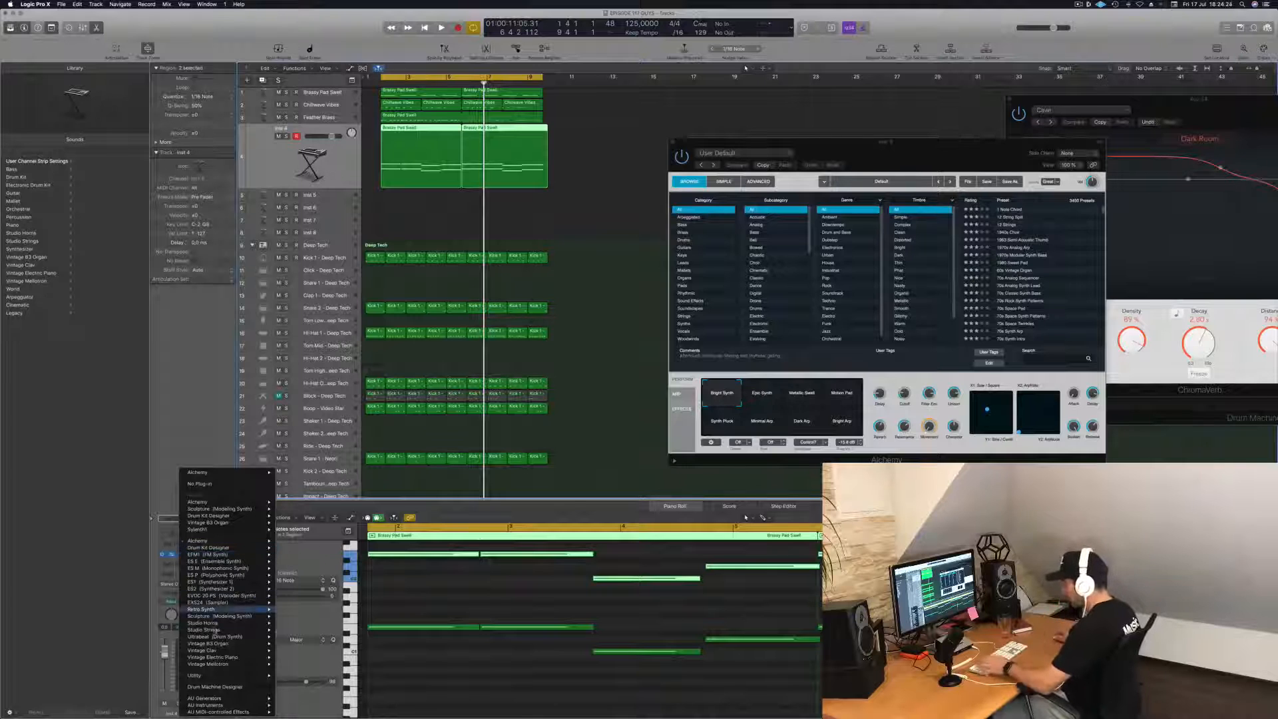
pyautogui.click(291, 609)
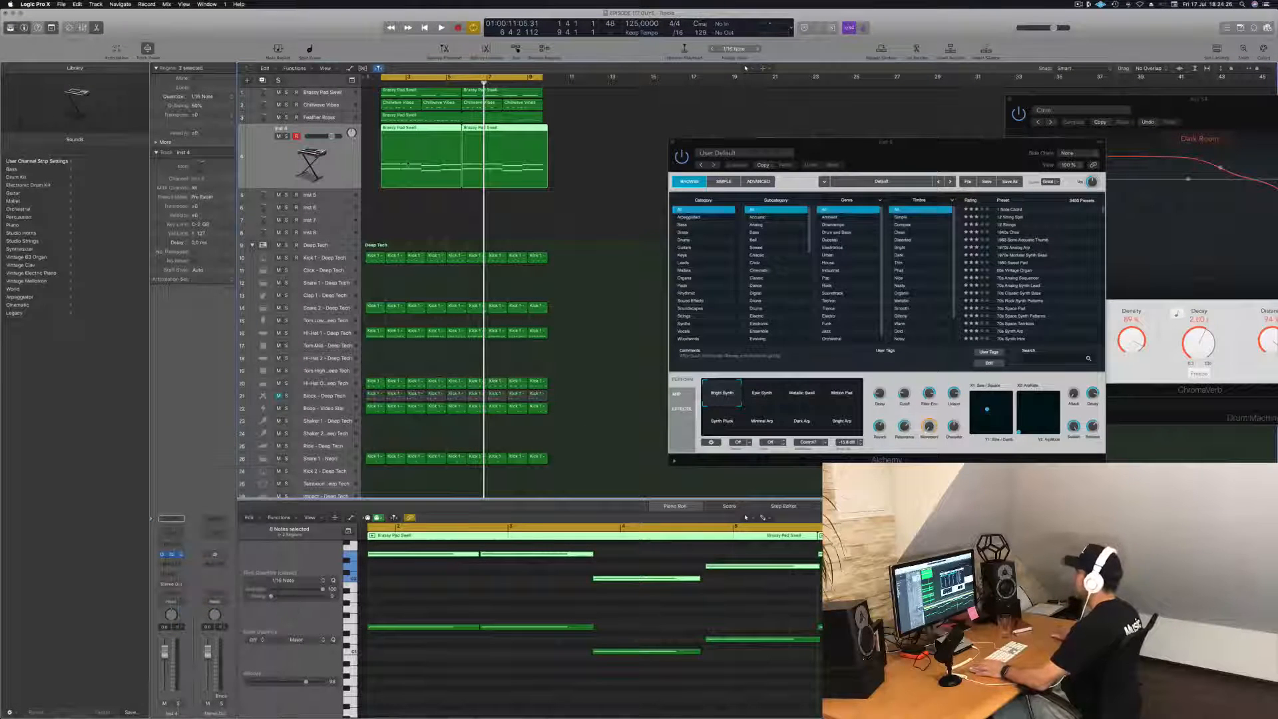
pyautogui.moveTo(890, 142); pyautogui.dragTo(858, 169)
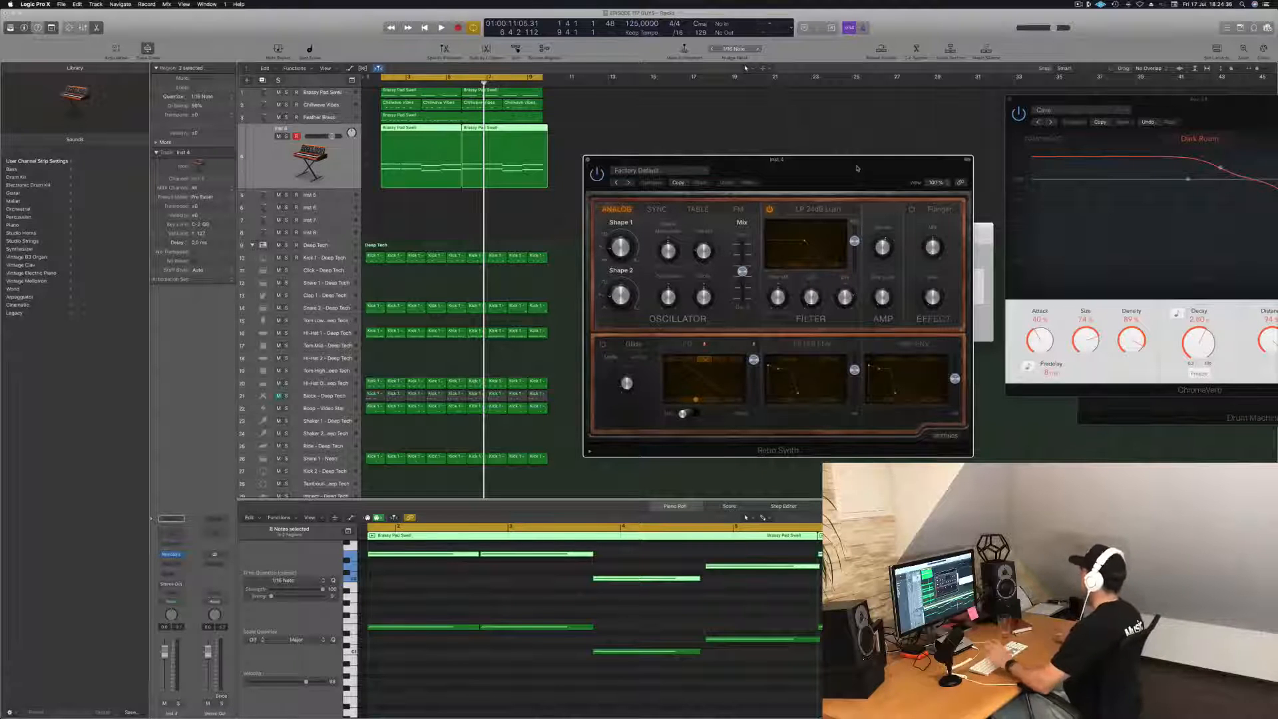
pyautogui.moveTo(843, 173)
pyautogui.mouseDown()
pyautogui.moveTo(822, 168)
pyautogui.moveTo(849, 165)
pyautogui.moveTo(826, 167)
pyautogui.mouseUp()
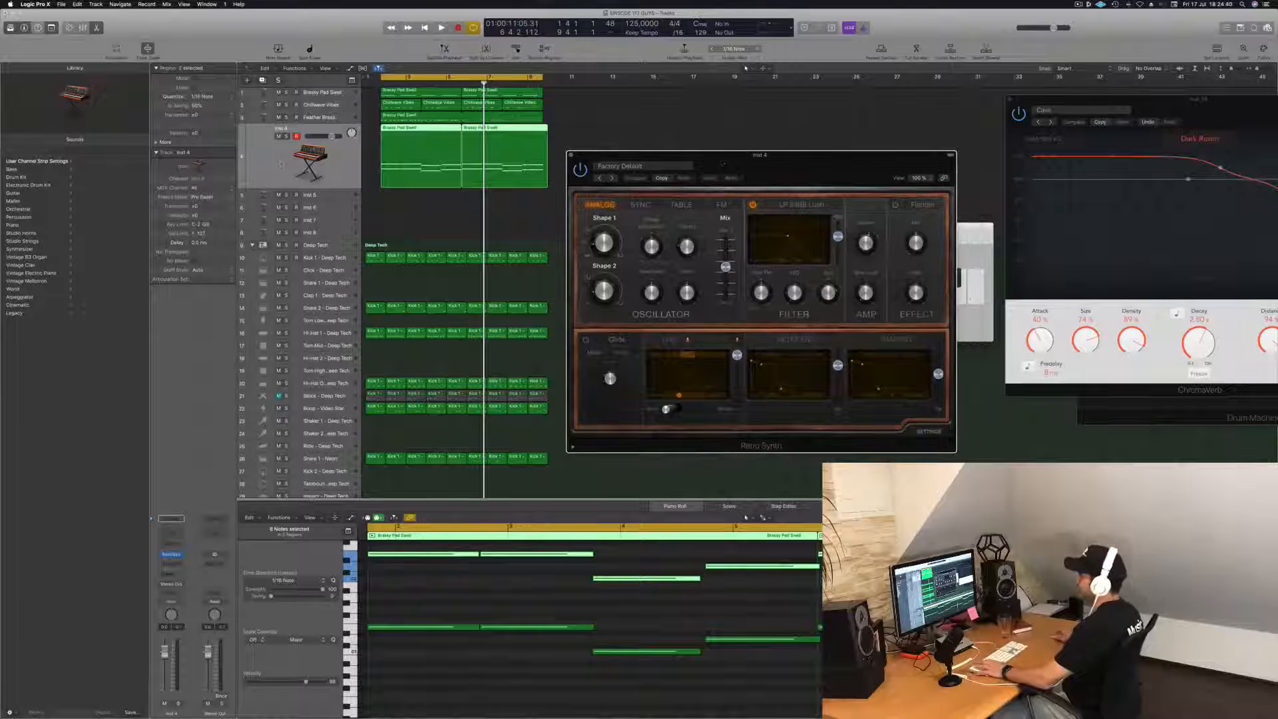
# Step: Add an Arpeggiator MIDI effect to the Inst 4 track and move its window clear of the track area
pyautogui.click(177, 546)
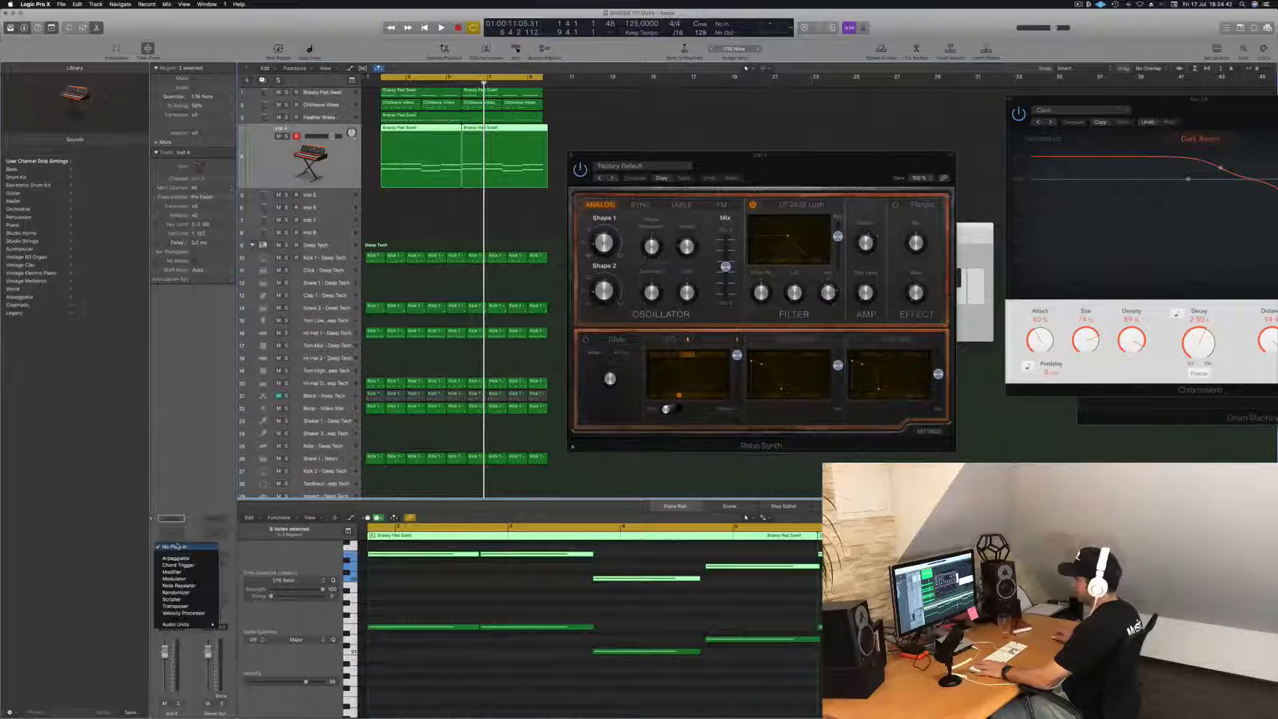
pyautogui.click(177, 559)
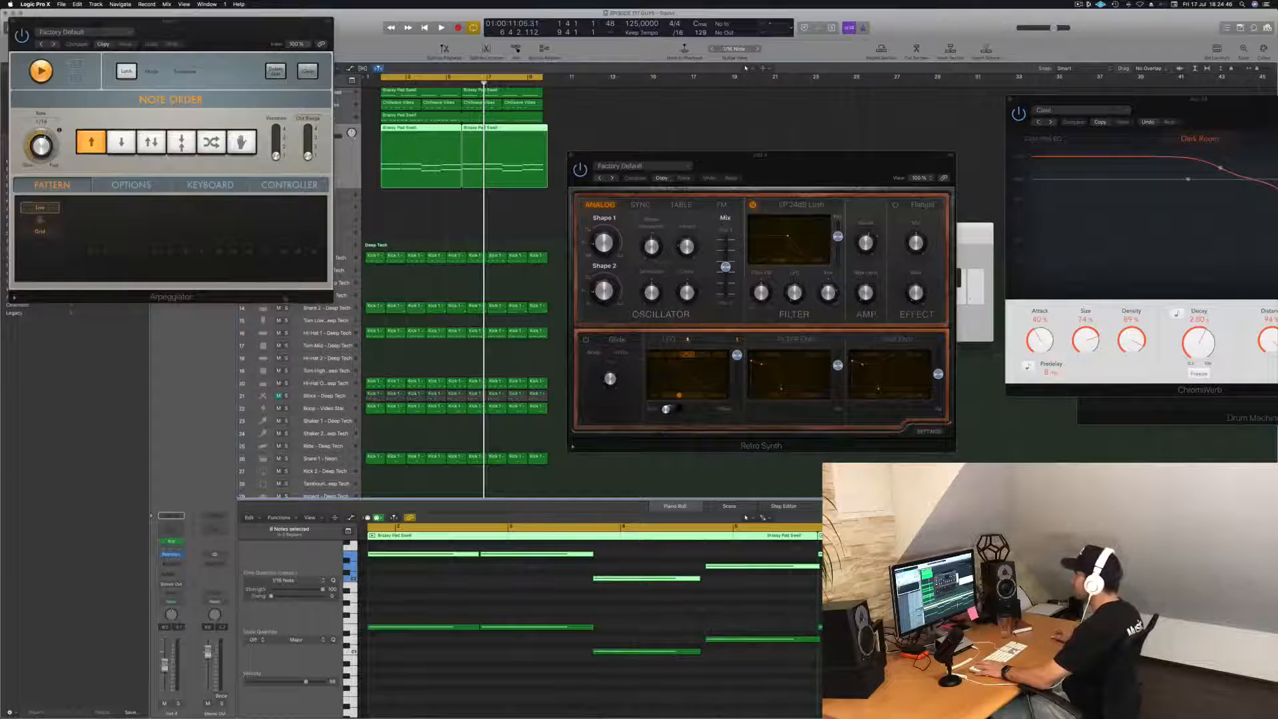
pyautogui.moveTo(246, 30); pyautogui.dragTo(1090, 108)
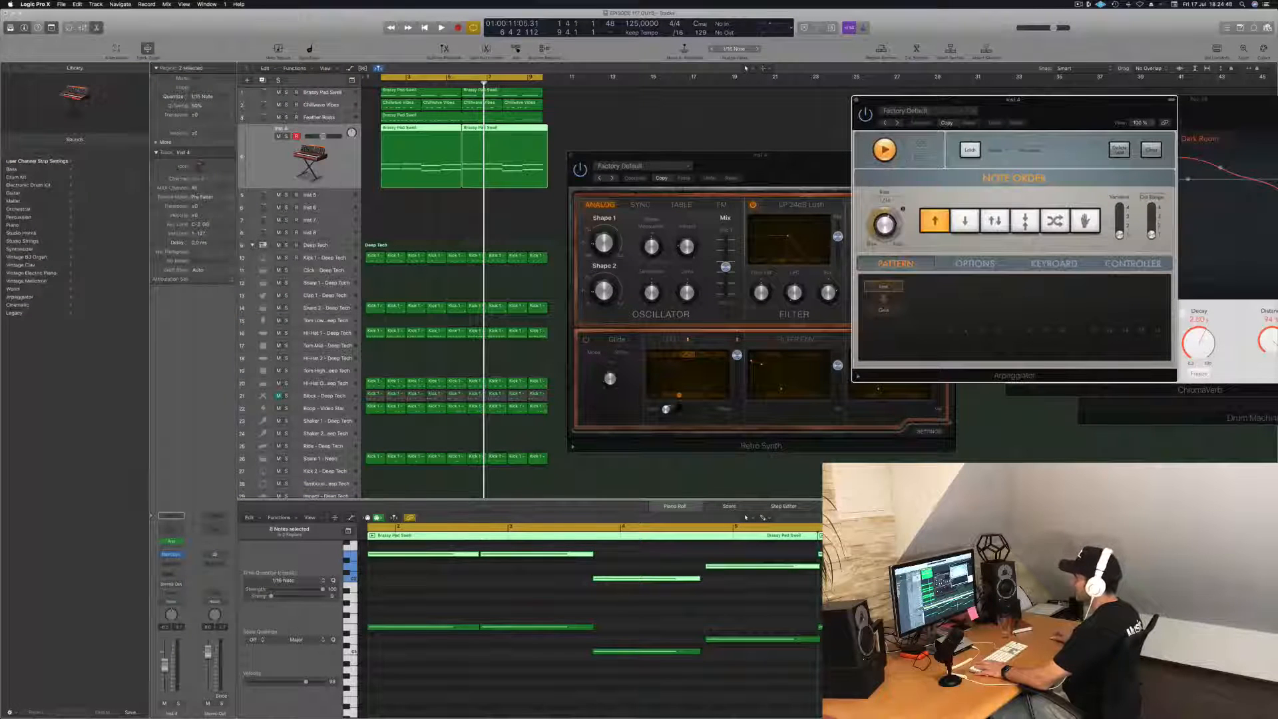
# Step: Add a Channel EQ to the Inst 4 track and set a 48 dB/Oct high cut at about 650 Hz during playback
pyautogui.click(176, 530)
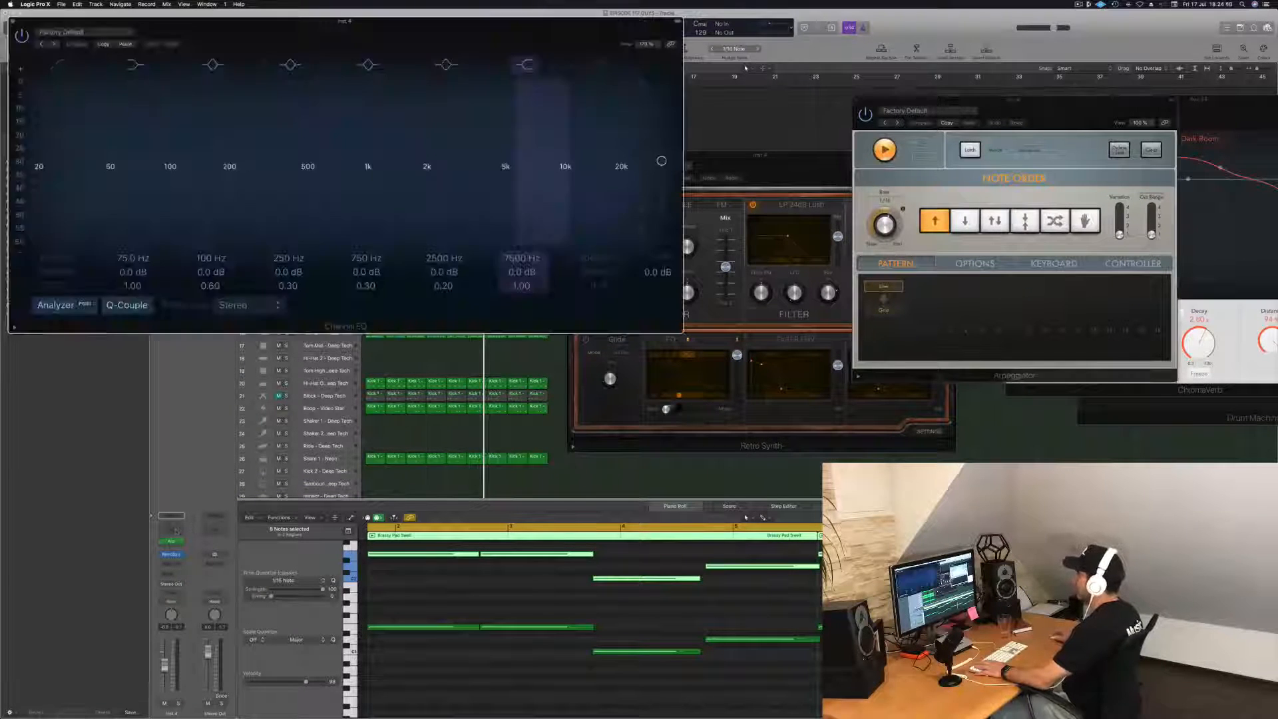
pyautogui.click(603, 65)
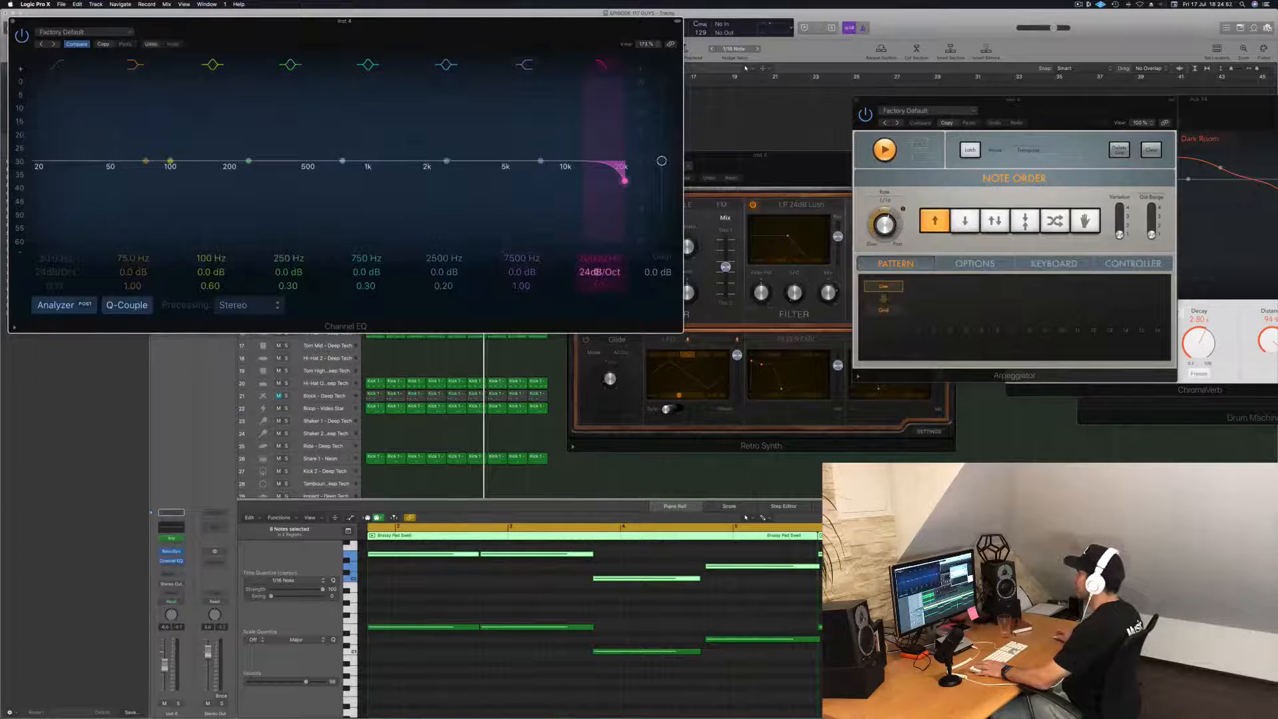
pyautogui.moveTo(616, 181)
pyautogui.mouseDown()
pyautogui.moveTo(266, 177)
pyautogui.moveTo(360, 181)
pyautogui.mouseUp()
pyautogui.moveTo(390, 21); pyautogui.dragTo(777, 84)
pyautogui.press('space')
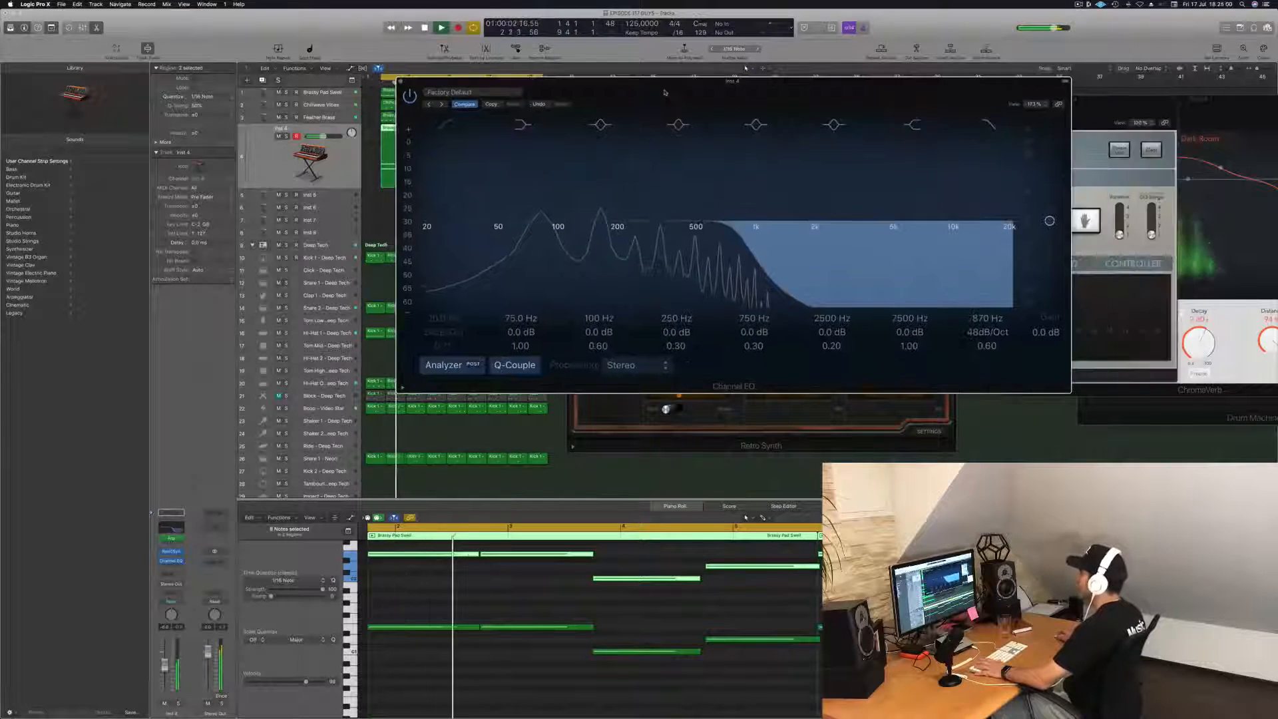
pyautogui.moveTo(743, 241); pyautogui.dragTo(719, 241)
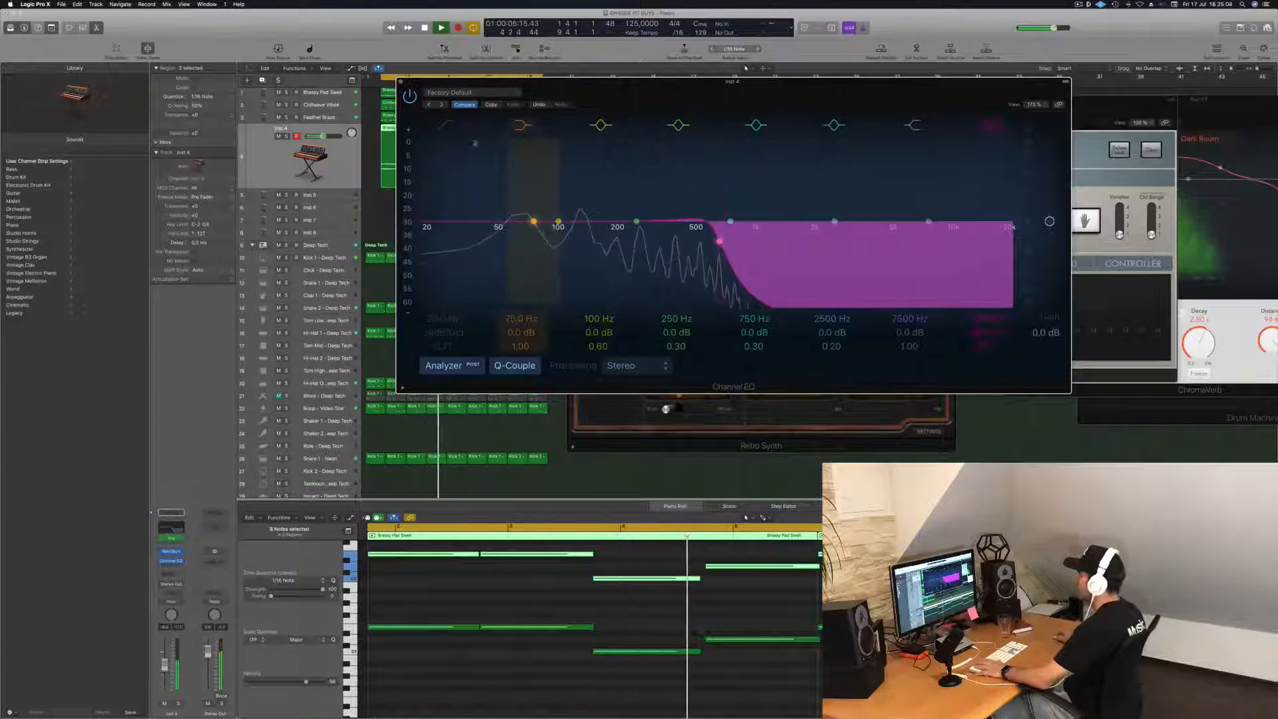
# Step: Enable the low cut in the Inst 4 Channel EQ at 91 Hz with a 24 dB/Oct slope
pyautogui.click(445, 125)
pyautogui.moveTo(452, 233); pyautogui.dragTo(574, 234)
pyautogui.moveTo(631, 85); pyautogui.dragTo(940, 139)
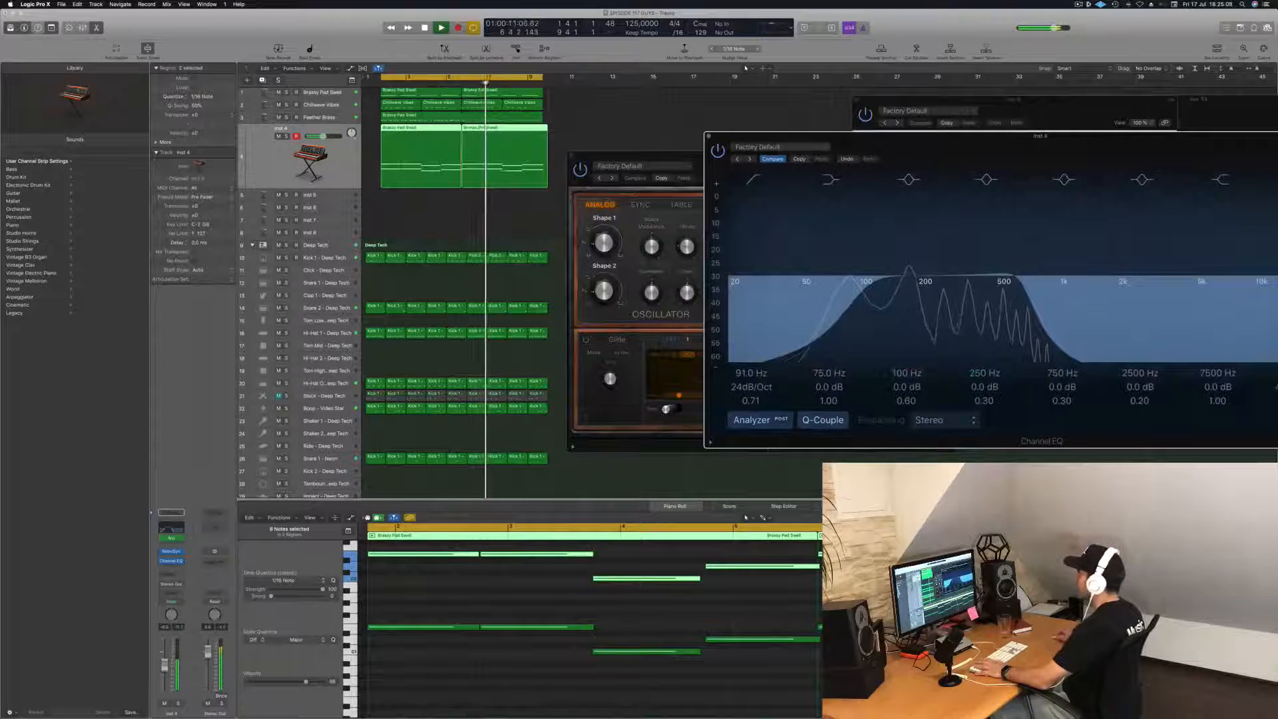
# Step: Solo the Feather Brass track briefly to hear it alone, and move the Channel EQ window to uncover the Arpeggiator
pyautogui.click(287, 118)
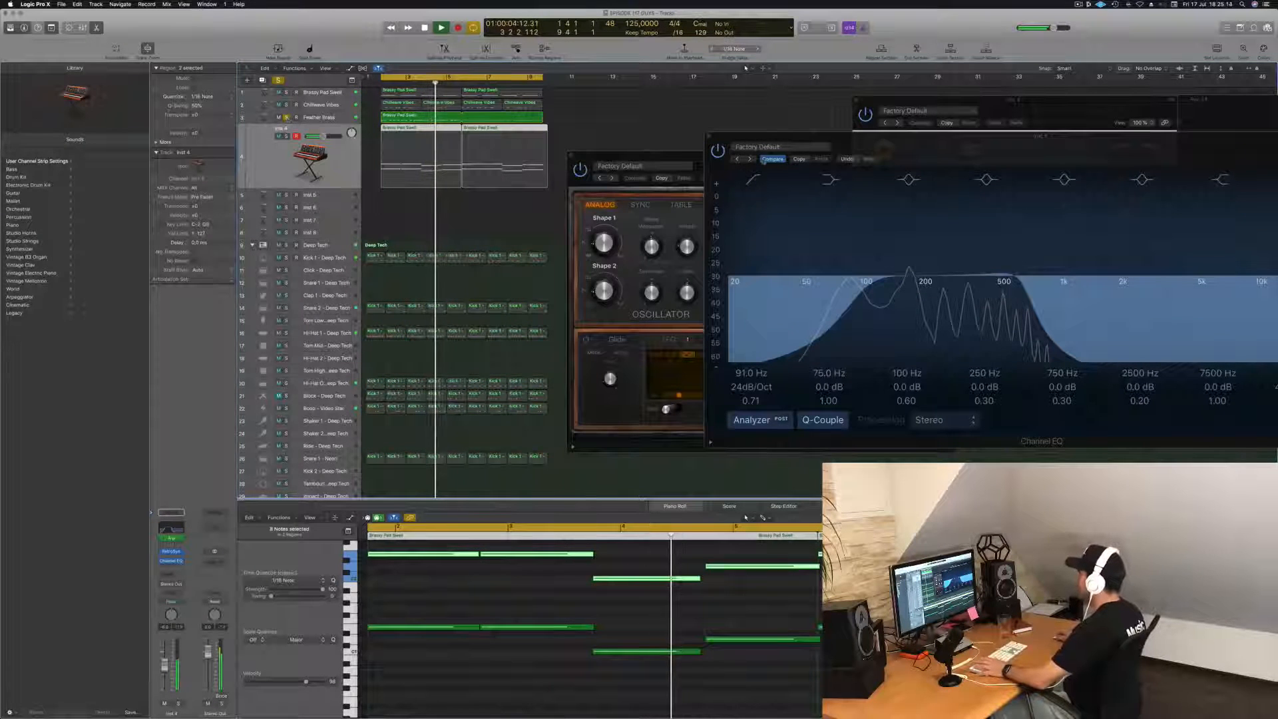
pyautogui.click(287, 118)
pyautogui.moveTo(983, 144); pyautogui.dragTo(607, 308)
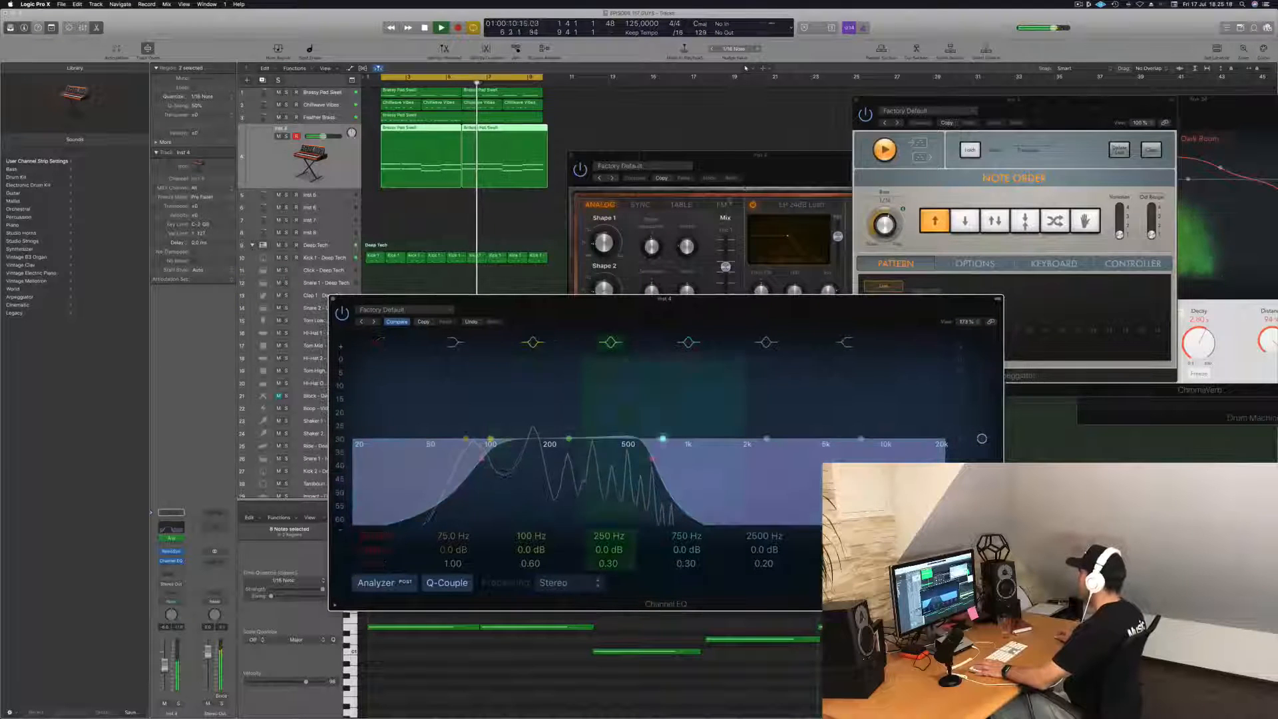
# Step: Sweep the high-cut filter on the Inst 4 track's Channel EQ open and bring it back down to about 650 Hz
pyautogui.click(776, 171)
pyautogui.moveTo(775, 170); pyautogui.dragTo(800, 148)
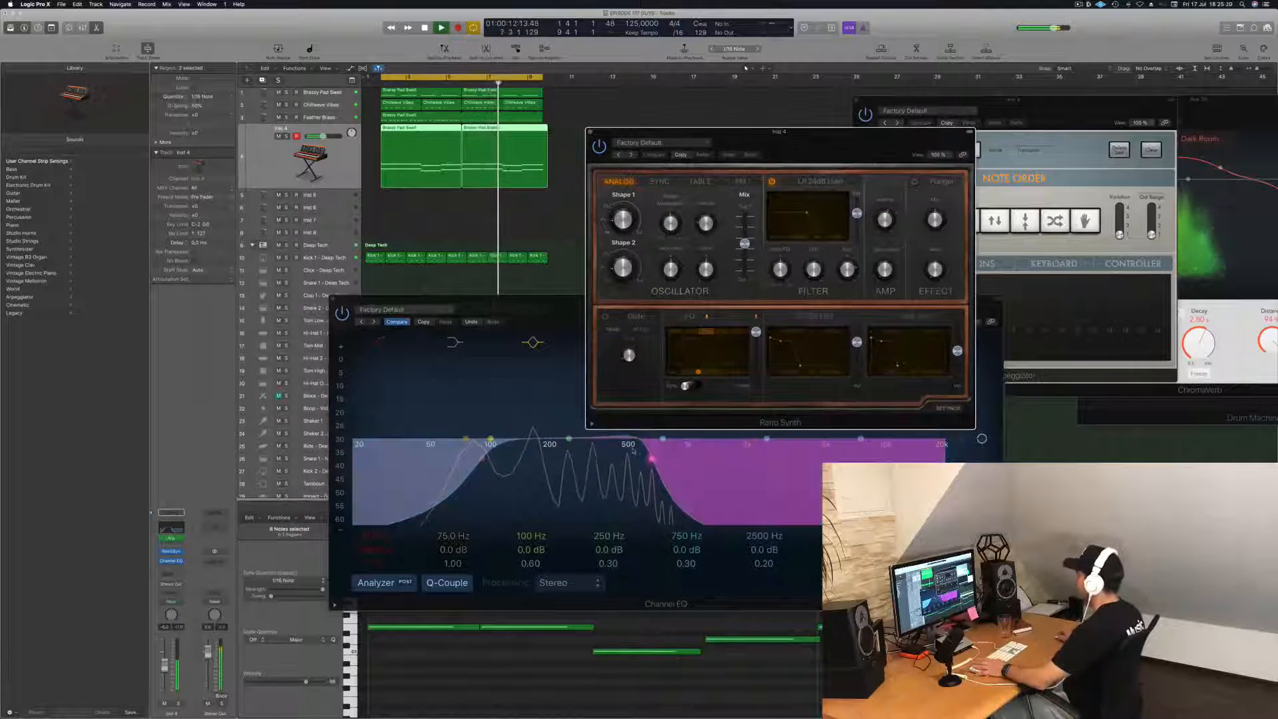
pyautogui.click(653, 459)
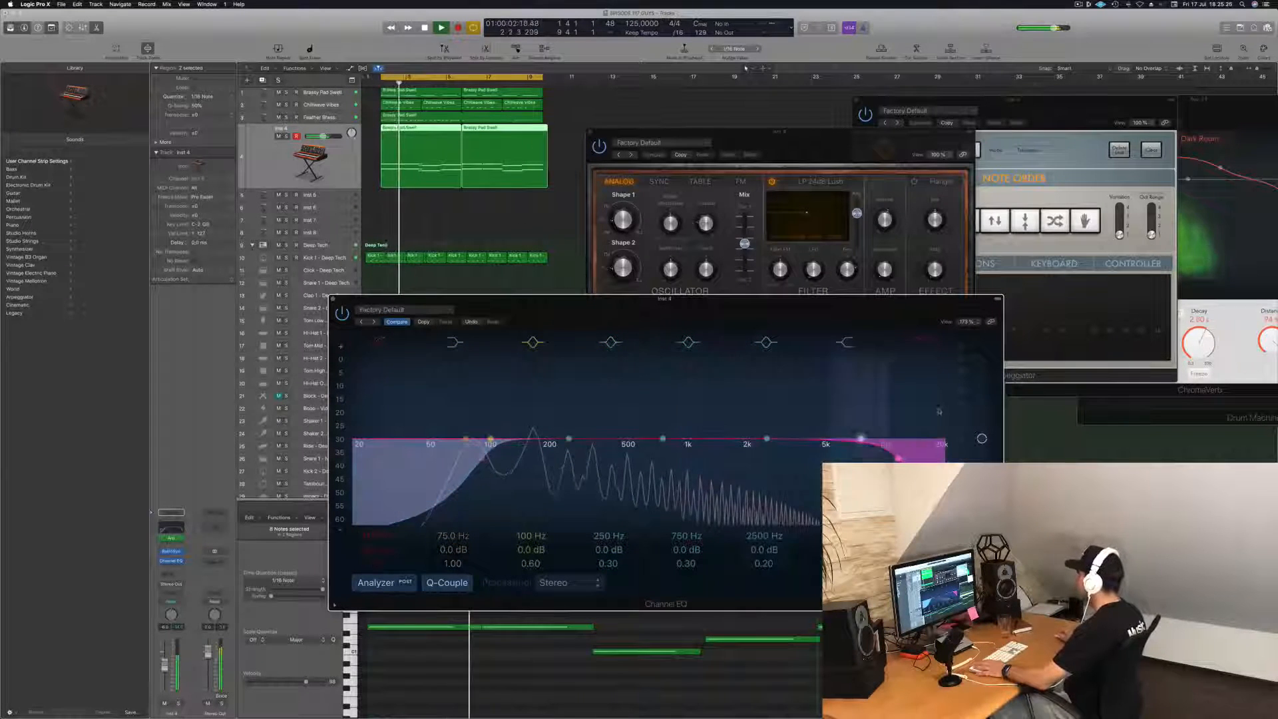
pyautogui.moveTo(897, 458); pyautogui.dragTo(628, 456)
pyautogui.moveTo(639, 299); pyautogui.dragTo(1025, 299)
# Step: Recall the default setting of the Retro Synth on Inst 4 and close its window
pyautogui.moveTo(775, 132); pyautogui.dragTo(776, 168)
pyautogui.moveTo(624, 255); pyautogui.dragTo(631, 209)
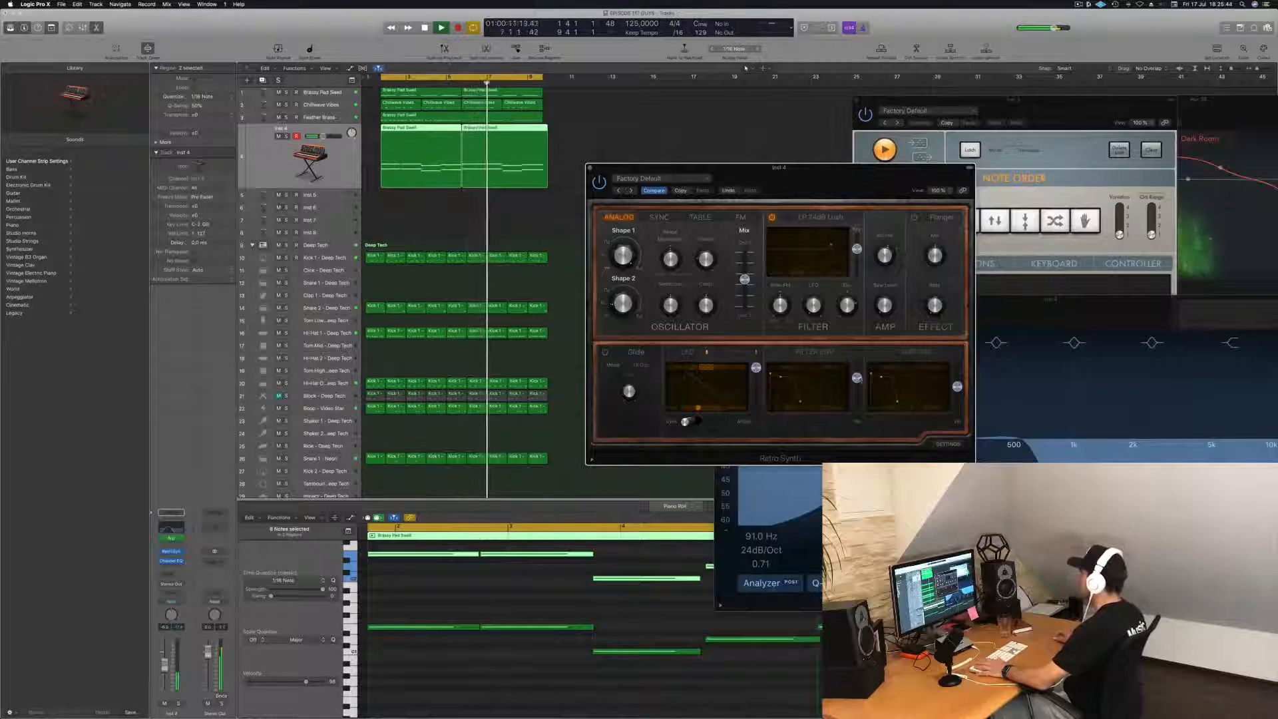
pyautogui.click(649, 180)
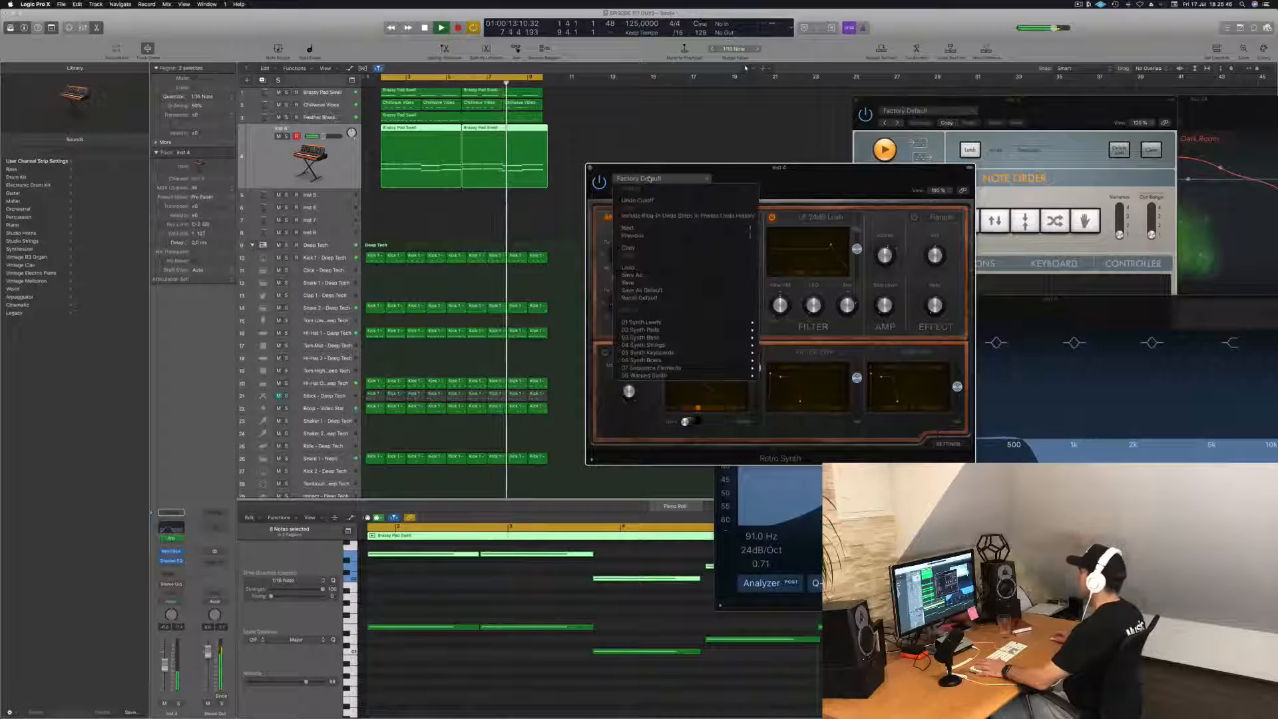
pyautogui.click(658, 299)
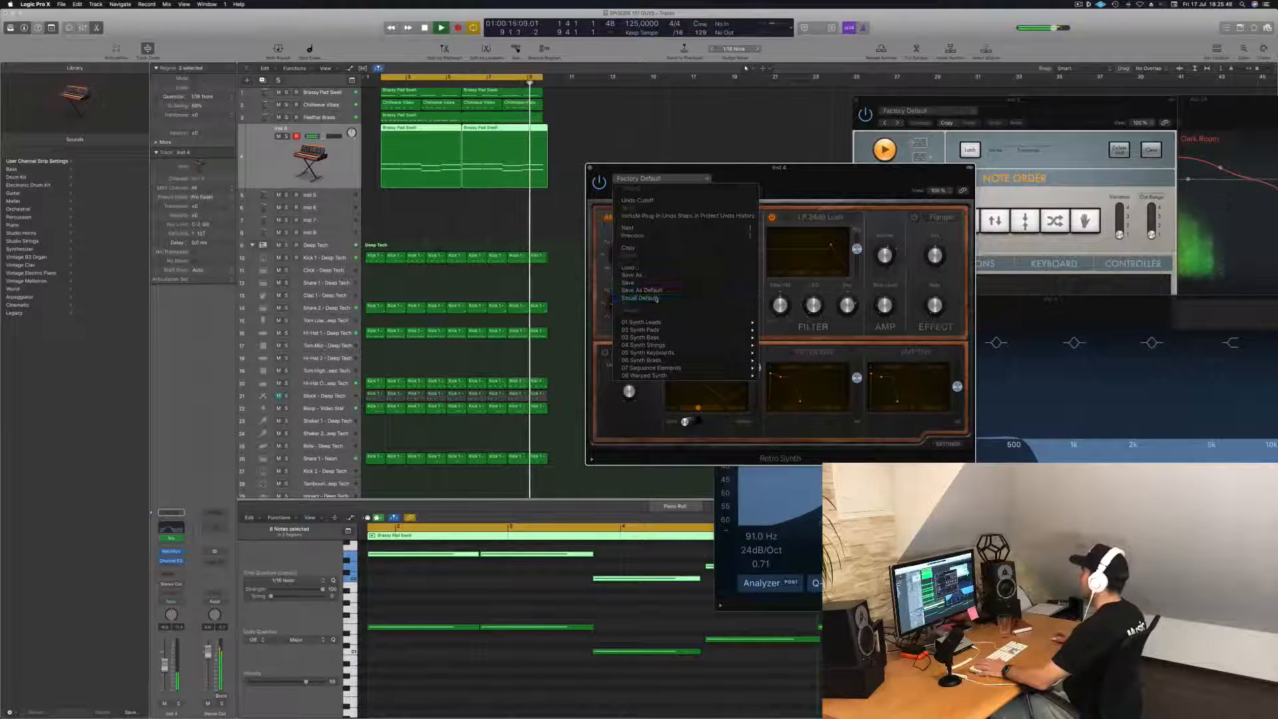
pyautogui.moveTo(806, 181); pyautogui.dragTo(760, 161)
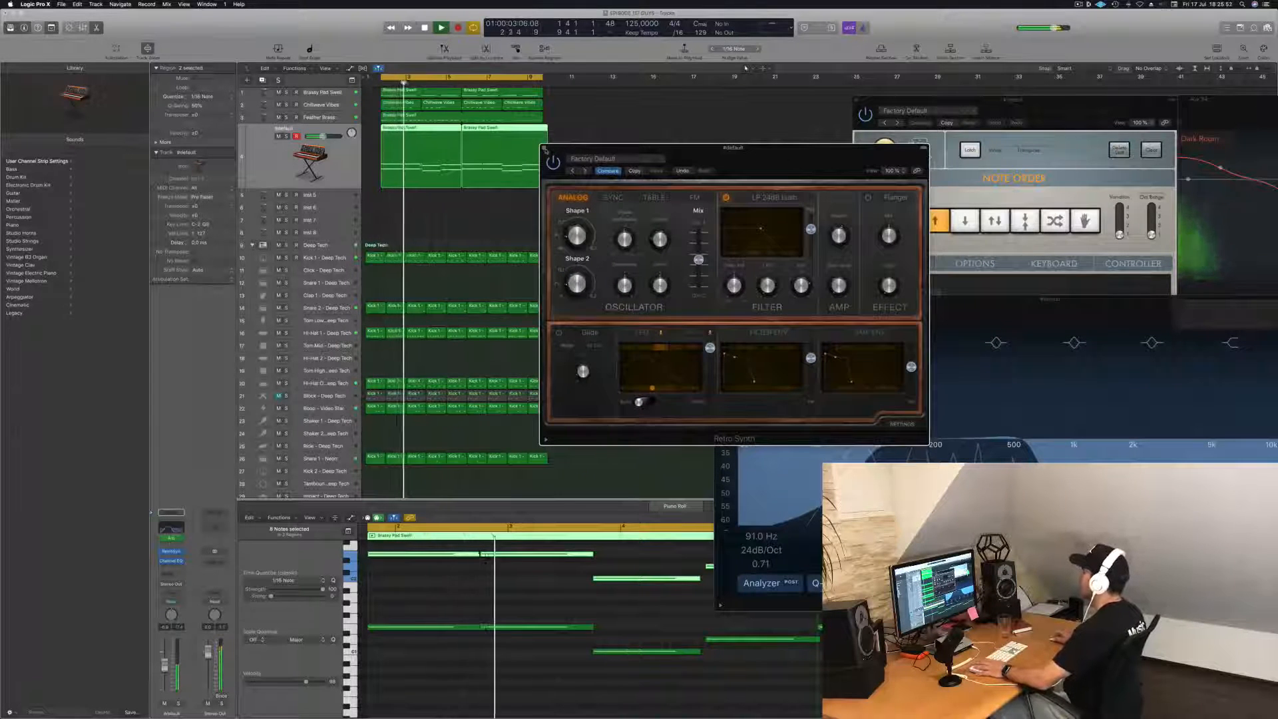
pyautogui.click(544, 148)
# Step: Close the Arpeggiator window, move the Channel EQ aside and restart playback
pyautogui.moveTo(1036, 308); pyautogui.dragTo(694, 274)
pyautogui.moveTo(1013, 101); pyautogui.dragTo(1062, 194)
pyautogui.click(907, 196)
pyautogui.moveTo(599, 266); pyautogui.dragTo(800, 256)
pyautogui.press('space')
pyautogui.press('space')
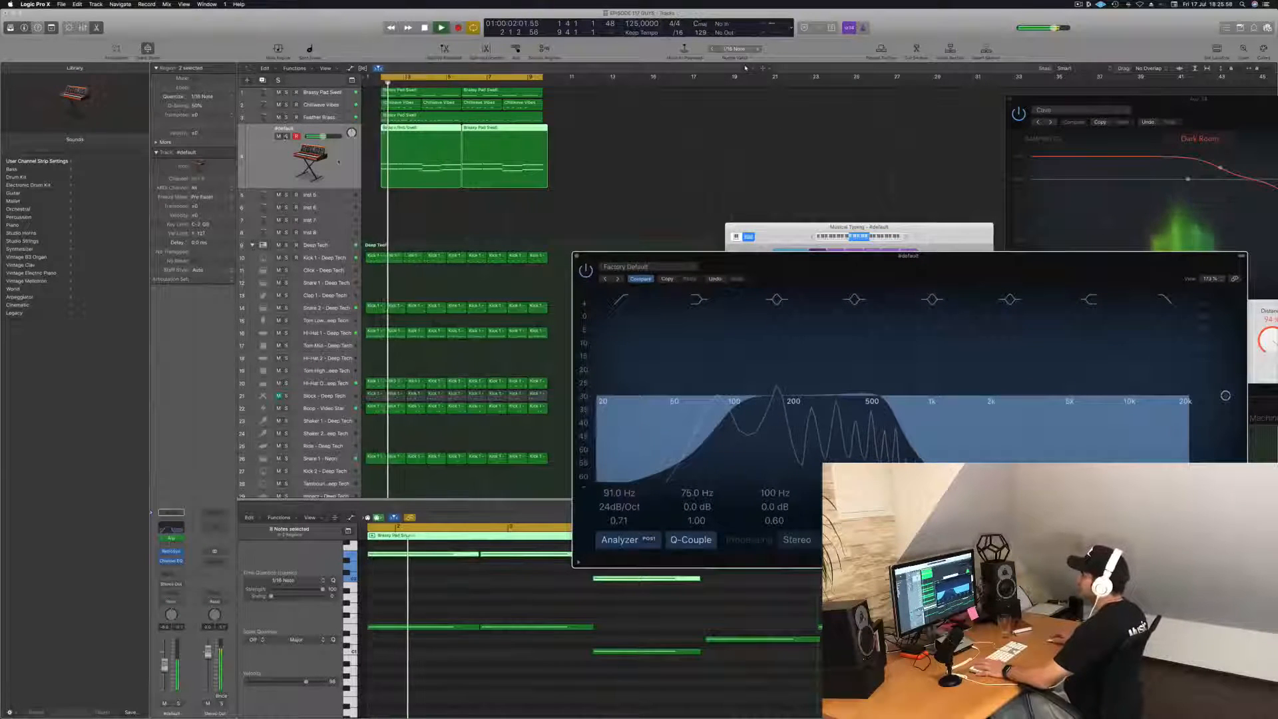
# Step: Solo the #default track to hear it alone with its EQ curve, and return to the full mix
pyautogui.click(286, 136)
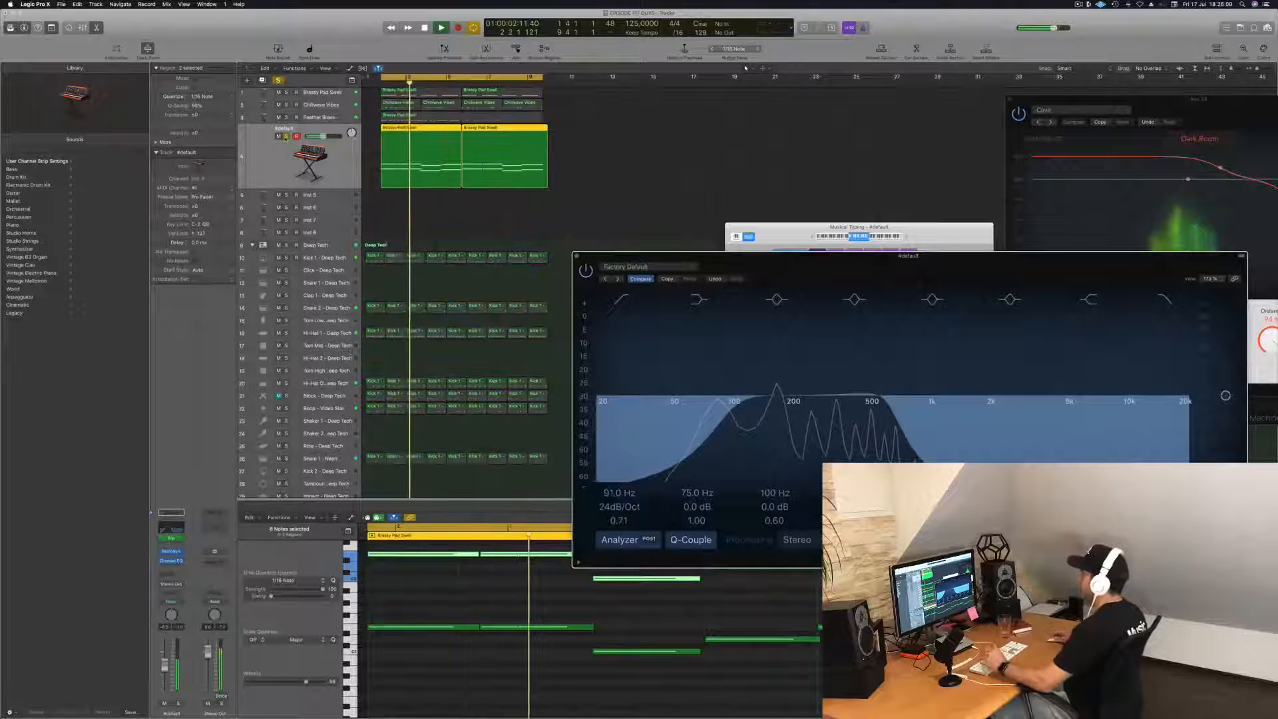
pyautogui.moveTo(858, 256); pyautogui.dragTo(871, 291)
pyautogui.press('s')
pyautogui.moveTo(677, 288); pyautogui.dragTo(591, 280)
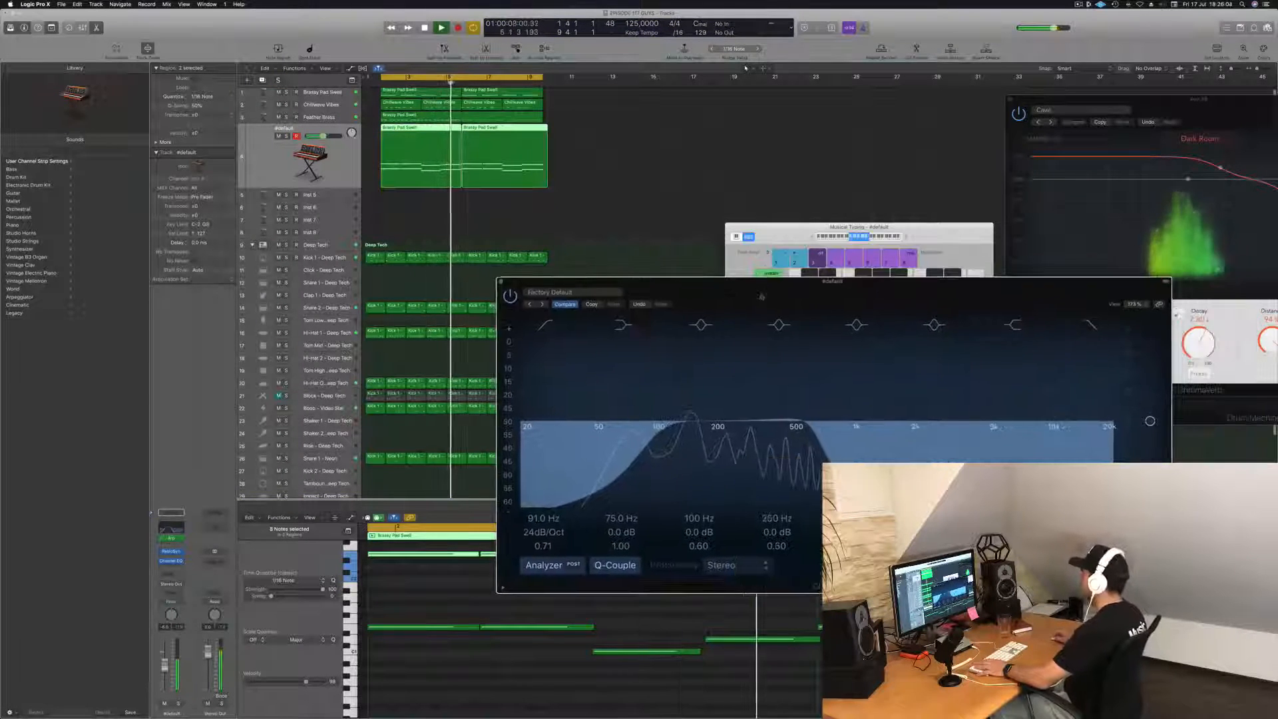
# Step: On the Chillwave Vibes track, lower the Channel EQ's low cut to 270 Hz with a Q of 0.67 and open its Alchemy instrument
pyautogui.click(343, 117)
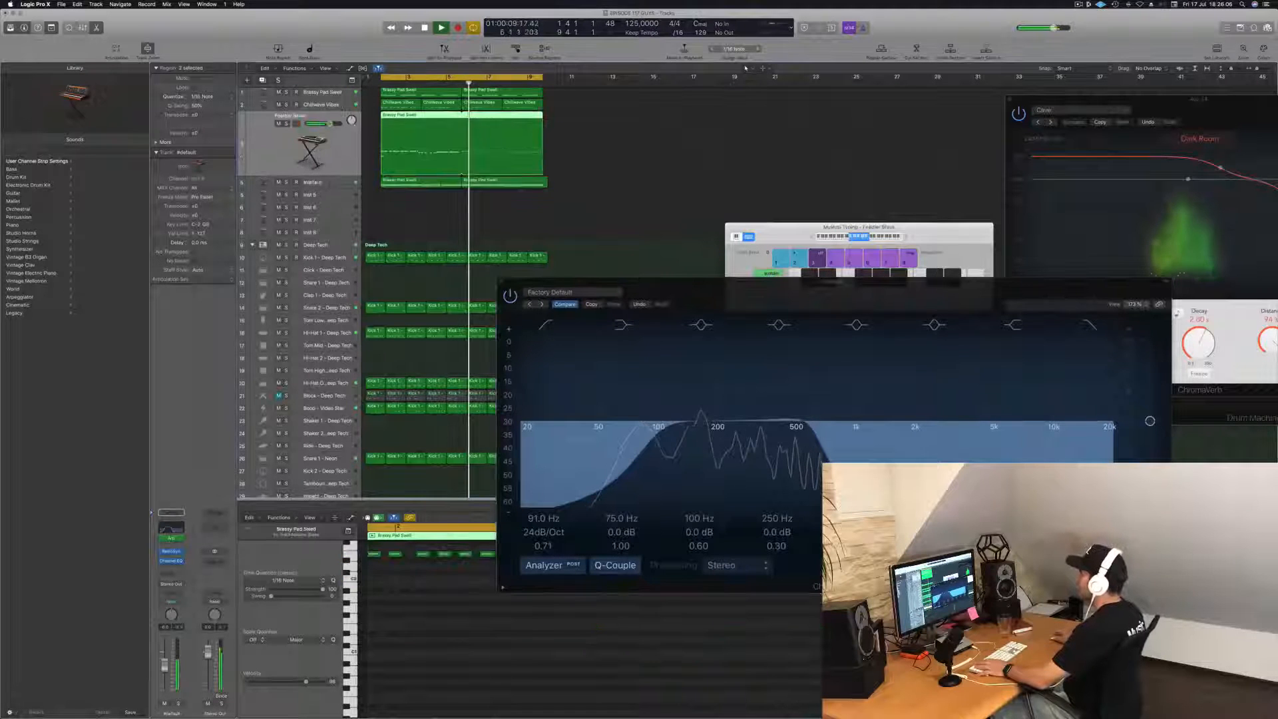
pyautogui.click(341, 105)
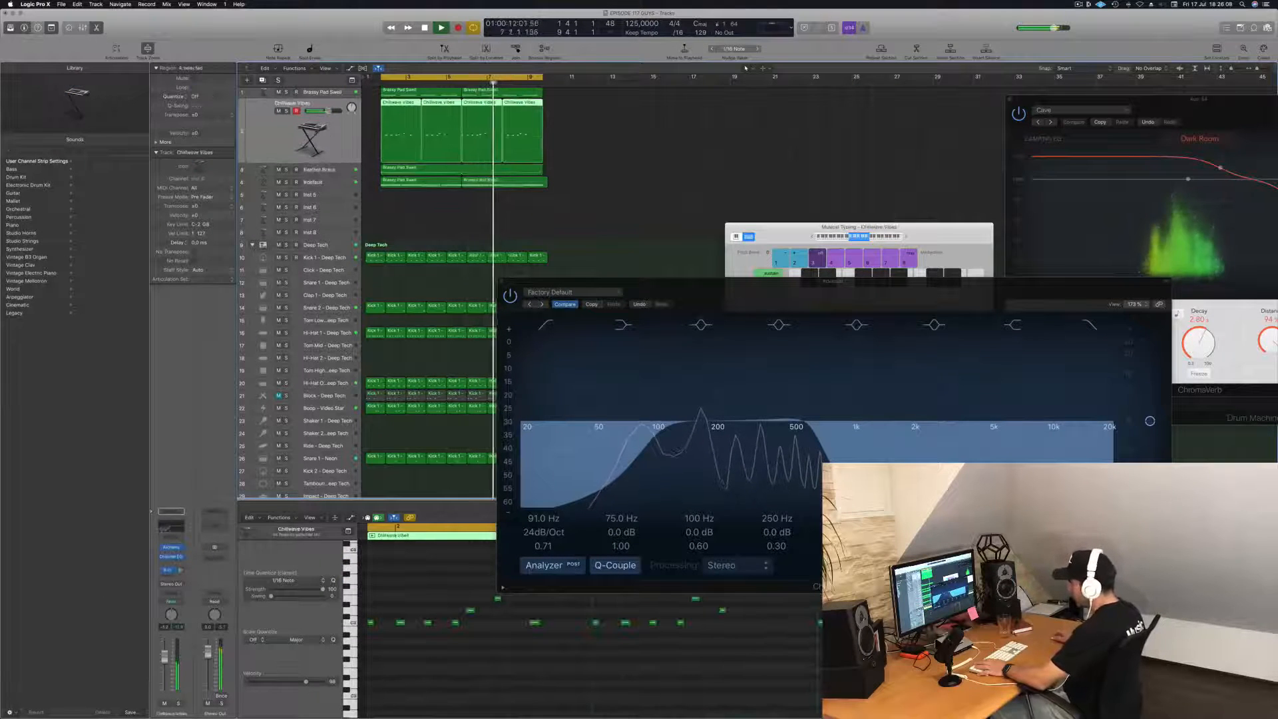
pyautogui.click(171, 526)
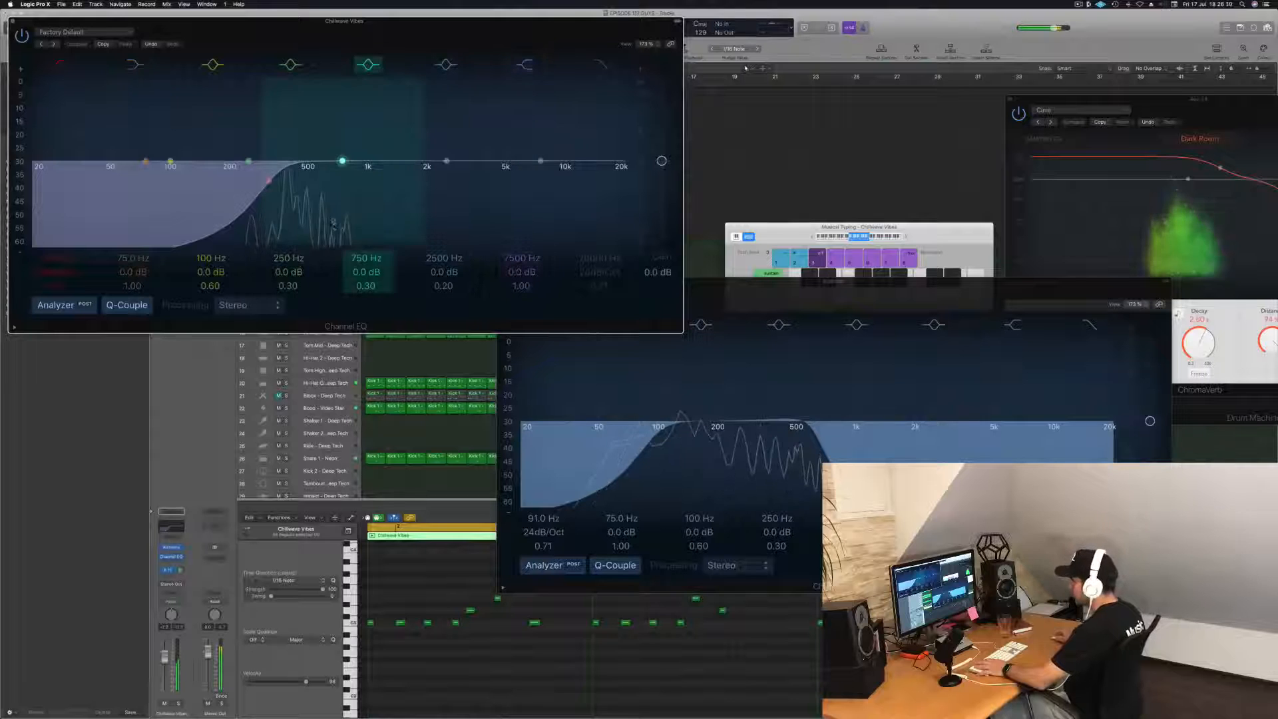
pyautogui.click(268, 181)
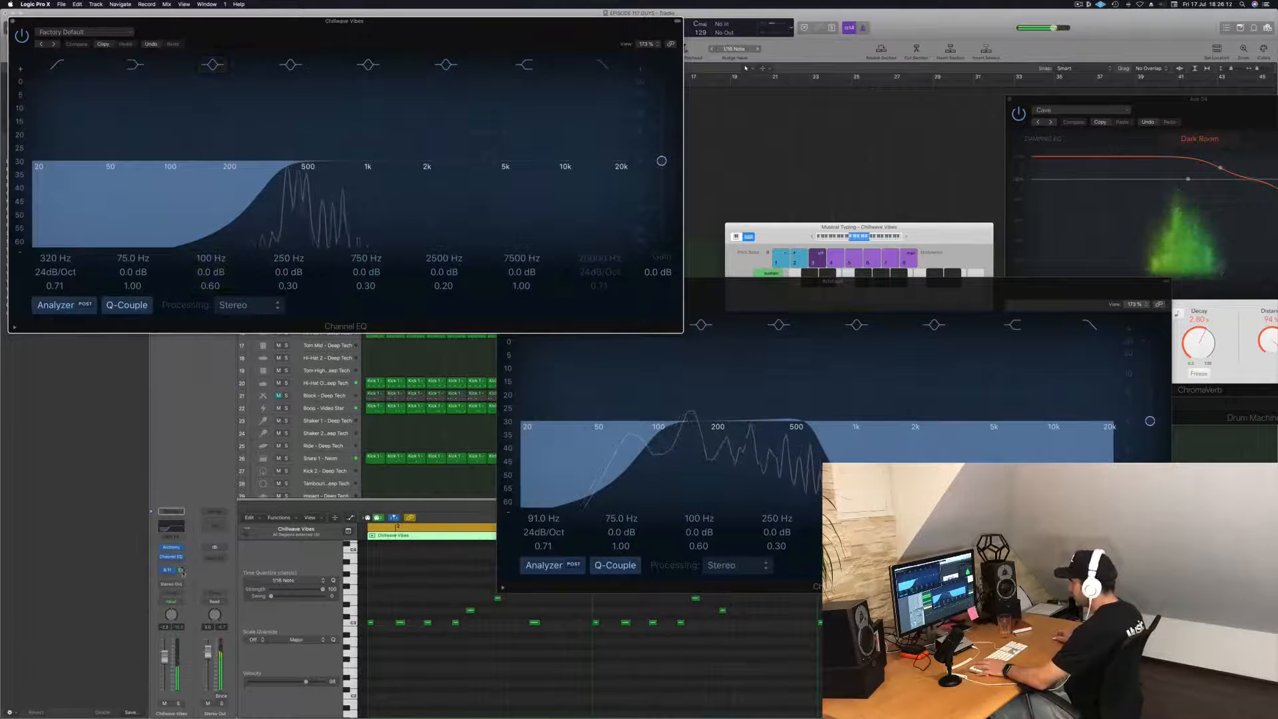
pyautogui.click(182, 571)
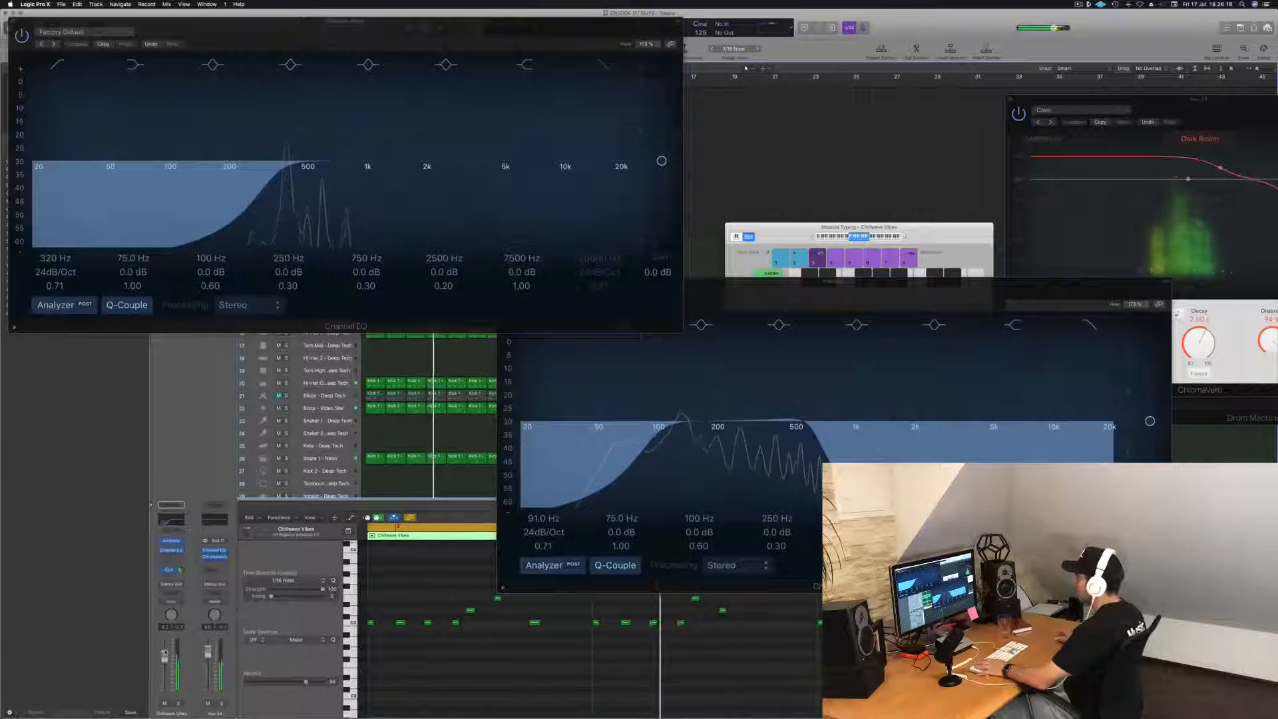
pyautogui.click(252, 182)
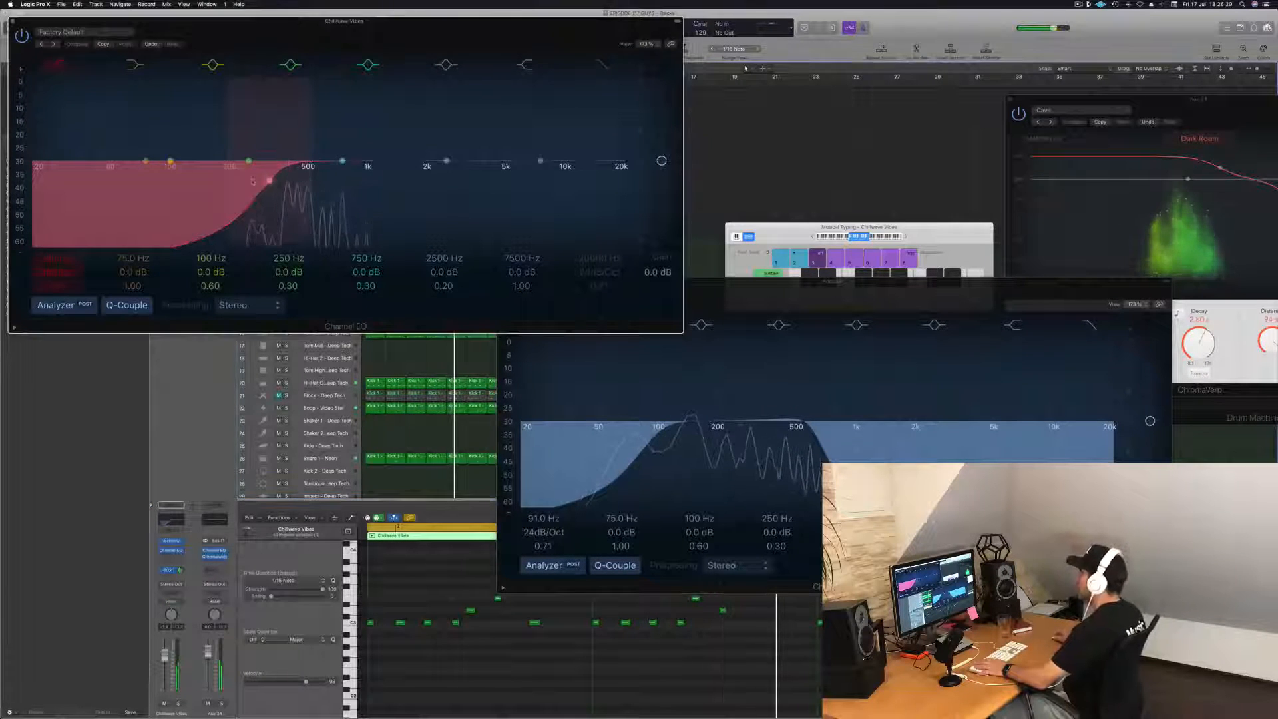
pyautogui.click(172, 540)
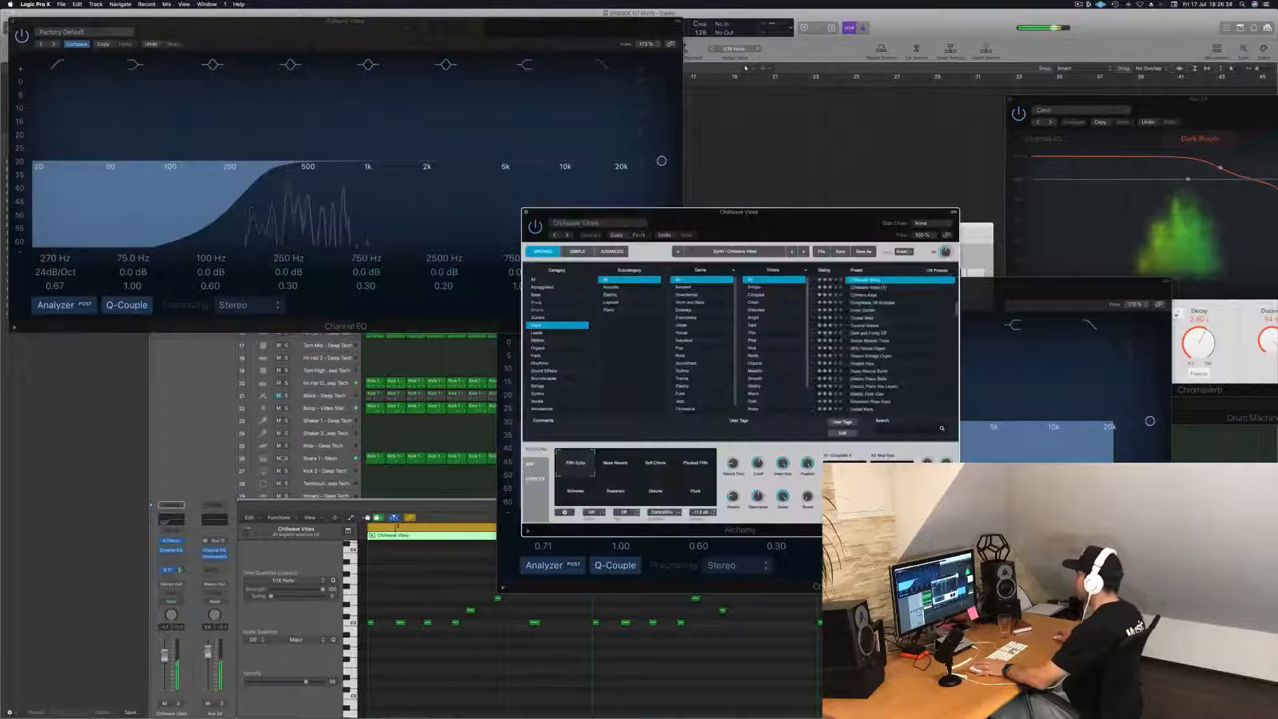
pyautogui.click(254, 180)
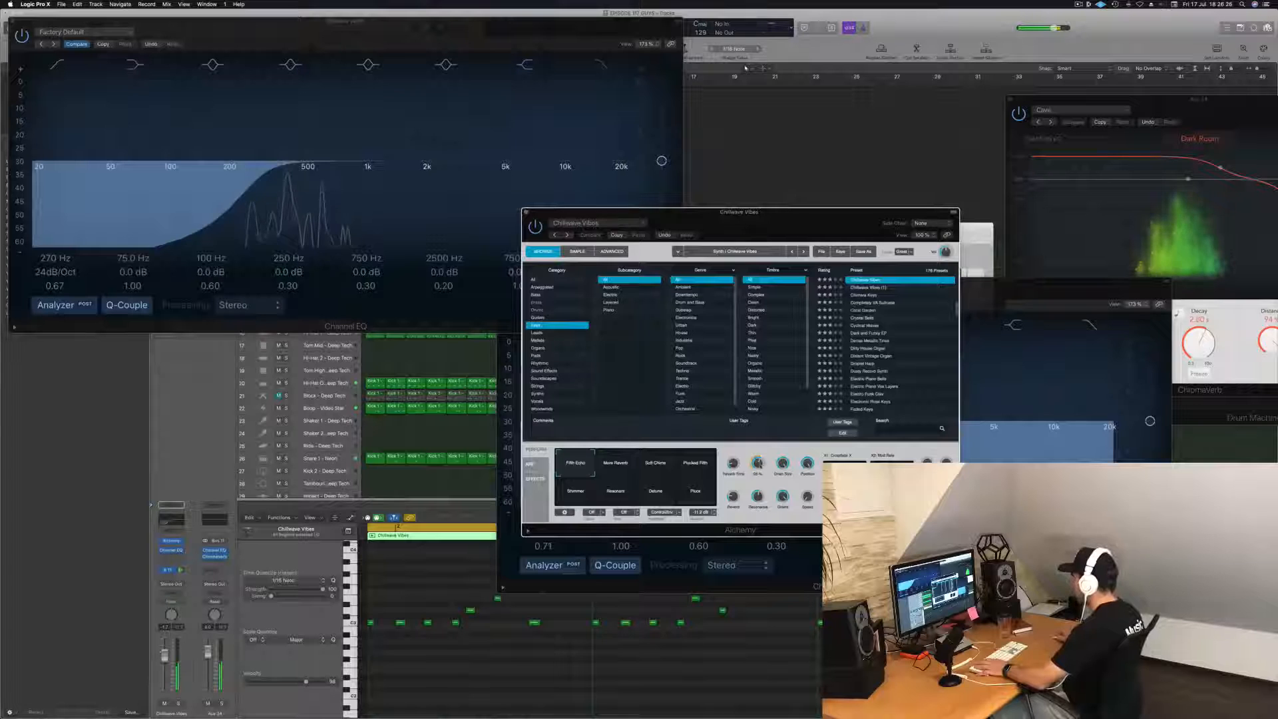
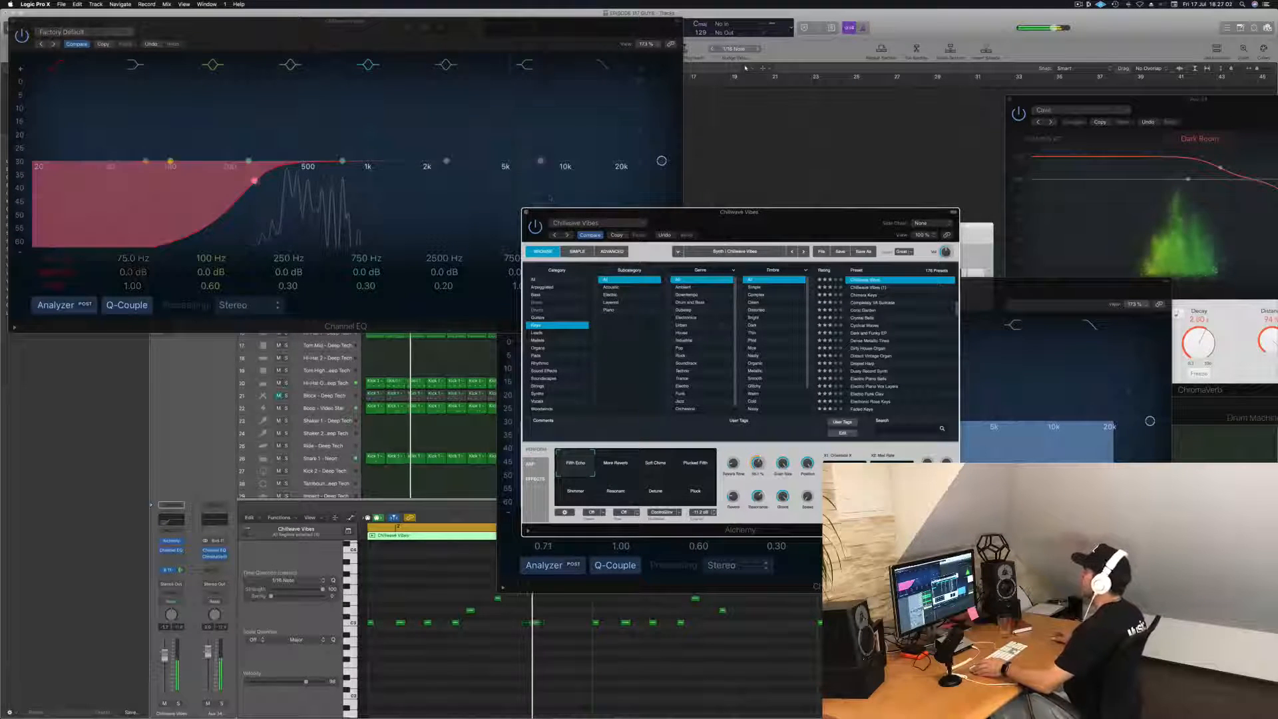
# Step: Close the Chillwave Vibes Alchemy and Channel EQ windows and the #default track's Channel EQ
pyautogui.click(526, 213)
pyautogui.moveTo(189, 31); pyautogui.dragTo(534, 83)
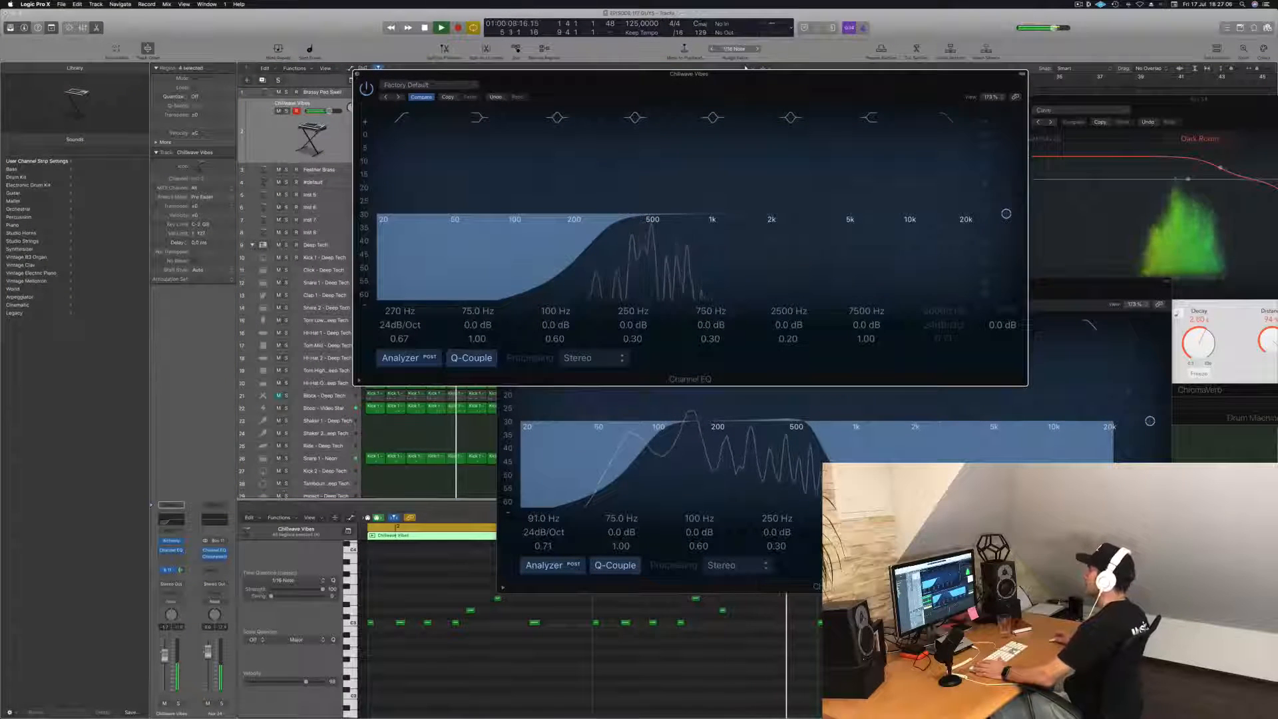
pyautogui.click(358, 74)
pyautogui.moveTo(879, 280); pyautogui.dragTo(1015, 156)
pyautogui.click(513, 219)
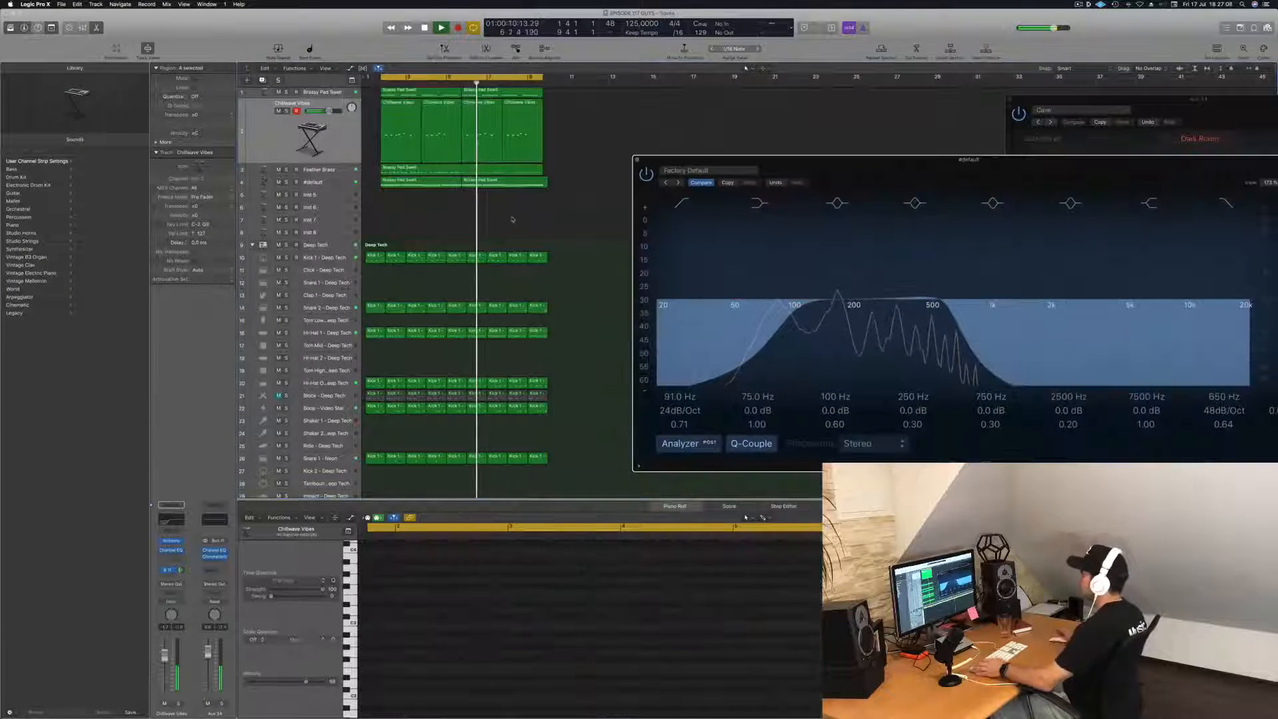
pyautogui.click(636, 161)
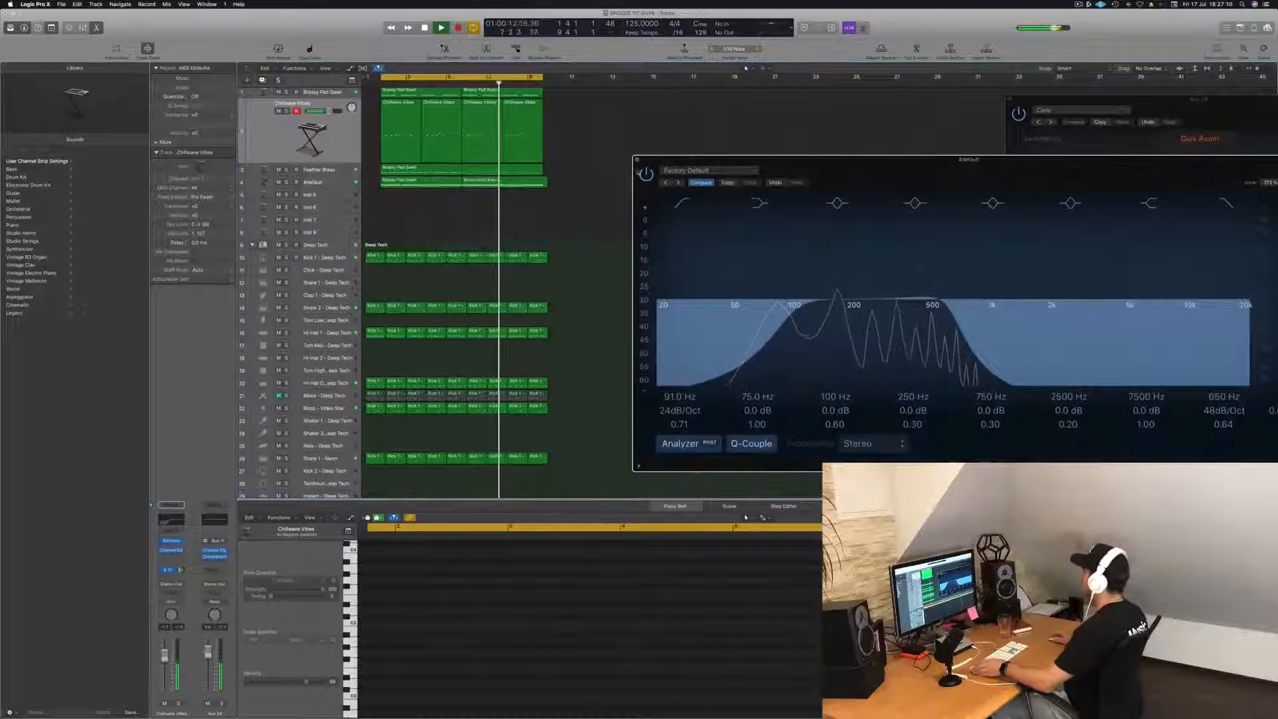
pyautogui.click(636, 160)
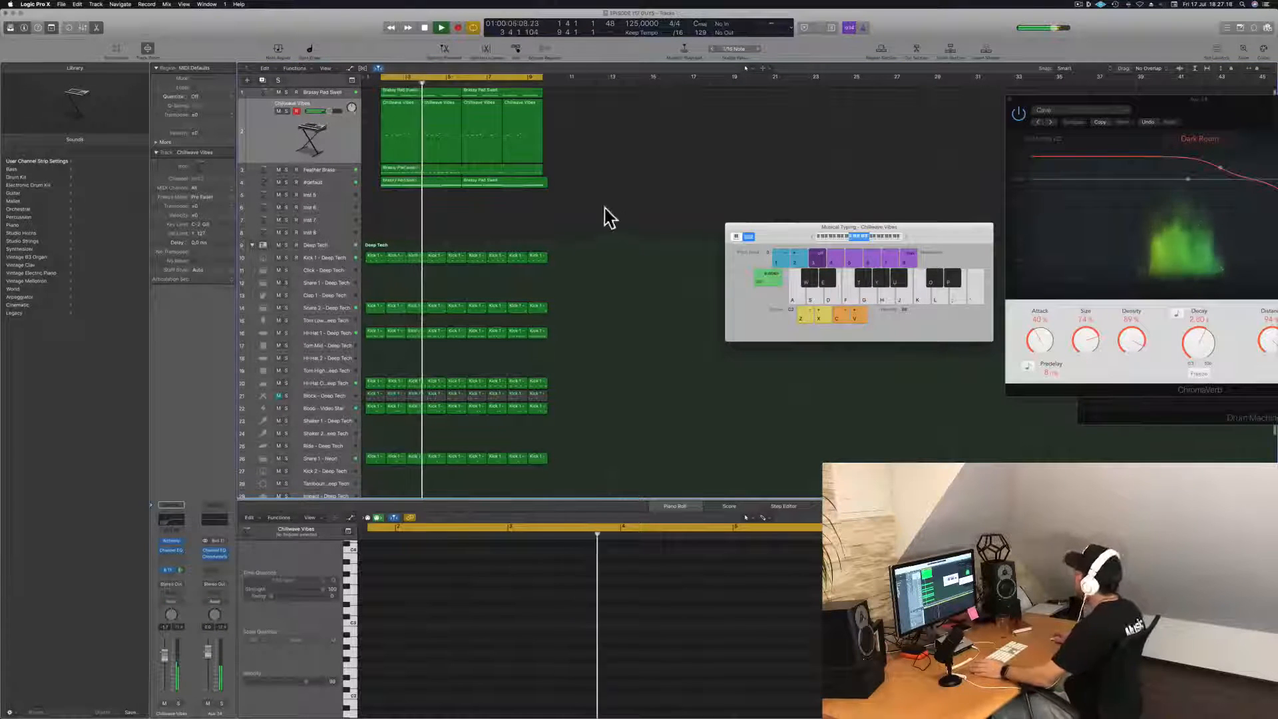
# Step: Select the empty Inst 5 track and bring up its Alchemy preset browser beside the arrangement
pyautogui.click(341, 196)
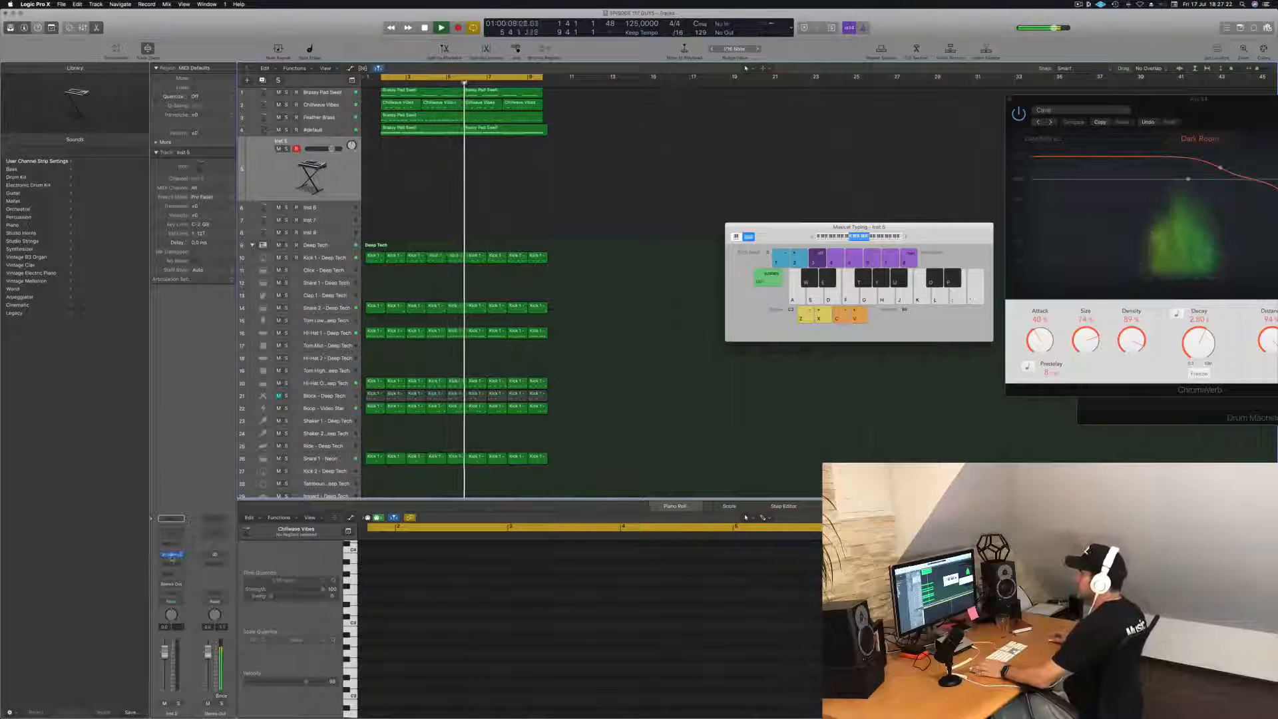
pyautogui.click(172, 553)
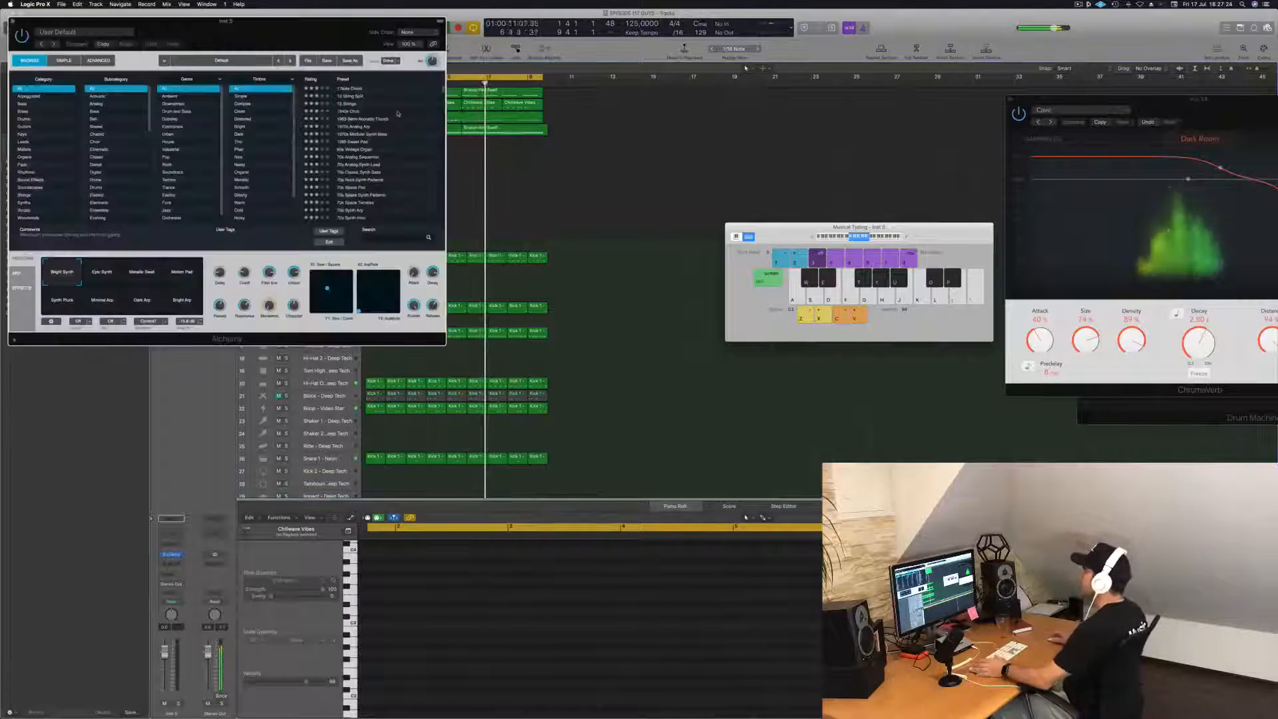
pyautogui.moveTo(327, 30); pyautogui.dragTo(789, 183)
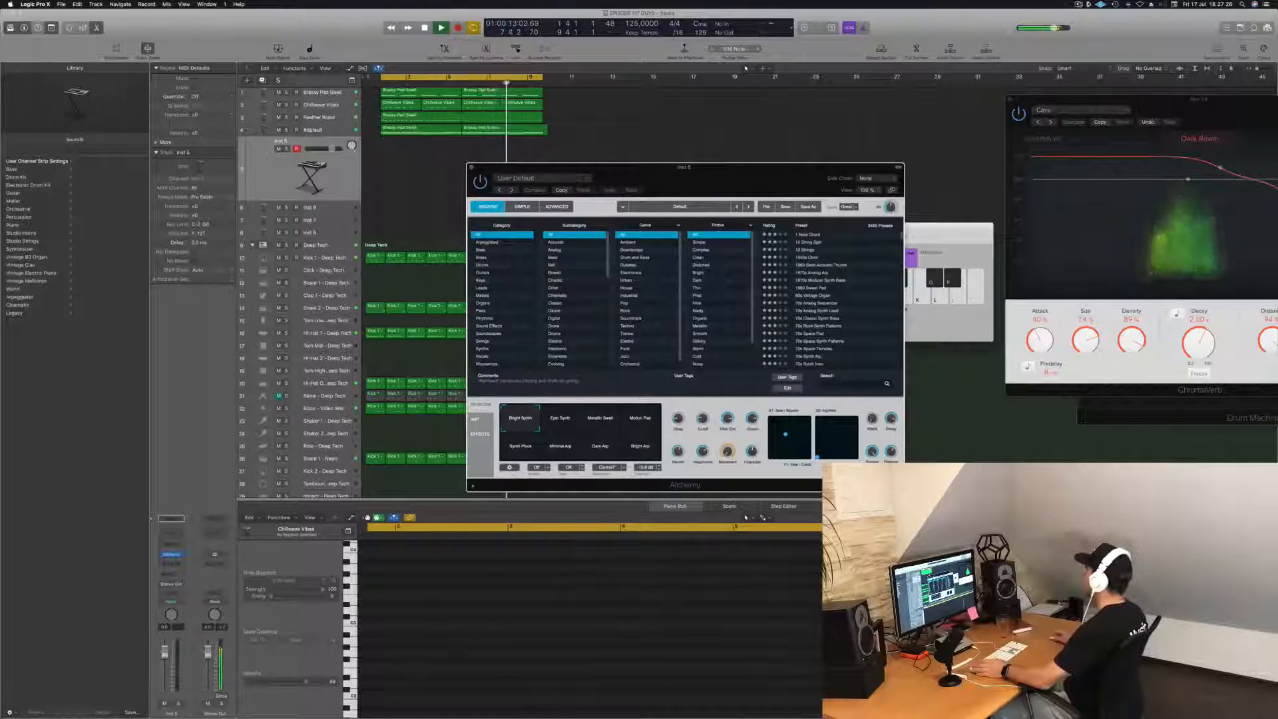
pyautogui.click(1078, 4)
pyautogui.click(995, 25)
pyautogui.moveTo(726, 180); pyautogui.dragTo(809, 160)
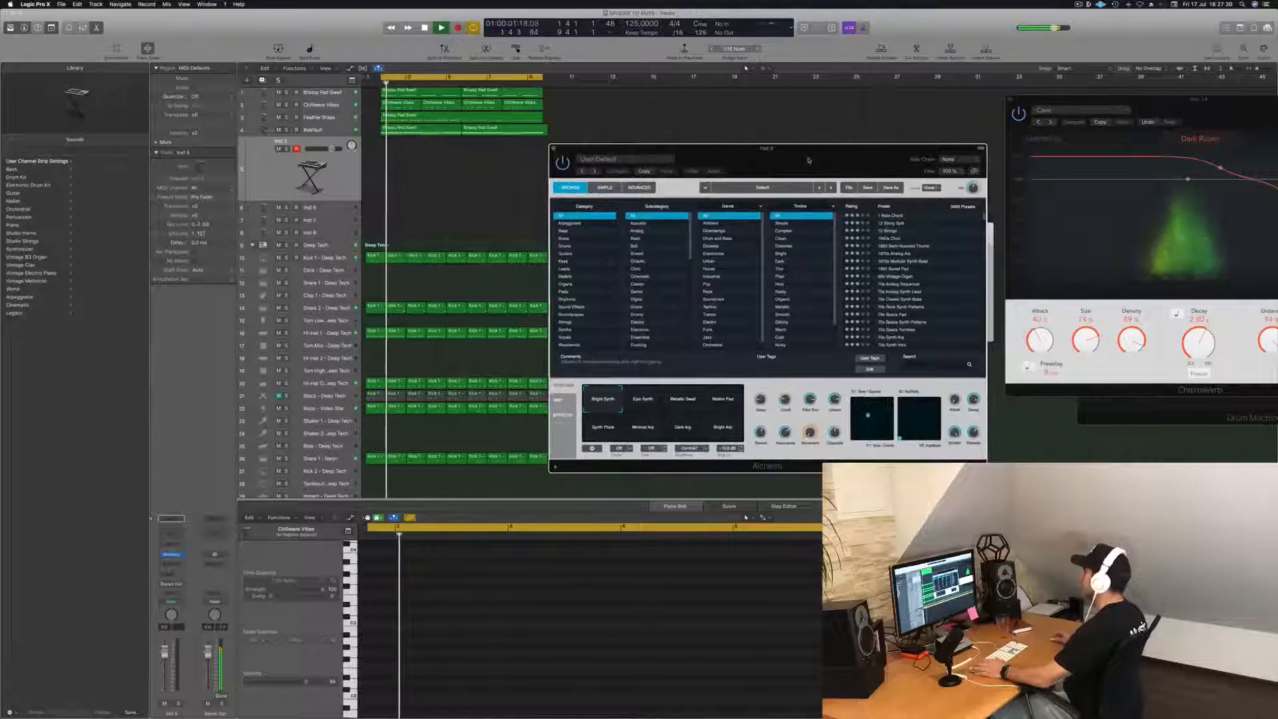
# Step: On the #default track's Channel EQ, set the high cut to 485 Hz and the low cut to 60 Hz
pyautogui.click(326, 129)
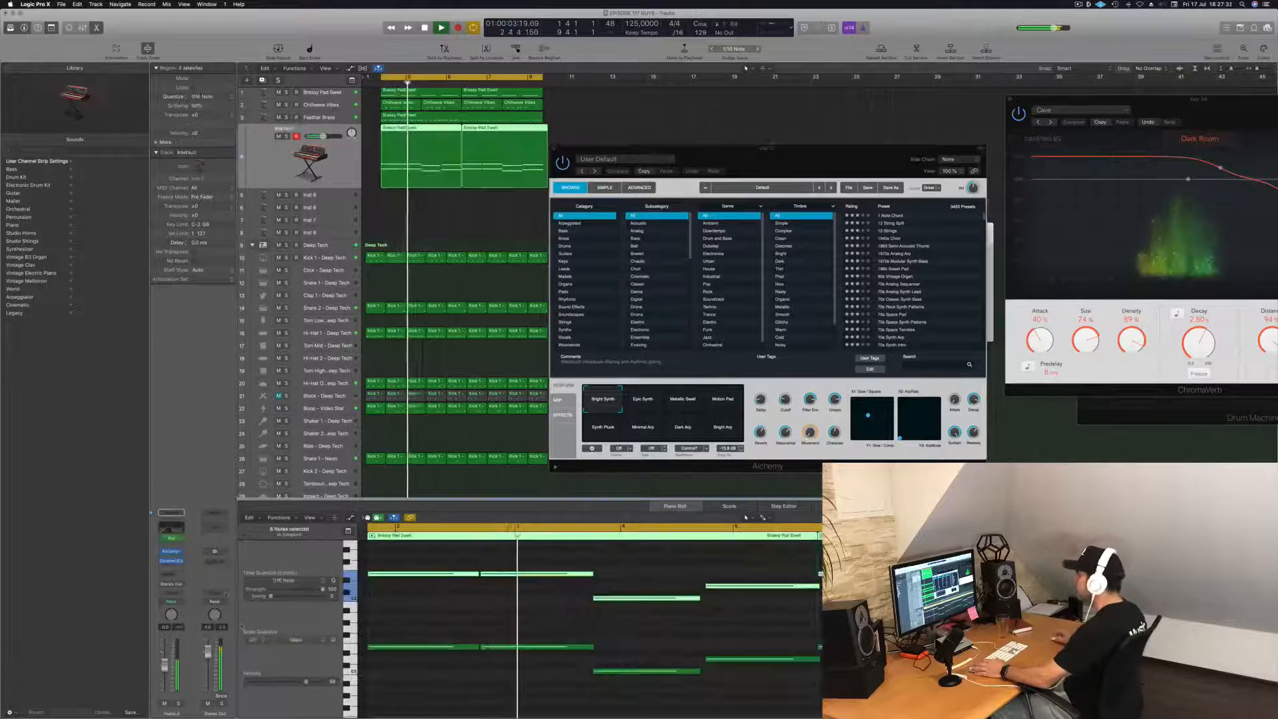
pyautogui.click(171, 561)
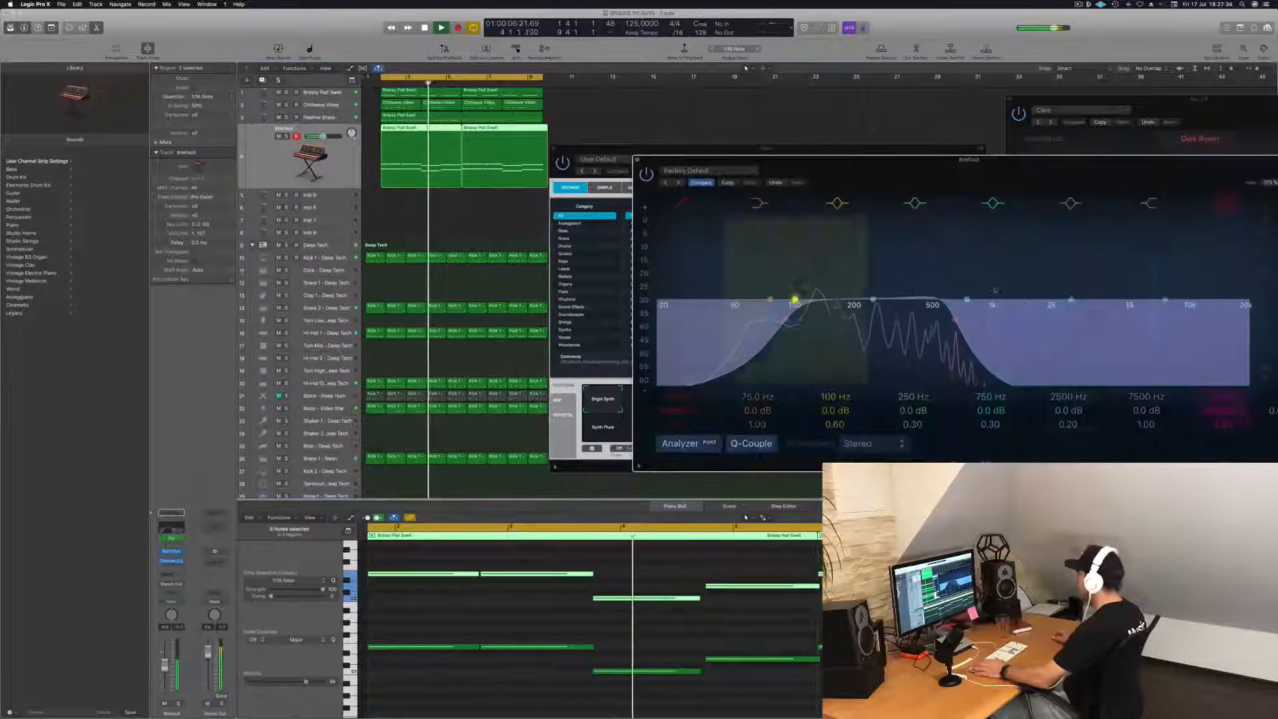
pyautogui.moveTo(955, 319); pyautogui.dragTo(932, 320)
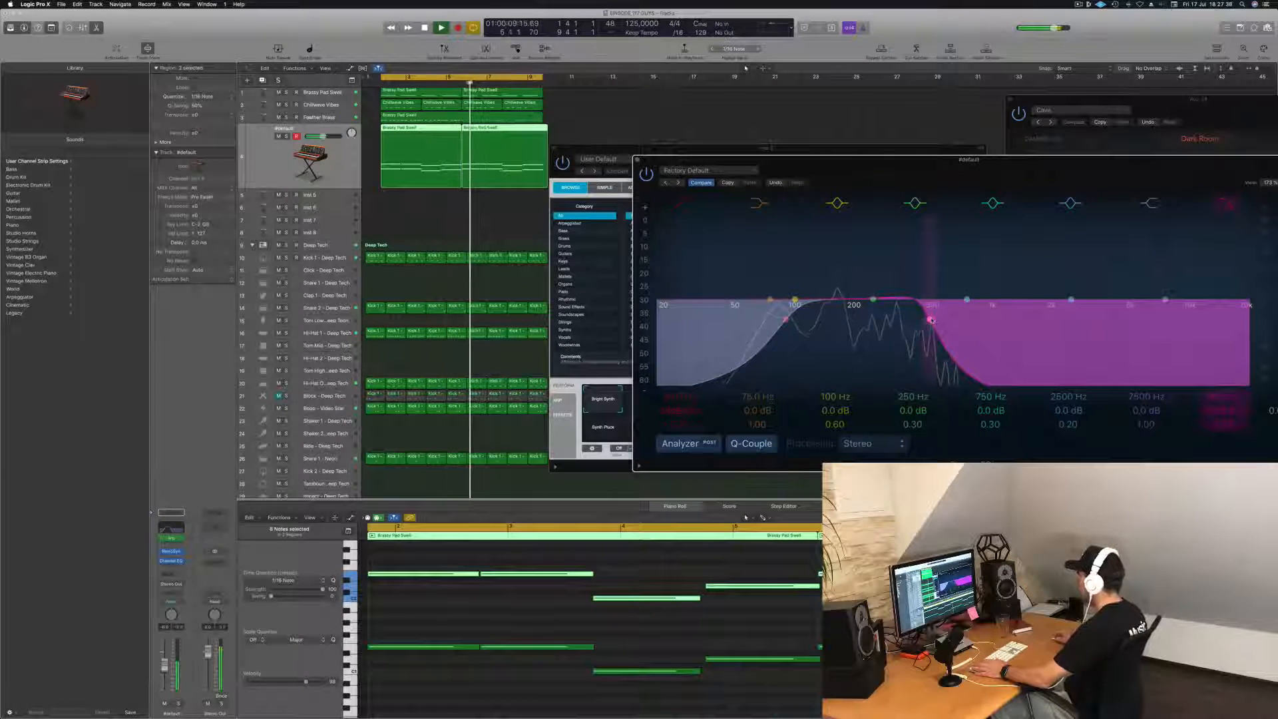
pyautogui.moveTo(990, 160); pyautogui.dragTo(873, 165)
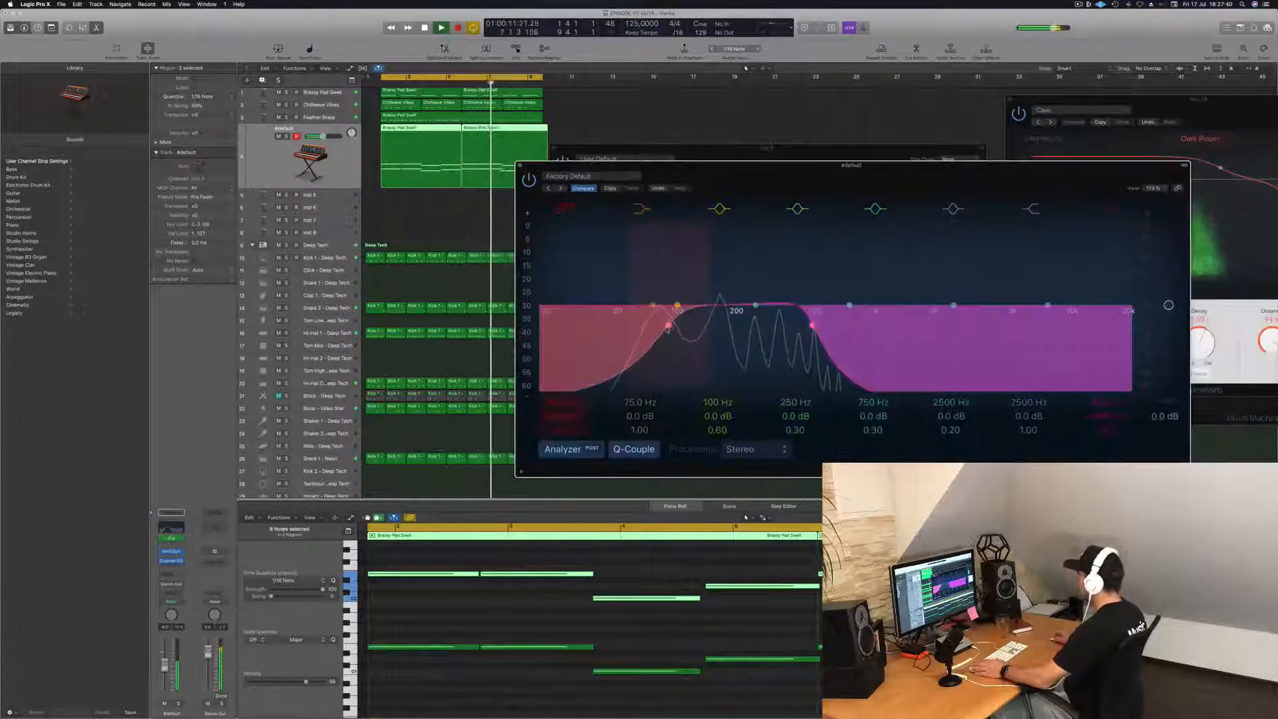
pyautogui.moveTo(669, 324); pyautogui.dragTo(631, 324)
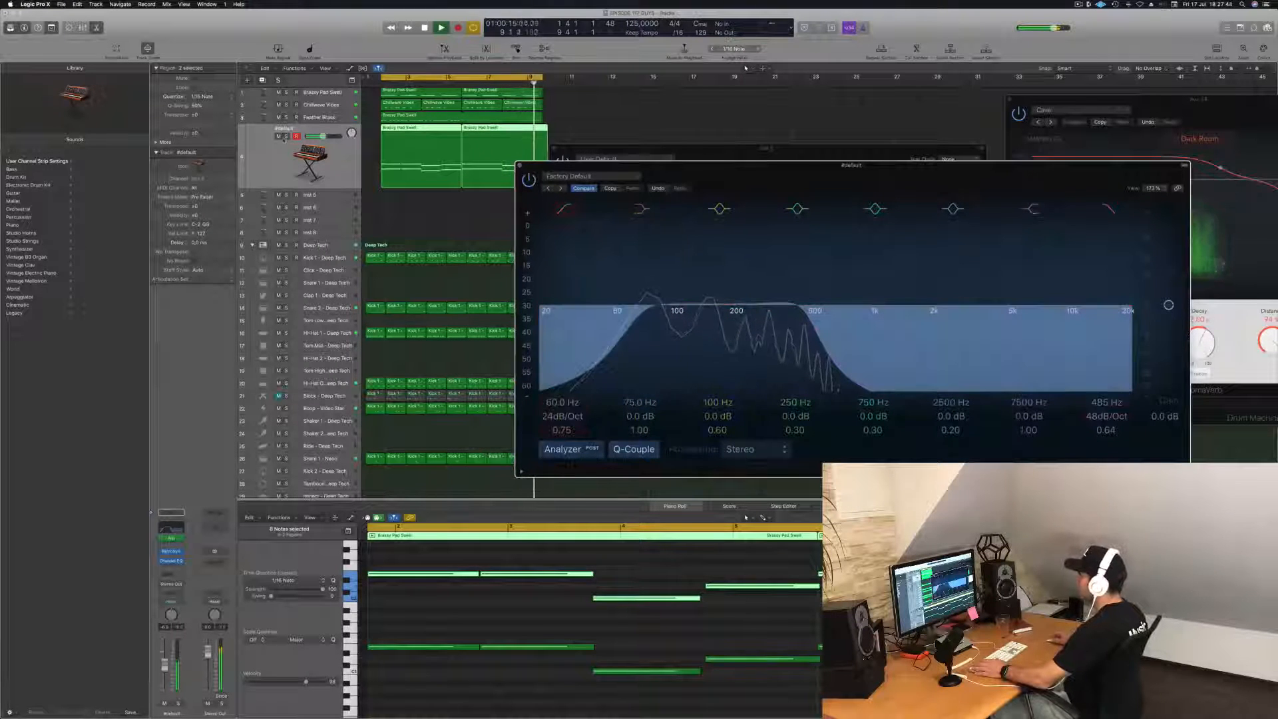
# Step: Audition the re-equalised #default track in solo, and bring the other tracks back in
pyautogui.click(286, 136)
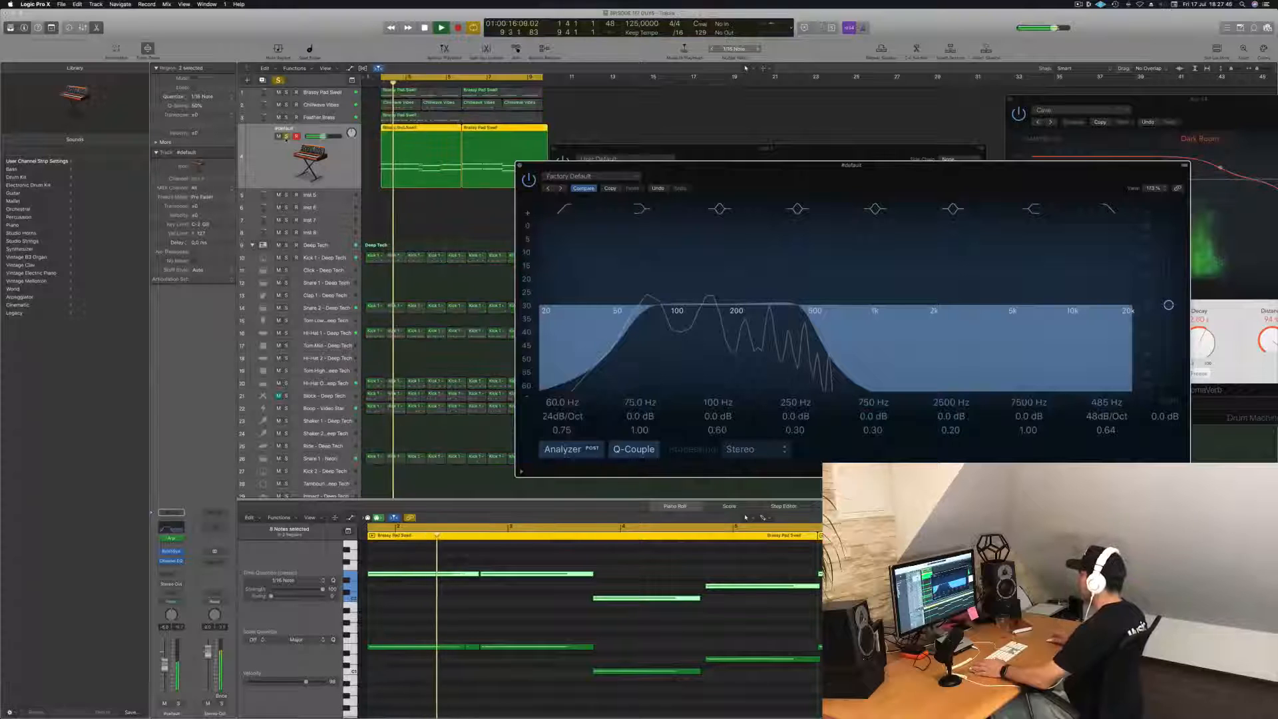
pyautogui.moveTo(800, 172); pyautogui.dragTo(771, 204)
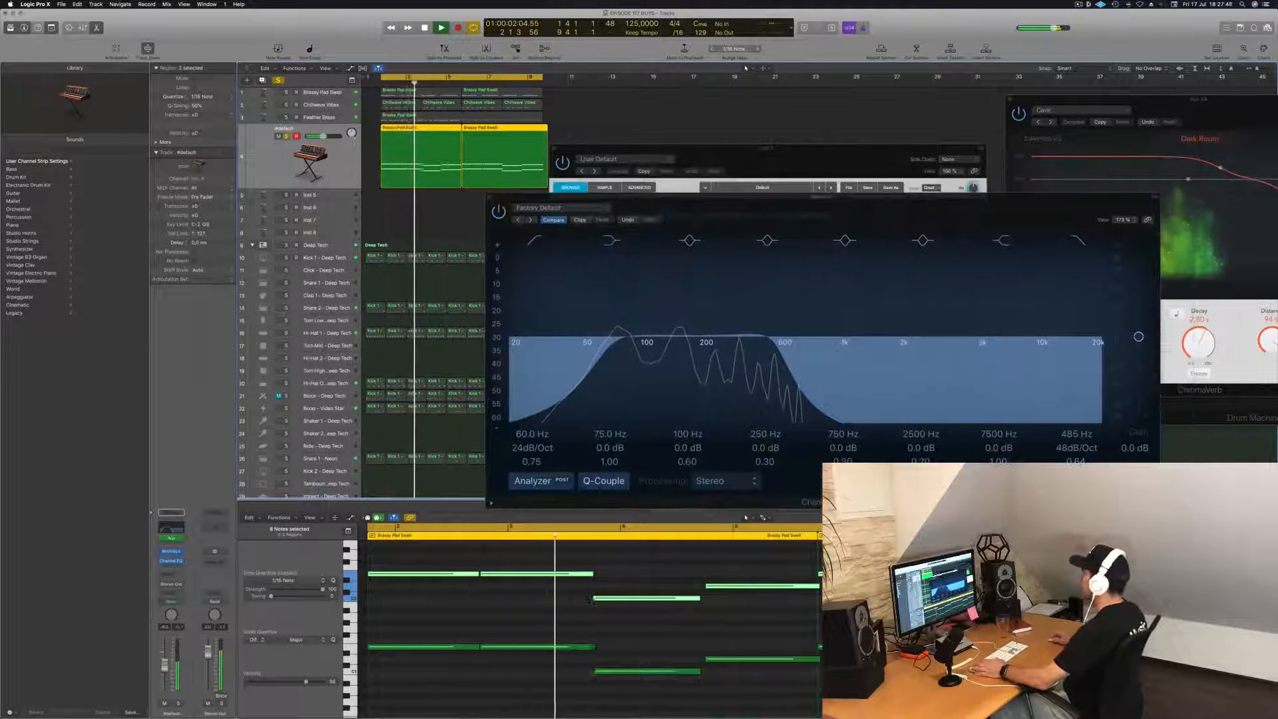
pyautogui.press('s')
# Step: Close the open Channel EQ and Alchemy windows and select the Inst 5 track
pyautogui.click(489, 197)
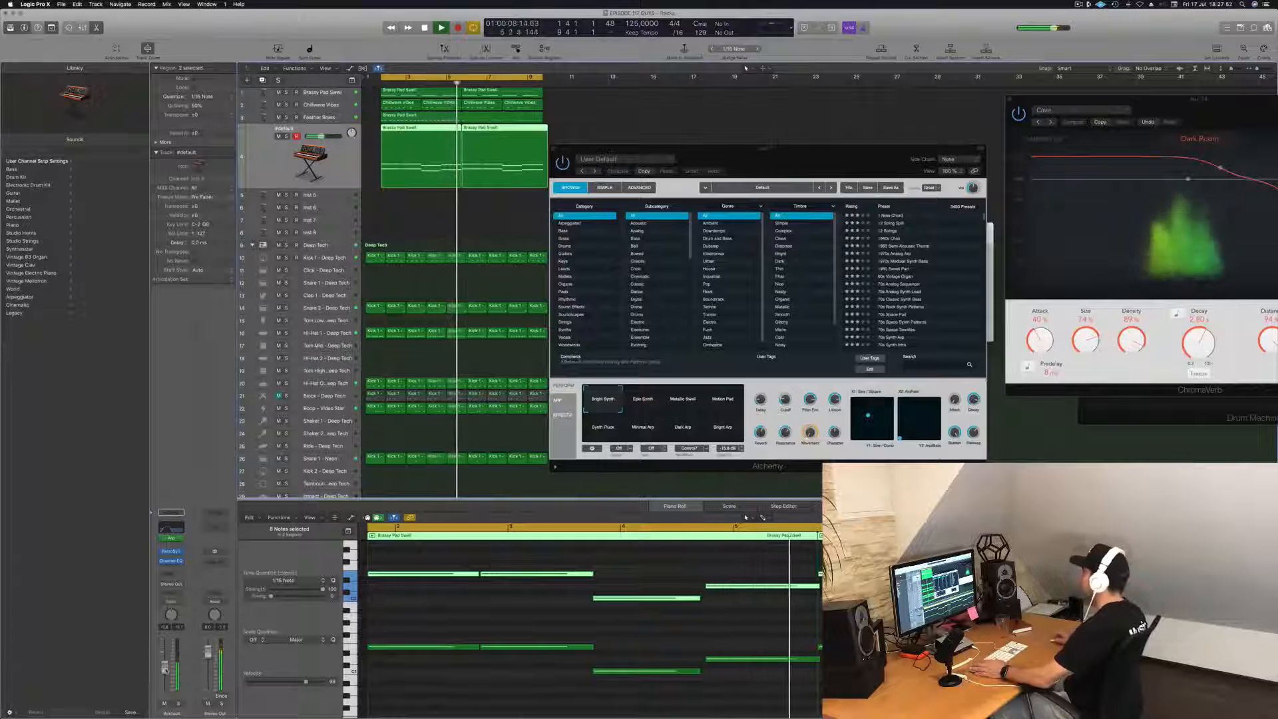
pyautogui.click(554, 148)
pyautogui.click(324, 196)
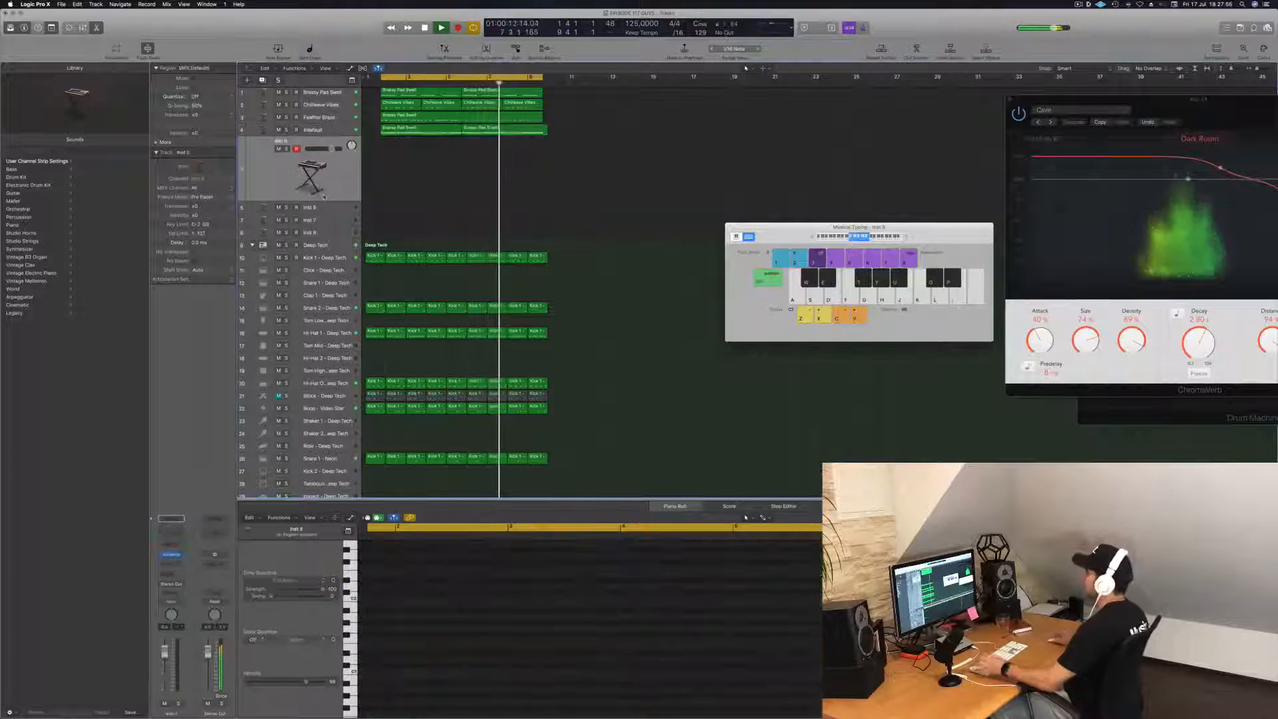
# Step: Add a send from the Inst 5 track to Bus 11, the existing Aux 34 reverb
pyautogui.click(166, 574)
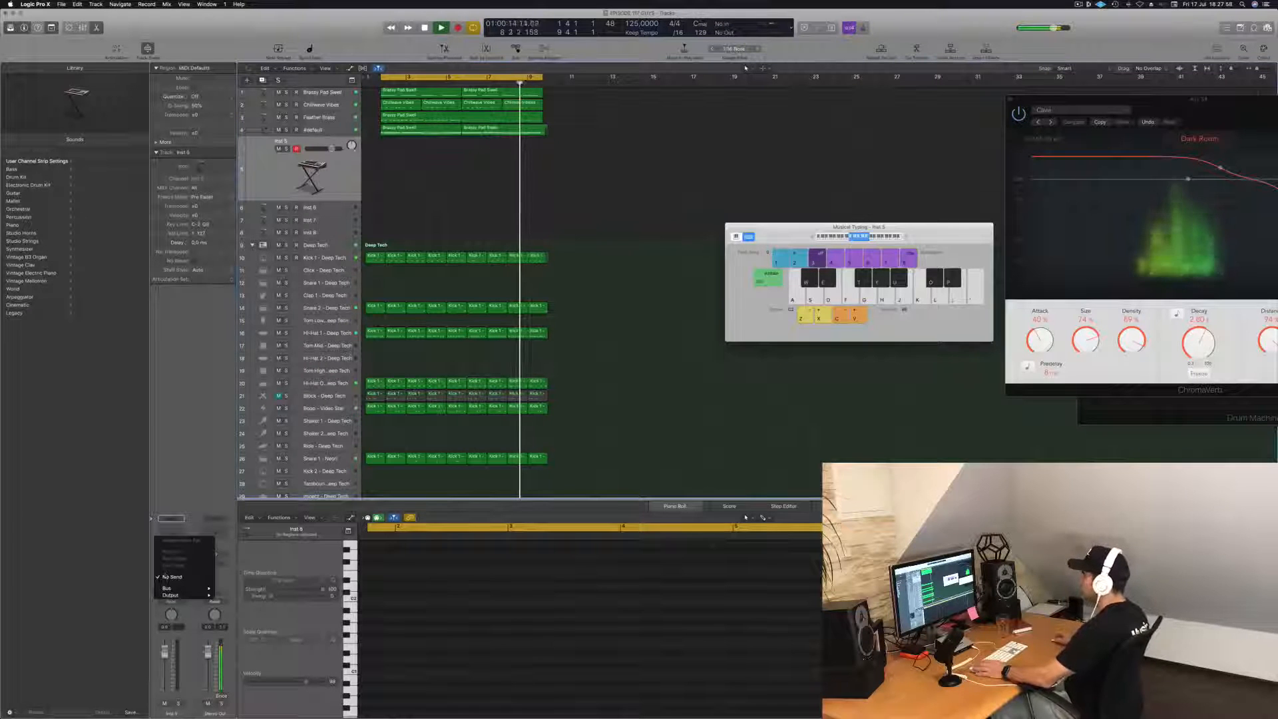
pyautogui.moveTo(173, 587)
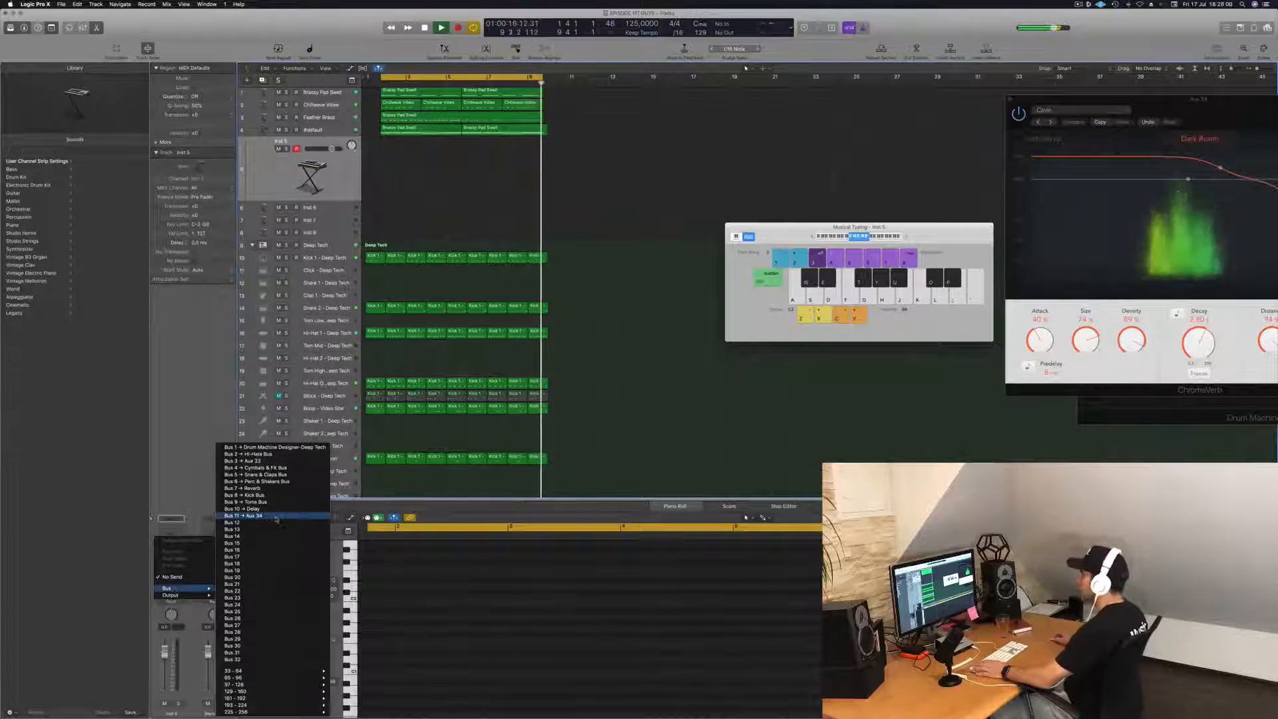
pyautogui.click(271, 518)
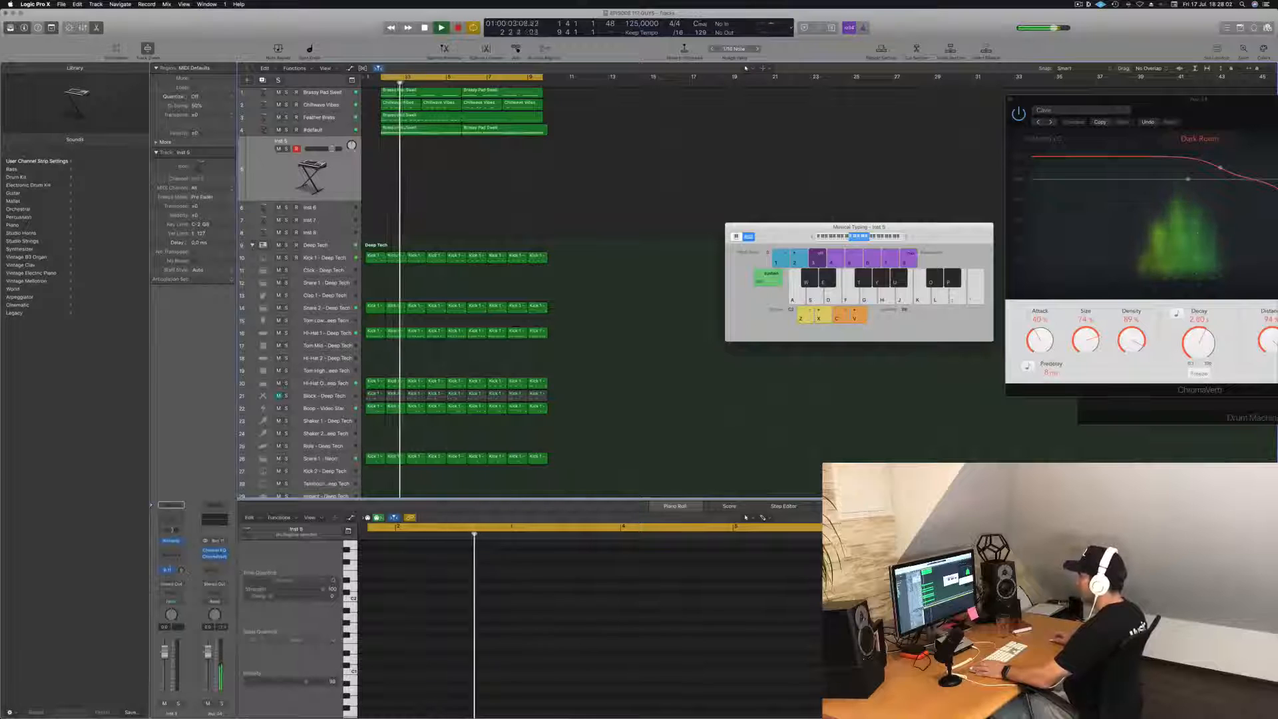
# Step: Bring up the Inst 5 track's Alchemy synth, place its window over the arrangement, and filter the presets by the Leads category
pyautogui.click(171, 540)
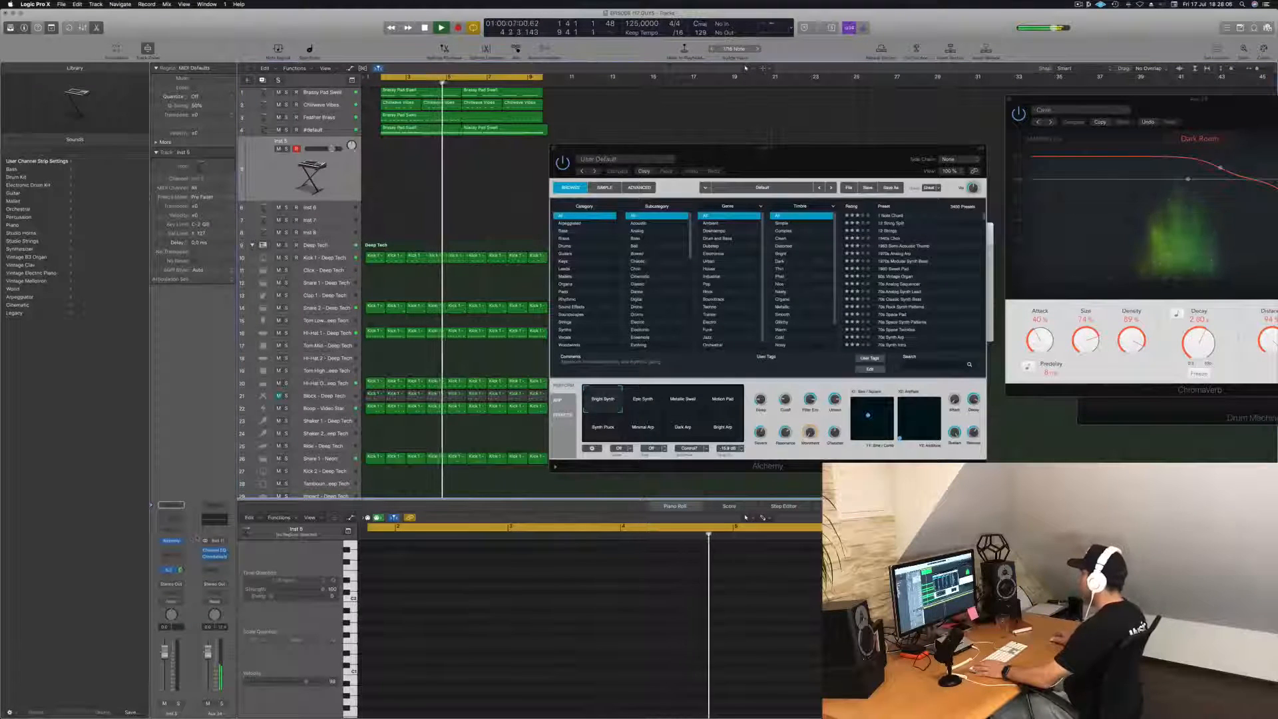
pyautogui.moveTo(772, 162); pyautogui.dragTo(788, 219)
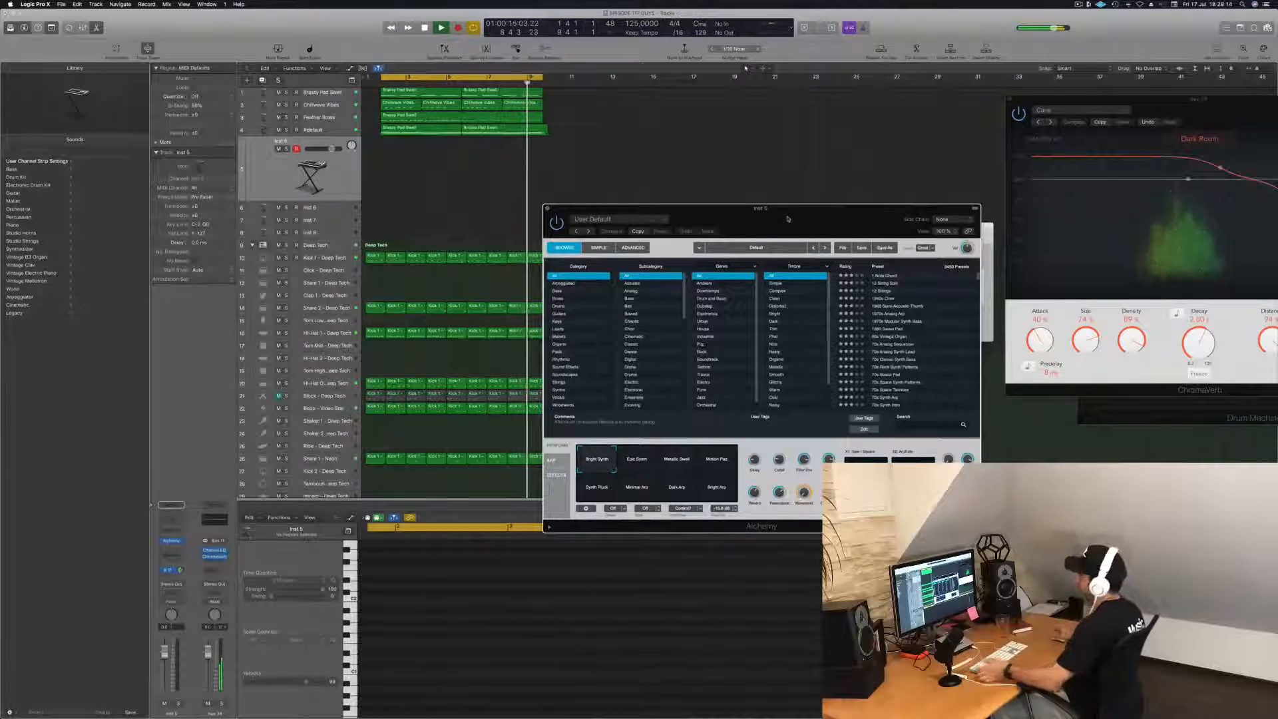
pyautogui.moveTo(793, 214); pyautogui.dragTo(811, 195)
pyautogui.click(586, 297)
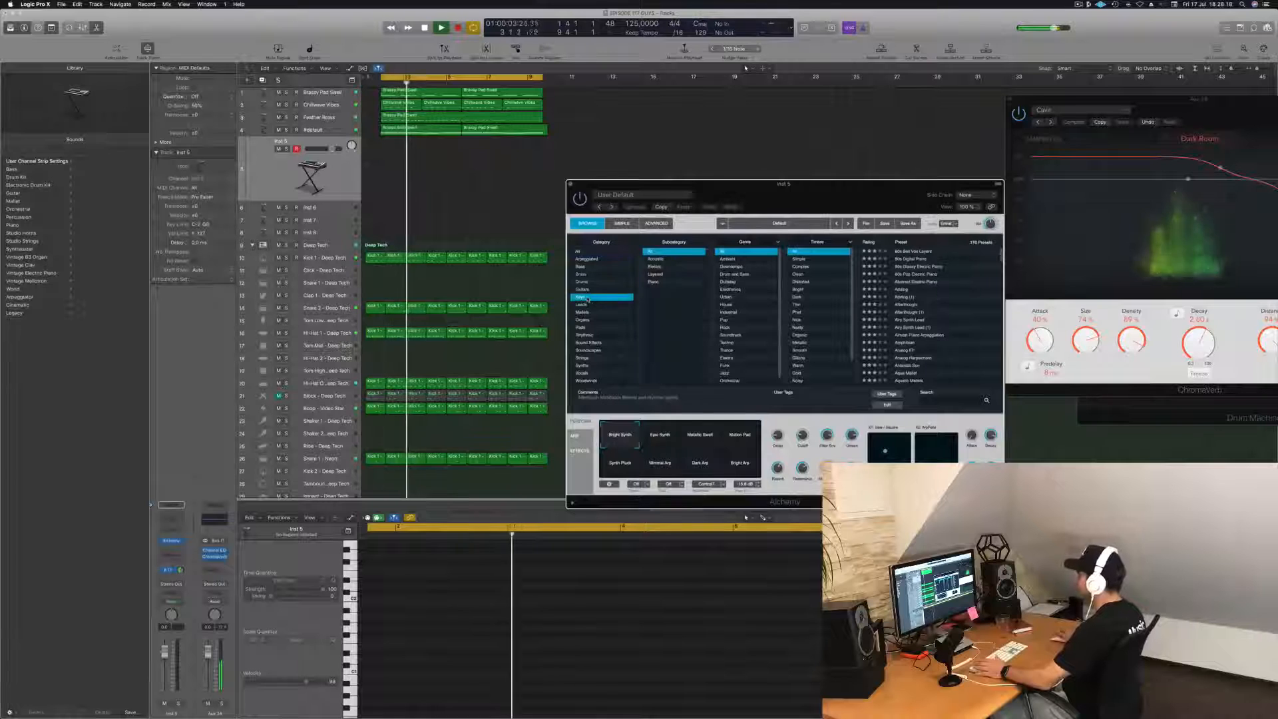
pyautogui.click(585, 304)
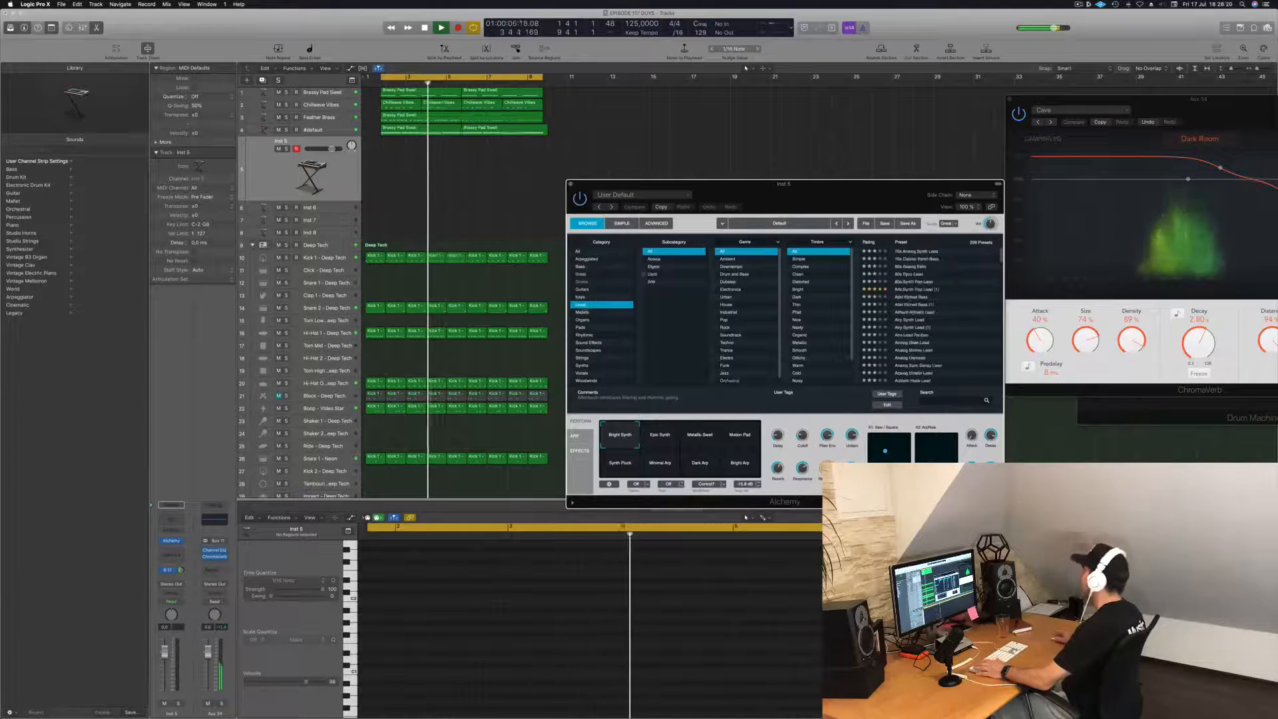
# Step: Try an Acid Etched Bass preset and the Journey To Pluto preset from the Leads list
pyautogui.click(858, 303)
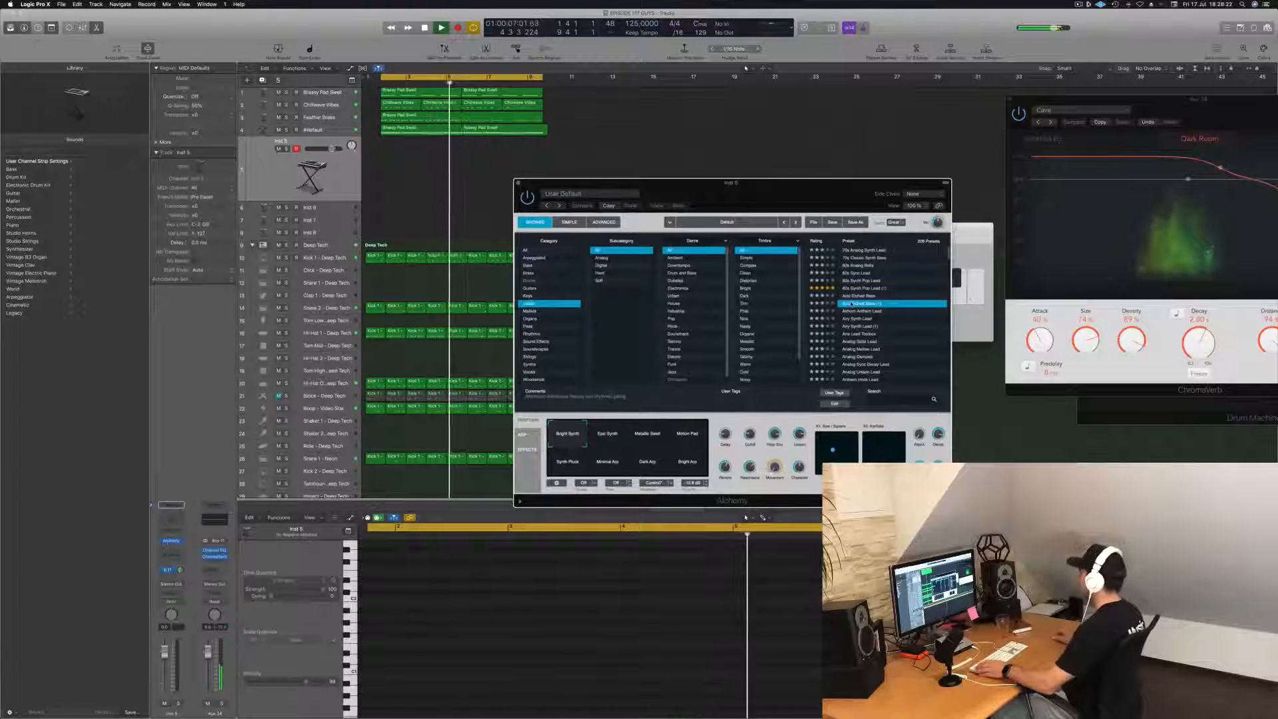
pyautogui.scroll(-1, 884, 344)
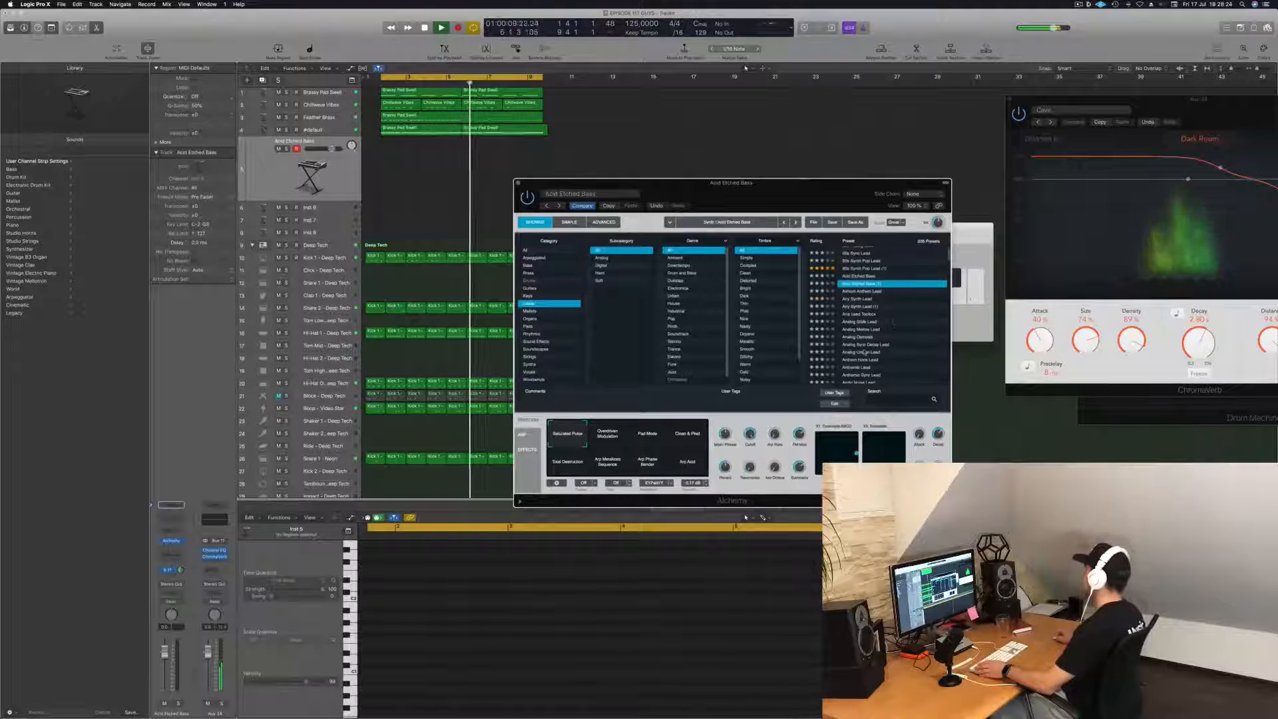
pyautogui.scroll(-10, 865, 354)
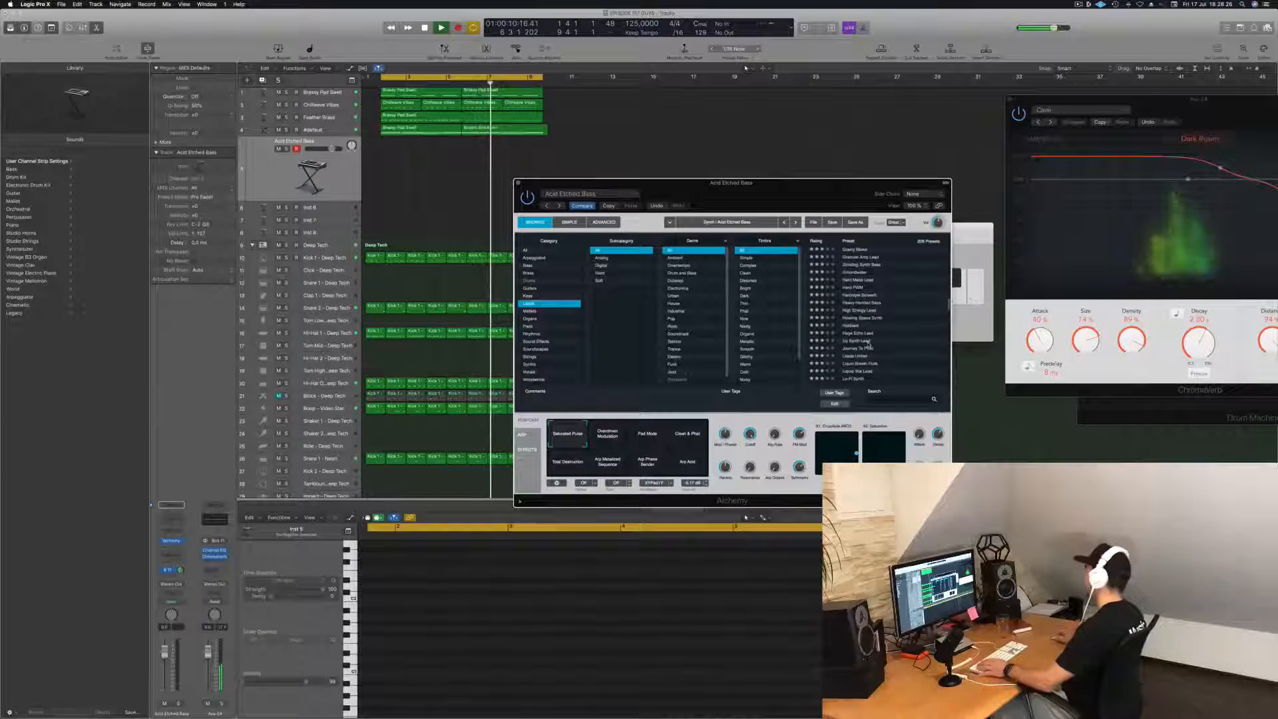
pyautogui.scroll(-1, 859, 342)
pyautogui.click(859, 341)
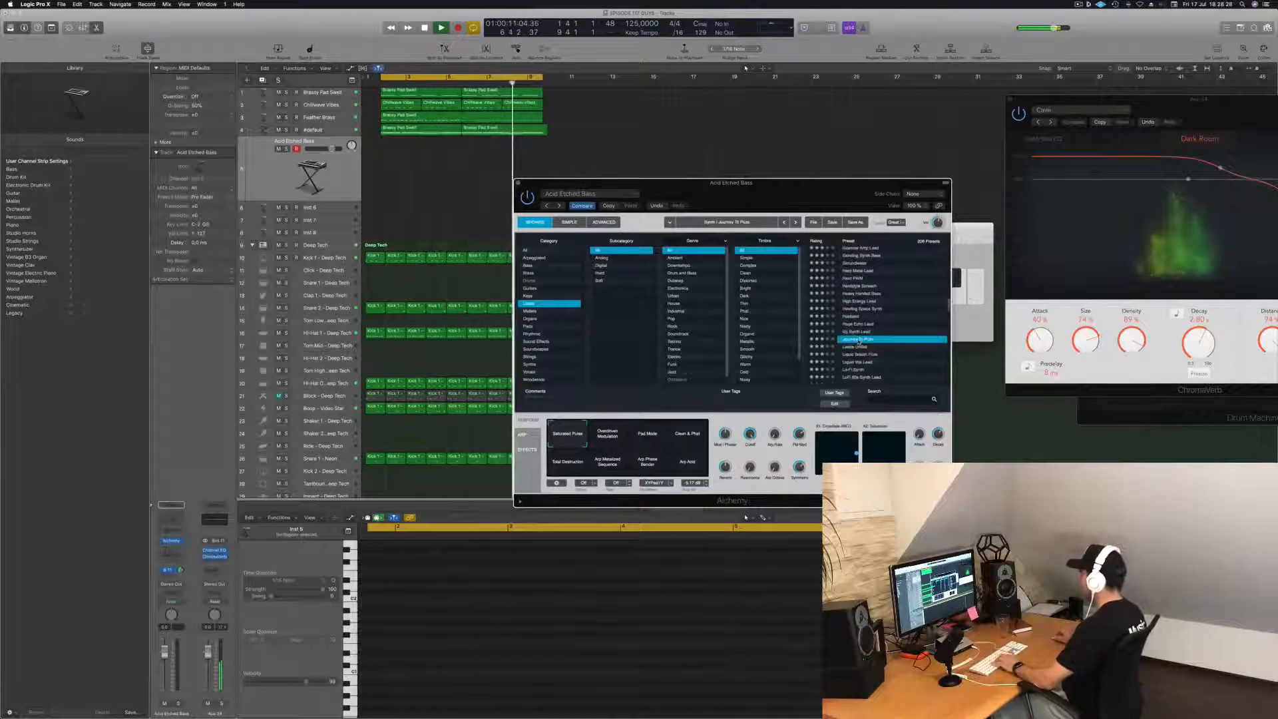
# Step: Show Musical Typing and lower the track volume while playing notes, moving the keyboard and Alchemy windows apart
pyautogui.press('super+k')
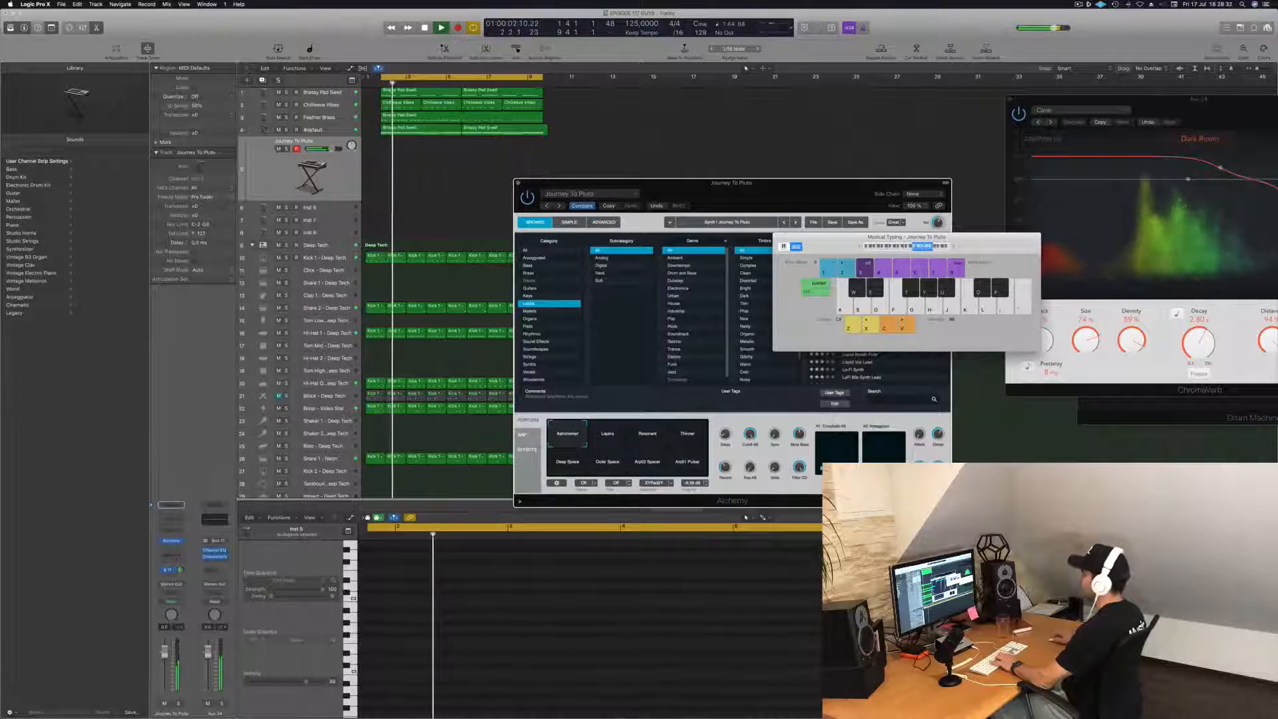
pyautogui.moveTo(165, 655); pyautogui.dragTo(164, 671)
pyautogui.press('k')
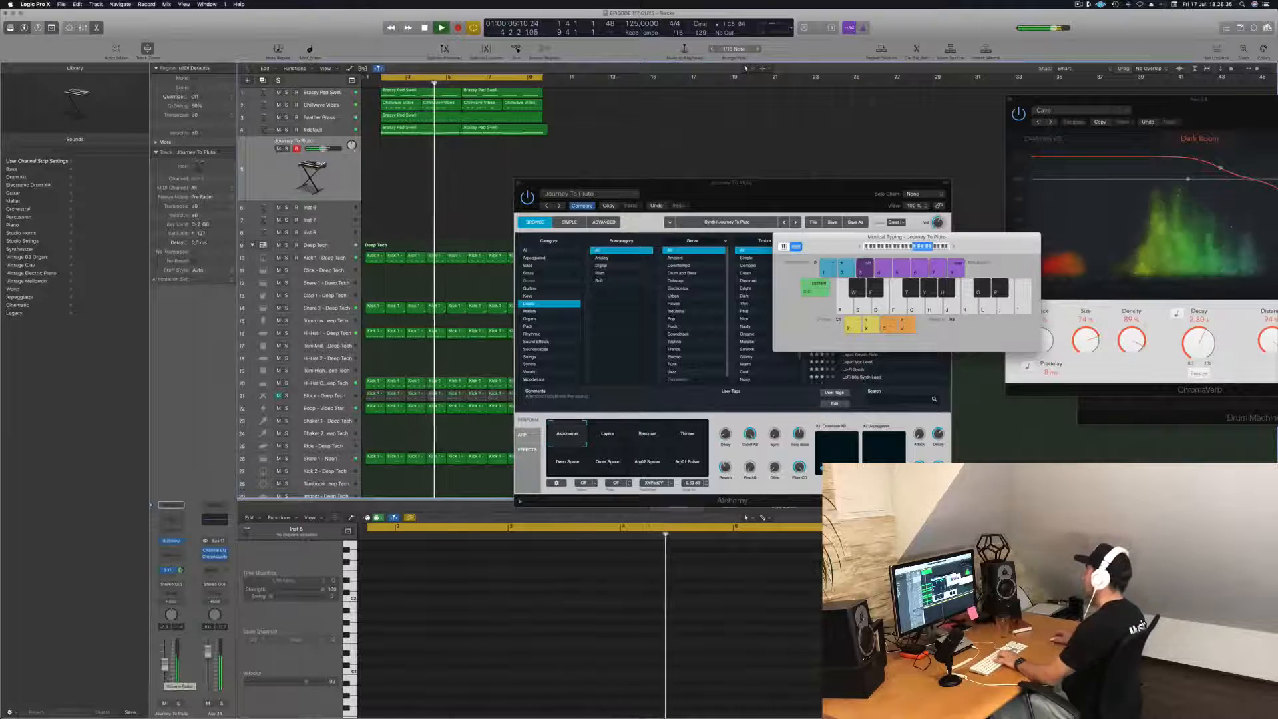
pyautogui.moveTo(865, 237); pyautogui.dragTo(1050, 120)
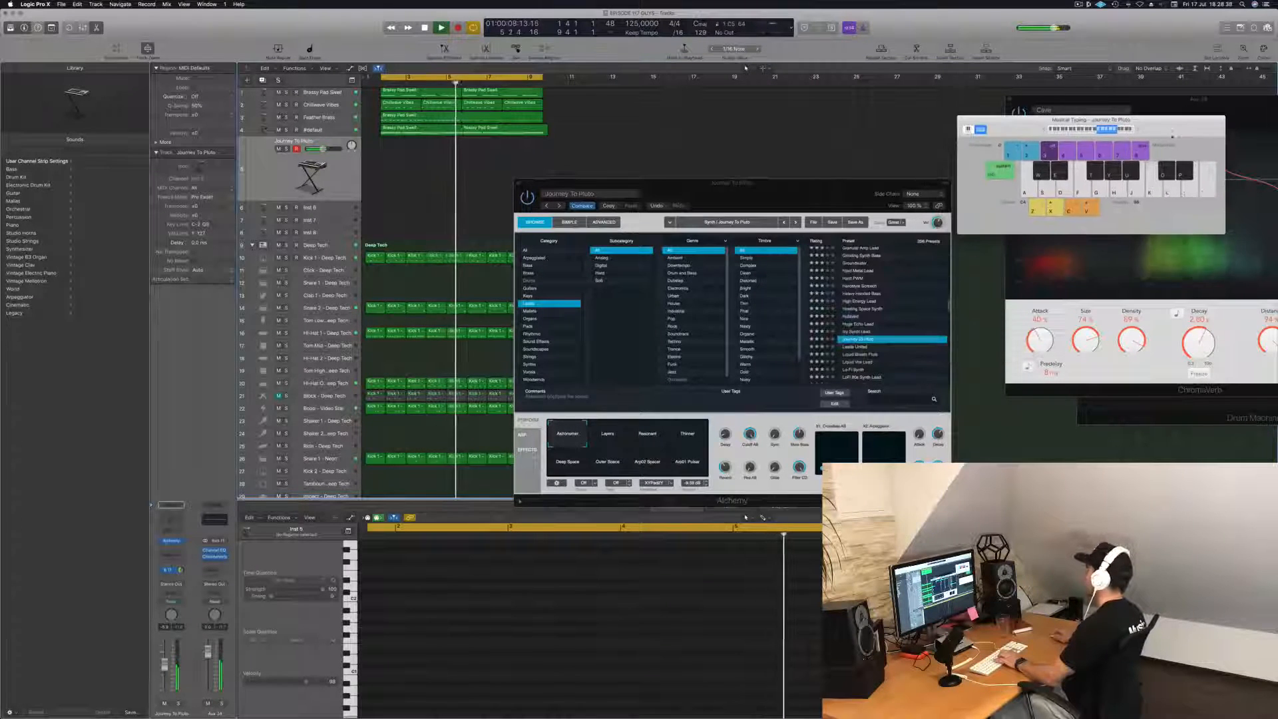
pyautogui.moveTo(769, 195); pyautogui.dragTo(711, 192)
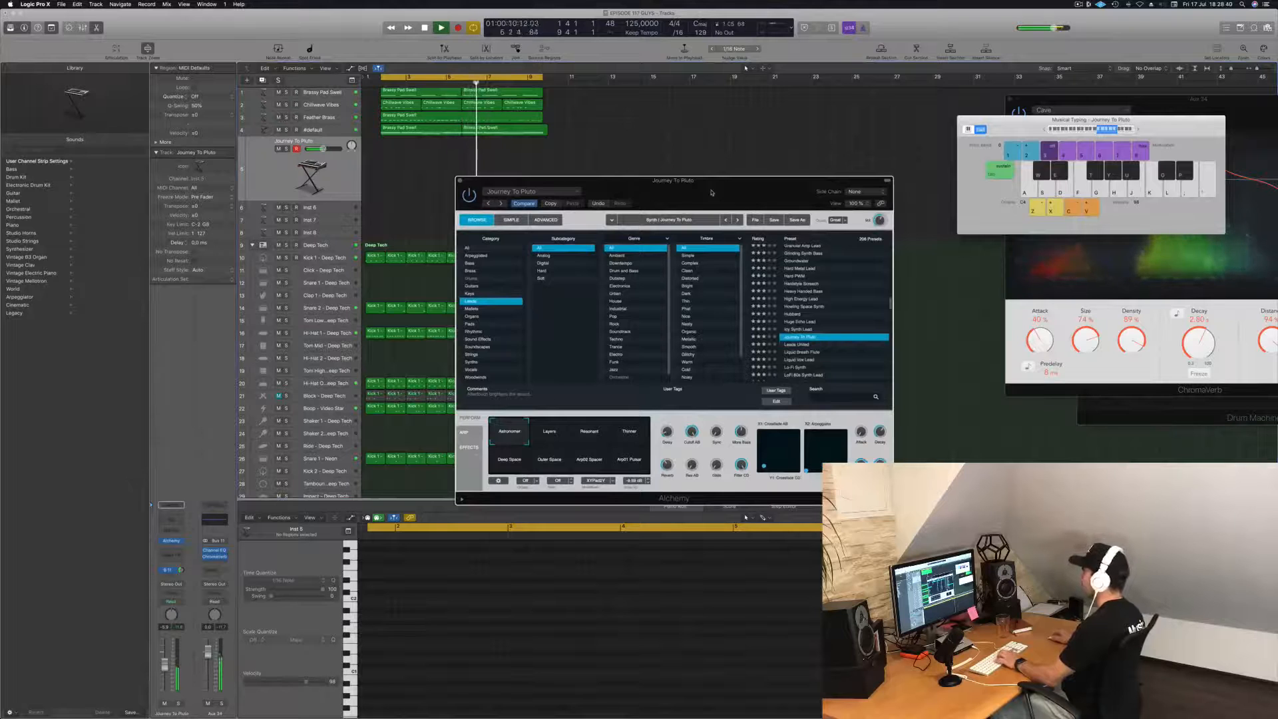
# Step: Reopen the track's Alchemy window and try the Icy Synth Lead preset
pyautogui.click(171, 542)
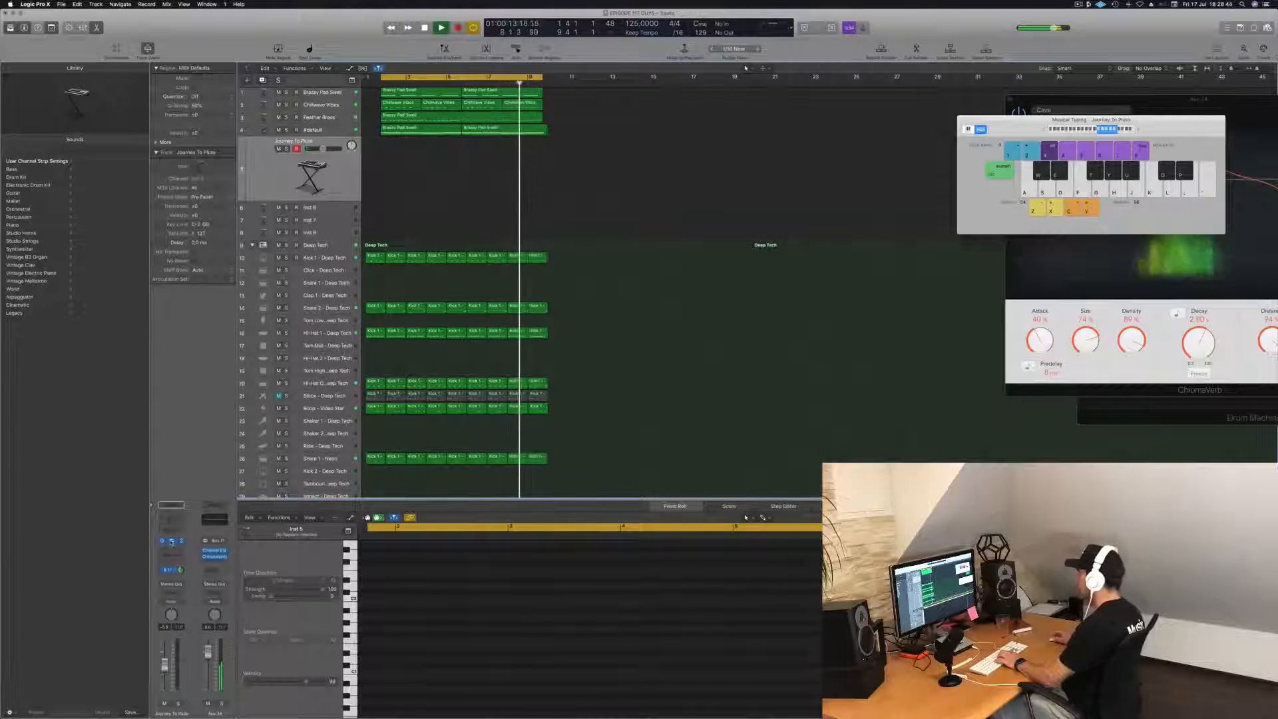
pyautogui.click(171, 542)
pyautogui.scroll(4, 830, 289)
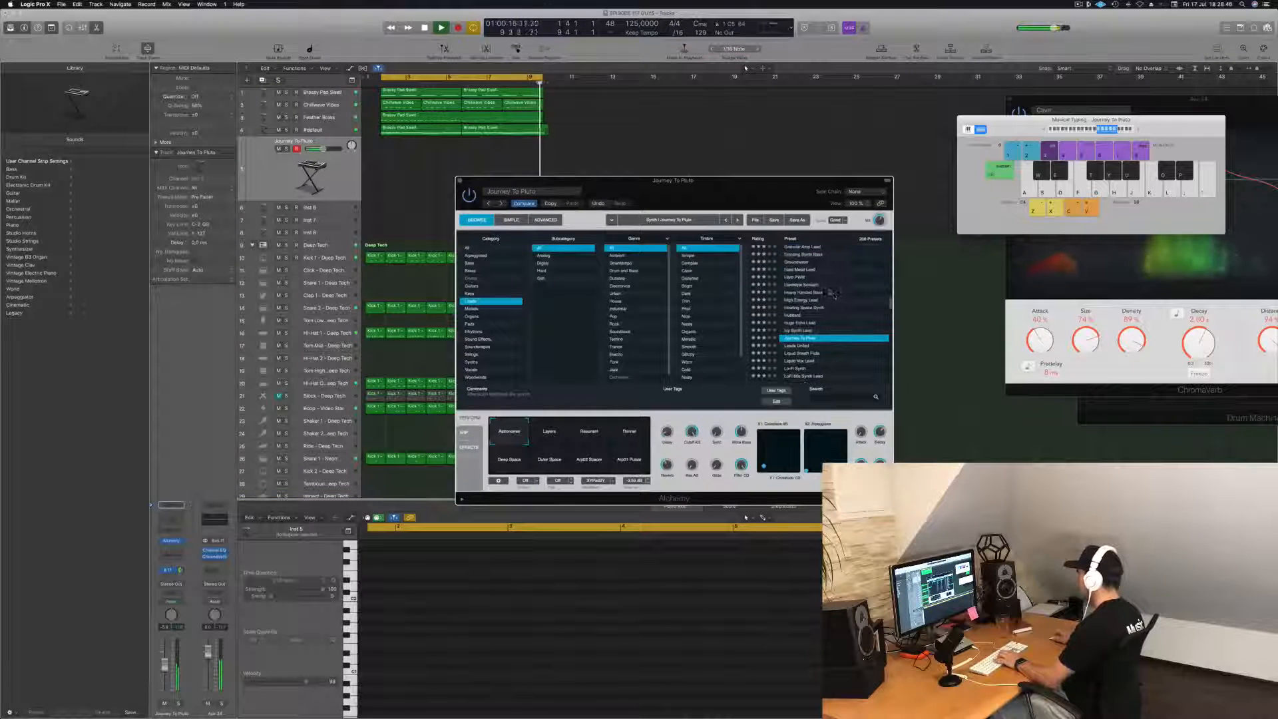
pyautogui.click(801, 330)
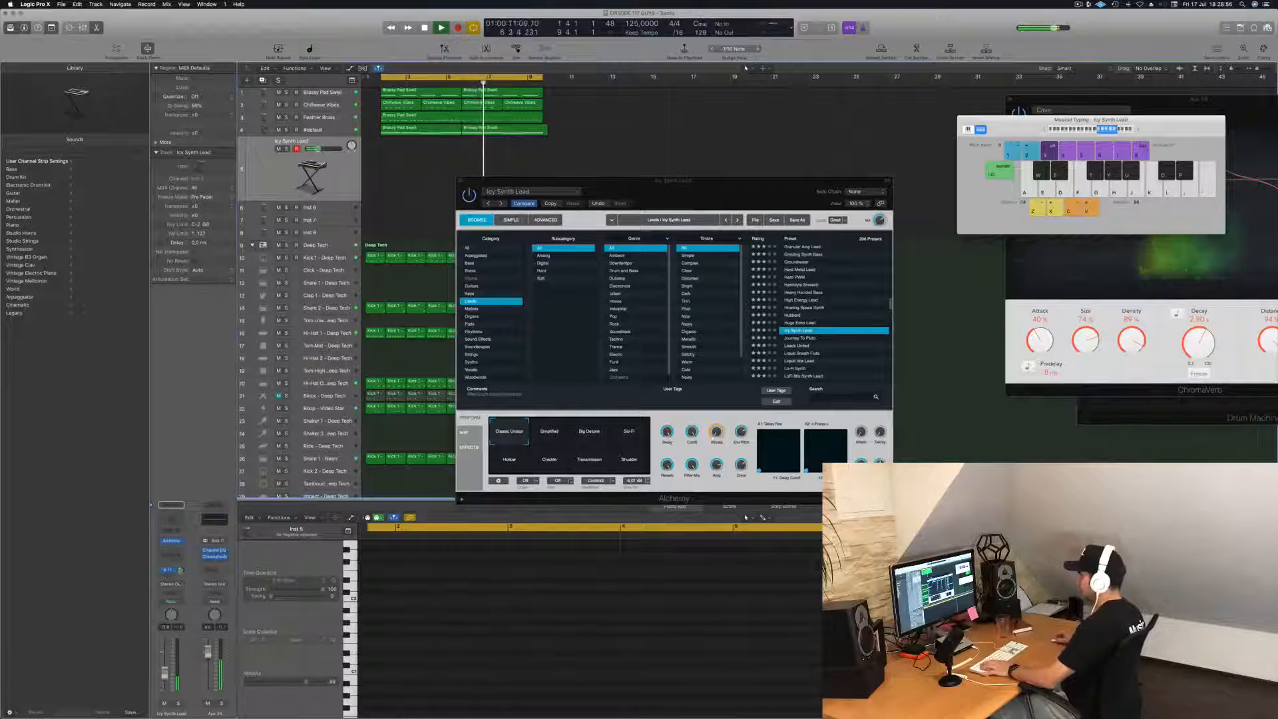
# Step: Add a second send from the lead track to the unused Bus 12
pyautogui.click(167, 578)
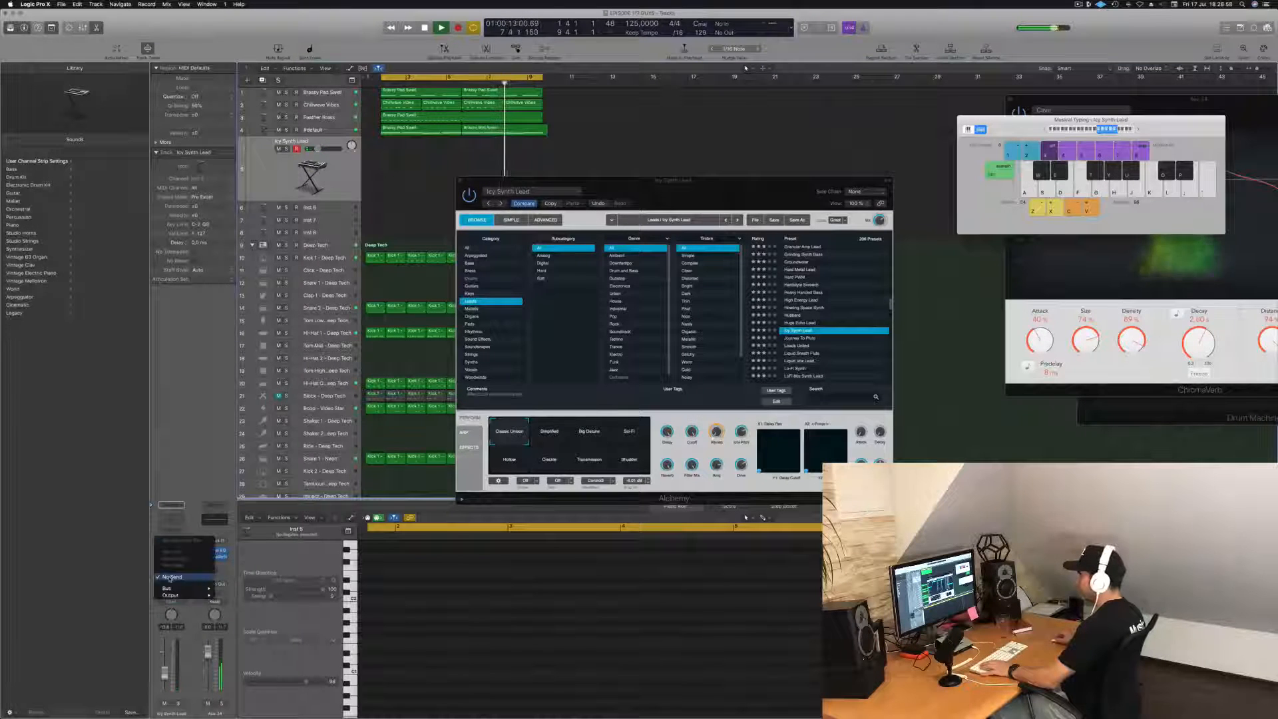
pyautogui.moveTo(170, 588)
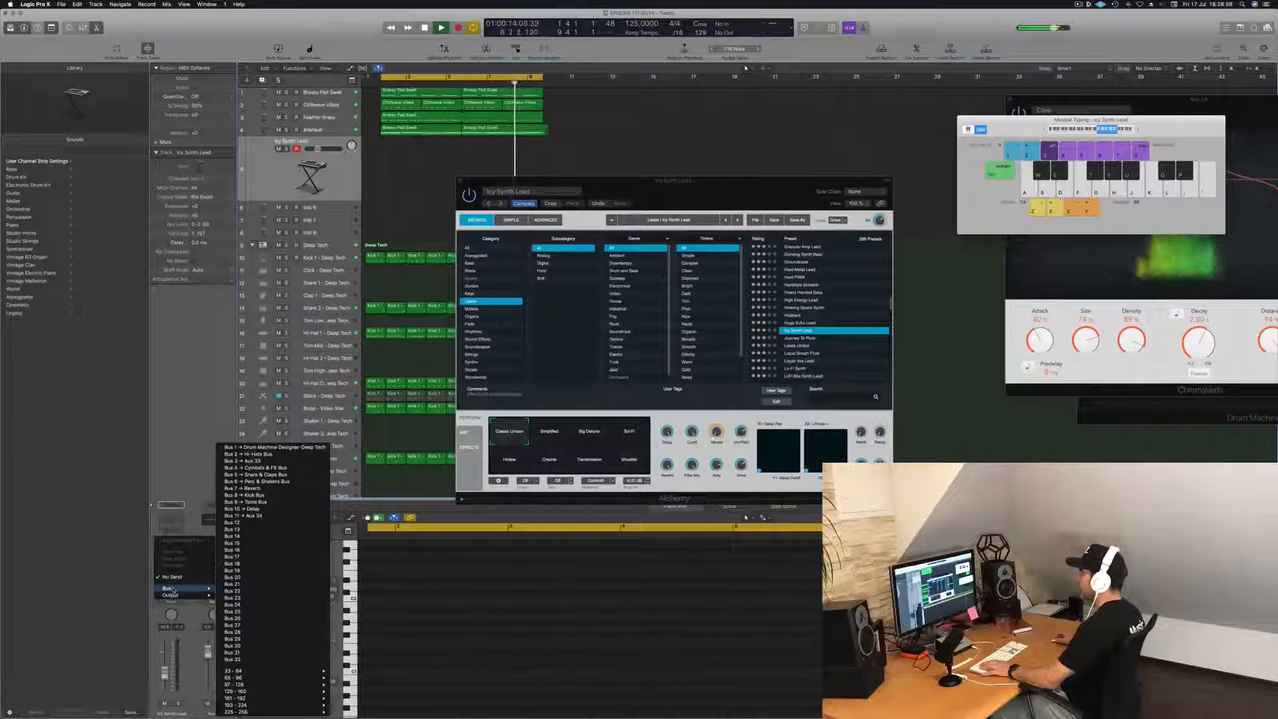
pyautogui.click(253, 525)
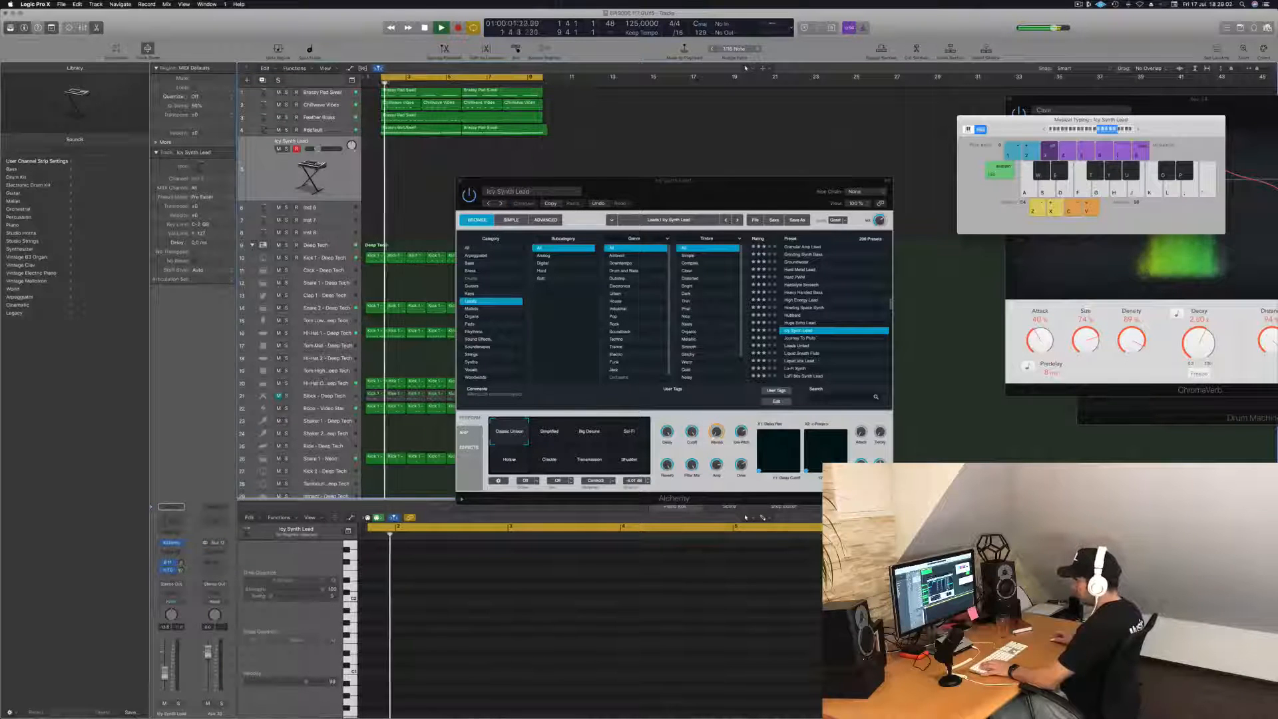
# Step: Insert a stereo SilverVerb on the Bus 12 aux, load the custom setting with 92% reflectivity, size 162 and 94% wet, and close the plug-in
pyautogui.click(215, 557)
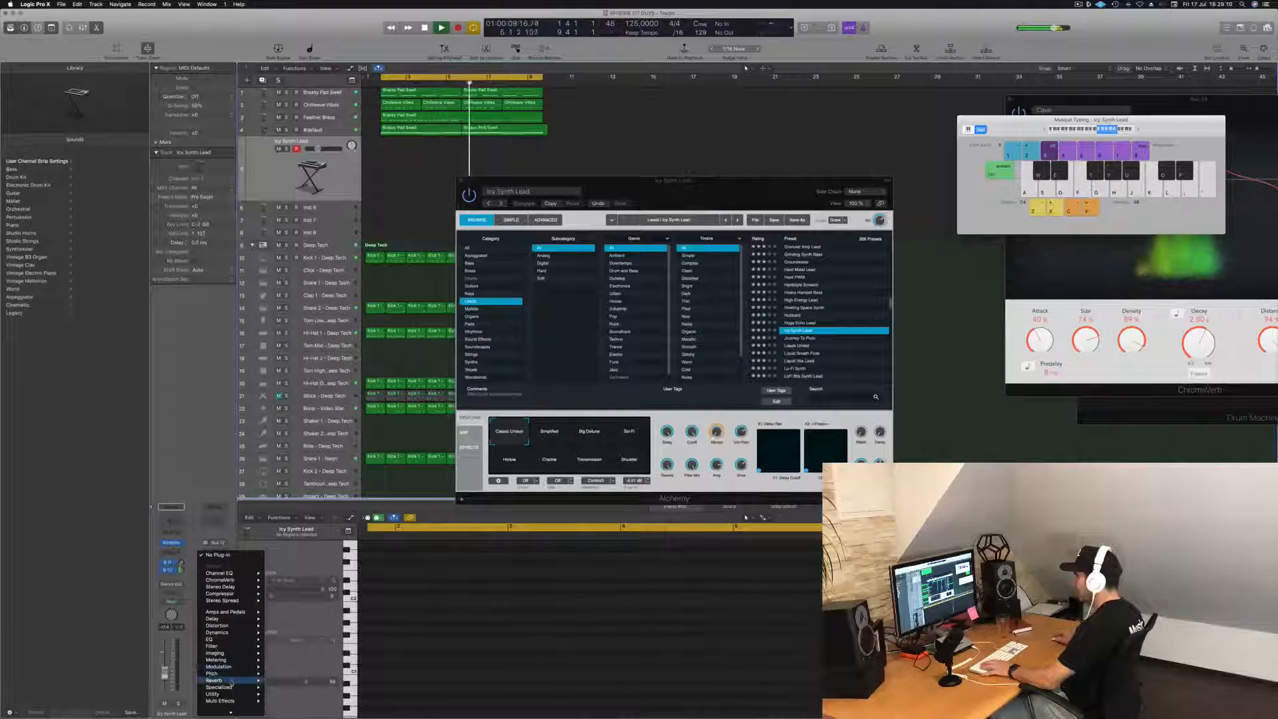
pyautogui.moveTo(300, 701)
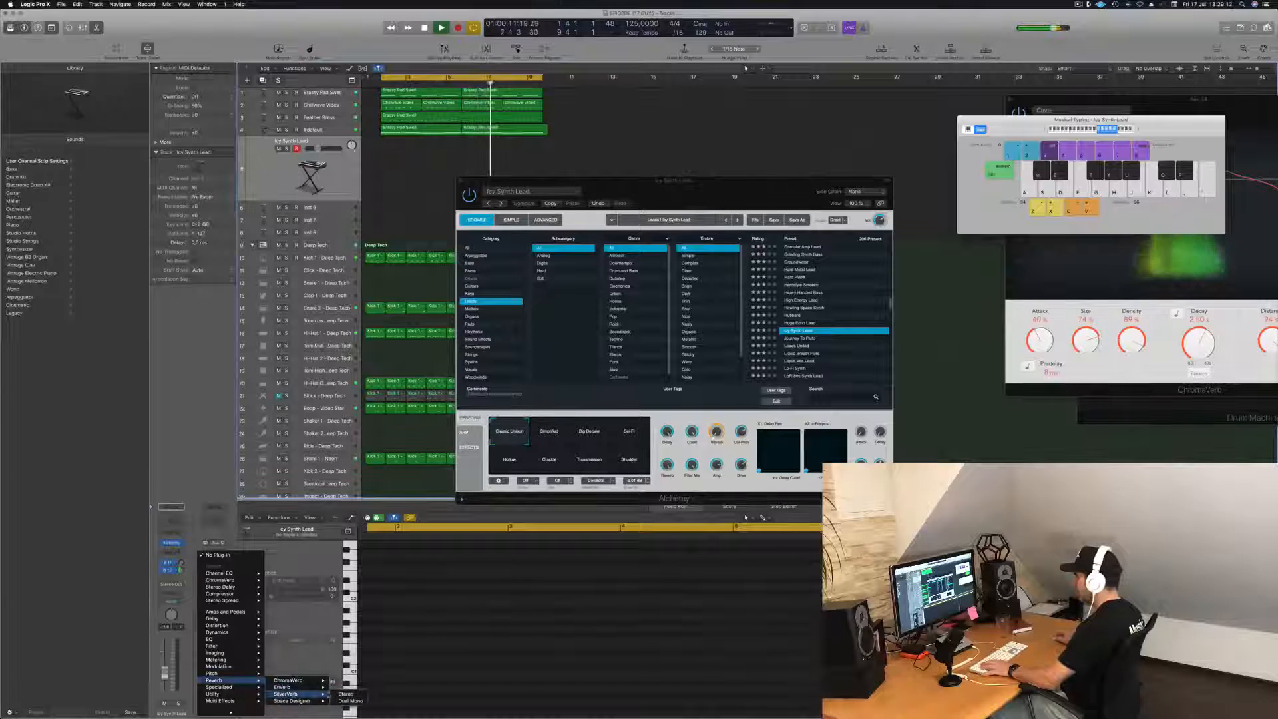
pyautogui.click(346, 695)
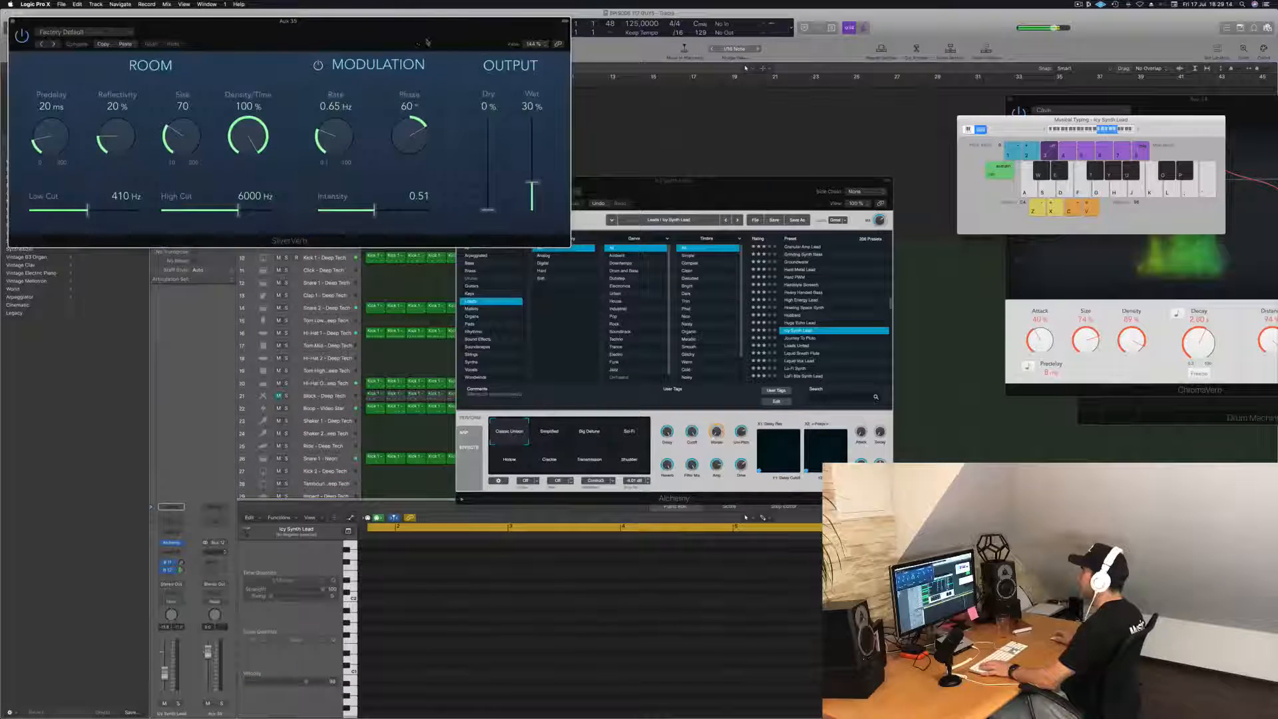
pyautogui.click(291, 57)
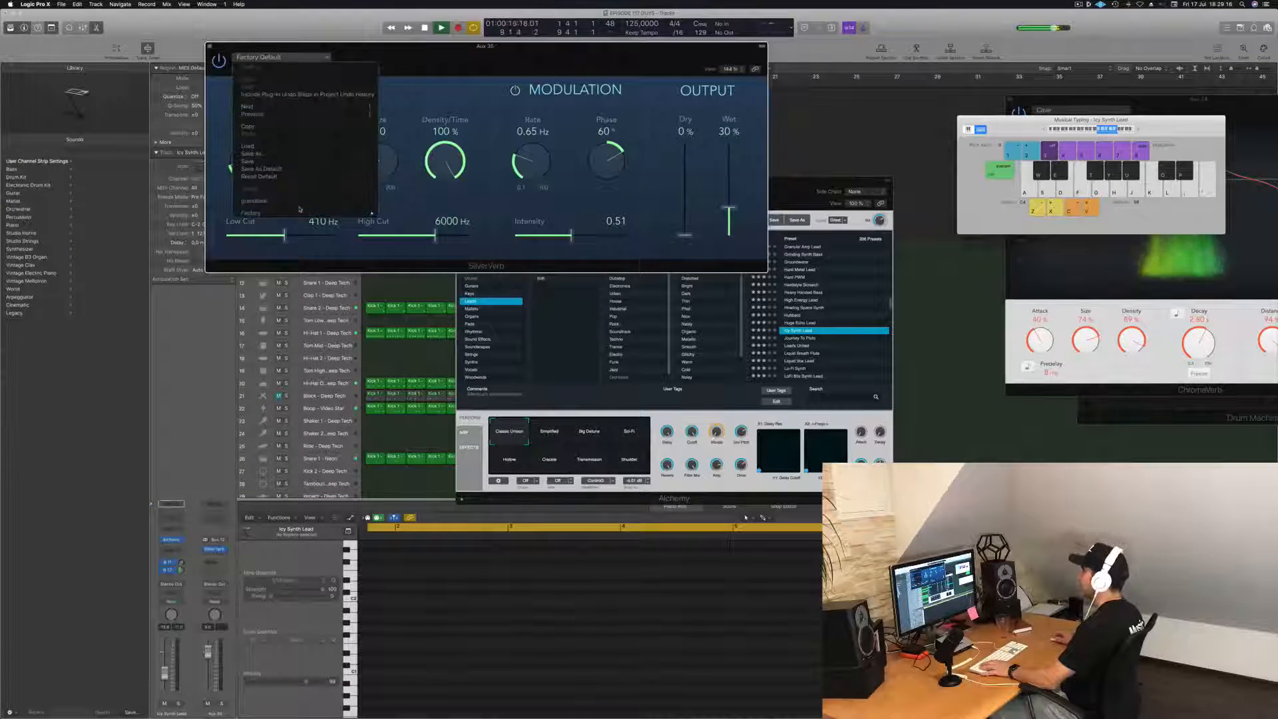
pyautogui.click(302, 202)
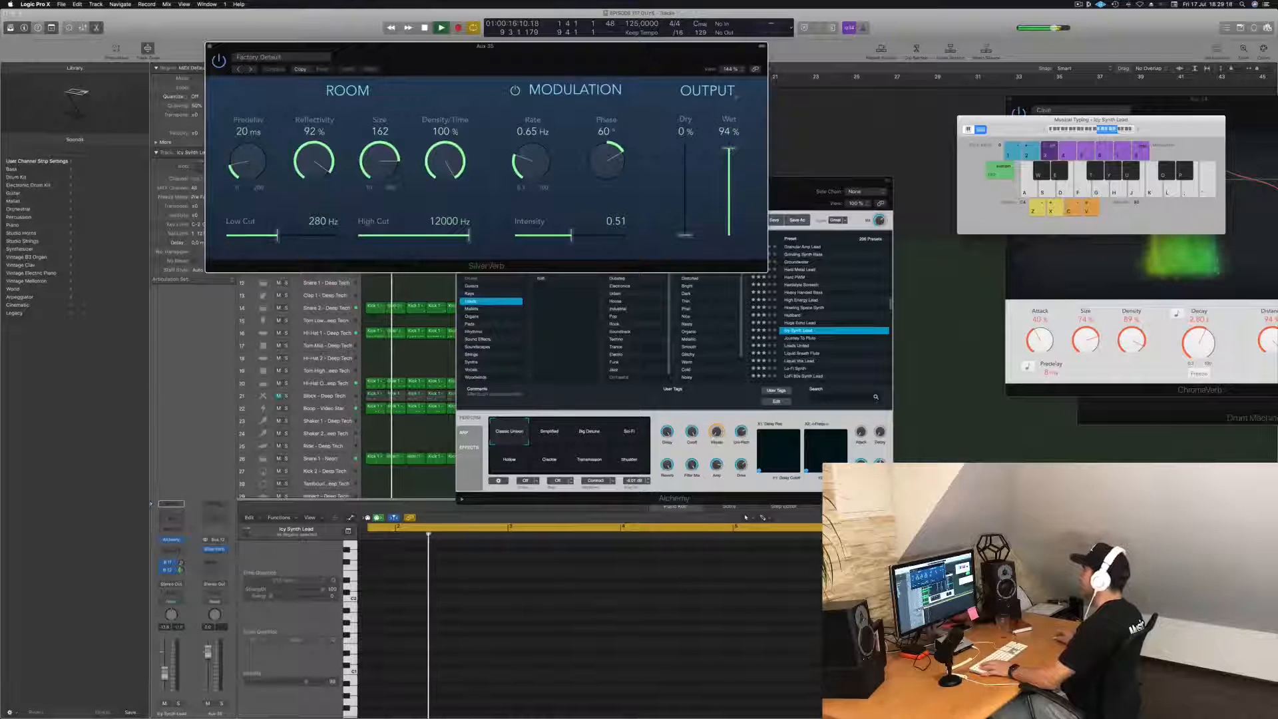
pyautogui.press('super+w')
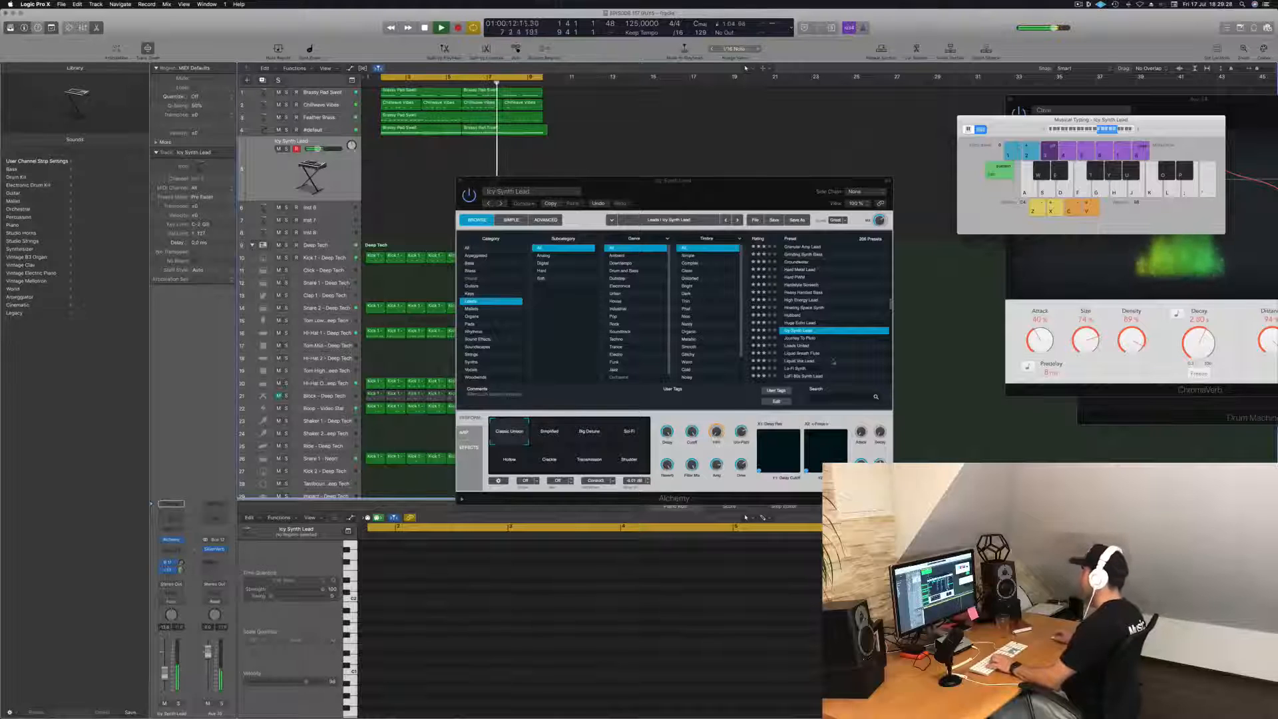
# Step: Load the Liquid Breath Flute preset in Alchemy and try its Pure Flute variation with the loop playing
pyautogui.click(793, 355)
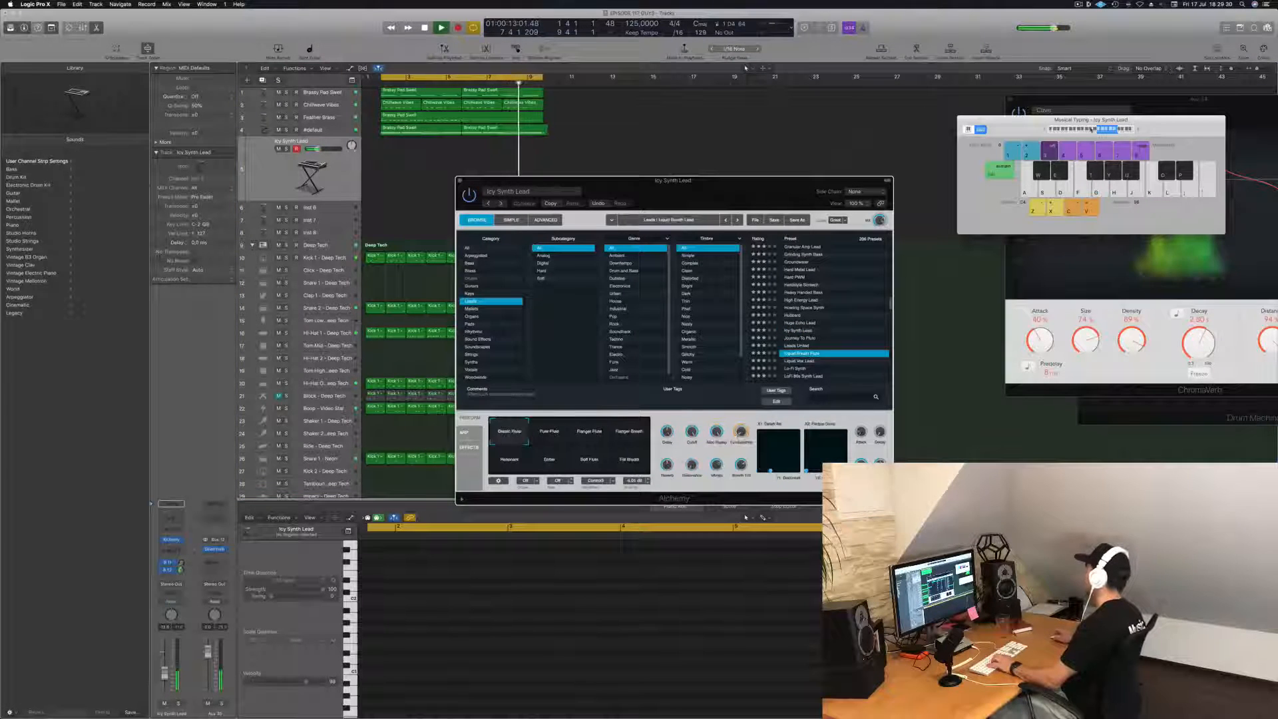
pyautogui.moveTo(711, 210); pyautogui.dragTo(716, 151)
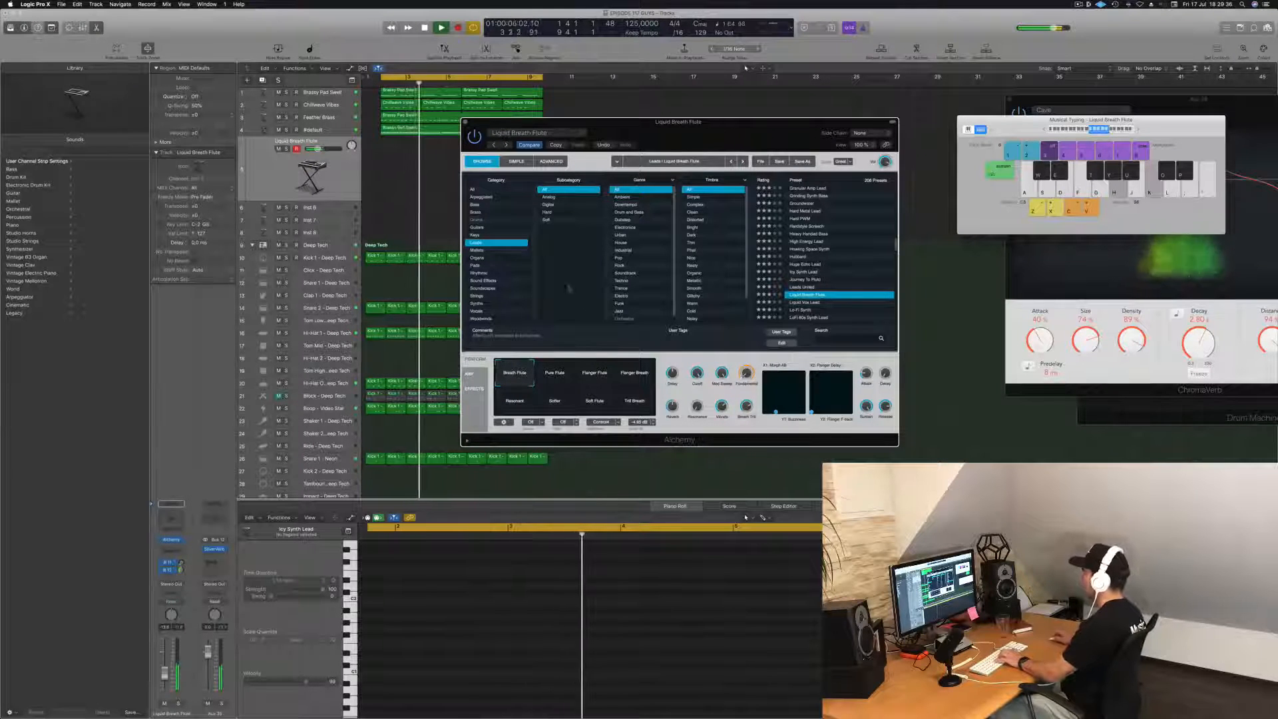
pyautogui.click(558, 373)
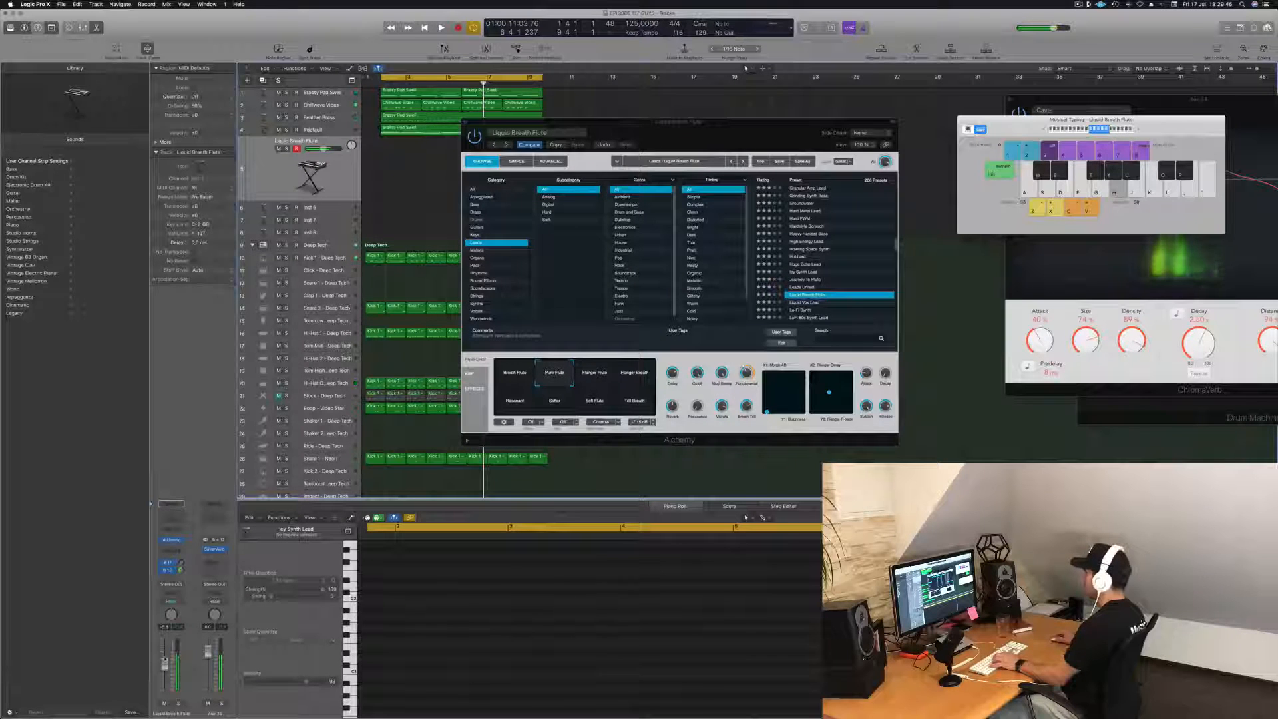
pyautogui.press('space')
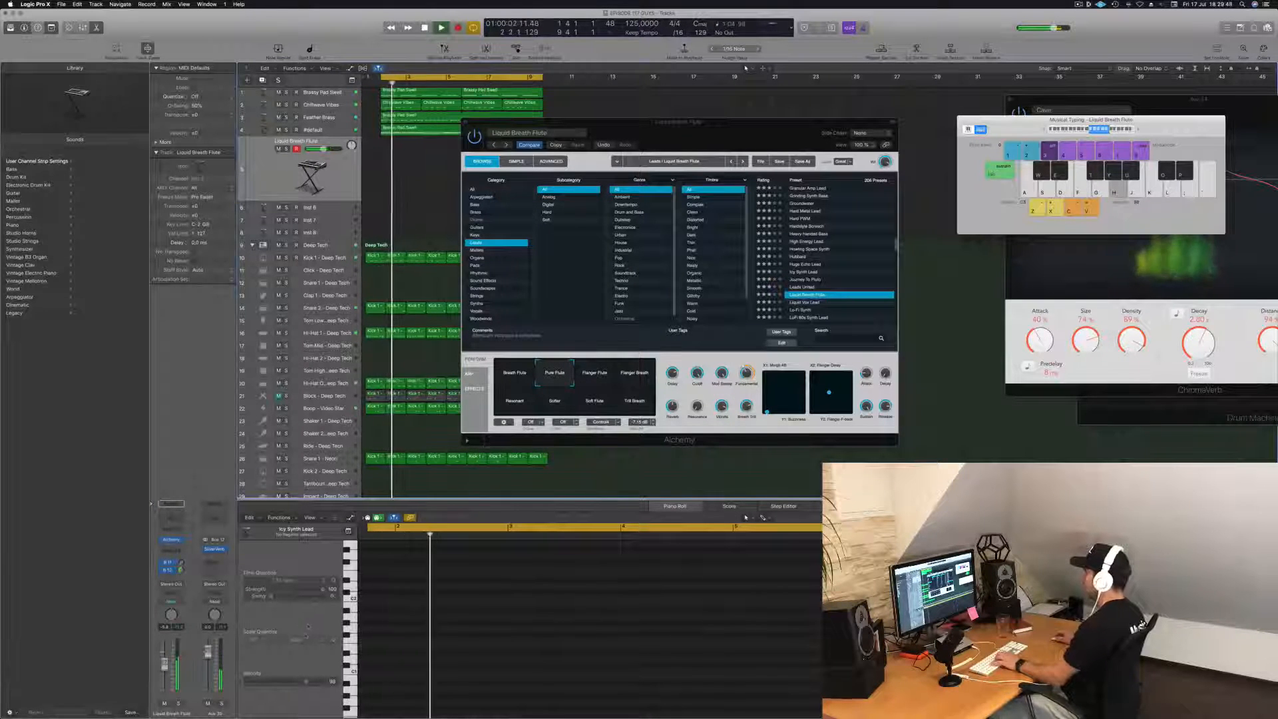
# Step: Audition the Flanger Flute, Flanger Breath and Resonant variations while adjusting a bus send level on the flute track
pyautogui.click(594, 378)
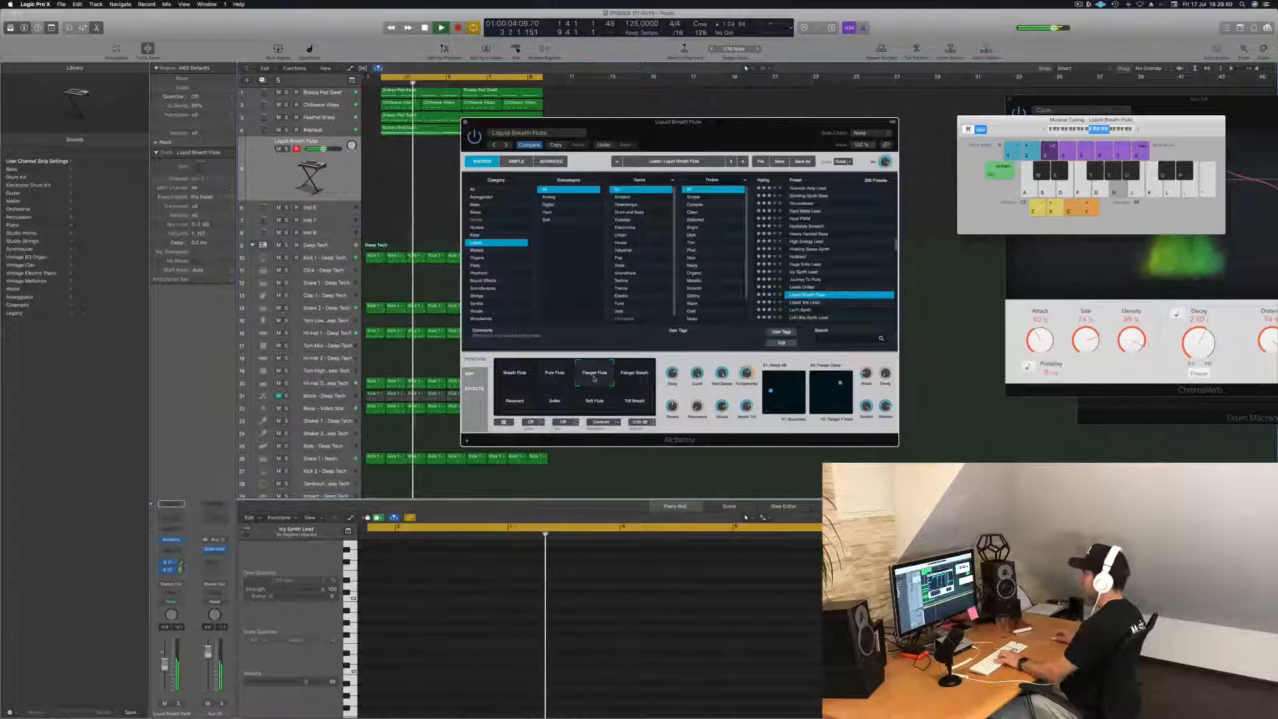
pyautogui.moveTo(180, 570); pyautogui.dragTo(181, 580)
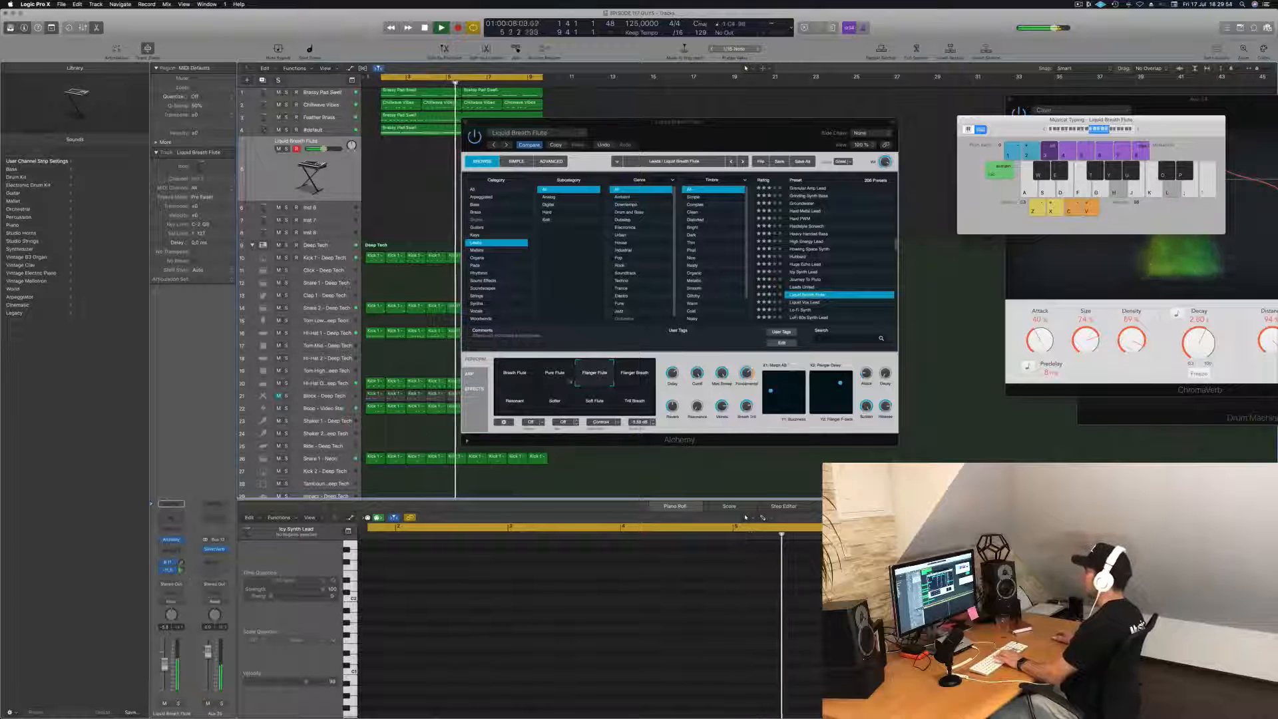
pyautogui.click(637, 377)
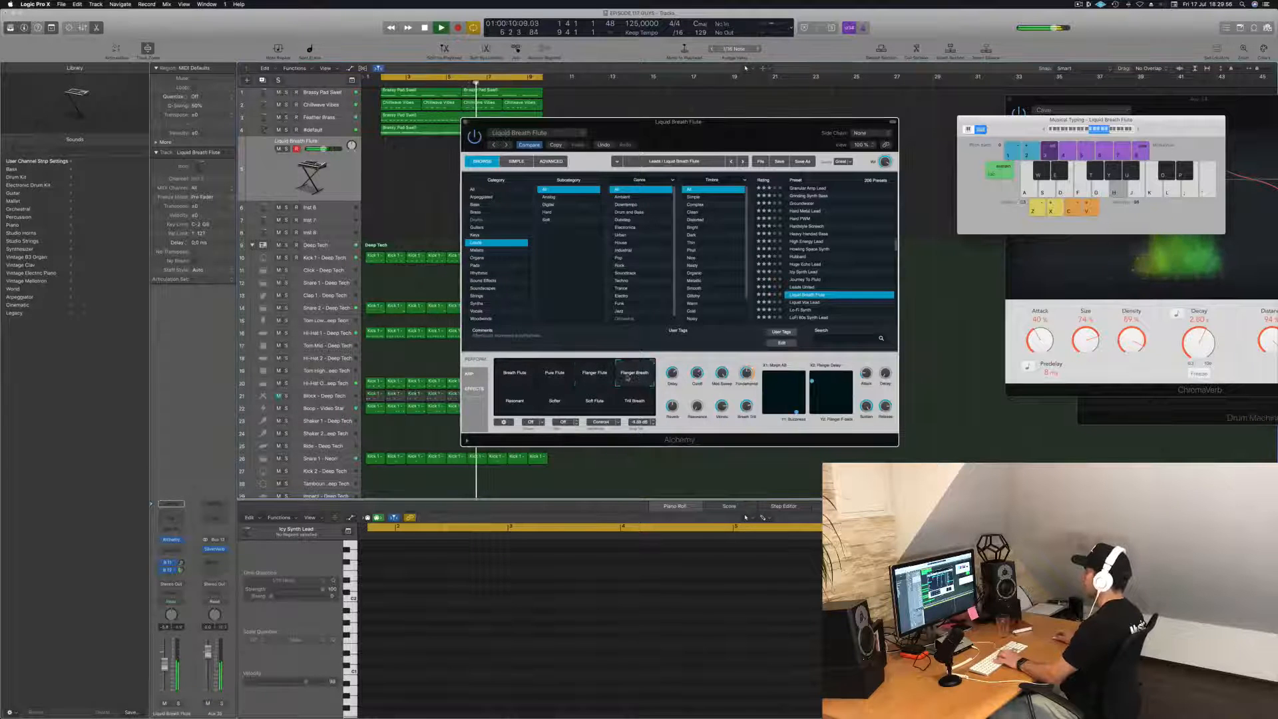
pyautogui.click(516, 402)
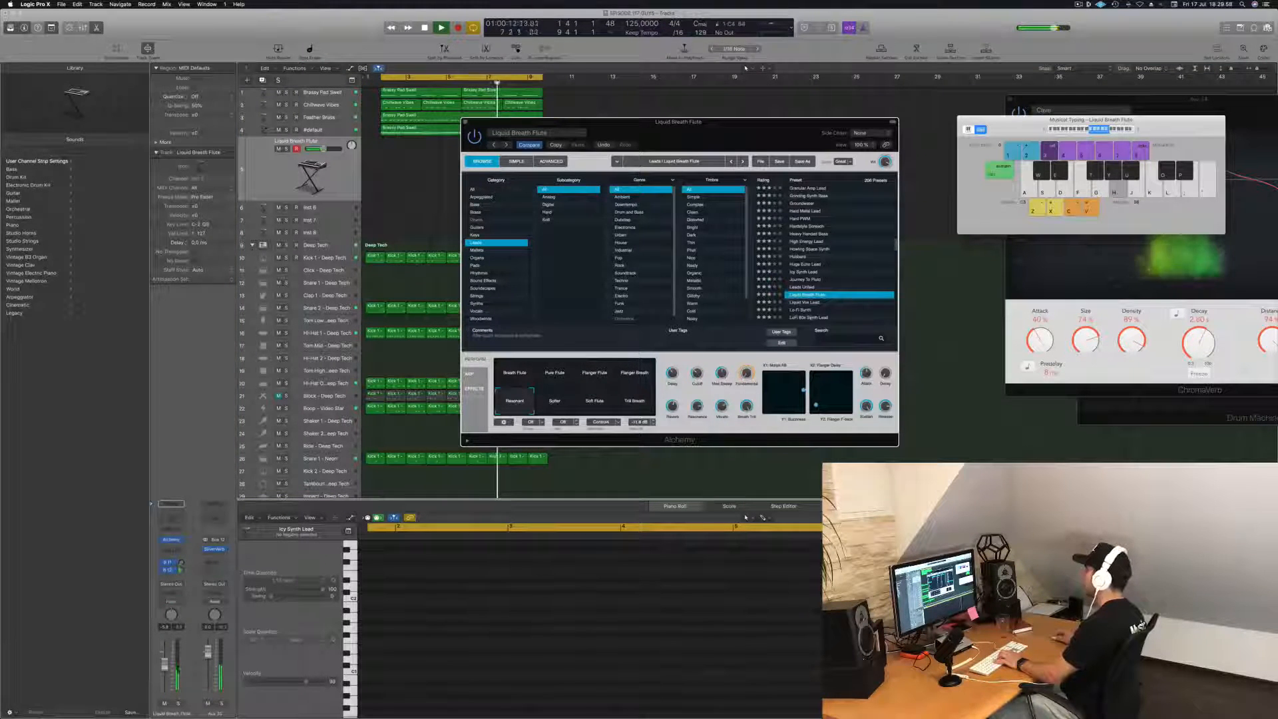
# Step: Audition the Liquid Vox Lead and Lo-Fi Synth presets in Alchemy and load LoFi 80s Synth Lead
pyautogui.scroll(-2, 831, 289)
pyautogui.click(810, 286)
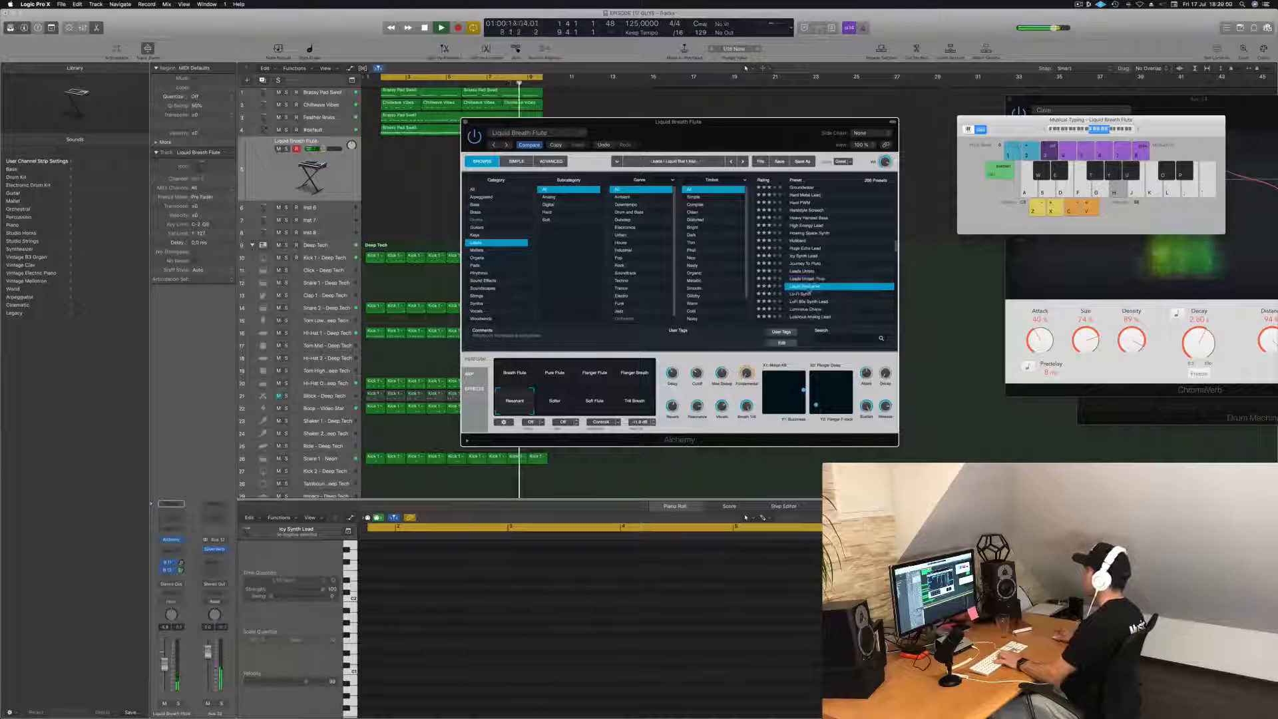
pyautogui.click(803, 294)
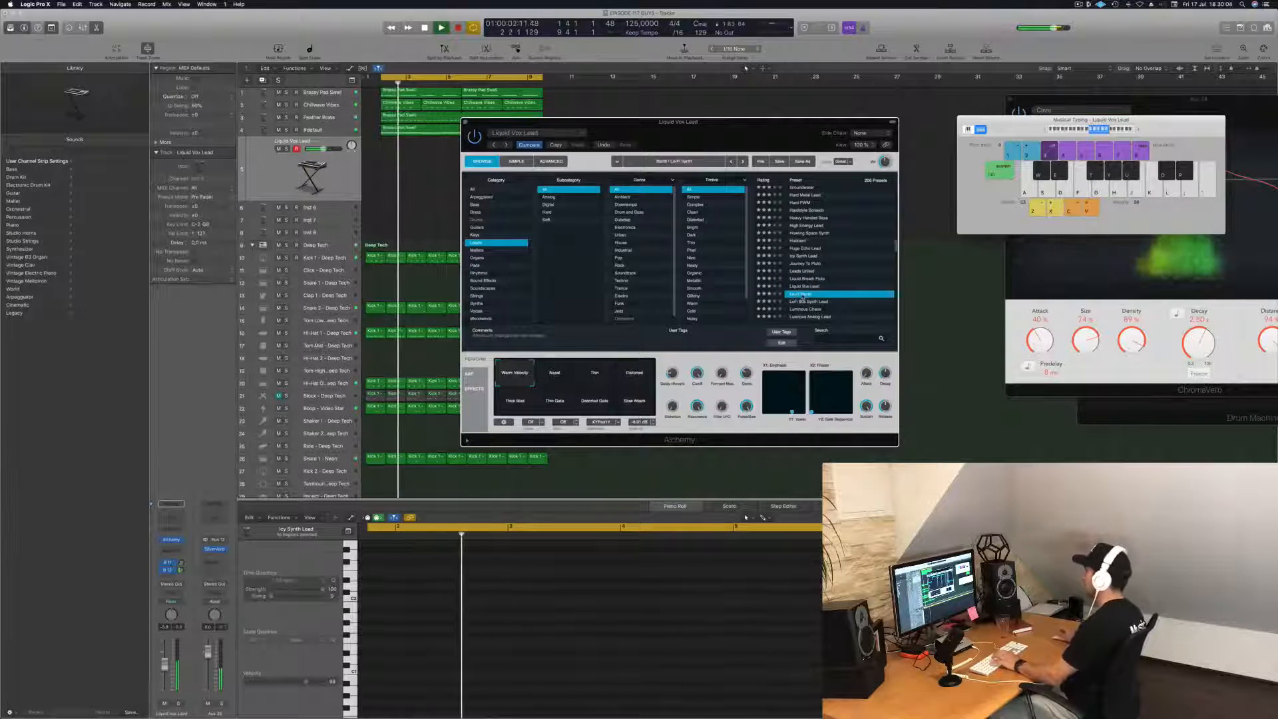
pyautogui.scroll(-2, 825, 292)
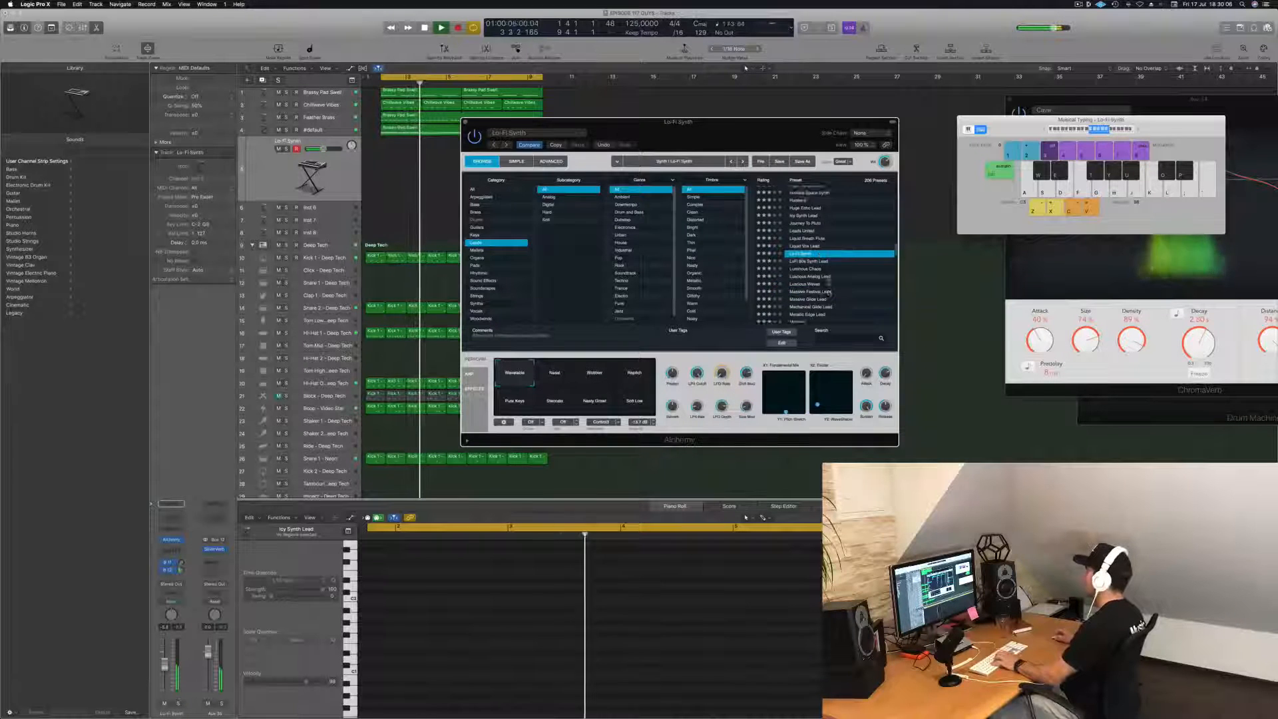
pyautogui.scroll(-1, 828, 292)
pyautogui.click(808, 252)
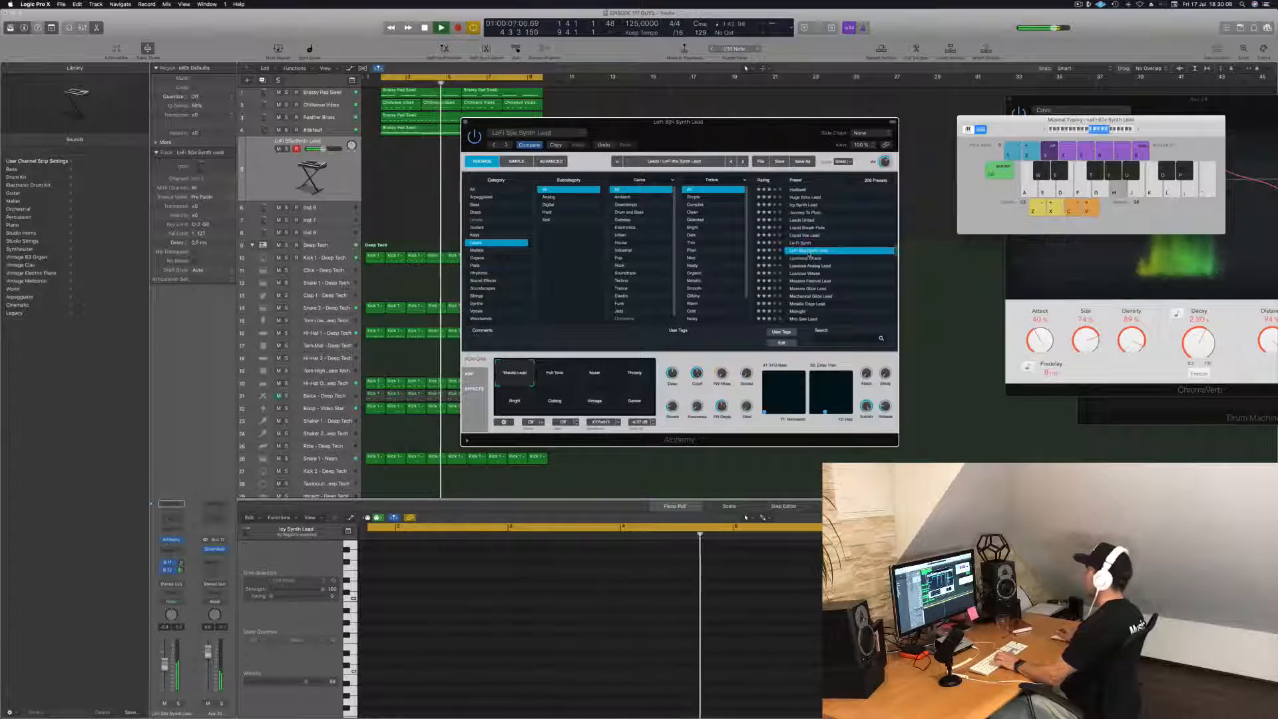
# Step: Audition the Full Tone through Bright variations of LoFi 80s Synth Lead and lower the lead track's volume slightly
pyautogui.click(556, 376)
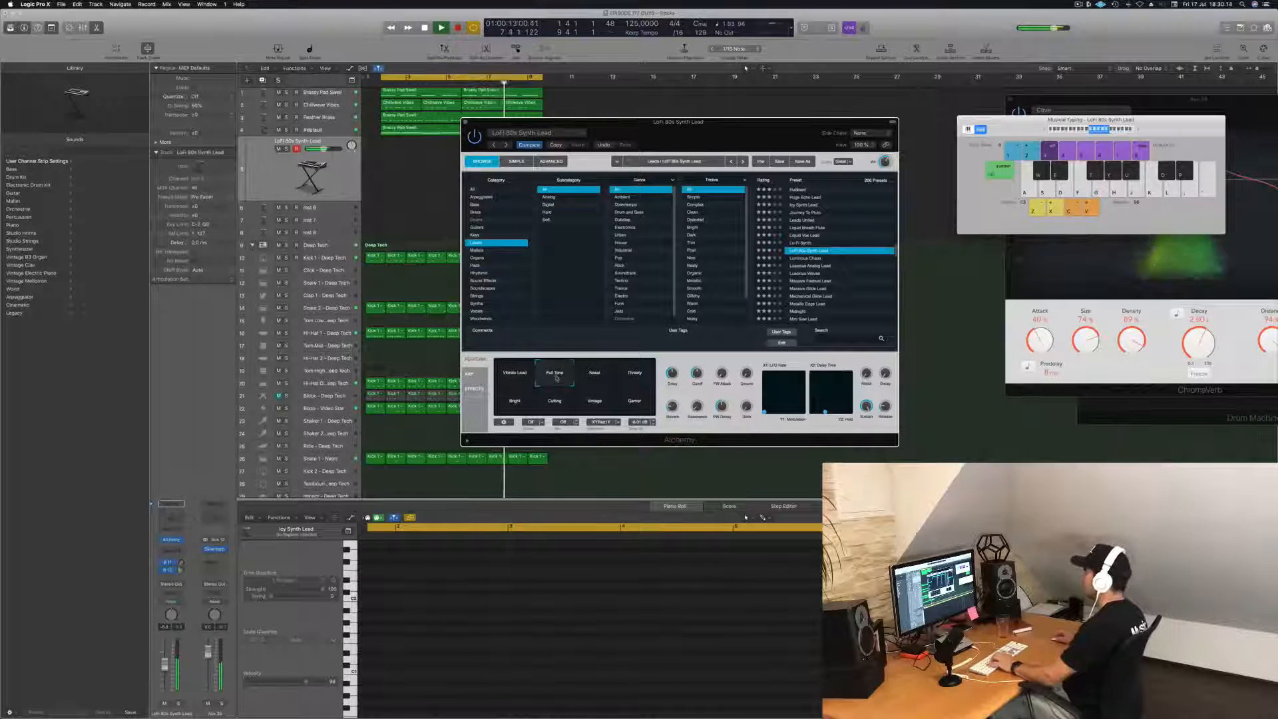
pyautogui.click(597, 379)
pyautogui.click(636, 378)
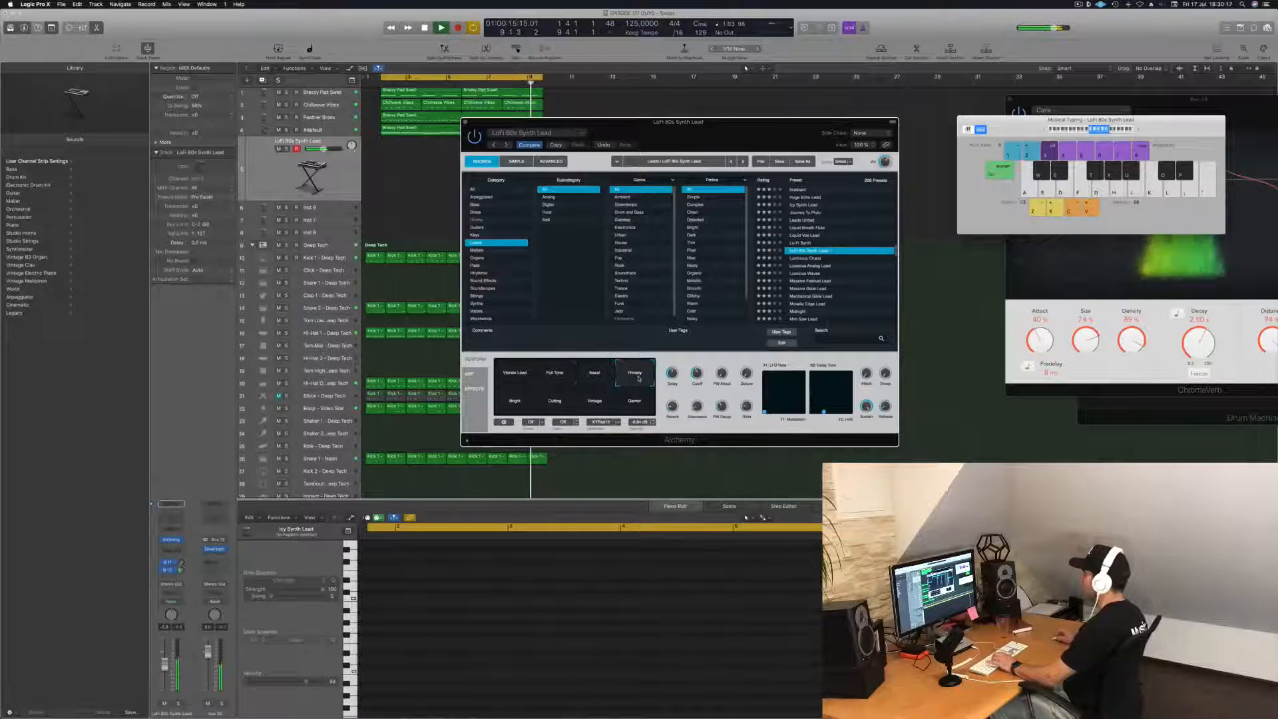
pyautogui.click(514, 402)
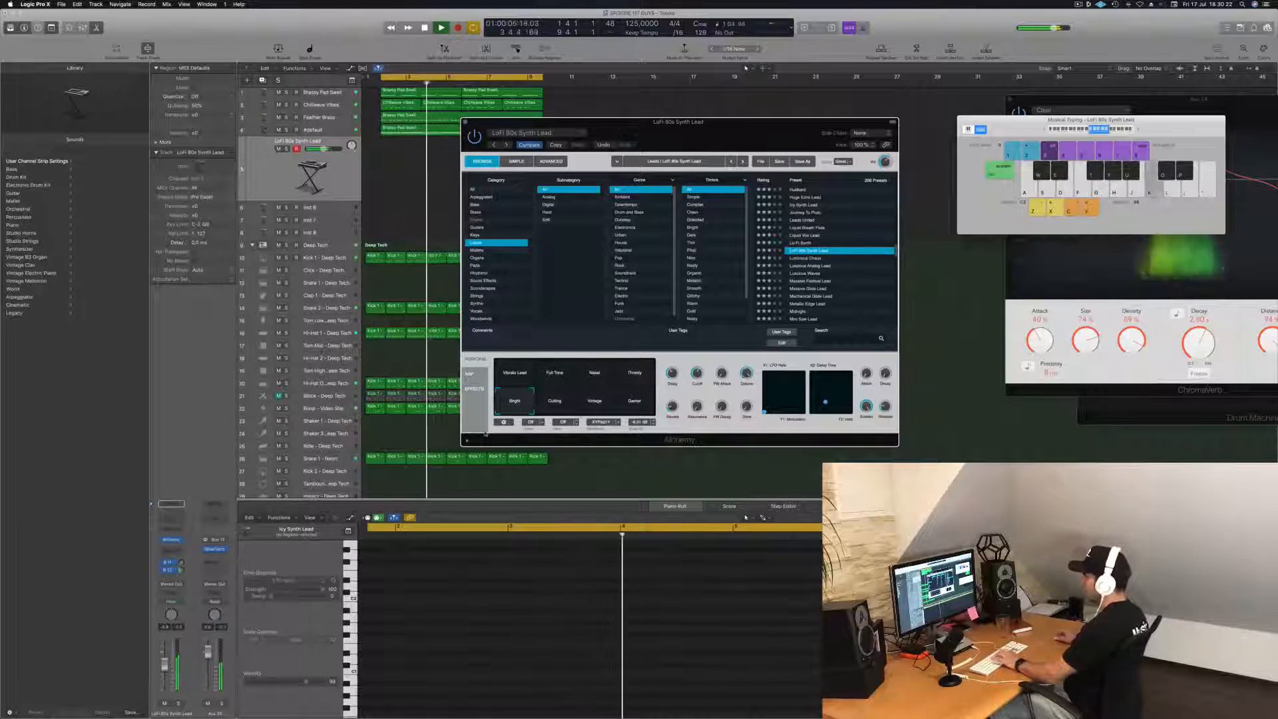
pyautogui.click(165, 668)
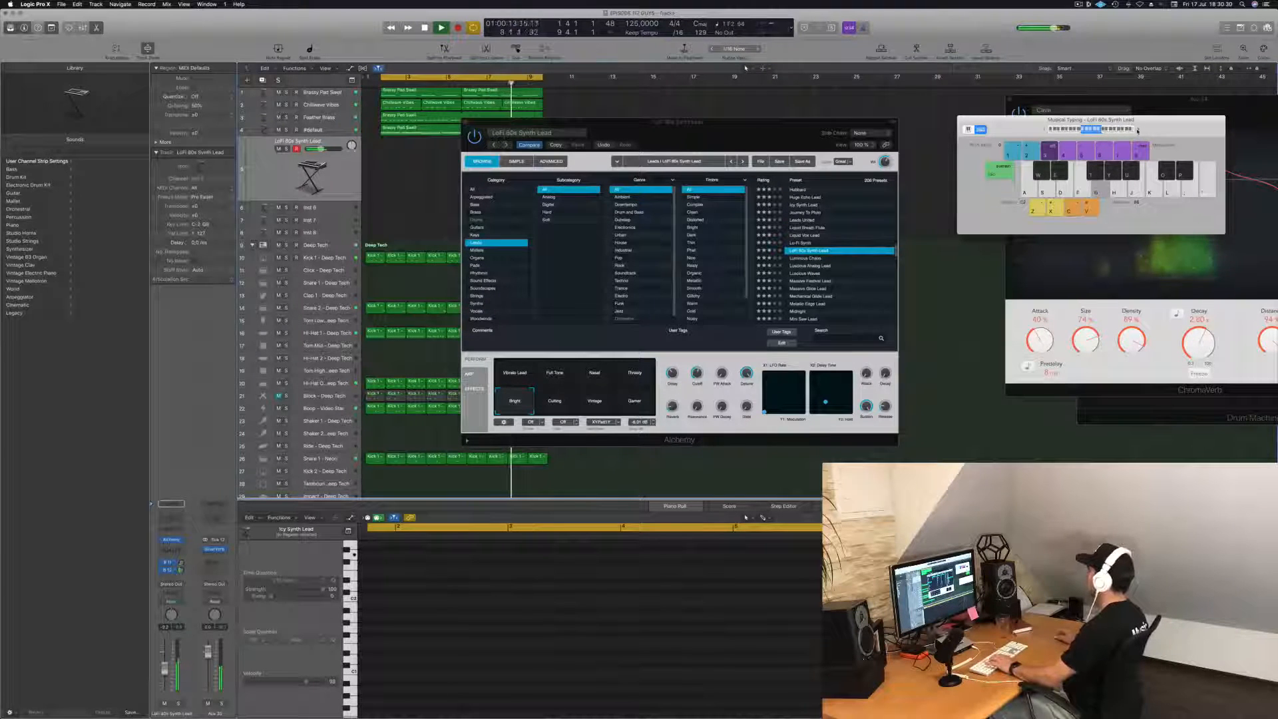
# Step: Compare the first variation of LoFi 80s Synth Lead with Full Tone while playing notes over the loop
pyautogui.click(518, 379)
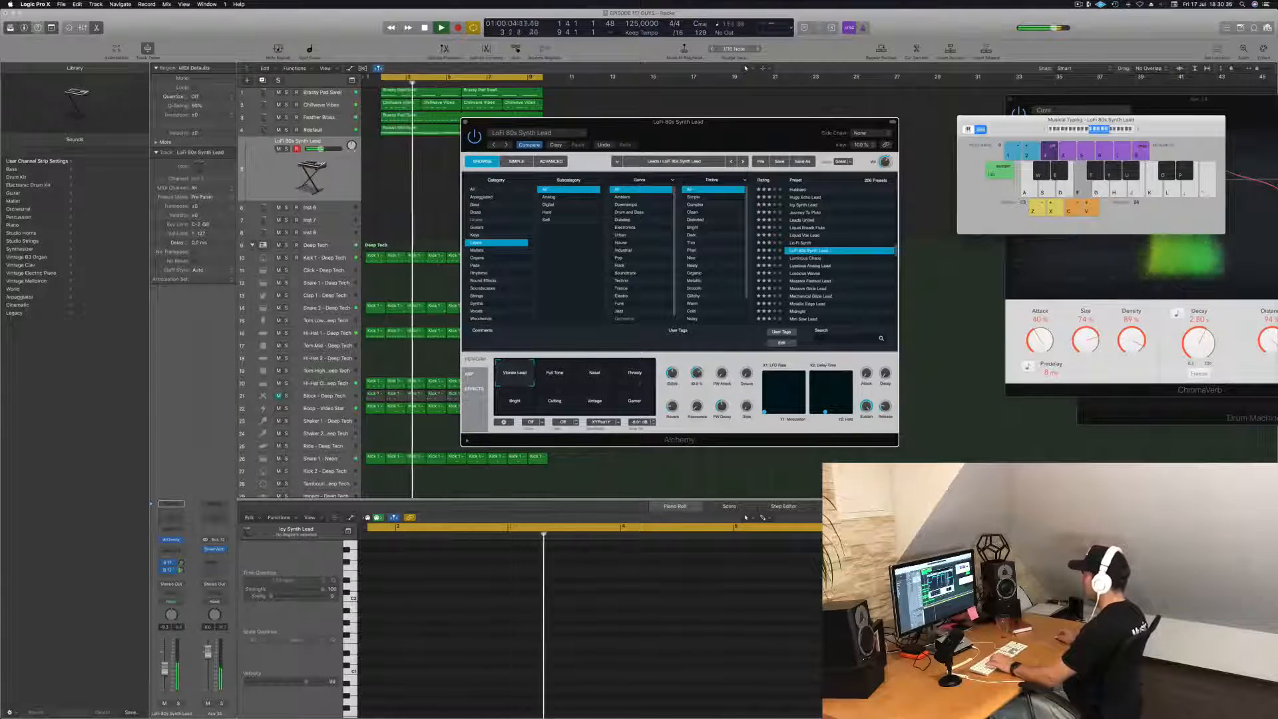
pyautogui.click(567, 381)
pyautogui.press('g')
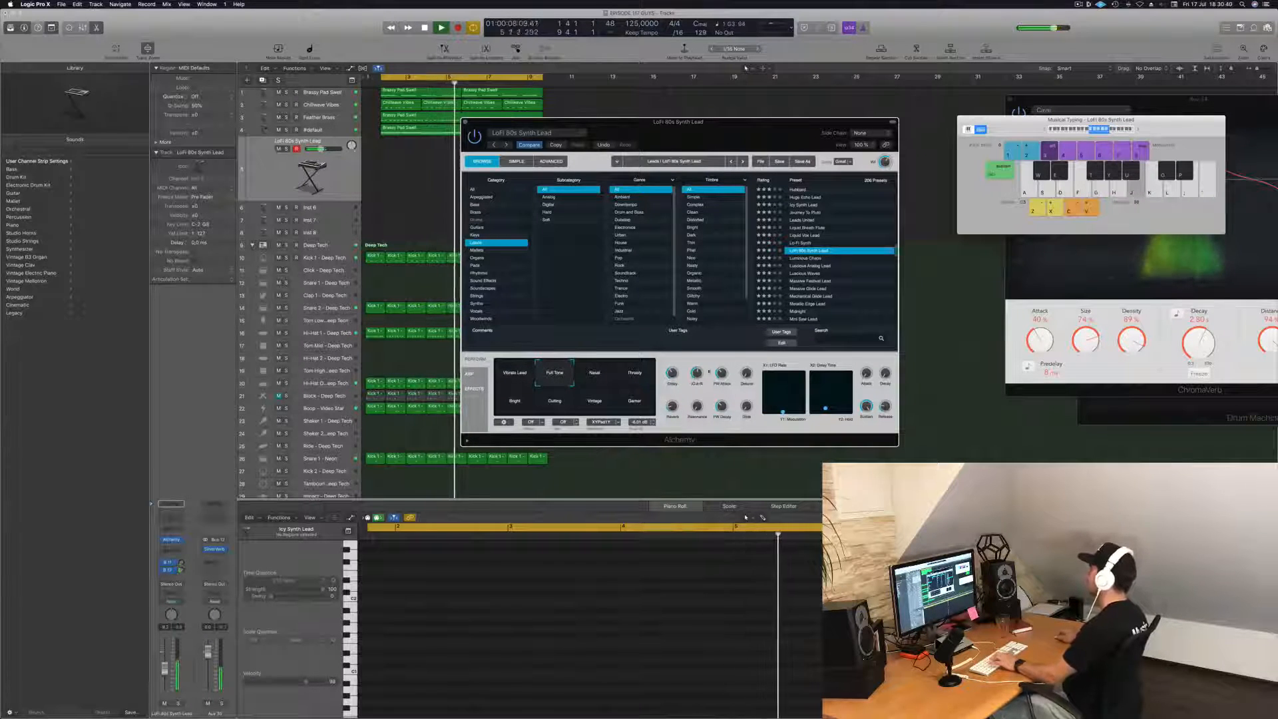
pyautogui.press('j')
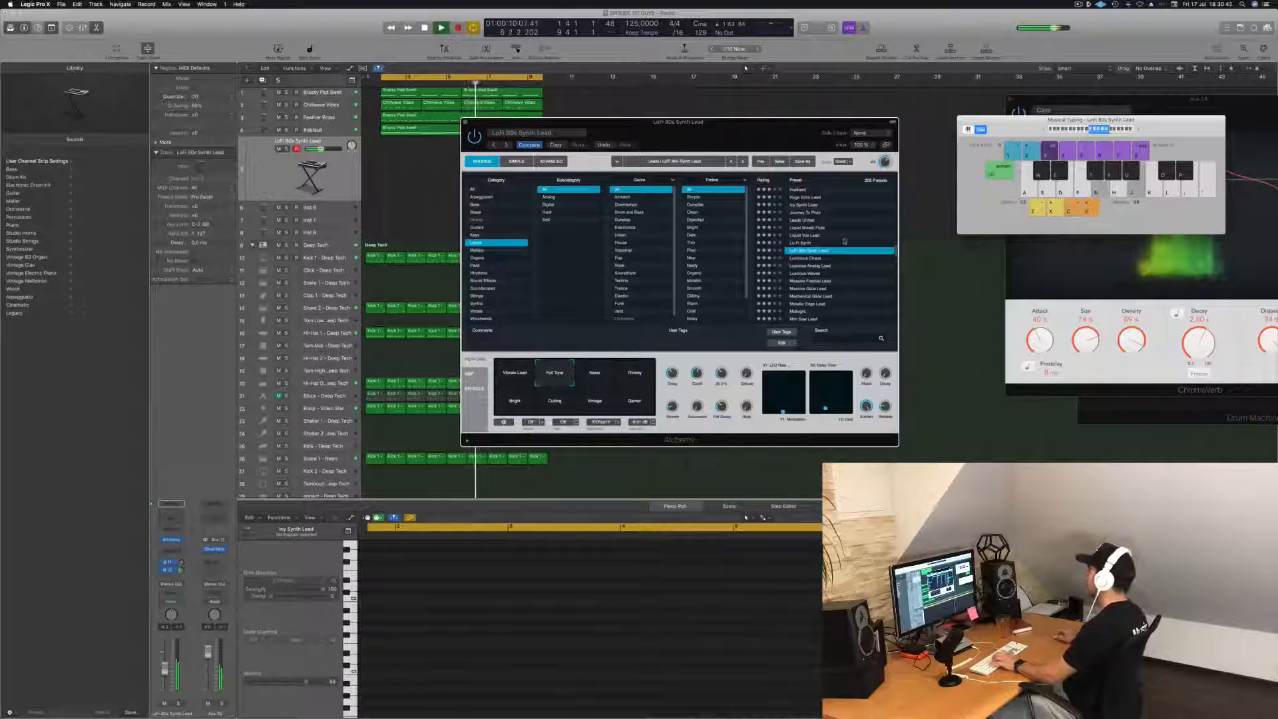
# Step: Try the Luminous Chaos and Luminous Analog Lead presets, load Massive Glide Lead and play it over the loop
pyautogui.click(811, 259)
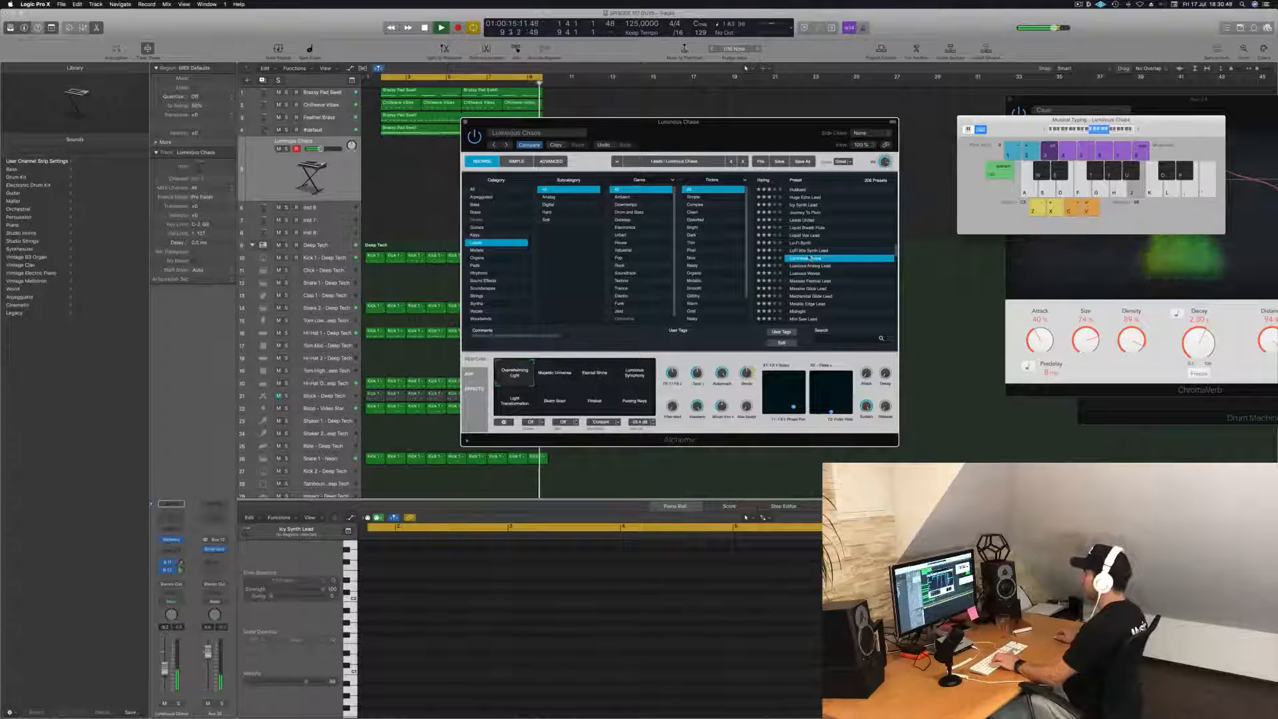
pyautogui.click(815, 266)
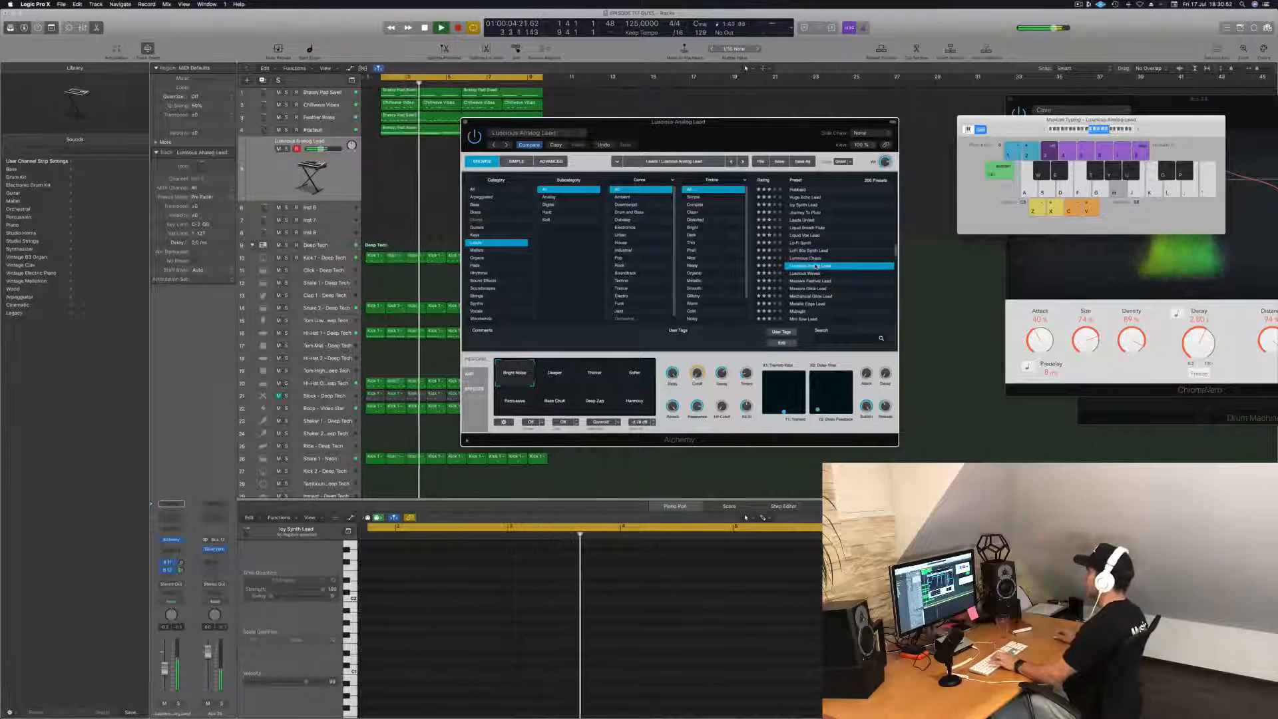
pyautogui.click(813, 289)
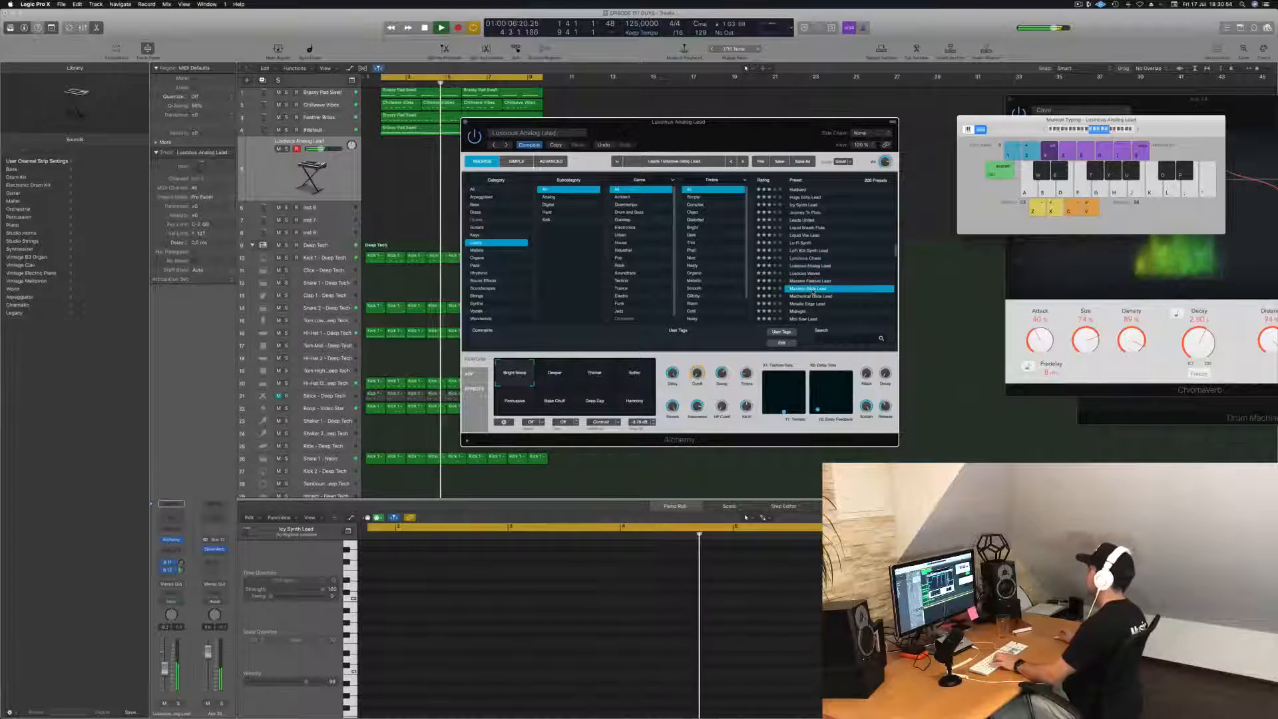
pyautogui.press('h')
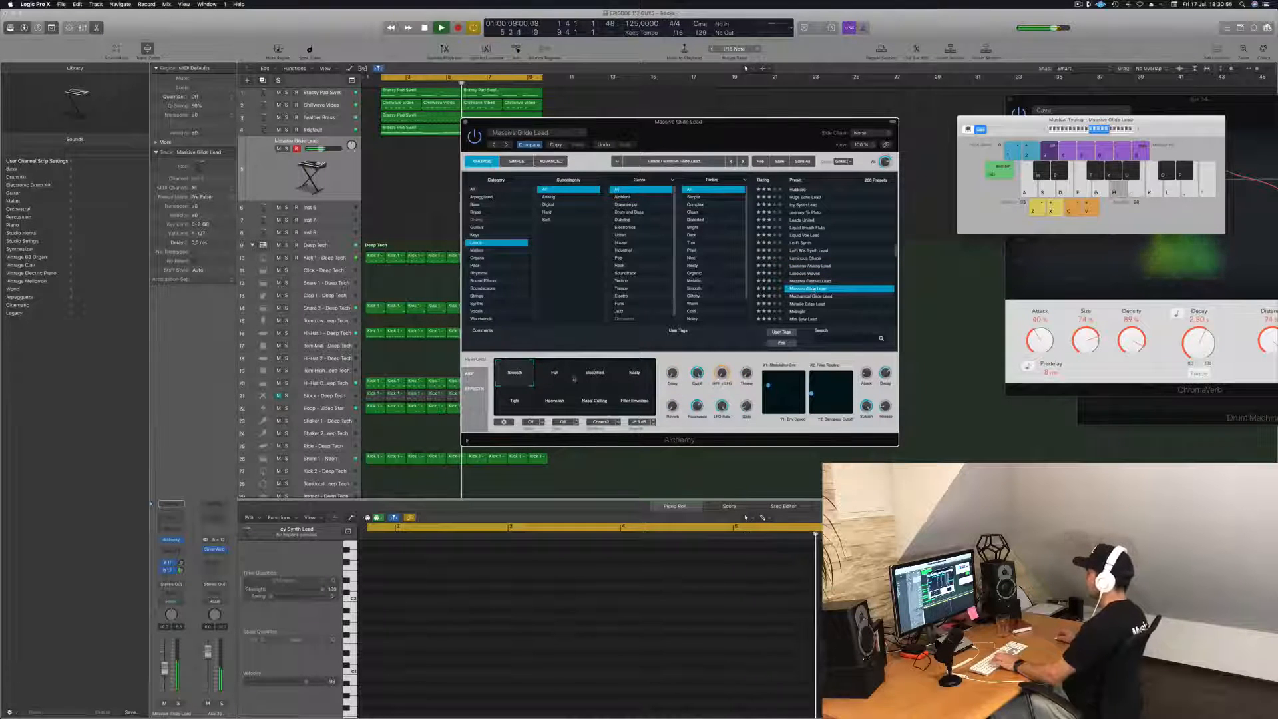
# Step: Audition the Full, Electrified, Tight and Noise Cutting variations of Massive Glide Lead and raise the lead track's Bus 12 send
pyautogui.click(554, 378)
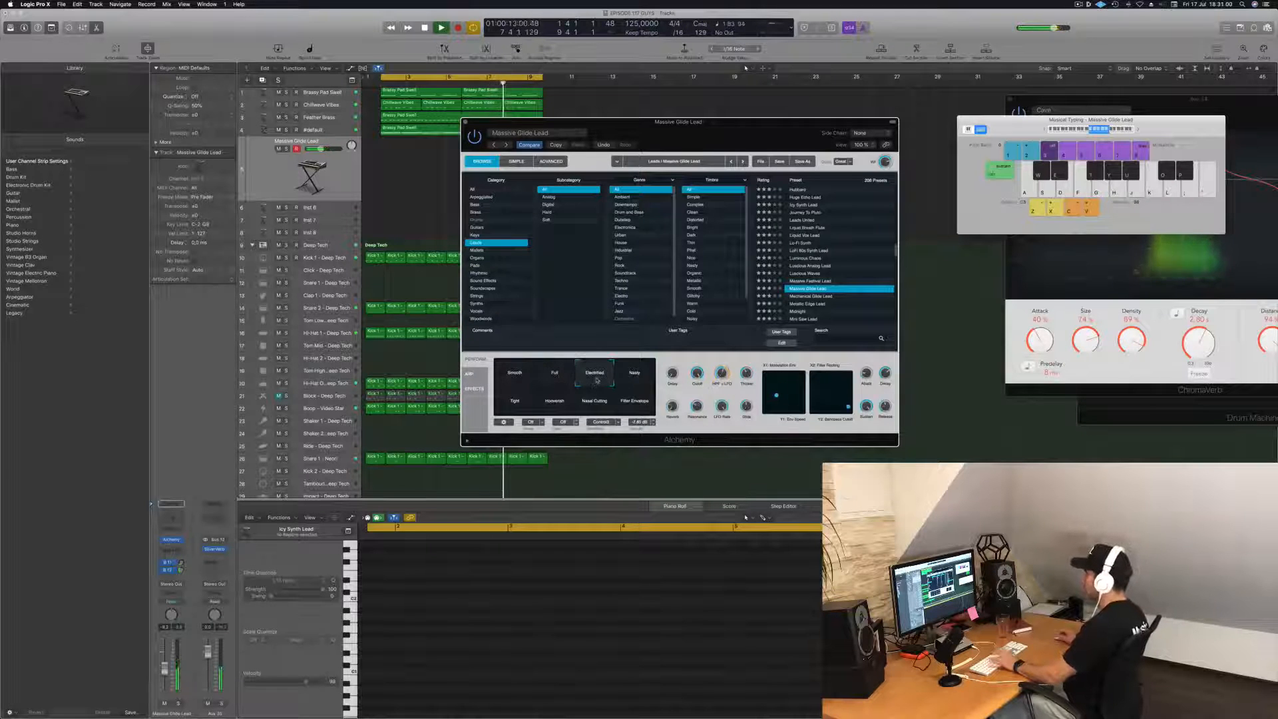
pyautogui.click(638, 377)
pyautogui.press('g')
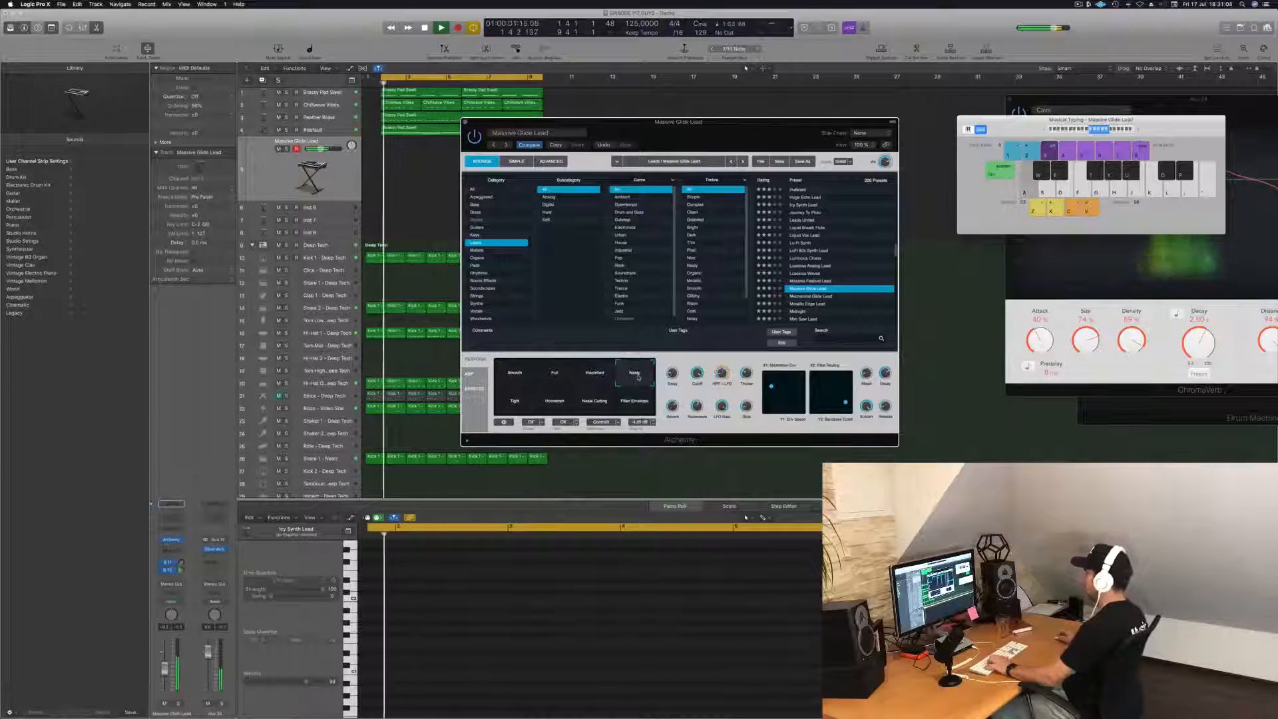
pyautogui.click(514, 400)
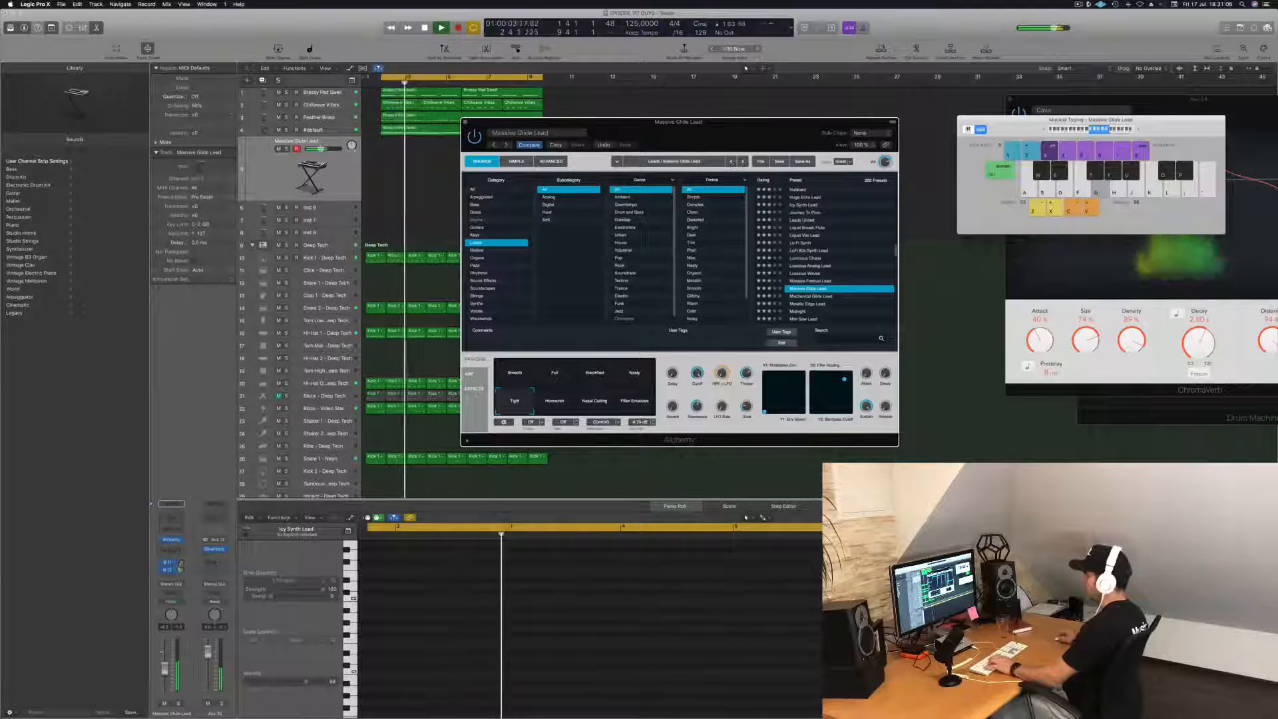
pyautogui.moveTo(181, 570); pyautogui.dragTo(188, 559)
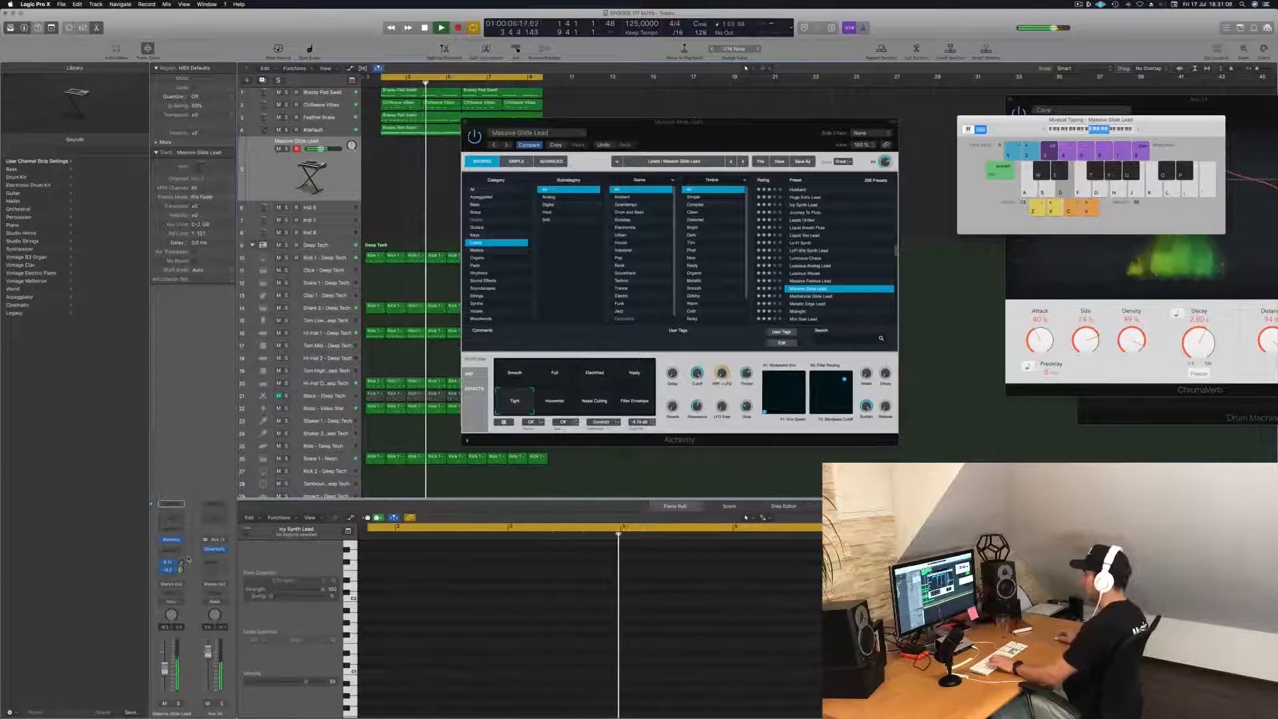
pyautogui.click(594, 400)
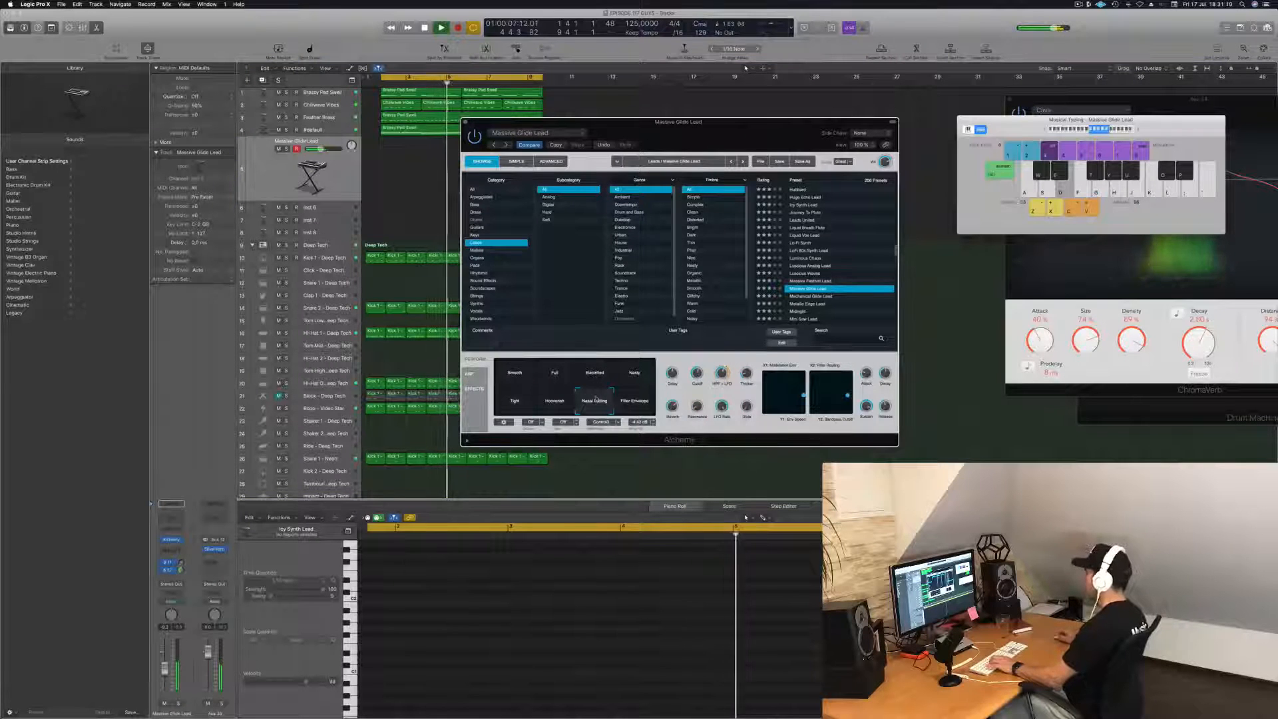
# Step: Select the Smooth variation, raise the Musical Typing octave and try out melody notes over the loop
pyautogui.click(514, 375)
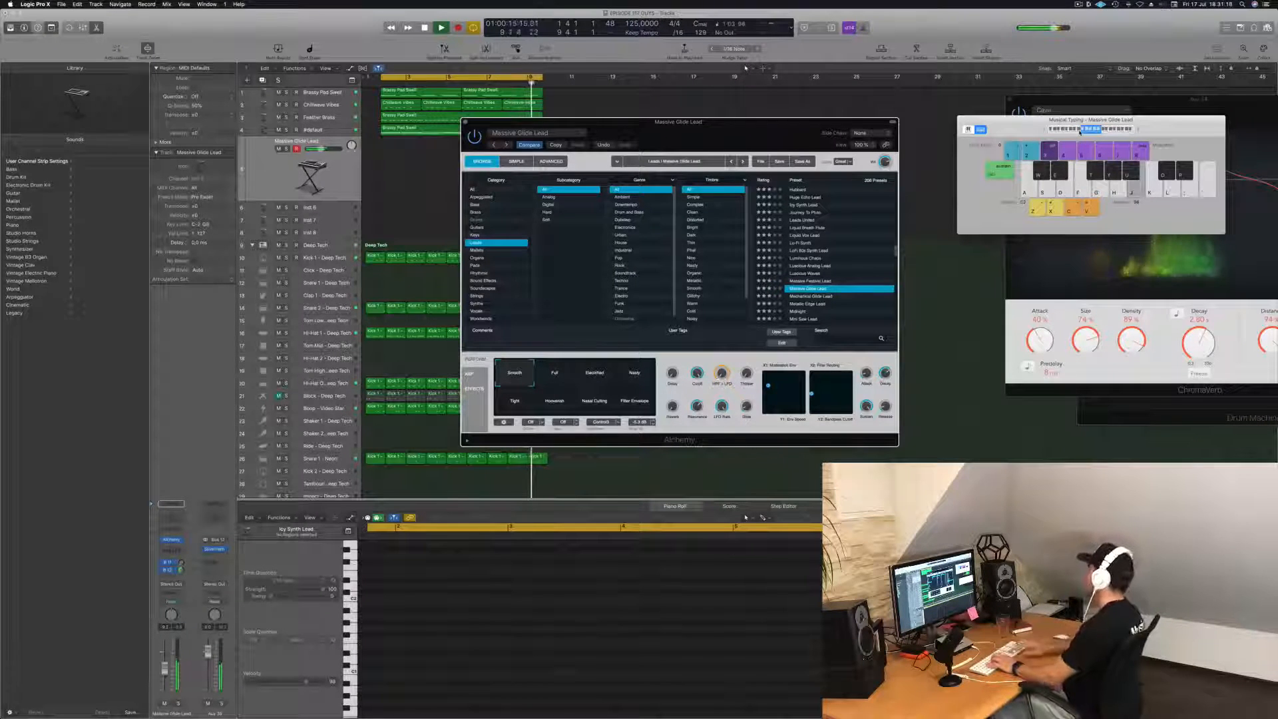
pyautogui.press('f')
pyautogui.click(1139, 130)
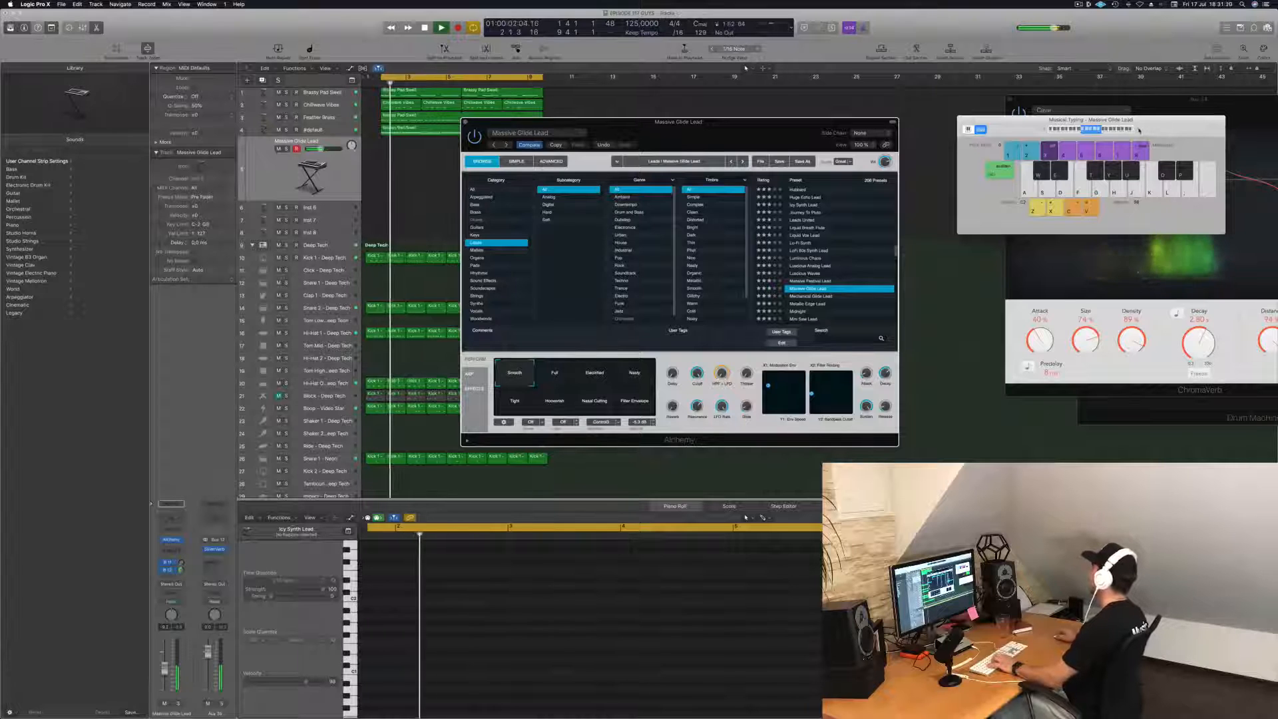
pyautogui.press('j')
pyautogui.press('x')
pyautogui.press('j')
pyautogui.press('j')
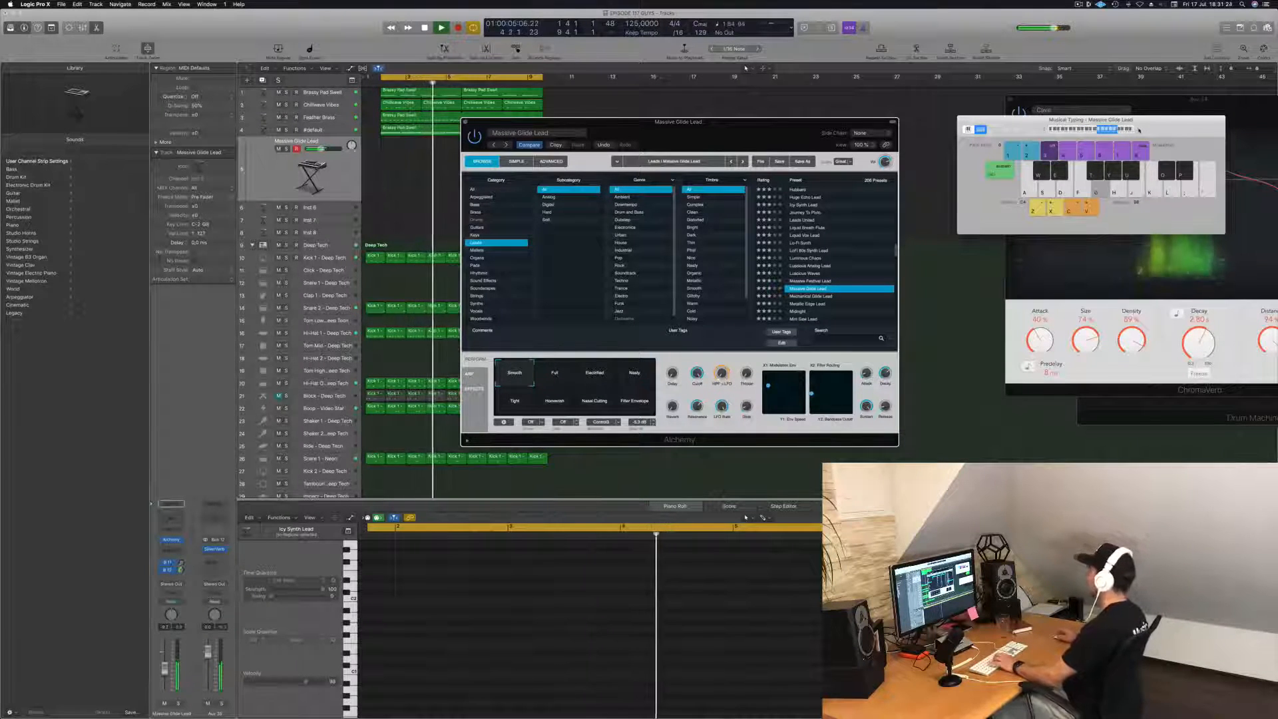
pyautogui.press('h')
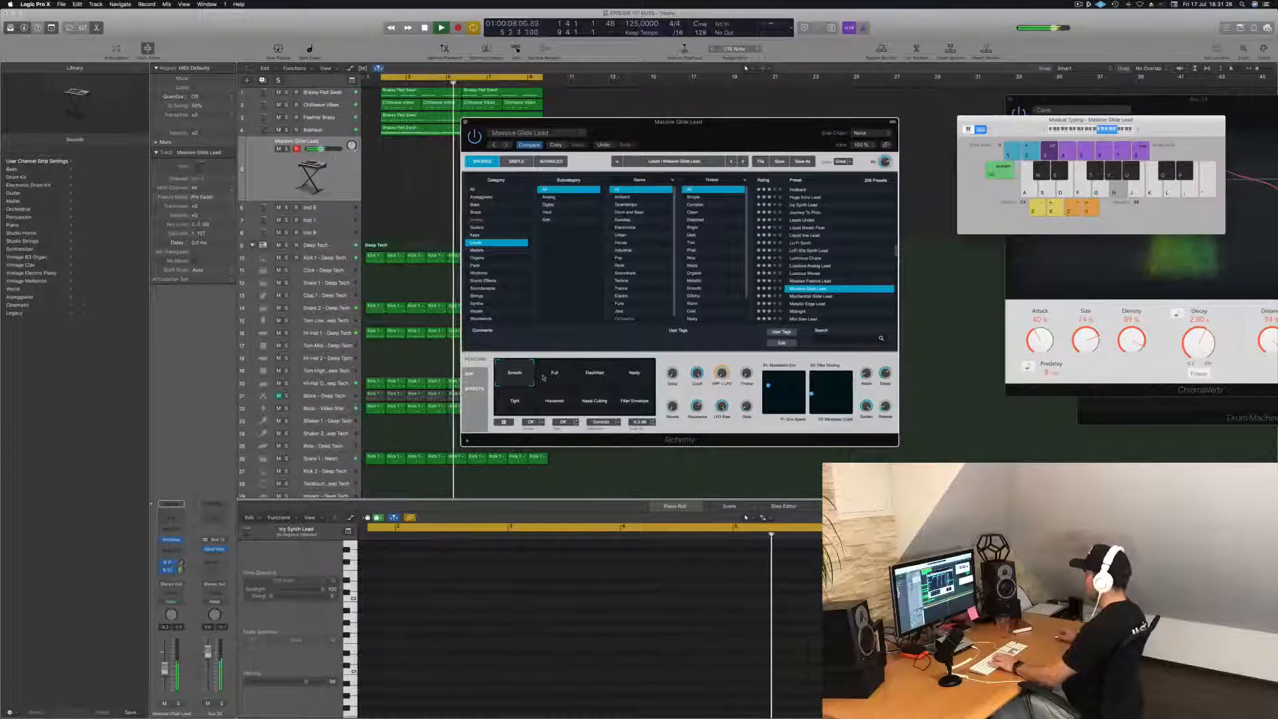
pyautogui.press('g')
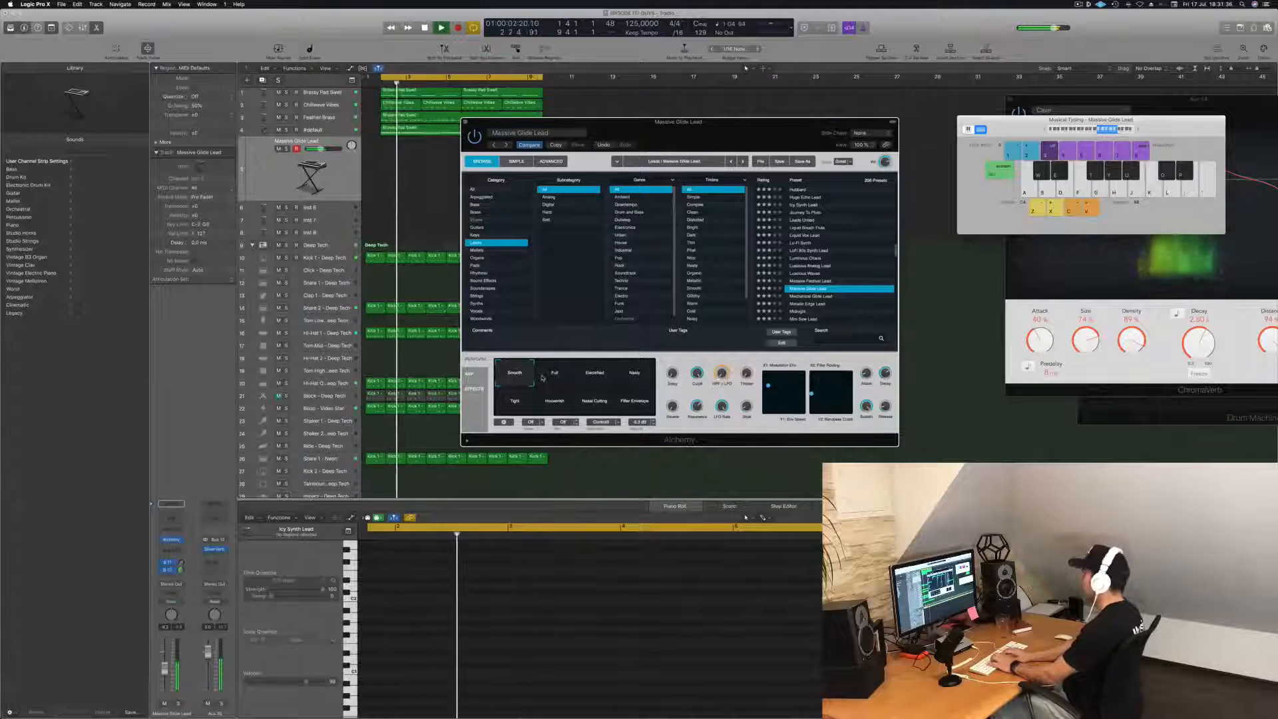
# Step: Record a lead melody with Massive Glide Lead over the cycled loop
pyautogui.press('r')
pyautogui.press('k')
pyautogui.press('g')
pyautogui.press('h')
pyautogui.press('l')
pyautogui.press('j')
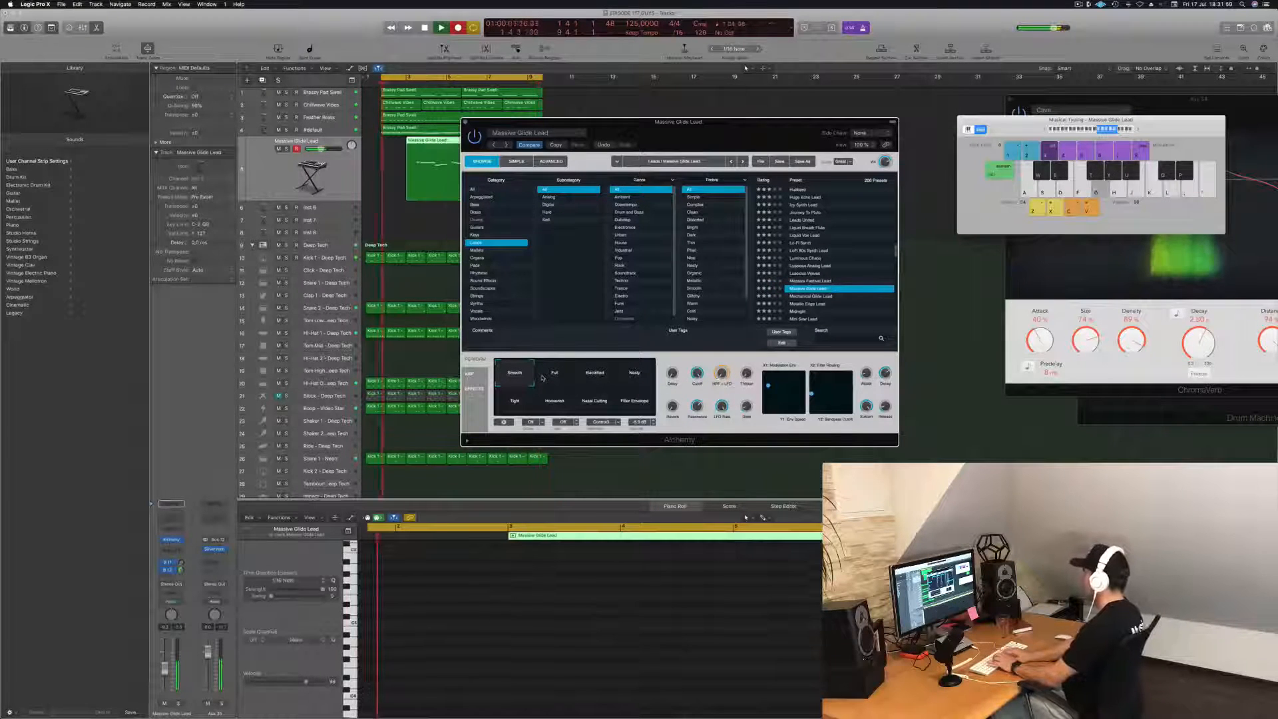
pyautogui.press('l')
pyautogui.press('g')
pyautogui.press('k')
pyautogui.press('j')
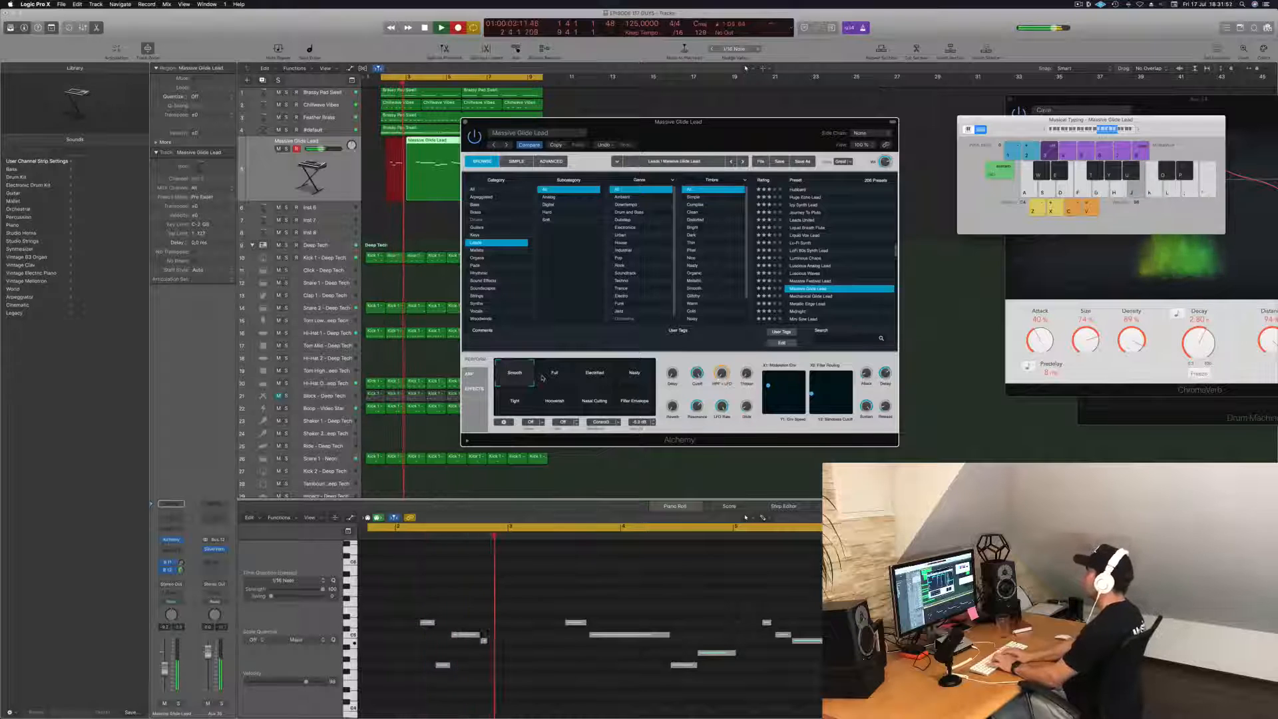
pyautogui.press('l')
pyautogui.press('k')
pyautogui.press('j')
pyautogui.press('g')
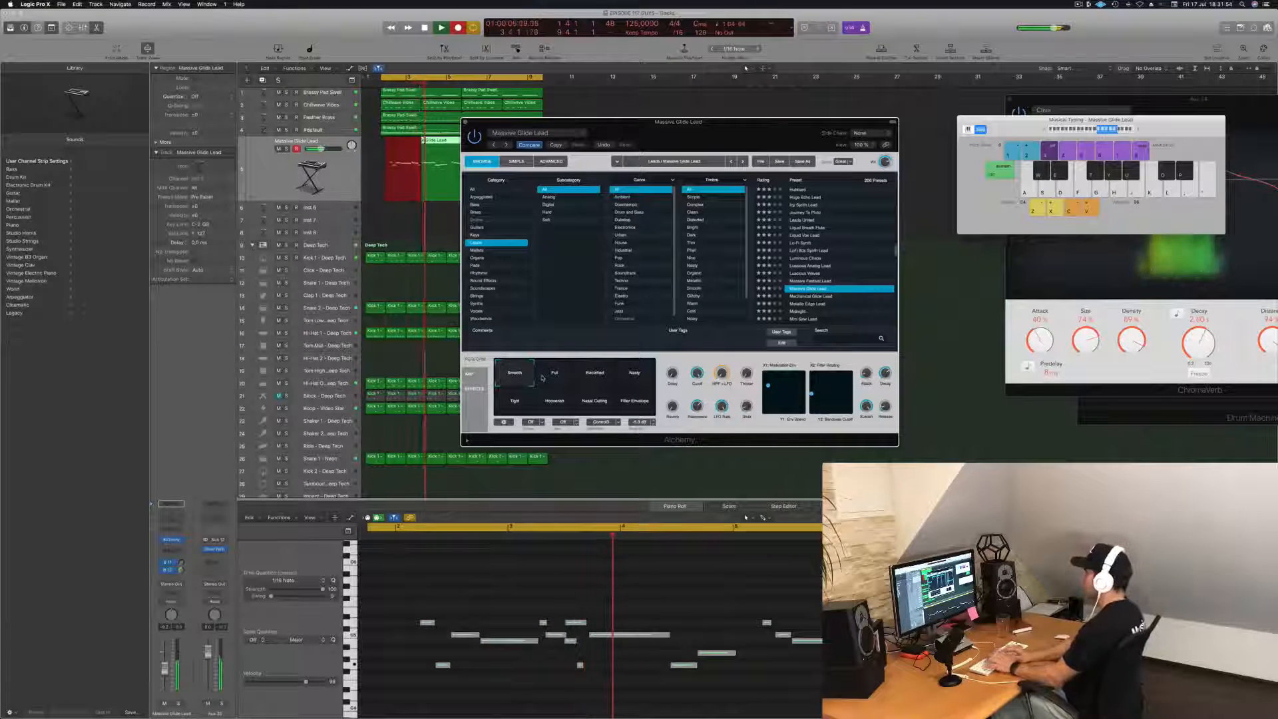
# Step: Move the Alchemy window aside, stop playback and delete the recorded lead region
pyautogui.moveTo(678, 122); pyautogui.dragTo(912, 162)
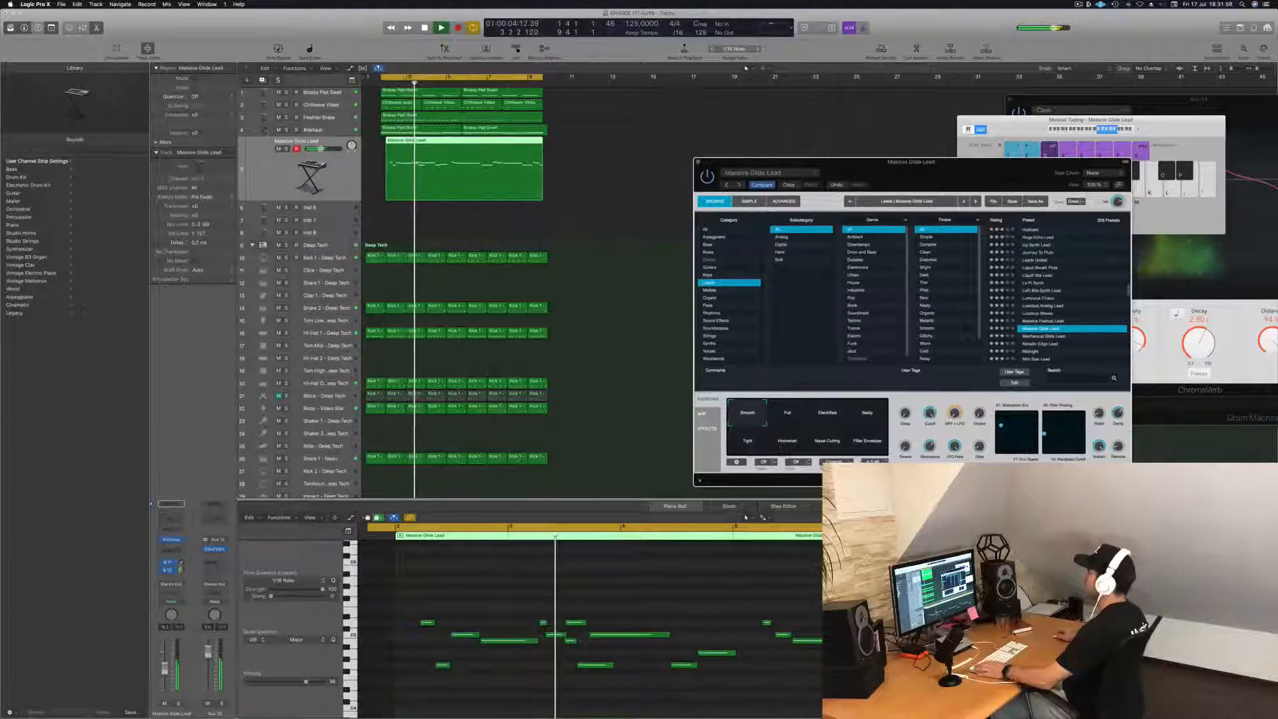
pyautogui.click(483, 175)
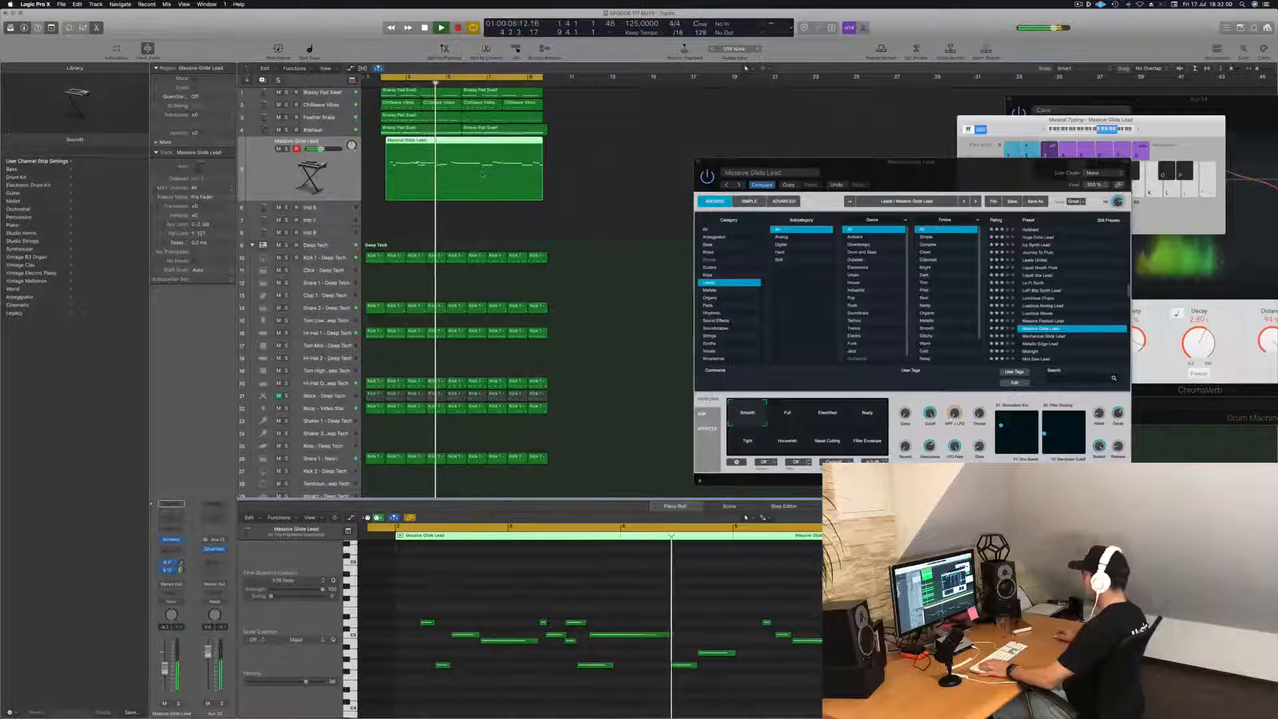
pyautogui.scroll(-2, 729, 624)
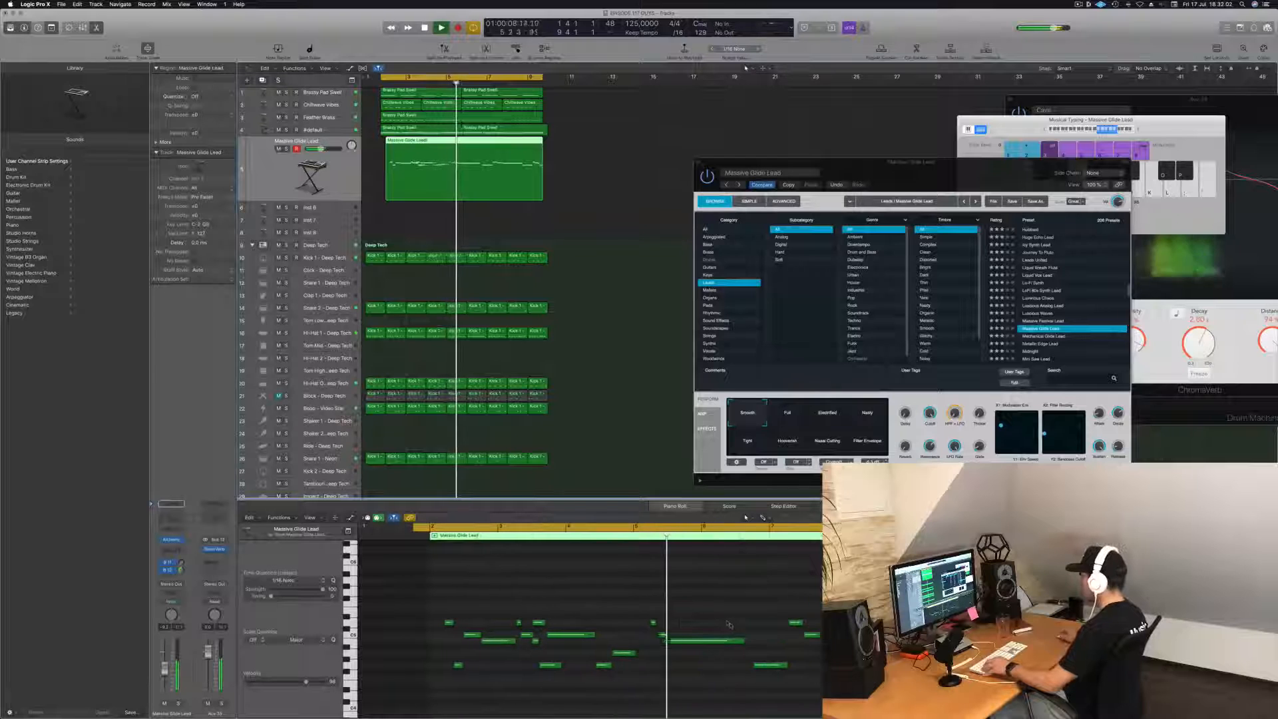
pyautogui.press('space')
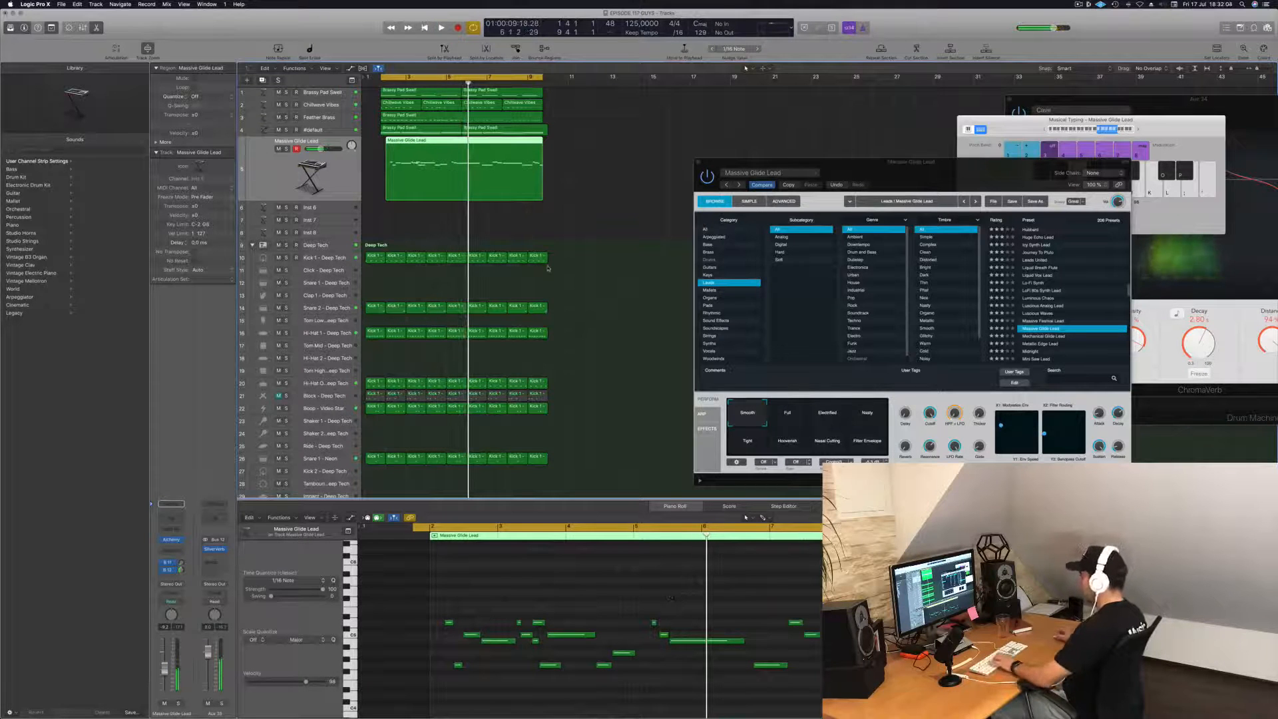
pyautogui.press('Delete')
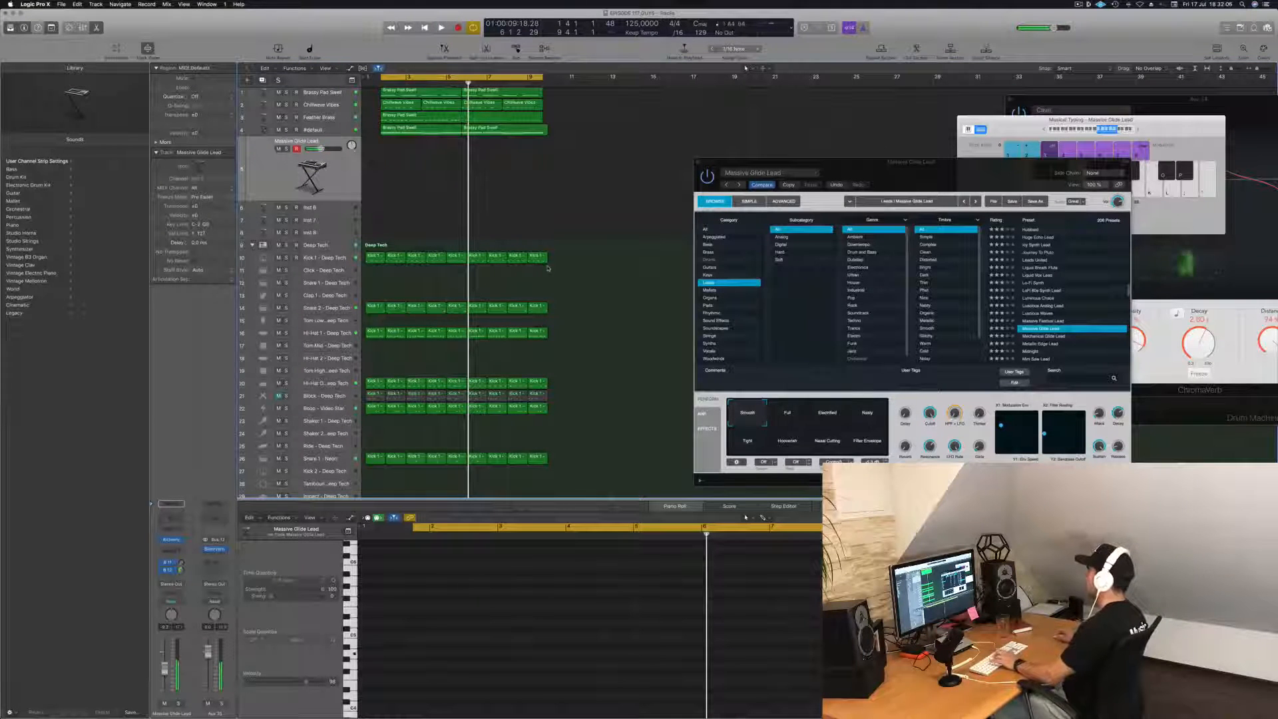
# Step: Audition other variations of Massive Glide Lead and return to Smooth
pyautogui.click(791, 417)
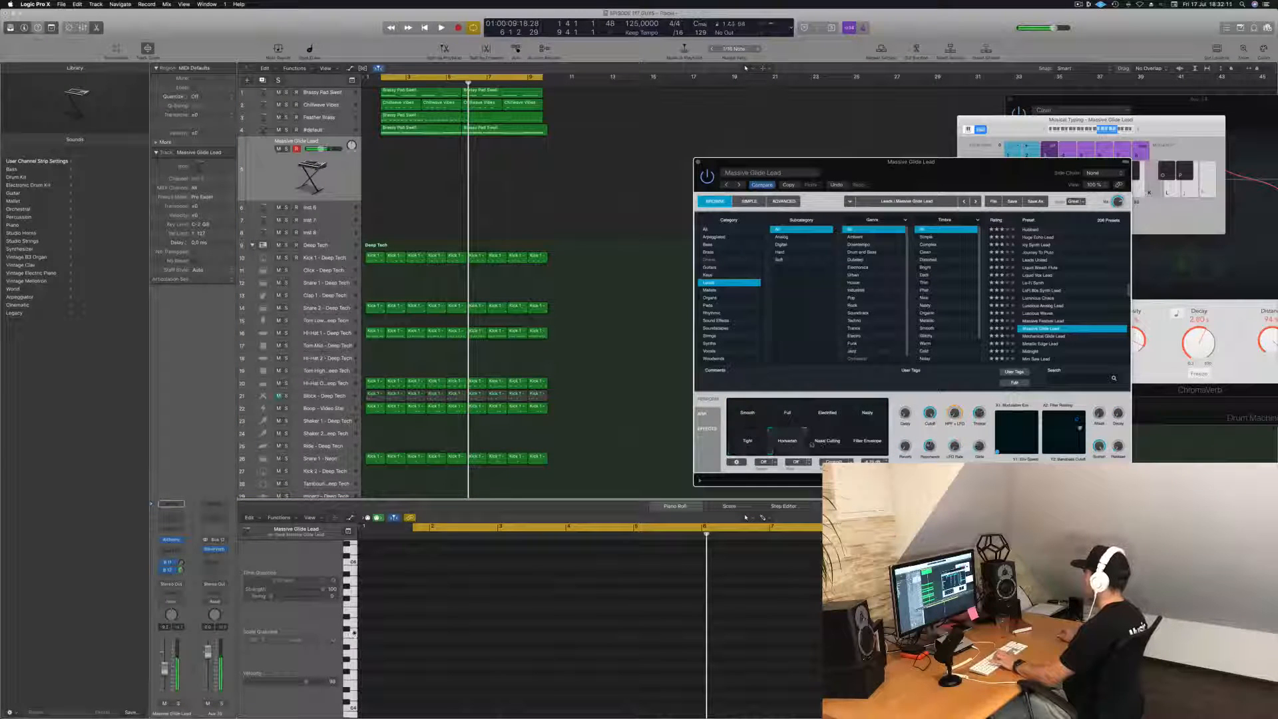
pyautogui.click(746, 417)
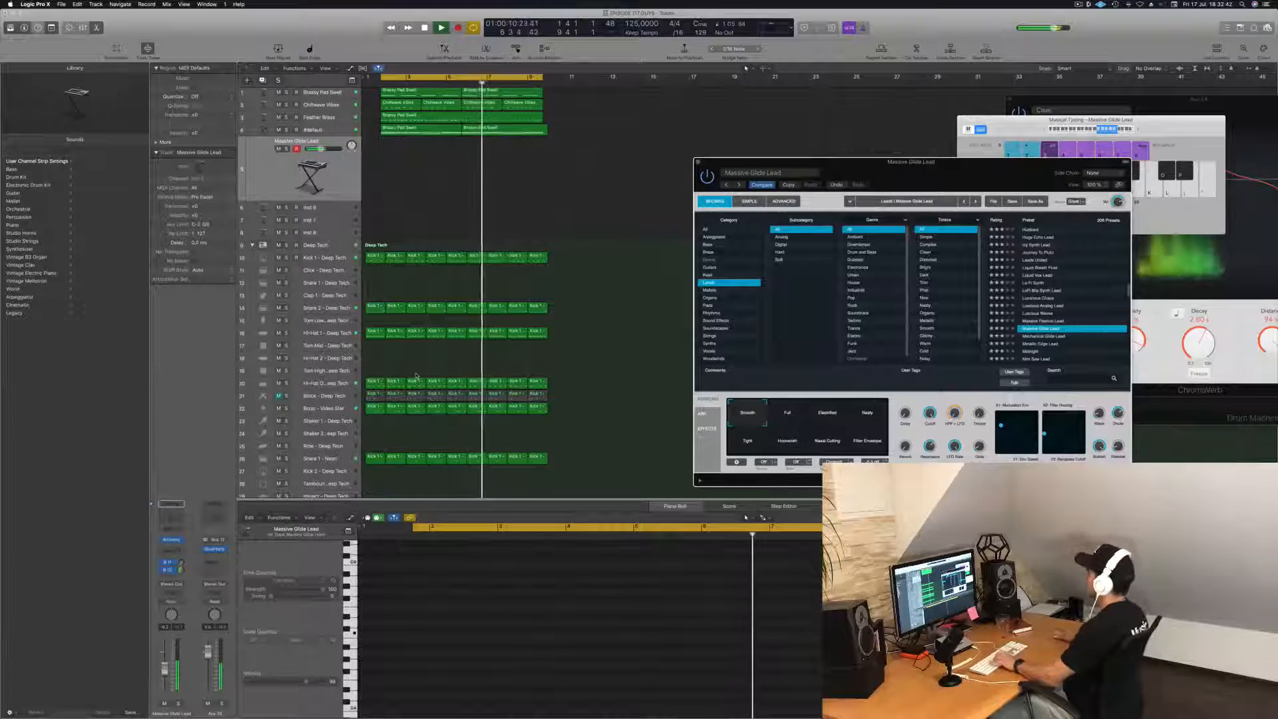
# Step: Audition the lead presets after Massive Glide Lead in Alchemy and choose Mini Saw Lead
pyautogui.press('Down')
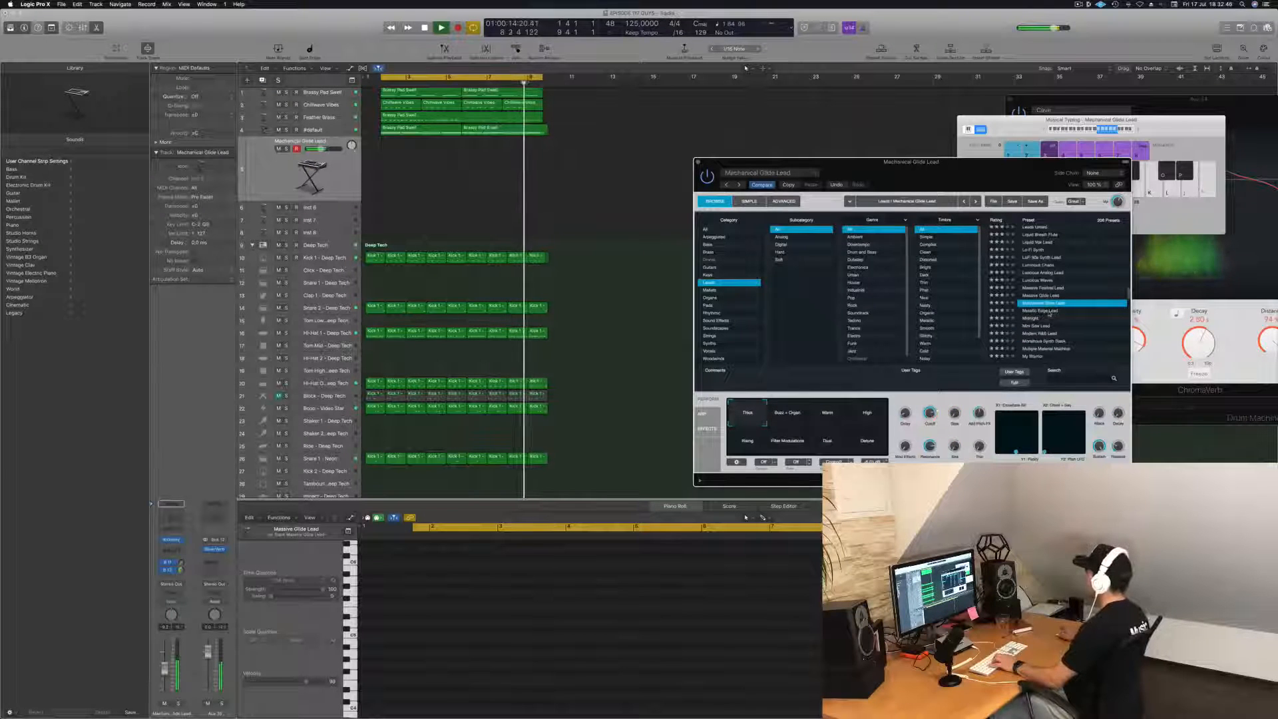
pyautogui.press('Down')
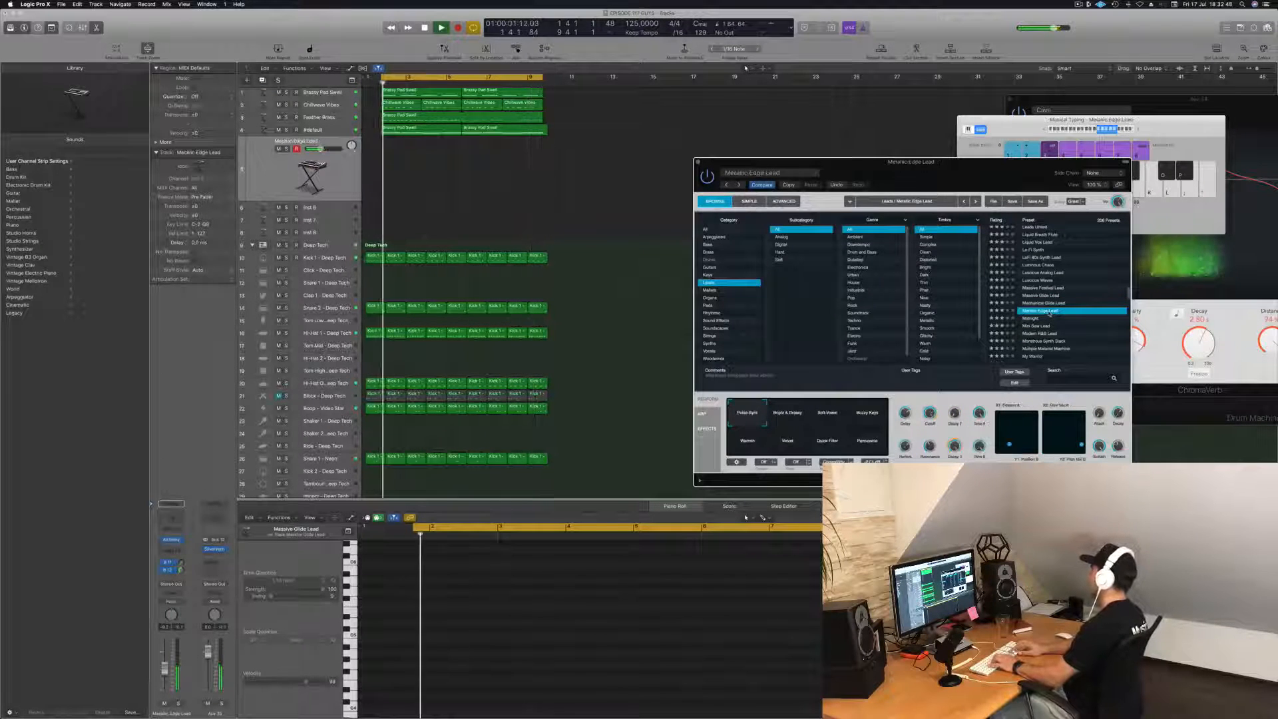
pyautogui.press('Down')
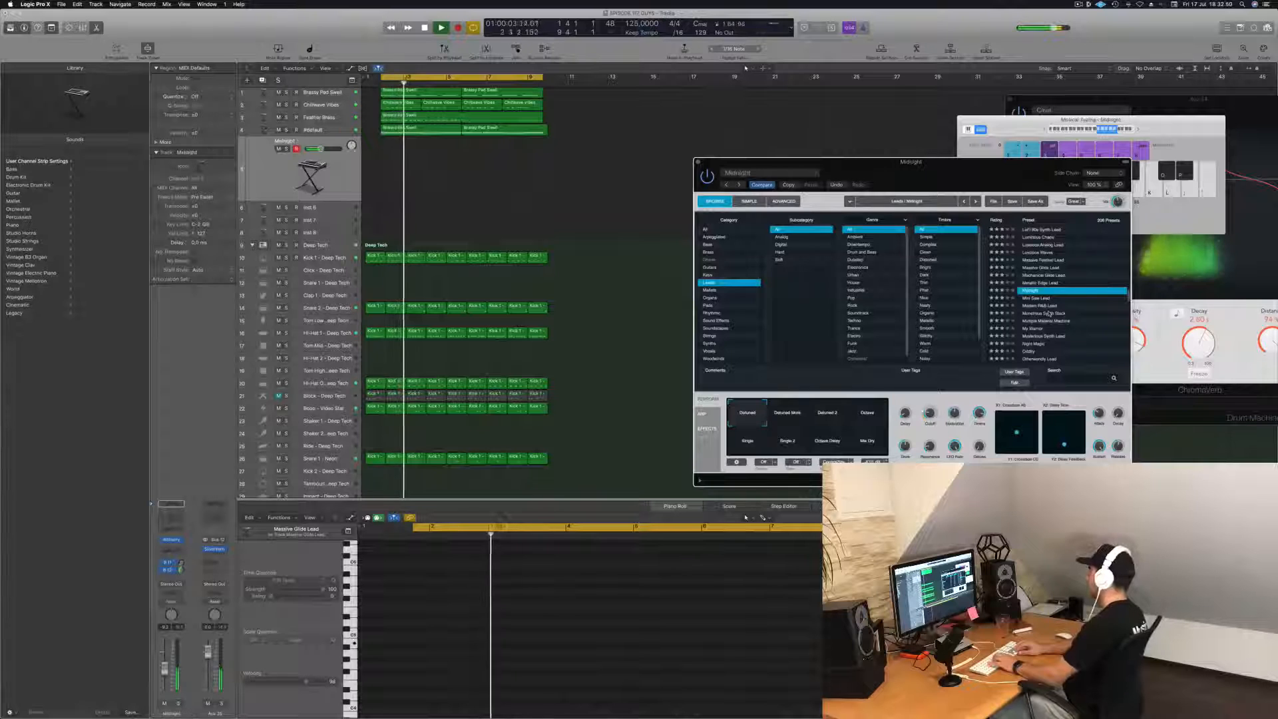
pyautogui.press('Down')
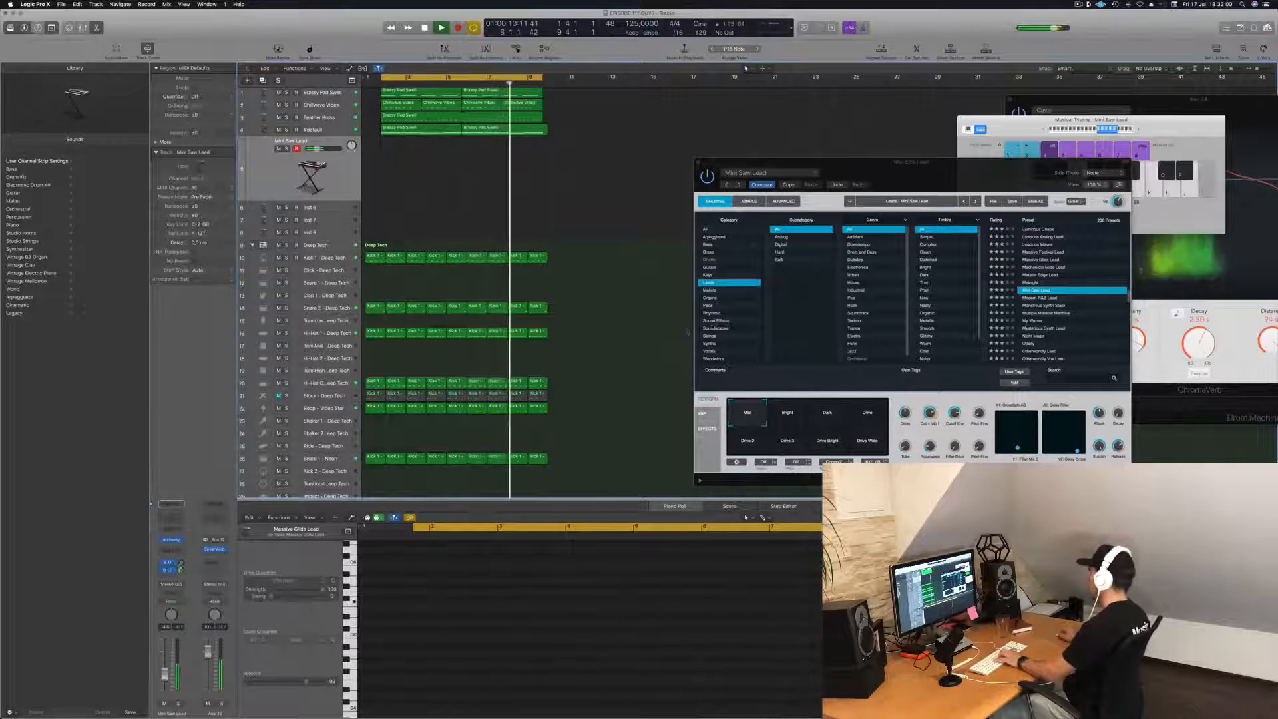
# Step: Compare Musical Typing octaves and try out melody notes with Mini Saw Lead over the loop
pyautogui.click(1093, 132)
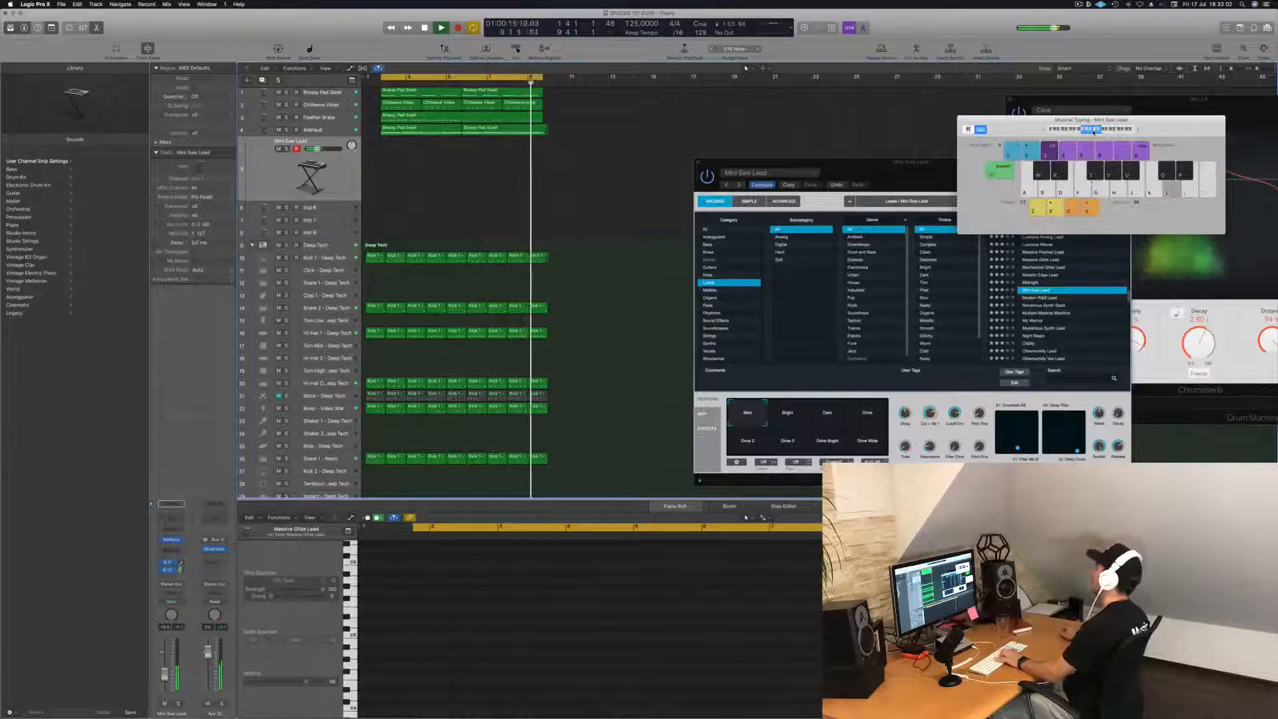
pyautogui.click(1105, 131)
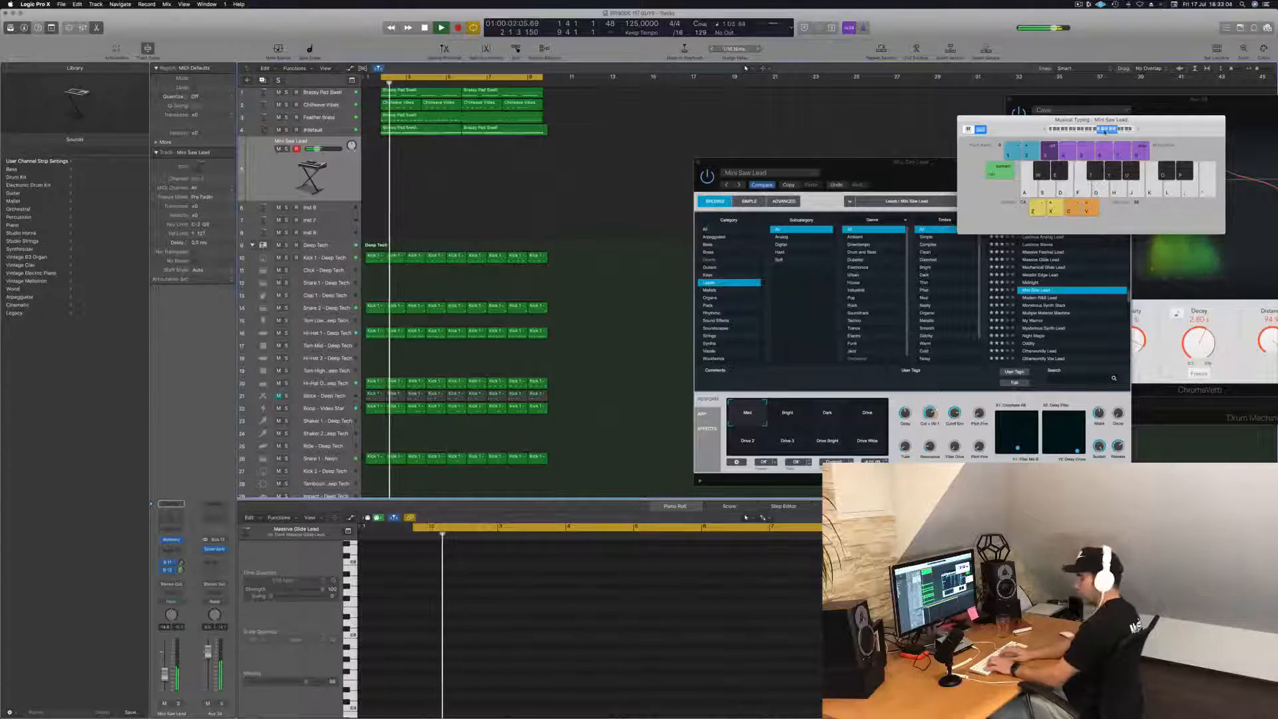
pyautogui.press('f')
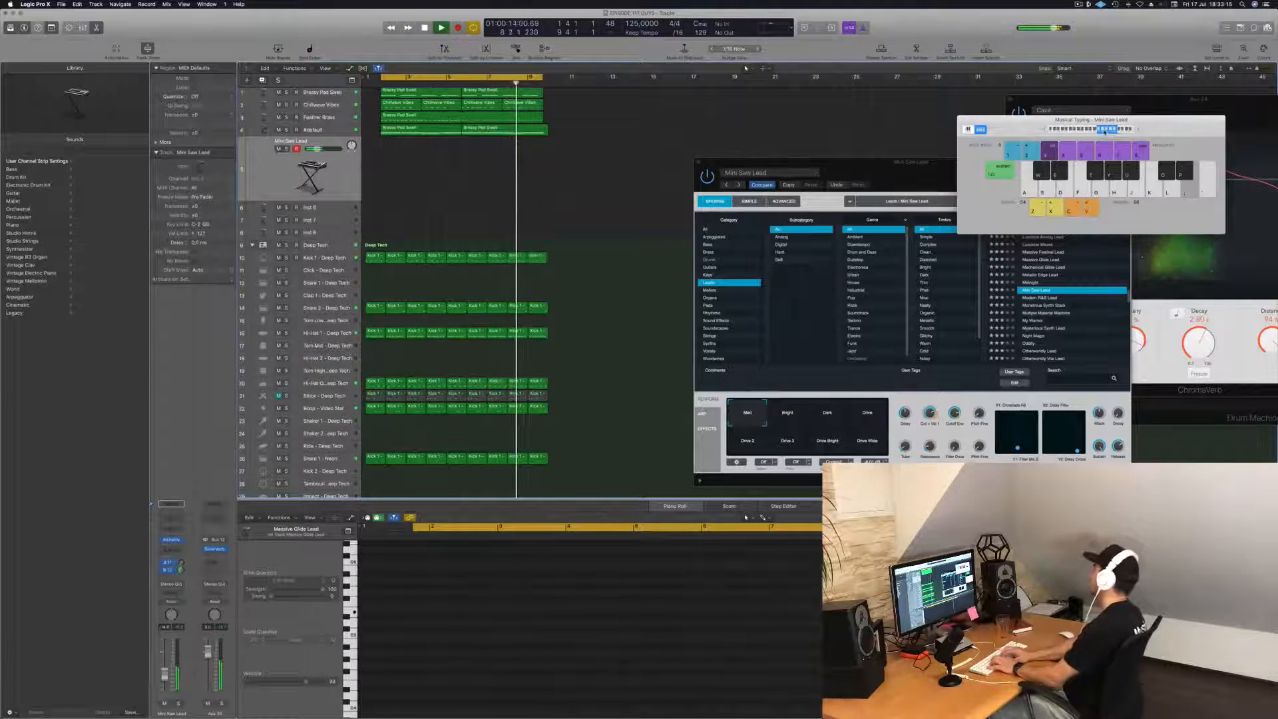
pyautogui.press('h')
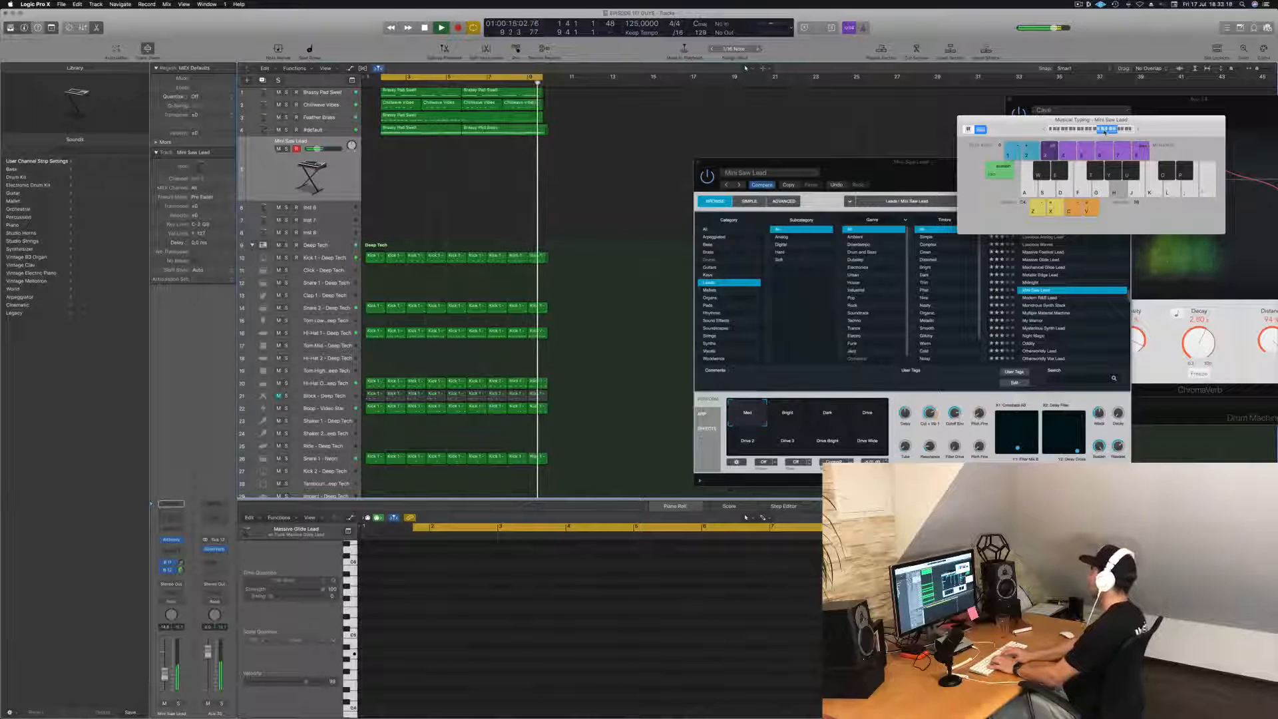
pyautogui.press('h')
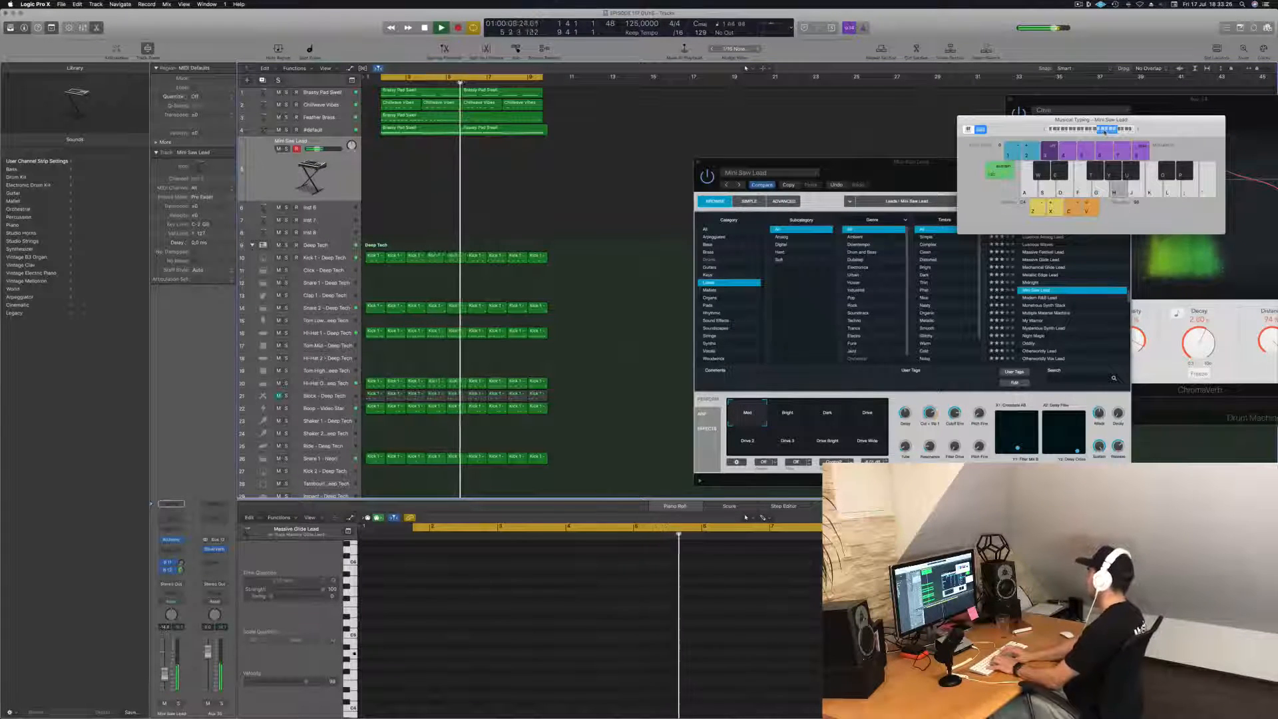
# Step: Record a repeating lead melody with Mini Saw Lead over the cycled loop and stop recording
pyautogui.press('r')
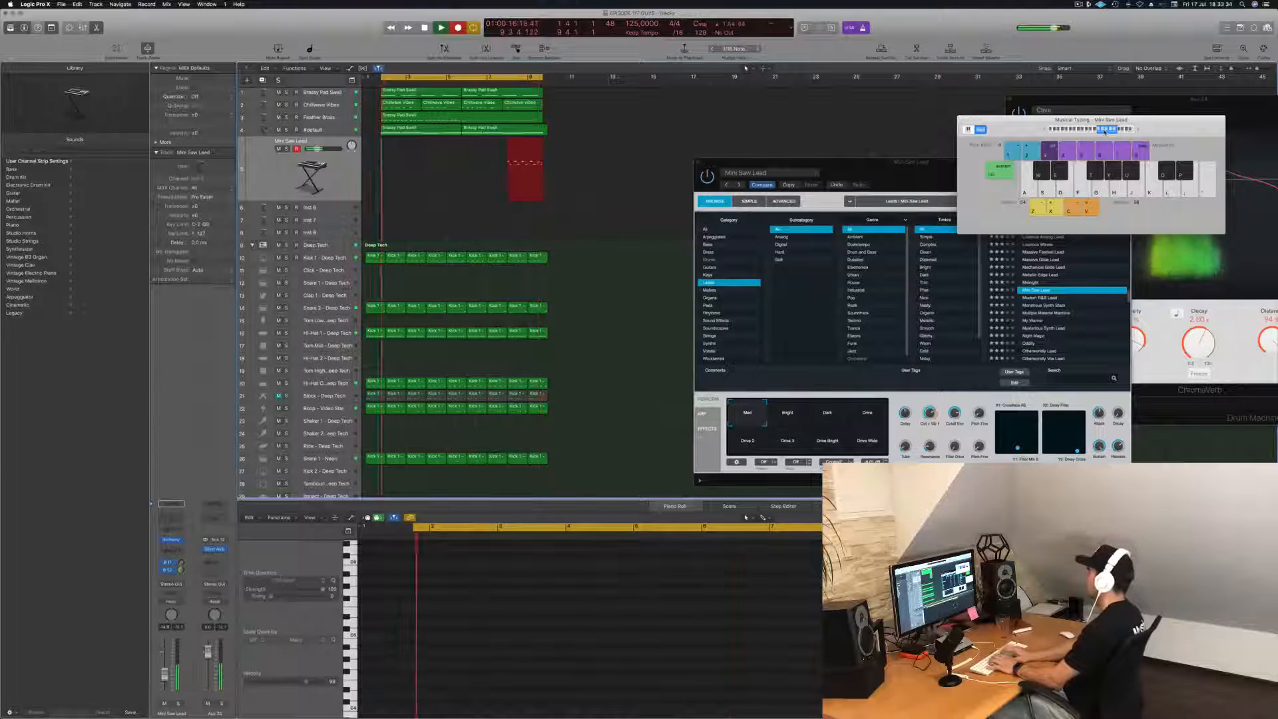
pyautogui.press(';')
pyautogui.press('h')
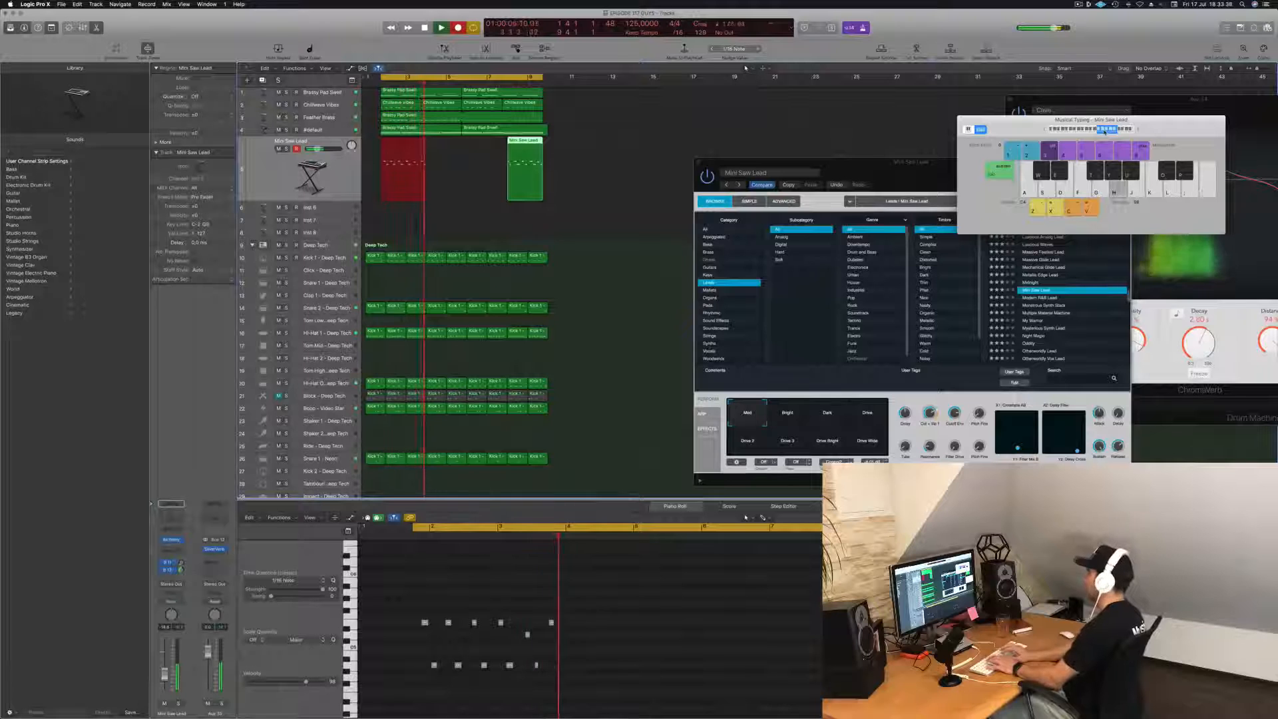
pyautogui.press('h')
pyautogui.press(';')
pyautogui.press(';')
pyautogui.press('h')
pyautogui.press('h')
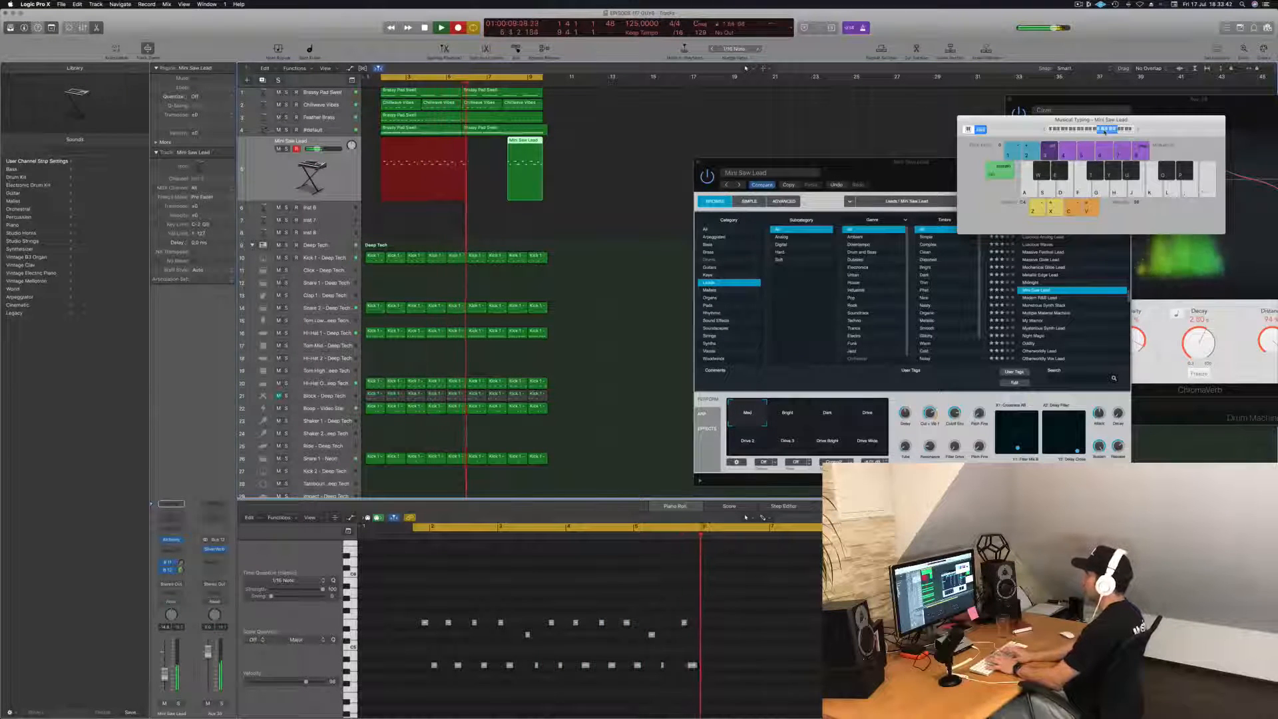
pyautogui.press(';')
pyautogui.press(';')
pyautogui.press('h')
pyautogui.press('l')
pyautogui.press('h')
pyautogui.press(';')
pyautogui.press('h')
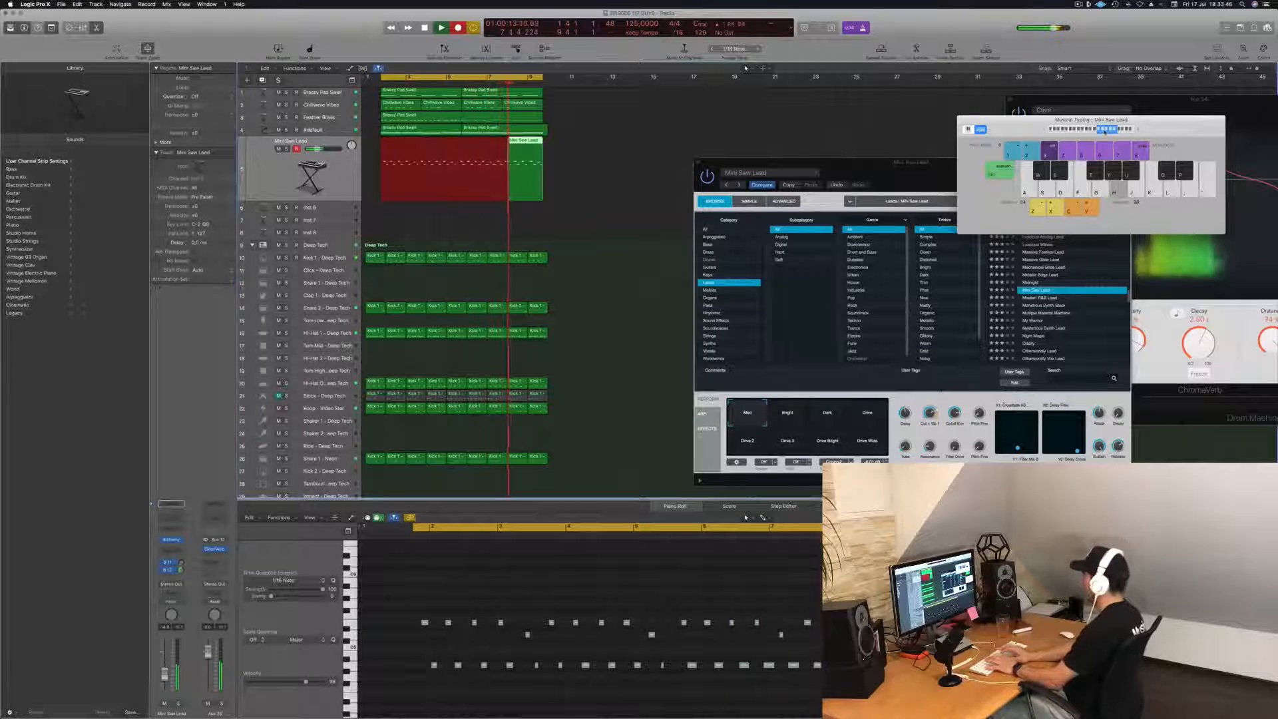
pyautogui.press('space')
# Step: Quantize all notes of the recorded lead melody to 1/16 notes and play the result back
pyautogui.press('space')
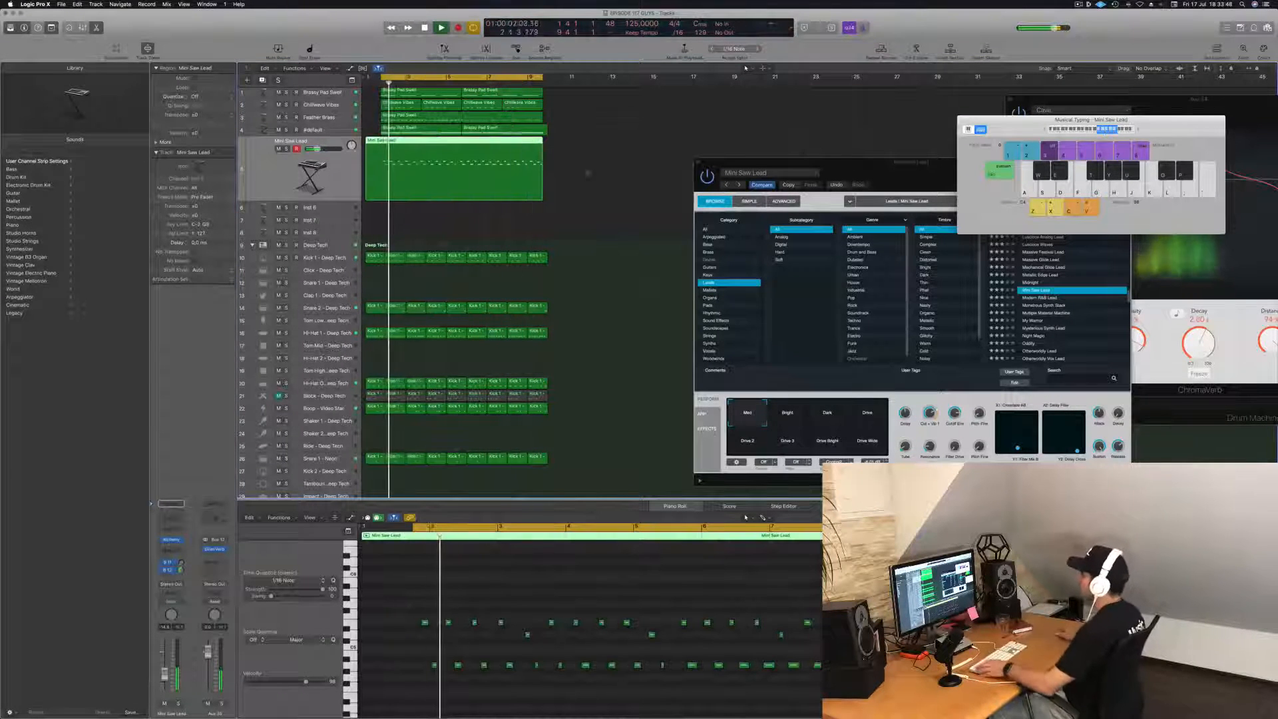
pyautogui.click(456, 646)
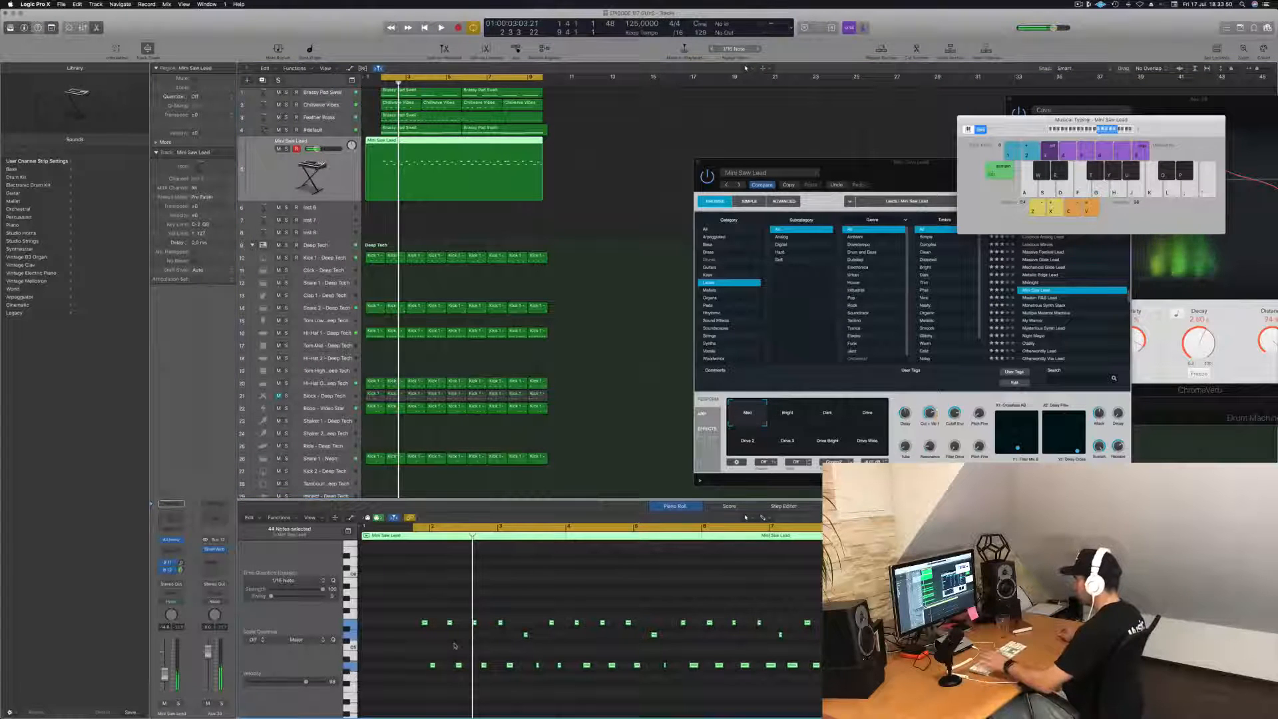
pyautogui.scroll(-2, 457, 645)
pyautogui.scroll(2, 464, 642)
pyautogui.scroll(1, 469, 641)
pyautogui.press('space')
pyautogui.press('z')
pyautogui.scroll(2, 556, 645)
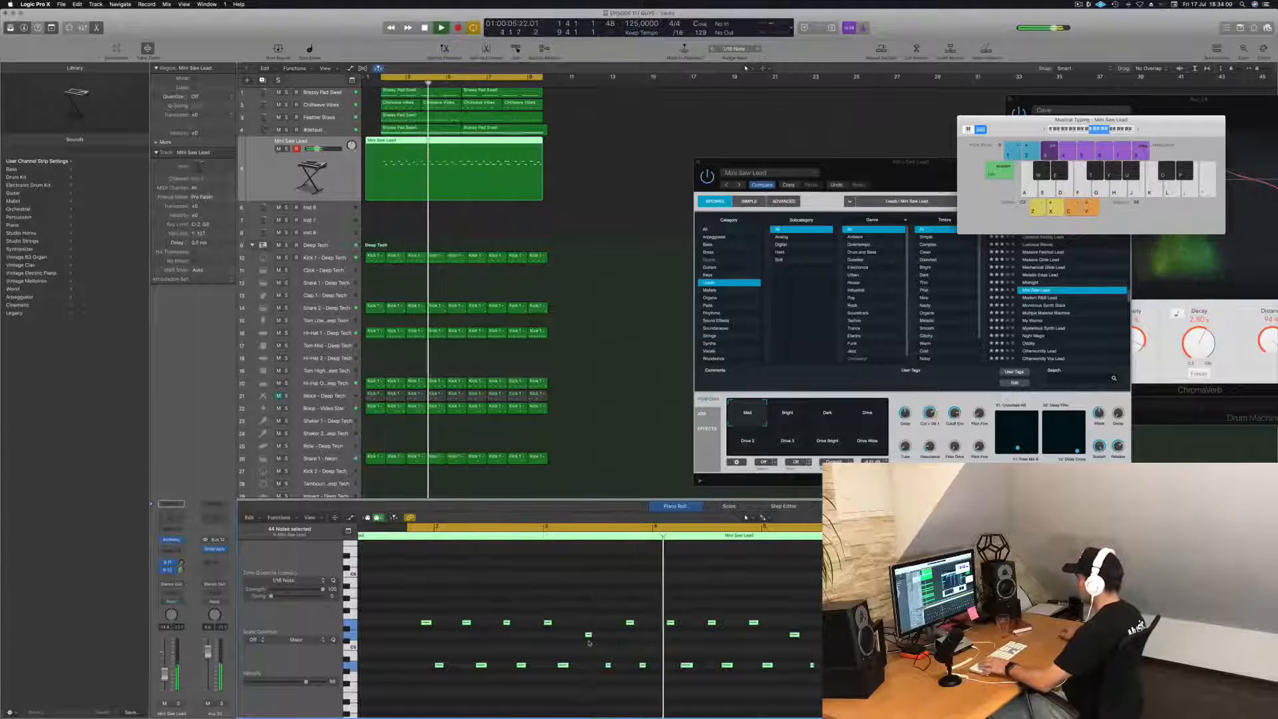
pyautogui.press('space')
pyautogui.press('space')
pyautogui.scroll(2, 599, 645)
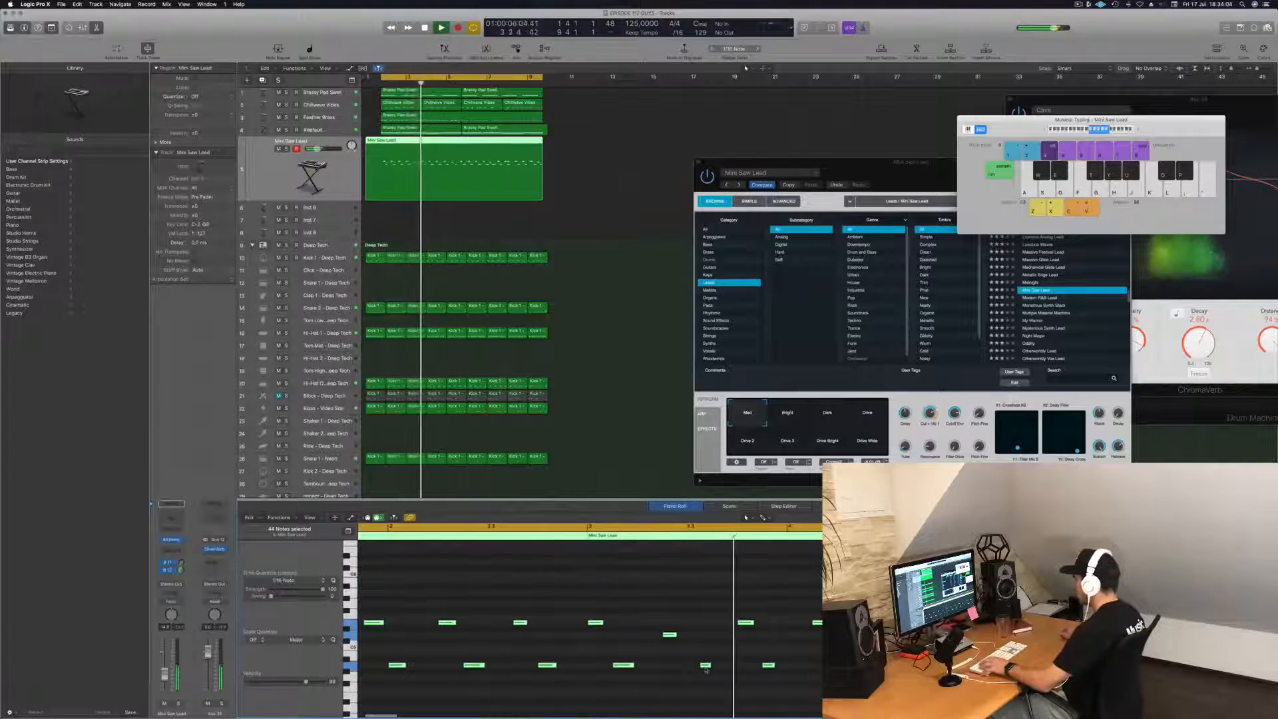
# Step: Correct individual off-beat notes of the lead melody in the Piano Roll while replaying the loop
pyautogui.press('space')
pyautogui.press('space')
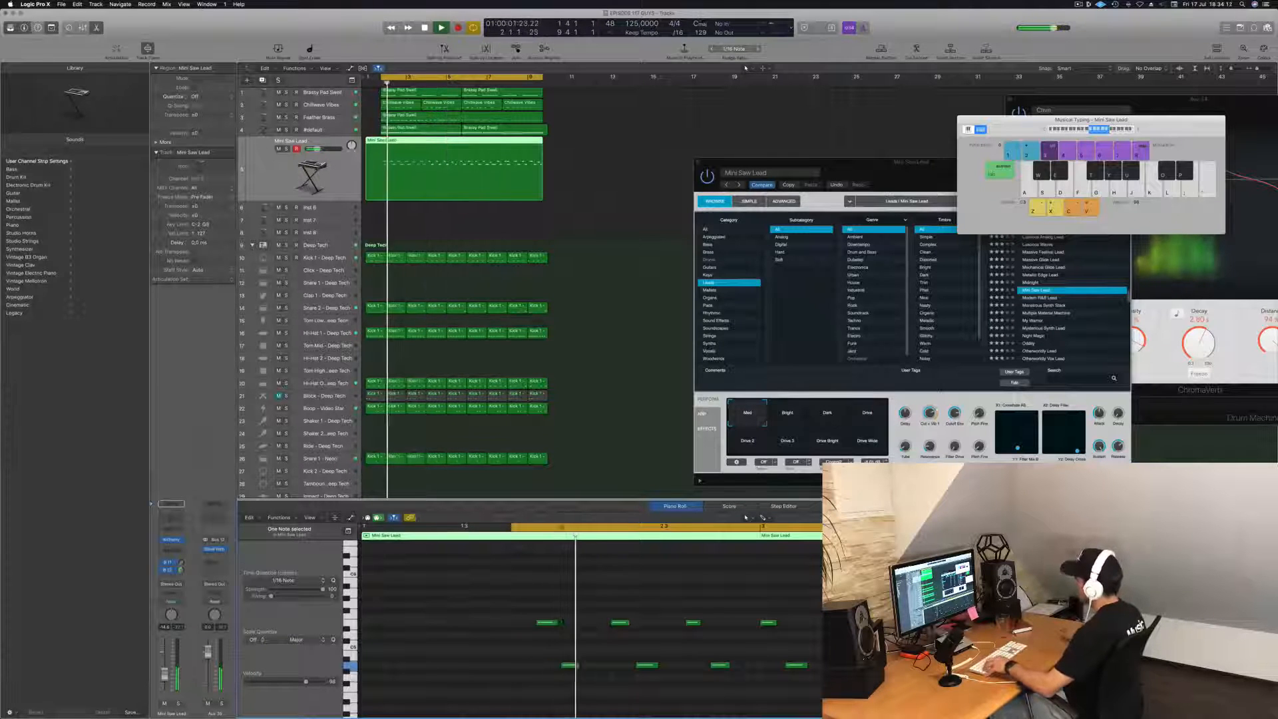
pyautogui.scroll(-3, 788, 665)
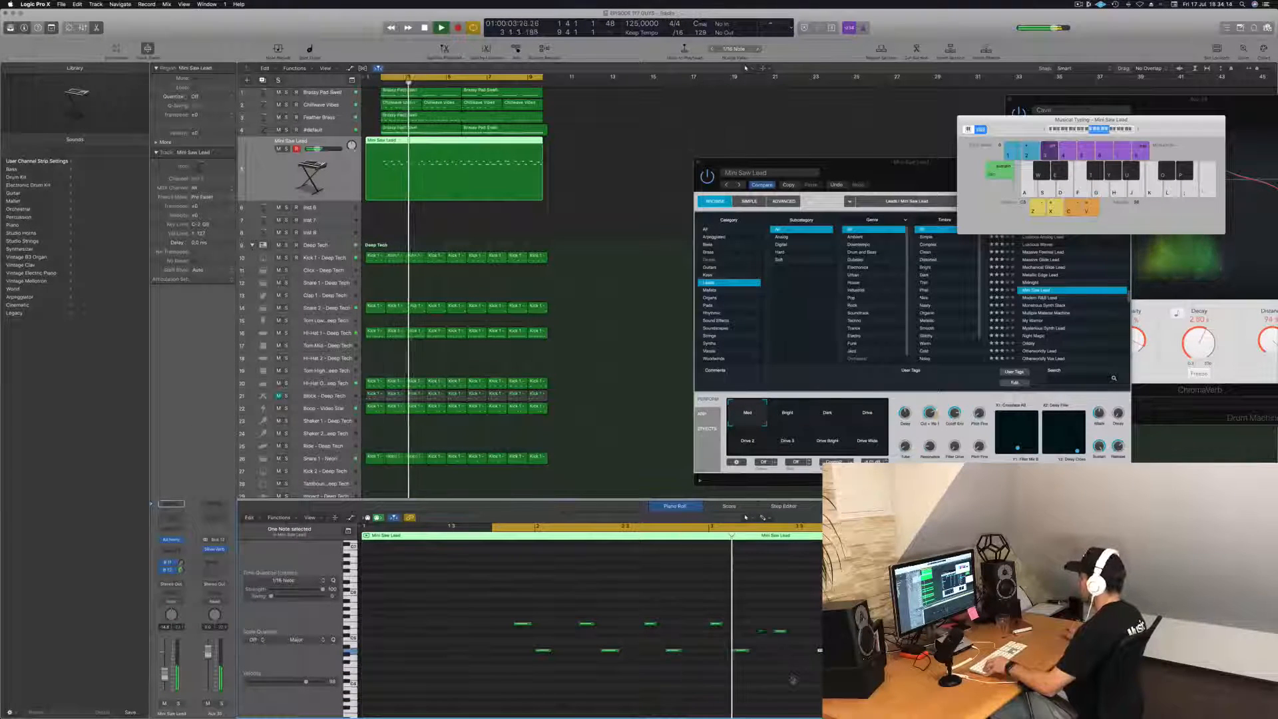
pyautogui.scroll(-2, 591, 629)
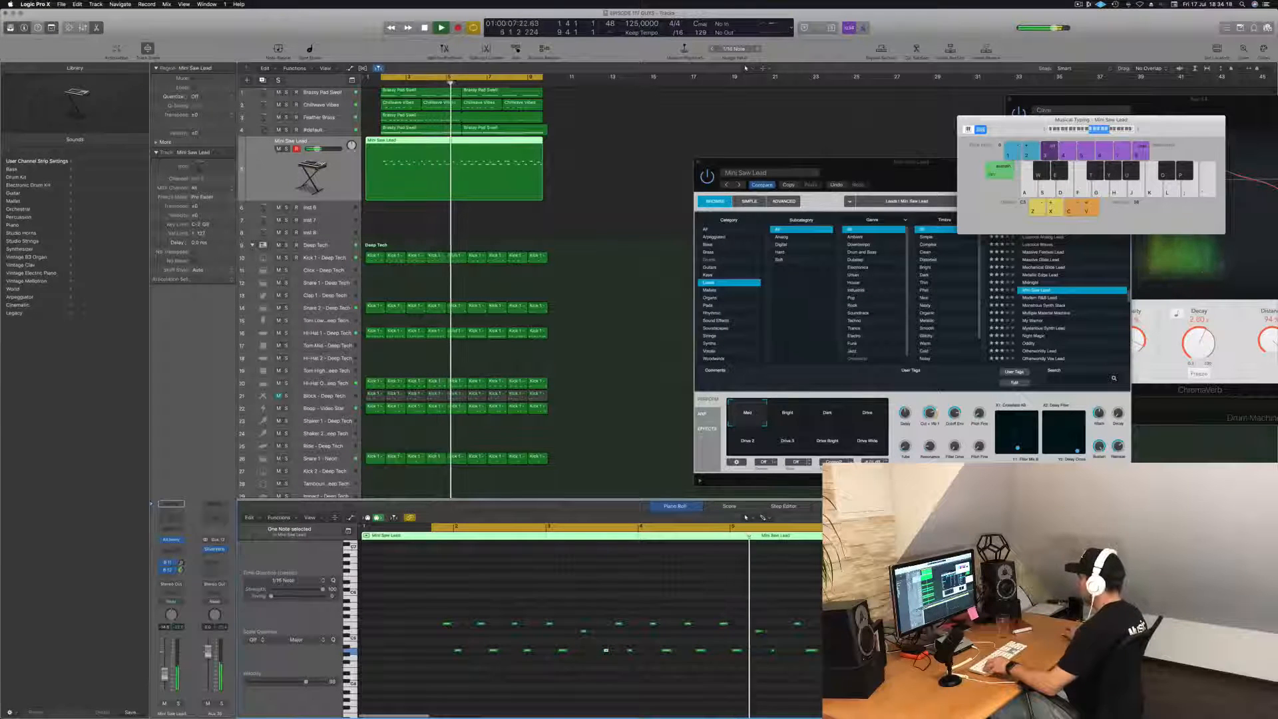
pyautogui.scroll(2, 792, 686)
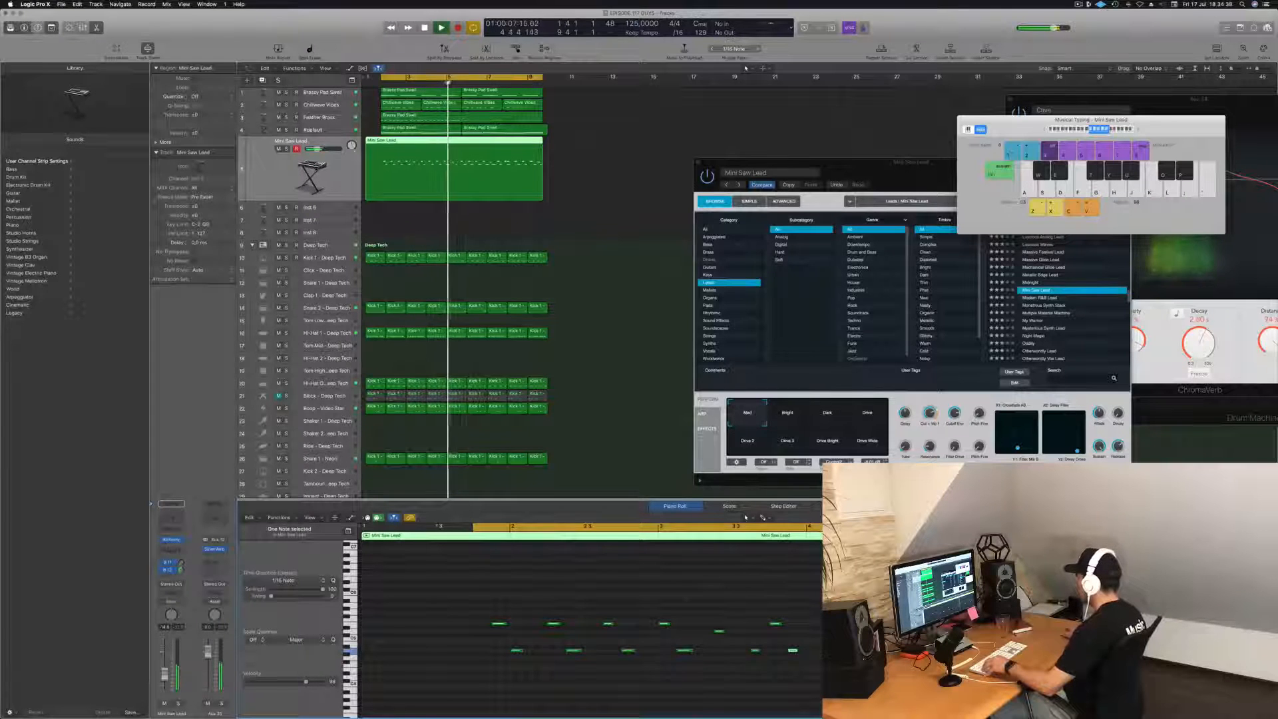
pyautogui.press('space')
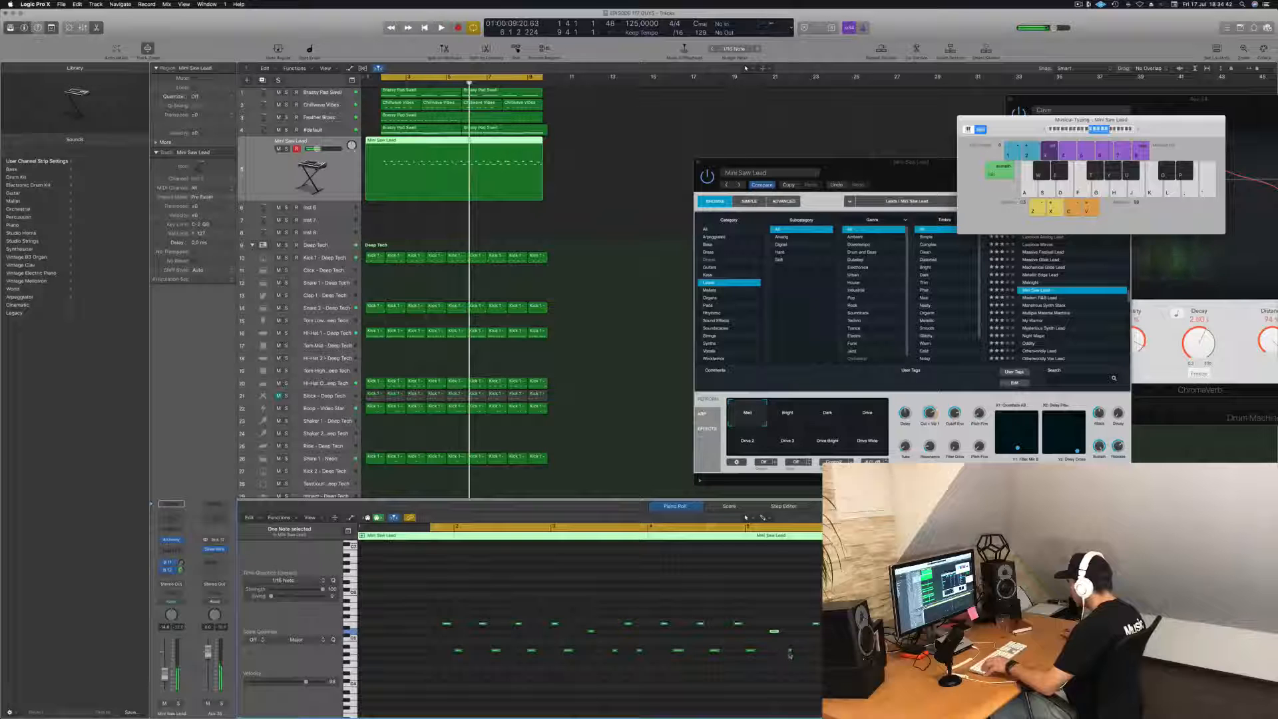
pyautogui.press('space')
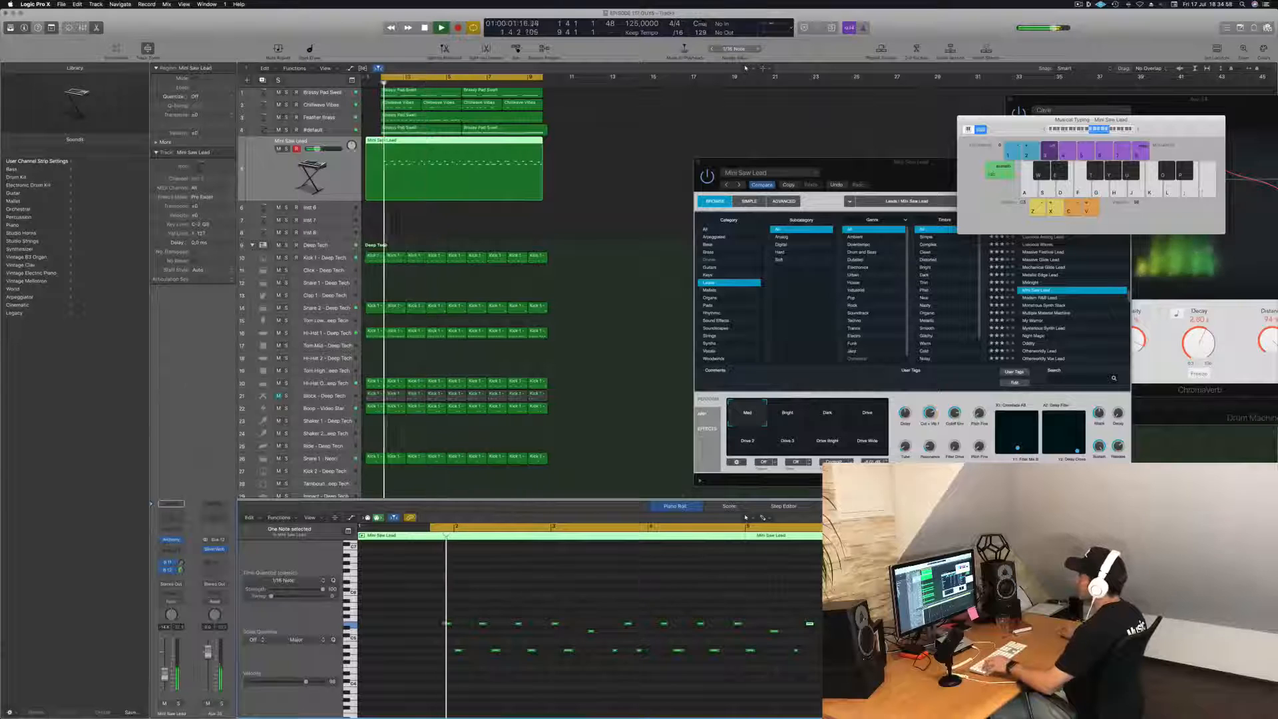
# Step: Split the lead region at the cycle start and delete the empty part before it
pyautogui.keyDown('super'); pyautogui.doubleClick(381, 143); pyautogui.keyUp('super')
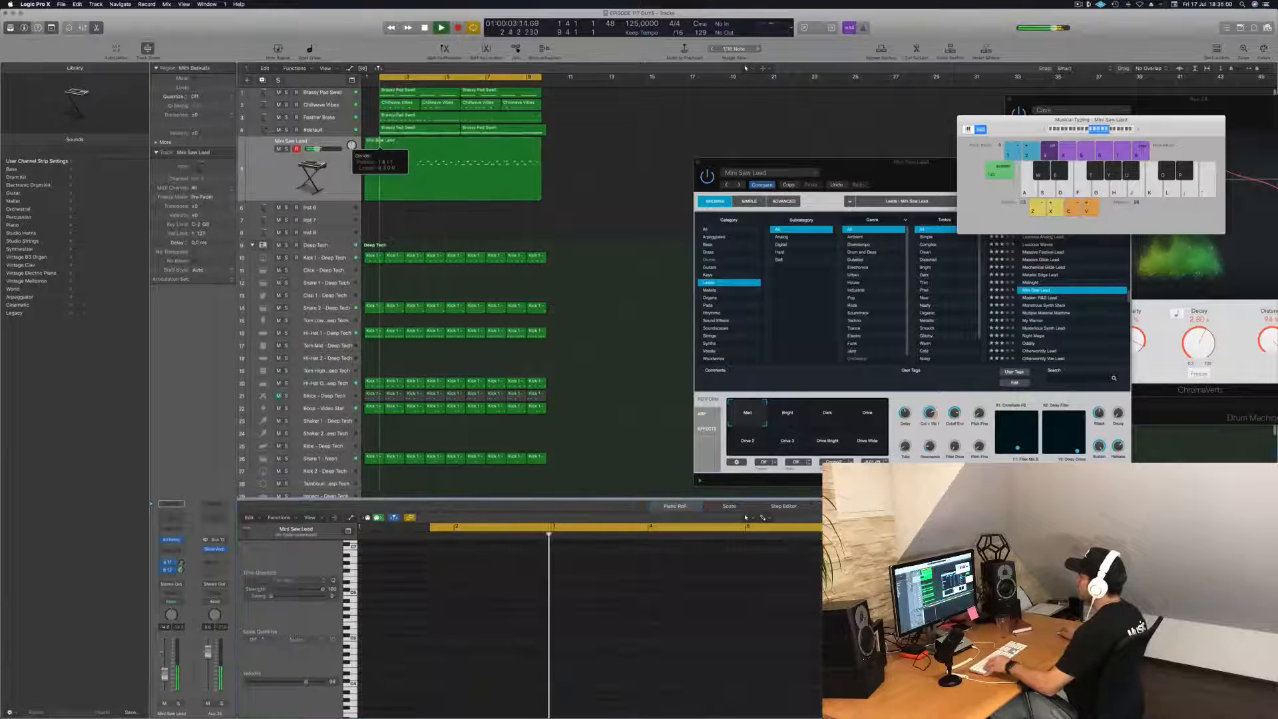
pyautogui.click(375, 142)
pyautogui.press('Delete')
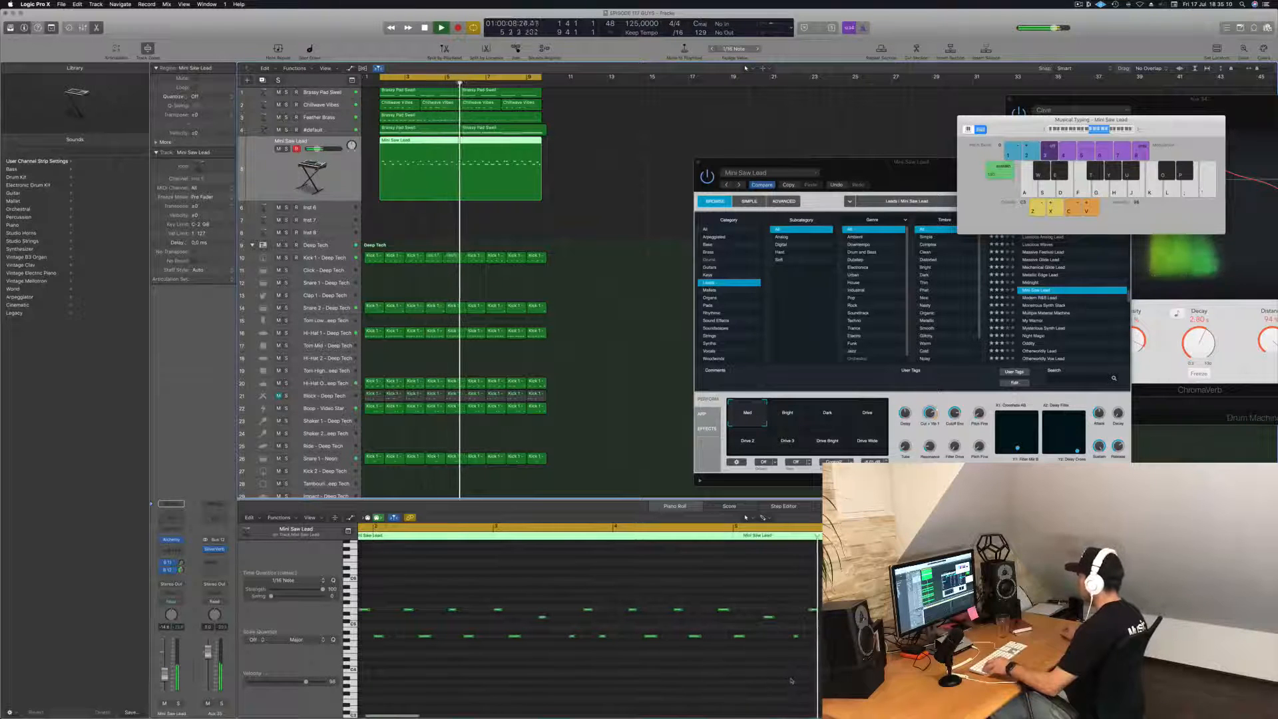
# Step: Check the lead melody's later notes, split the region at the middle of the loop and delete its second half
pyautogui.click(813, 610)
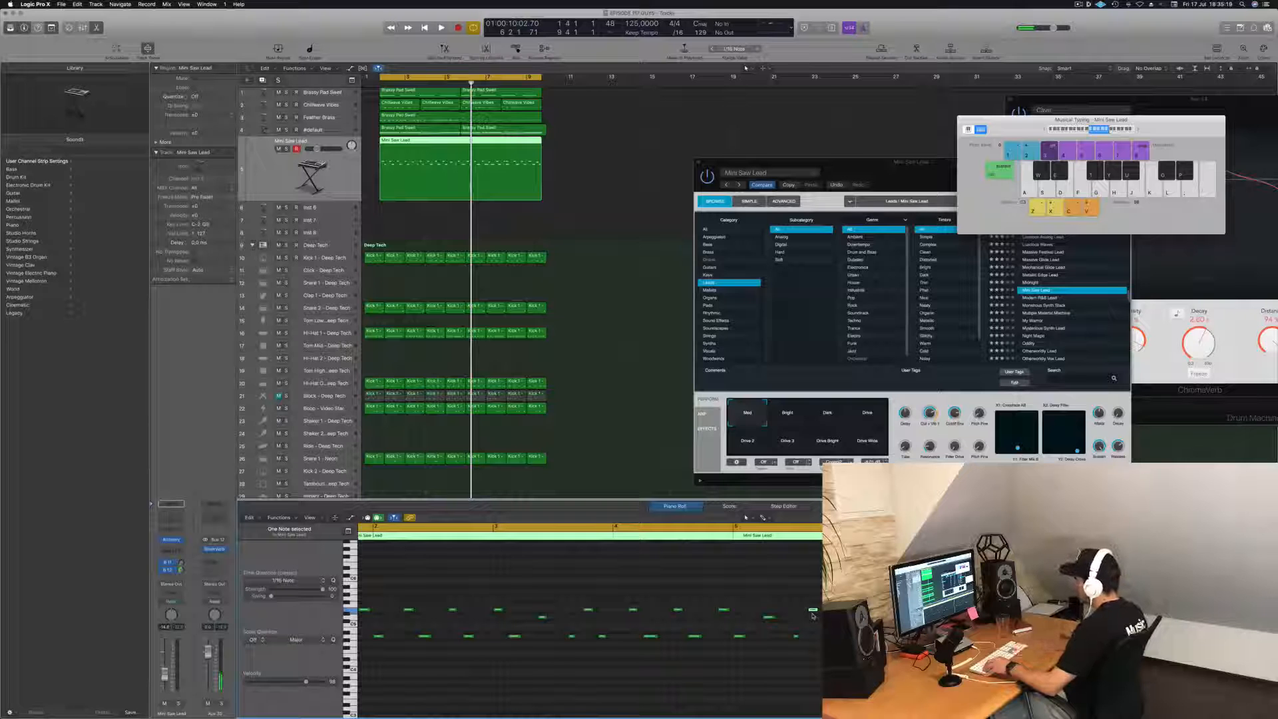
pyautogui.press('space')
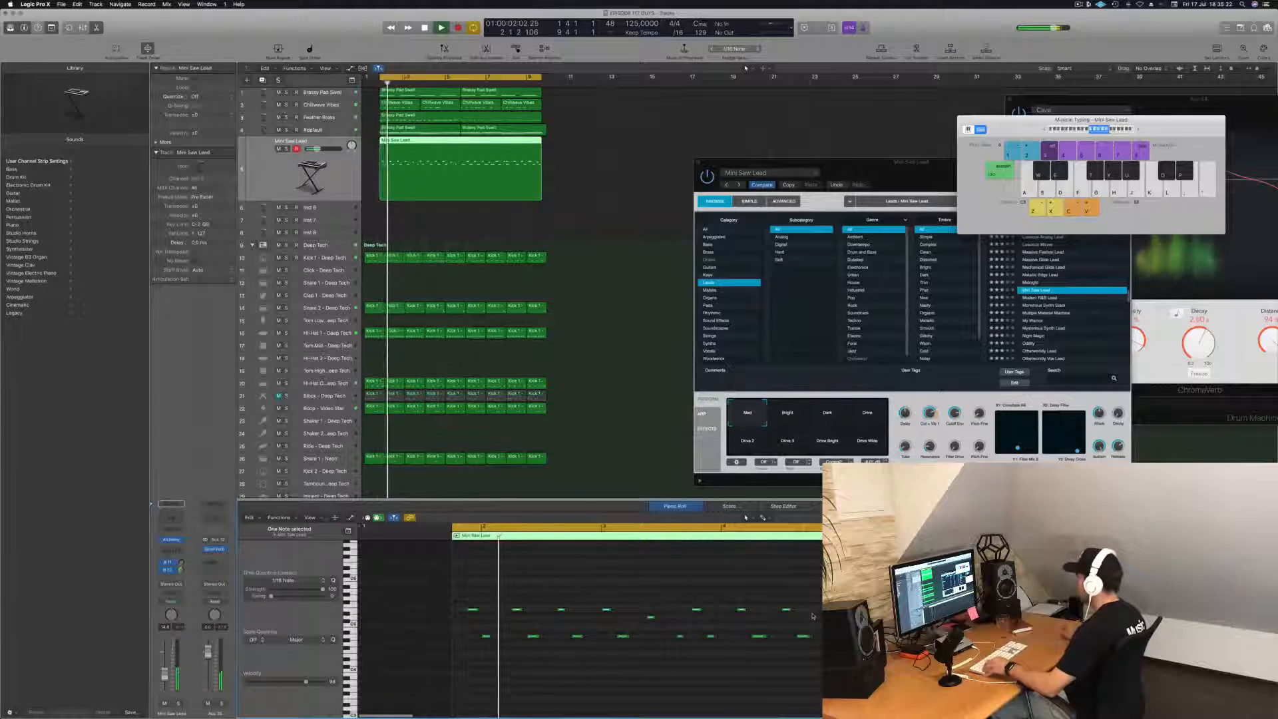
pyautogui.scroll(-5, 725, 602)
pyautogui.hscroll(1, 728, 601)
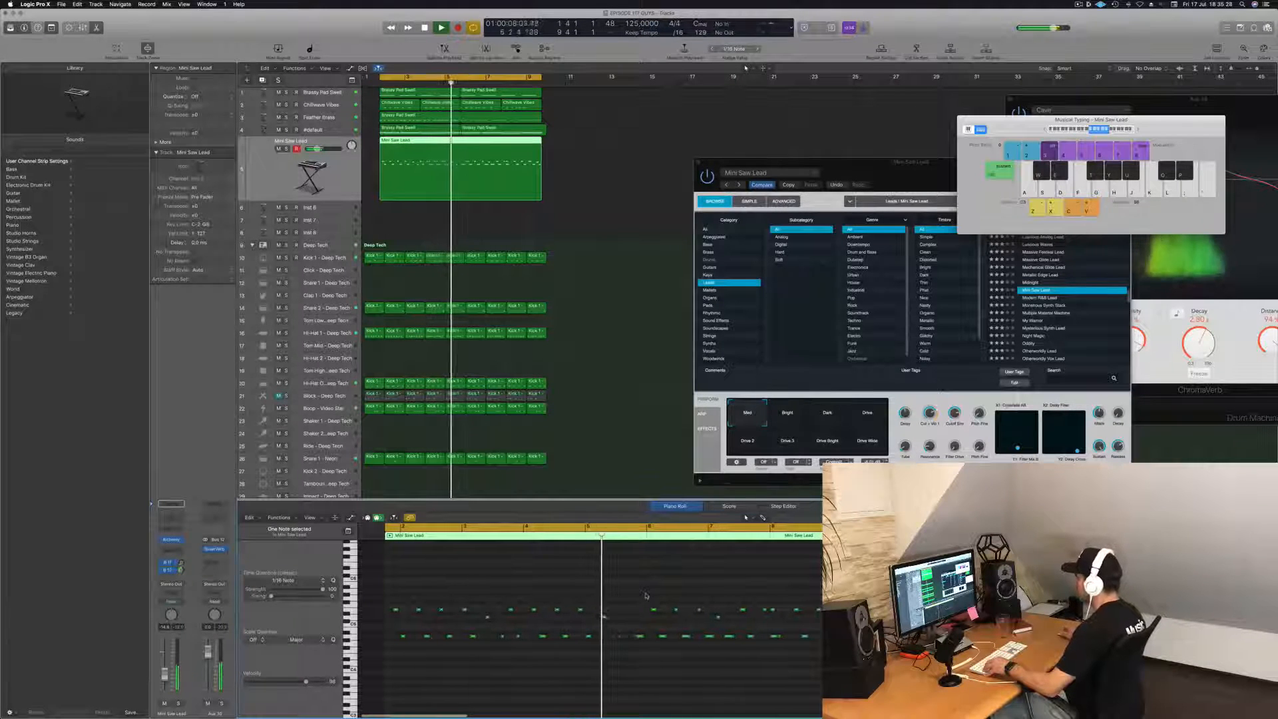
pyautogui.scroll(1, 644, 594)
pyautogui.moveTo(644, 595); pyautogui.dragTo(826, 705)
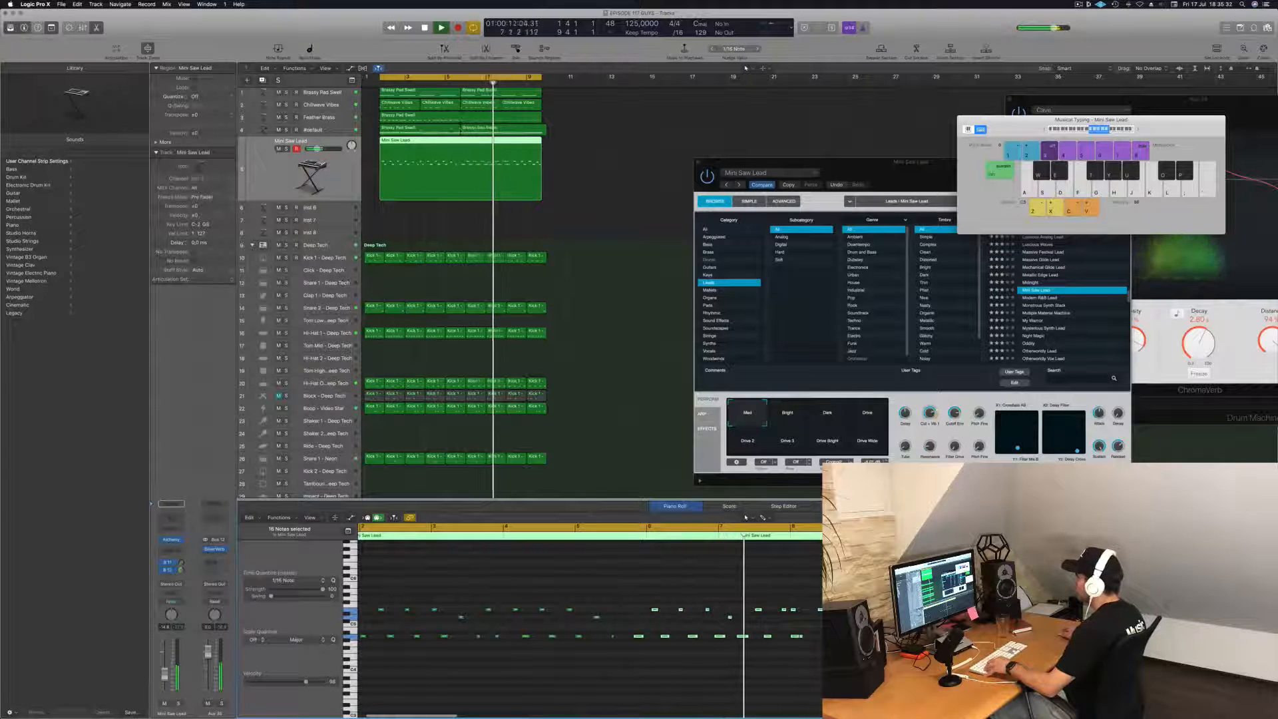
pyautogui.keyDown('super'); pyautogui.doubleClick(460, 140); pyautogui.keyUp('super')
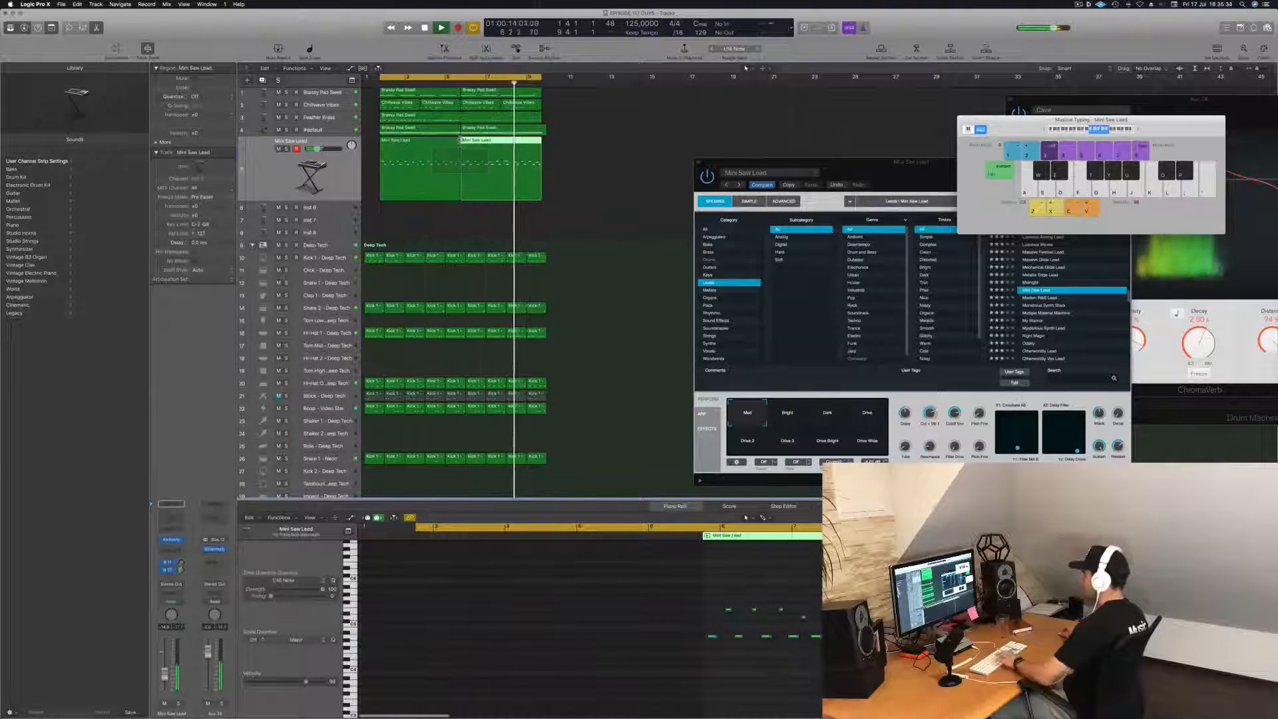
pyautogui.press('BackSpace')
# Step: Replay the remaining lead region and copy it into the second half of the loop
pyautogui.click(421, 142)
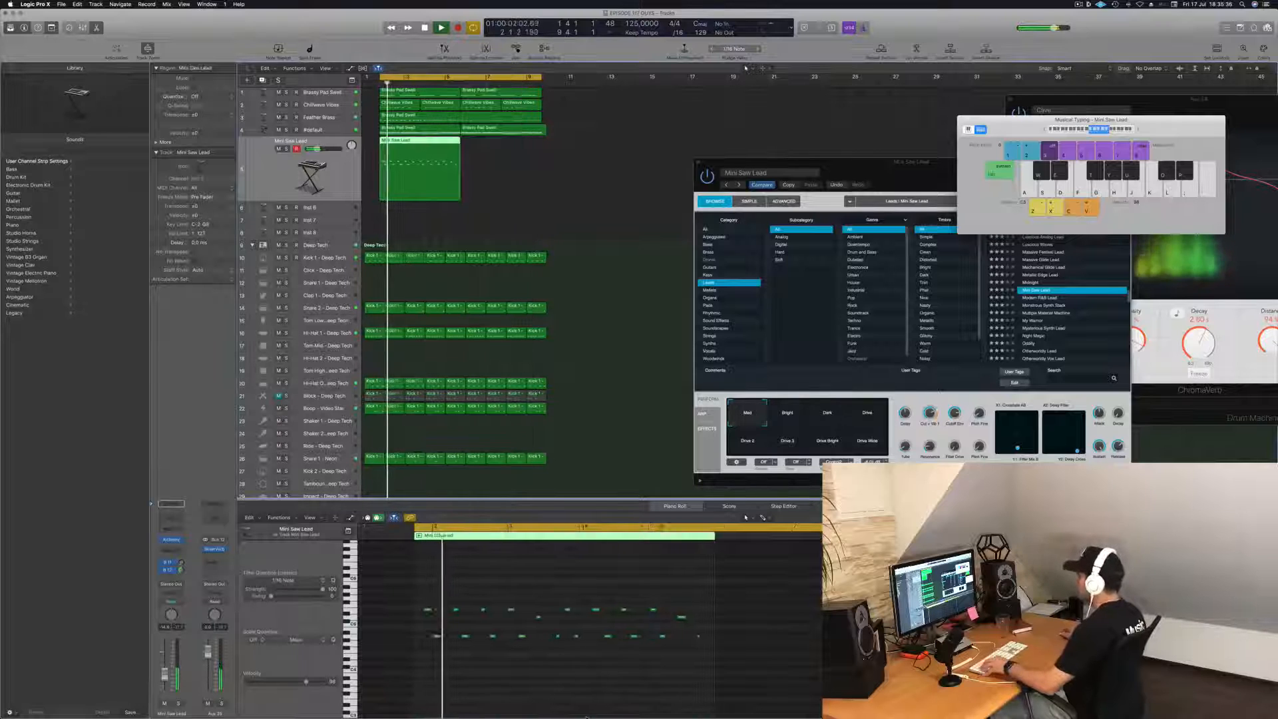
pyautogui.click(793, 675)
pyautogui.press('super+Left')
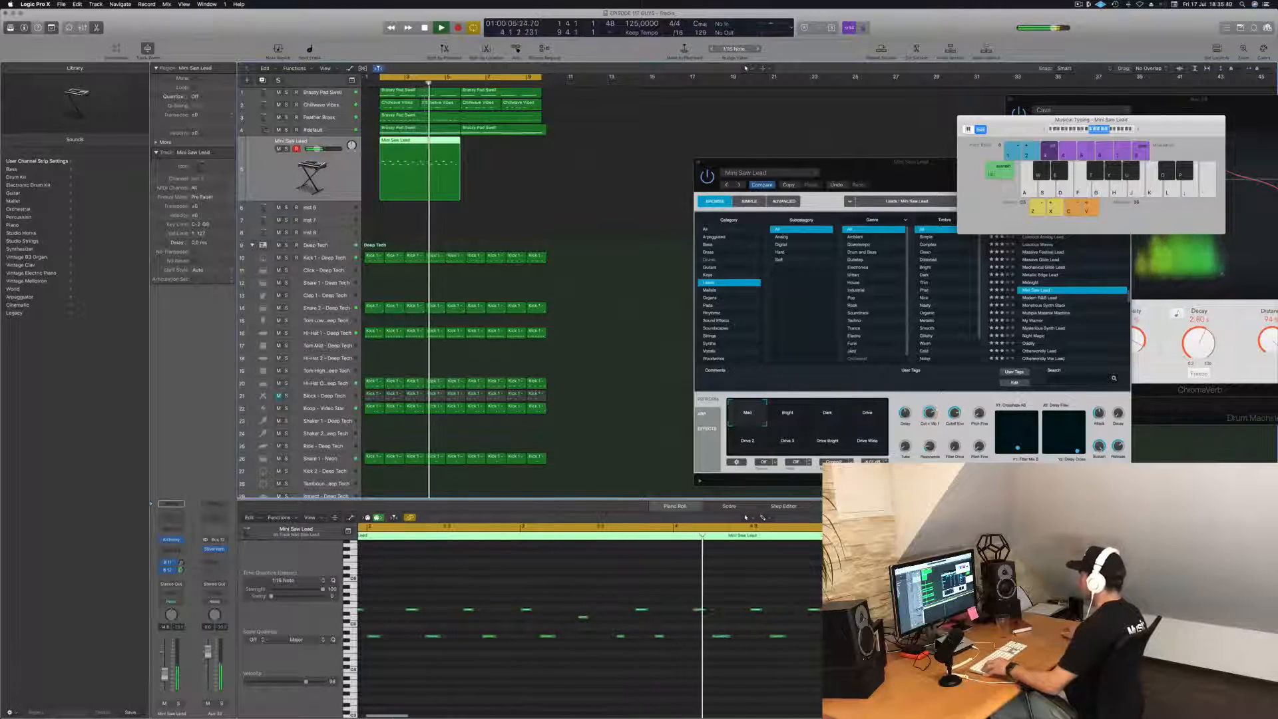
pyautogui.press('super+Left')
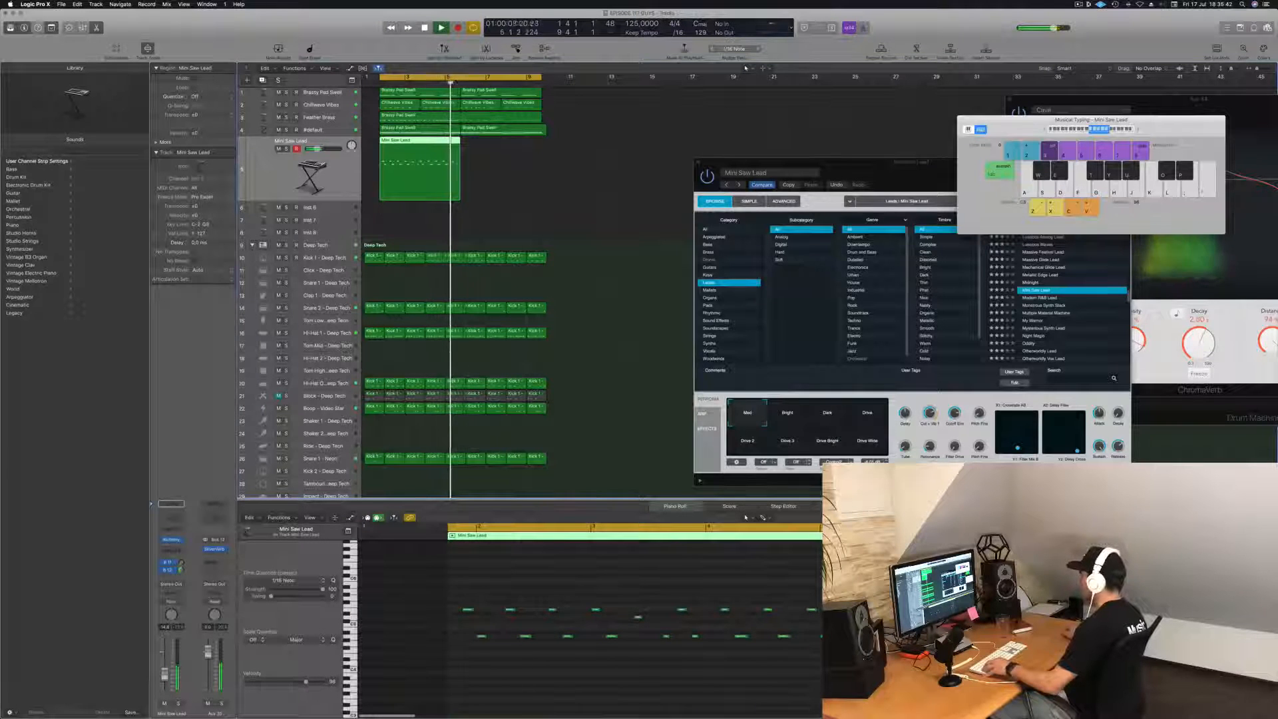
pyautogui.press('space')
pyautogui.press('space')
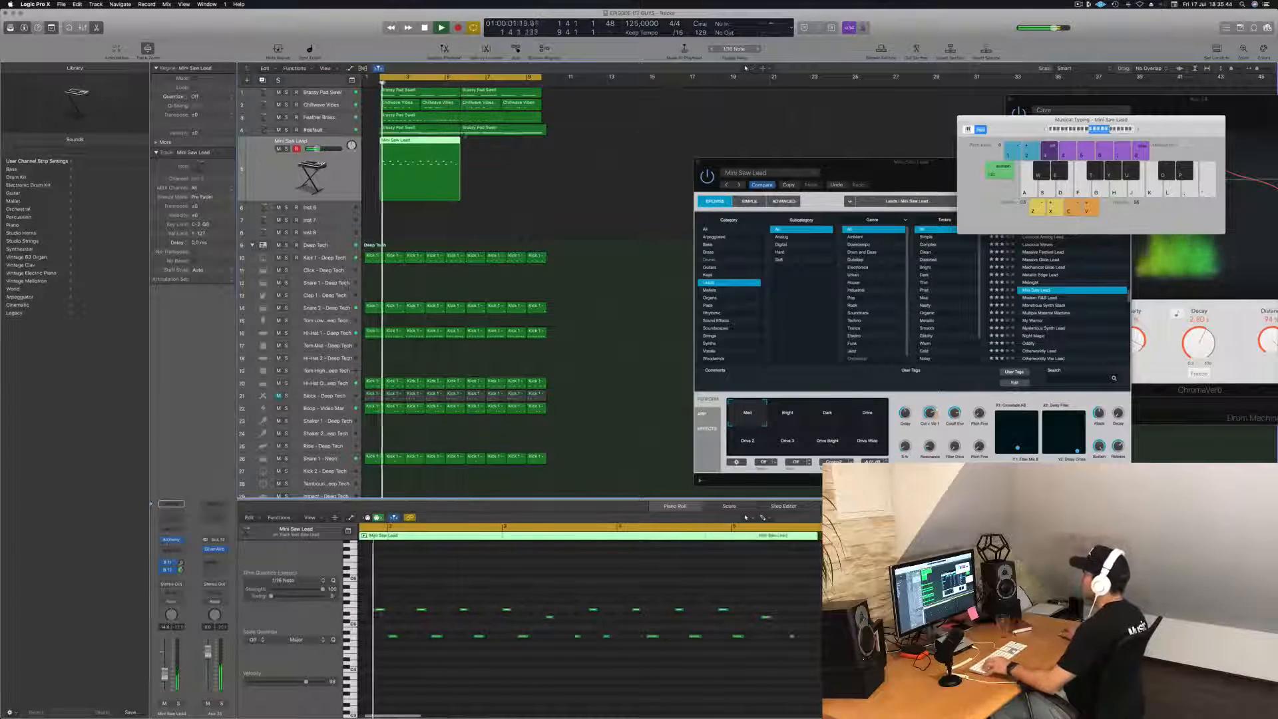
pyautogui.moveTo(436, 148); pyautogui.dragTo(501, 152)
pyautogui.press('super+Left')
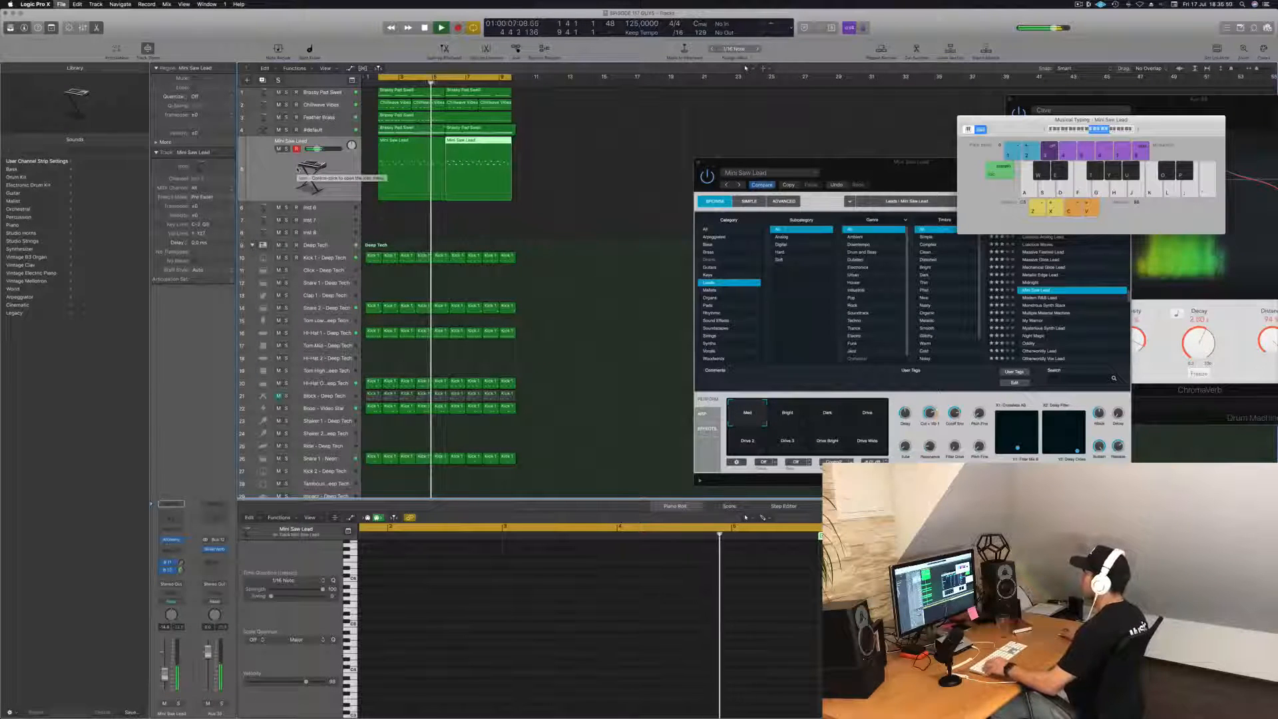
# Step: Replay the loop, select both Mini Saw Lead regions and join them into one region
pyautogui.press('super+Right')
pyautogui.scroll(-1, 605, 211)
pyautogui.scroll(2, 598, 208)
pyautogui.click(397, 151)
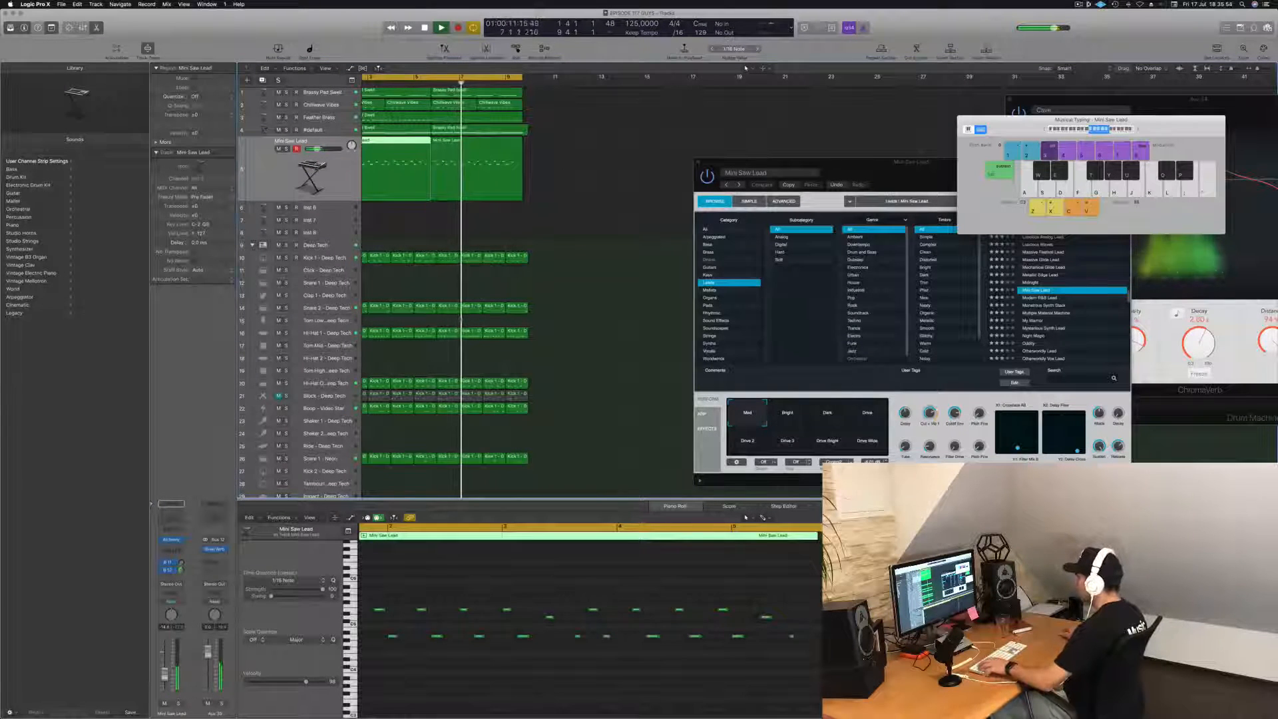
pyautogui.press('space')
pyautogui.press('space')
pyautogui.click(491, 176)
pyautogui.keyDown('shift'); pyautogui.click(467, 176); pyautogui.keyUp('shift')
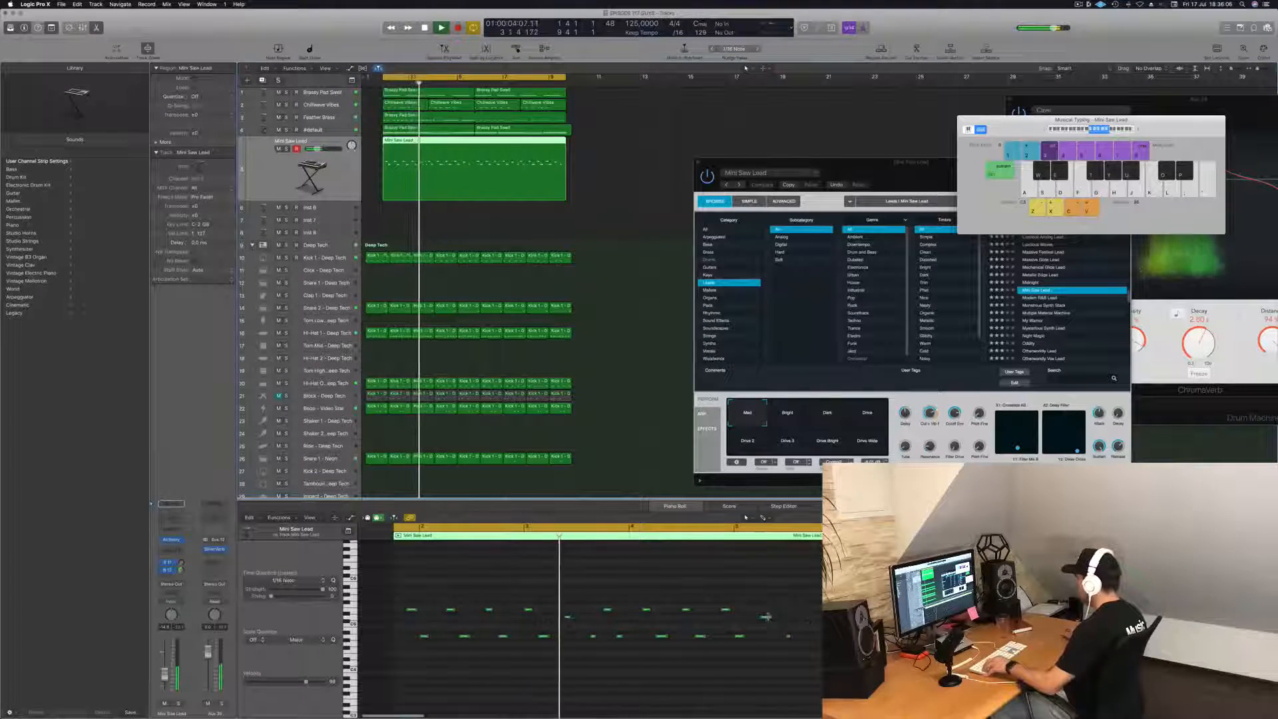
# Step: Try lowering the pitch of the lead melody, starting from its note near the middle of the loop
pyautogui.click(804, 618)
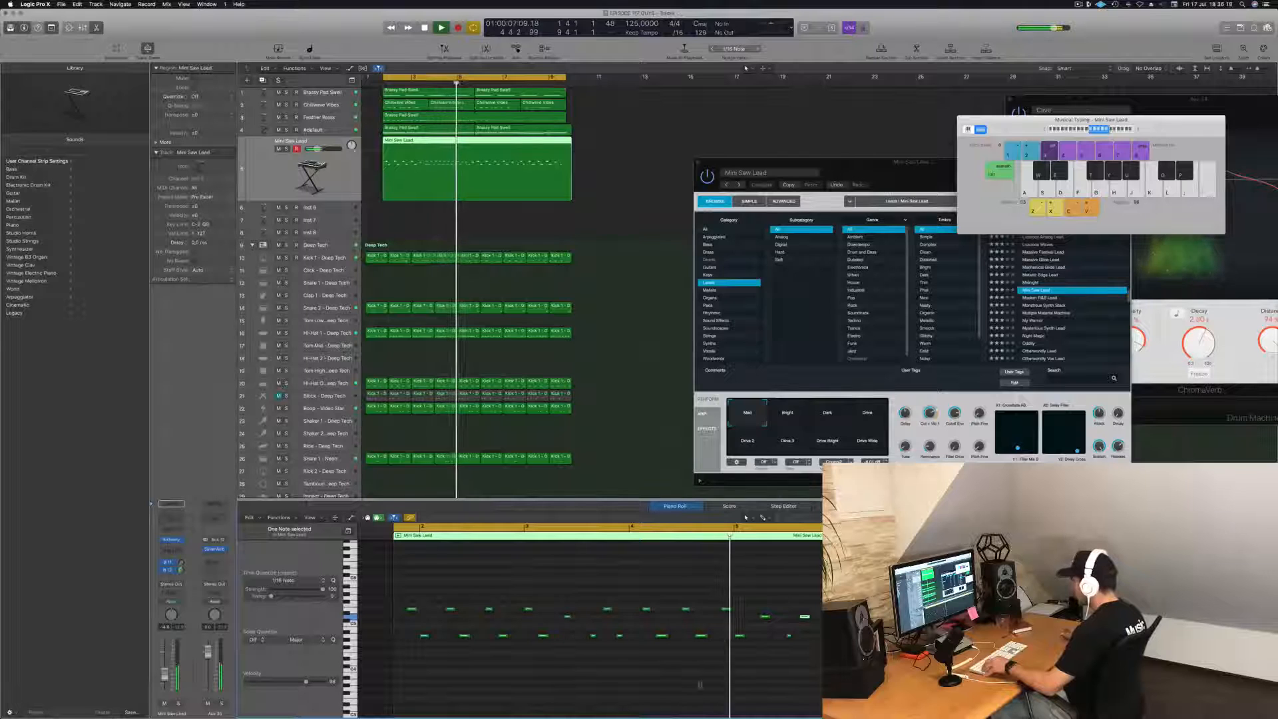
pyautogui.click(802, 608)
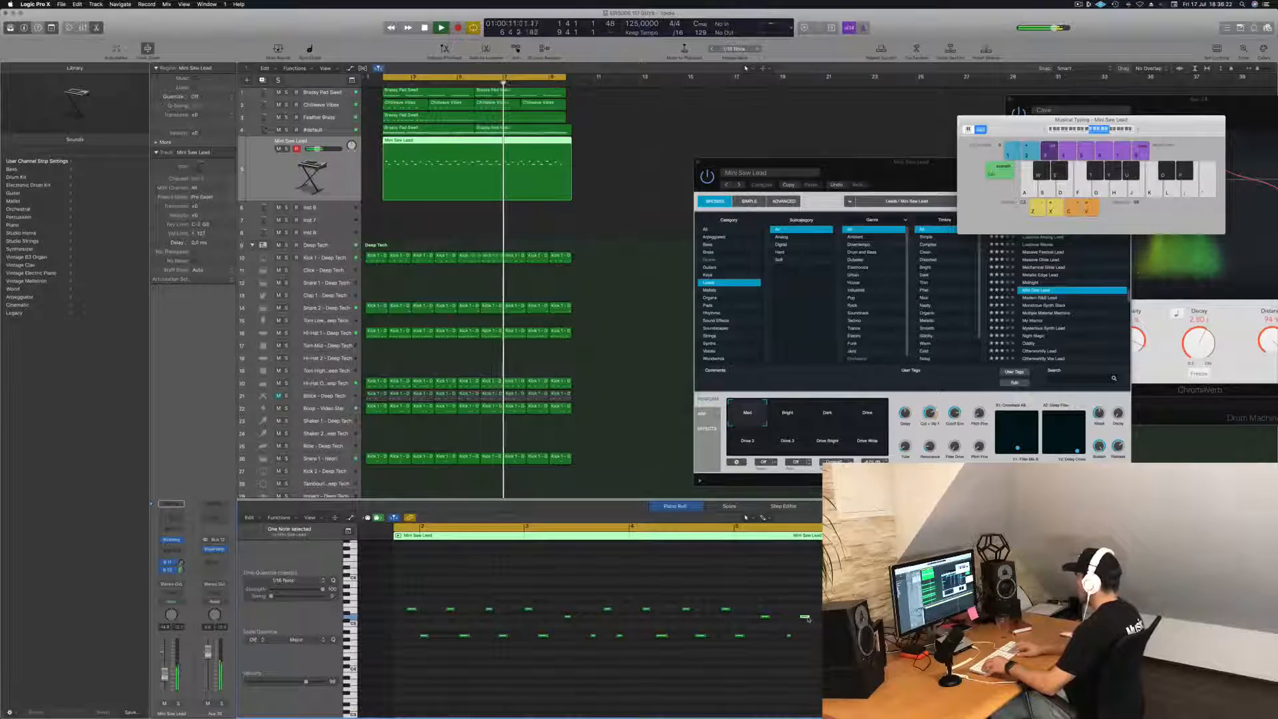
pyautogui.press('Down')
pyautogui.press('Down')
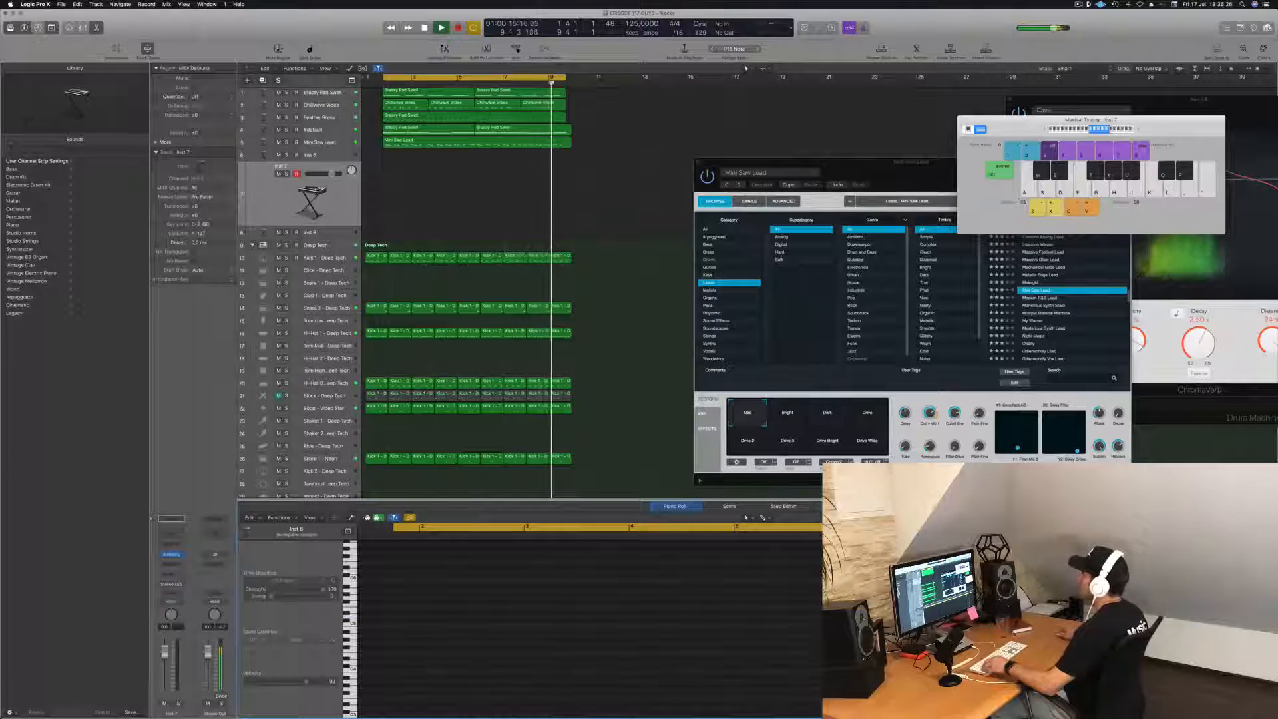
pyautogui.click(486, 144)
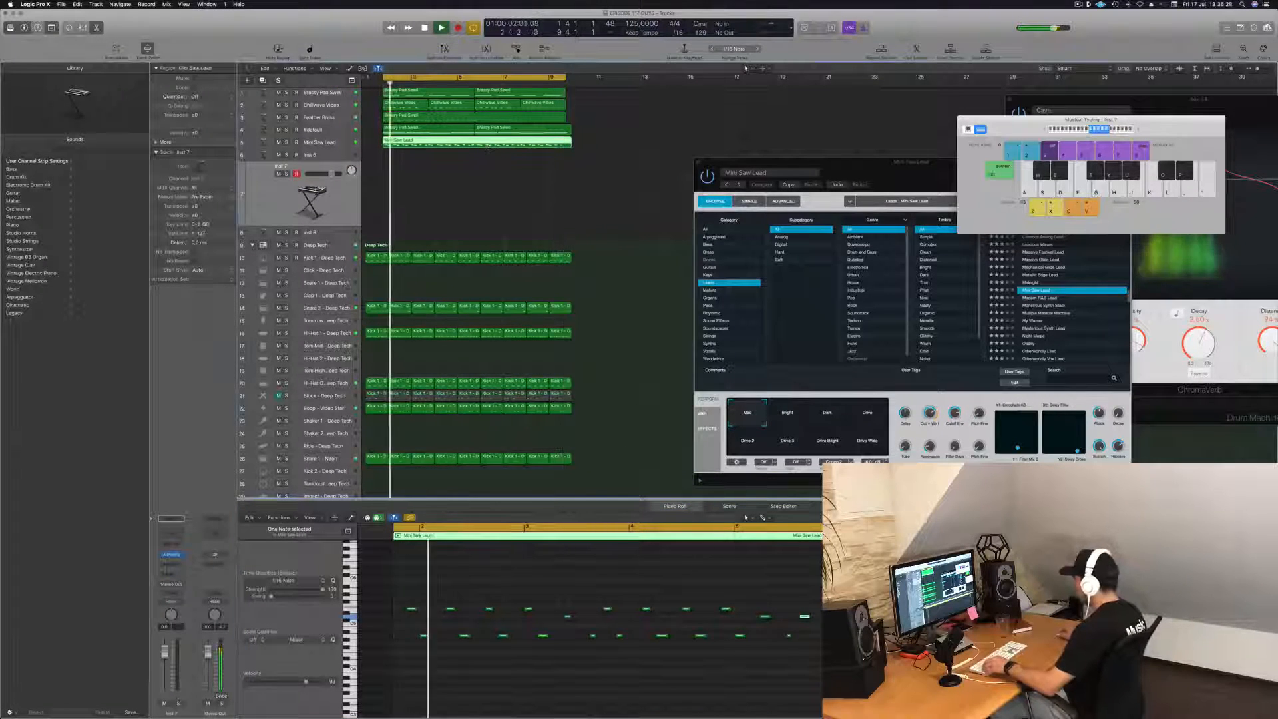
pyautogui.hotkey('alt', 'Down')
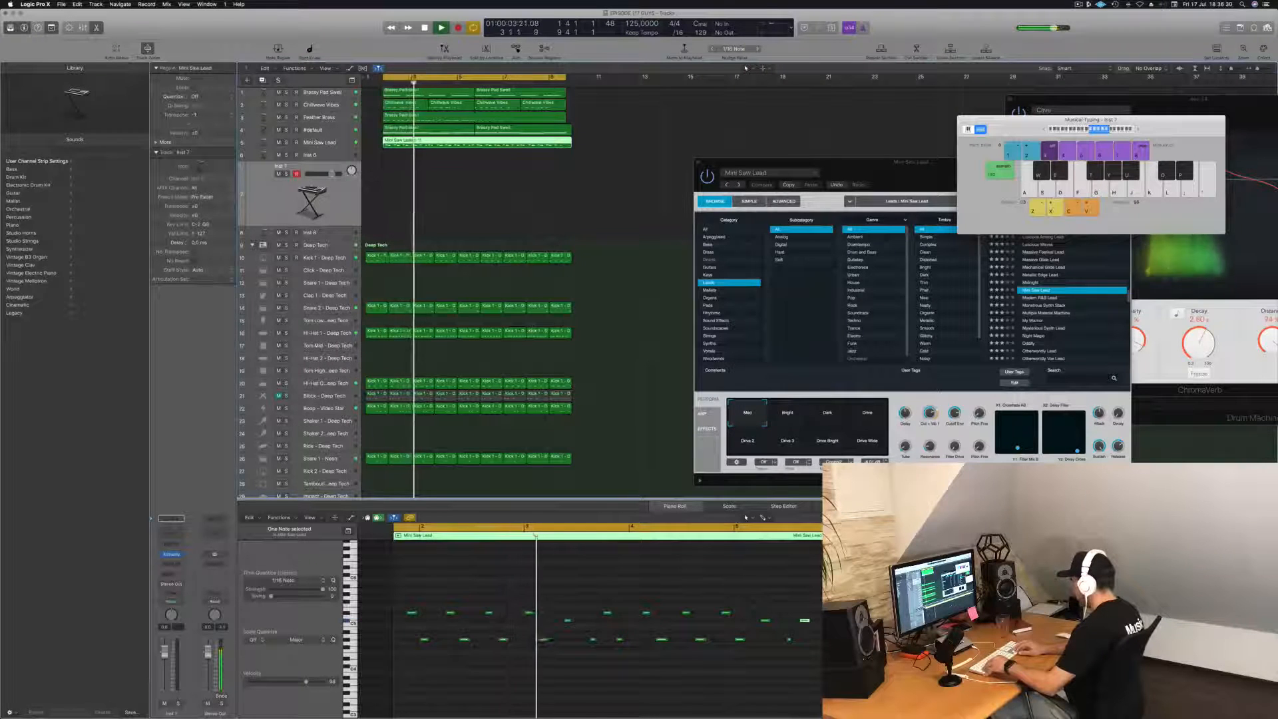
pyautogui.hotkey('alt', 'Up')
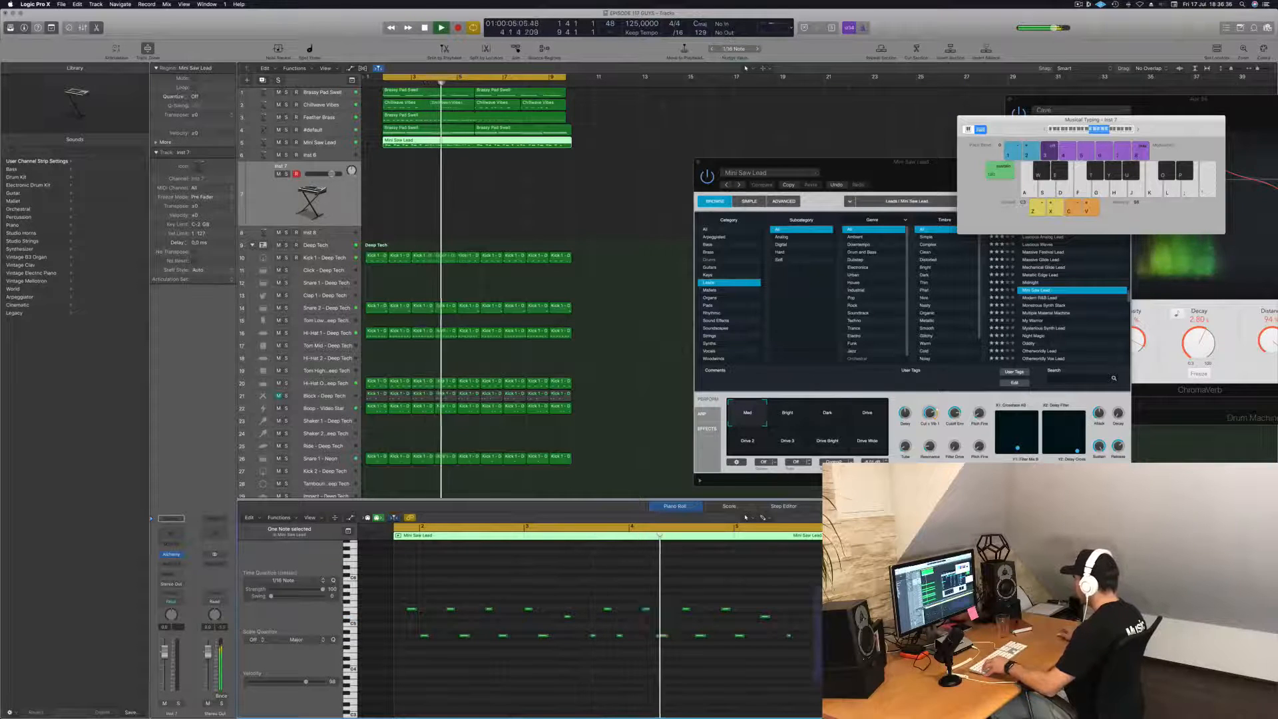
# Step: Replay the lead melody, split the Mini Saw Lead region at the middle of the loop and delete its second half
pyautogui.press('super+a')
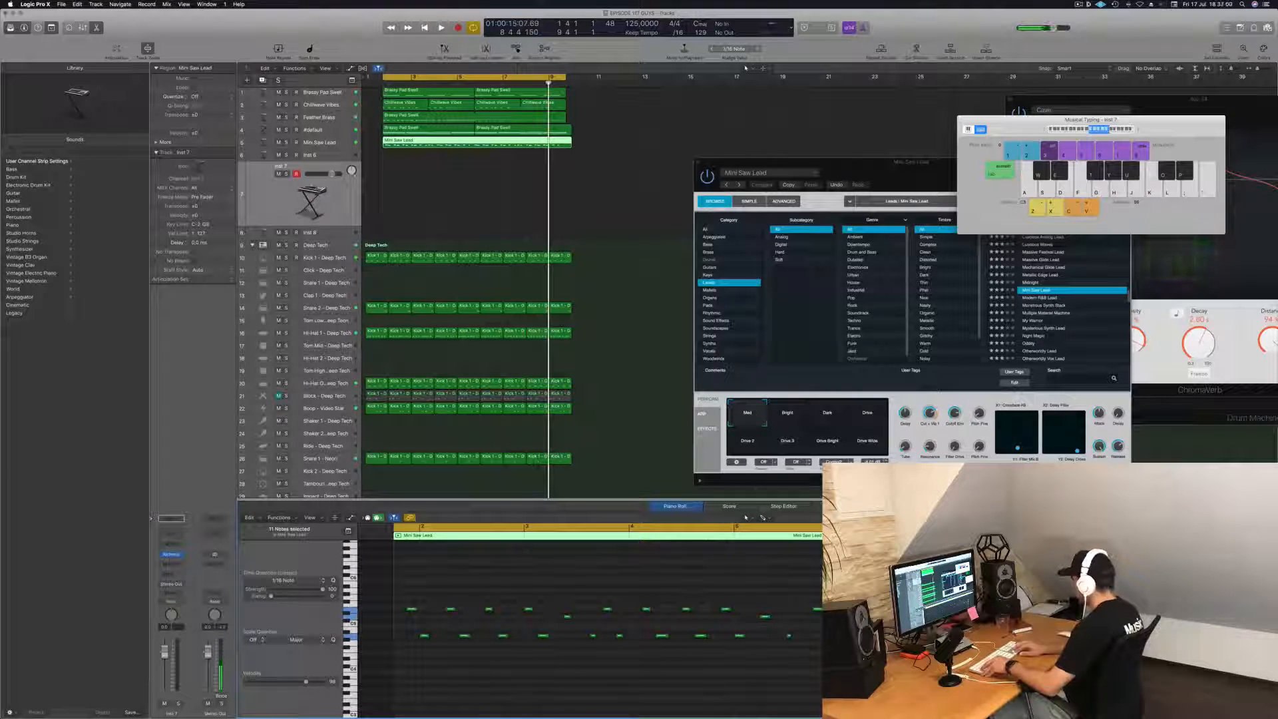
pyautogui.press('space')
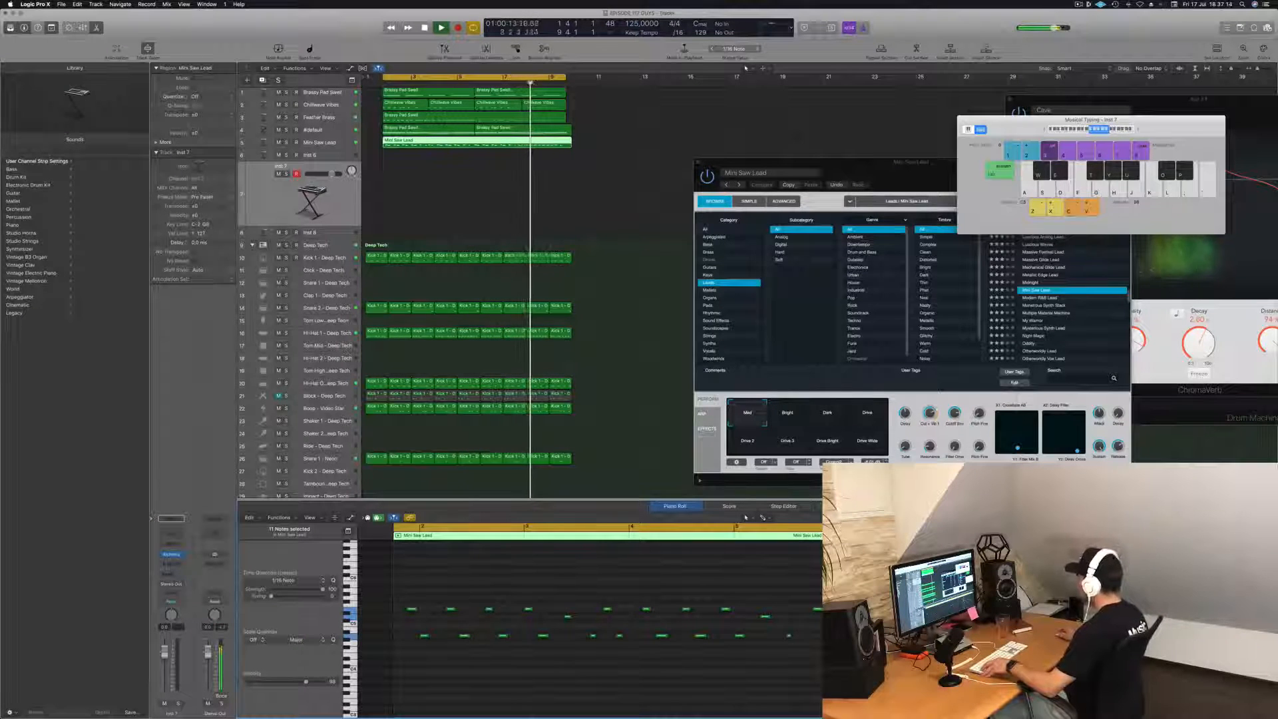
pyautogui.press('space')
pyautogui.press('space')
pyautogui.doubleClick(474, 142)
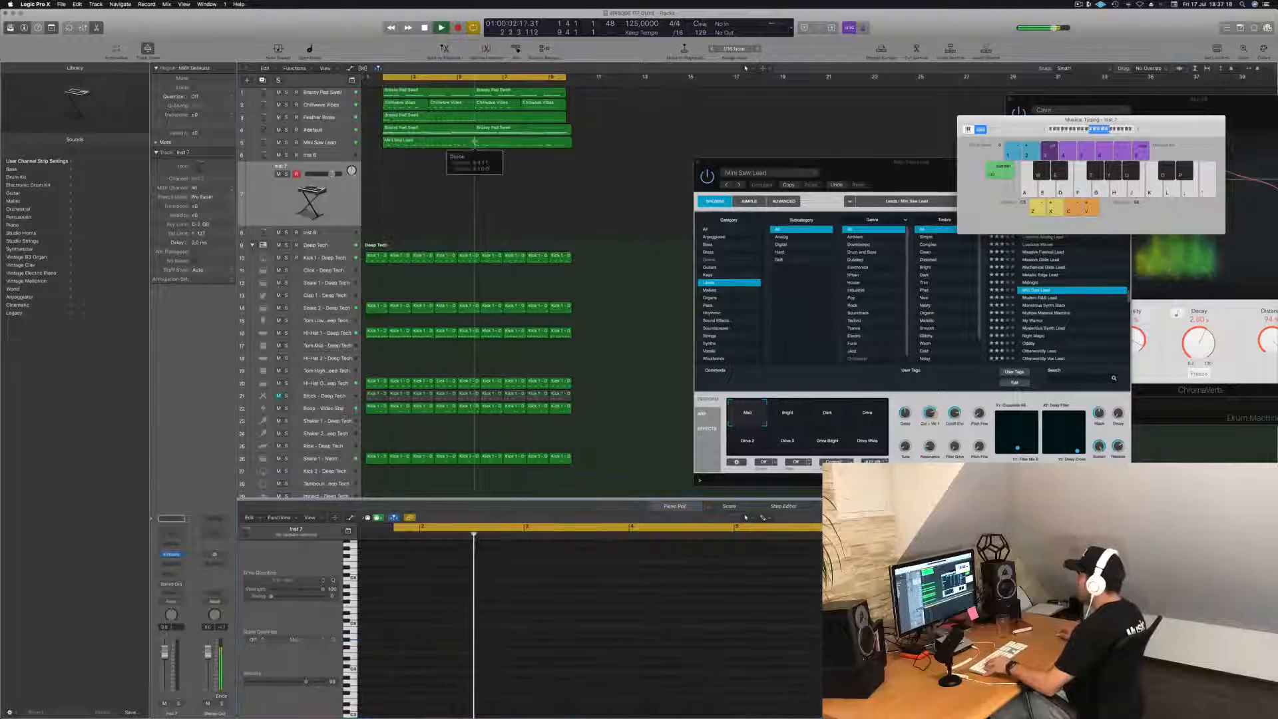
pyautogui.press('Delete')
# Step: Copy the remaining Mini Saw Lead region into the second half of the loop and join the two regions
pyautogui.click(449, 145)
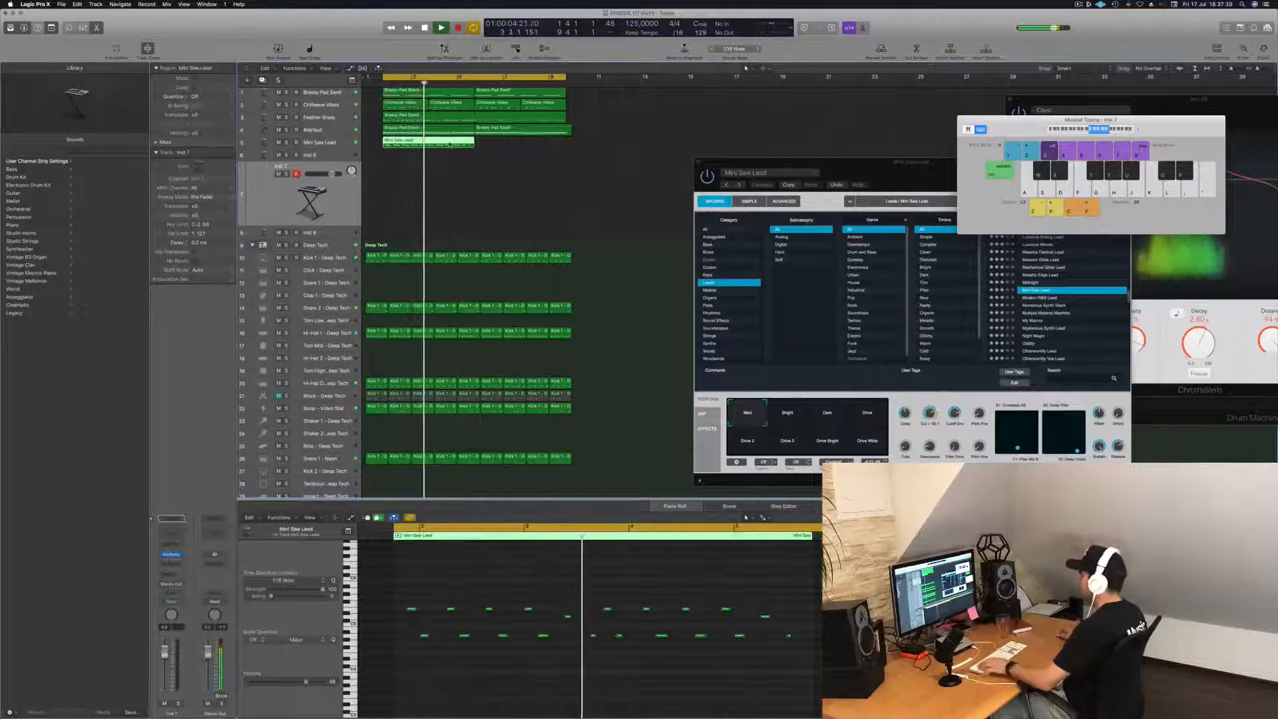
pyautogui.moveTo(450, 145); pyautogui.dragTo(540, 153)
pyautogui.press('super+j')
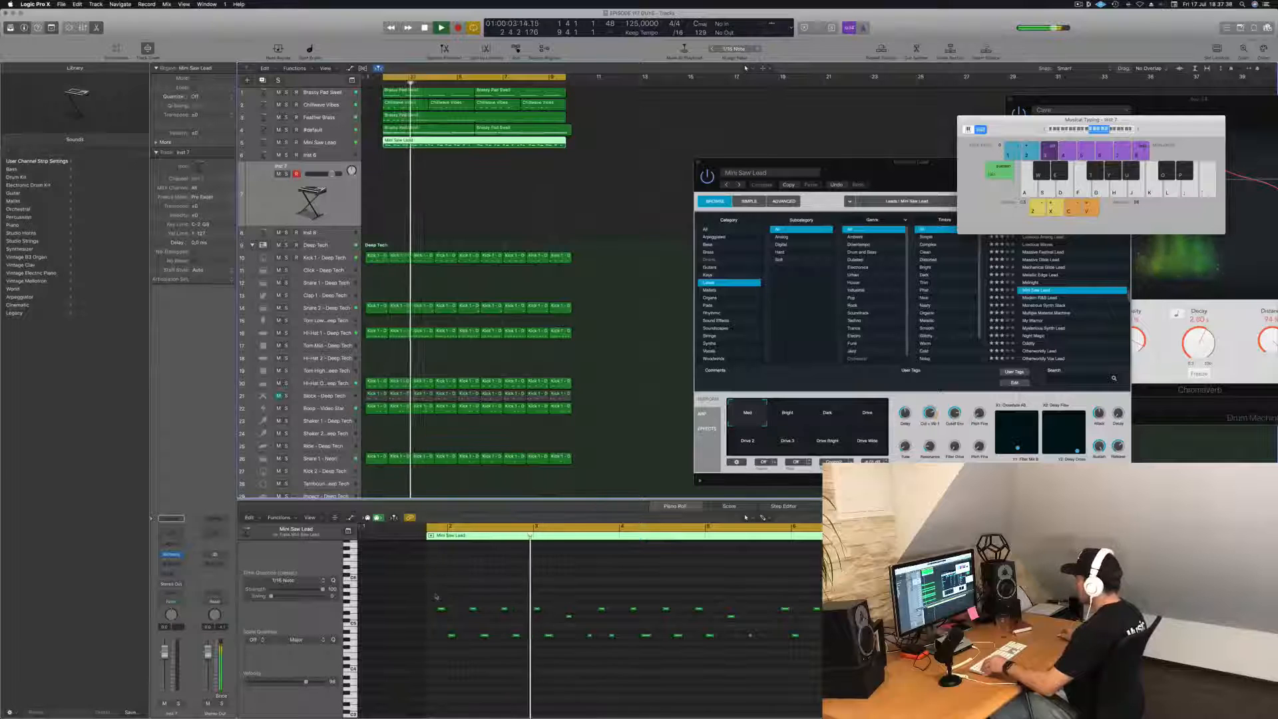
# Step: Try shifting all lead notes two steps earlier in the Piano Roll while replaying the loop
pyautogui.press('super+a')
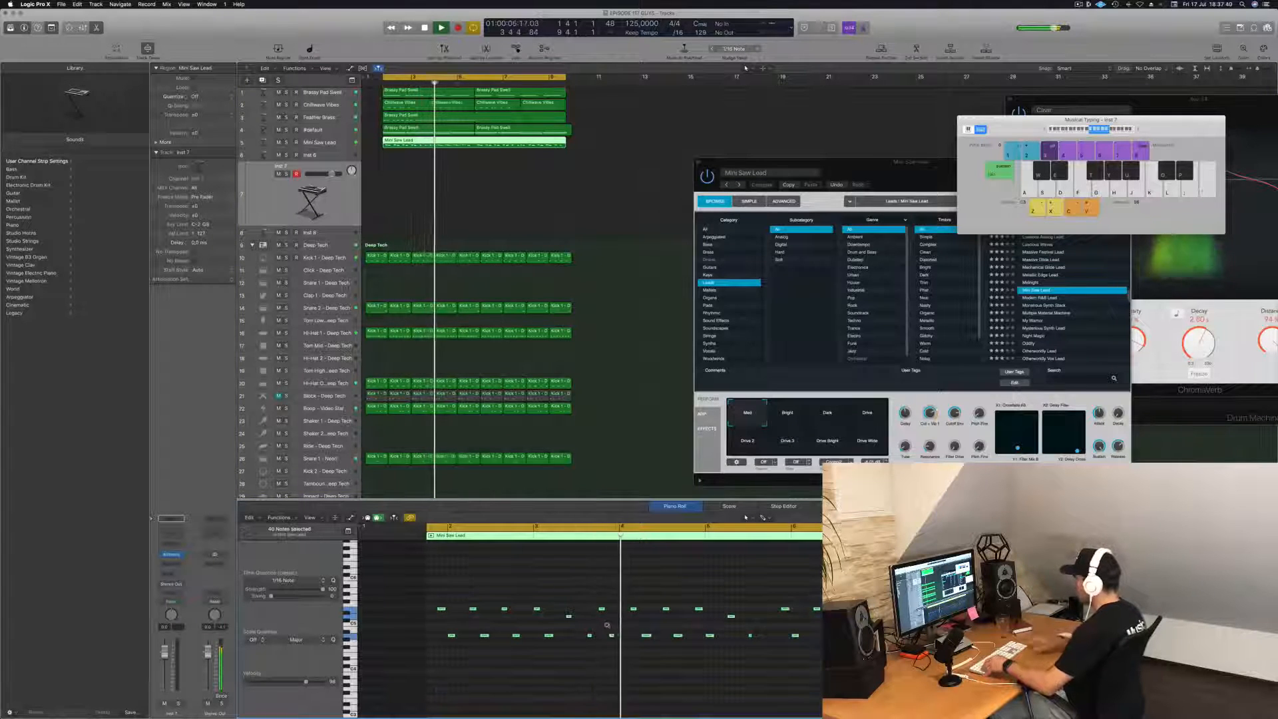
pyautogui.hotkey('alt', 'Left')
pyautogui.hotkey('alt', 'Left')
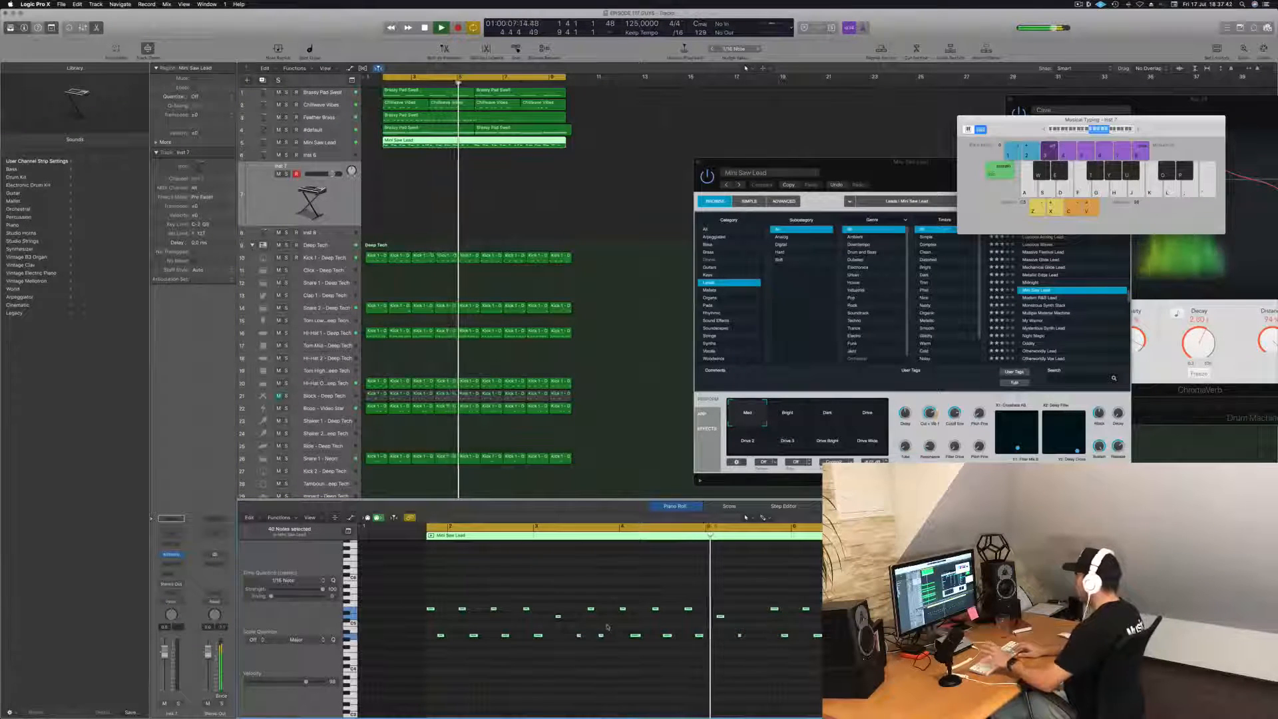
pyautogui.press('space')
pyautogui.press('space')
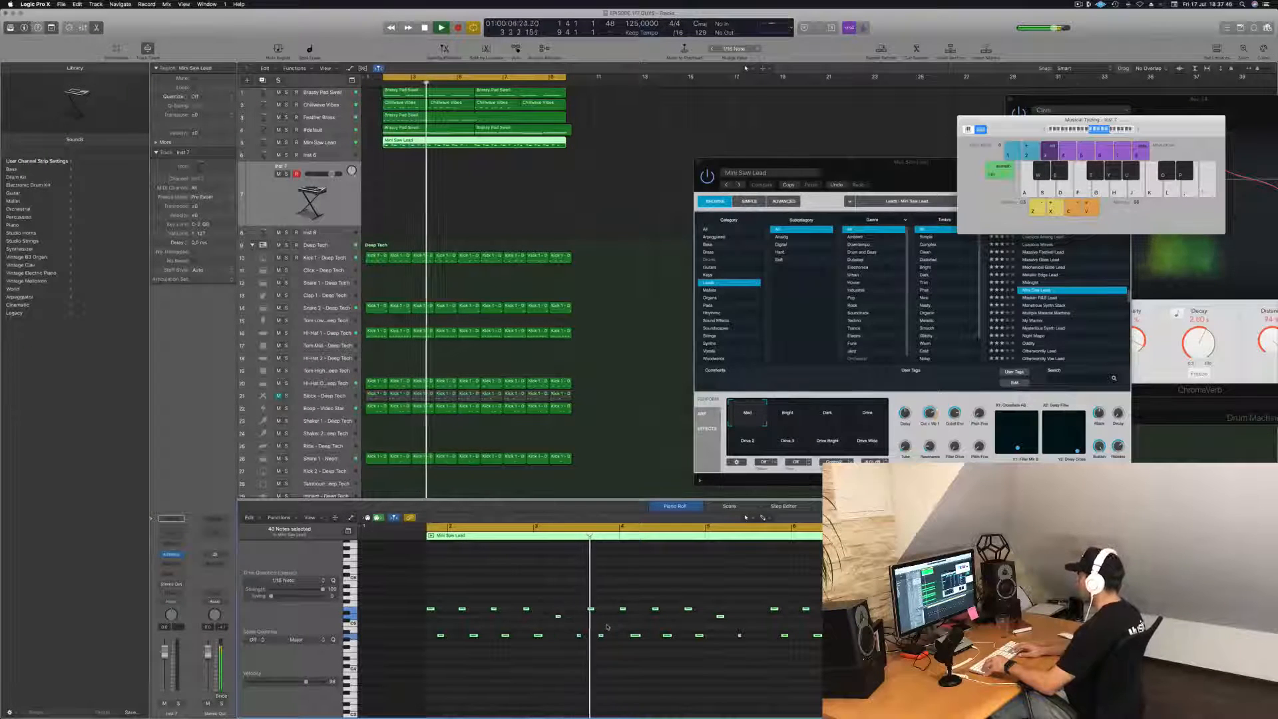
pyautogui.hotkey('alt', 'Right')
pyautogui.hotkey('alt', 'Right')
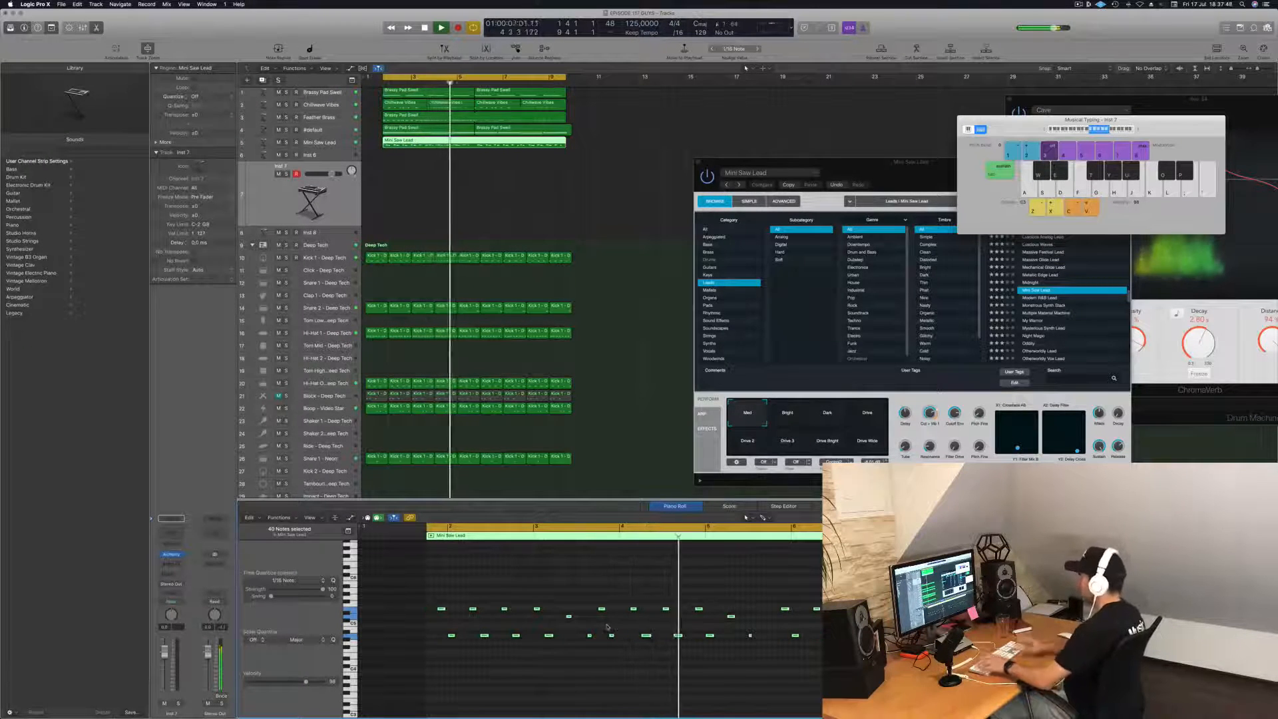
pyautogui.press('space')
pyautogui.press('space')
# Step: Try moving the melody's second-half notes later and filling the gap with a copied pair of notes
pyautogui.click(633, 364)
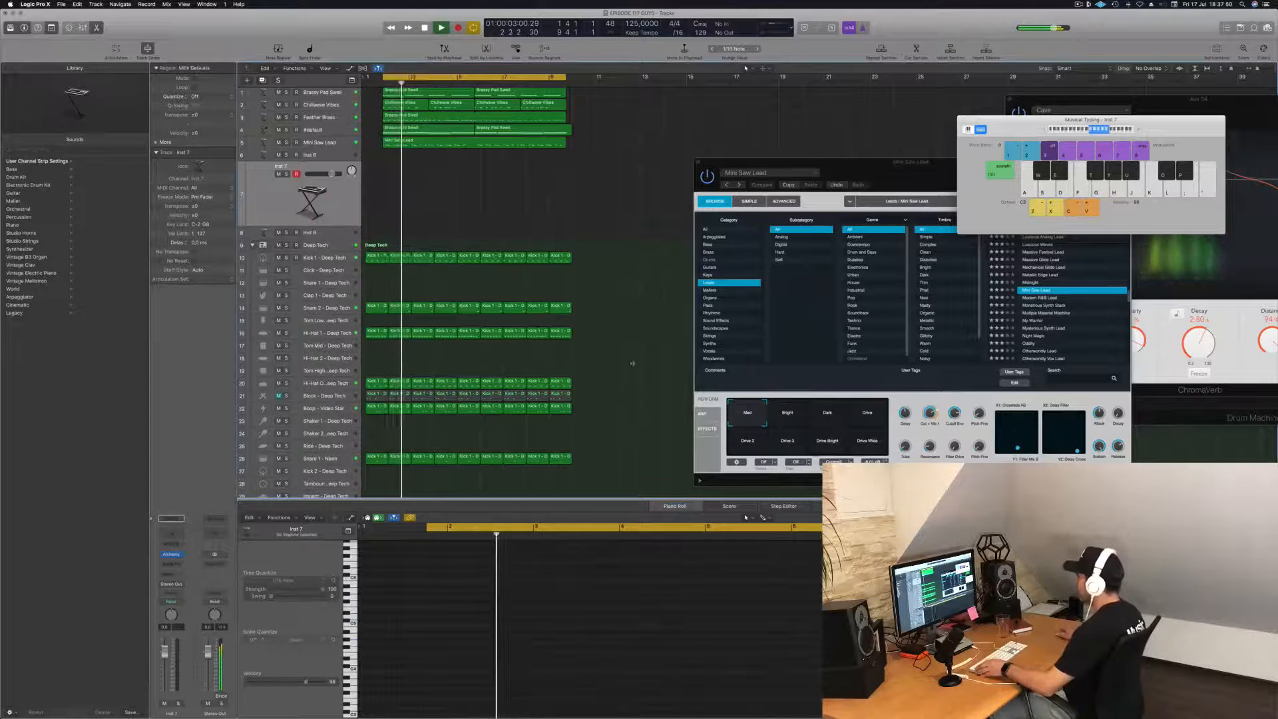
pyautogui.click(450, 141)
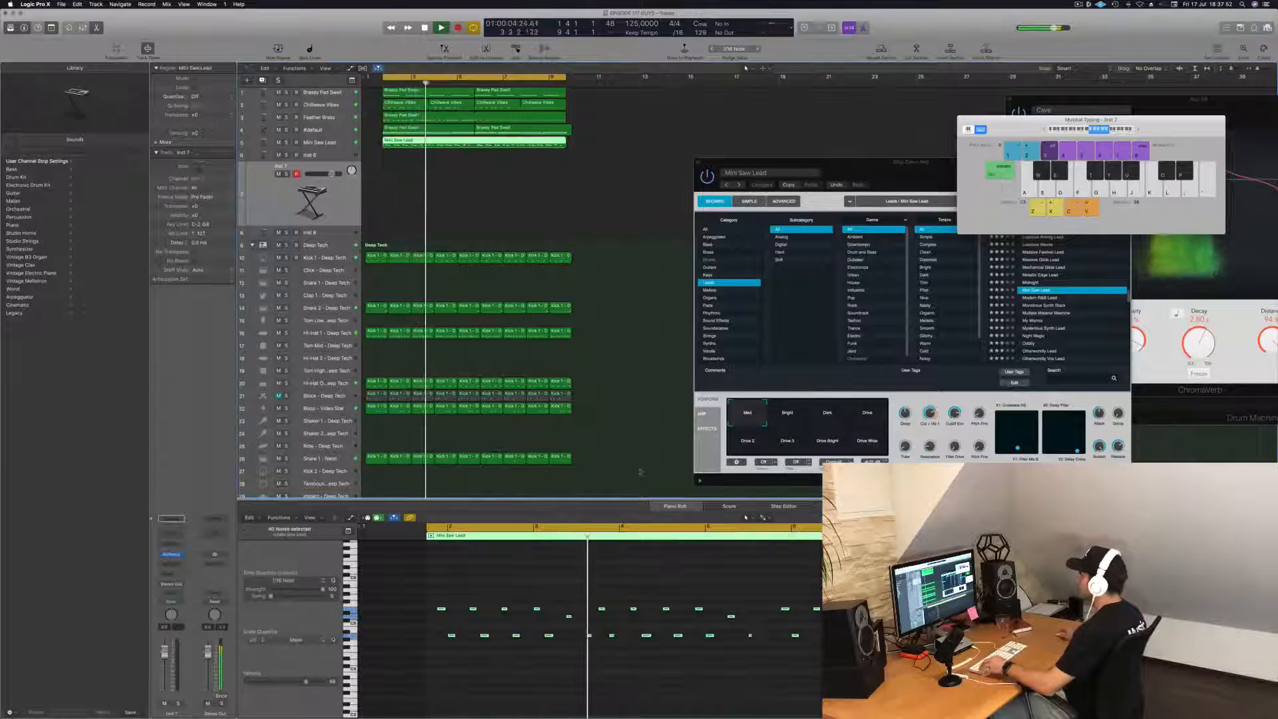
pyautogui.click(767, 677)
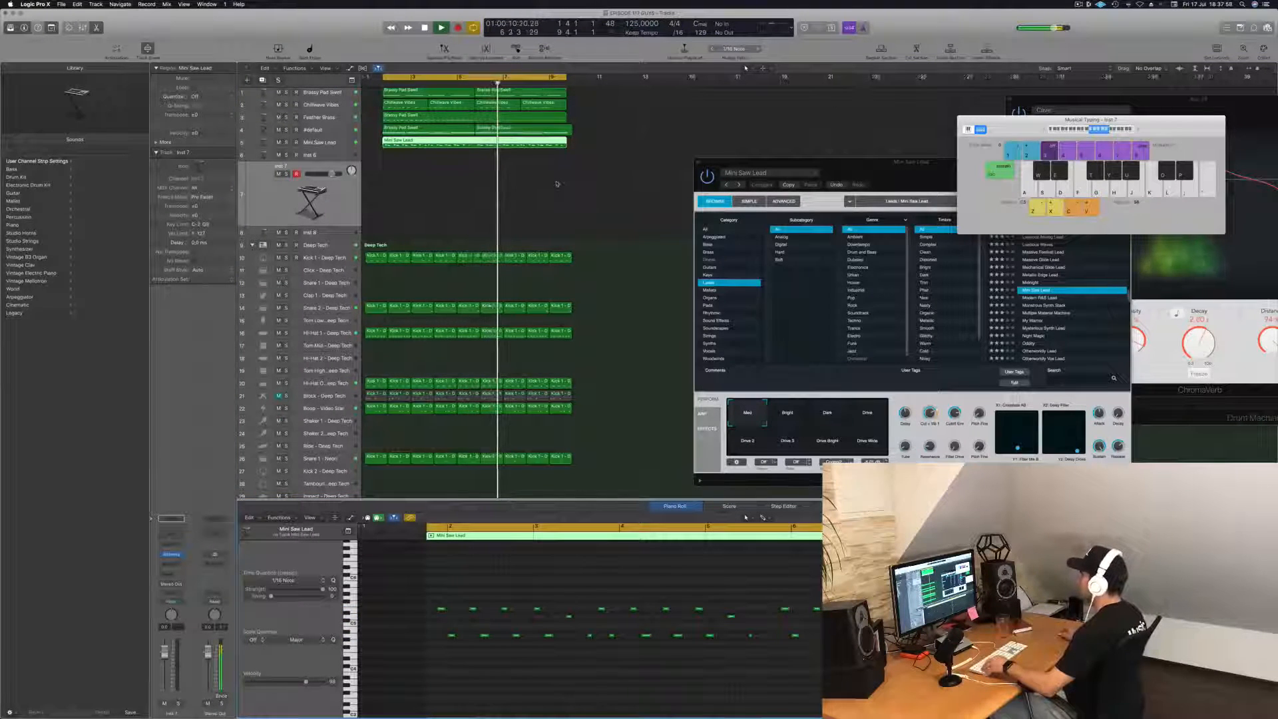
pyautogui.scroll(3, 557, 184)
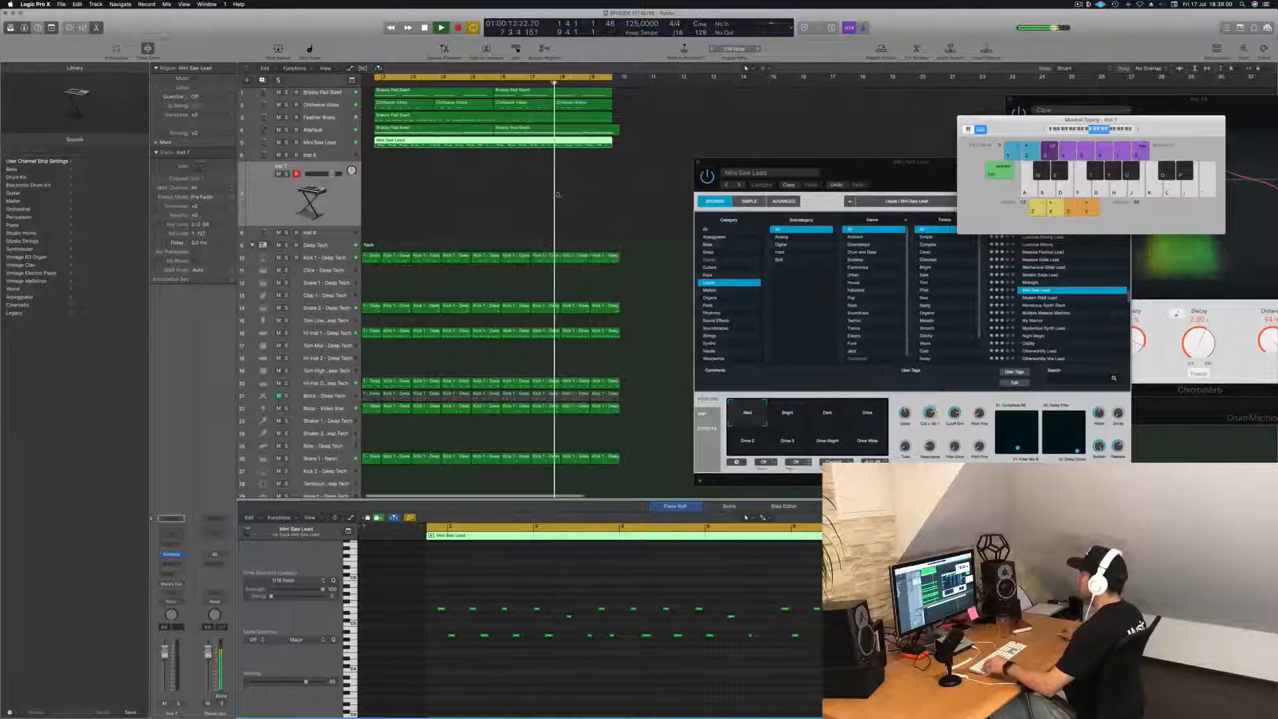
pyautogui.scroll(-1, 515, 196)
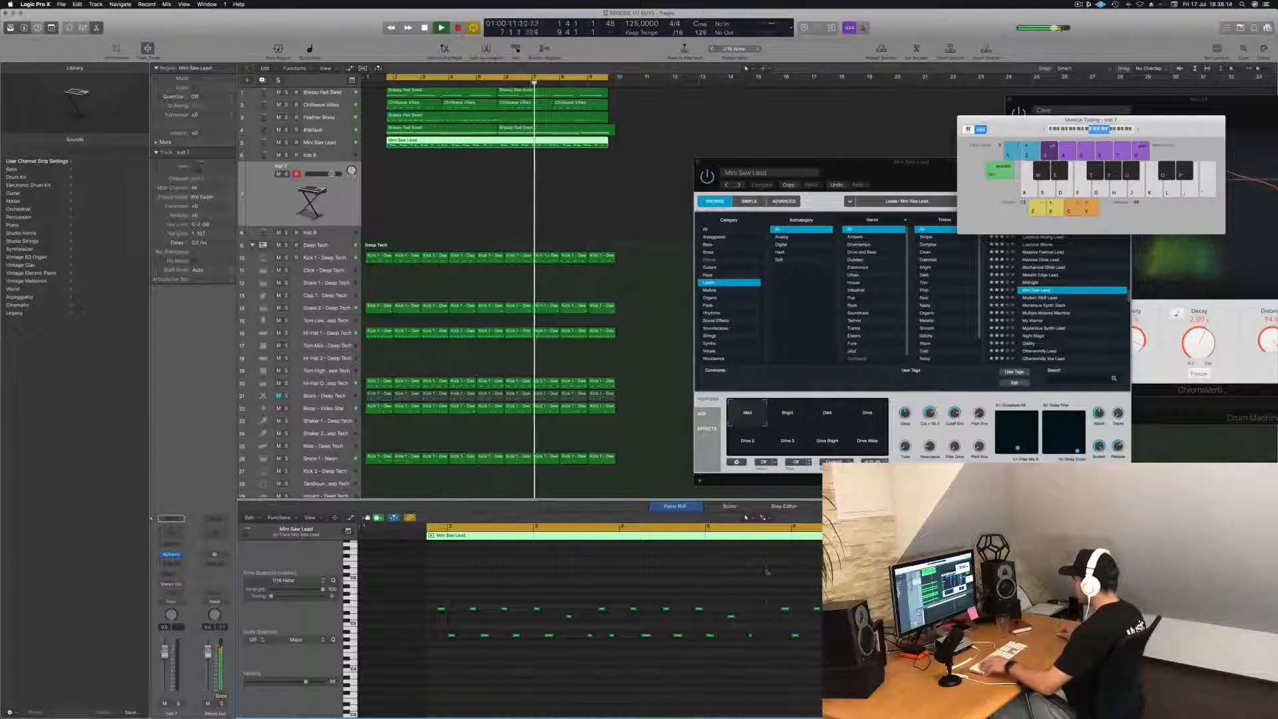
pyautogui.moveTo(932, 611); pyautogui.dragTo(1126, 667)
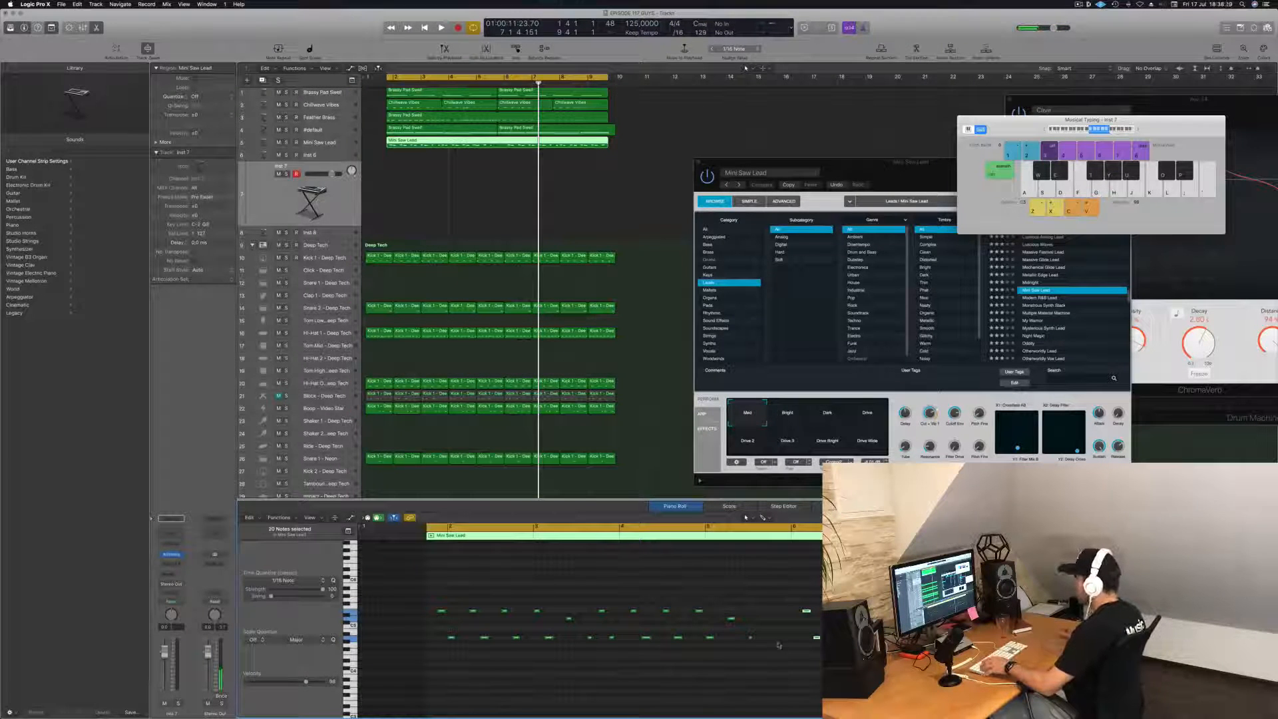
pyautogui.press('space')
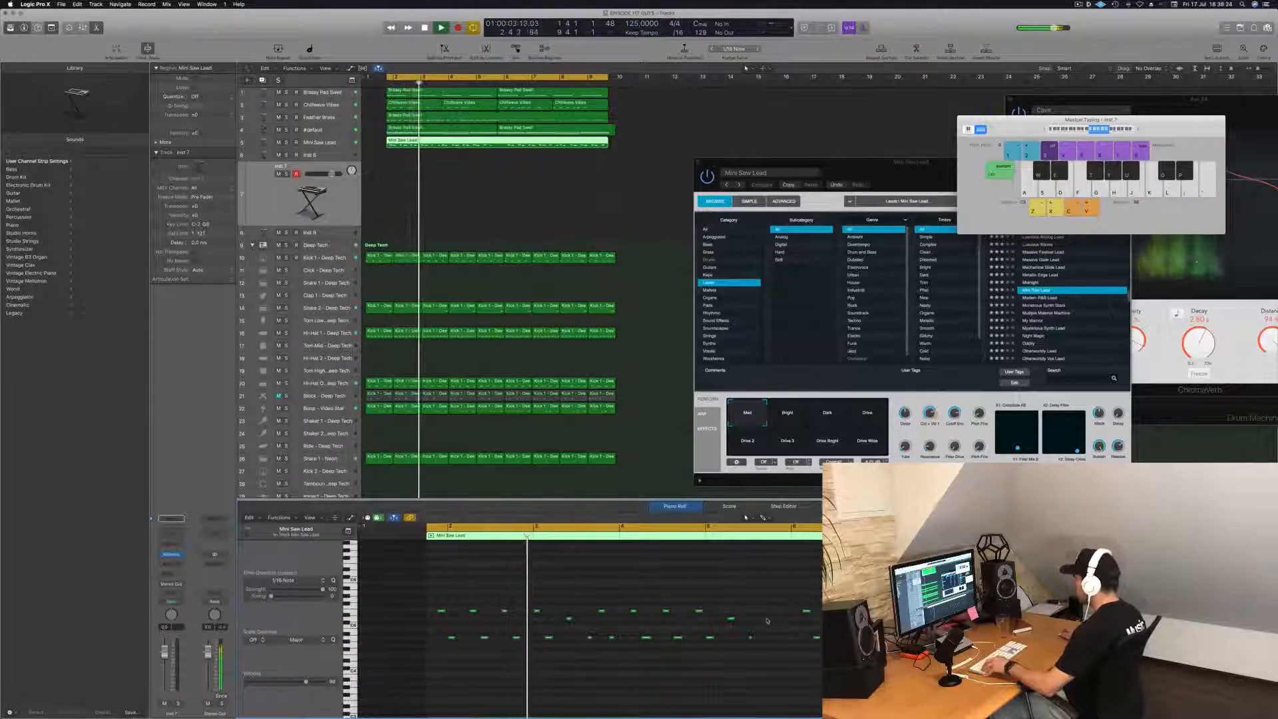
pyautogui.moveTo(720, 678); pyautogui.dragTo(772, 613)
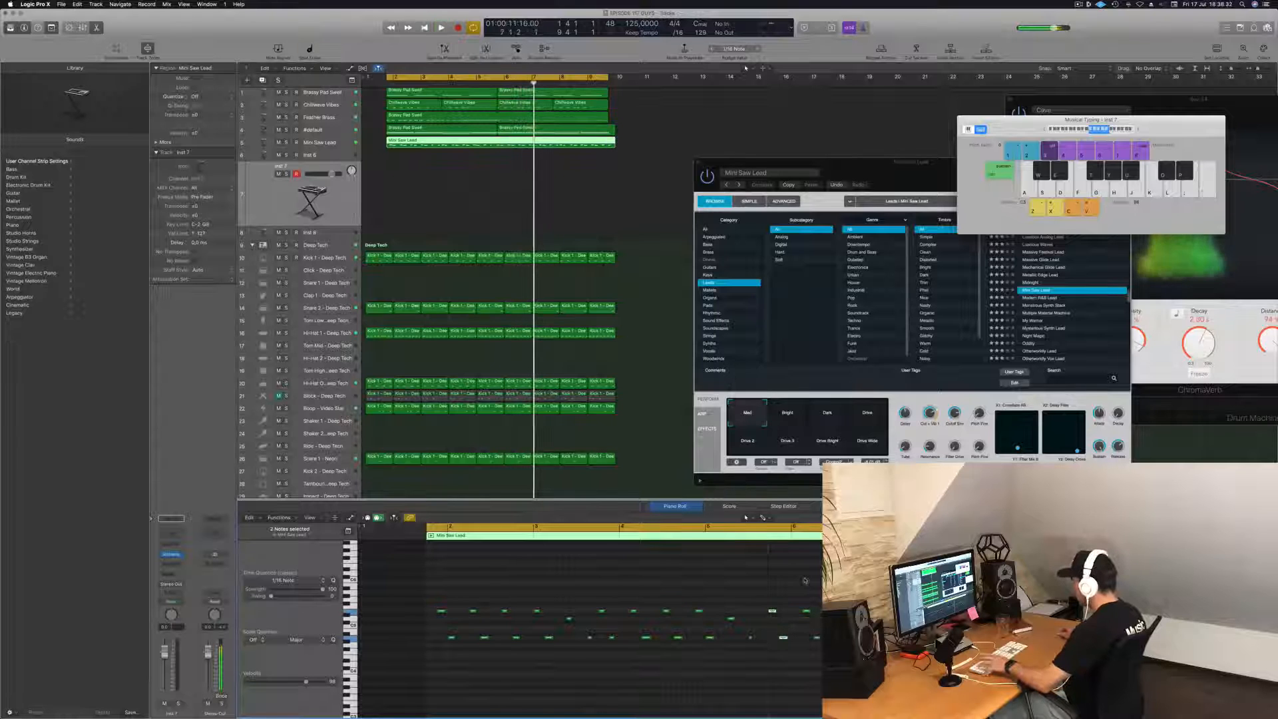
pyautogui.click(797, 582)
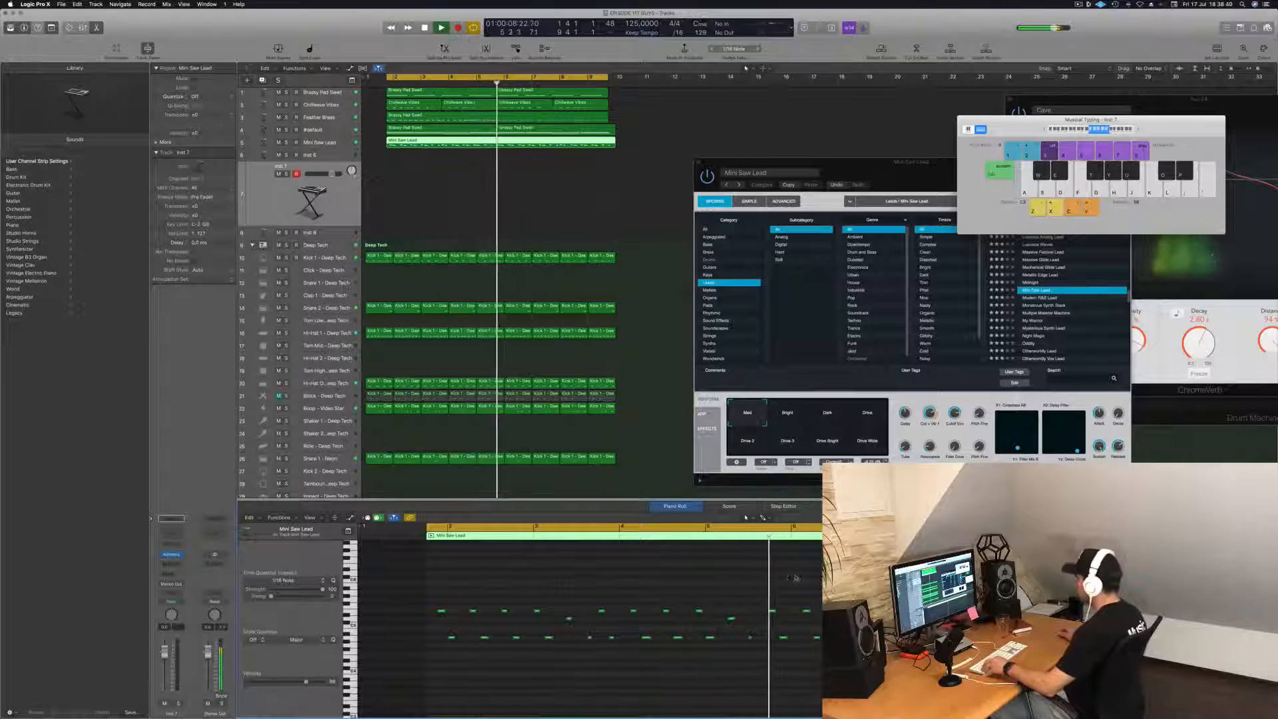
# Step: Split the Mini Saw Lead region at bar 6, using the Split option for crossing notes, and delete its second half
pyautogui.scroll(-2, 742, 583)
pyautogui.scroll(-1, 752, 582)
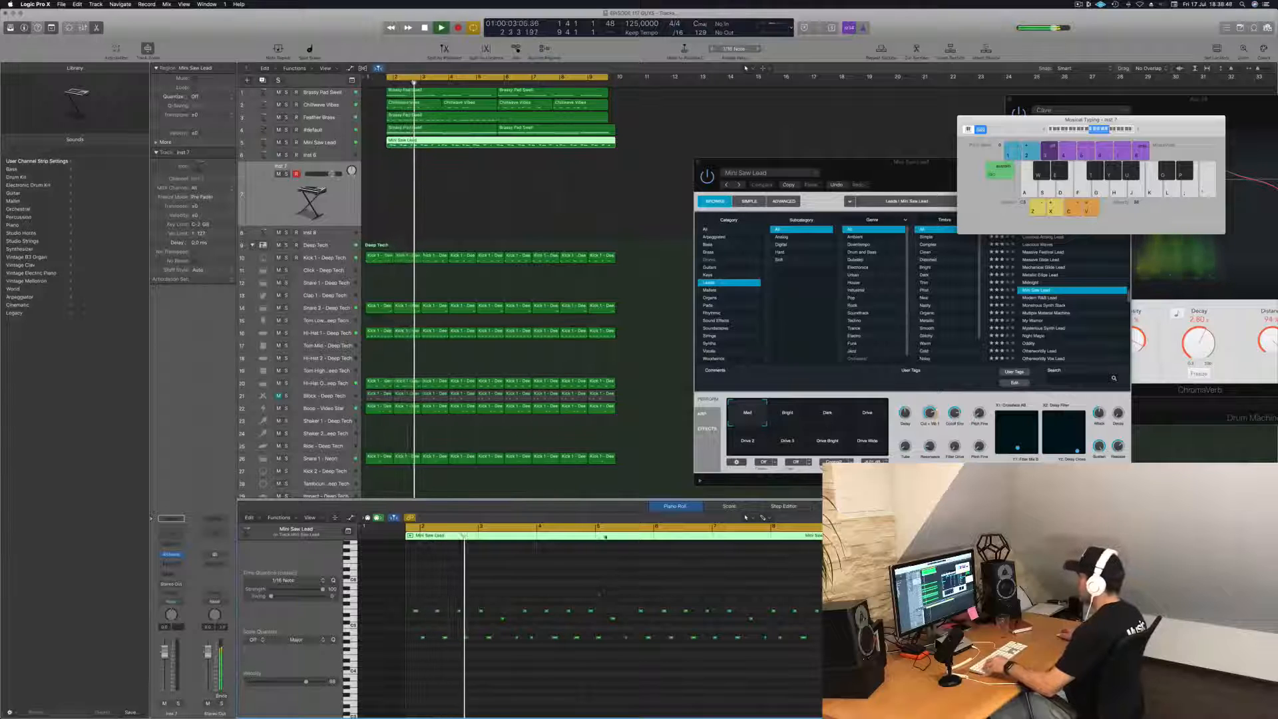
pyautogui.click(499, 142)
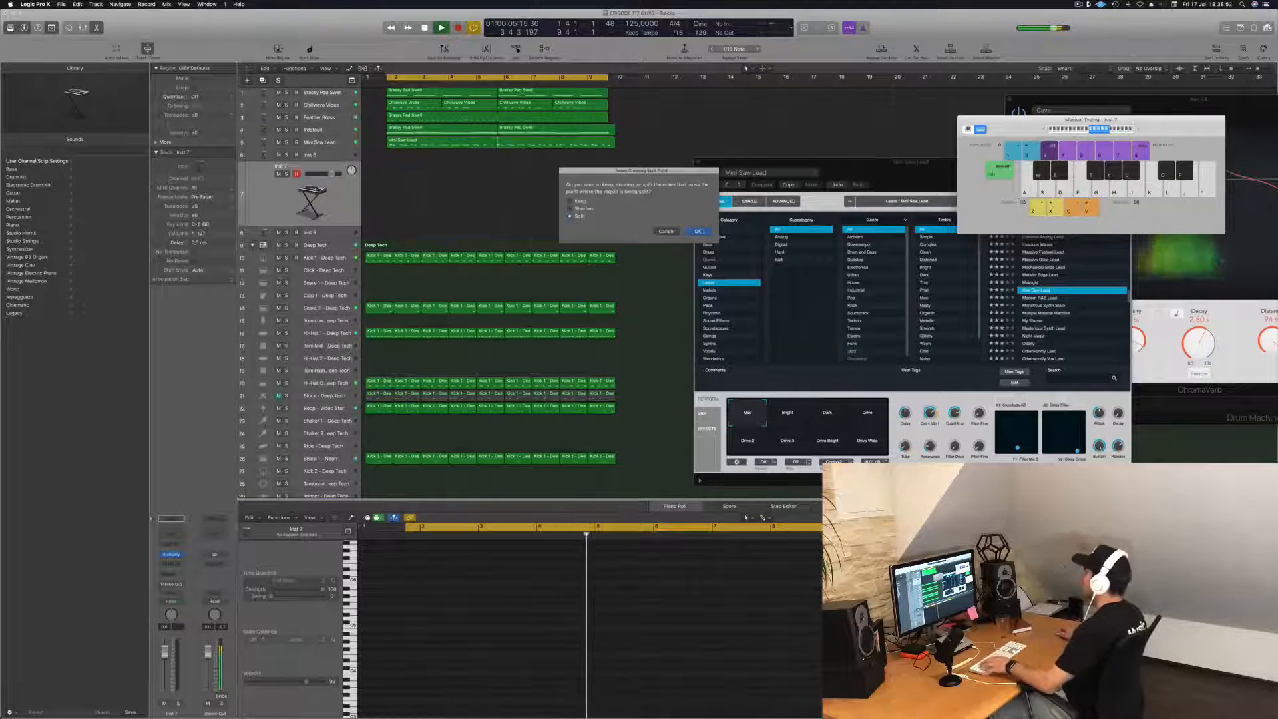
pyautogui.click(699, 231)
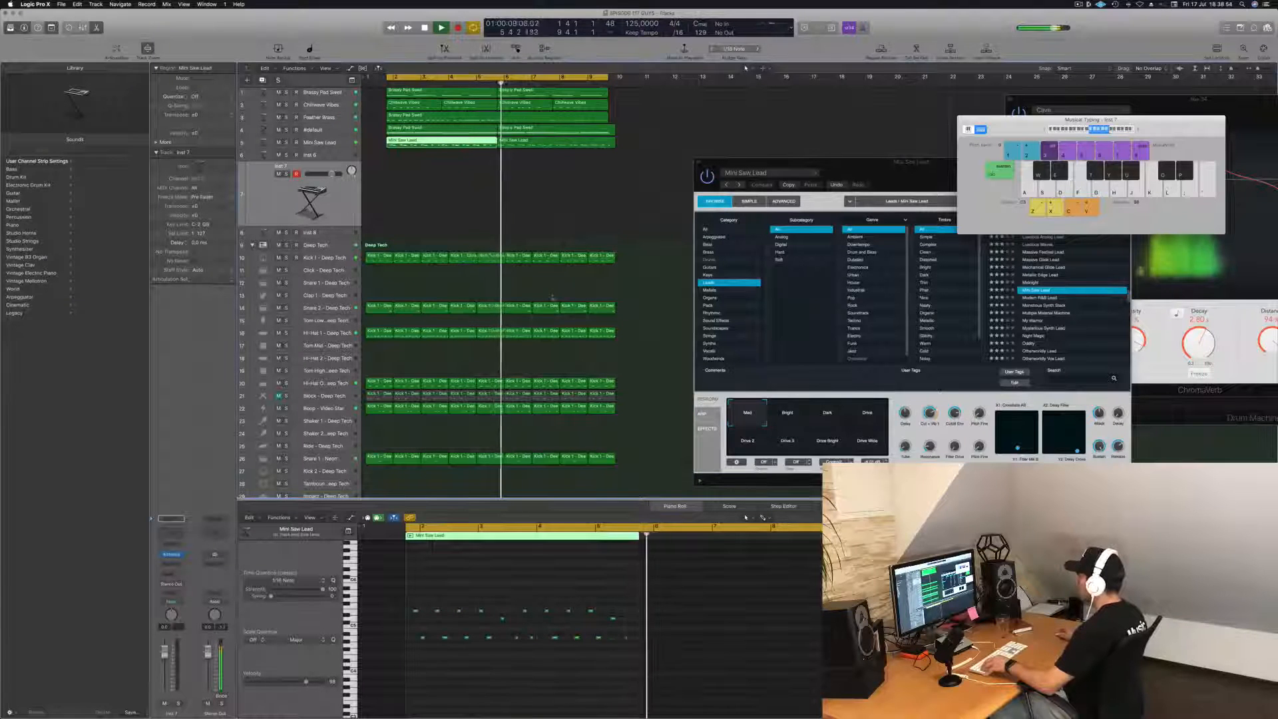
pyautogui.press('Return')
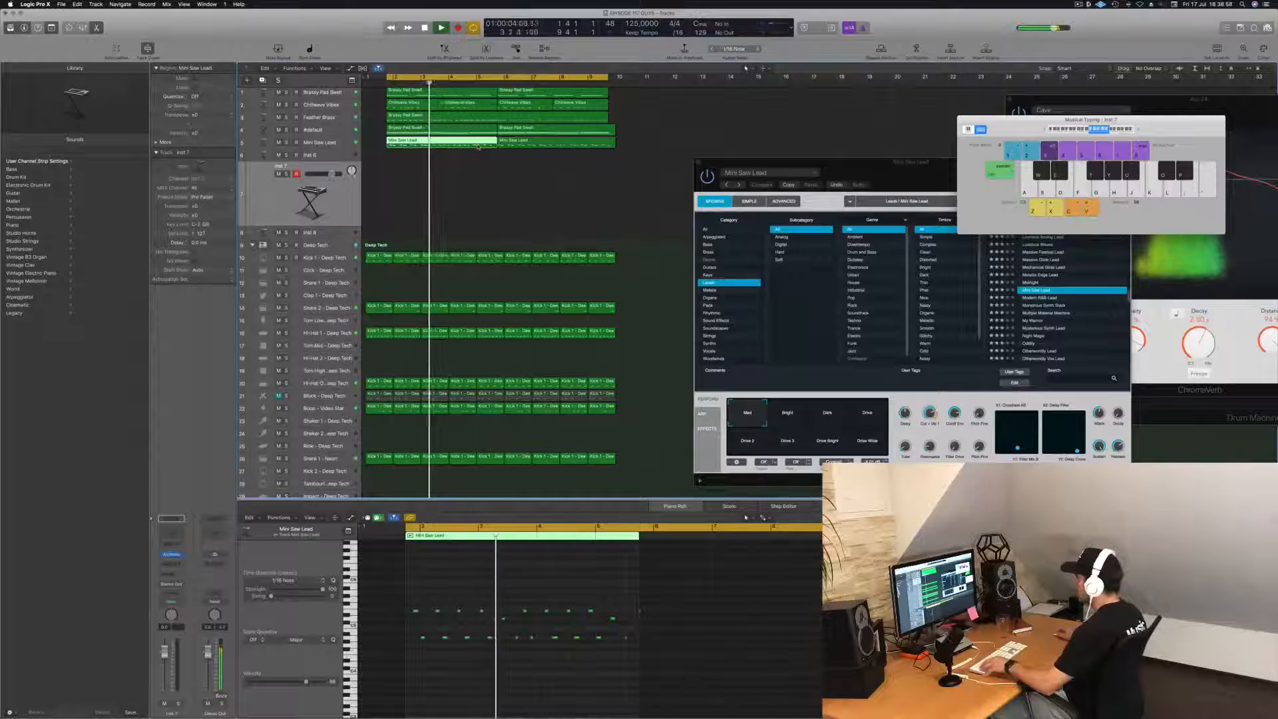
pyautogui.click(511, 143)
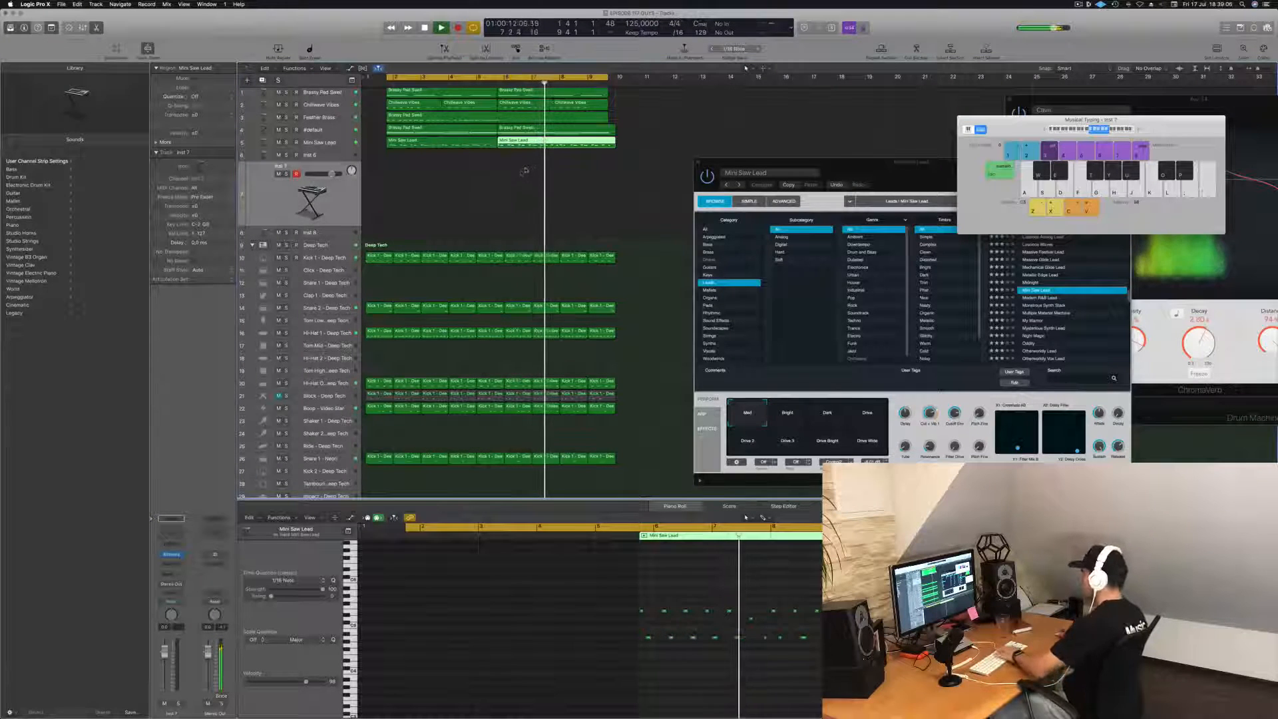
pyautogui.press('BackSpace')
# Step: Duplicate the remaining first half of the lead across bars 6 to 10 and merge both parts into one region
pyautogui.press('space')
pyautogui.press('space')
pyautogui.click(457, 143)
pyautogui.moveTo(457, 143); pyautogui.dragTo(490, 143)
pyautogui.press('super+j')
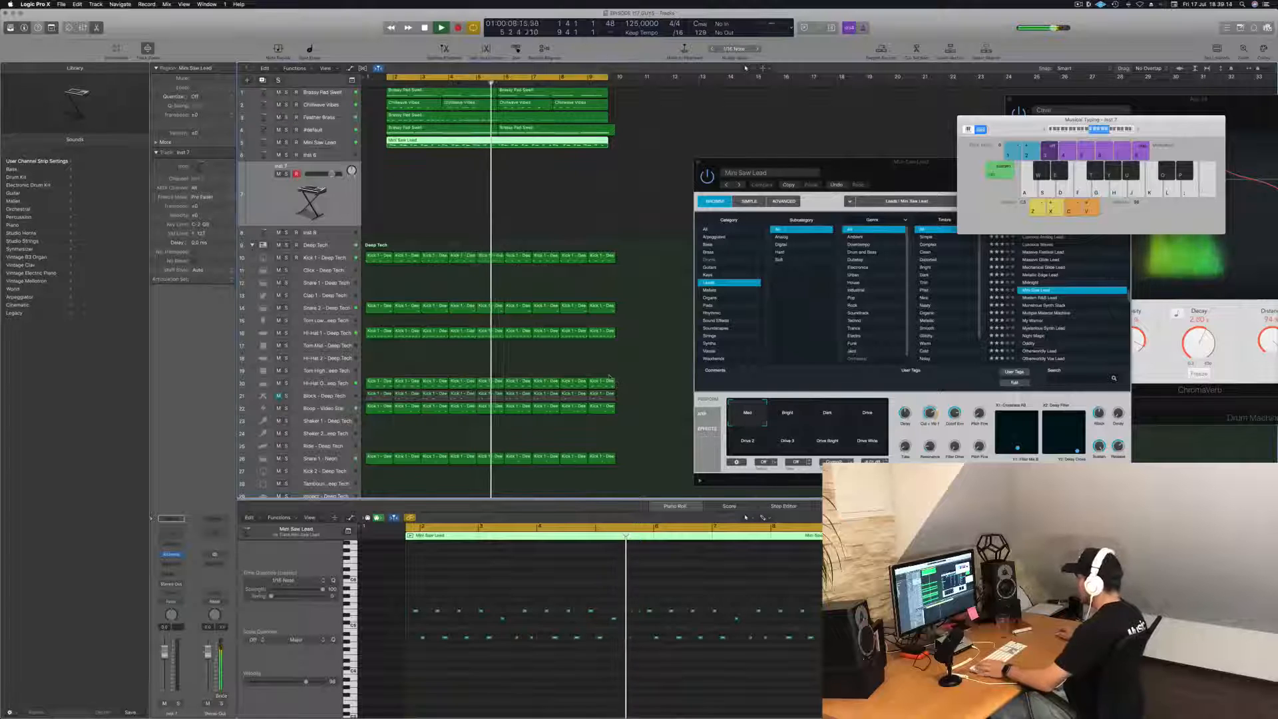
# Step: Select the lead note at the loop's midpoint in the Piano Roll and replay the loop to check the melody
pyautogui.moveTo(631, 601); pyautogui.dragTo(641, 625)
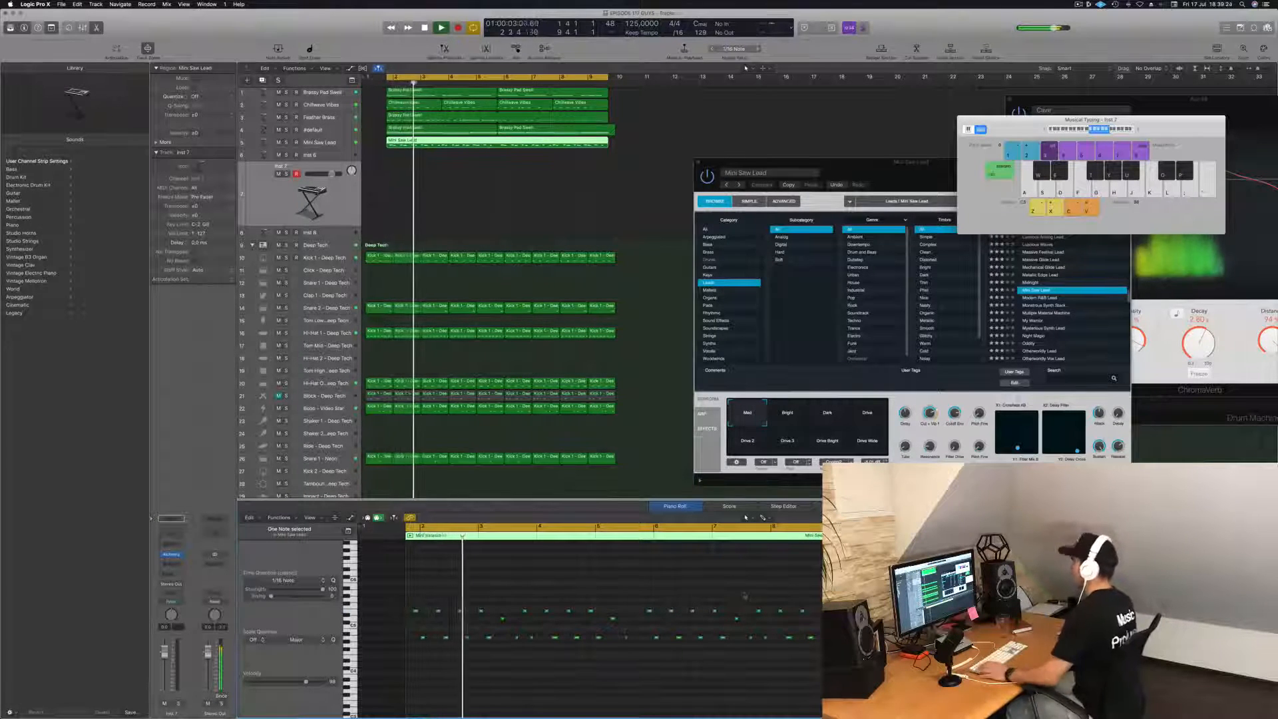
pyautogui.press('space')
pyautogui.press('space')
pyautogui.hscroll(-1, 415, 200)
pyautogui.scroll(1, 488, 287)
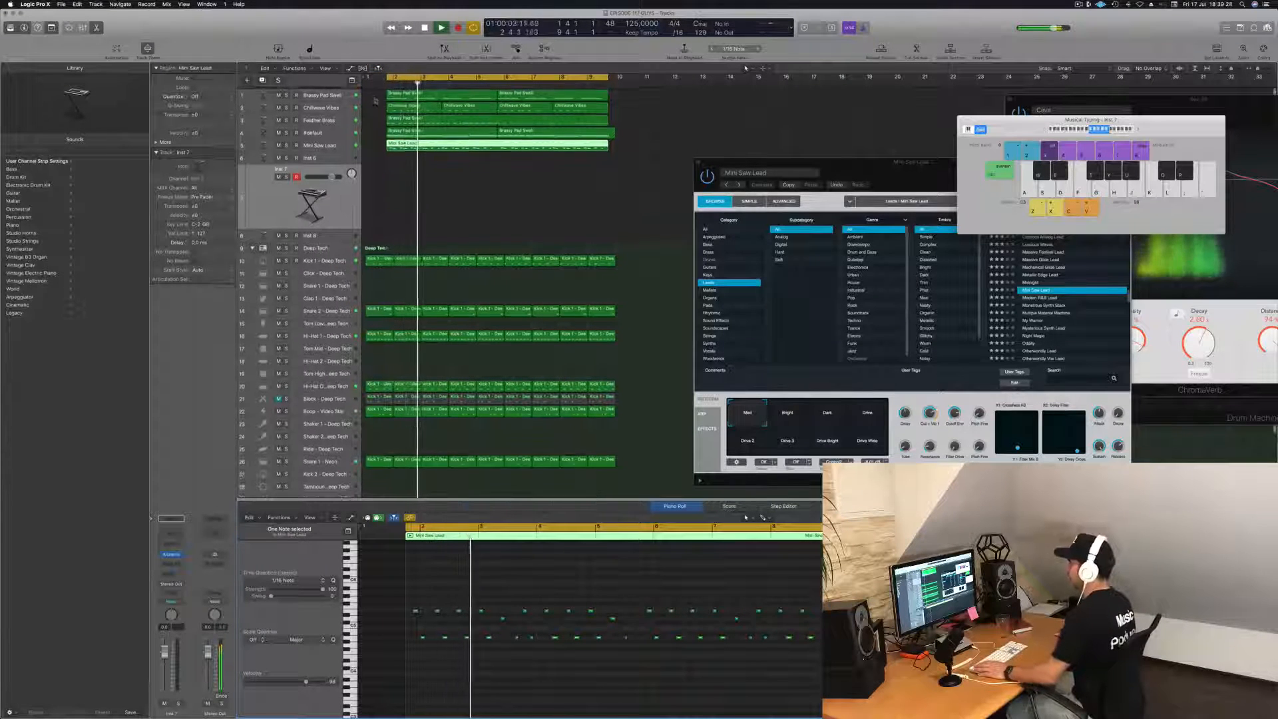
pyautogui.press('space')
pyautogui.press('space')
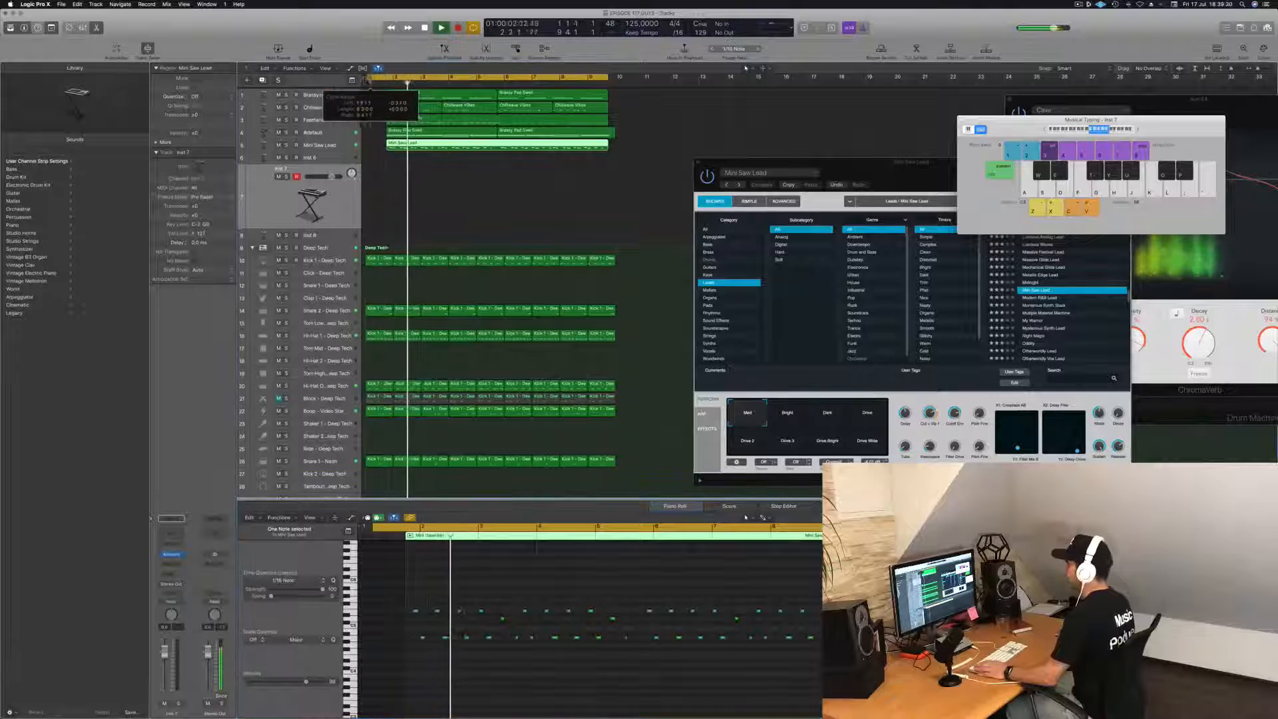
# Step: Replay the loop from its start with the Mini Saw Lead region and its track selected to check the repeated melody
pyautogui.scroll(-1, 406, 164)
pyautogui.press('space')
pyautogui.press('space')
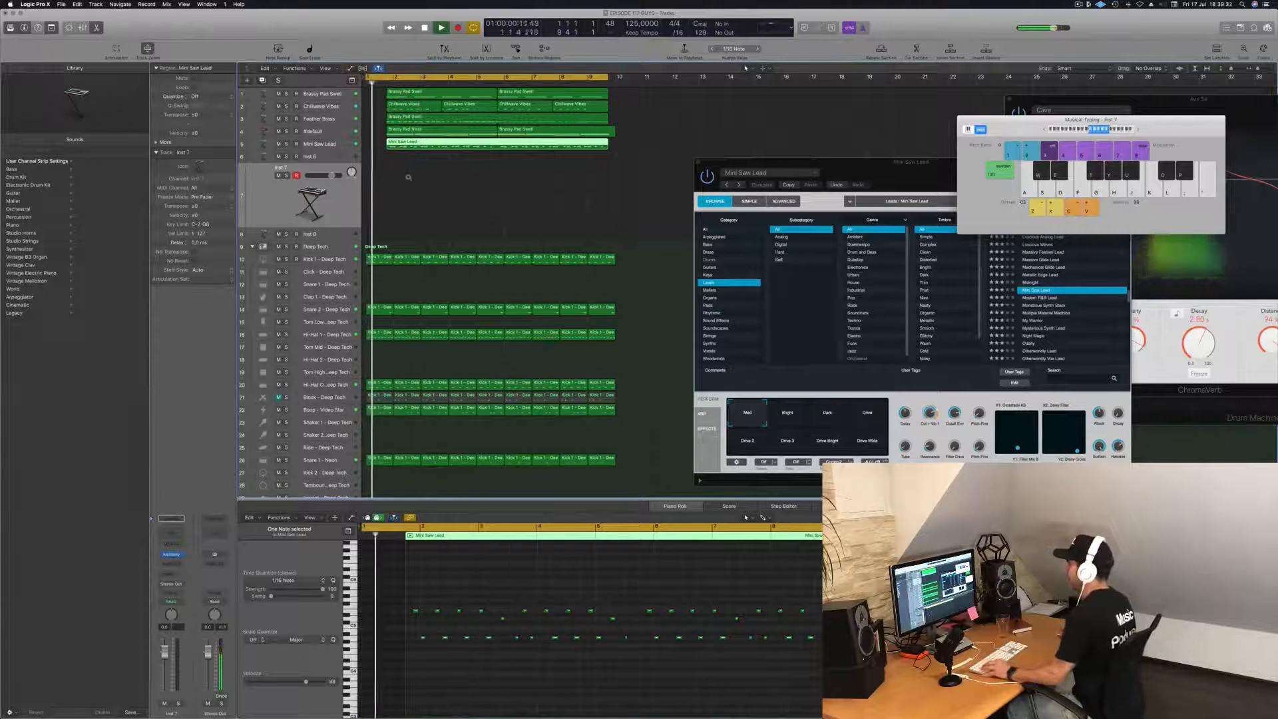
pyautogui.scroll(2, 455, 189)
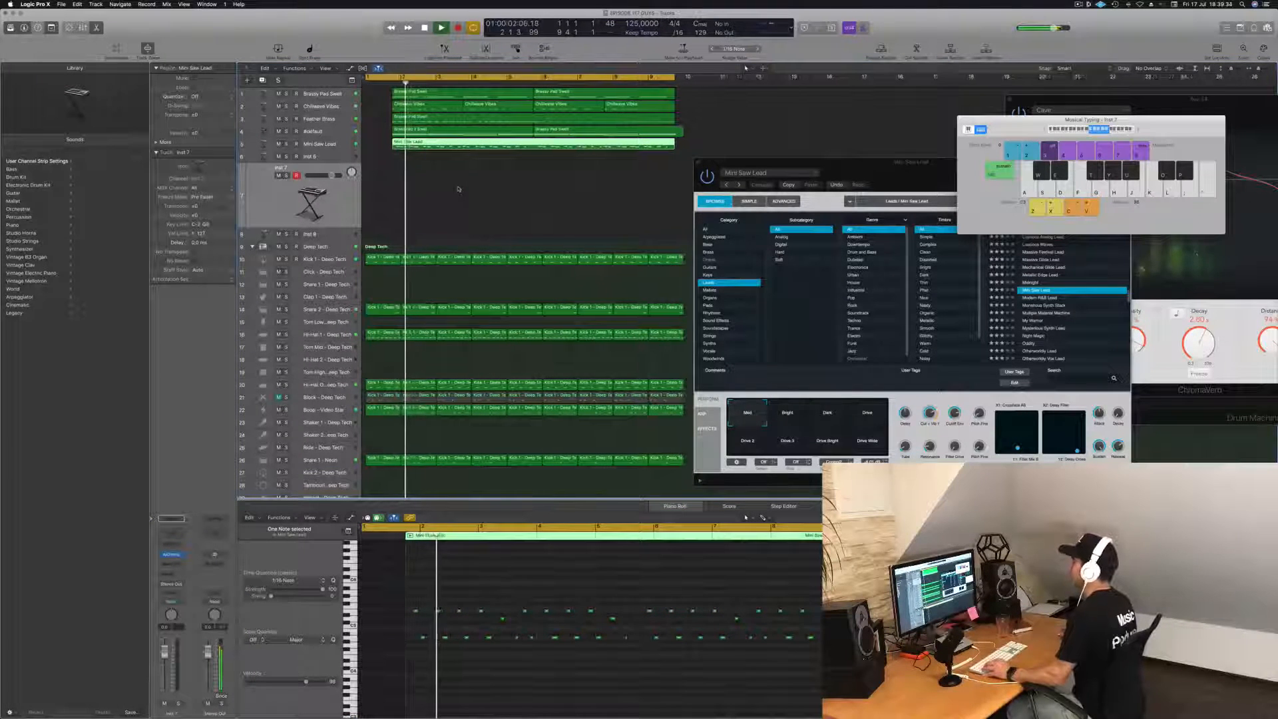
pyautogui.scroll(-1, 458, 189)
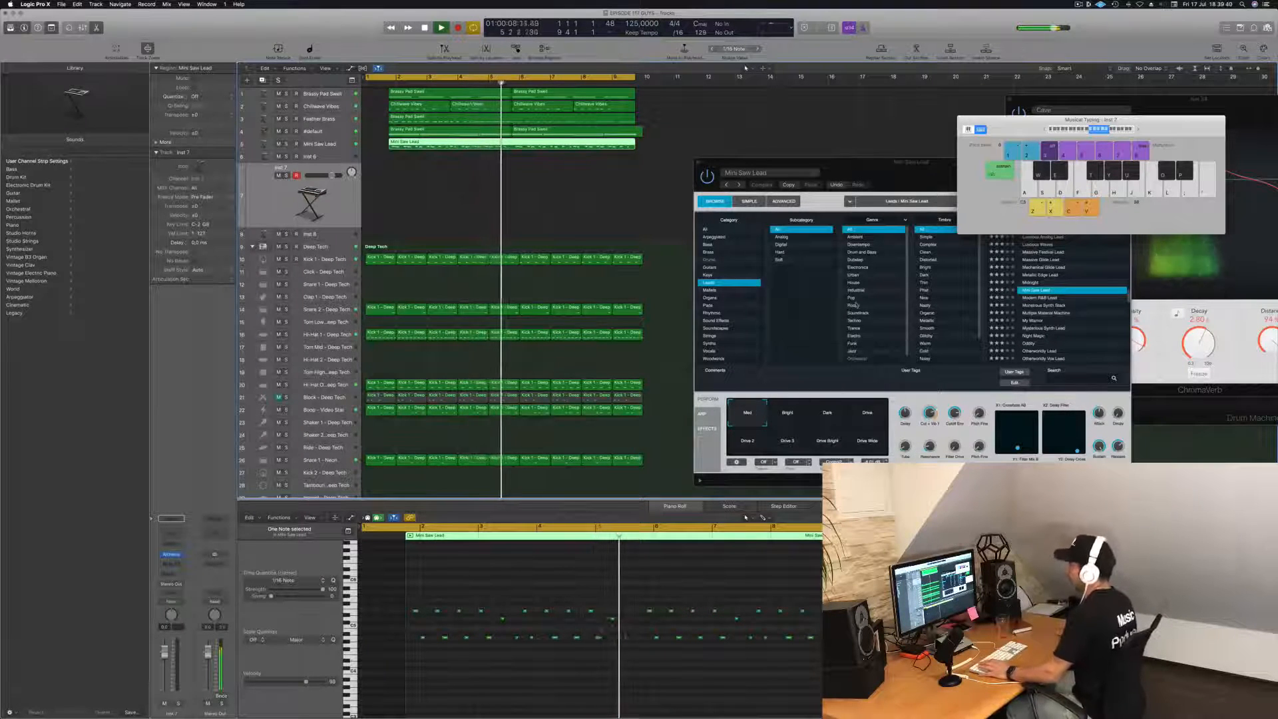
pyautogui.click(553, 197)
pyautogui.click(505, 145)
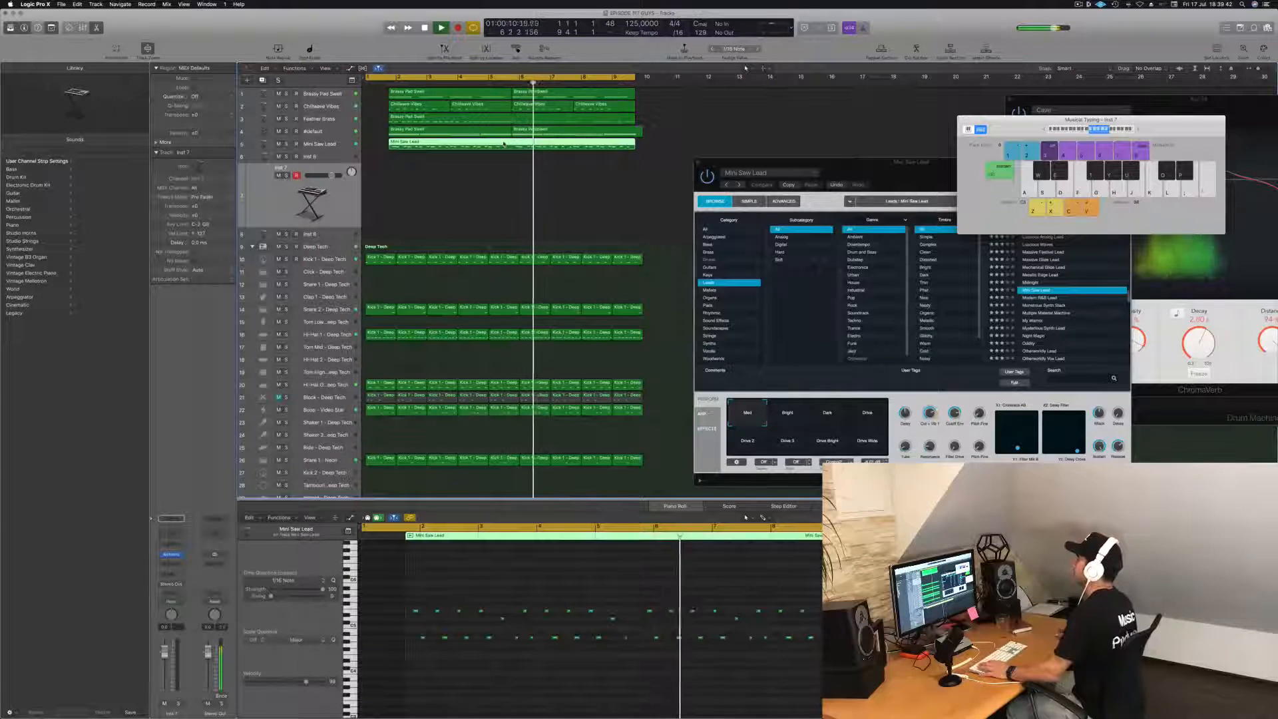
pyautogui.press('super+Left')
pyautogui.press('Return')
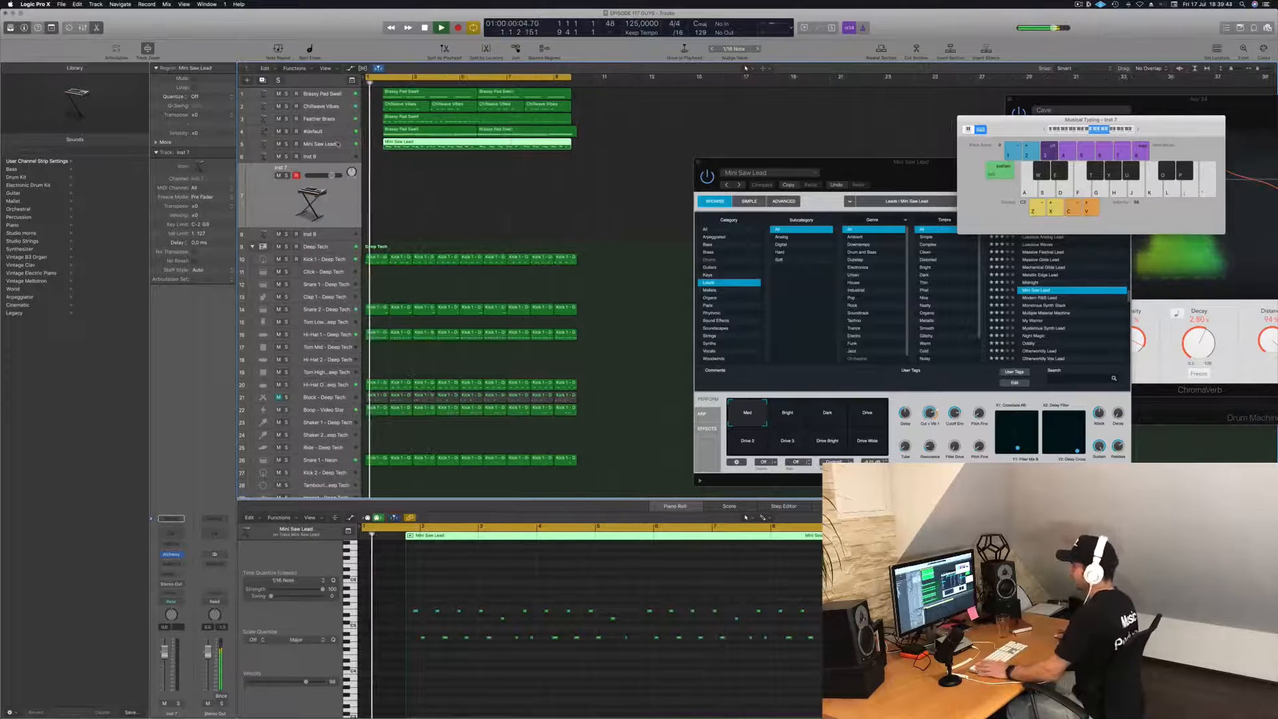
pyautogui.click(318, 144)
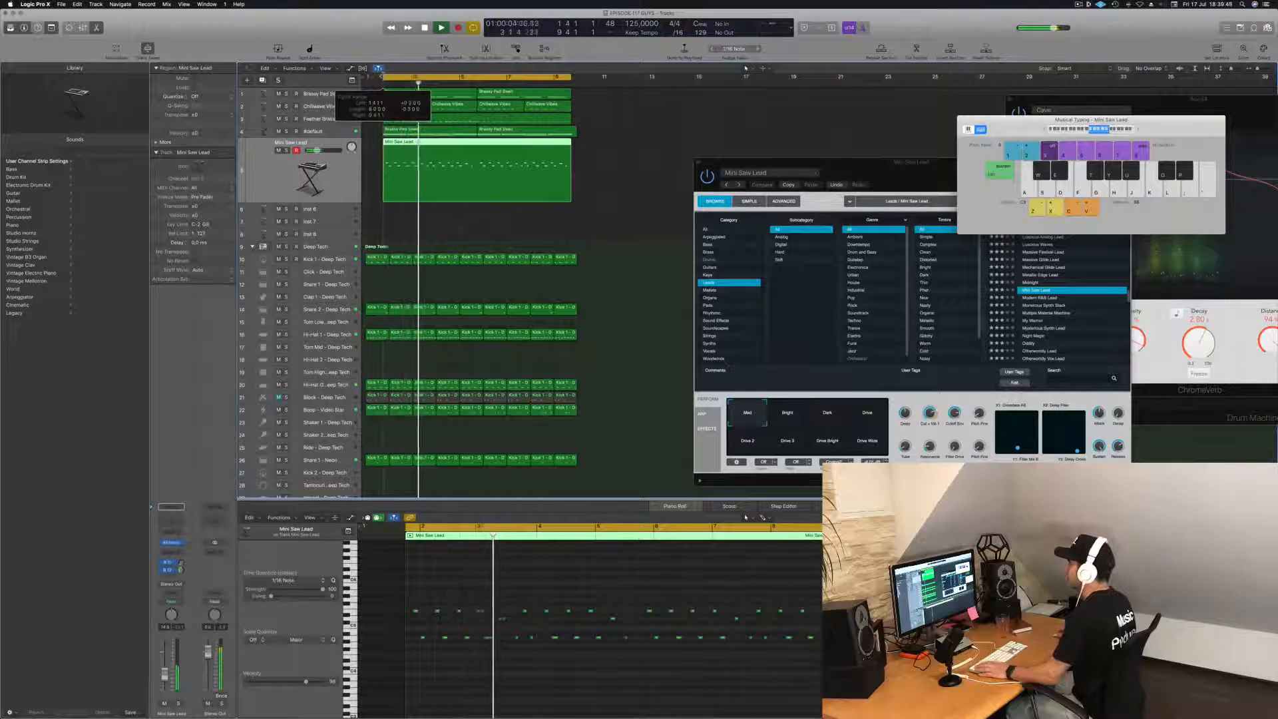
pyautogui.press('space')
pyautogui.press('space')
# Step: Trim the overhanging end of the second Brassy Pad Swell region on track 4 at bar 10, splitting its crossing notes
pyautogui.click(573, 132)
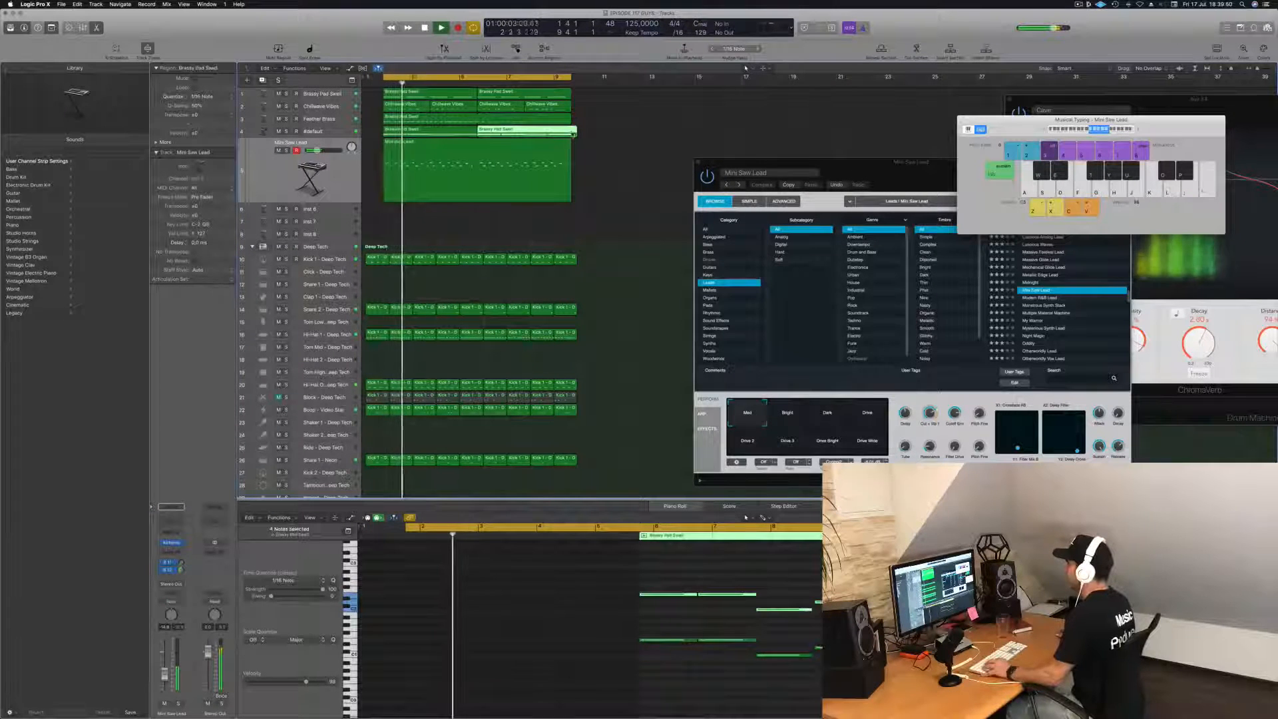
pyautogui.keyDown('super'); pyautogui.doubleClick(572, 133); pyautogui.keyUp('super')
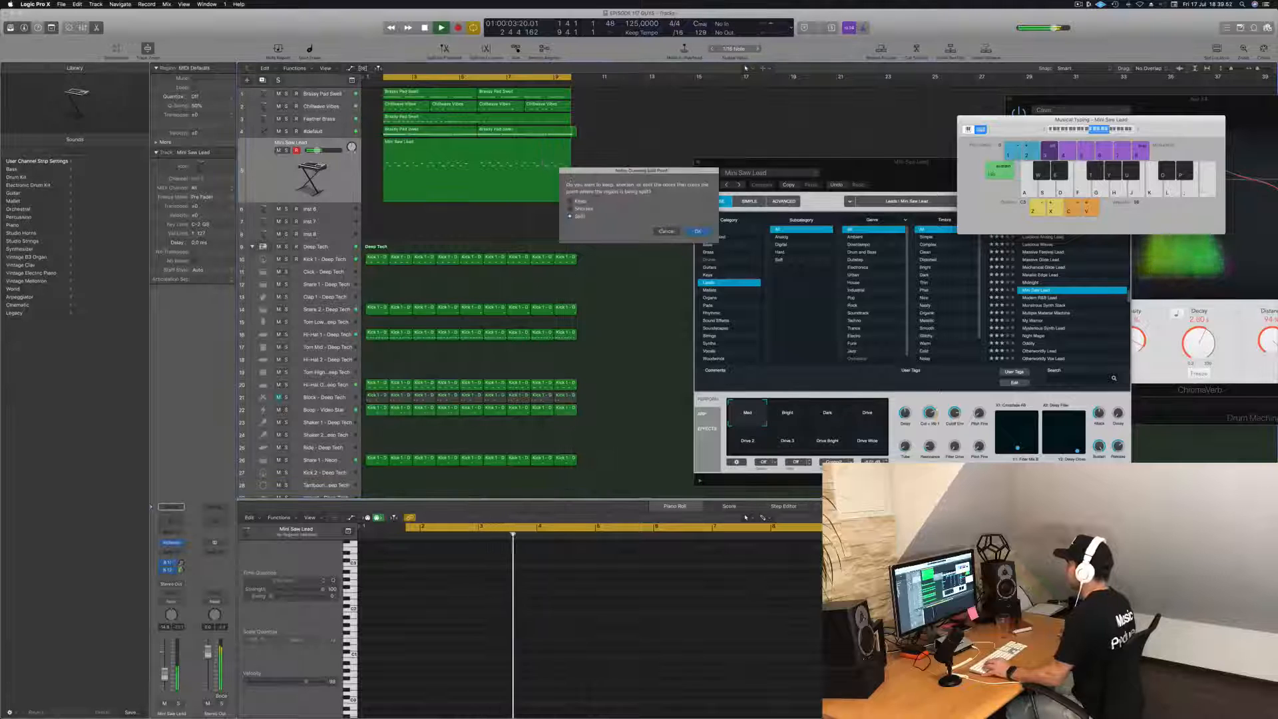
pyautogui.click(700, 233)
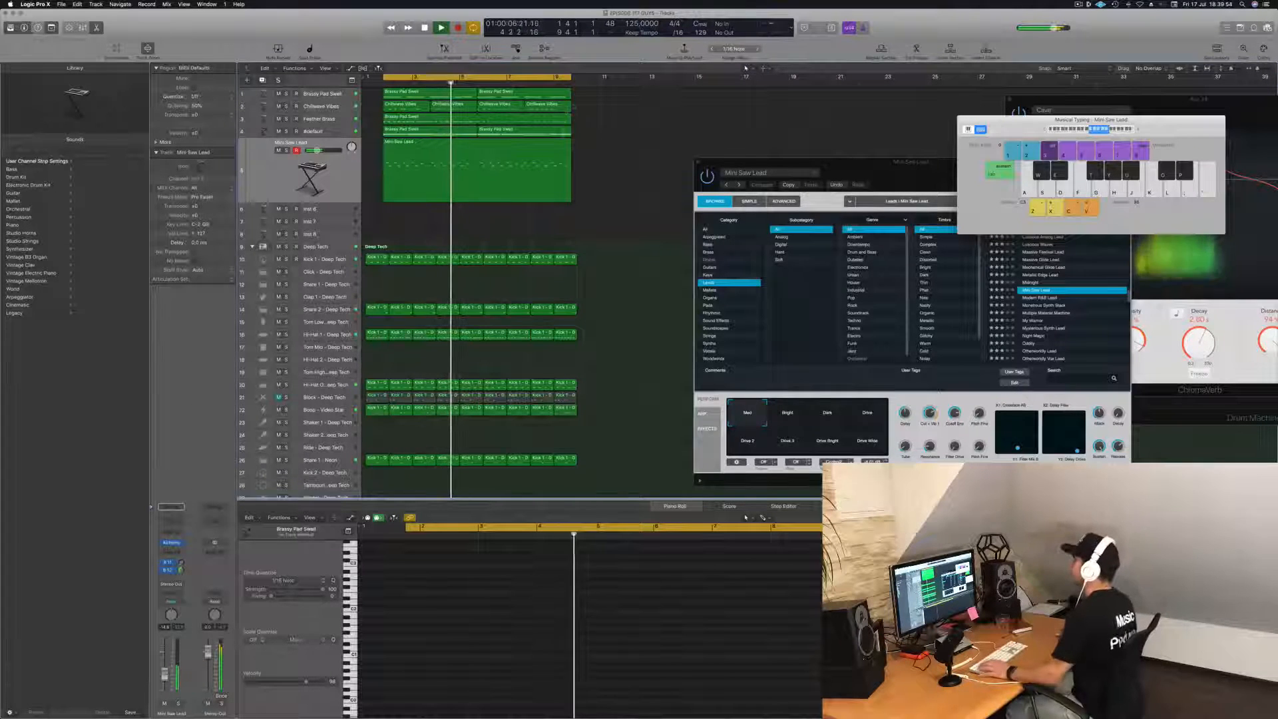
# Step: Replay the loop and repeat the whole eight-bar section three times across all tracks
pyautogui.press('space')
pyautogui.press('space')
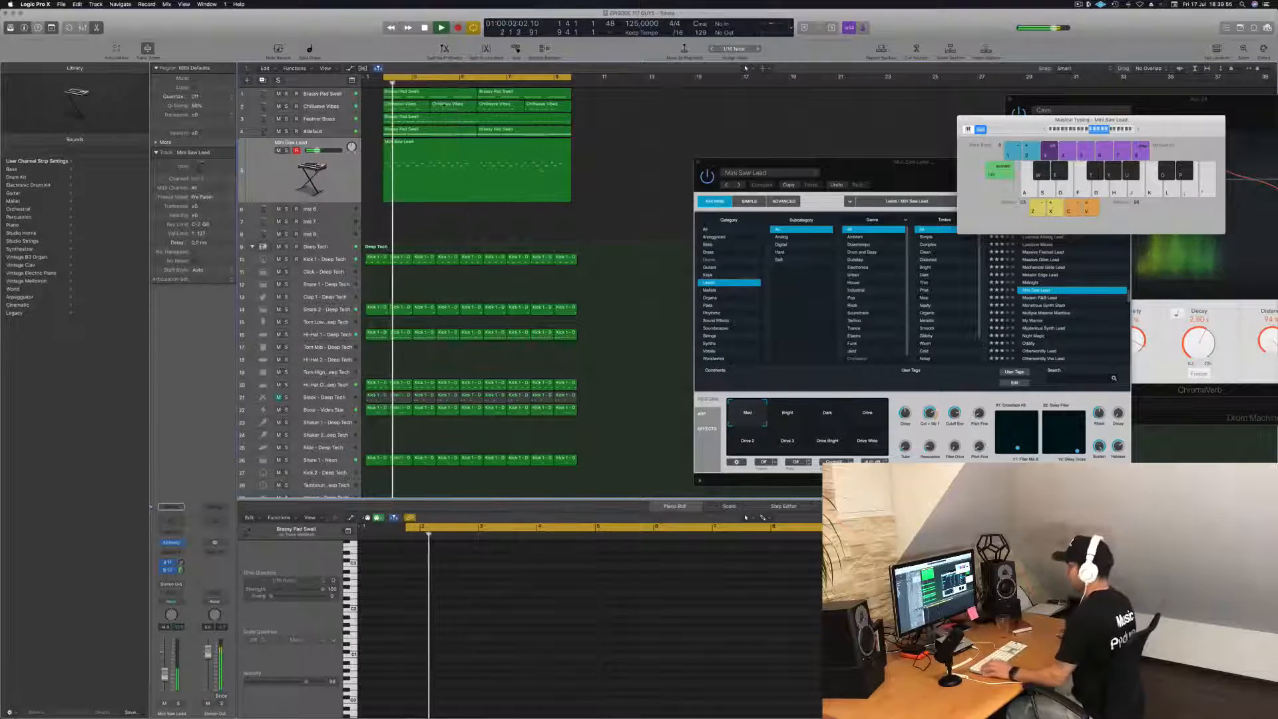
pyautogui.press('super+r')
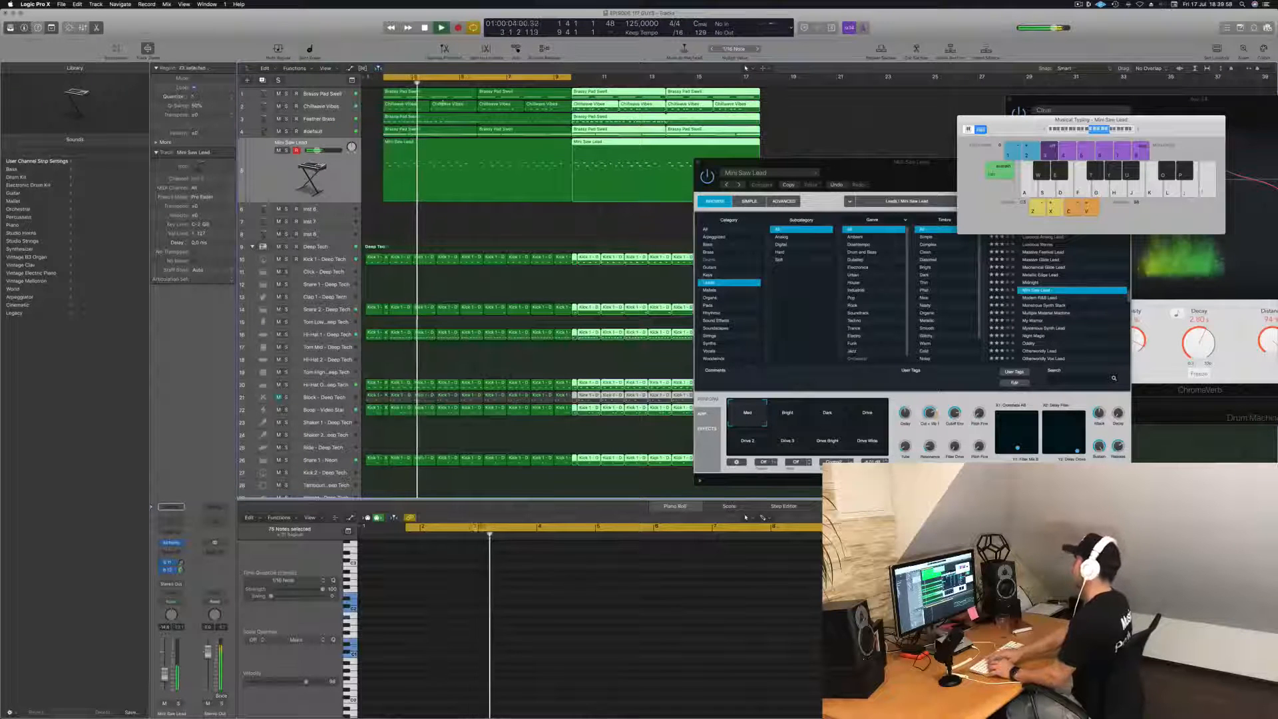
pyautogui.press('super+r')
pyautogui.press('super+r')
pyautogui.press('super+Left')
pyautogui.press('super+Left')
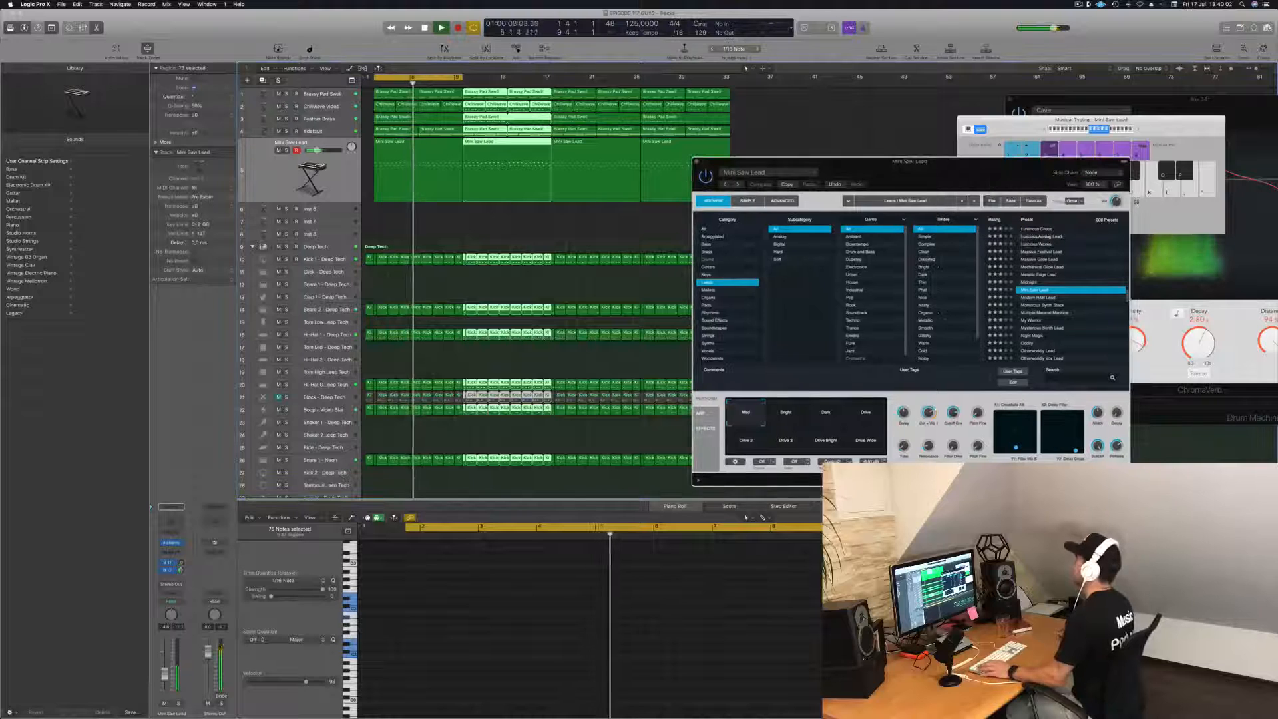
# Step: Add a Channel EQ to the Mini Saw Lead track with a low cut at 860 Hz, 24 dB/Oct, and slightly raise its volume
pyautogui.press('super+w')
pyautogui.click(337, 171)
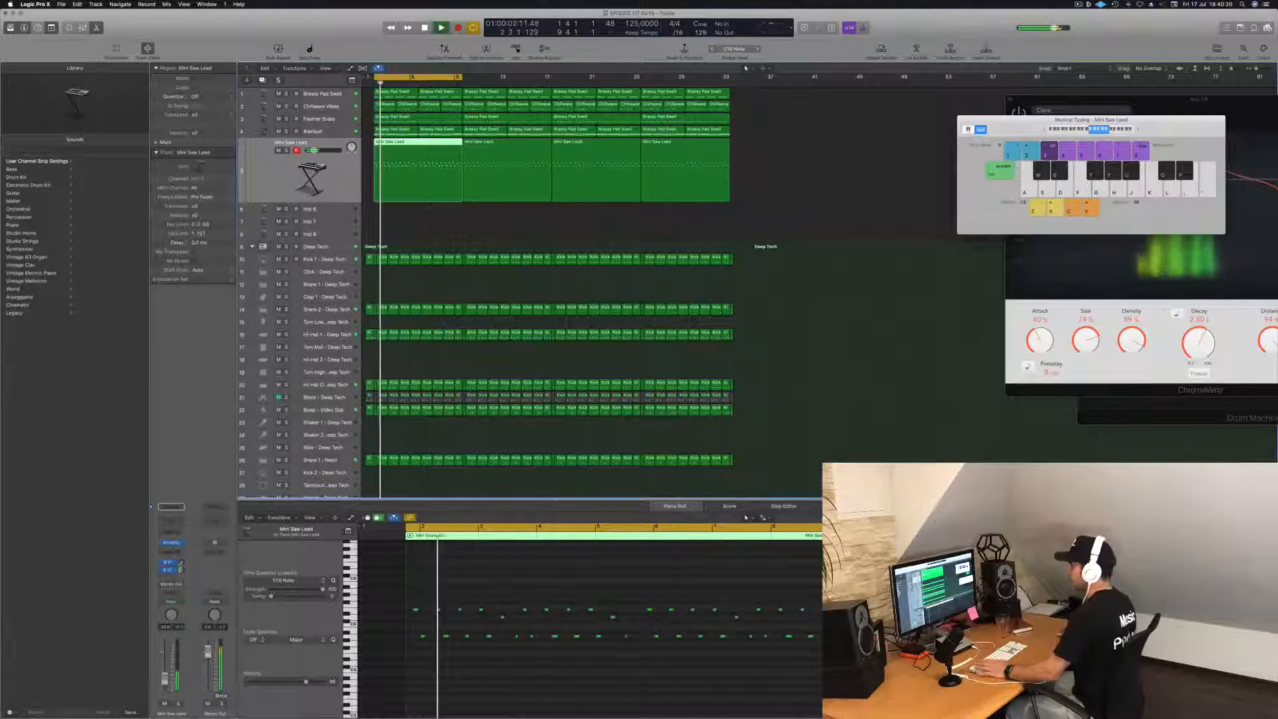
pyautogui.click(172, 523)
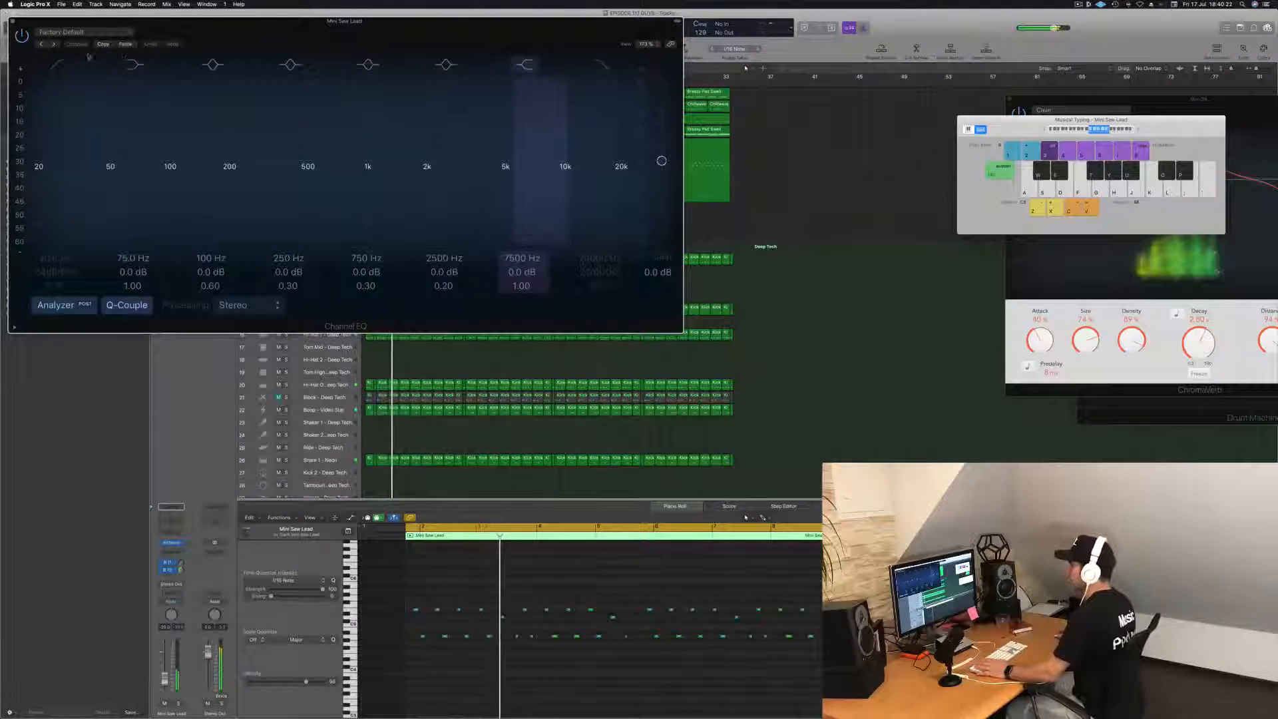
pyautogui.moveTo(38, 129); pyautogui.dragTo(391, 181)
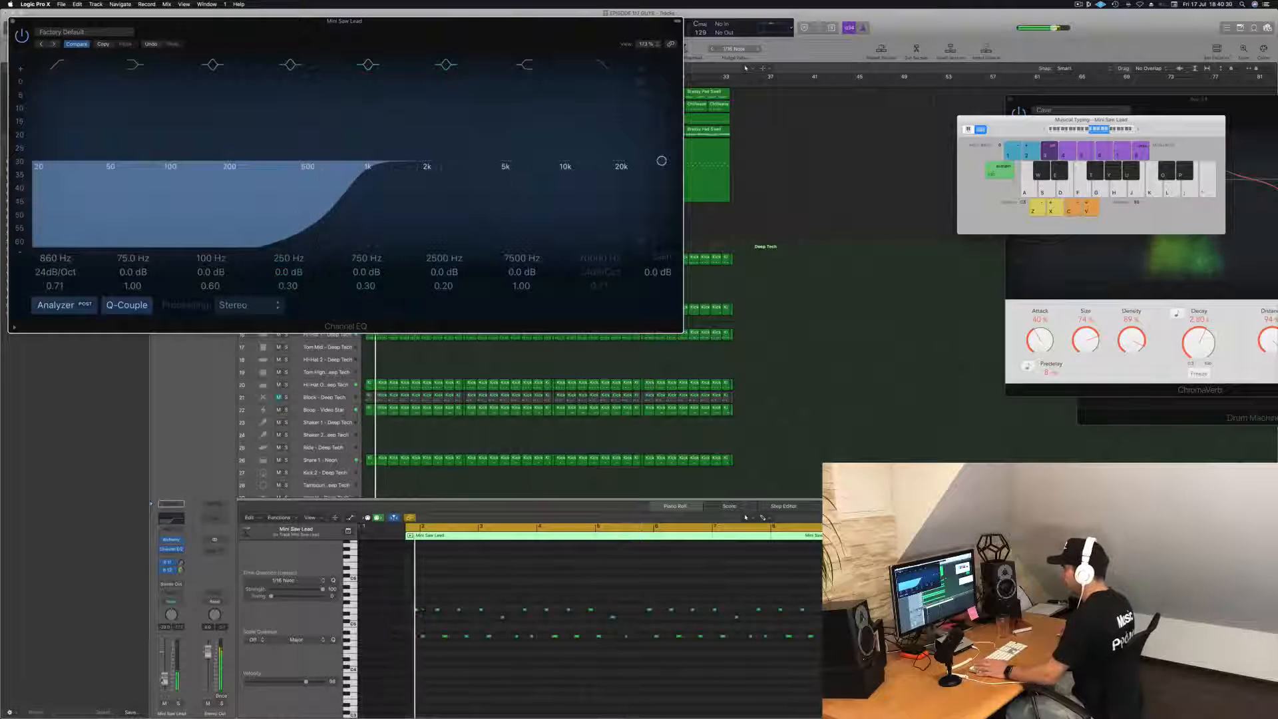
pyautogui.moveTo(164, 681); pyautogui.dragTo(165, 678)
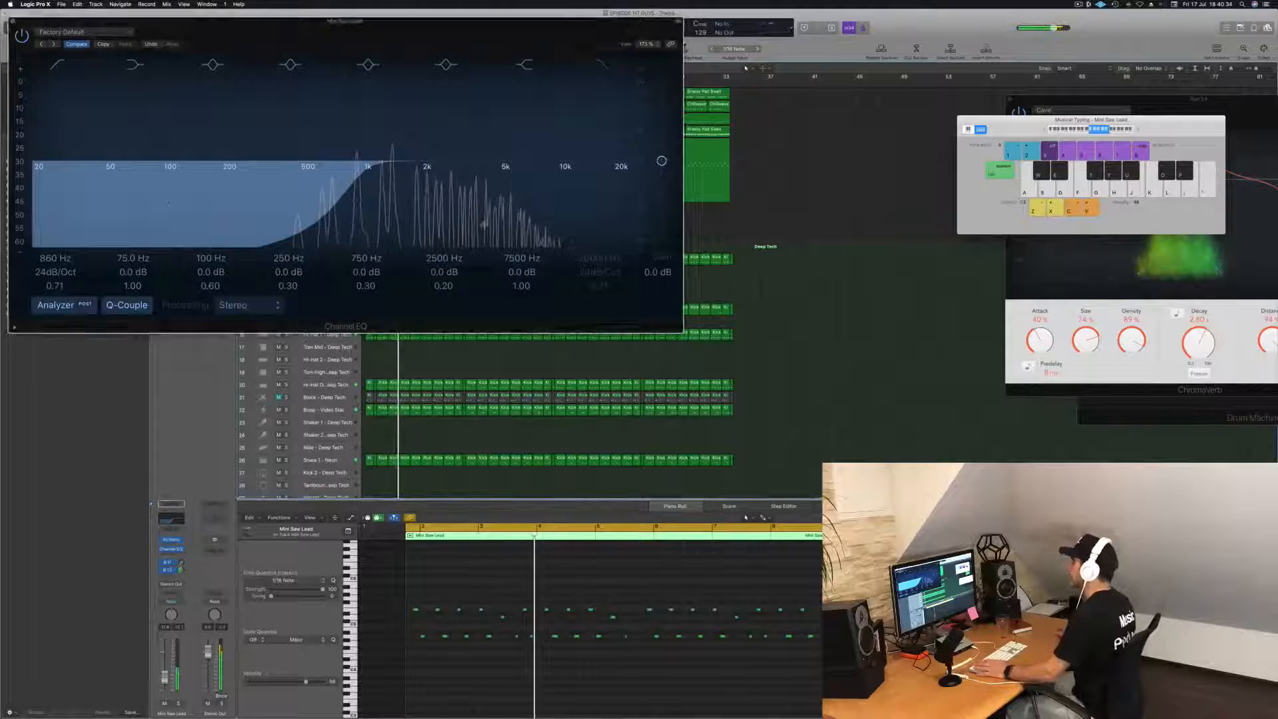
pyautogui.click(13, 24)
# Step: Briefly solo the Feather Brass track and replay the loop to compare it with the full mix
pyautogui.click(781, 202)
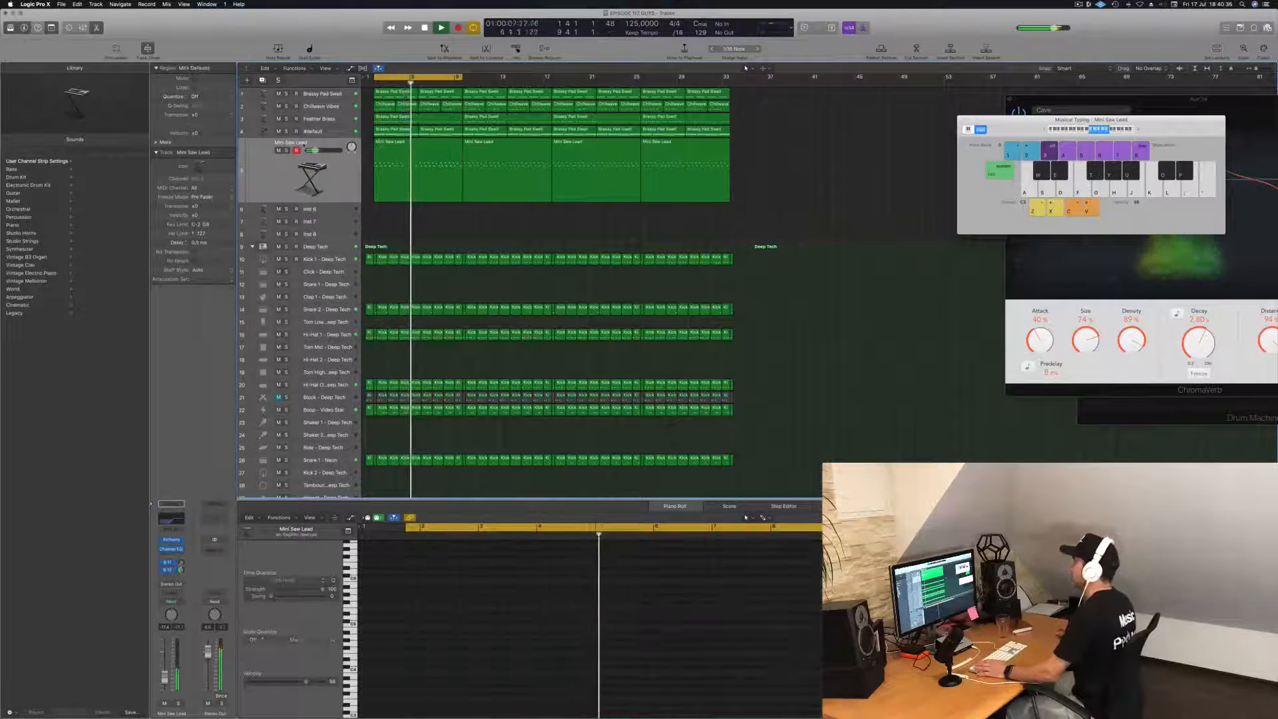
pyautogui.click(287, 119)
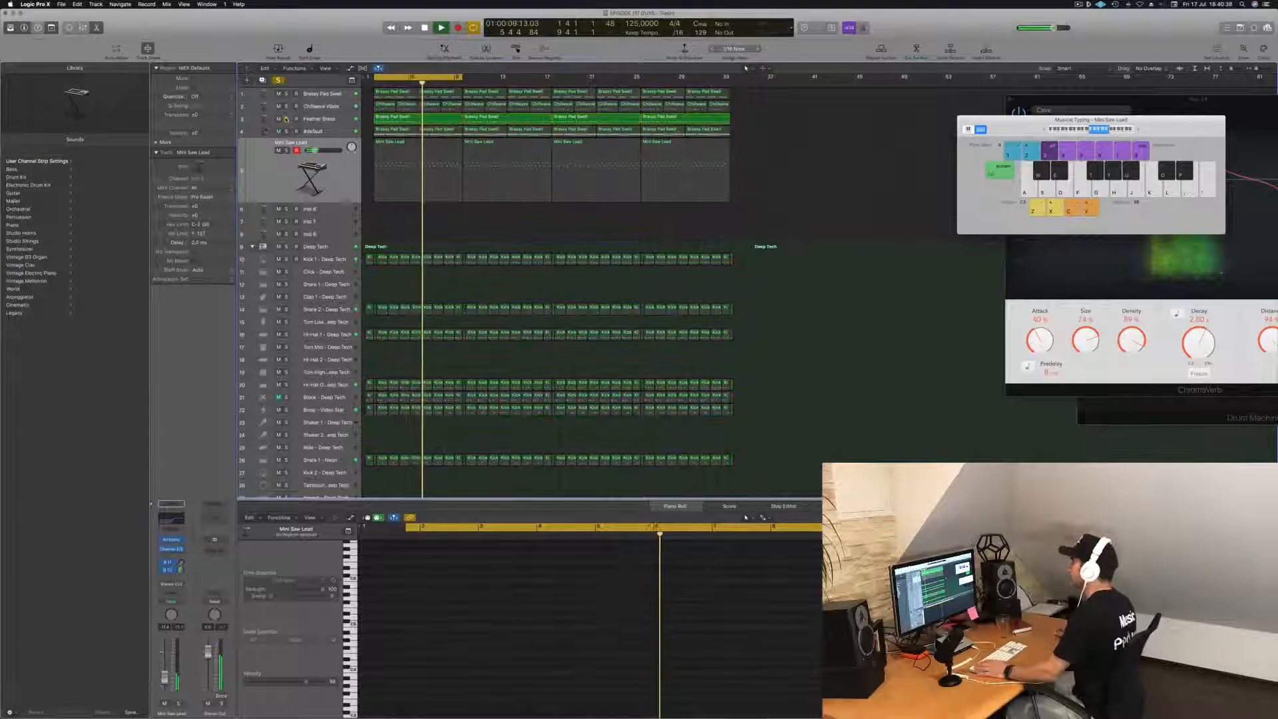
pyautogui.press('space')
pyautogui.press('space')
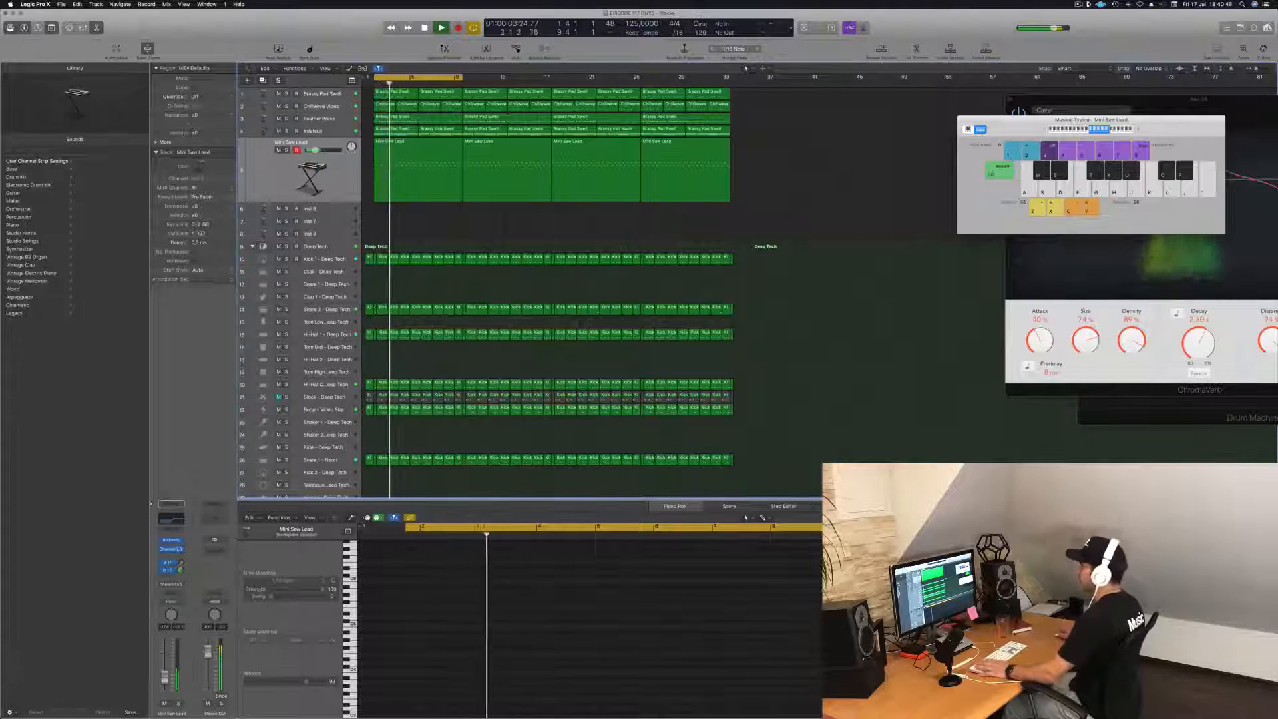
# Step: Unmute the Block - Deep Tech percussion track, listen to it in the loop and stop playback
pyautogui.click(278, 397)
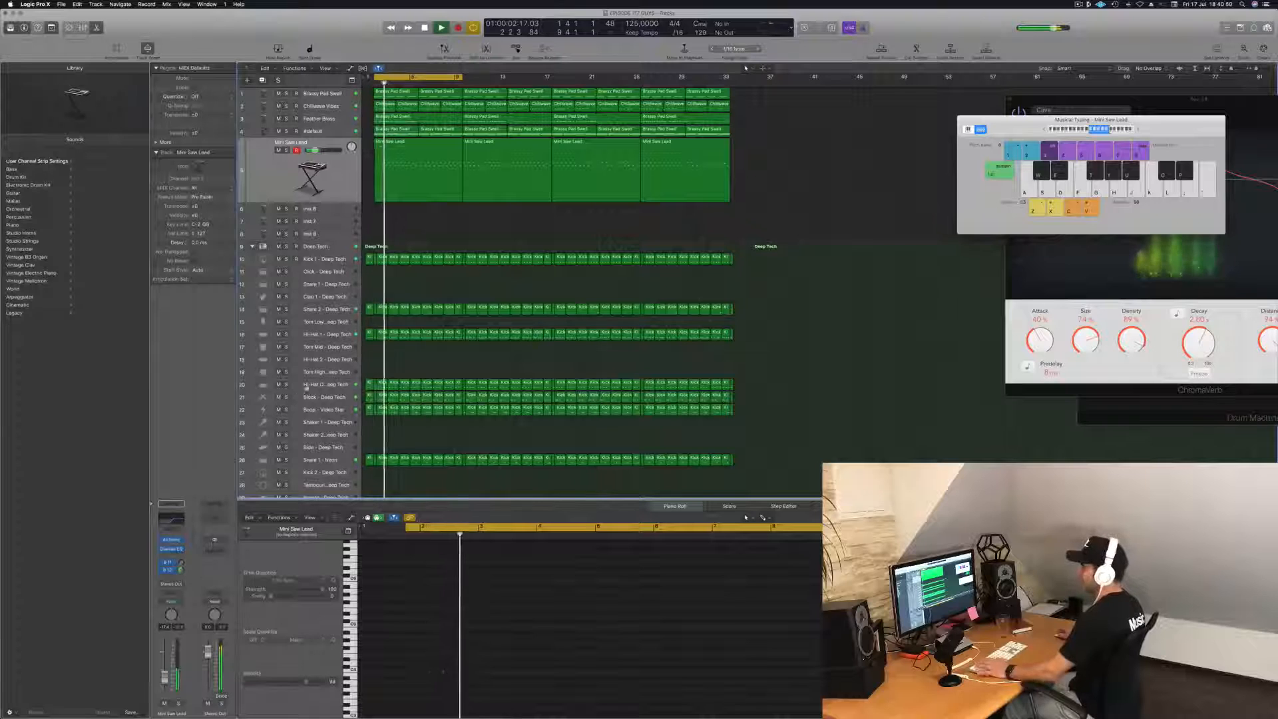
pyautogui.click(307, 396)
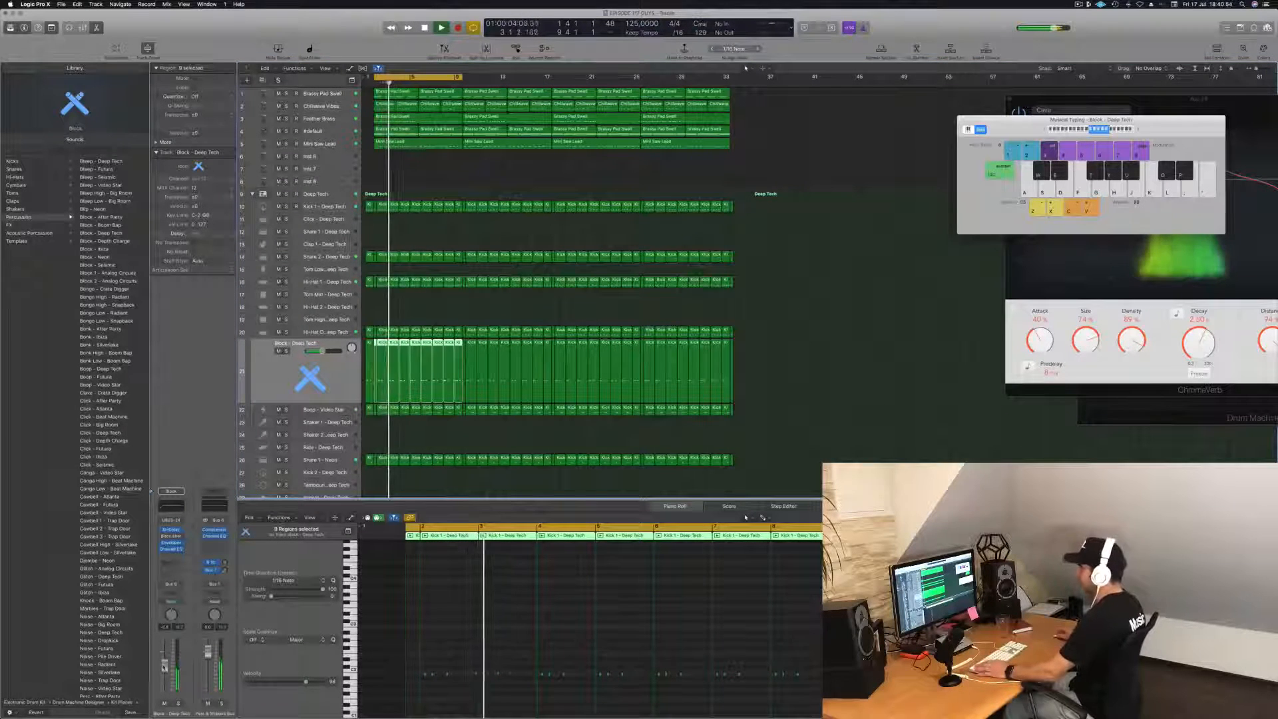
pyautogui.click(933, 409)
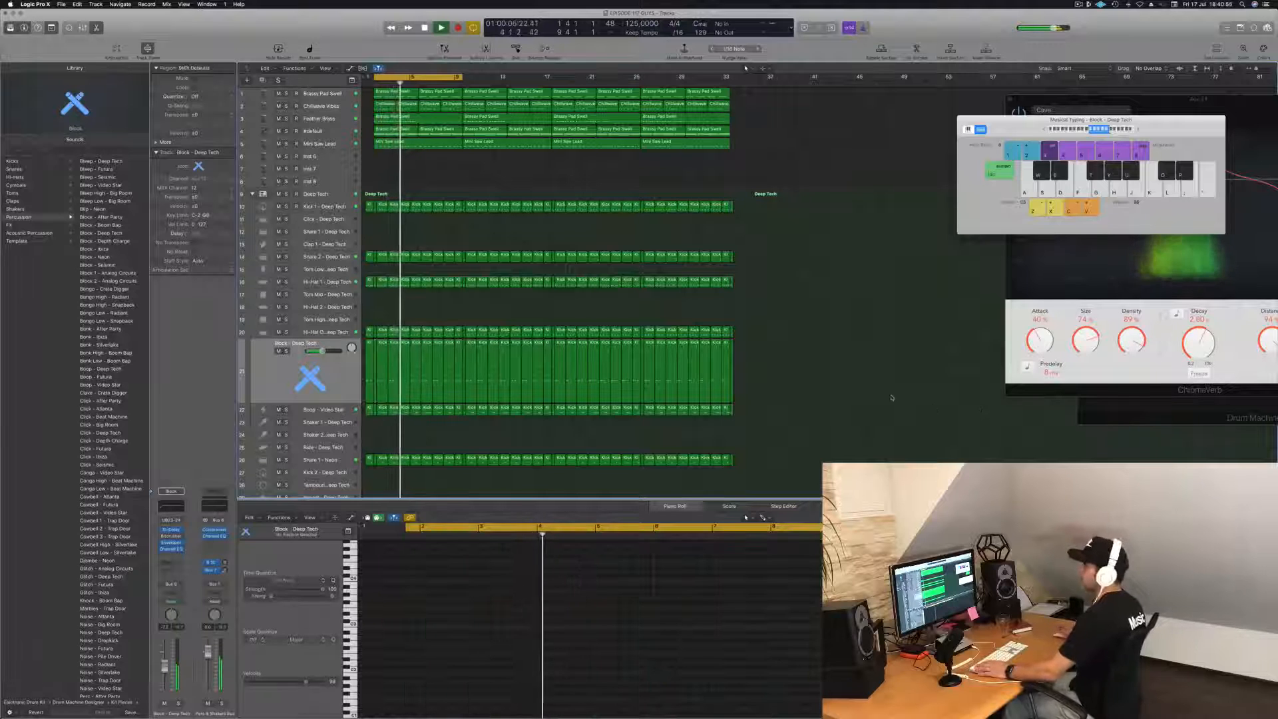
pyautogui.press('space')
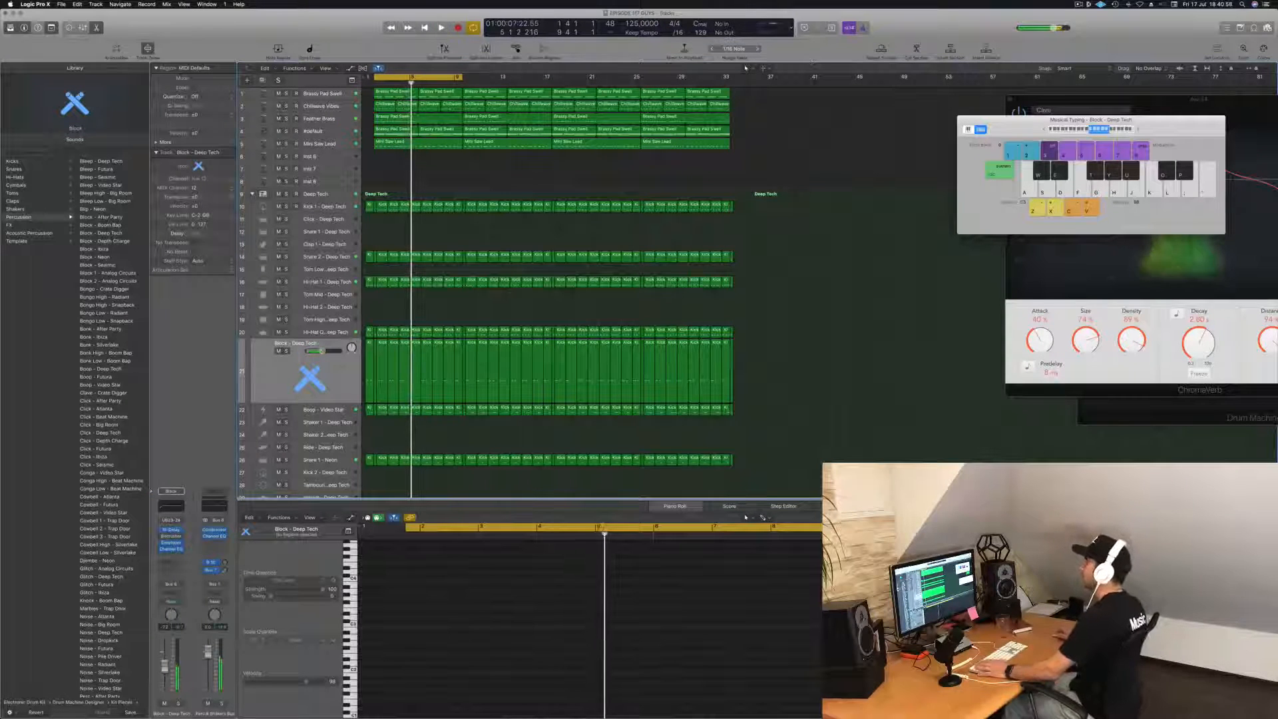
# Step: Extend the cycle range over all four repeated sections and solo the Kick 1 - Deep Tech track
pyautogui.moveTo(464, 78); pyautogui.dragTo(730, 89)
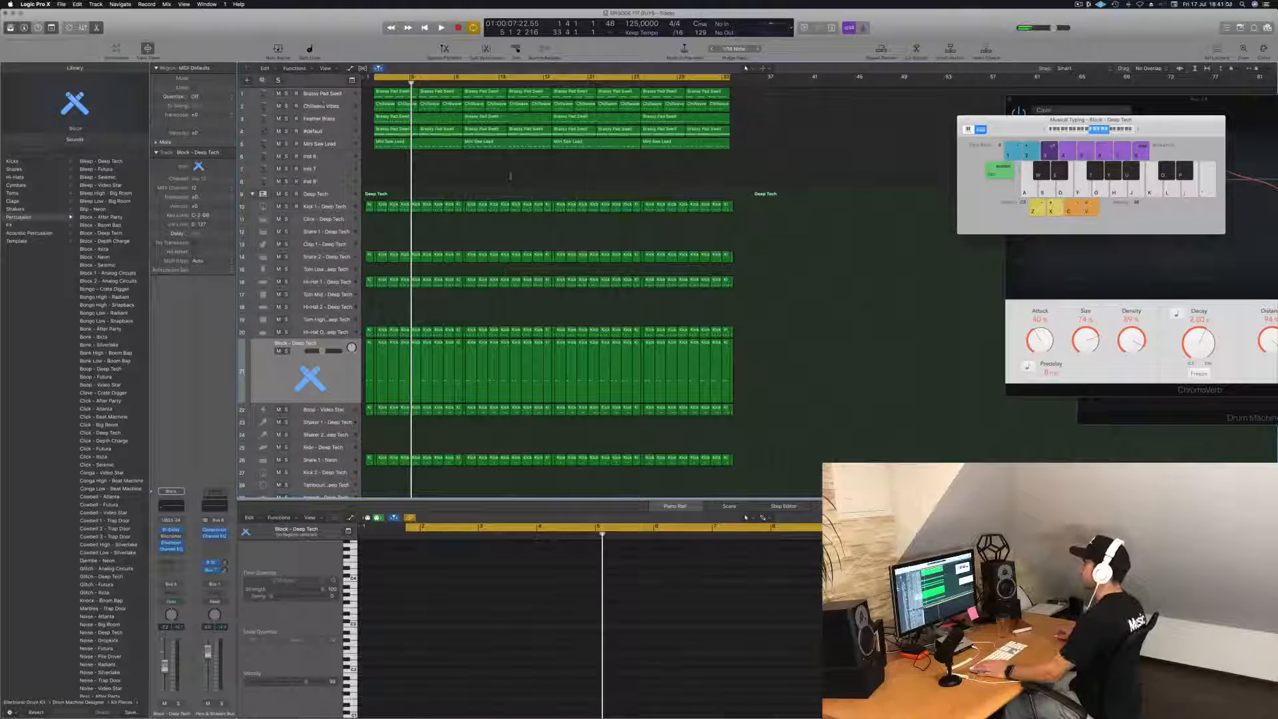
pyautogui.click(326, 207)
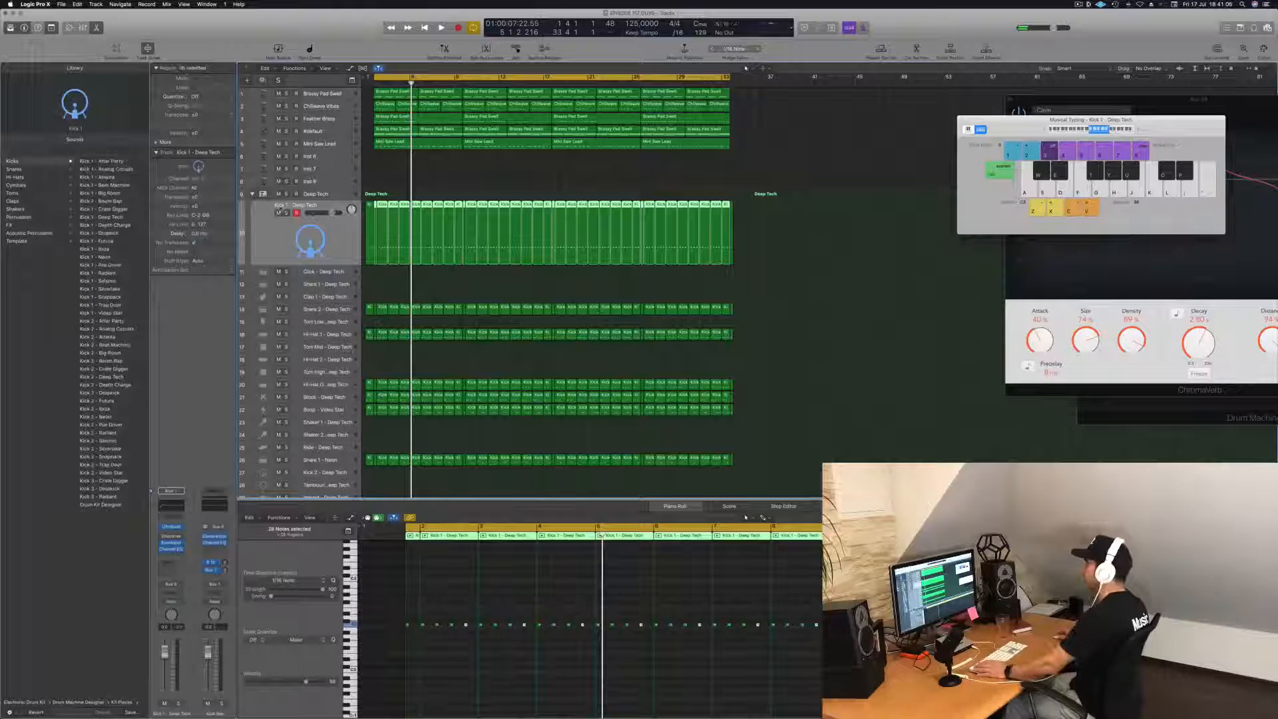
pyautogui.click(286, 213)
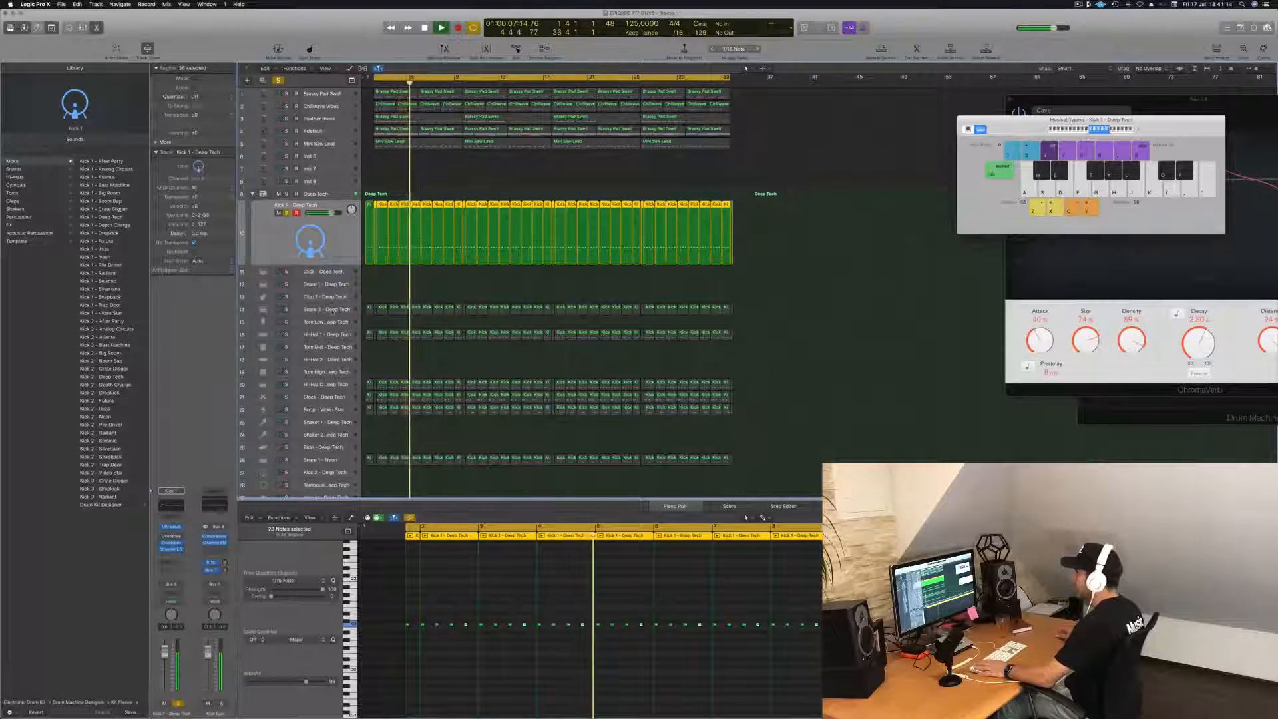
# Step: Solo the Snare 2 and Hi-Hat 1 Deep Tech tracks alongside the kick while playing the loop
pyautogui.click(330, 308)
pyautogui.press('space')
pyautogui.press('space')
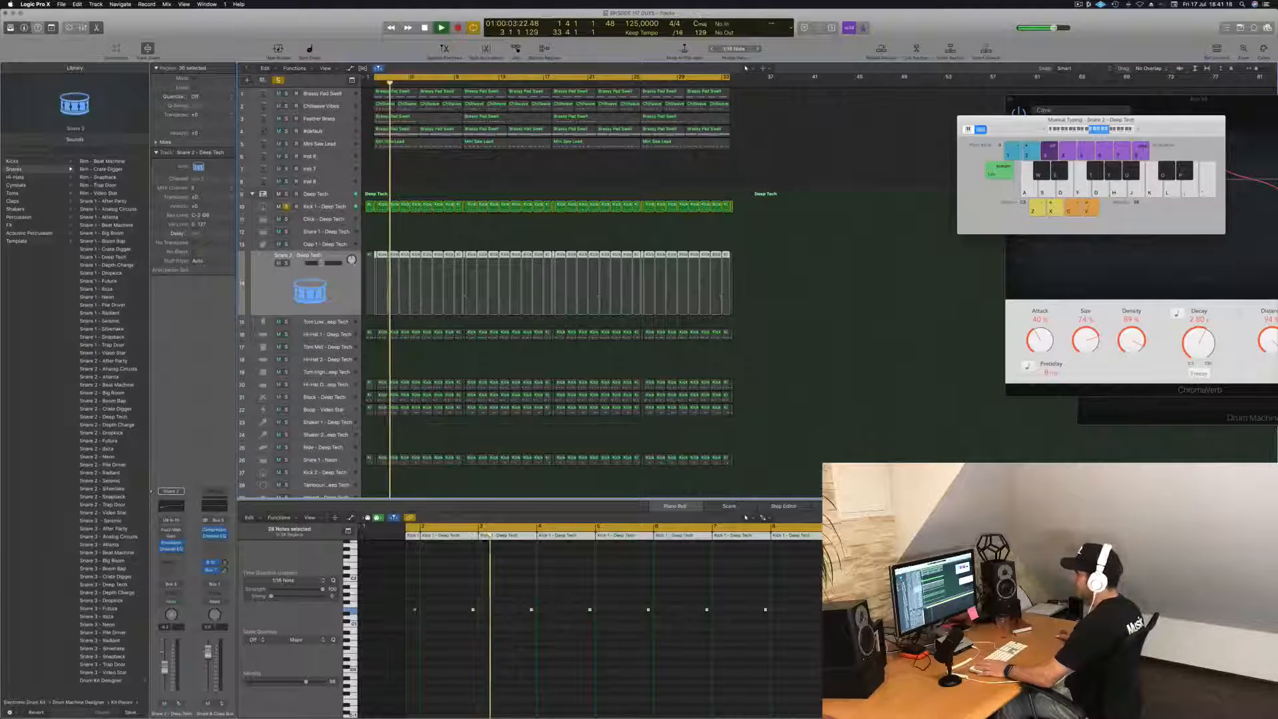
pyautogui.press('s')
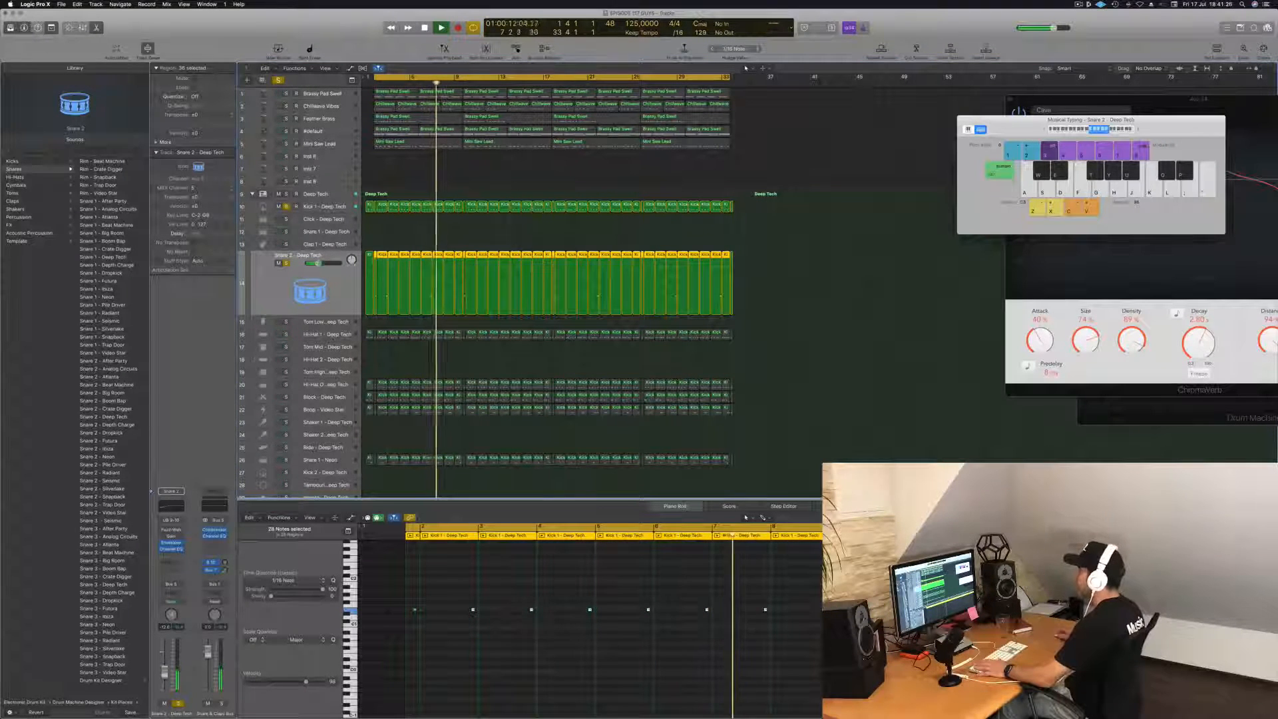
pyautogui.press('Down')
pyautogui.press('Down')
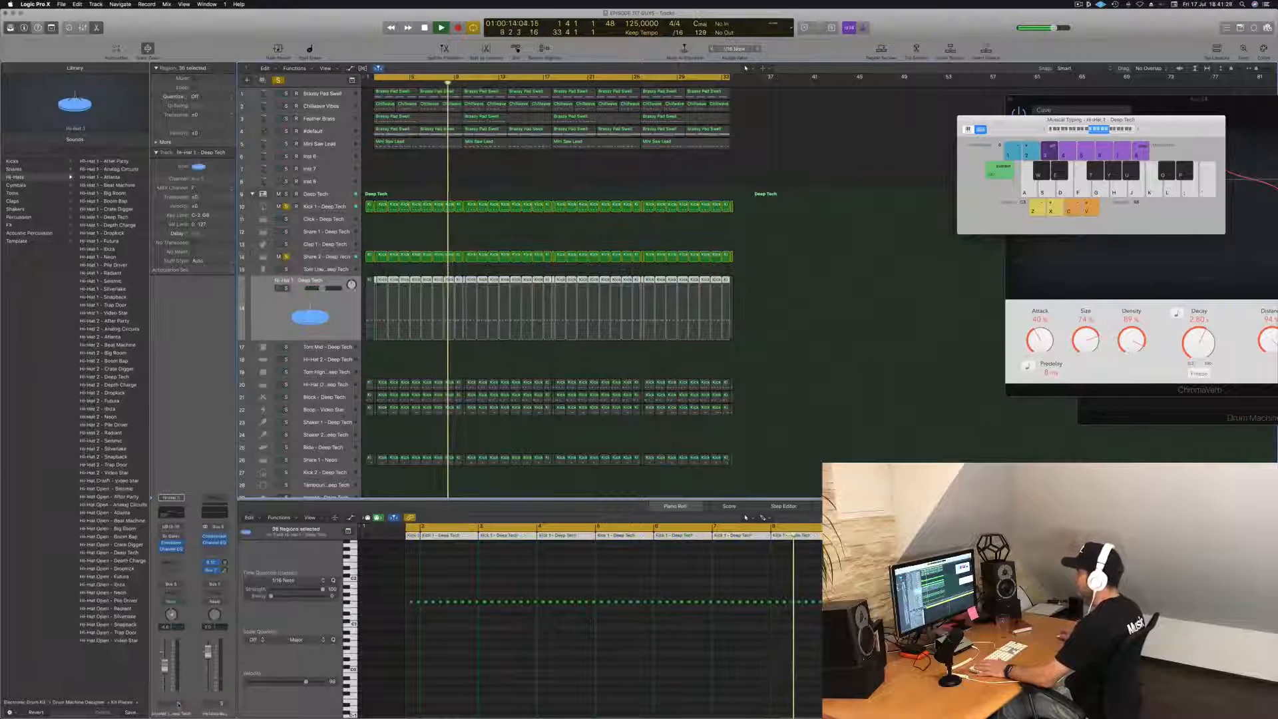
pyautogui.press('s')
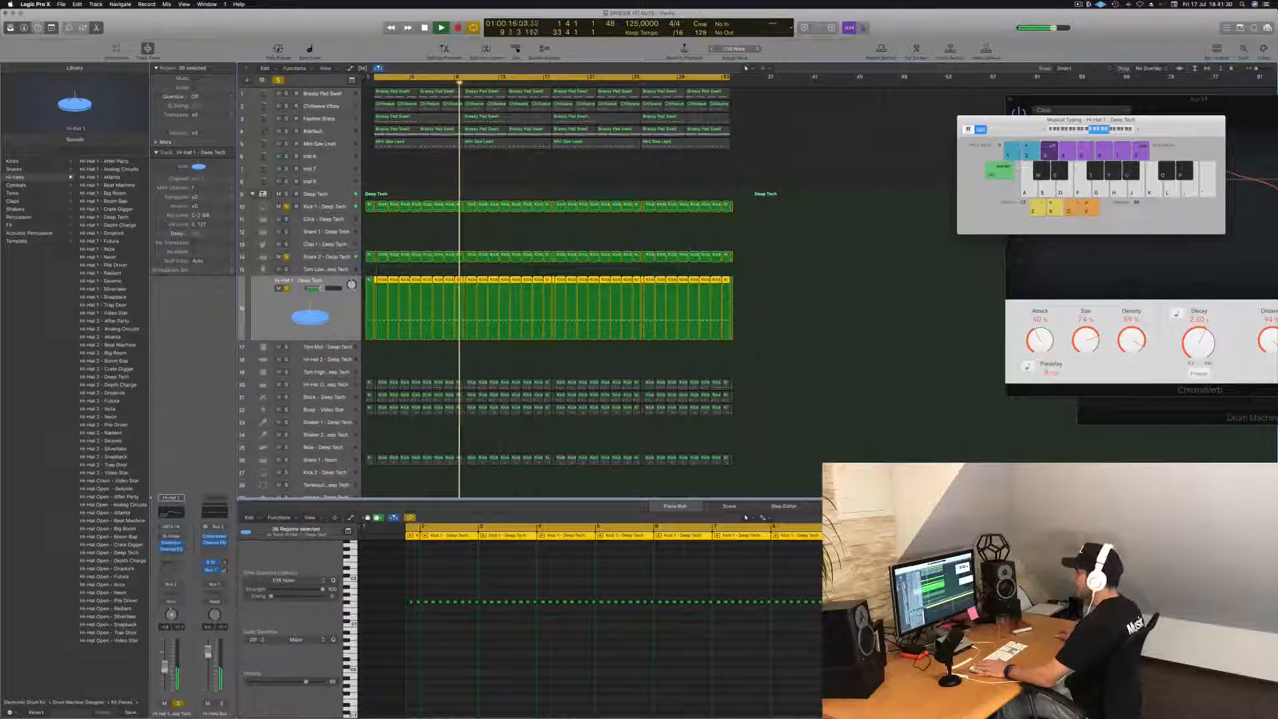
# Step: Add a Stereo Delay to Hi-Hat 1 with 5 ms left and 10 ms right delay, 0% feedback and both output mixes at 100%
pyautogui.click(172, 537)
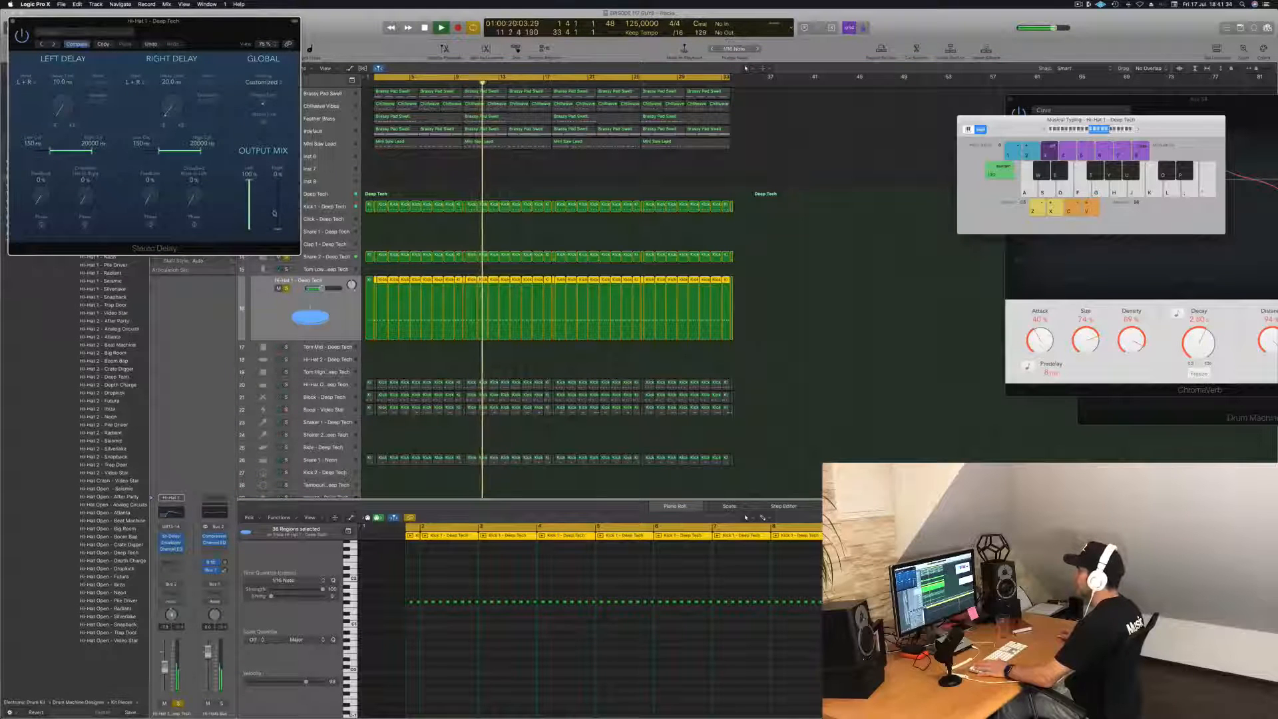
pyautogui.moveTo(202, 32); pyautogui.dragTo(613, 129)
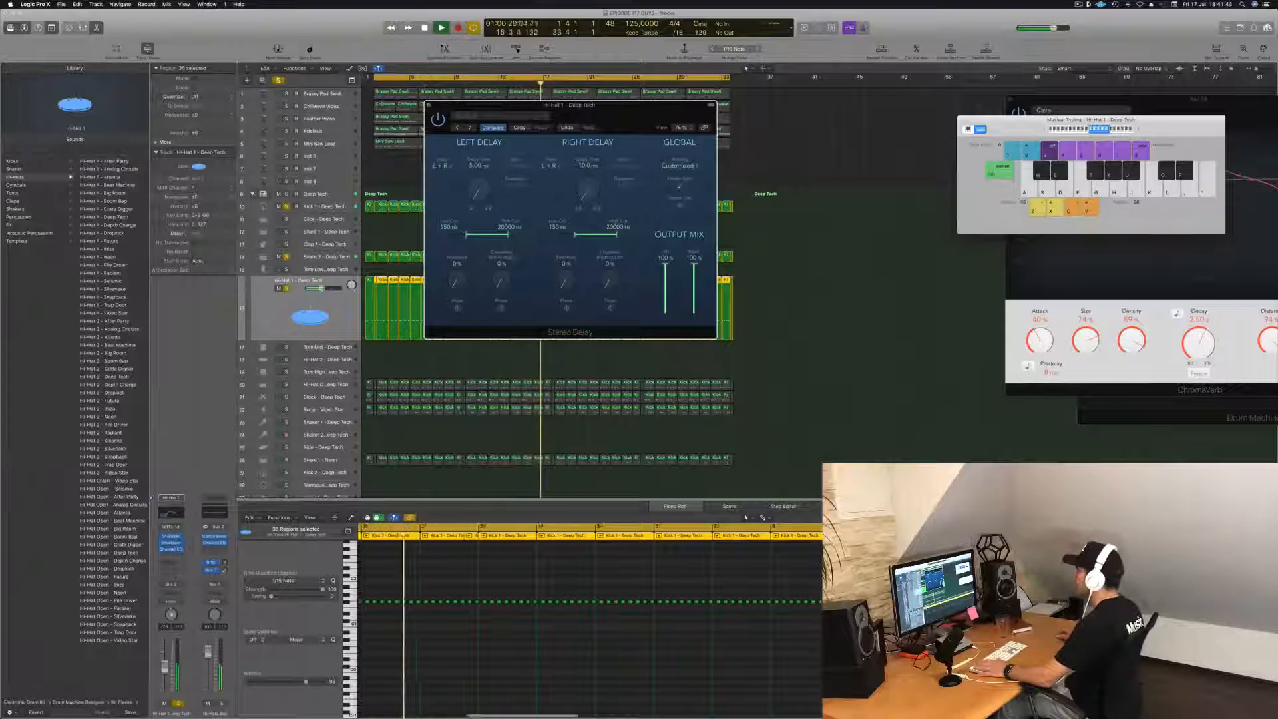
pyautogui.moveTo(665, 275); pyautogui.dragTo(696, 264)
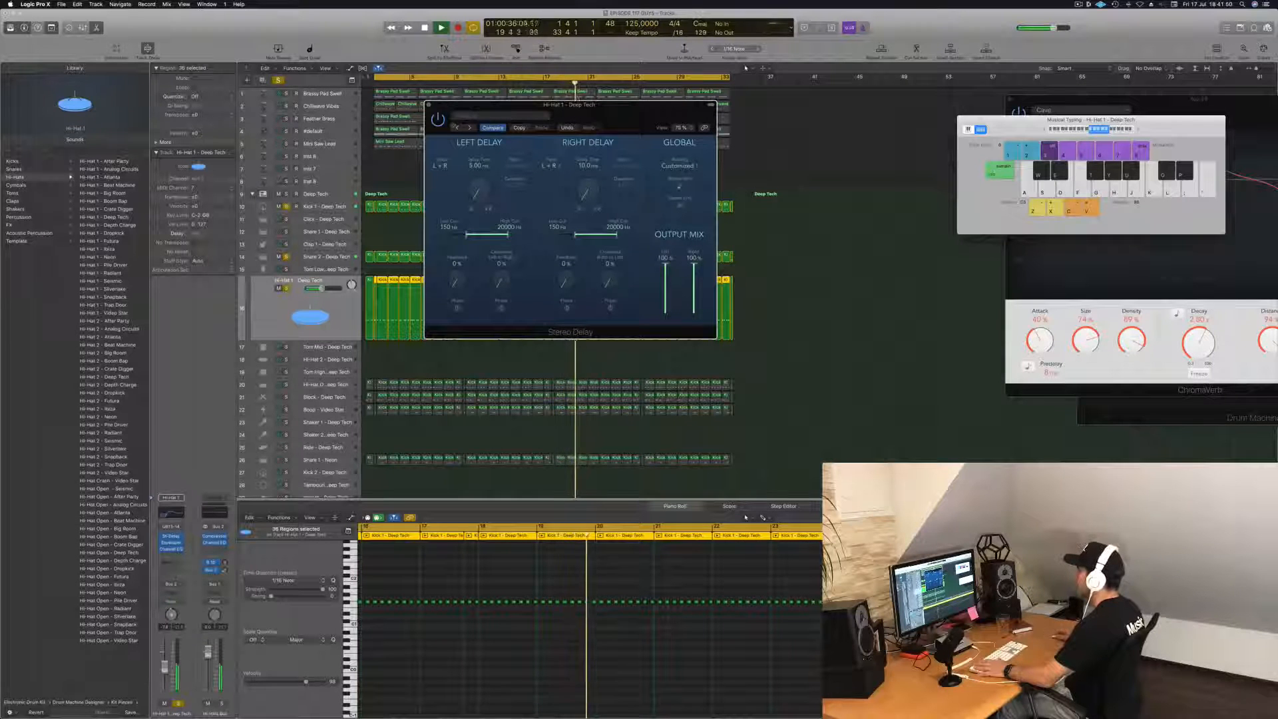
# Step: Slightly lower the Hi-Hat 1 volume during playback from the start and select the Hi-Hat Open - Deep Tech track
pyautogui.click(276, 314)
pyautogui.press('Return')
pyautogui.moveTo(164, 667); pyautogui.dragTo(165, 672)
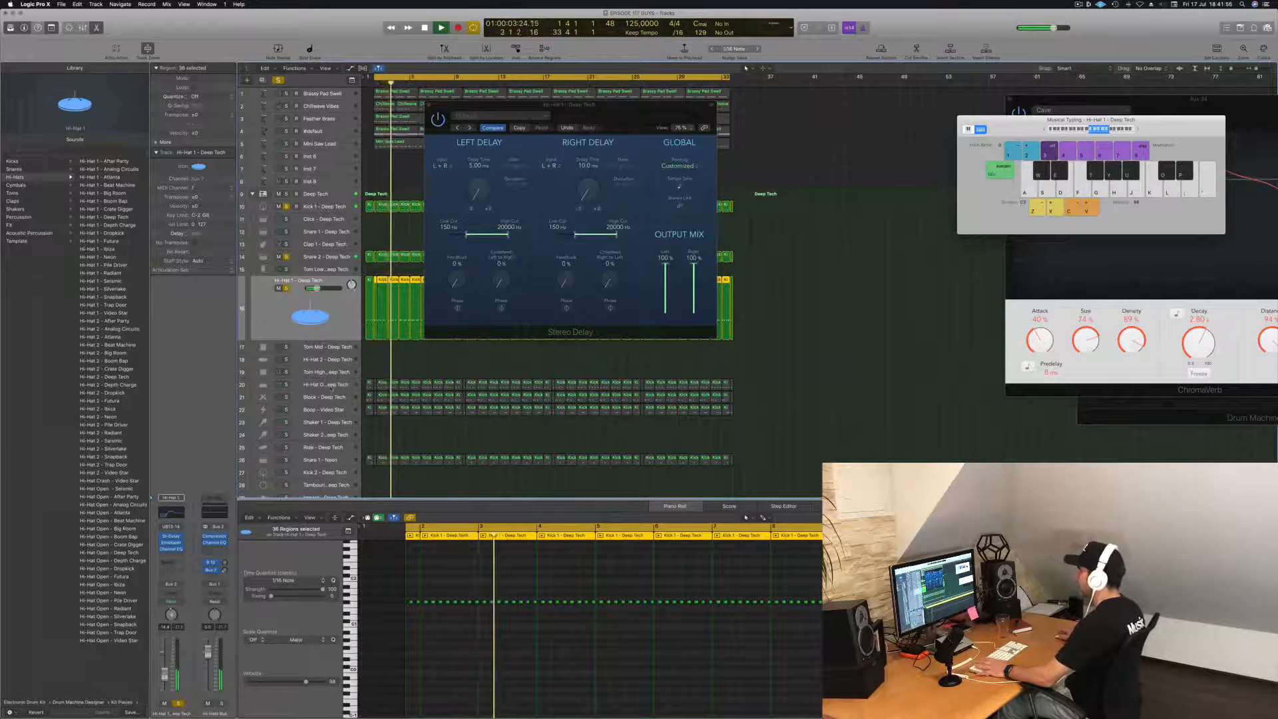
pyautogui.click(330, 385)
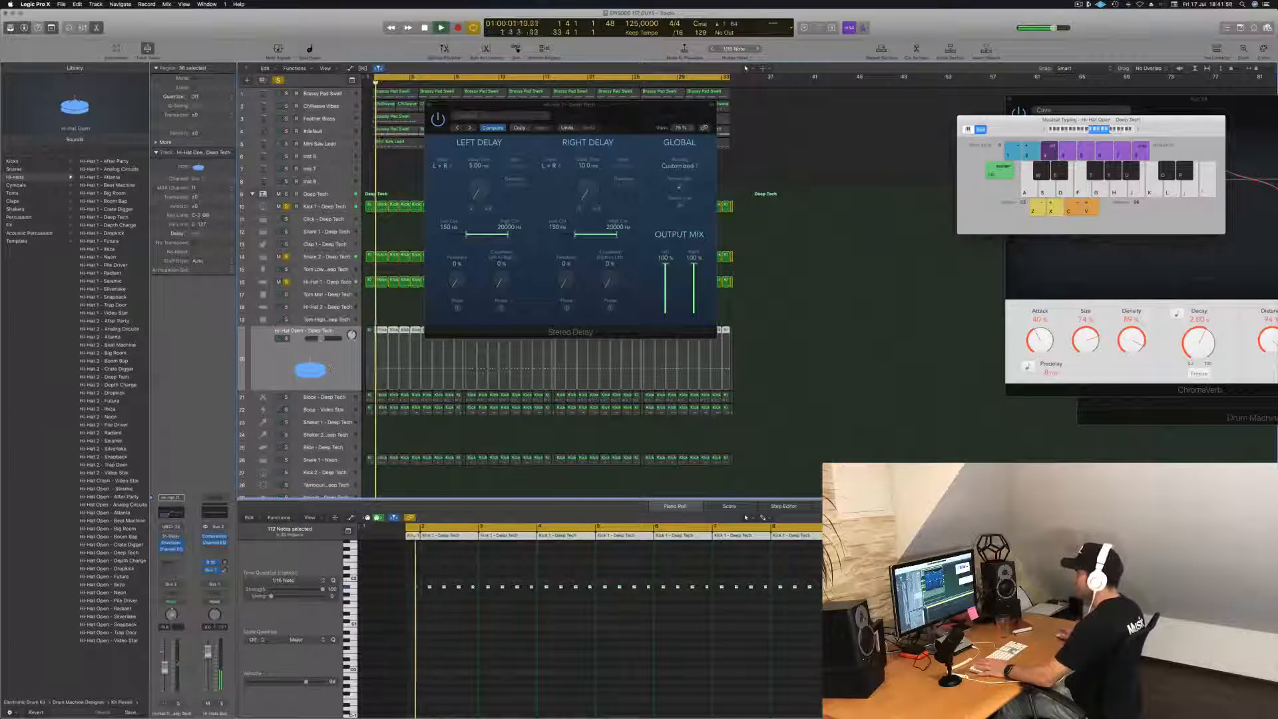
# Step: Solo the Hi-Hat Open - Deep Tech track, slightly lower its volume, and close the Stereo Delay window
pyautogui.click(178, 703)
pyautogui.moveTo(165, 669); pyautogui.dragTo(165, 672)
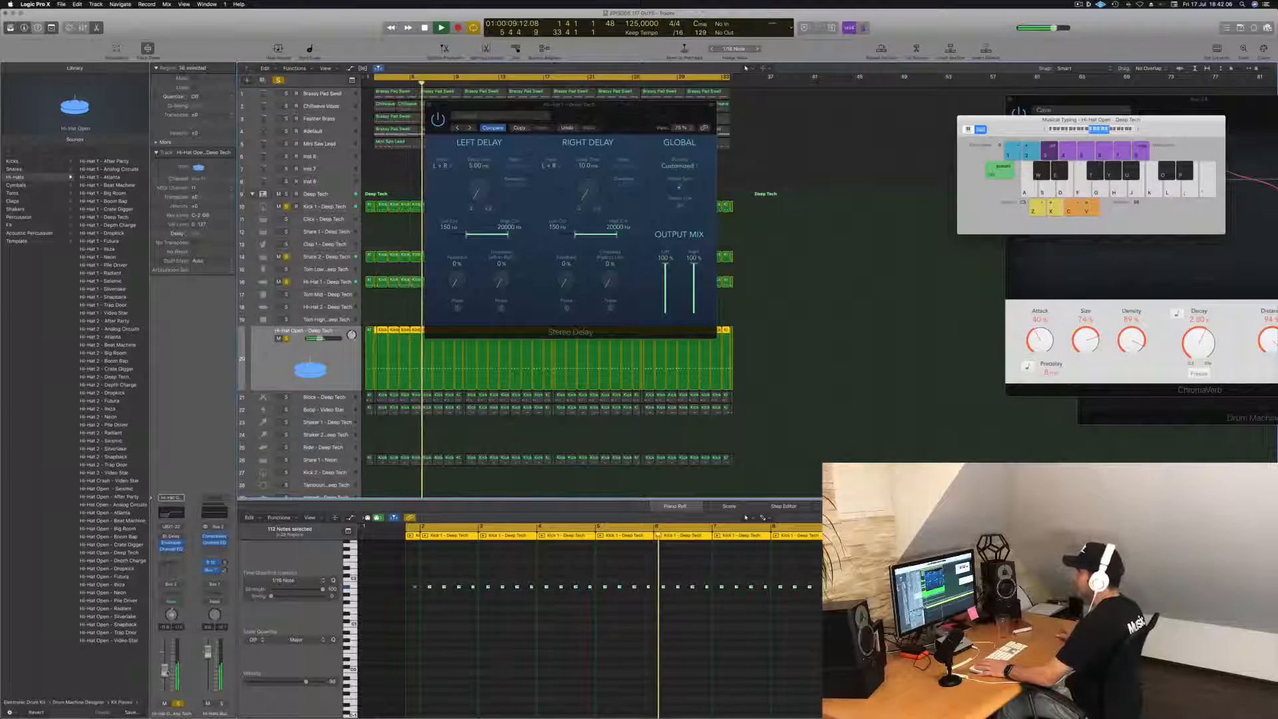
pyautogui.click(319, 282)
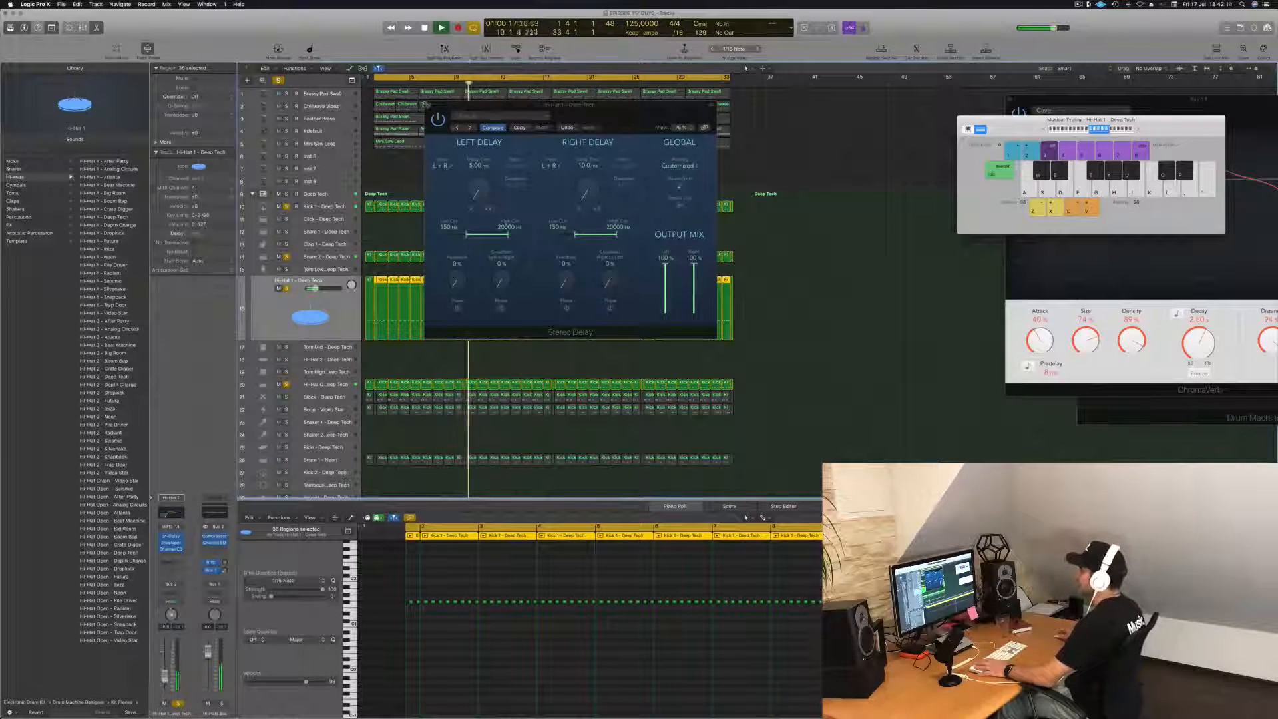
pyautogui.click(428, 105)
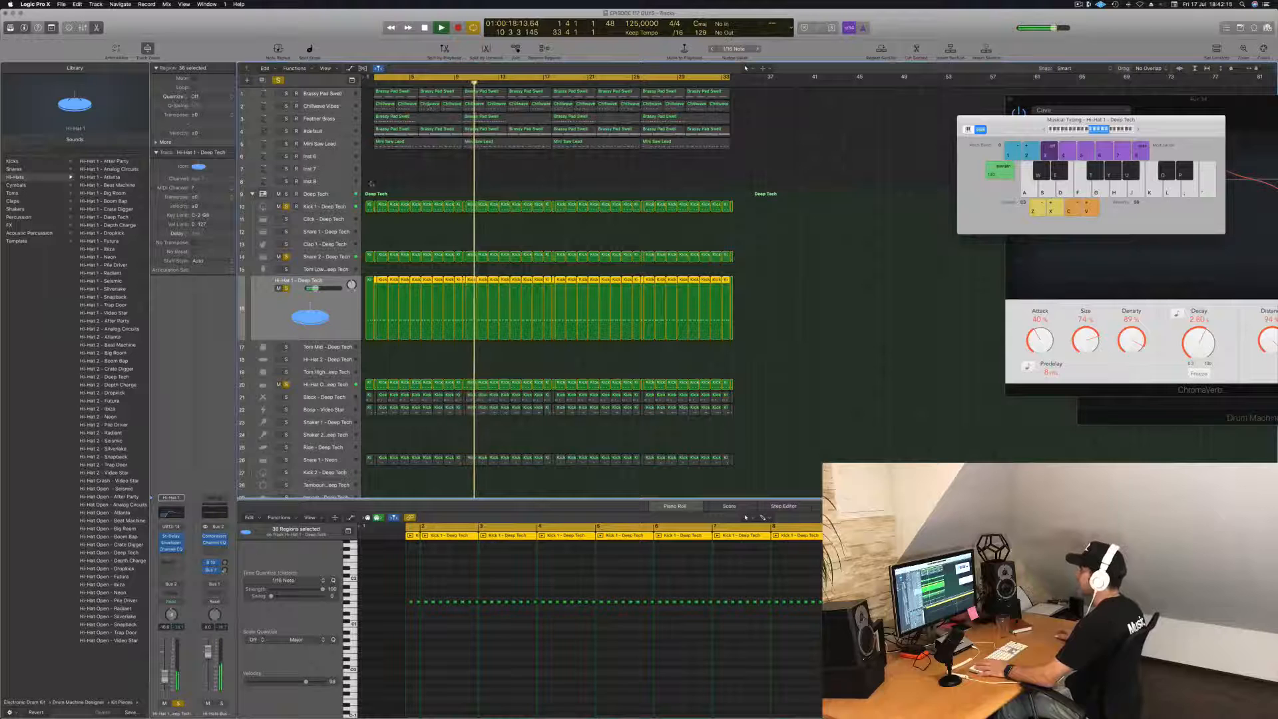
# Step: Solo the Block - Deep Tech track and listen to the drum mix from the start alongside the kick and hi-hats
pyautogui.click(337, 398)
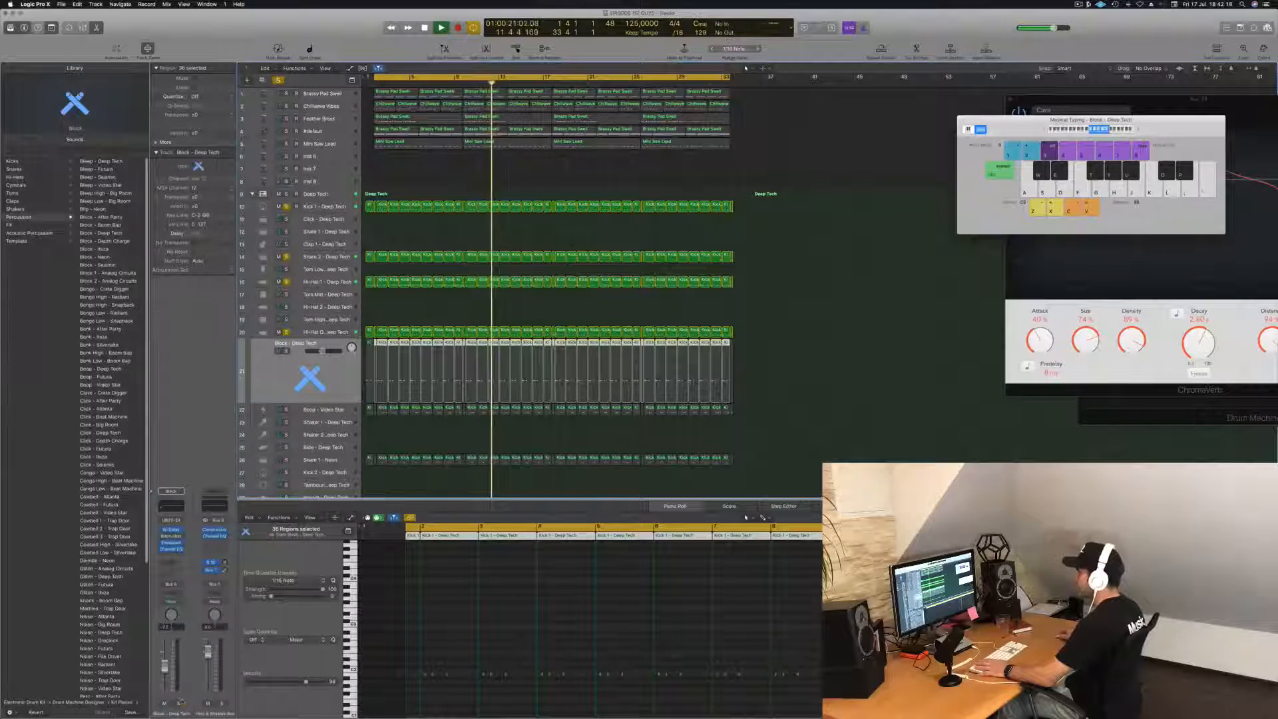
pyautogui.click(287, 350)
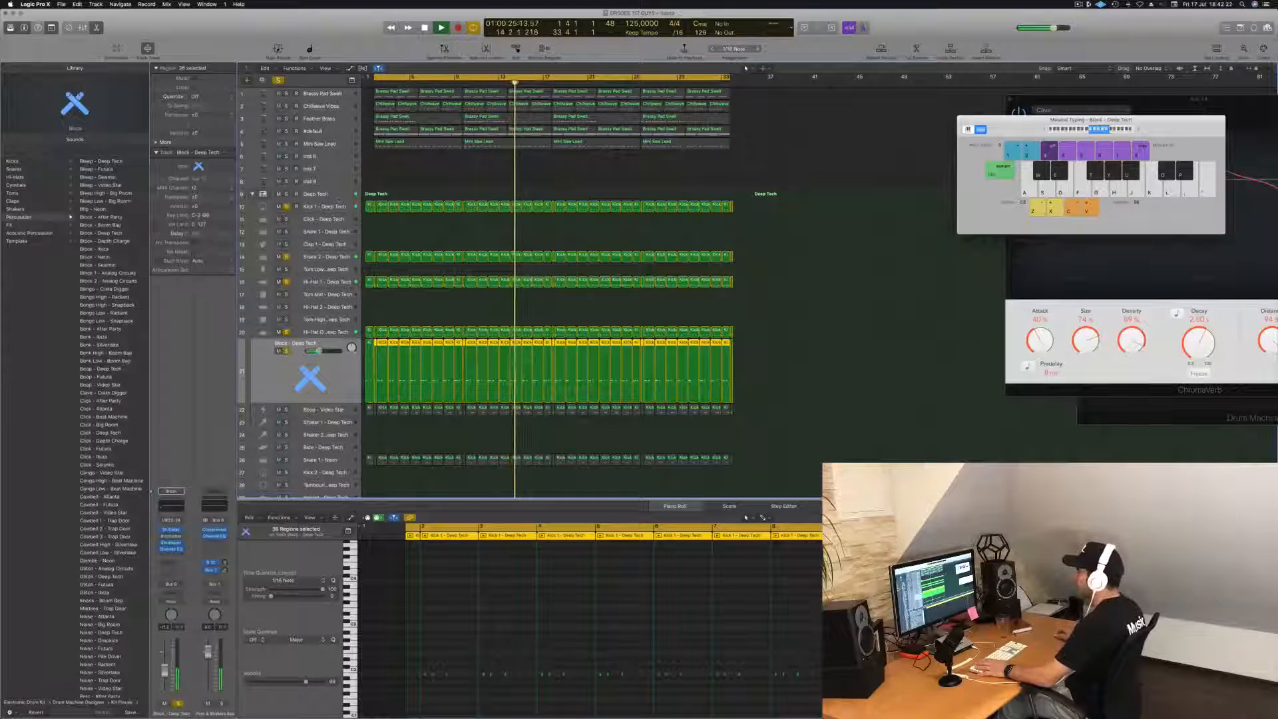
pyautogui.click(315, 193)
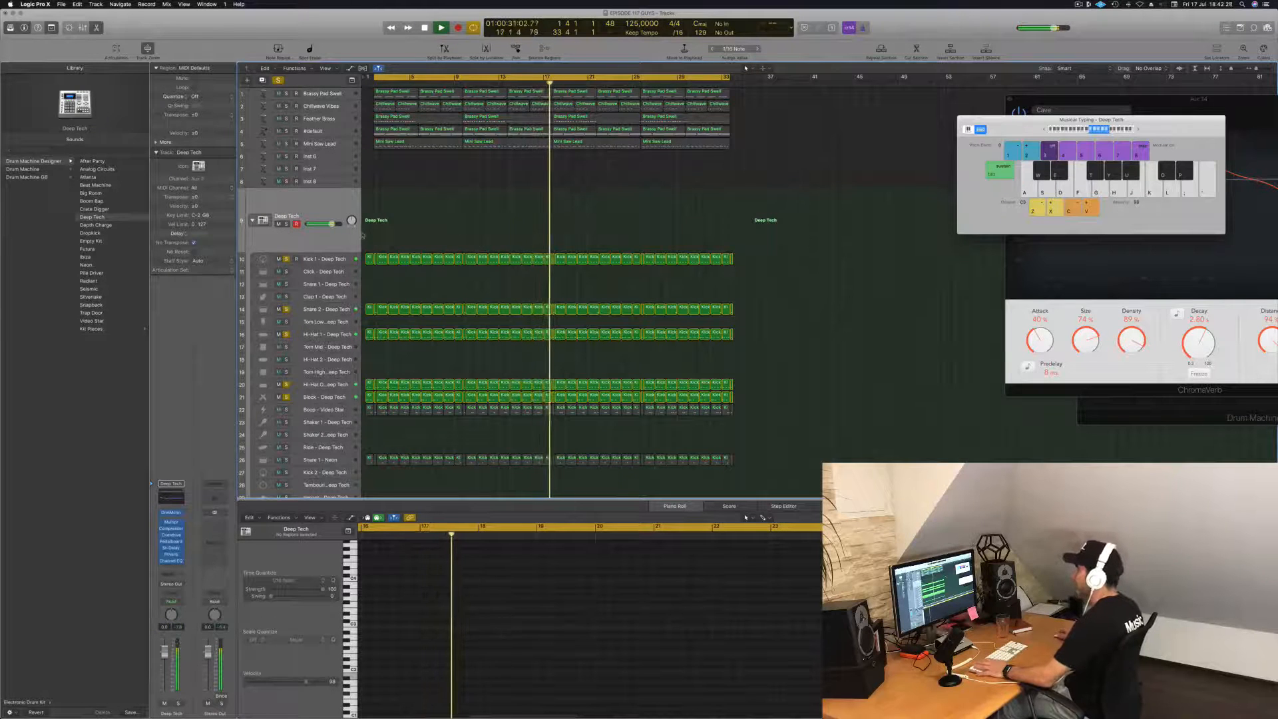
pyautogui.press('Return')
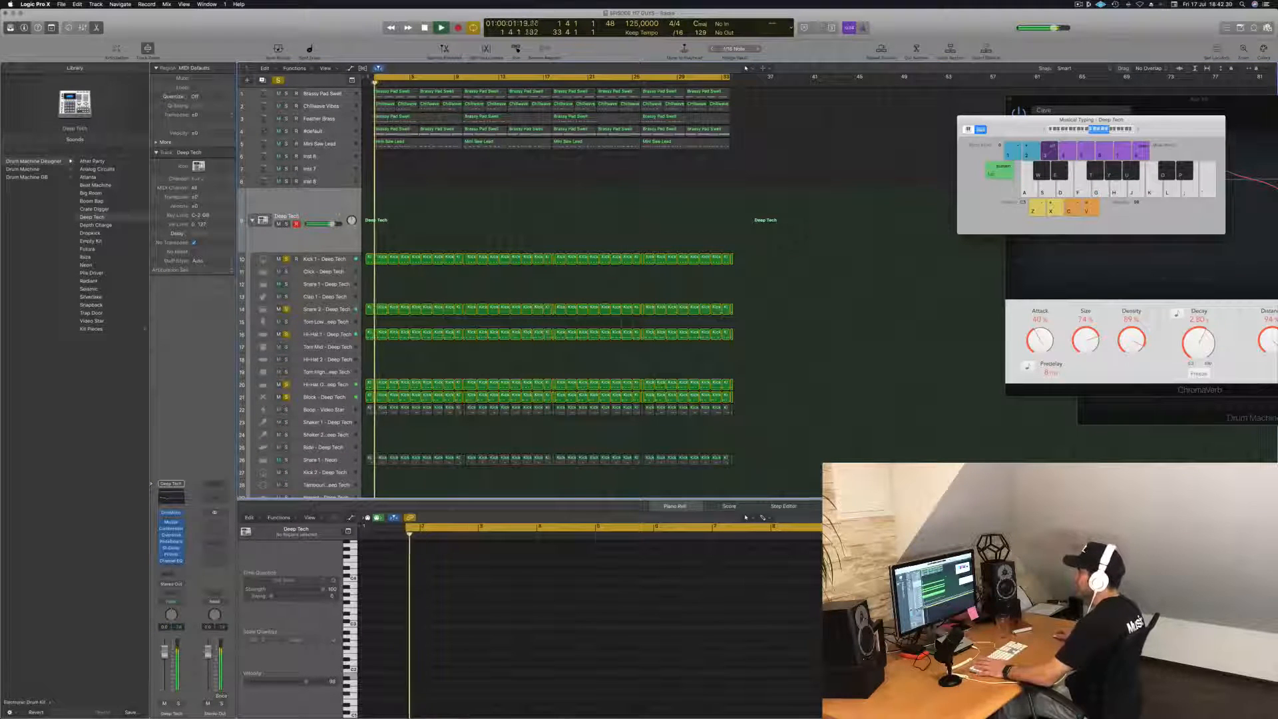
pyautogui.click(341, 384)
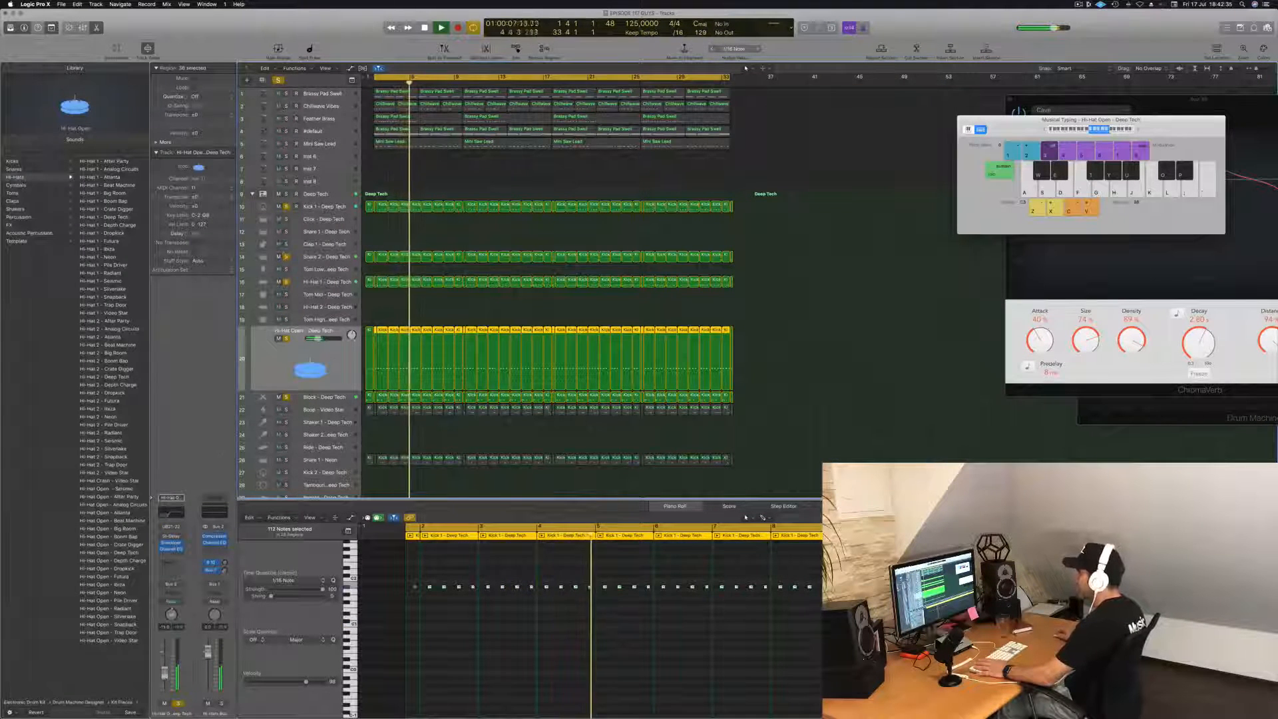
pyautogui.click(331, 207)
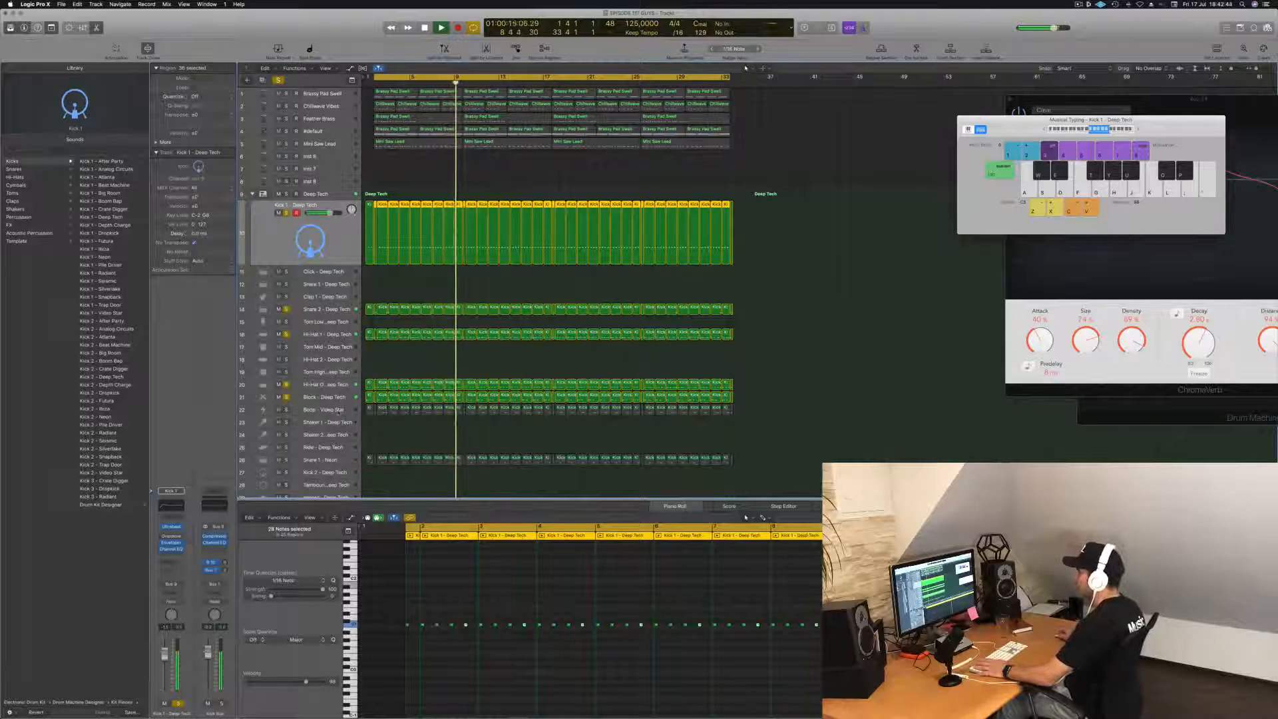
# Step: Solo the Boop - Video Star and Snare 1 - Neon tracks alongside the other drums while playing from the start
pyautogui.click(337, 410)
pyautogui.press('space')
pyautogui.press('space')
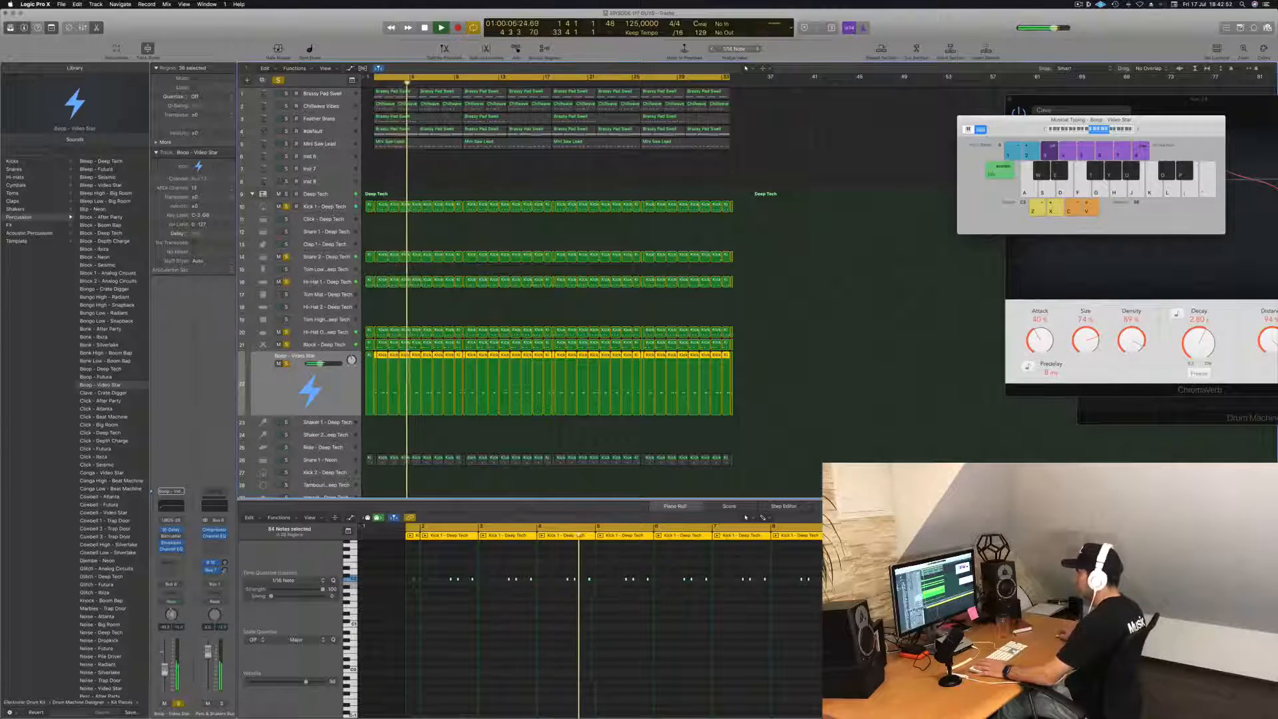
pyautogui.click(334, 464)
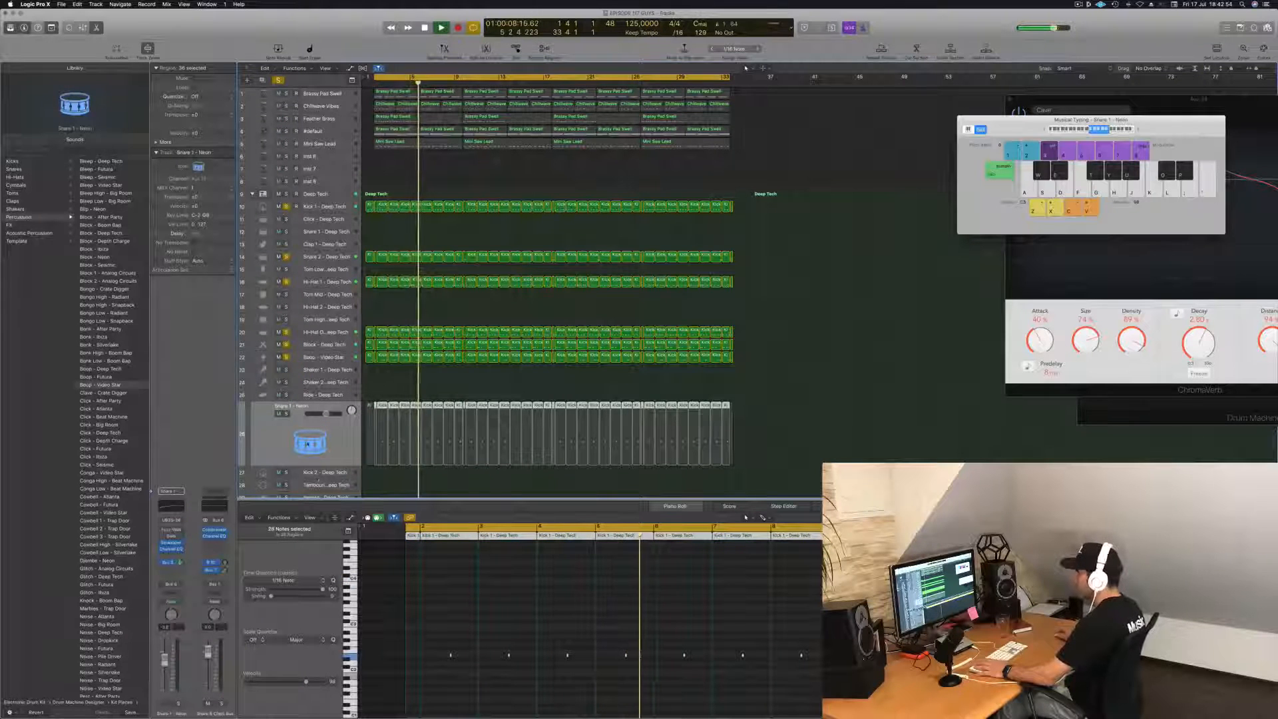
pyautogui.press('space')
pyautogui.press('space')
pyautogui.press('space')
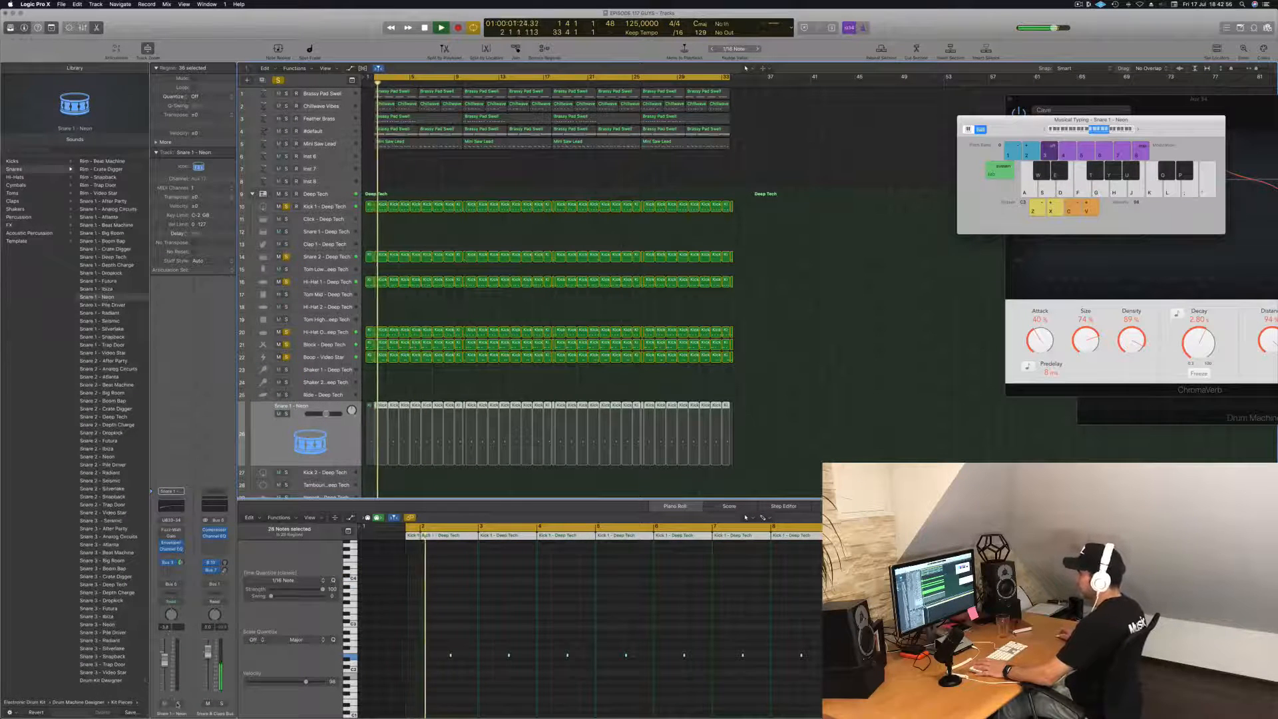
pyautogui.press('s')
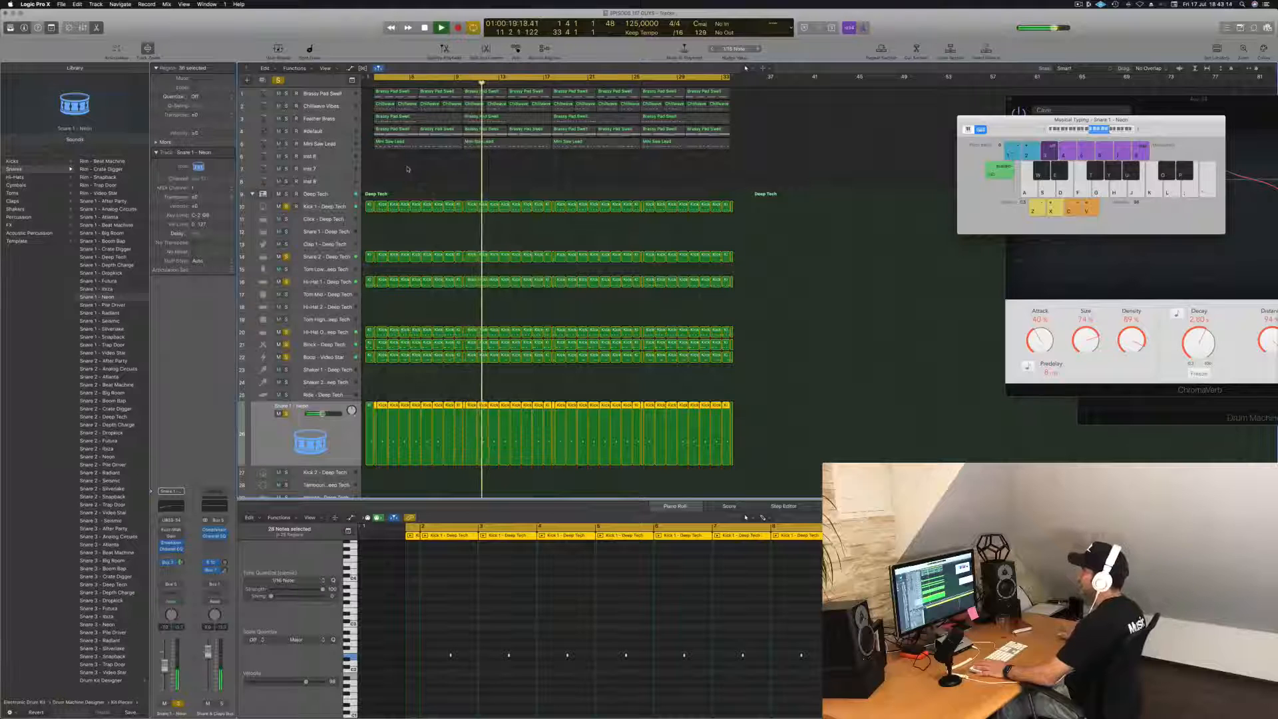
# Step: Solo the Feather Brass track with the drums and restart playback from the beginning
pyautogui.click(338, 107)
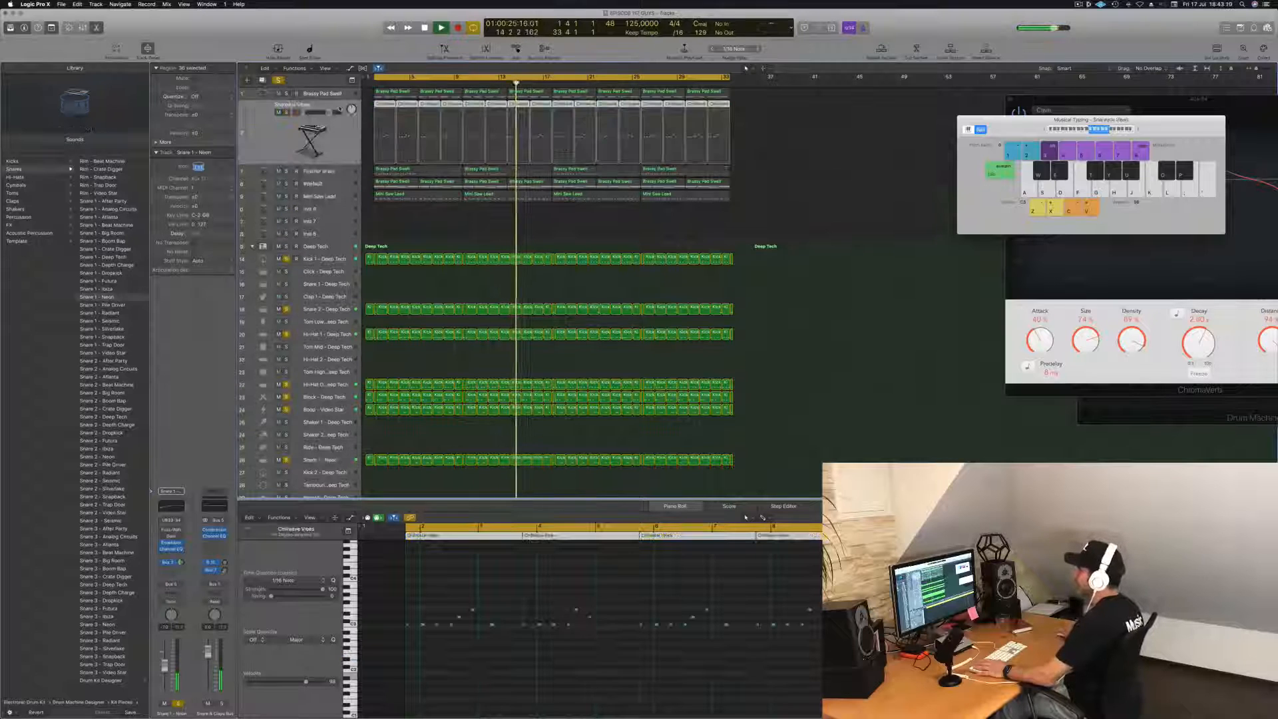
pyautogui.press('Down')
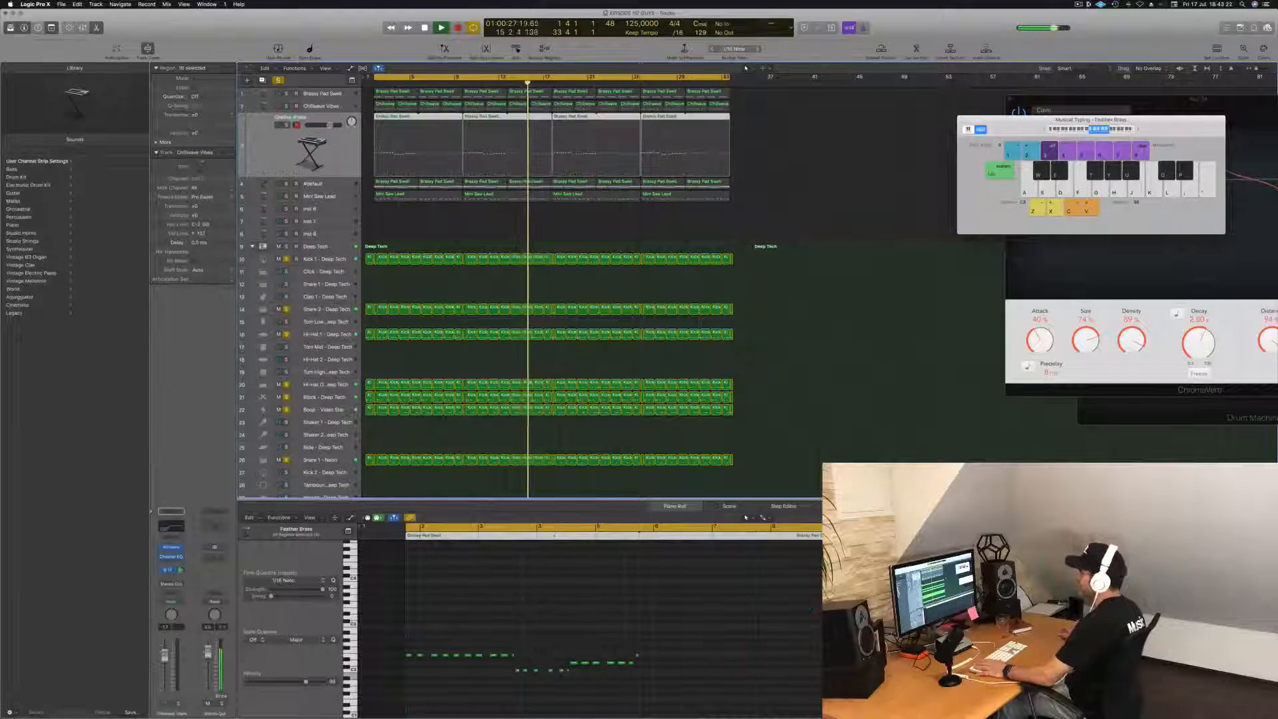
pyautogui.click(270, 147)
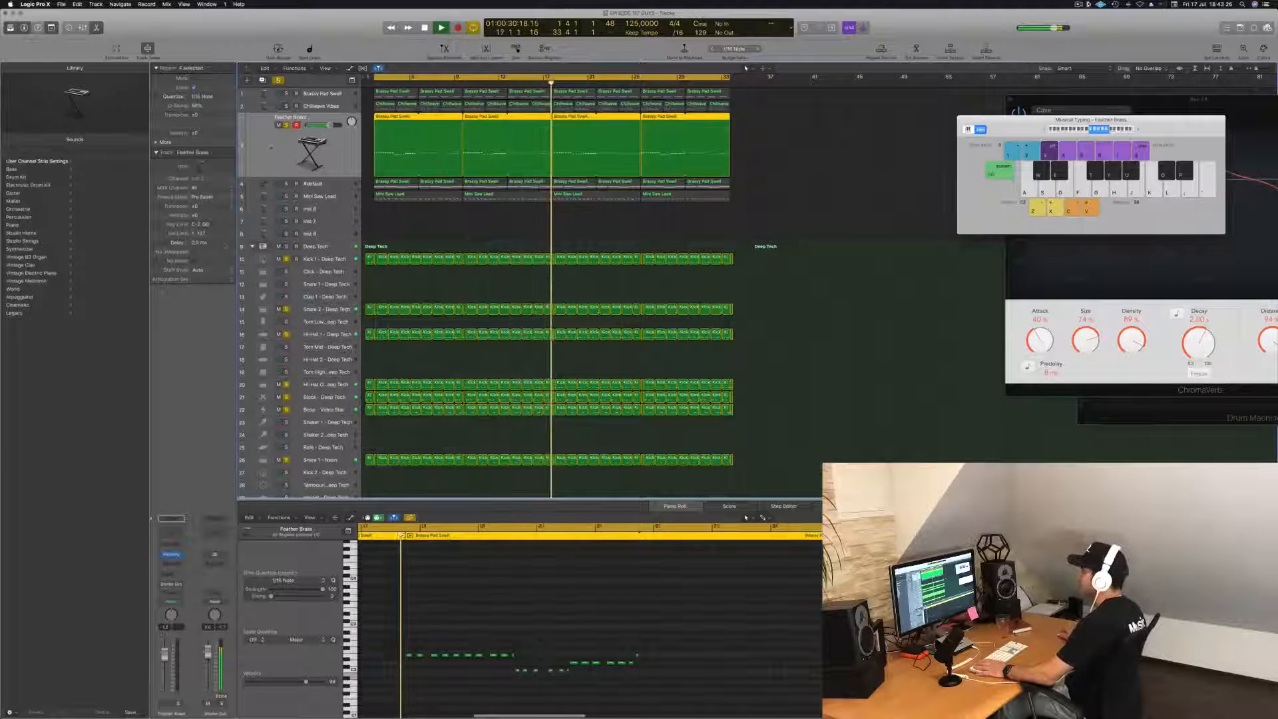
pyautogui.press('Return')
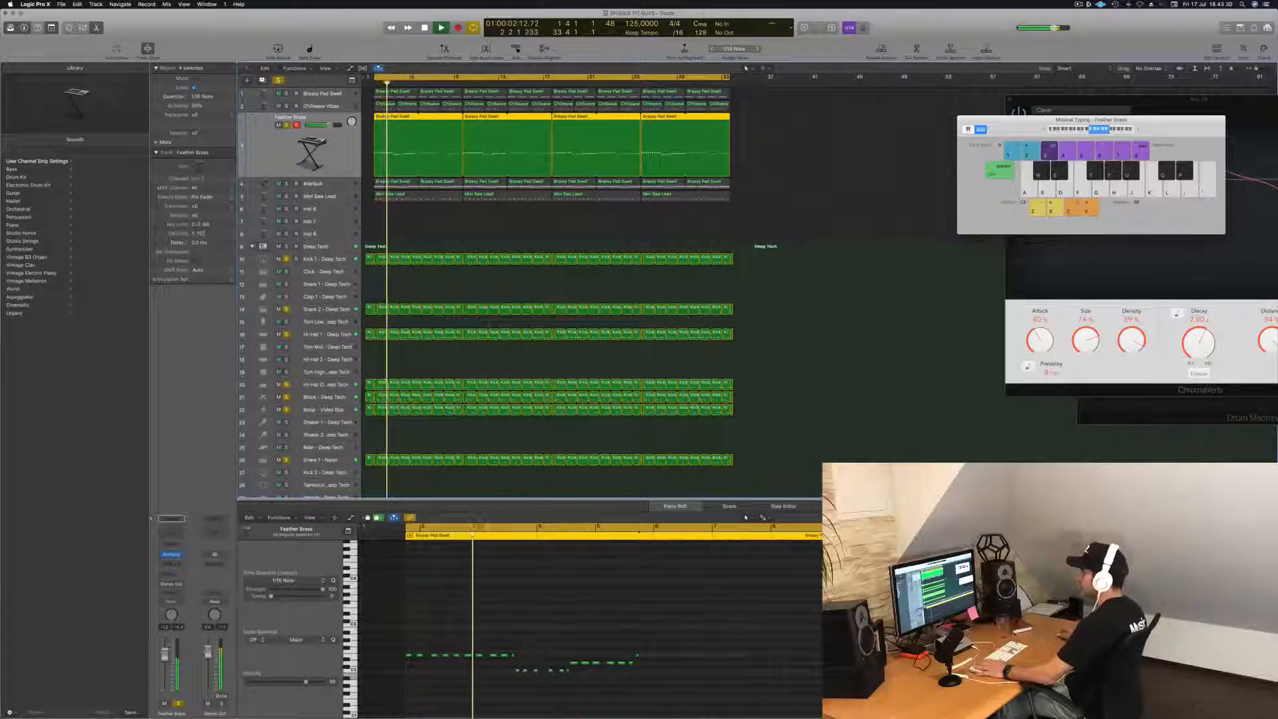
# Step: Insert a Channel EQ and a Compressor on the Feather Brass track and arrange their plug-in windows side by side
pyautogui.click(176, 533)
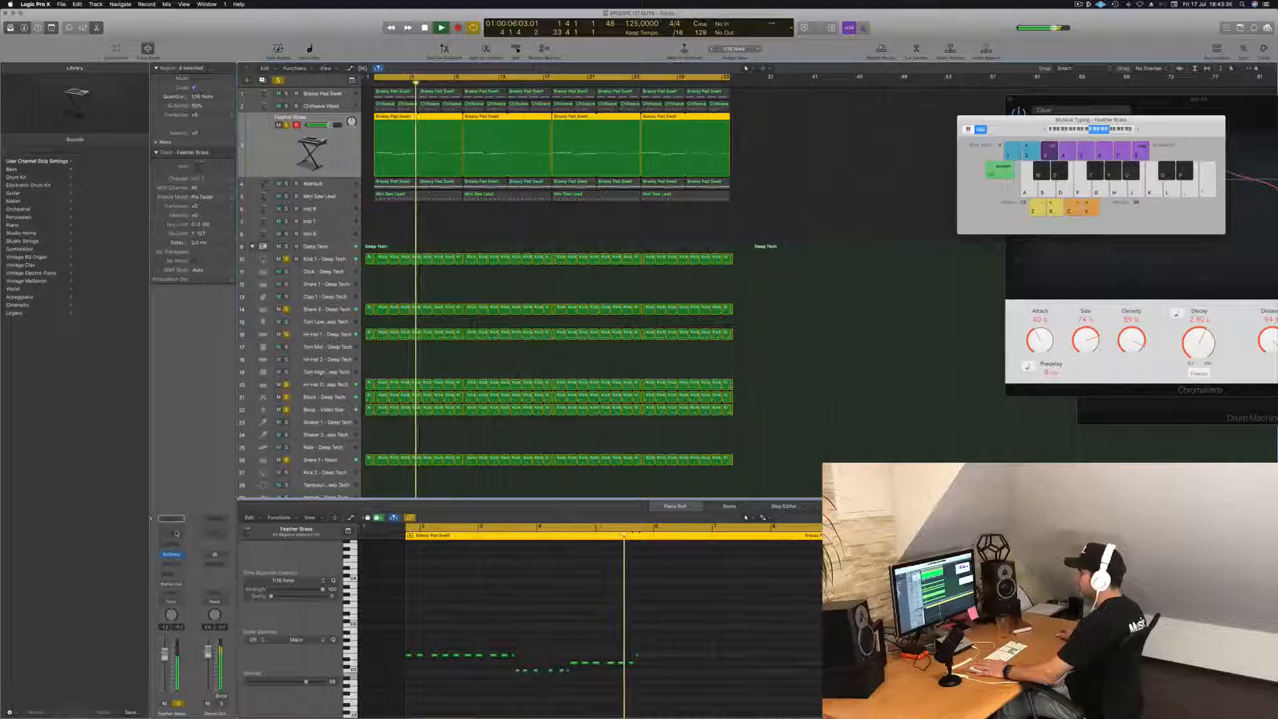
pyautogui.click(175, 567)
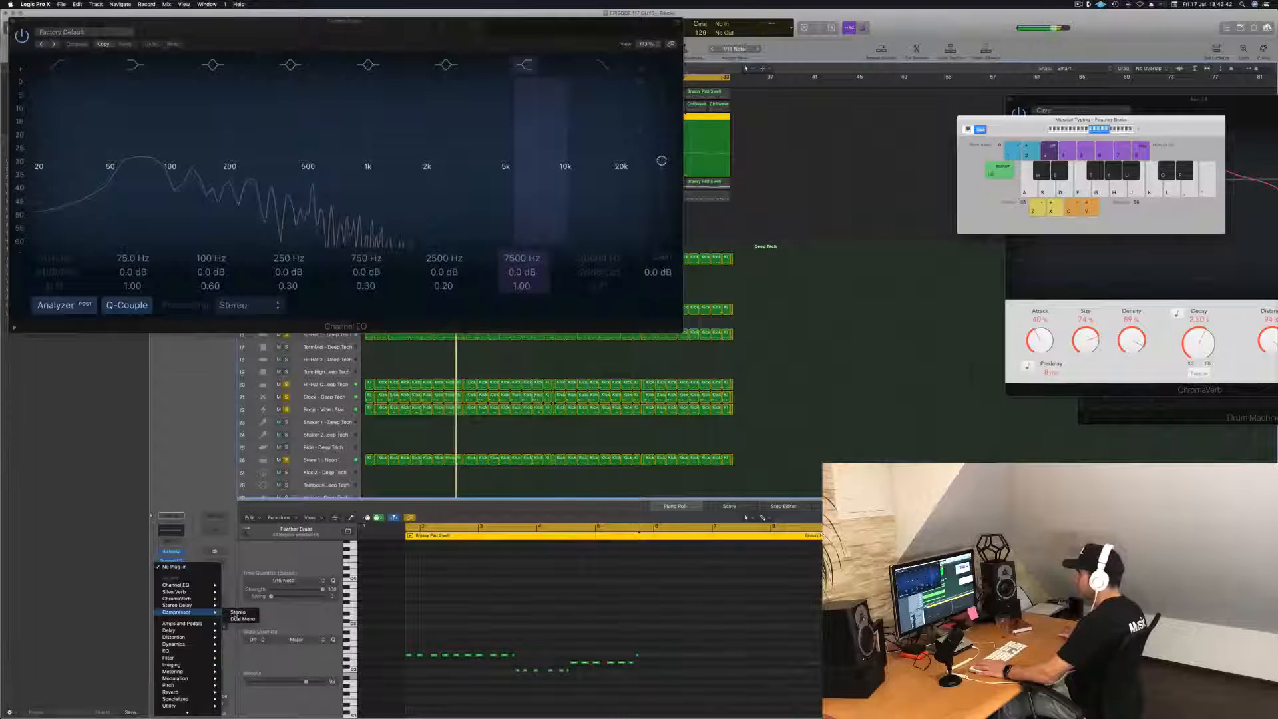
pyautogui.click(237, 618)
pyautogui.moveTo(261, 25); pyautogui.dragTo(767, 75)
pyautogui.moveTo(294, 32); pyautogui.dragTo(670, 132)
pyautogui.moveTo(636, 74); pyautogui.dragTo(777, 82)
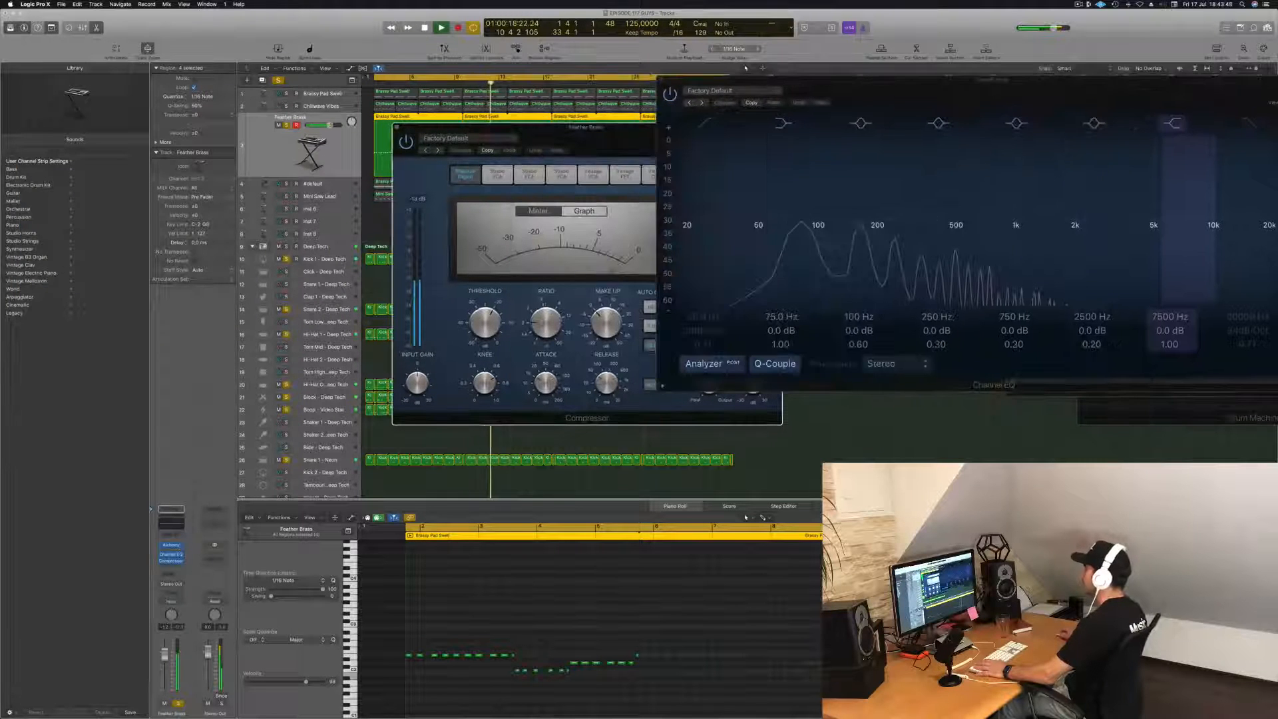
# Step: Set the Feather Brass Compressor's side chain to Bus 8, which carries the kick, and close both plug-in windows
pyautogui.moveTo(626, 132); pyautogui.dragTo(508, 145)
pyautogui.click(662, 80)
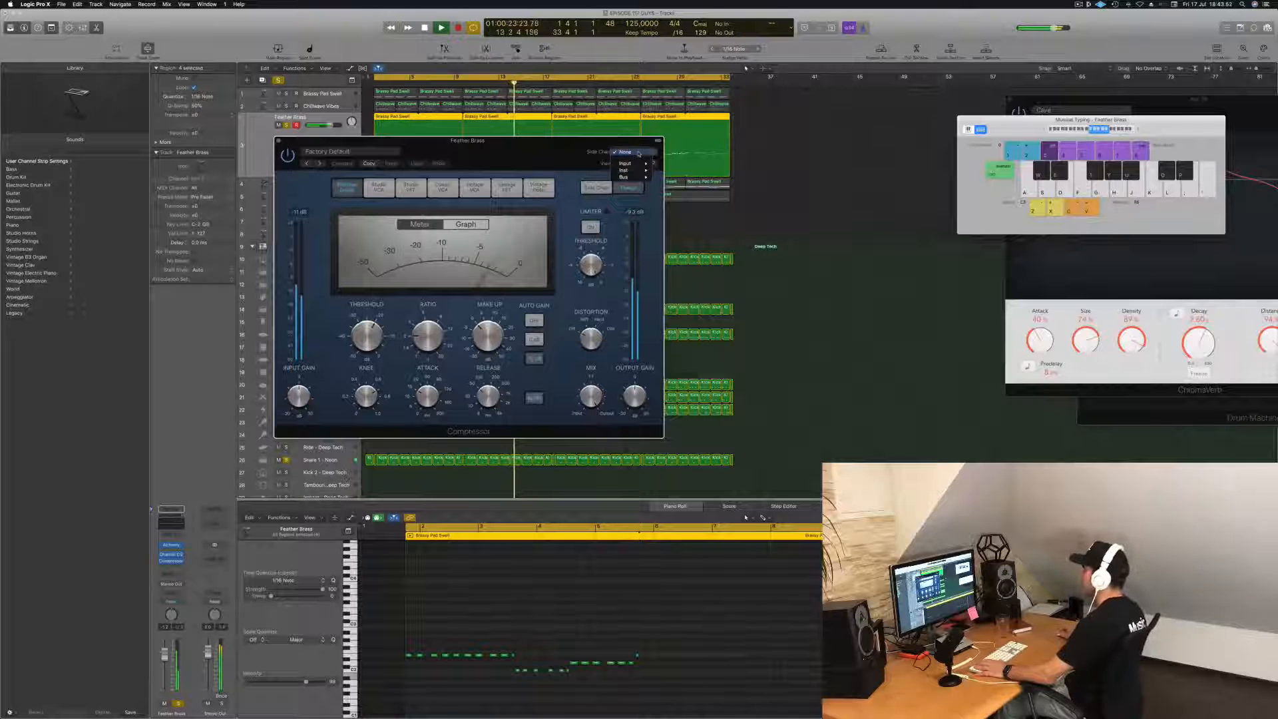
pyautogui.moveTo(641, 178)
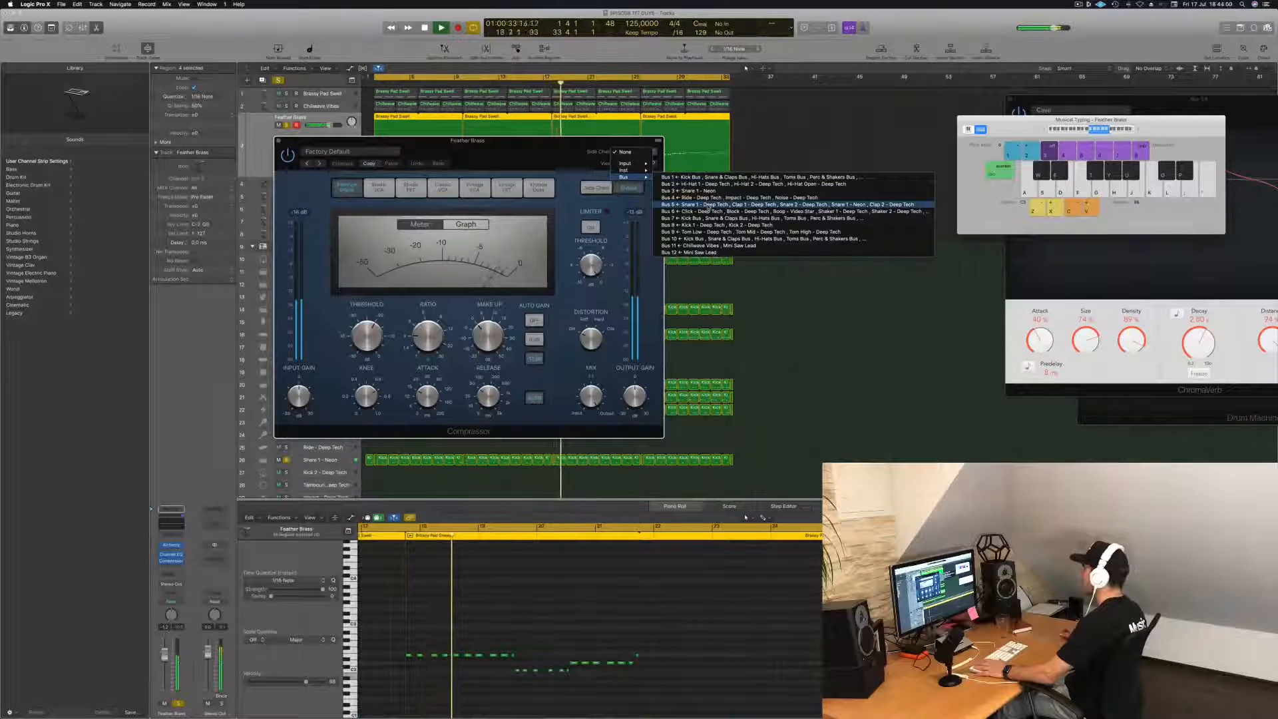
pyautogui.click(719, 225)
pyautogui.moveTo(525, 153); pyautogui.dragTo(817, 201)
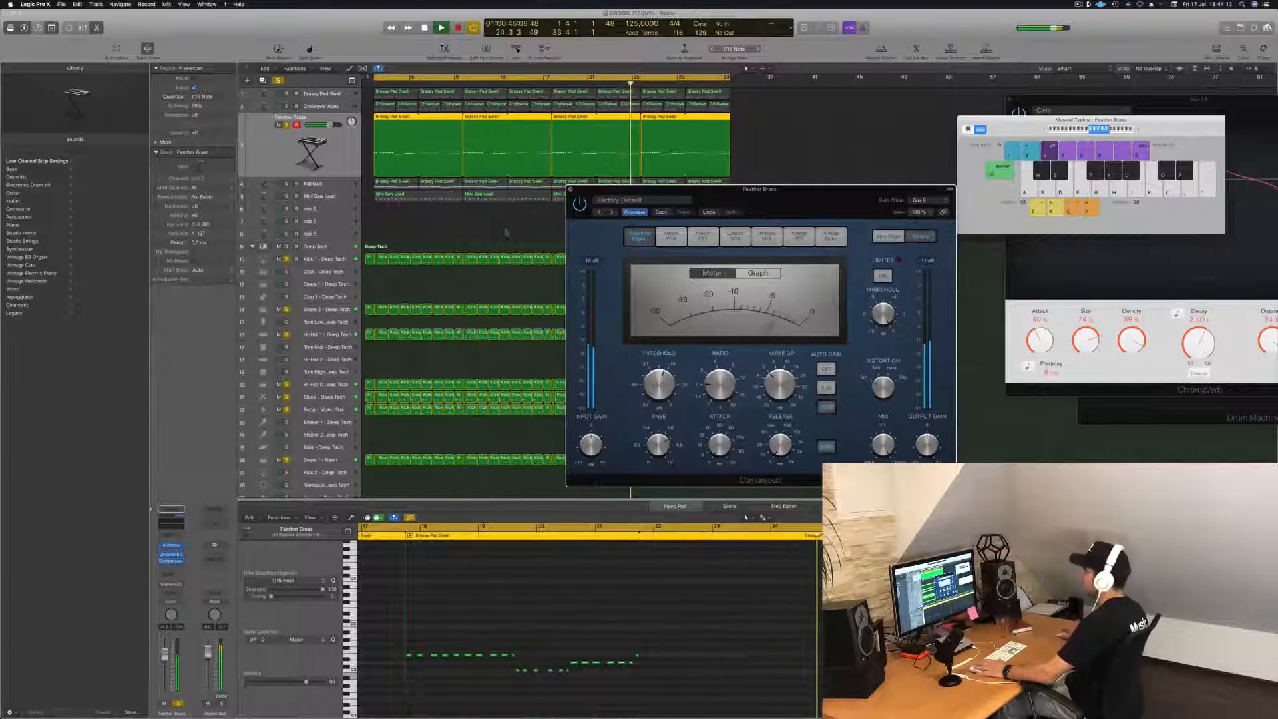
pyautogui.click(571, 189)
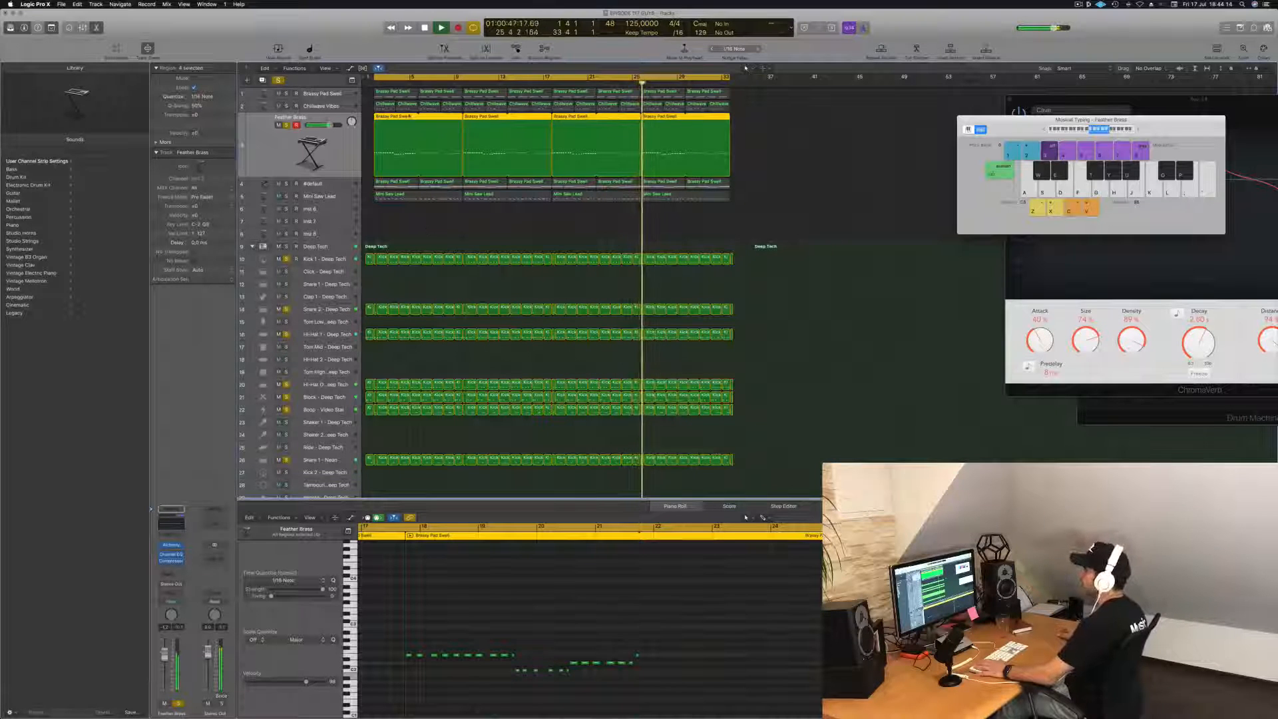
# Step: Move the Brassy Pad Swell track below Chillwave Vibes and solo it
pyautogui.click(342, 97)
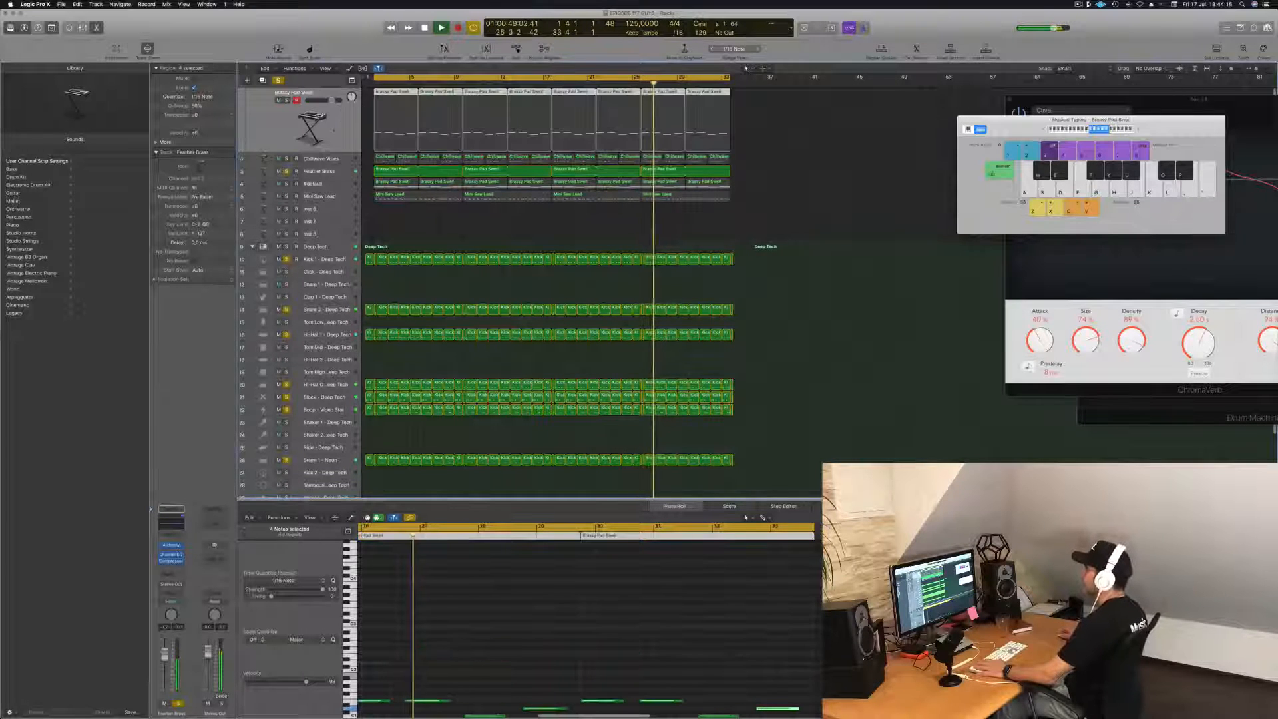
pyautogui.moveTo(337, 128); pyautogui.dragTo(335, 160)
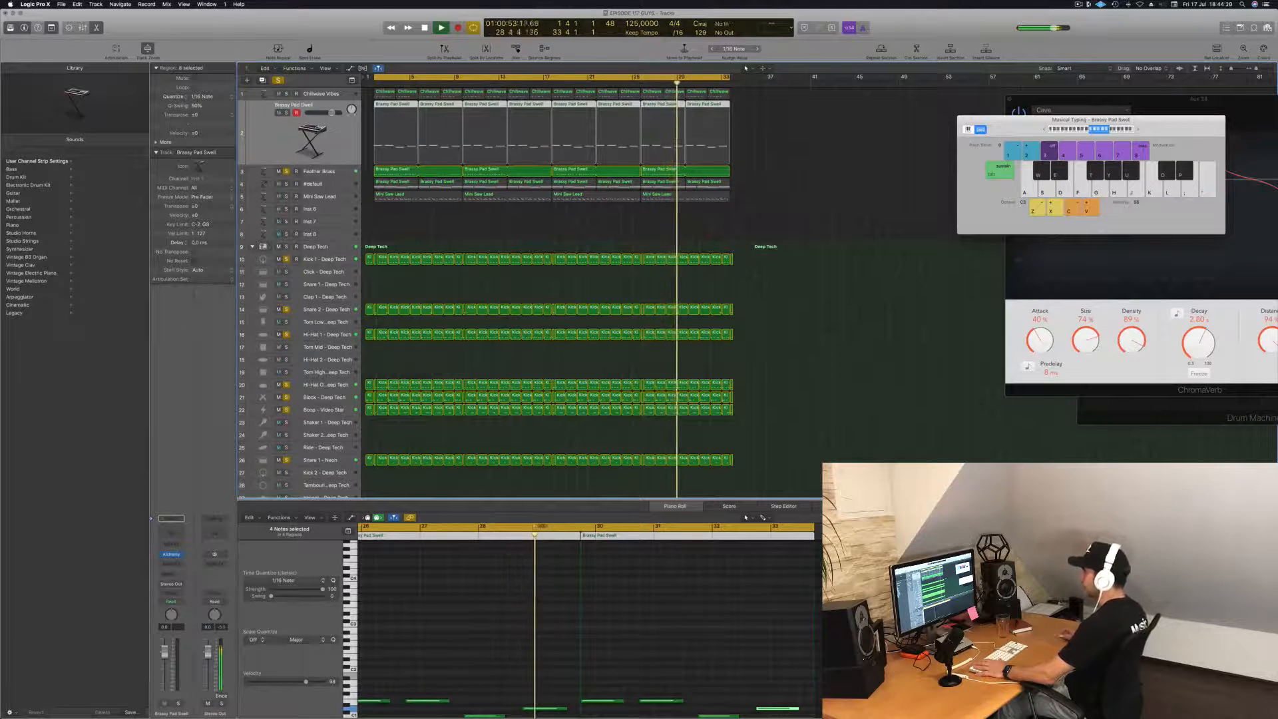
pyautogui.click(177, 703)
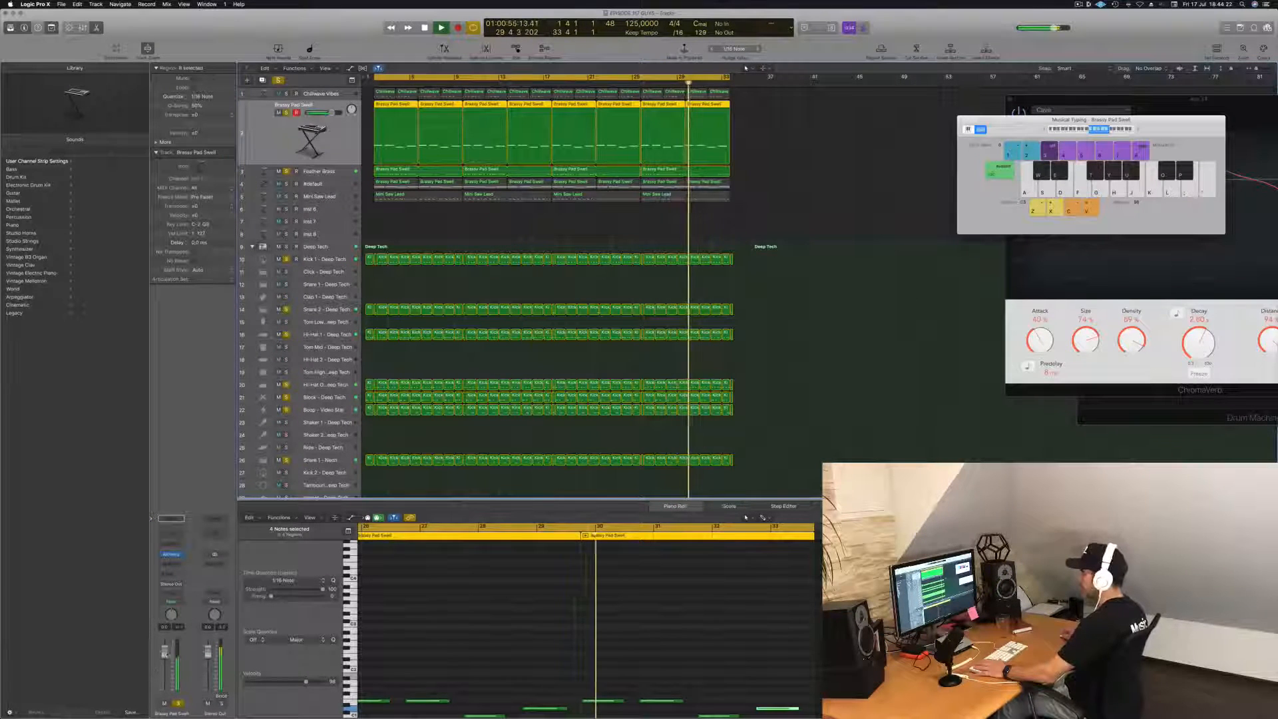
# Step: Add a send from the Brassy Pad Swell track to the existing Bus 3 aux
pyautogui.click(171, 576)
pyautogui.moveTo(179, 590)
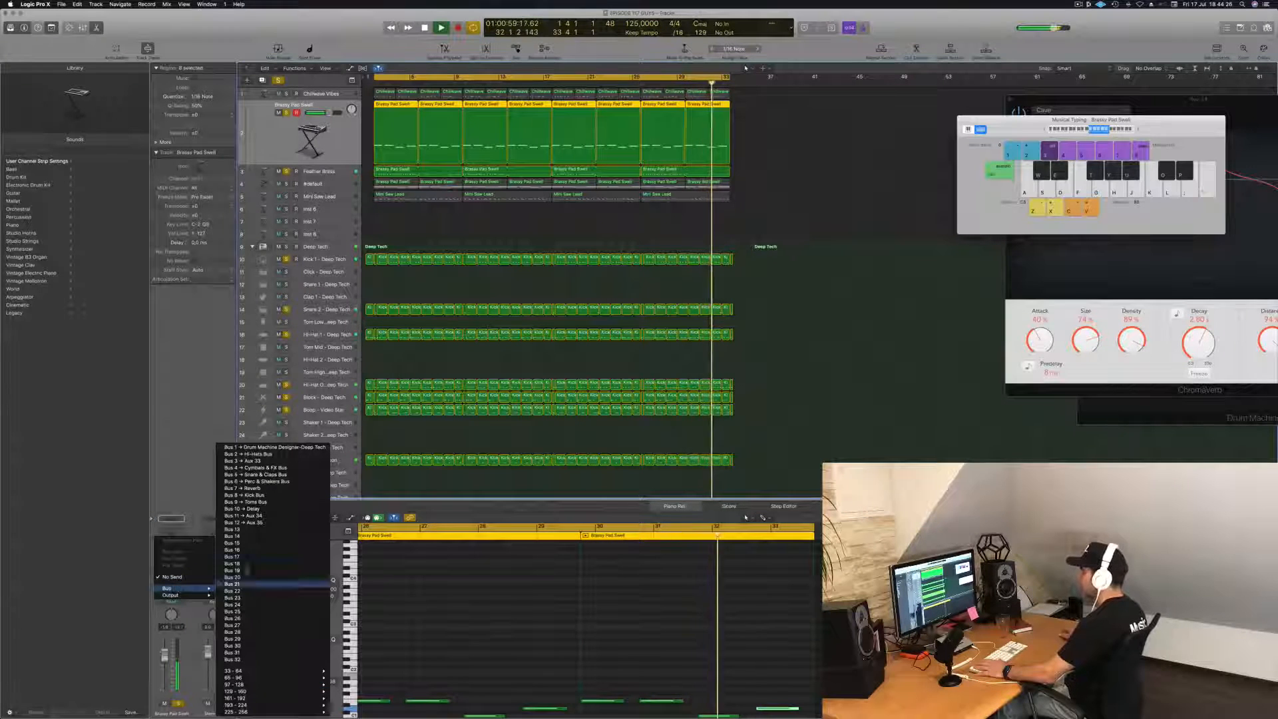
pyautogui.click(265, 461)
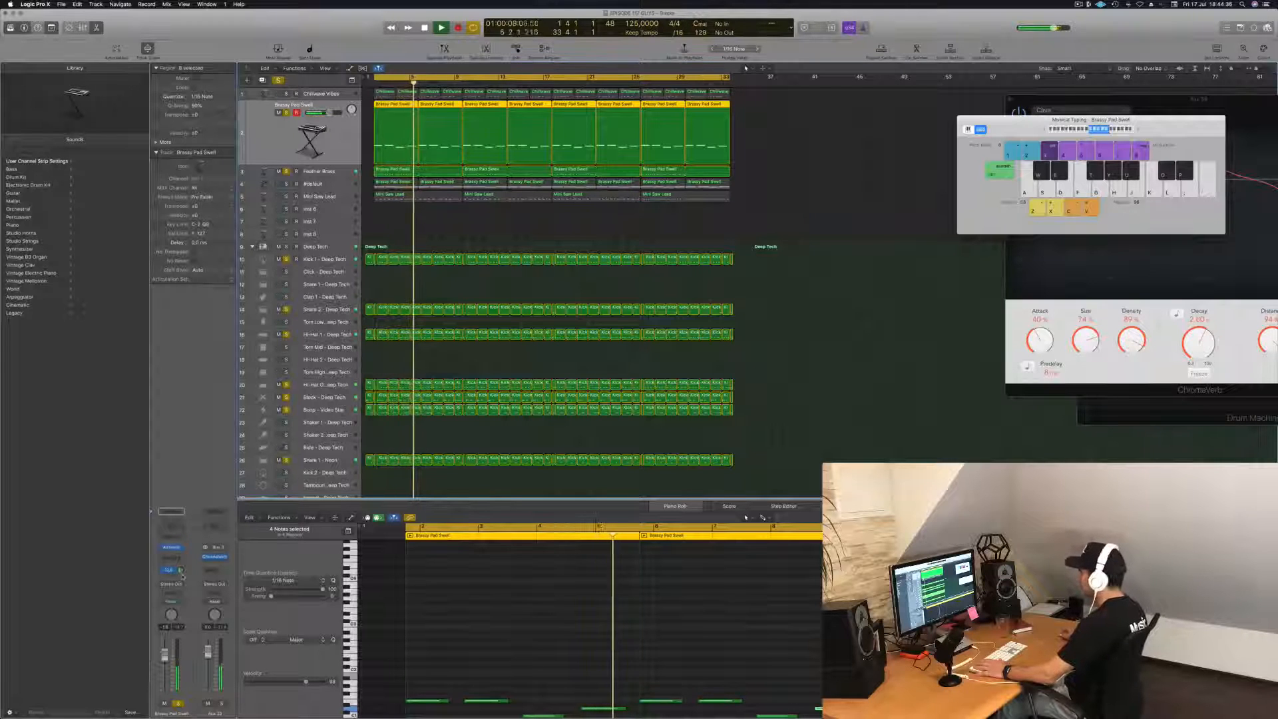
# Step: Insert a Channel EQ on the Bus 3 aux and cut its lows up to about 200 Hz
pyautogui.click(214, 527)
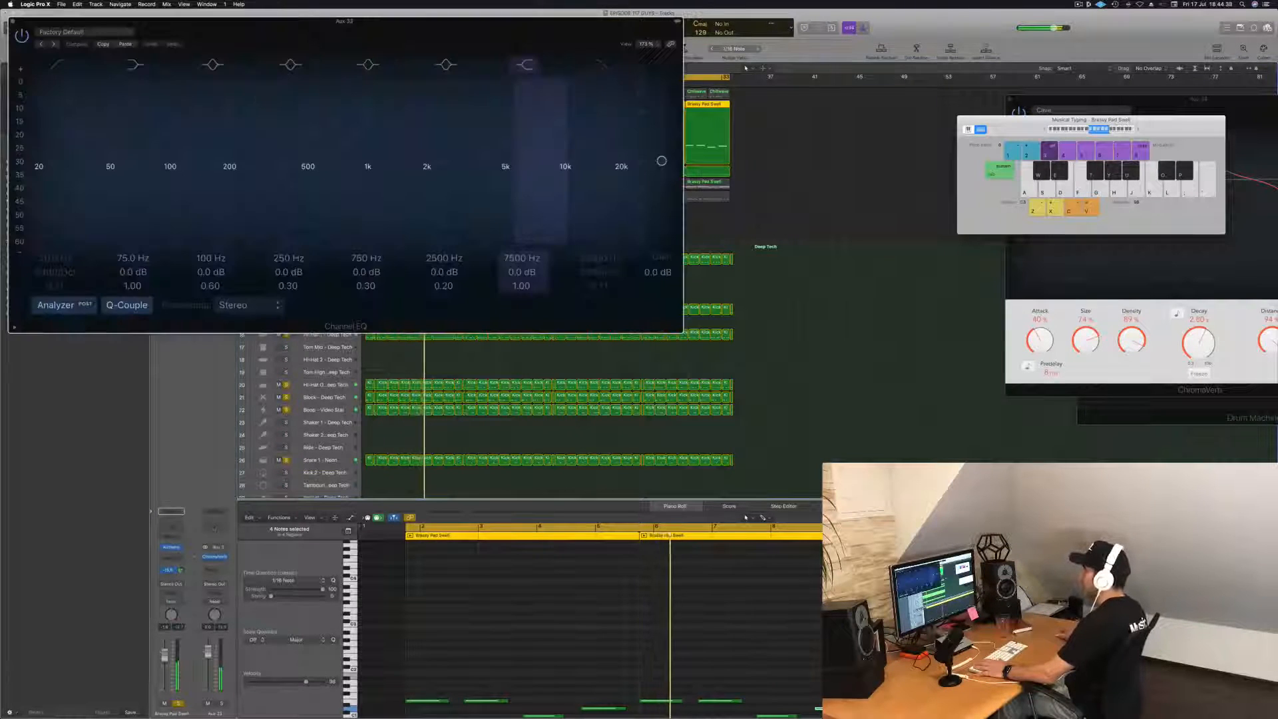
pyautogui.click(58, 64)
pyautogui.moveTo(32, 180); pyautogui.dragTo(228, 180)
pyautogui.click(12, 22)
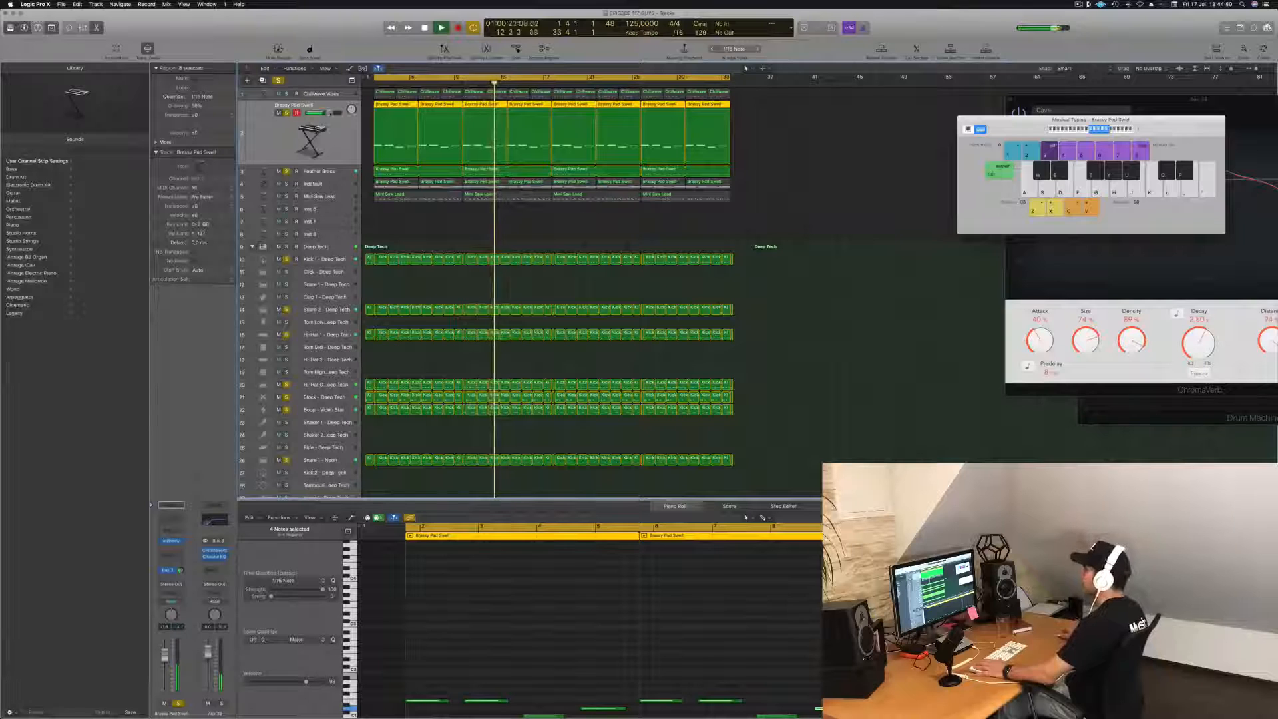
# Step: Solo the #default track above Mini Saw Lead and insert a Compressor on it
pyautogui.press('Up')
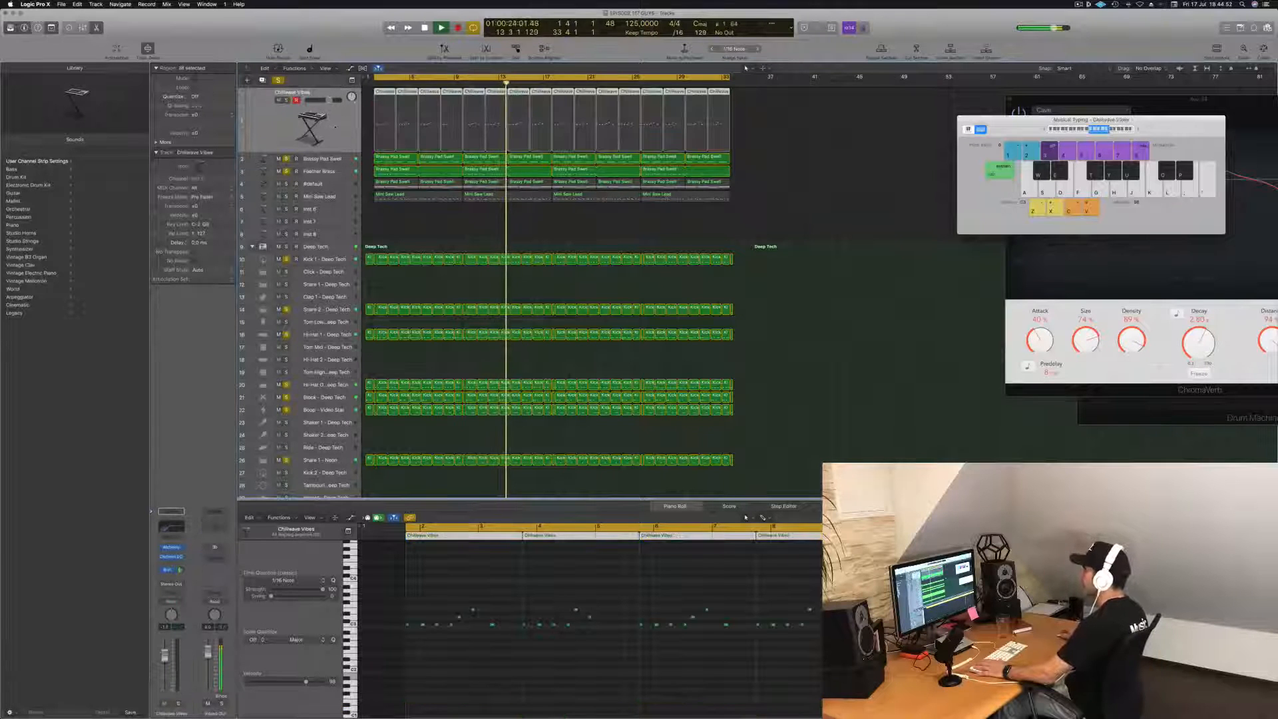
pyautogui.press('Down')
pyautogui.press('Down')
pyautogui.press('Down')
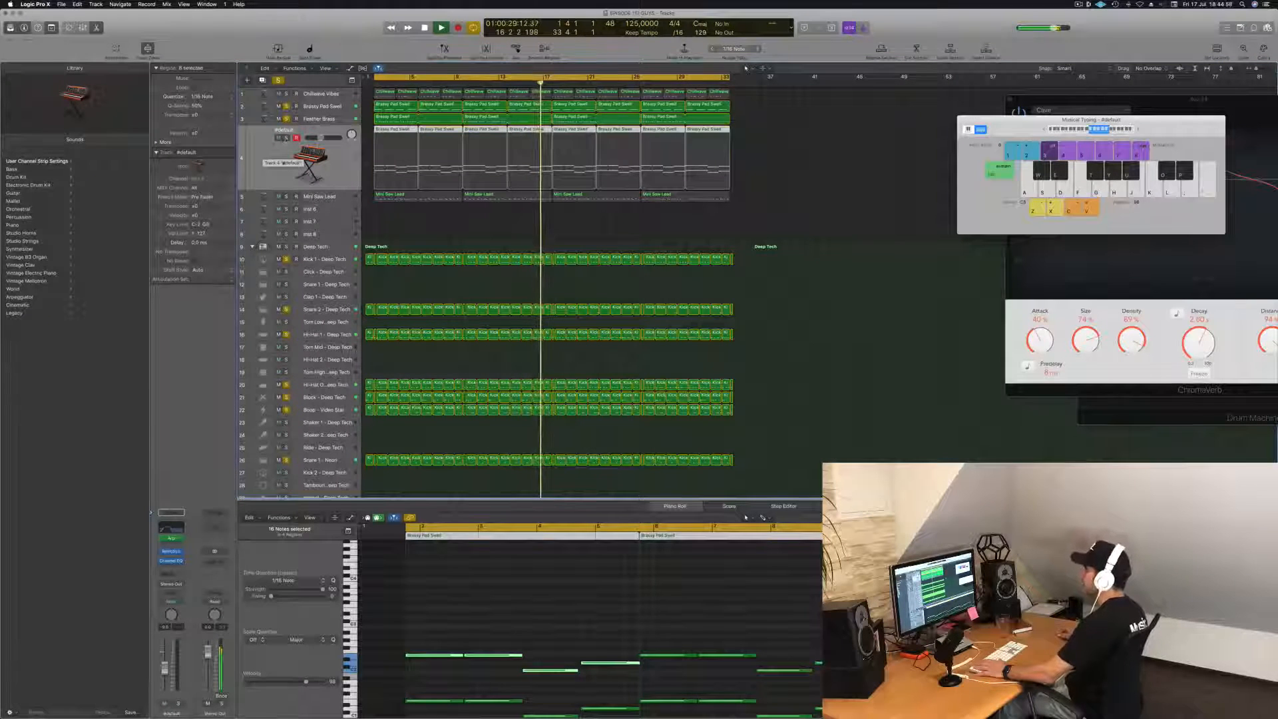
pyautogui.click(286, 138)
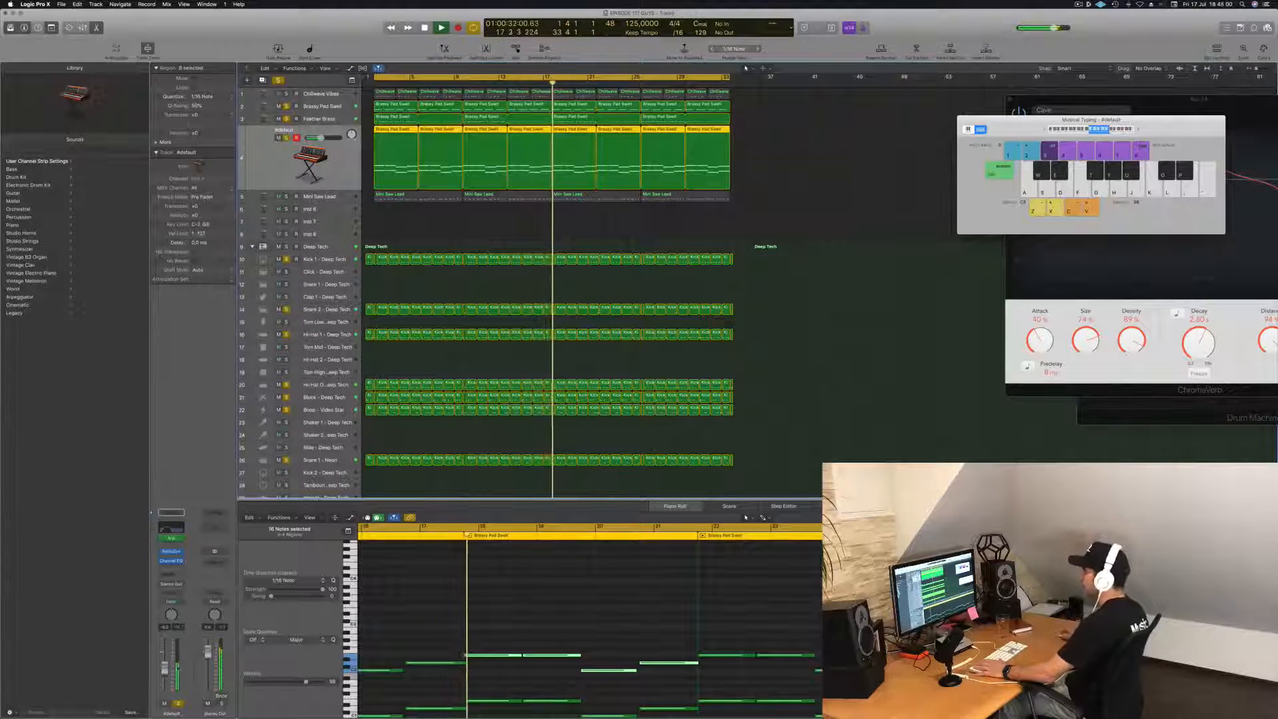
pyautogui.click(172, 568)
pyautogui.moveTo(188, 592)
pyautogui.click(243, 591)
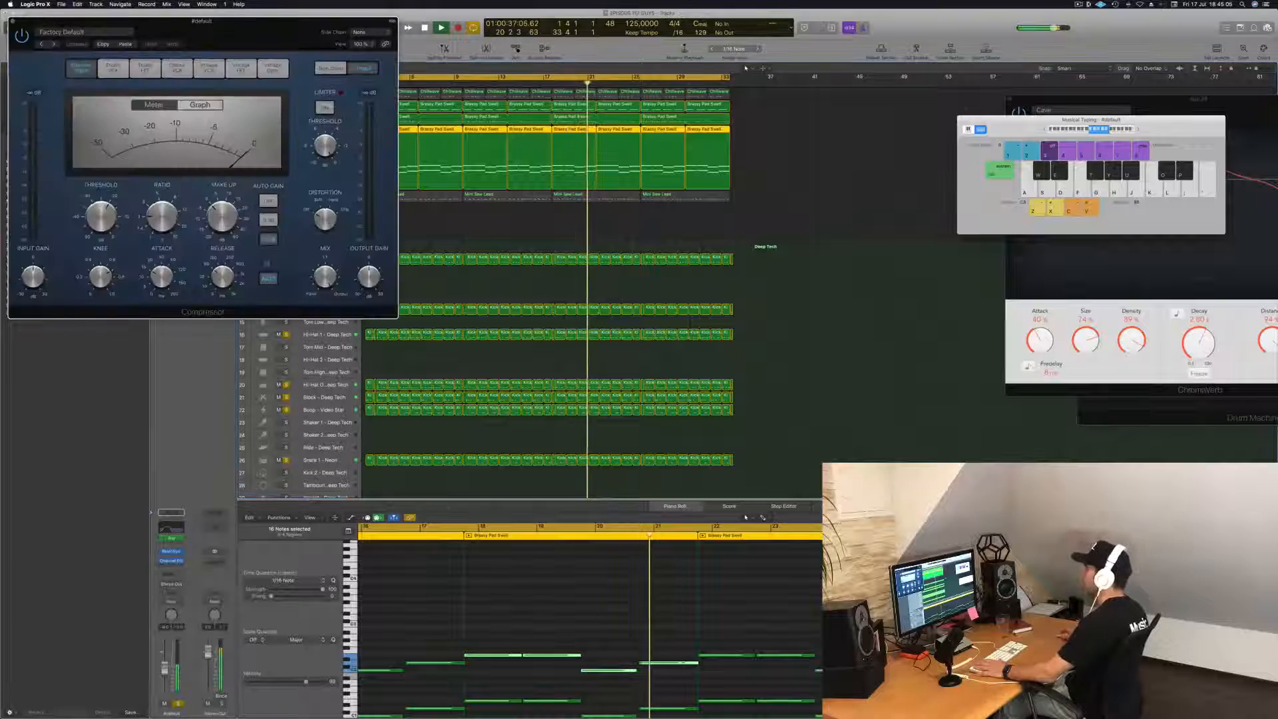
# Step: Set the side chain of the #default track's Compressor to Bus 8 and adjust the compressor's threshold
pyautogui.moveTo(245, 36); pyautogui.dragTo(621, 117)
pyautogui.click(745, 112)
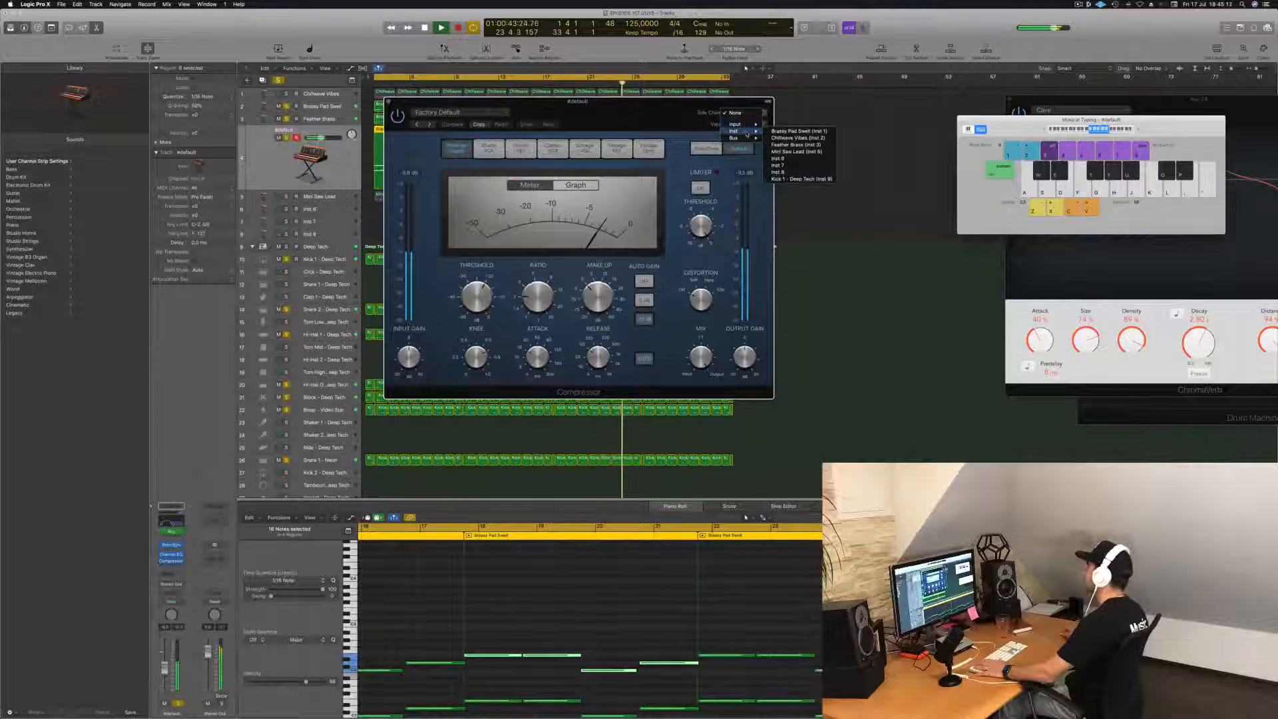
pyautogui.moveTo(745, 139)
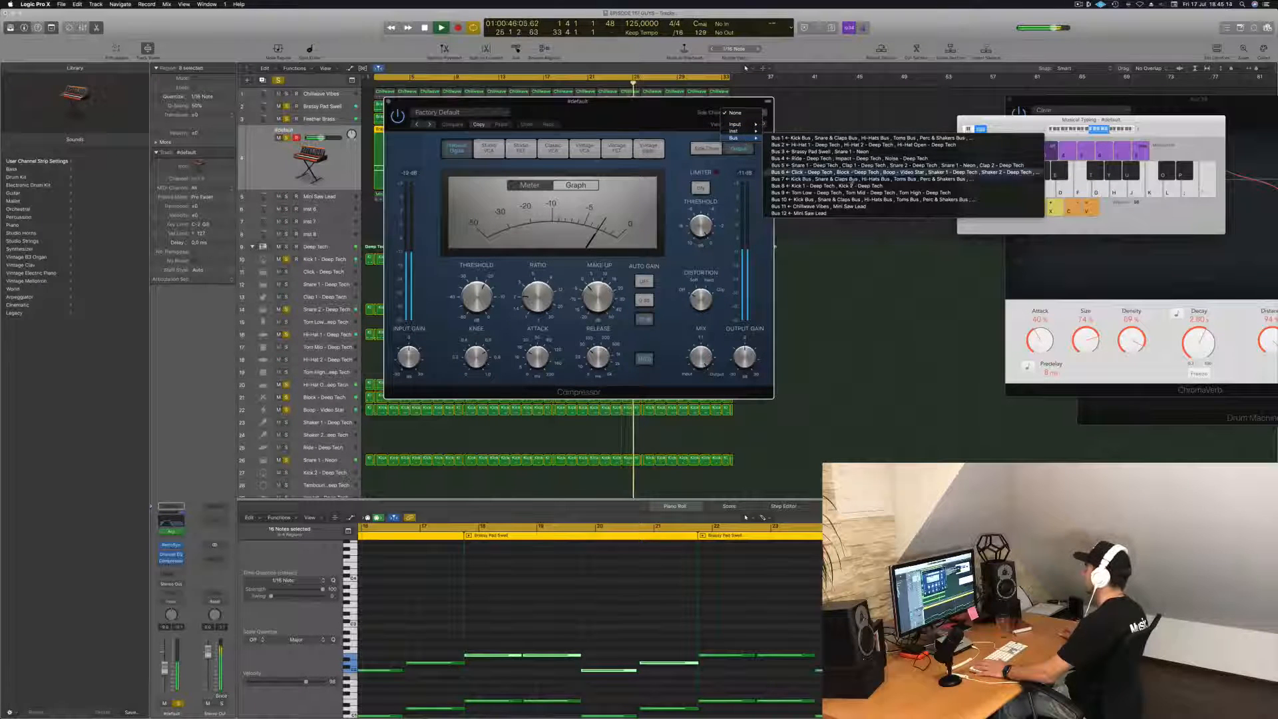
pyautogui.click(850, 187)
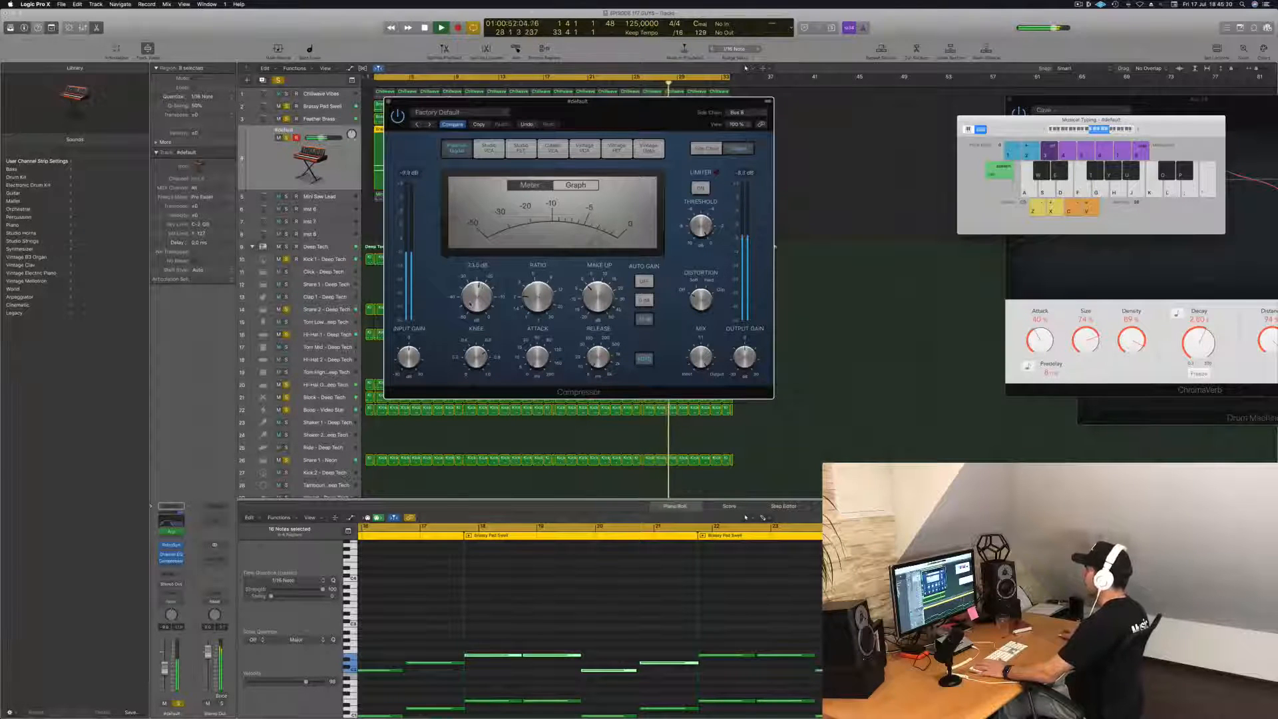
pyautogui.press('space')
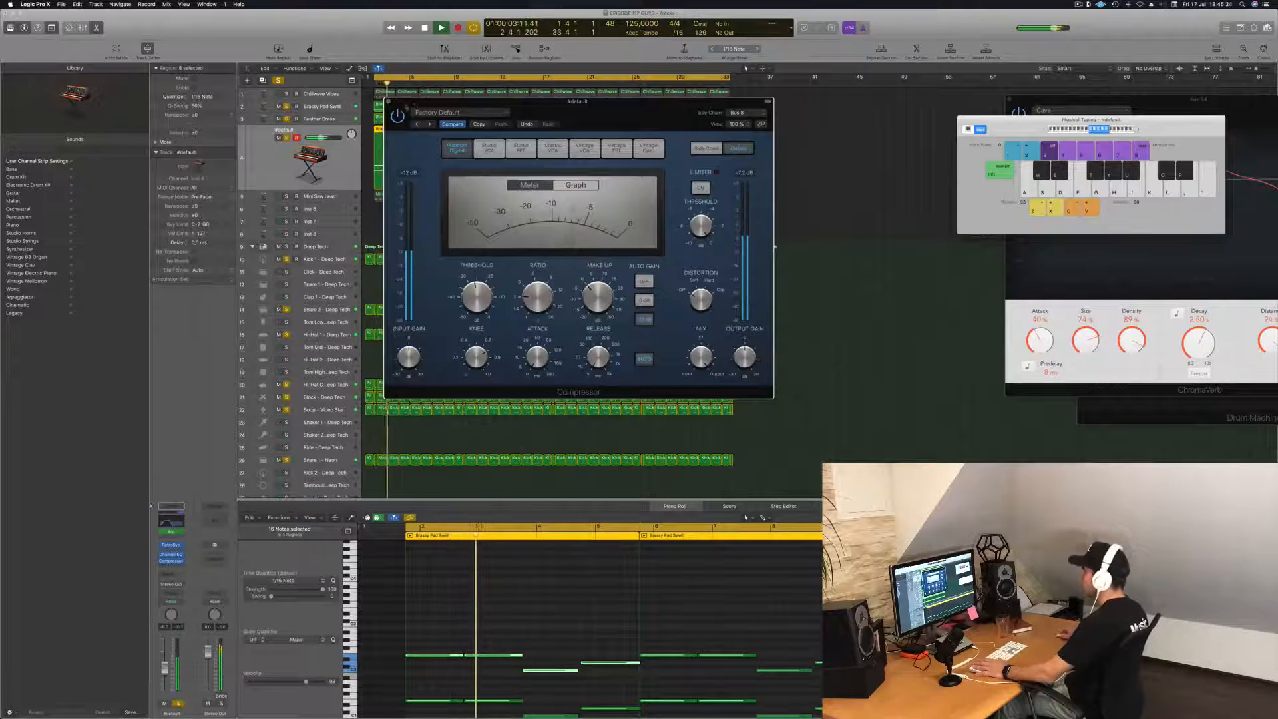
pyautogui.click(390, 101)
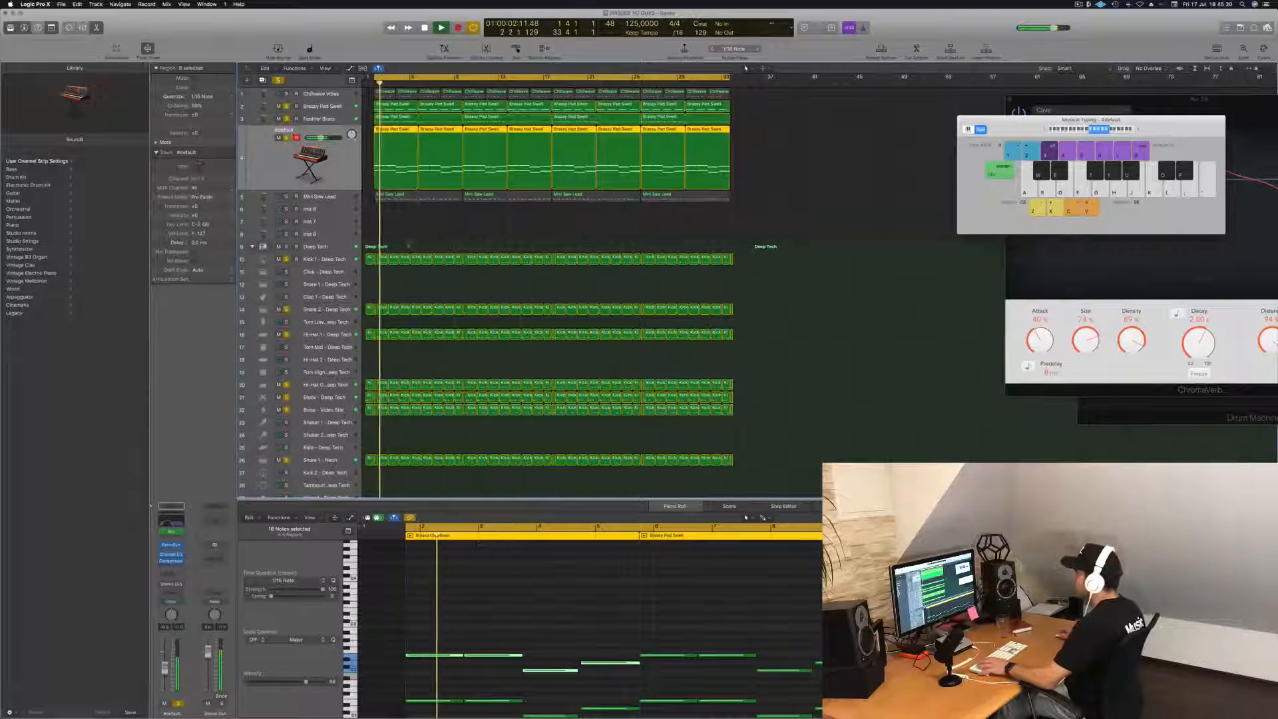
# Step: Trim the ends of the second chord's two notes in the first #default region so they stop before the next chord
pyautogui.hotkey('shift', 'd')
pyautogui.click(492, 586)
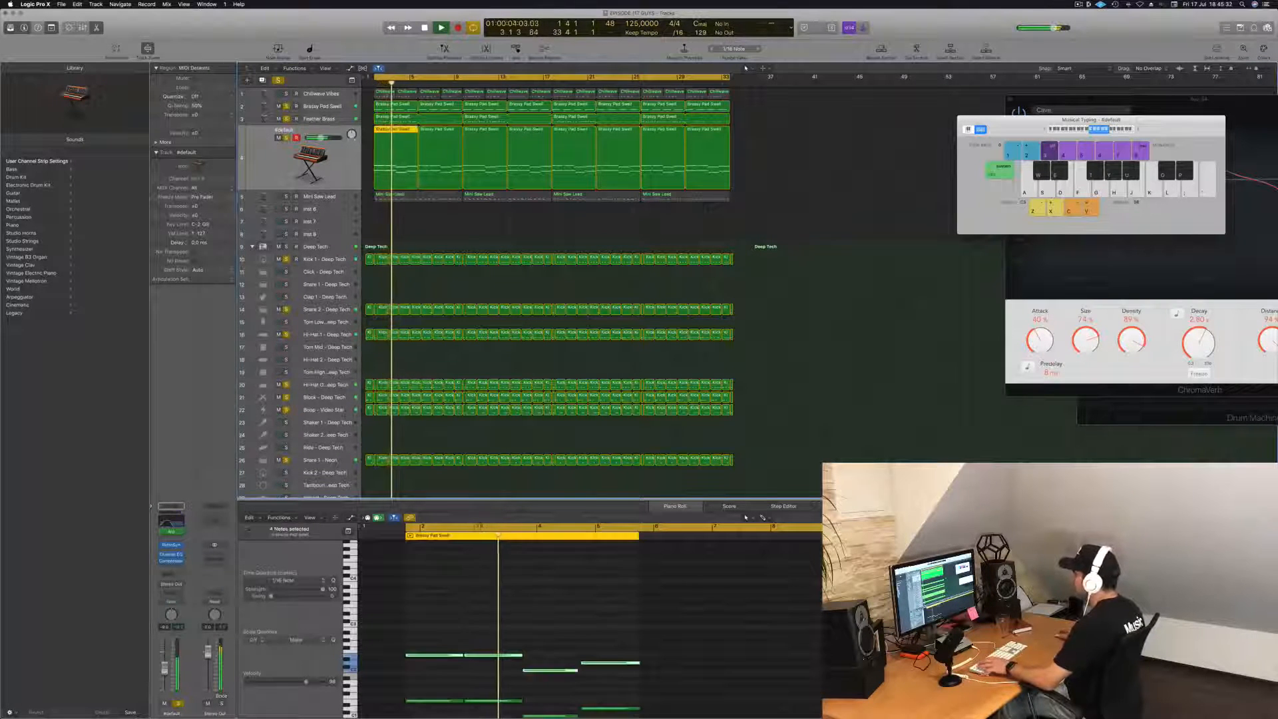
pyautogui.press('z')
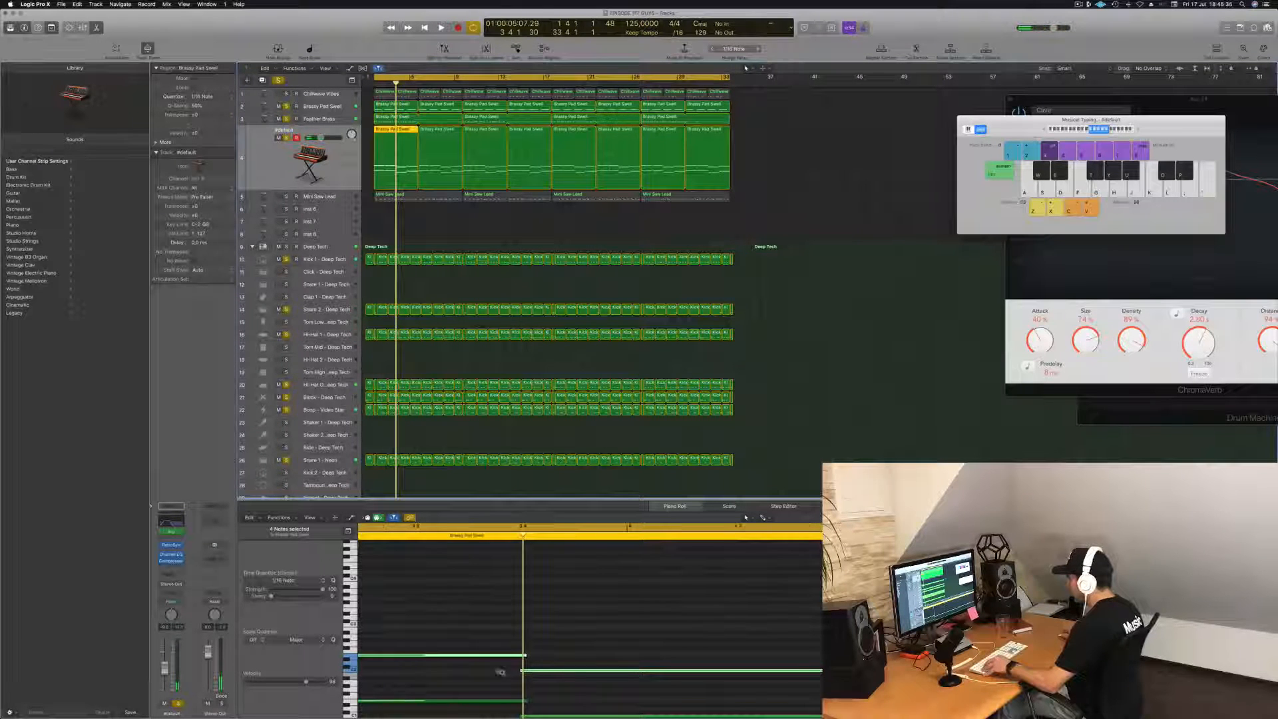
pyautogui.press('super+Left')
pyautogui.hscroll(-3, 469, 643)
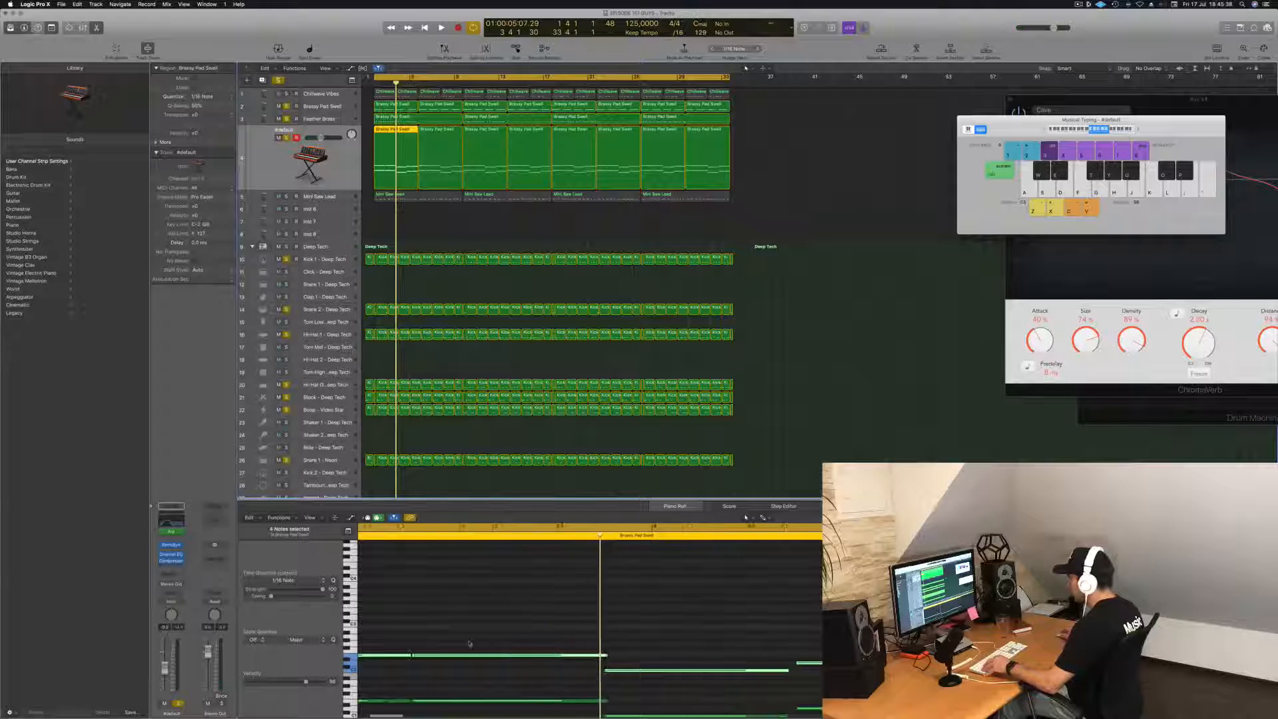
pyautogui.hscroll(-2, 546, 641)
pyautogui.click(588, 643)
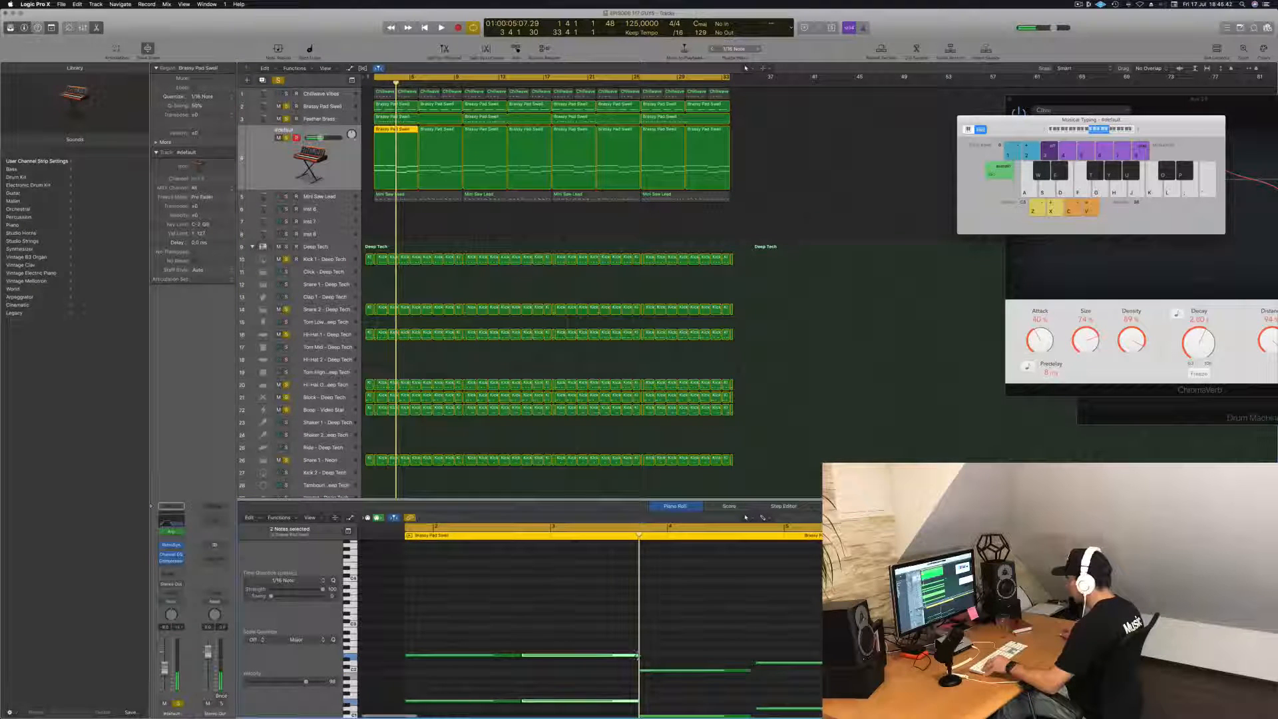
pyautogui.moveTo(636, 660); pyautogui.dragTo(635, 658)
# Step: Trim the ends of the third chord's two notes in the same region so they do not run into the following chord
pyautogui.scroll(5, 635, 658)
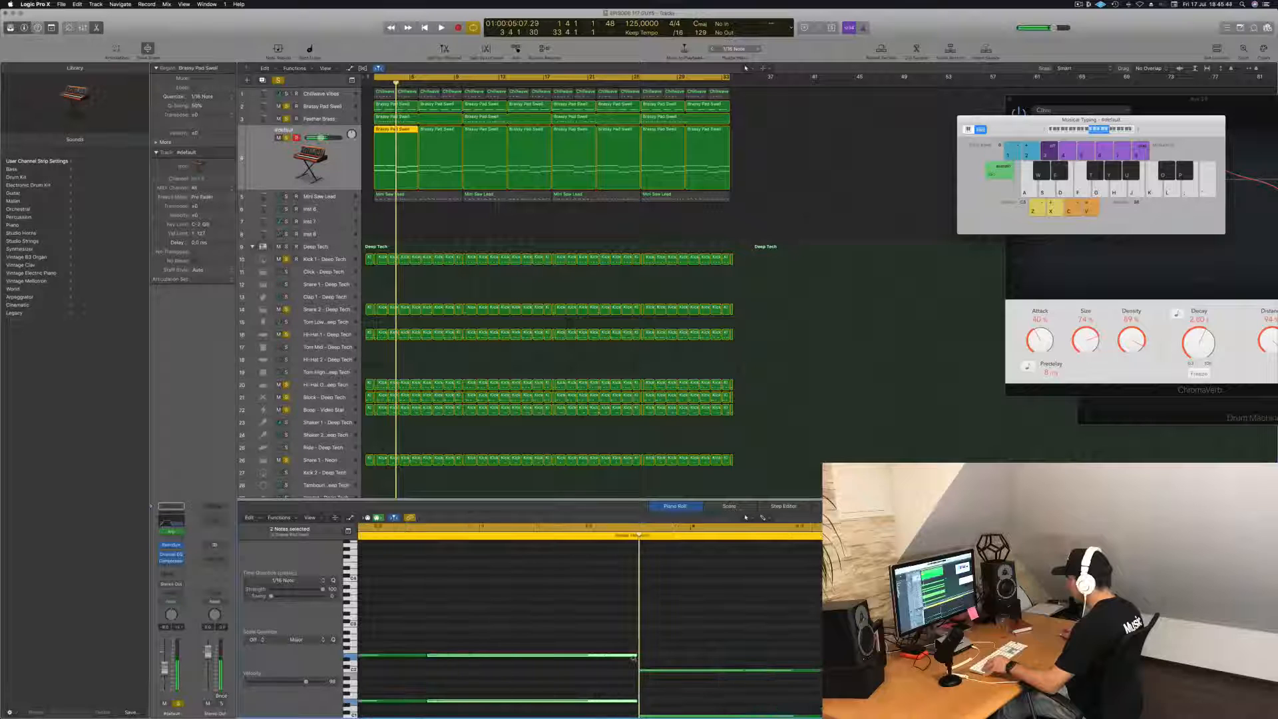
pyautogui.hscroll(3, 735, 664)
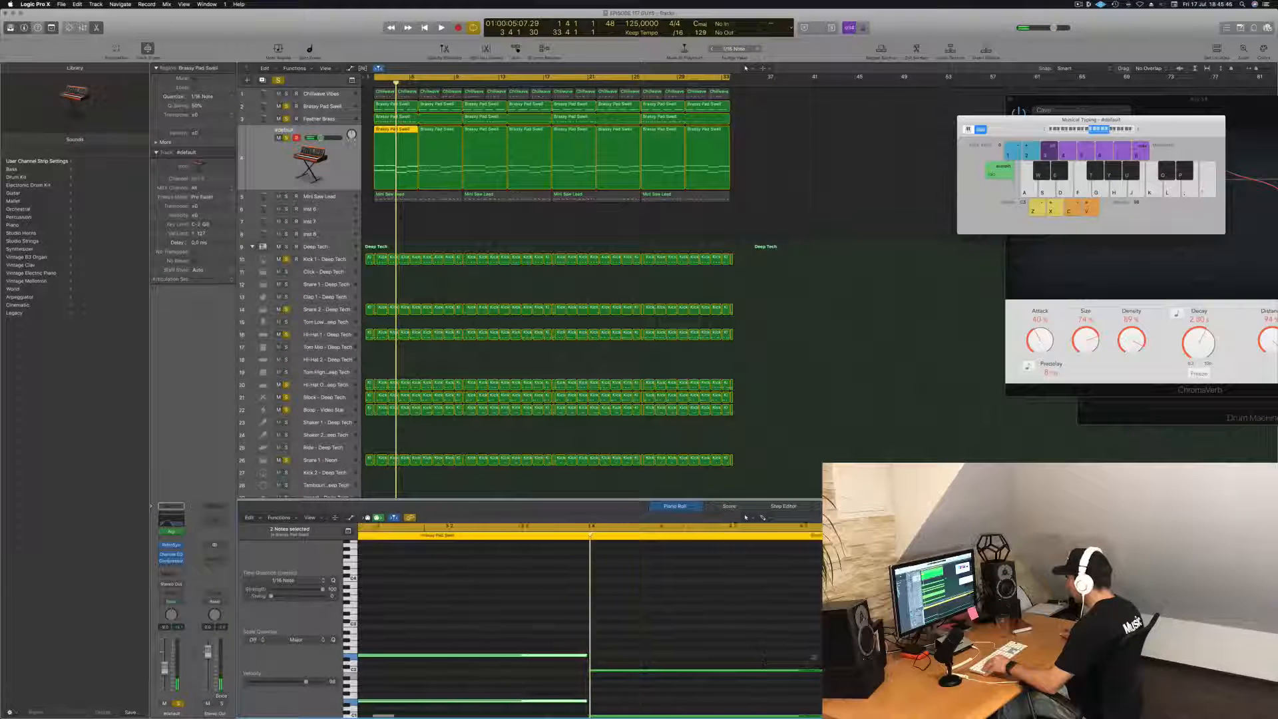
pyautogui.scroll(-3, 734, 663)
pyautogui.moveTo(786, 588); pyautogui.dragTo(788, 685)
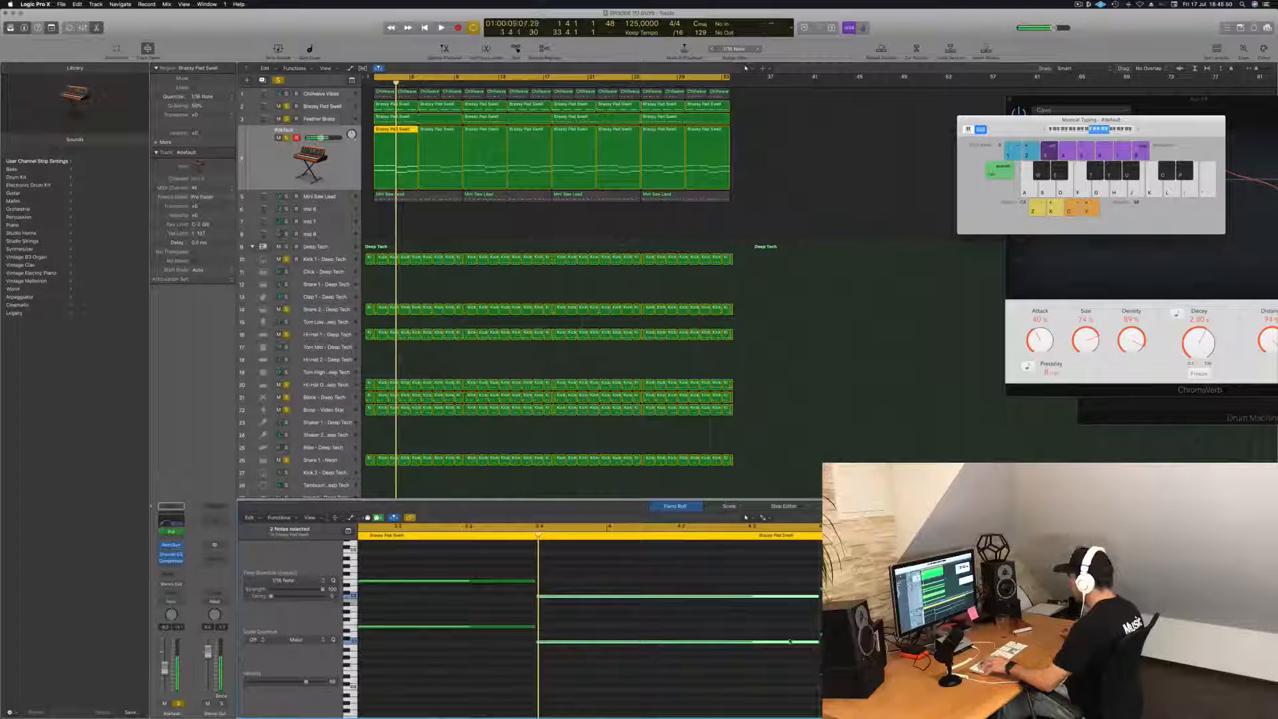
pyautogui.moveTo(859, 575); pyautogui.dragTo(859, 612)
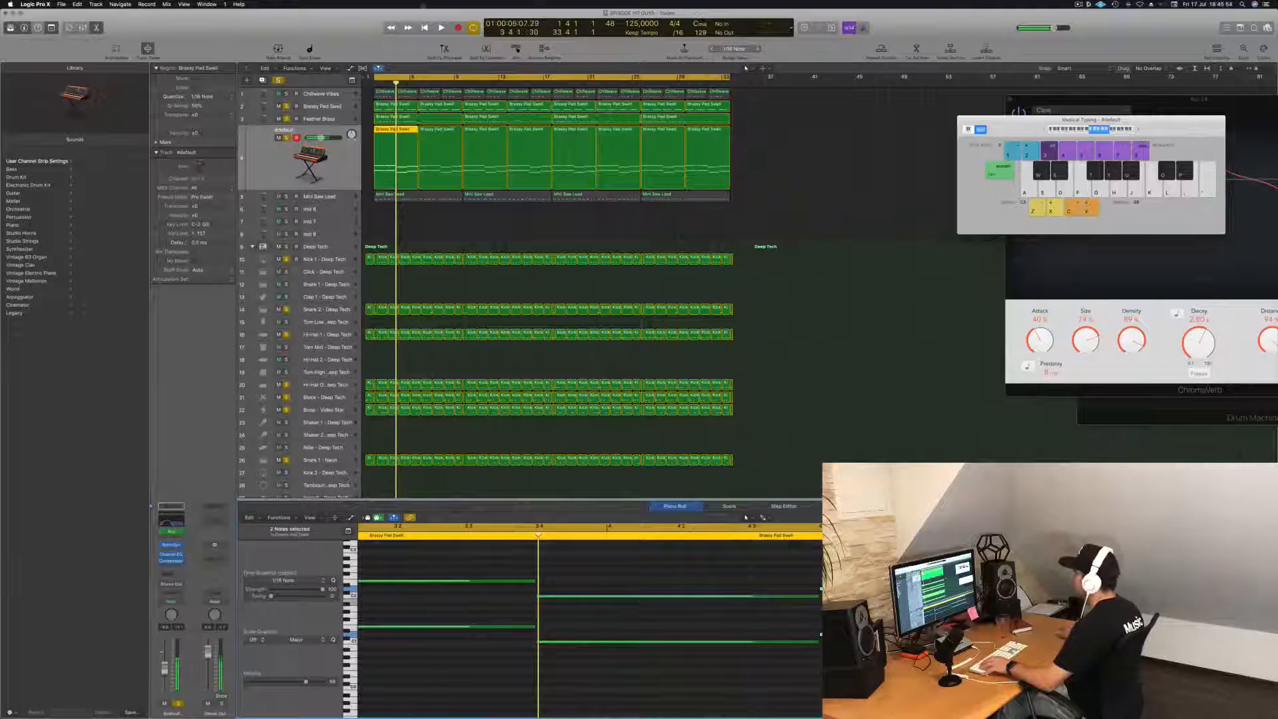
# Step: Delete the unedited regions on the #default track and refill it up to the loop's end with copies of the edited one
pyautogui.moveTo(790, 133); pyautogui.dragTo(390, 138)
pyautogui.press('Delete')
pyautogui.moveTo(491, 144); pyautogui.dragTo(399, 139)
pyautogui.press('space')
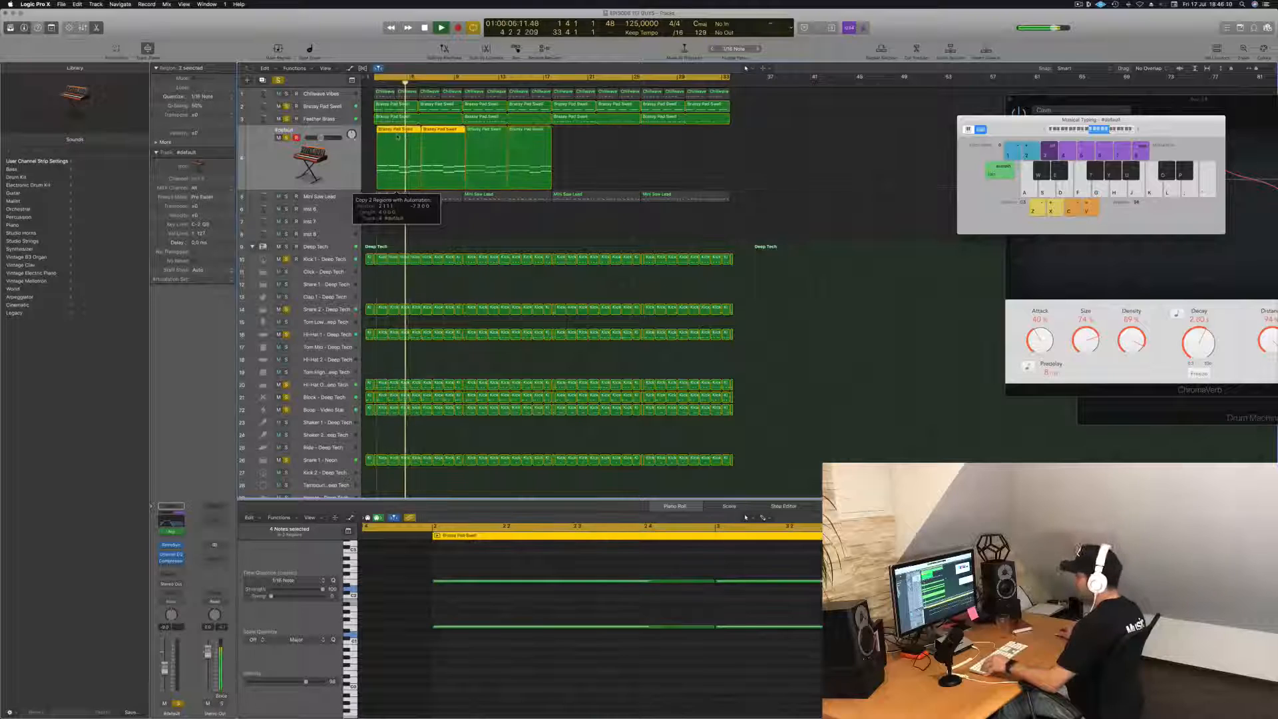
pyautogui.press('super+z')
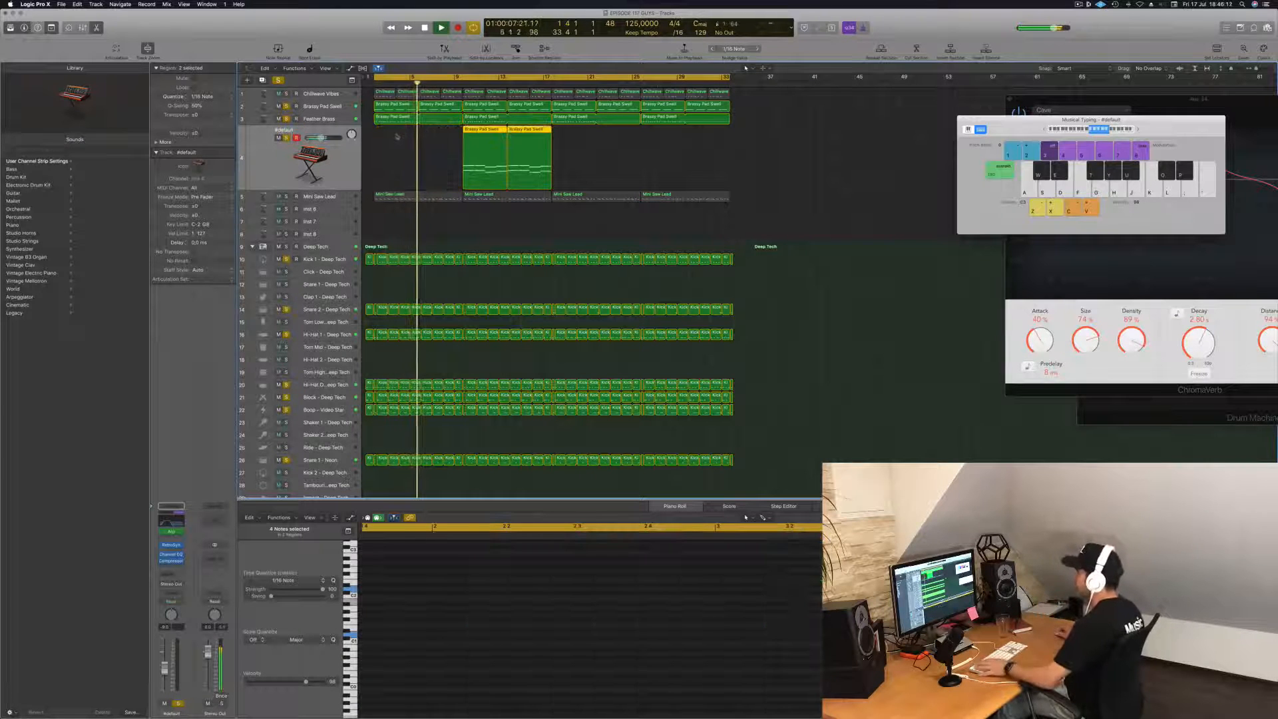
pyautogui.moveTo(492, 131); pyautogui.dragTo(402, 140)
pyautogui.moveTo(588, 147)
pyautogui.mouseDown()
pyautogui.moveTo(489, 165)
pyautogui.moveTo(382, 163)
pyautogui.moveTo(571, 146)
pyautogui.mouseUp()
pyautogui.press('space')
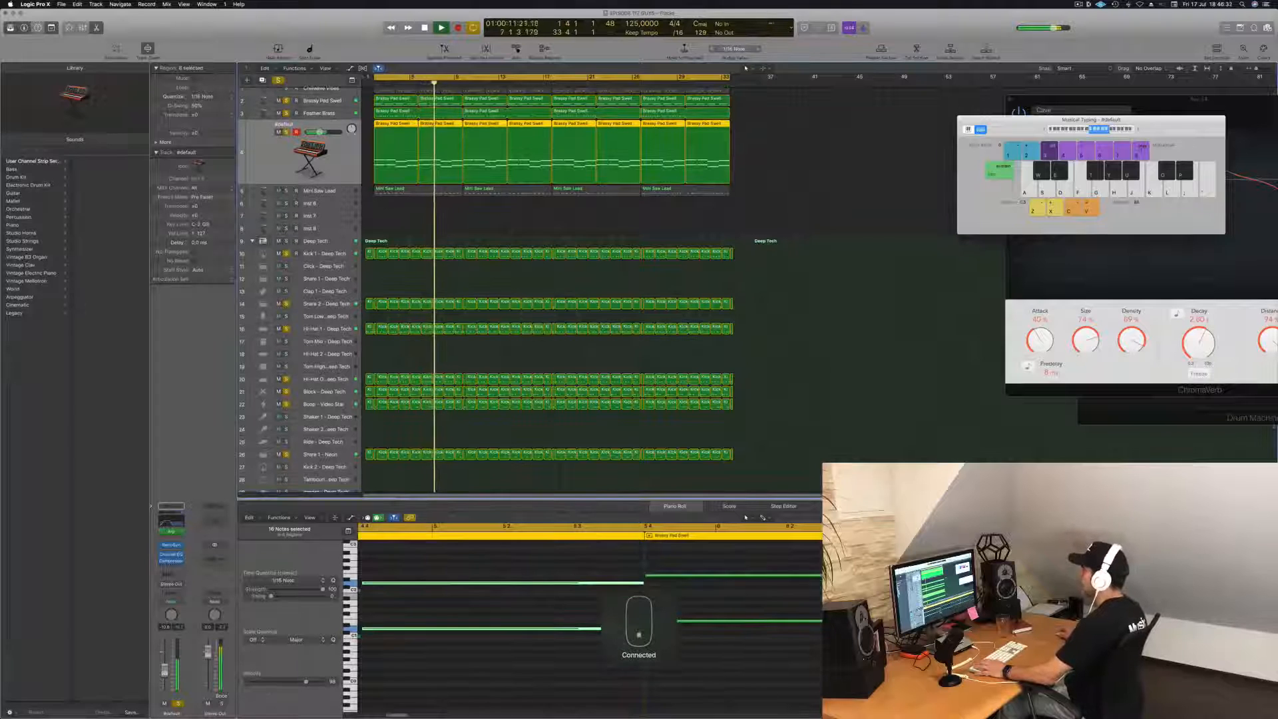
# Step: Solo the Mini Saw Lead track and play it with the other soloed tracks from the beginning
pyautogui.scroll(10, 426, 599)
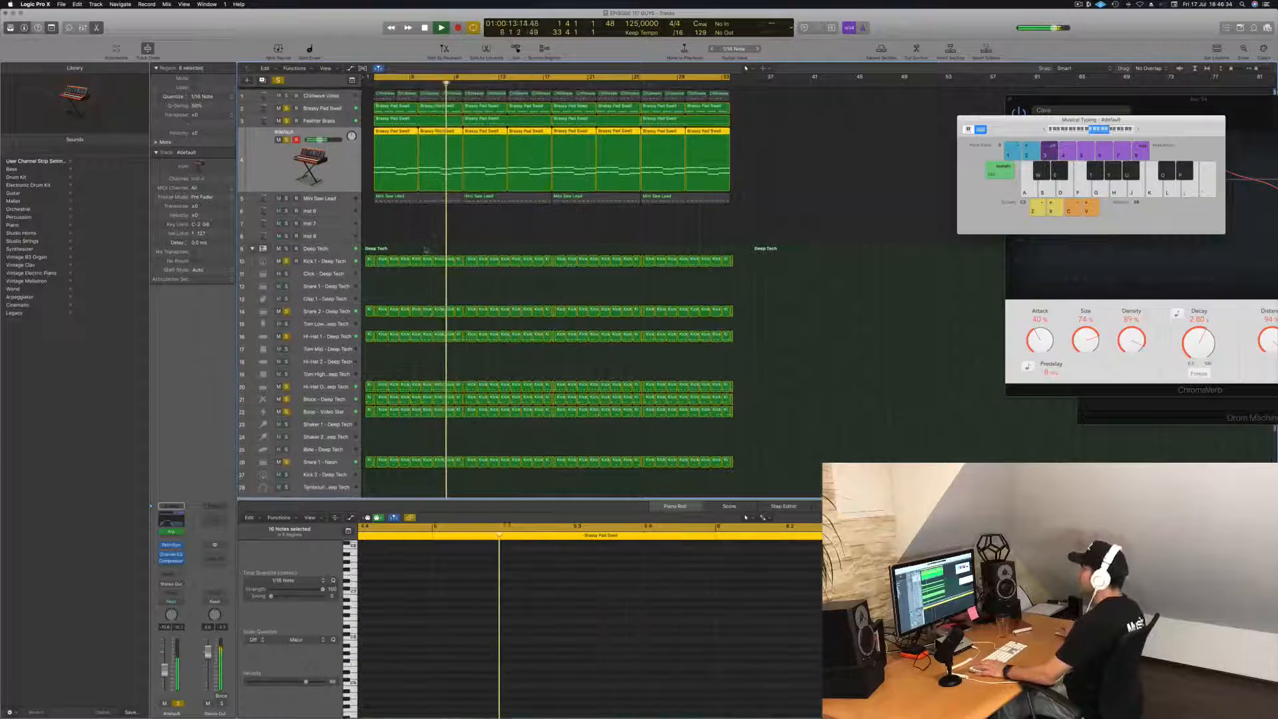
pyautogui.click(331, 196)
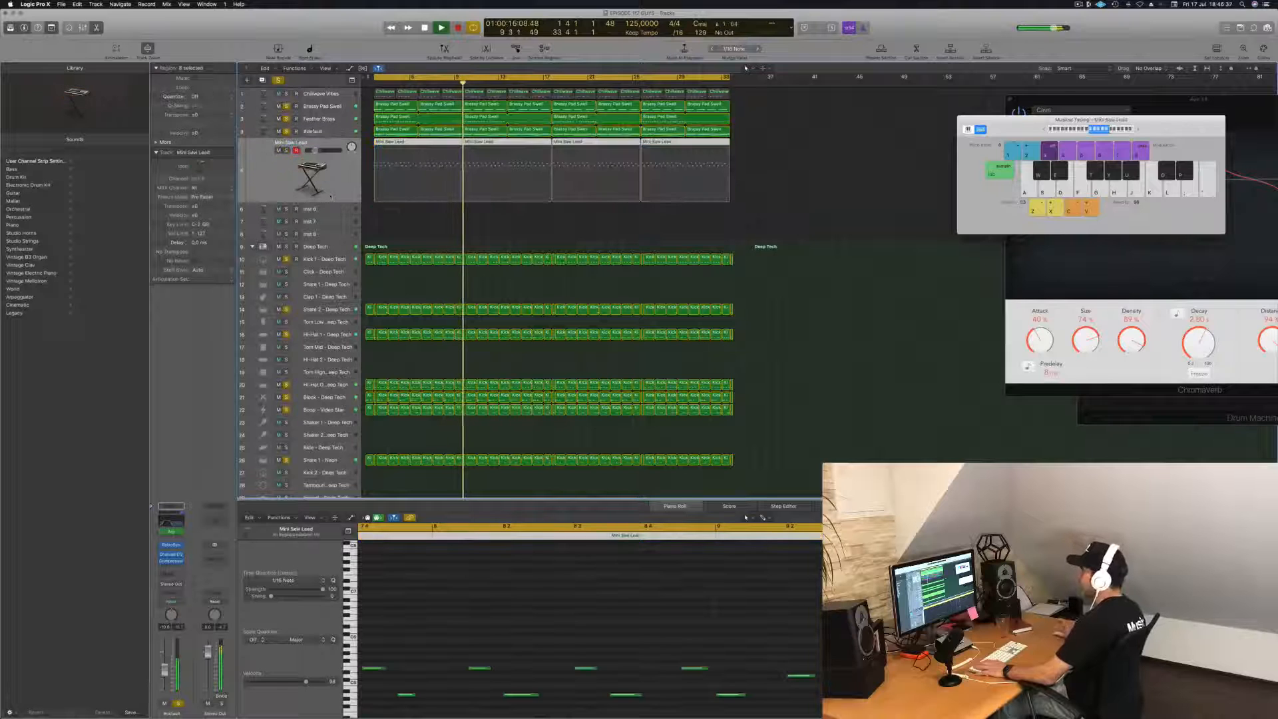
pyautogui.click(288, 151)
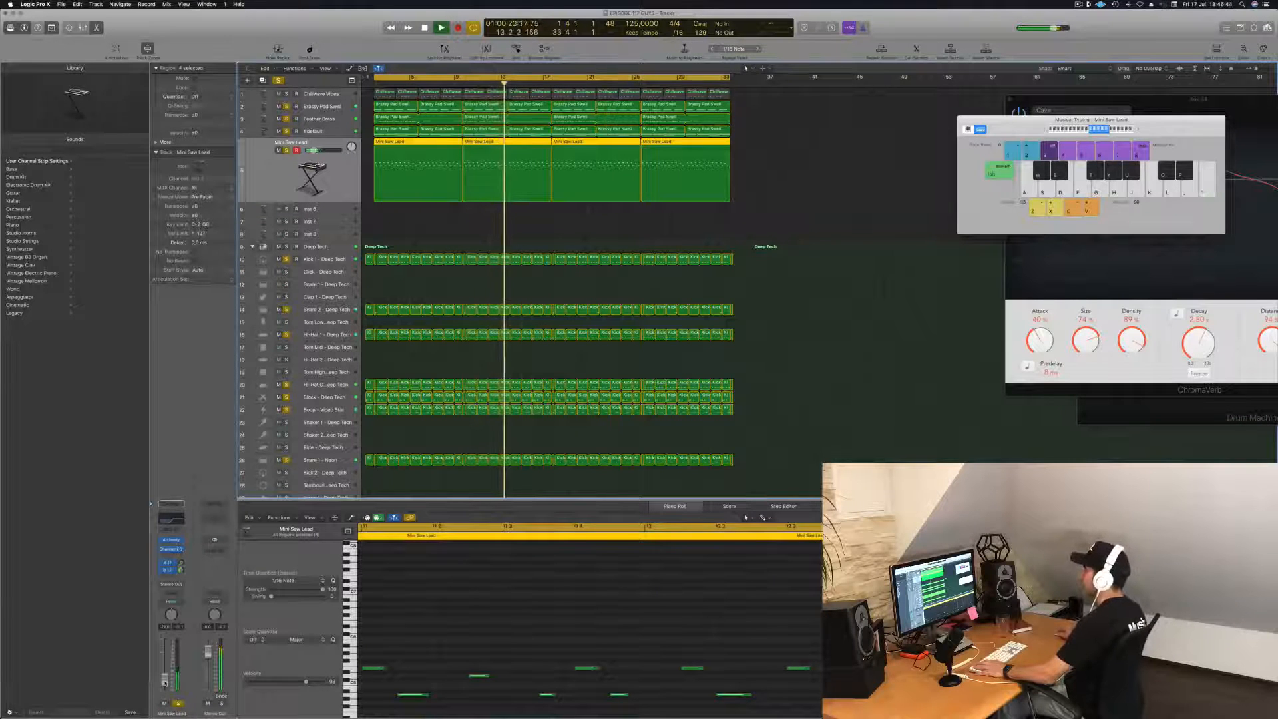
pyautogui.press('Return')
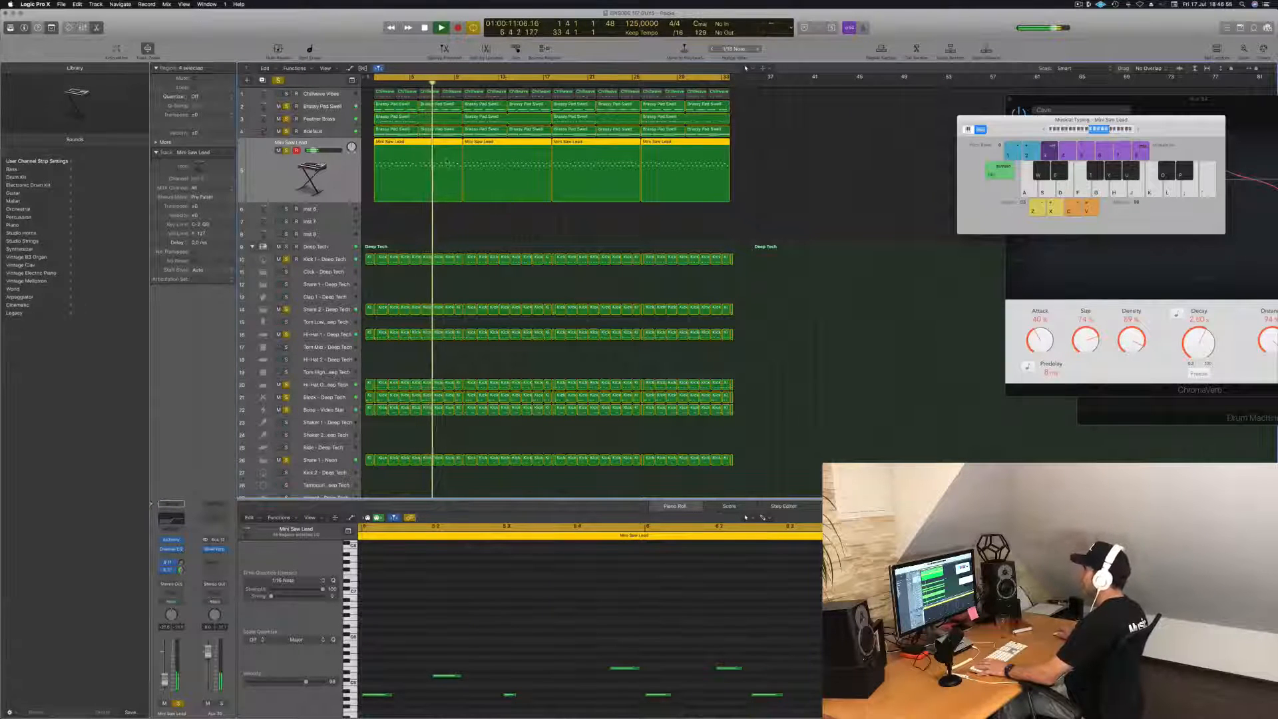
pyautogui.press('Return')
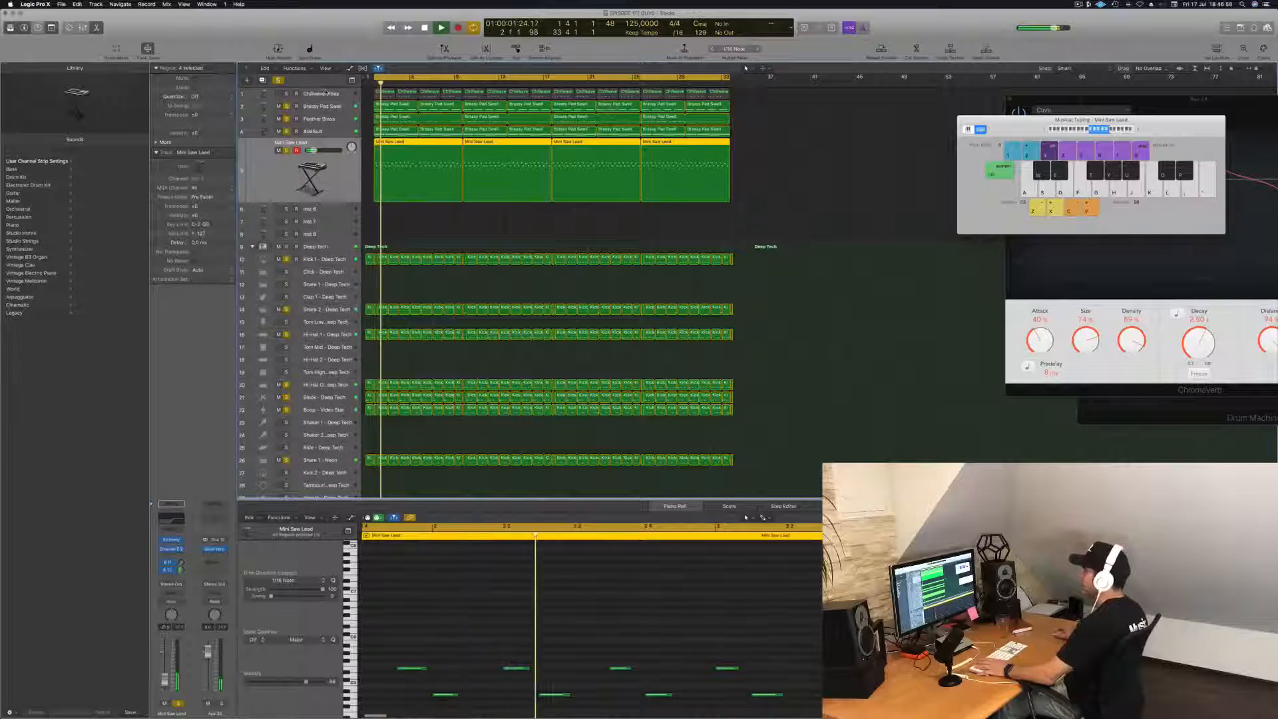
# Step: Select the Chillwave Vibes track, clear all track solos and play the full mix
pyautogui.click(326, 93)
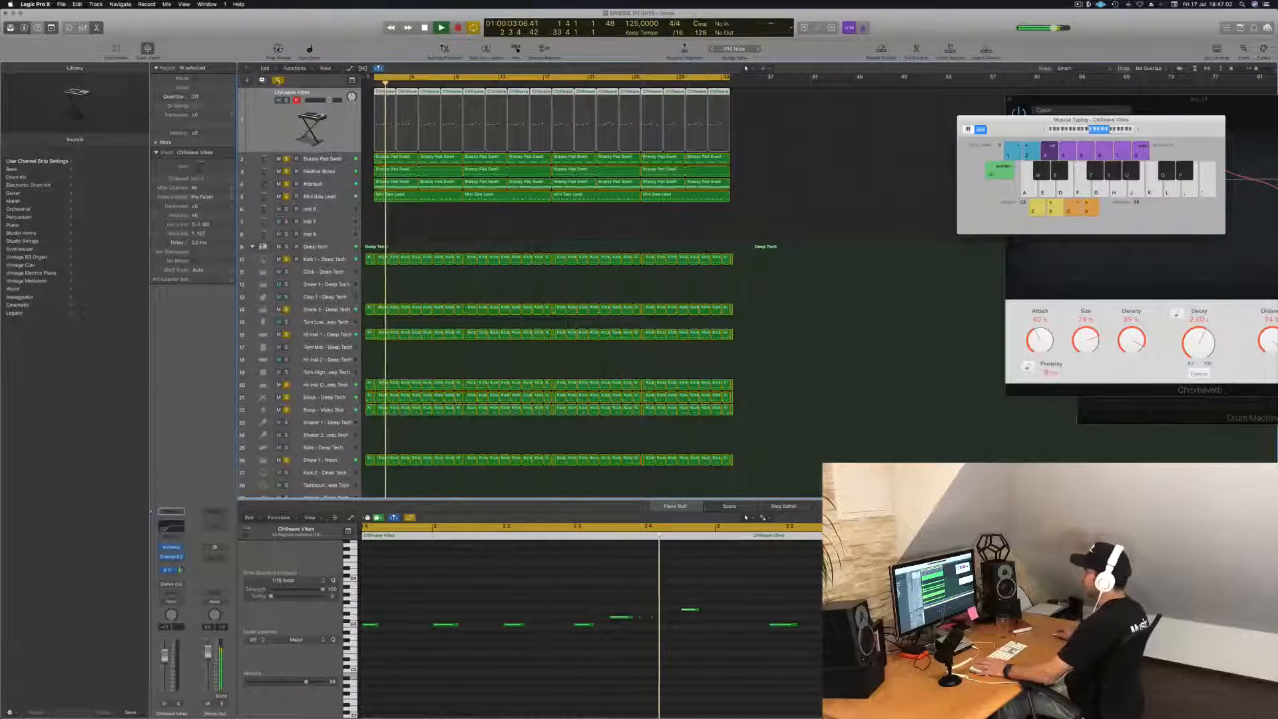
pyautogui.click(278, 81)
pyautogui.press('space')
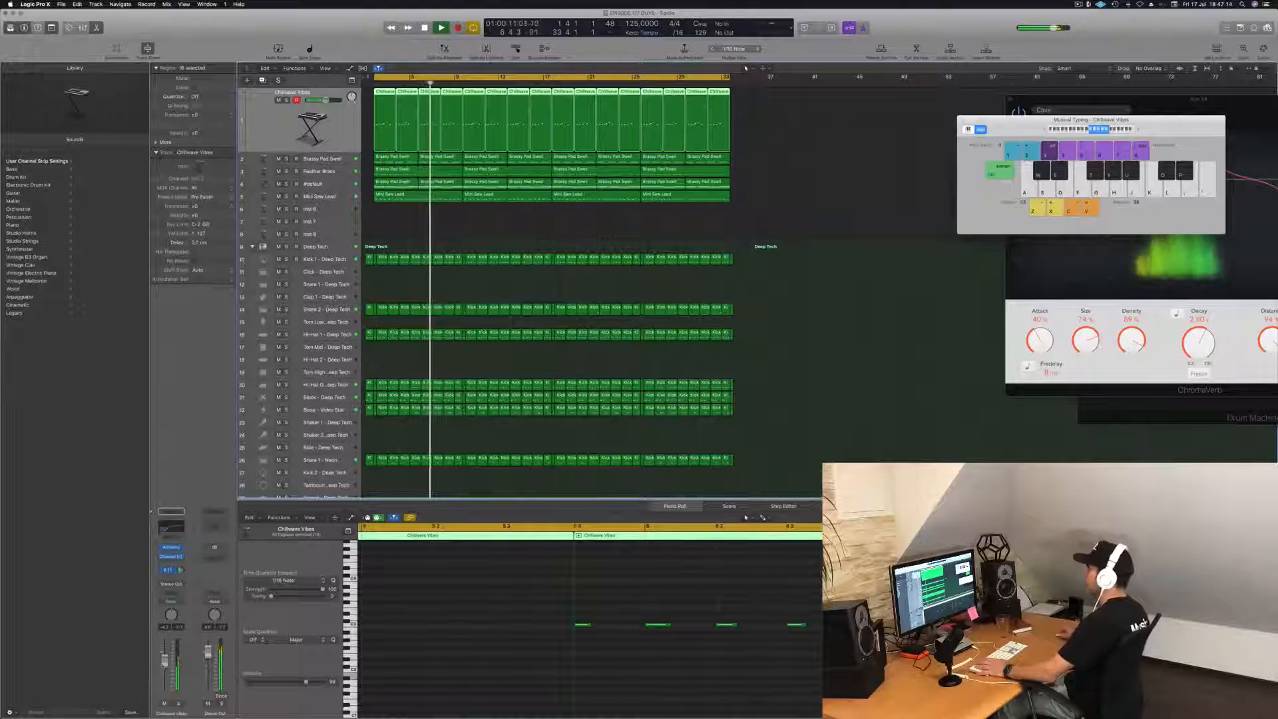
pyautogui.click(424, 198)
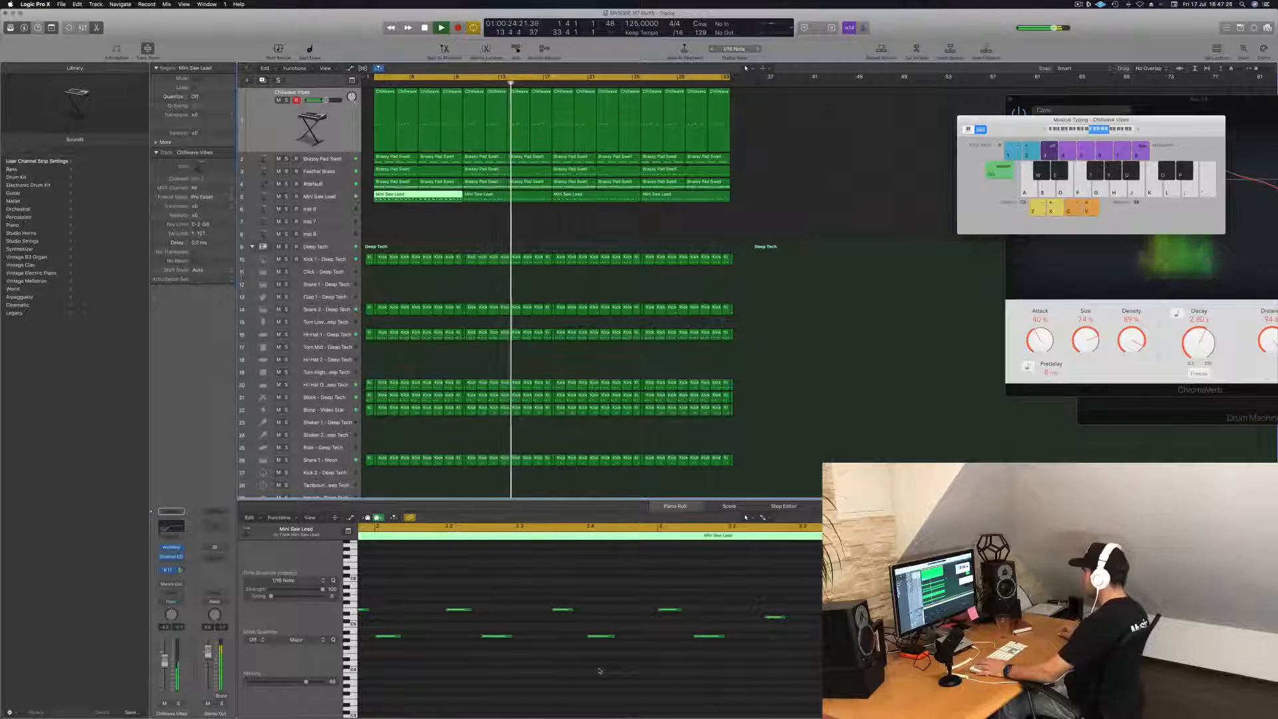
pyautogui.click(411, 227)
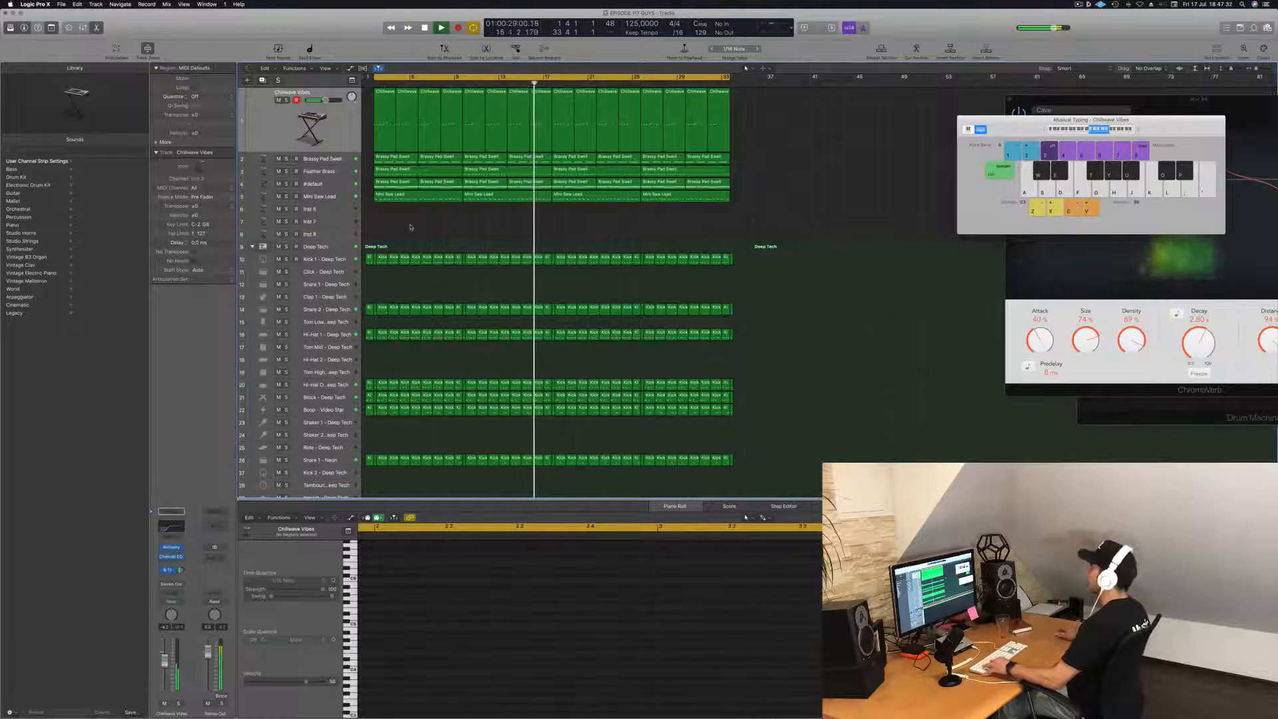
pyautogui.press('super+Left')
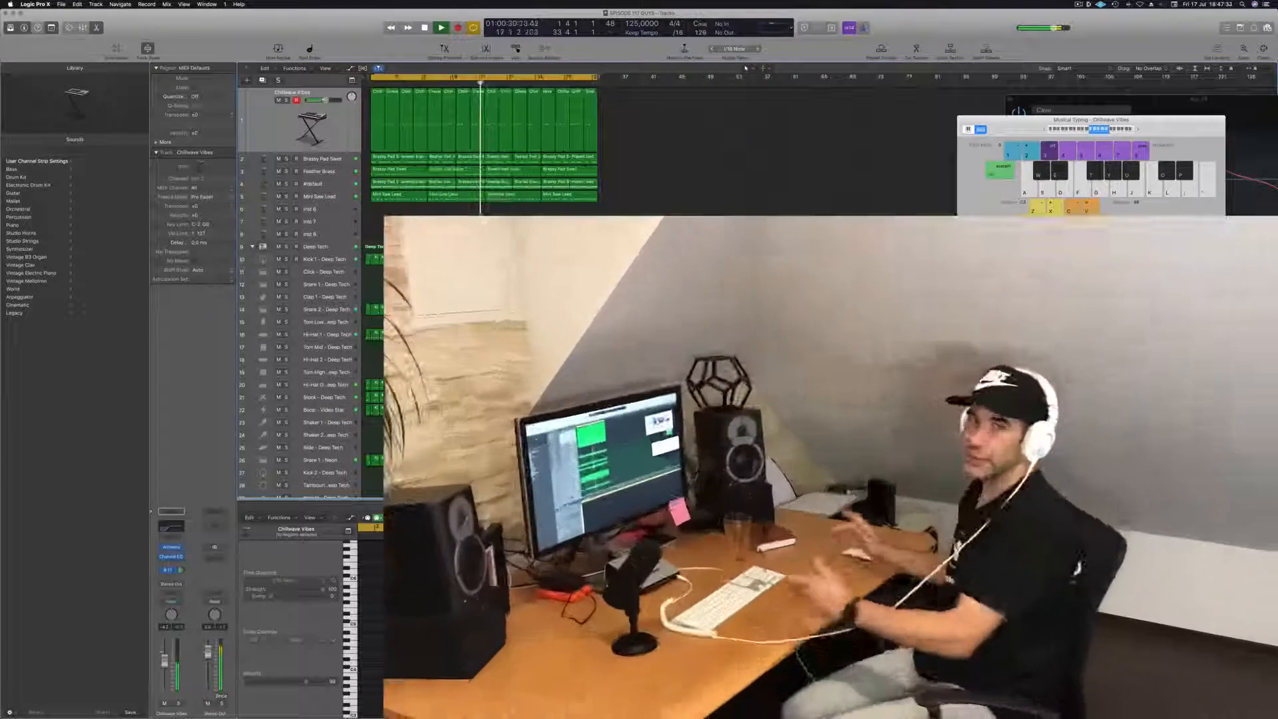